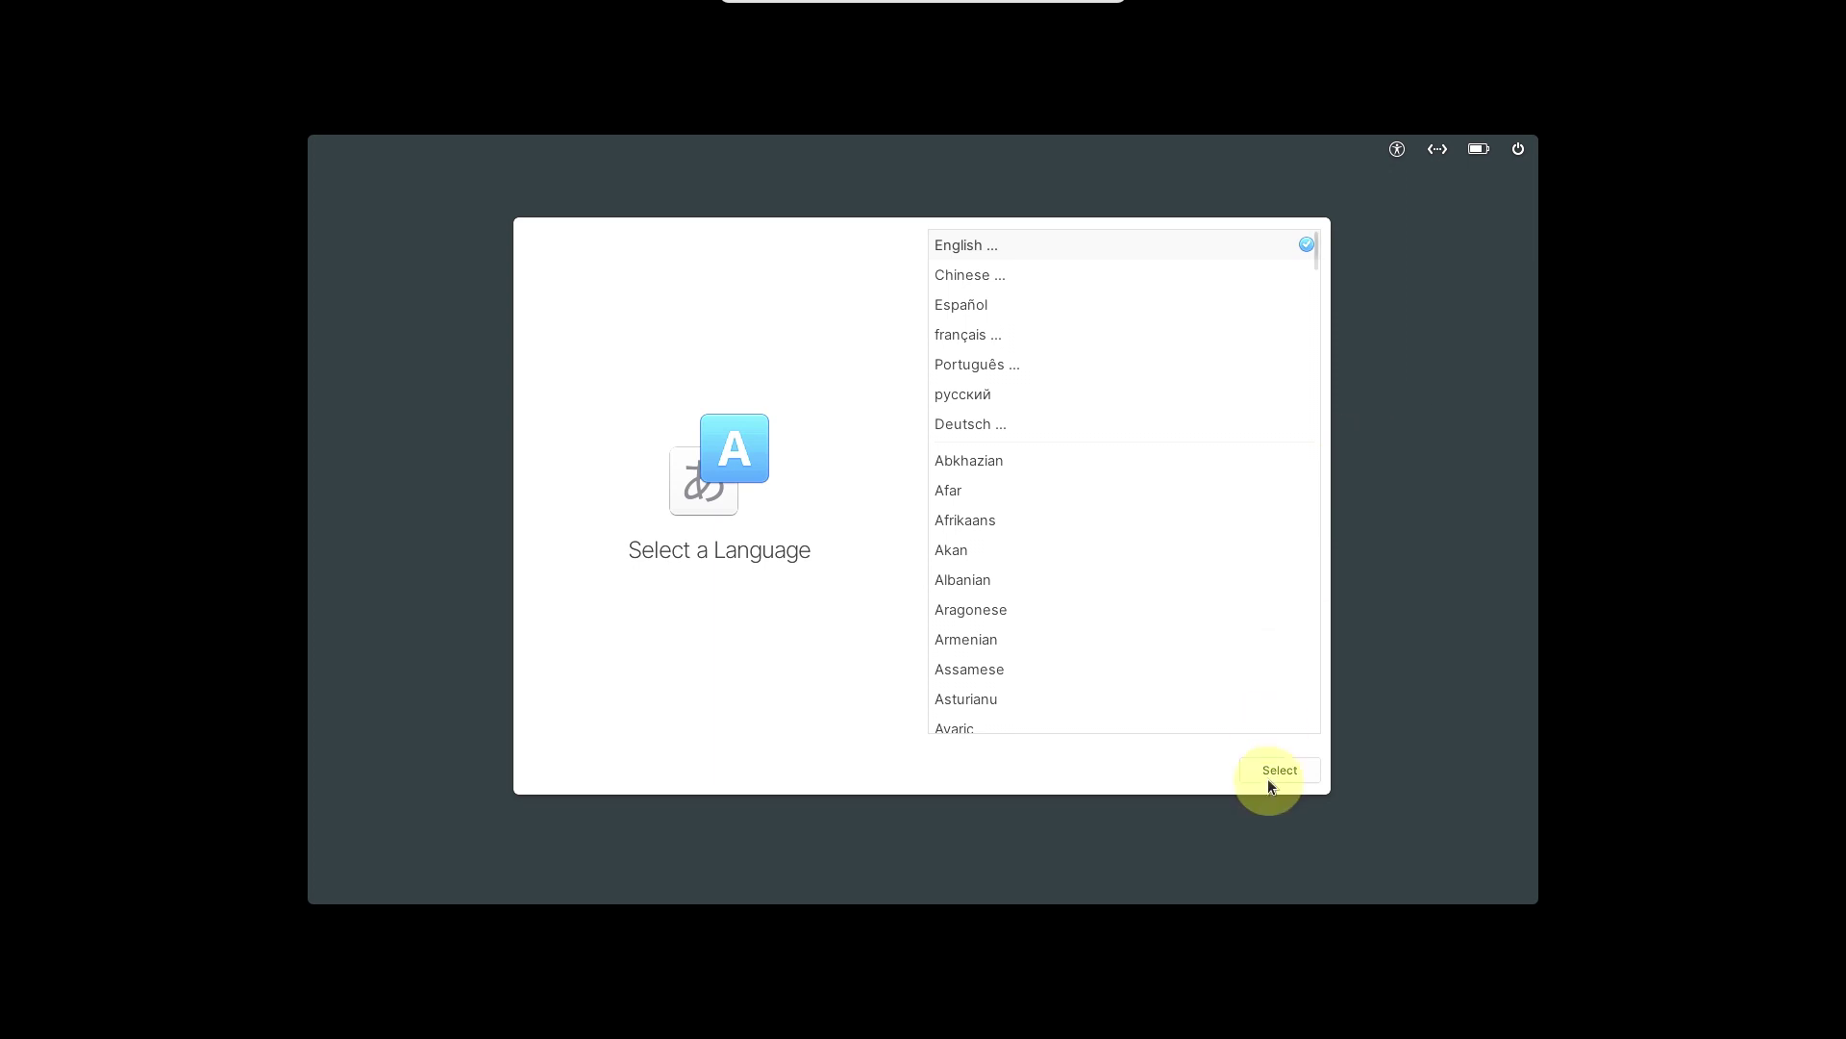
Set the language to English (United States) and the keyboard layout to English (US), Default
{"action": "left_click", "coordinate": [1270, 772]}
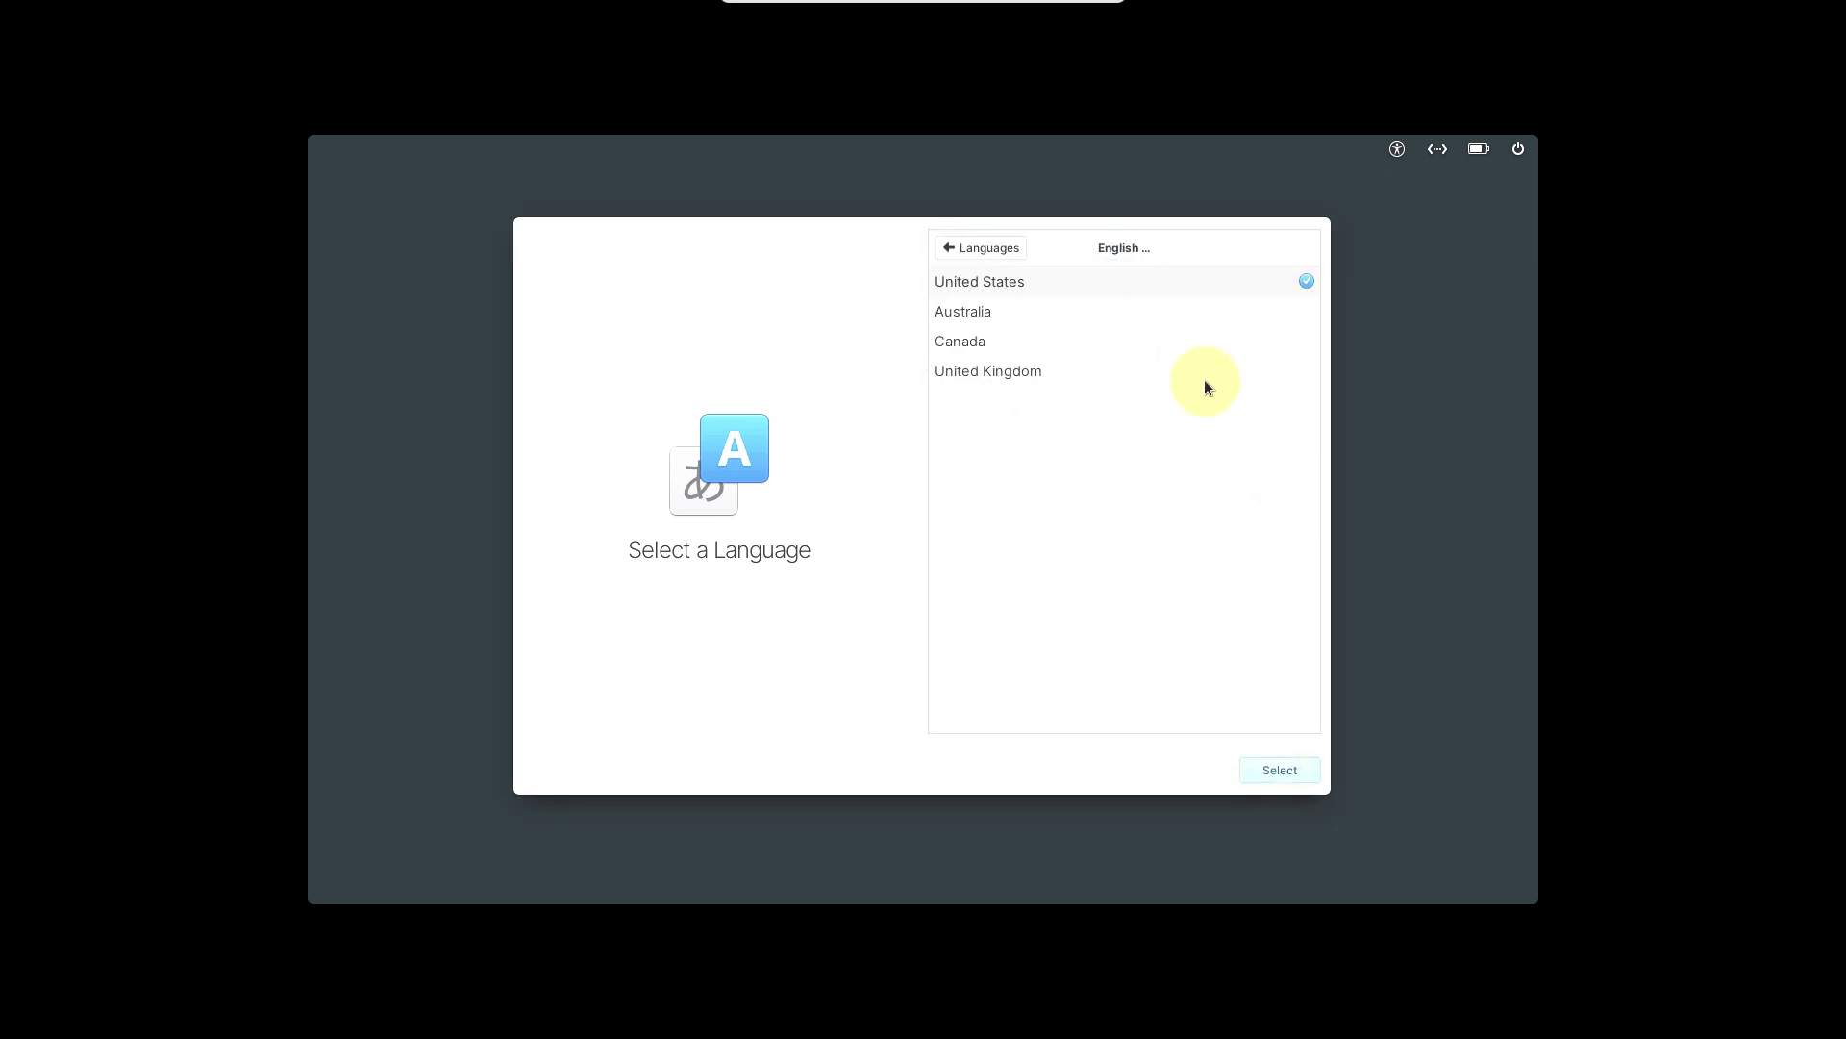
{"action": "left_click", "coordinate": [1295, 760]}
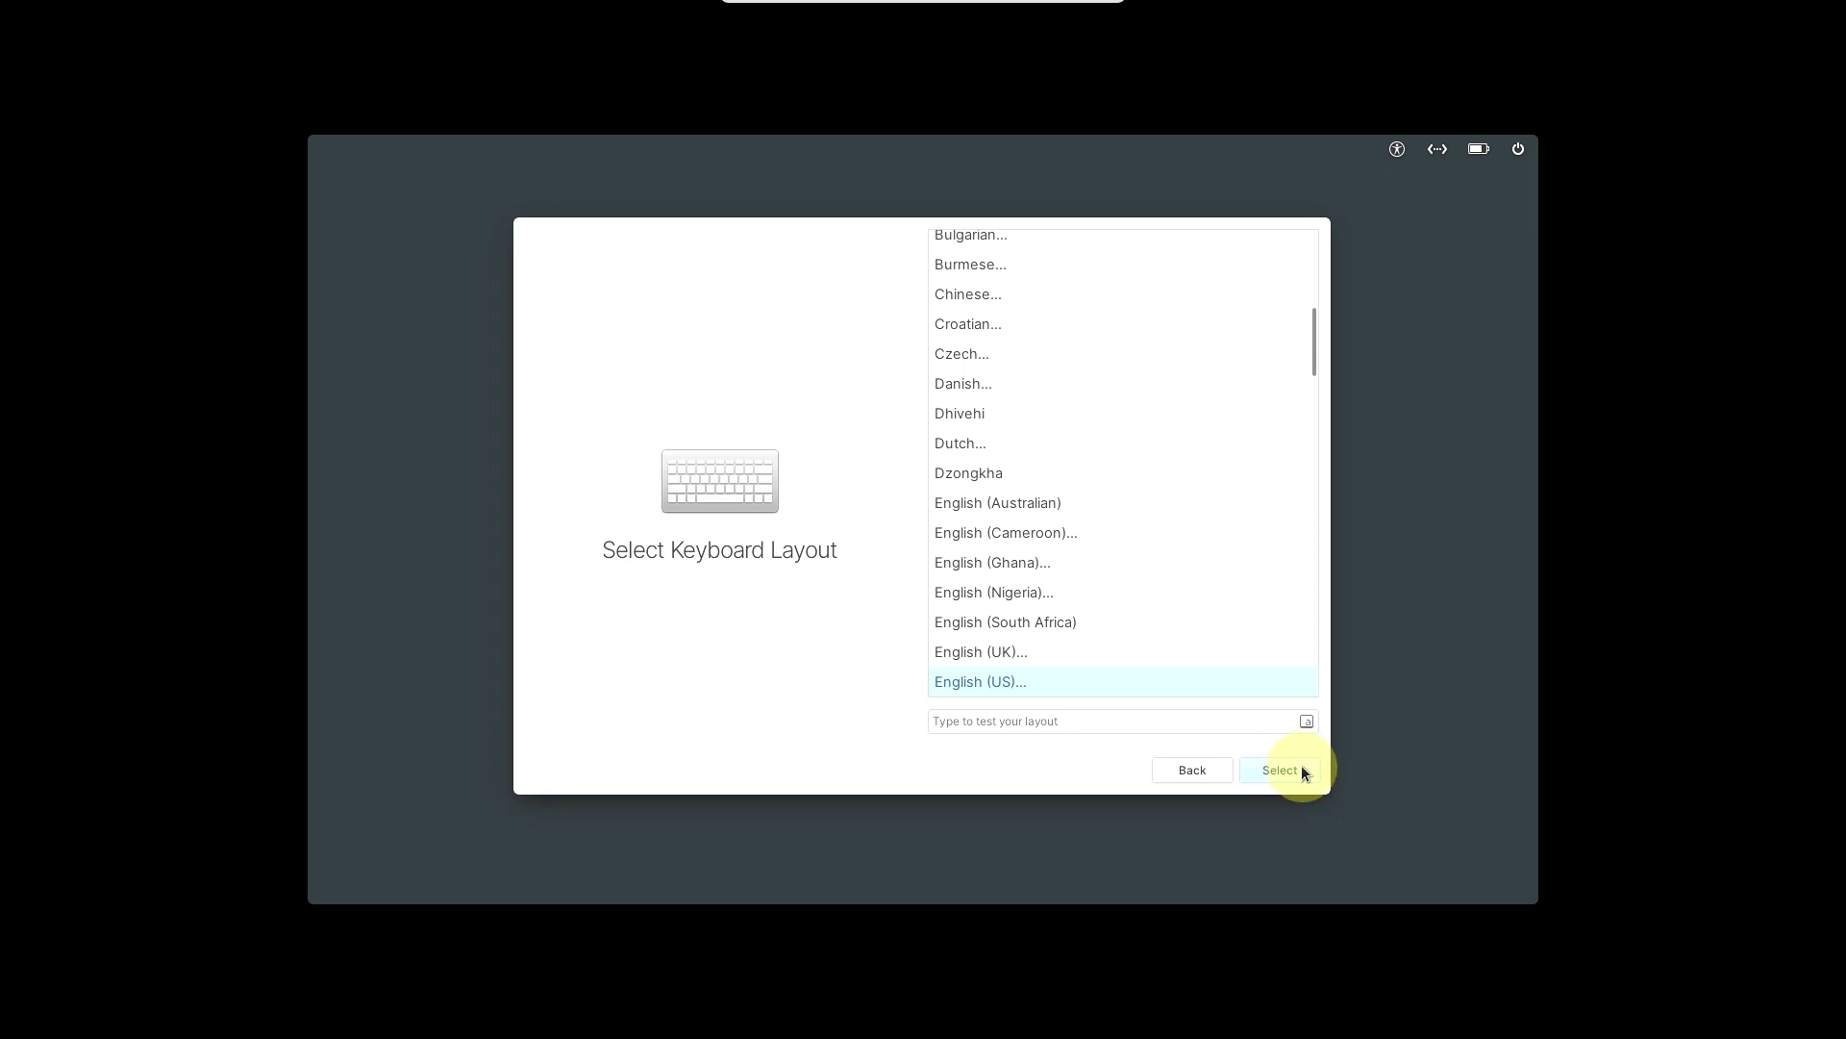
{"action": "left_click", "coordinate": [1302, 769]}
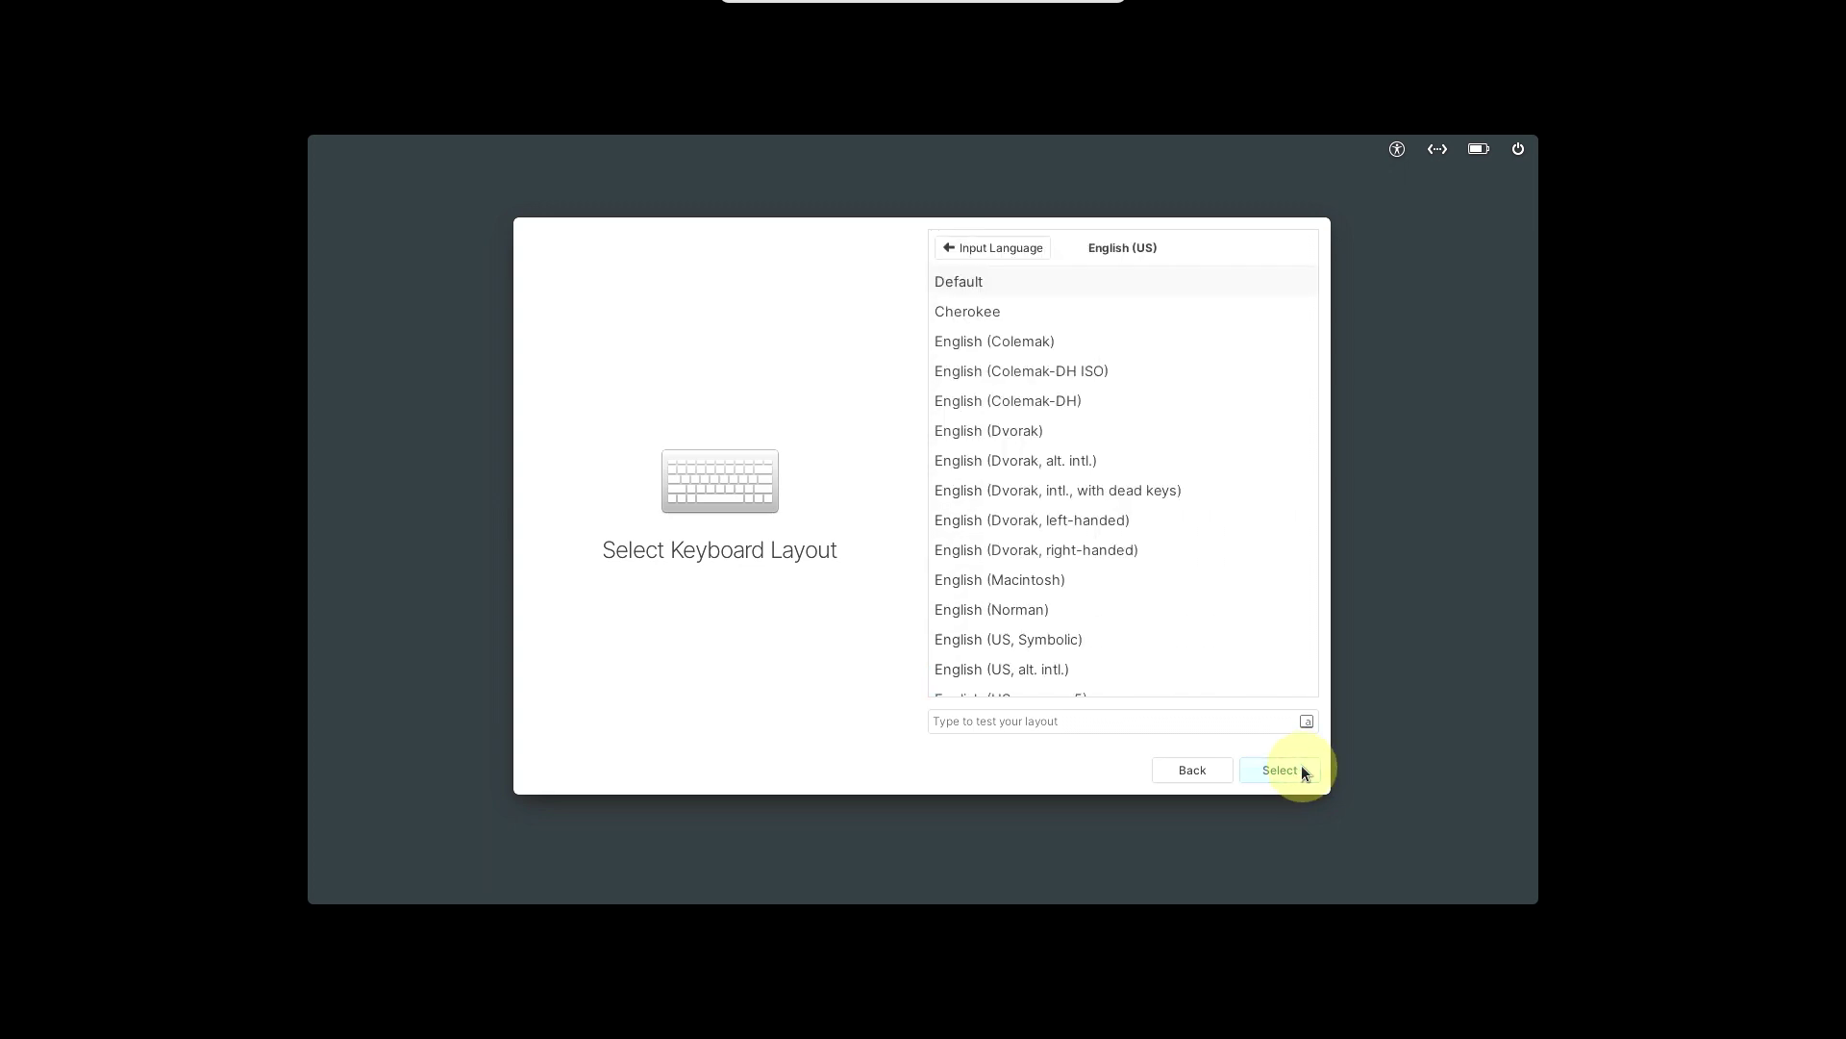
{"action": "left_click", "coordinate": [1304, 771]}
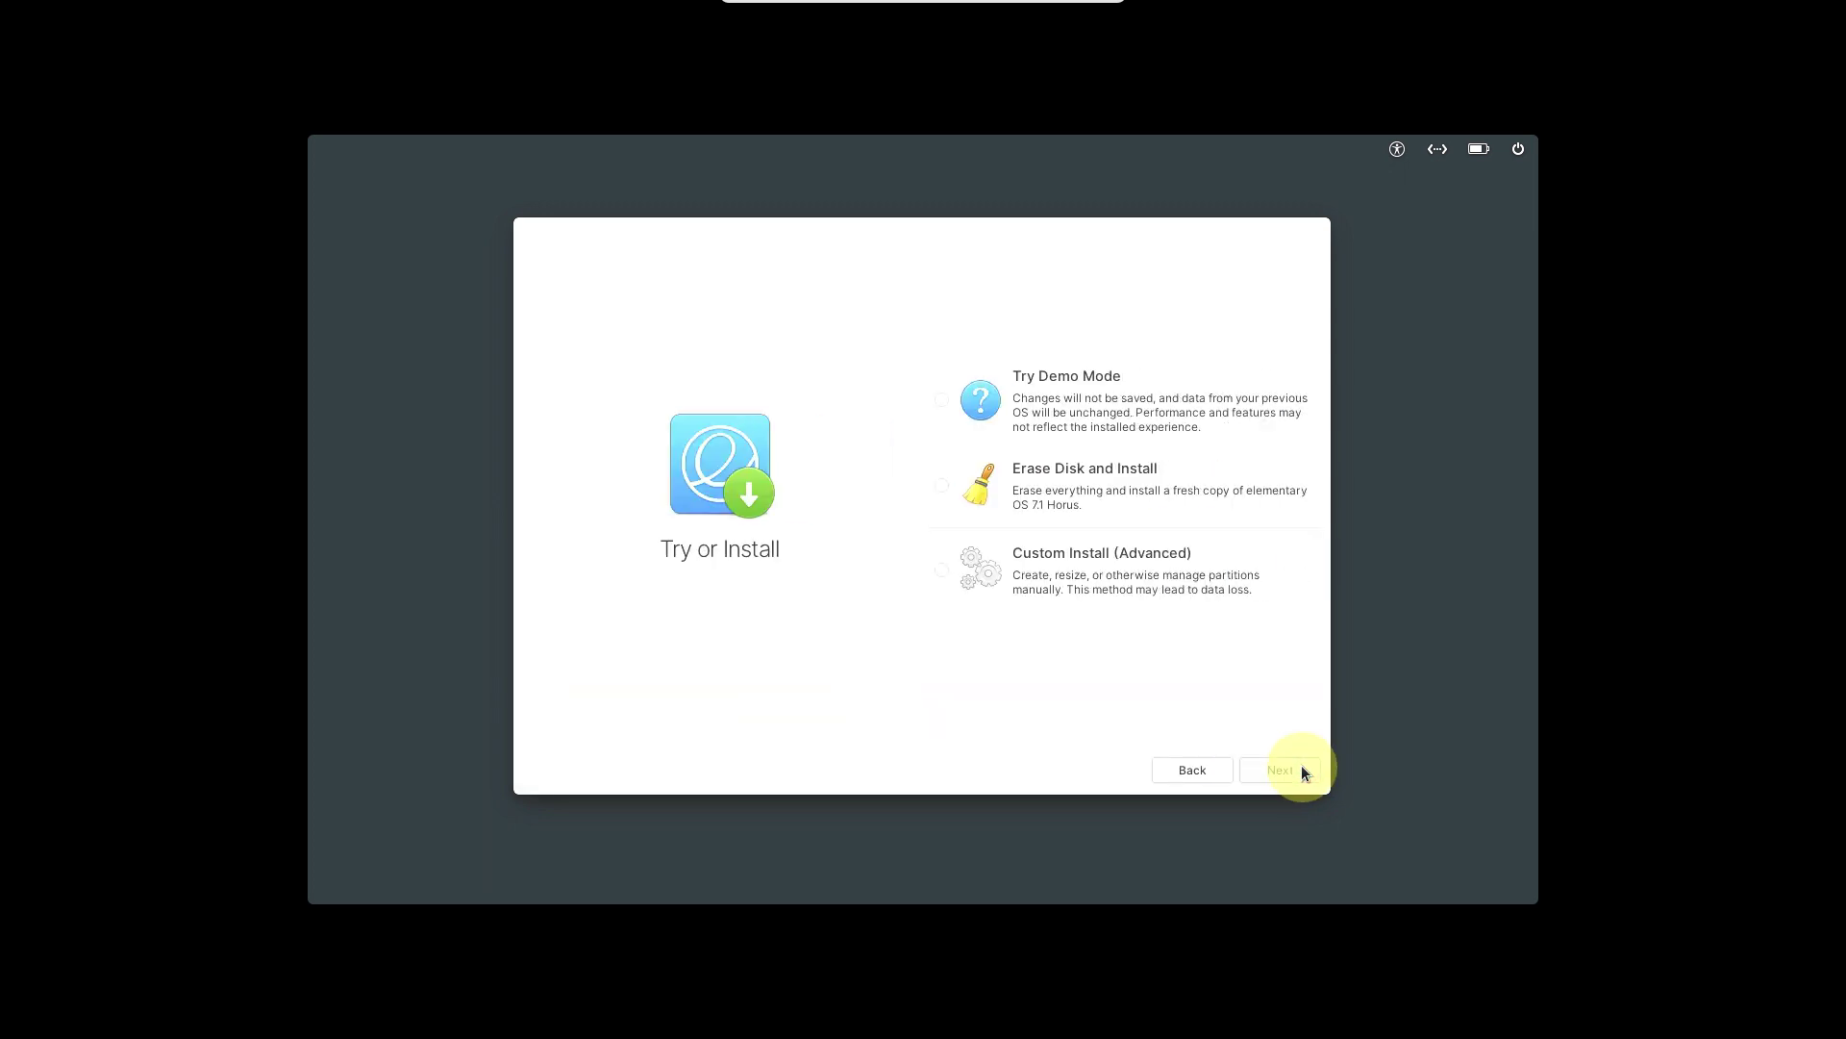
Choose Try Demo Mode and start the live session without installing
{"action": "left_click", "coordinate": [1150, 410]}
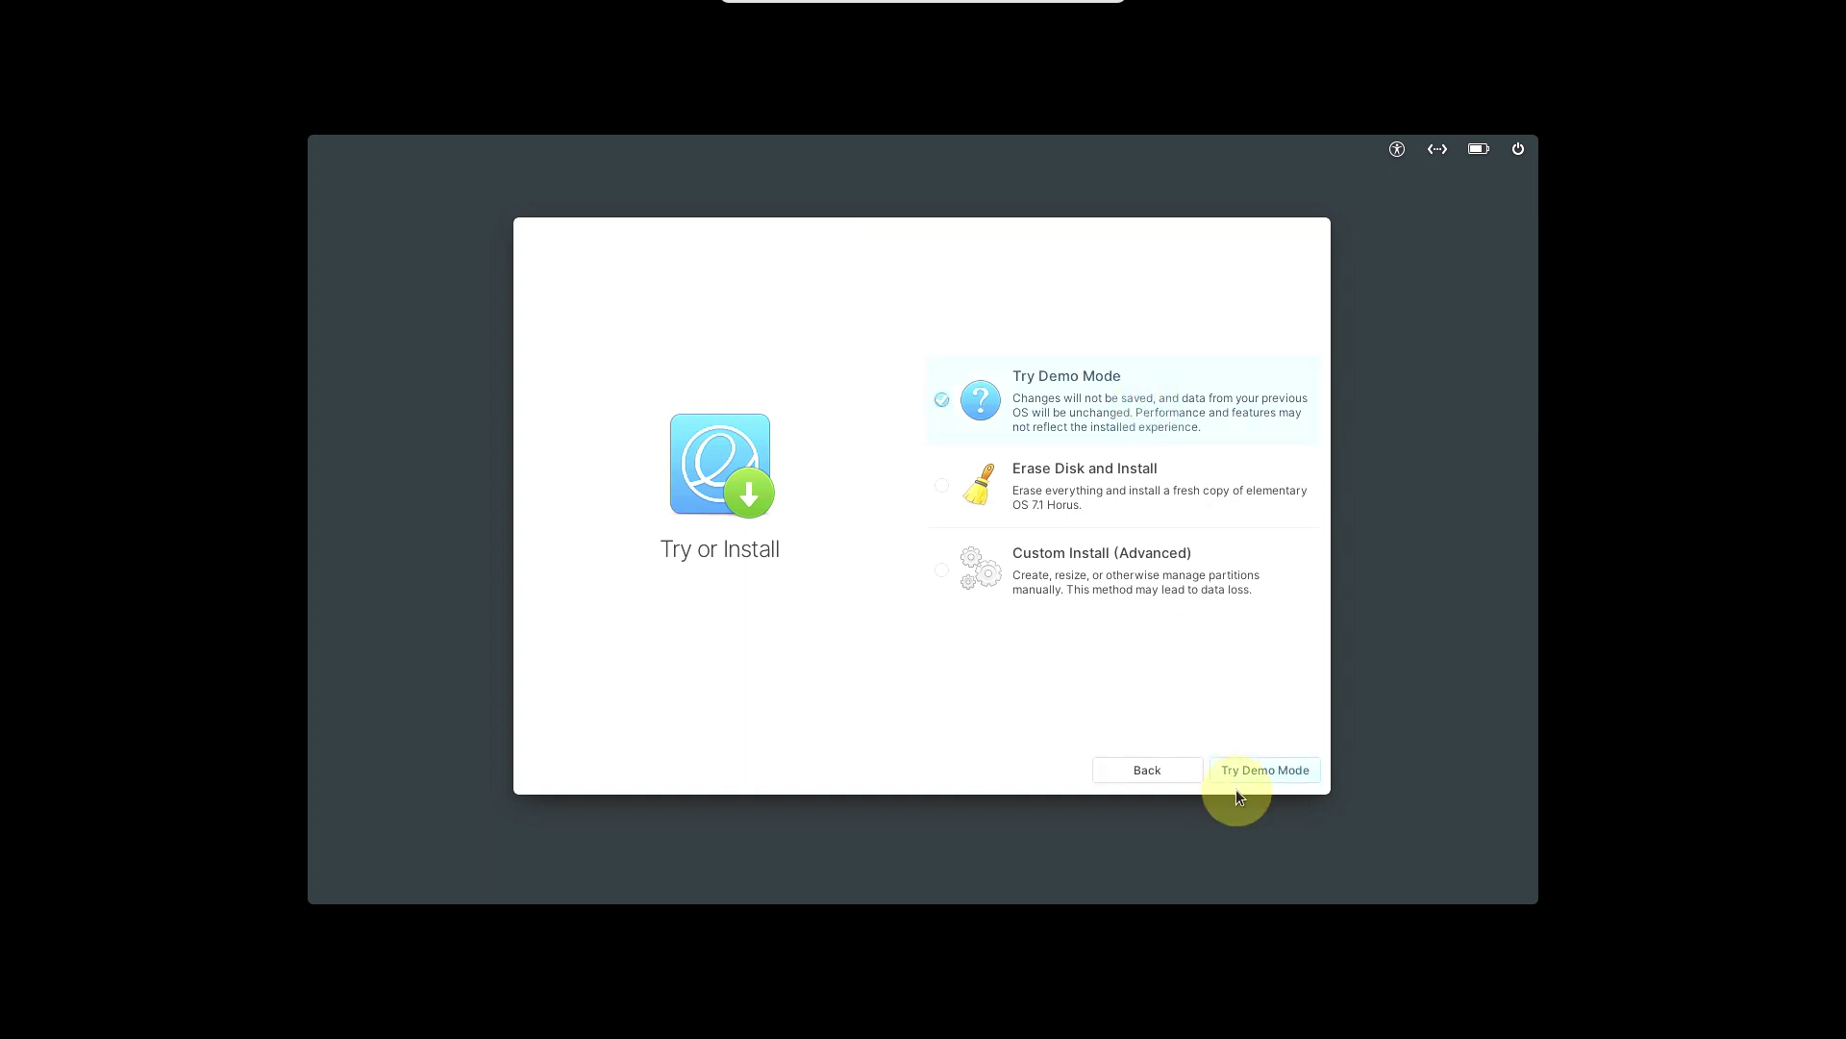
{"action": "left_click", "coordinate": [1260, 767]}
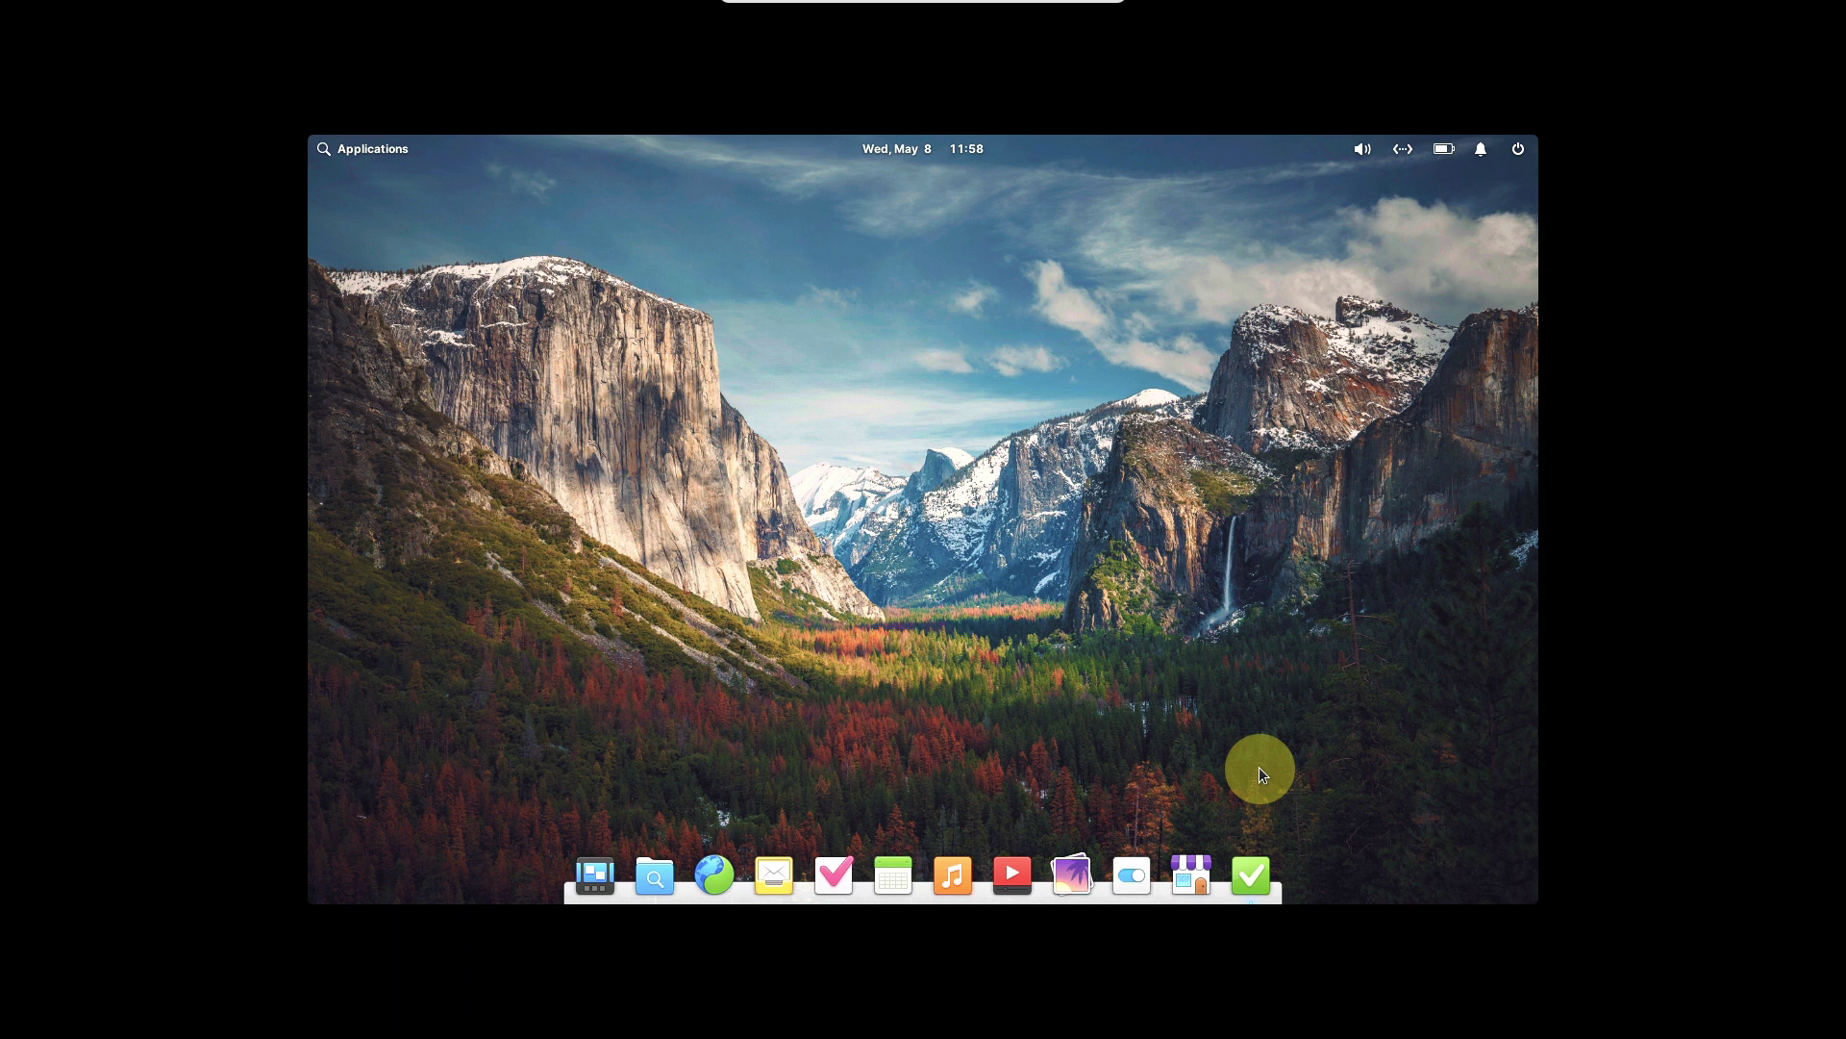
In the display settings, set the screen resolution to 1920 × 1080 (16:9), apply it and keep the new settings
{"action": "right_click", "coordinate": [478, 321]}
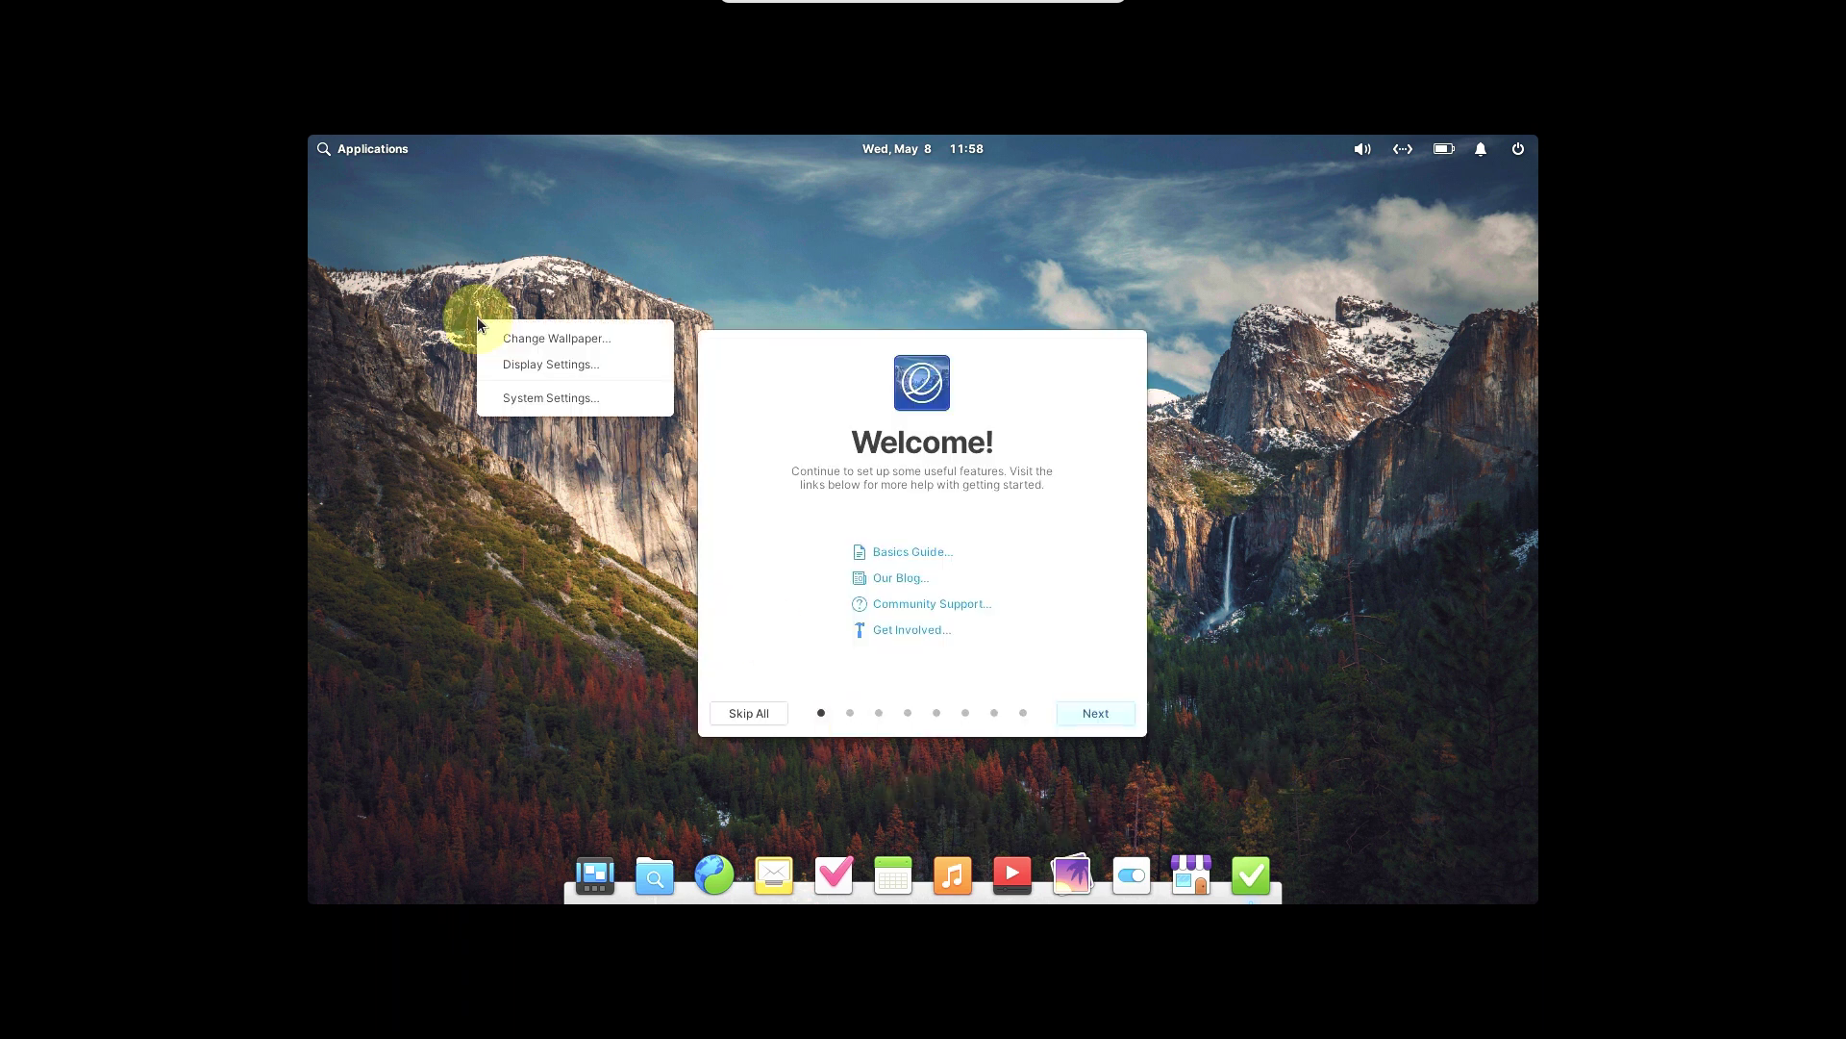
{"action": "left_click", "coordinate": [526, 376]}
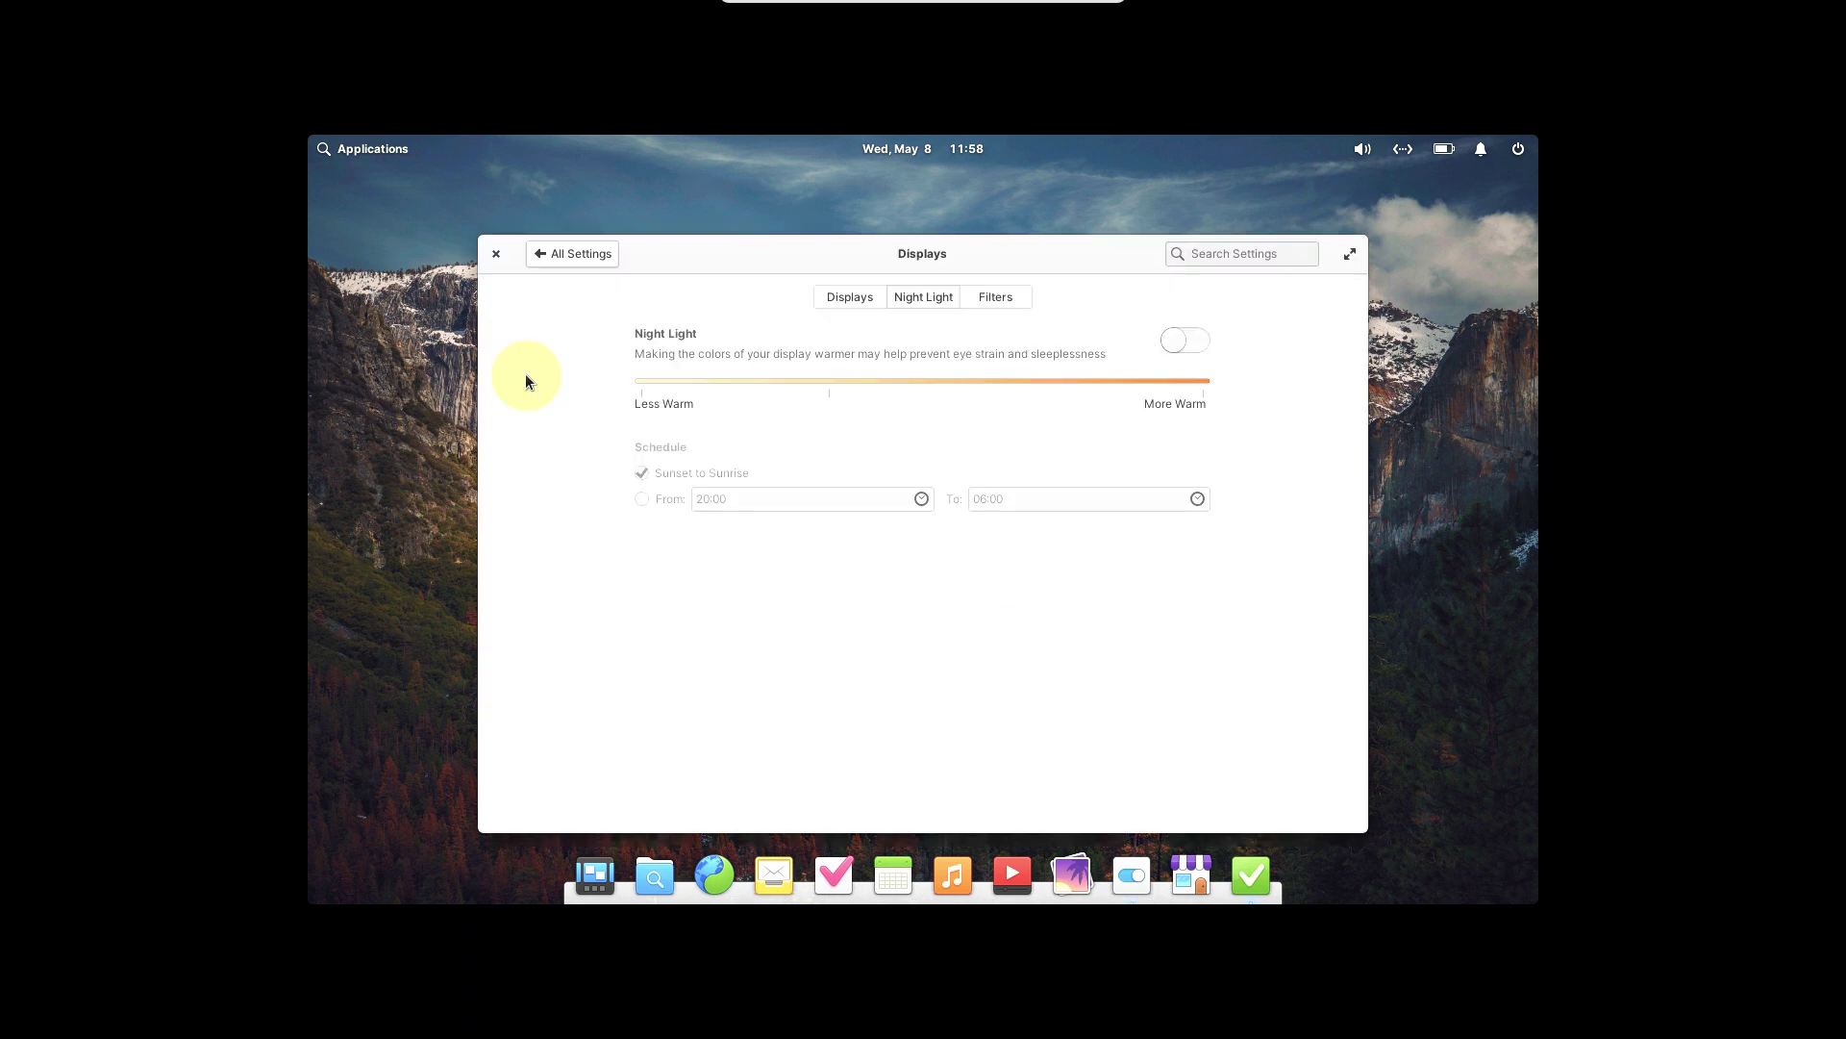
{"action": "left_click", "coordinate": [832, 299]}
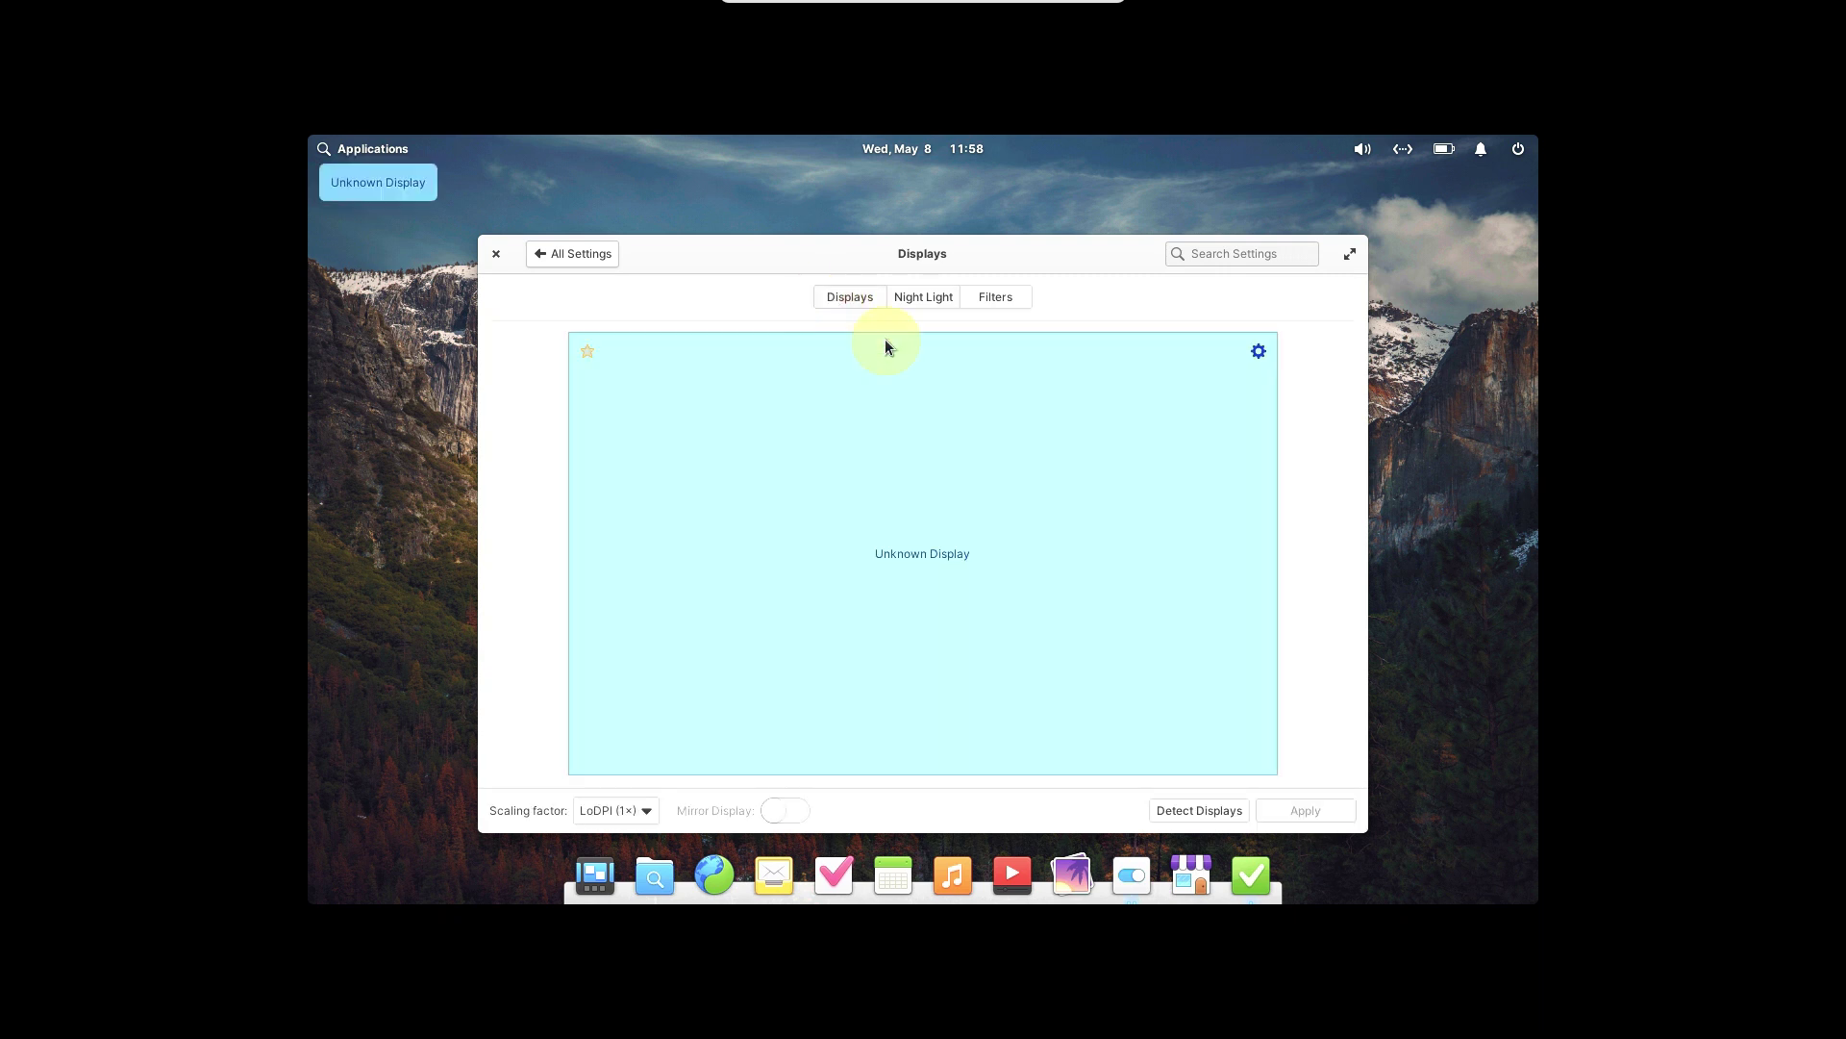
{"action": "left_click", "coordinate": [1257, 352]}
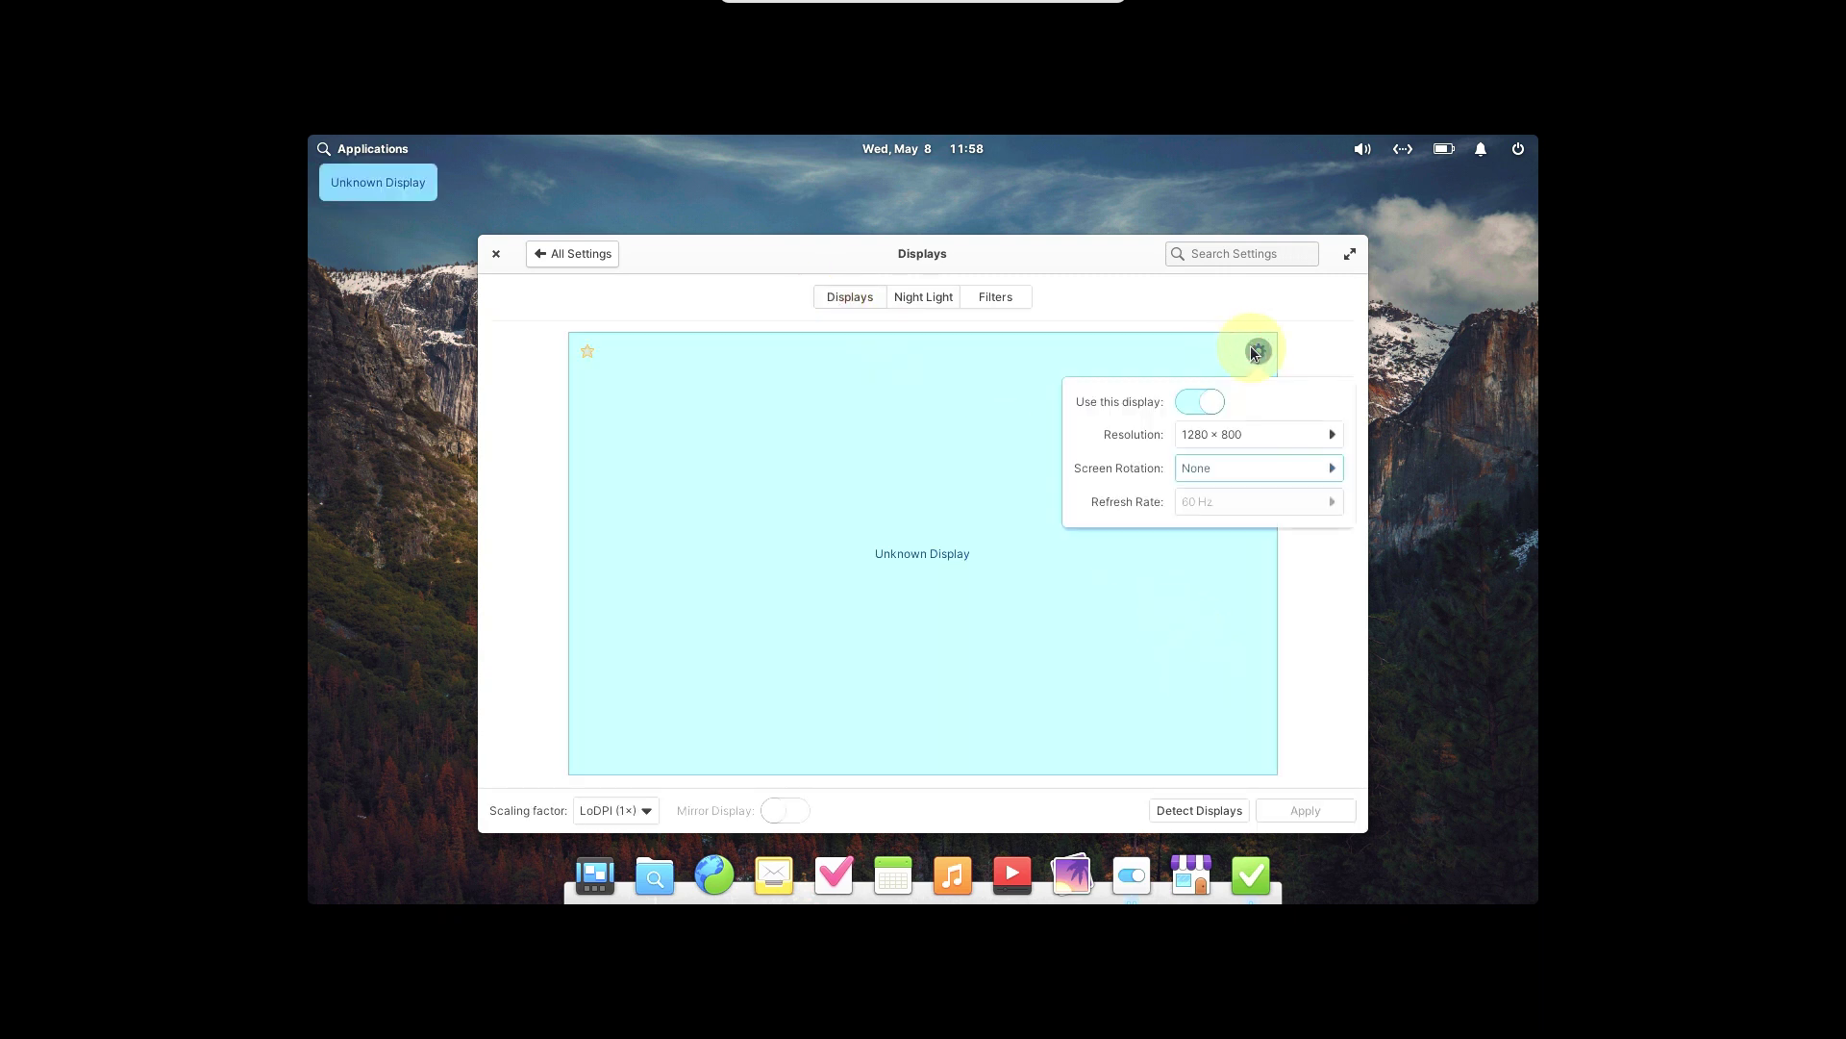
{"action": "left_click", "coordinate": [1231, 432]}
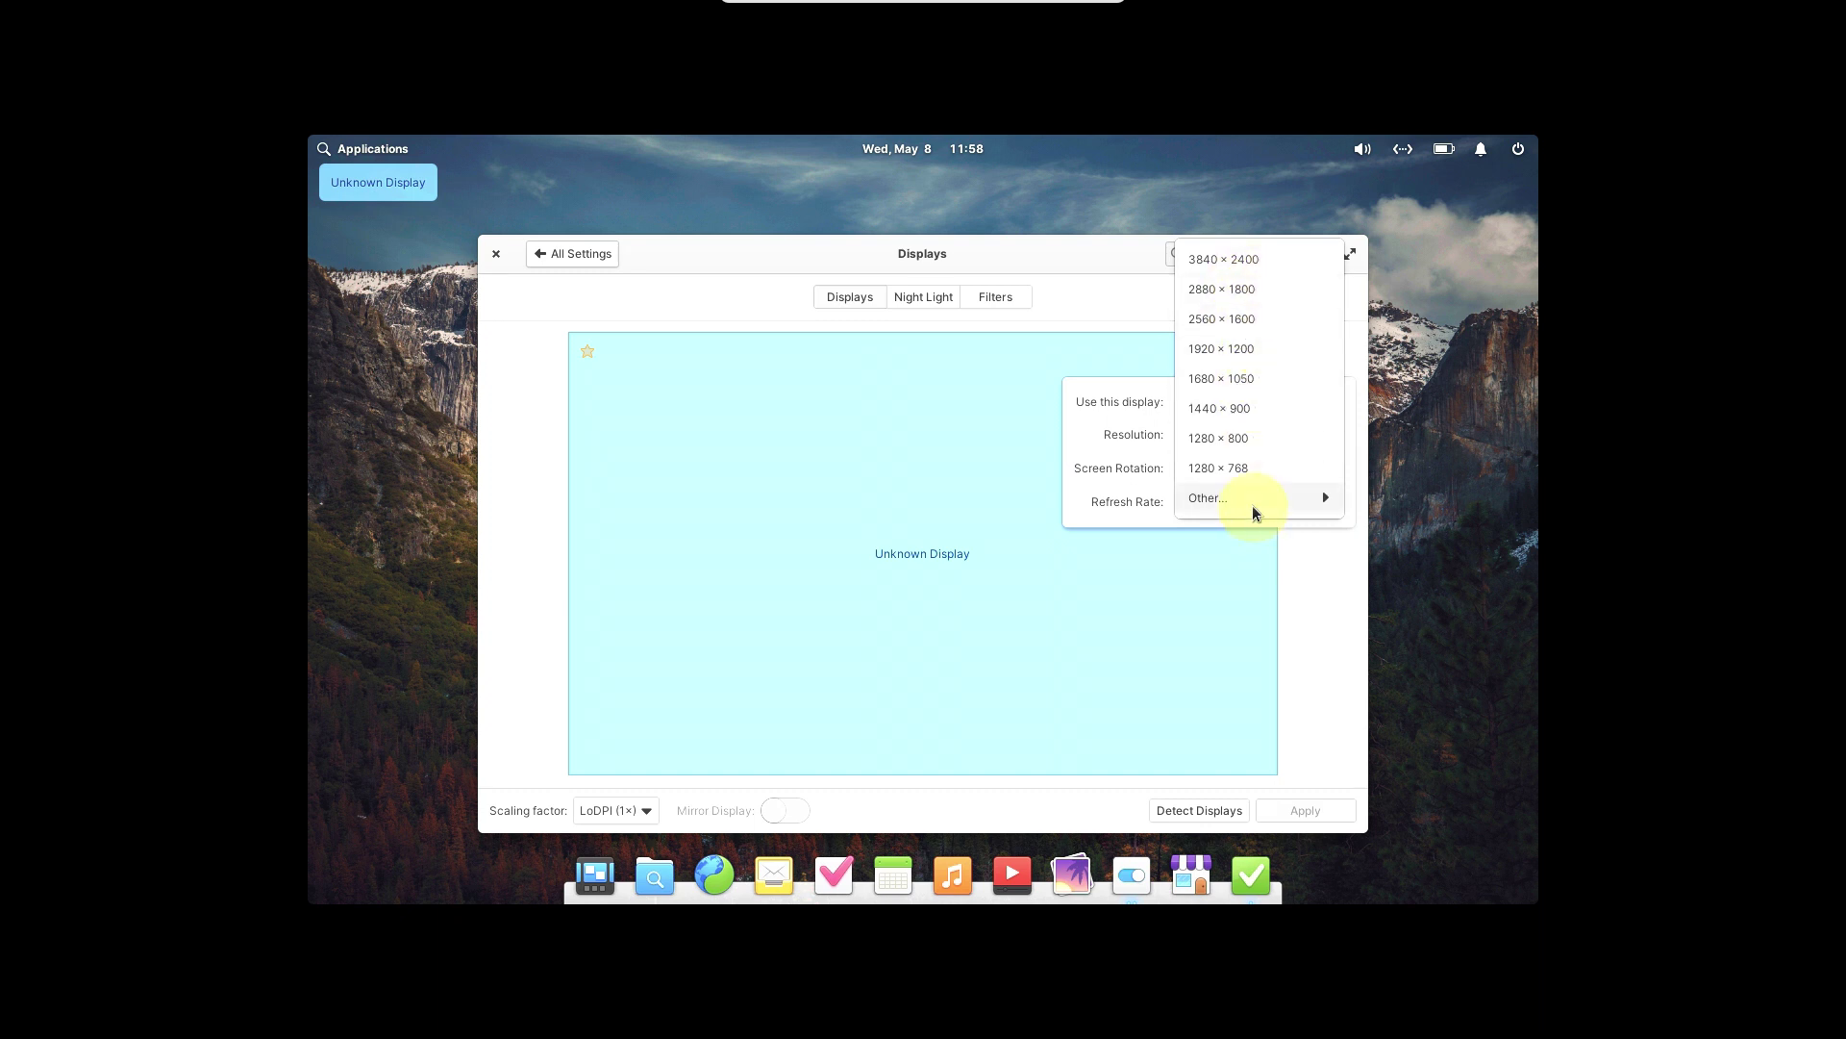
{"action": "mouse_move", "coordinate": [1257, 500]}
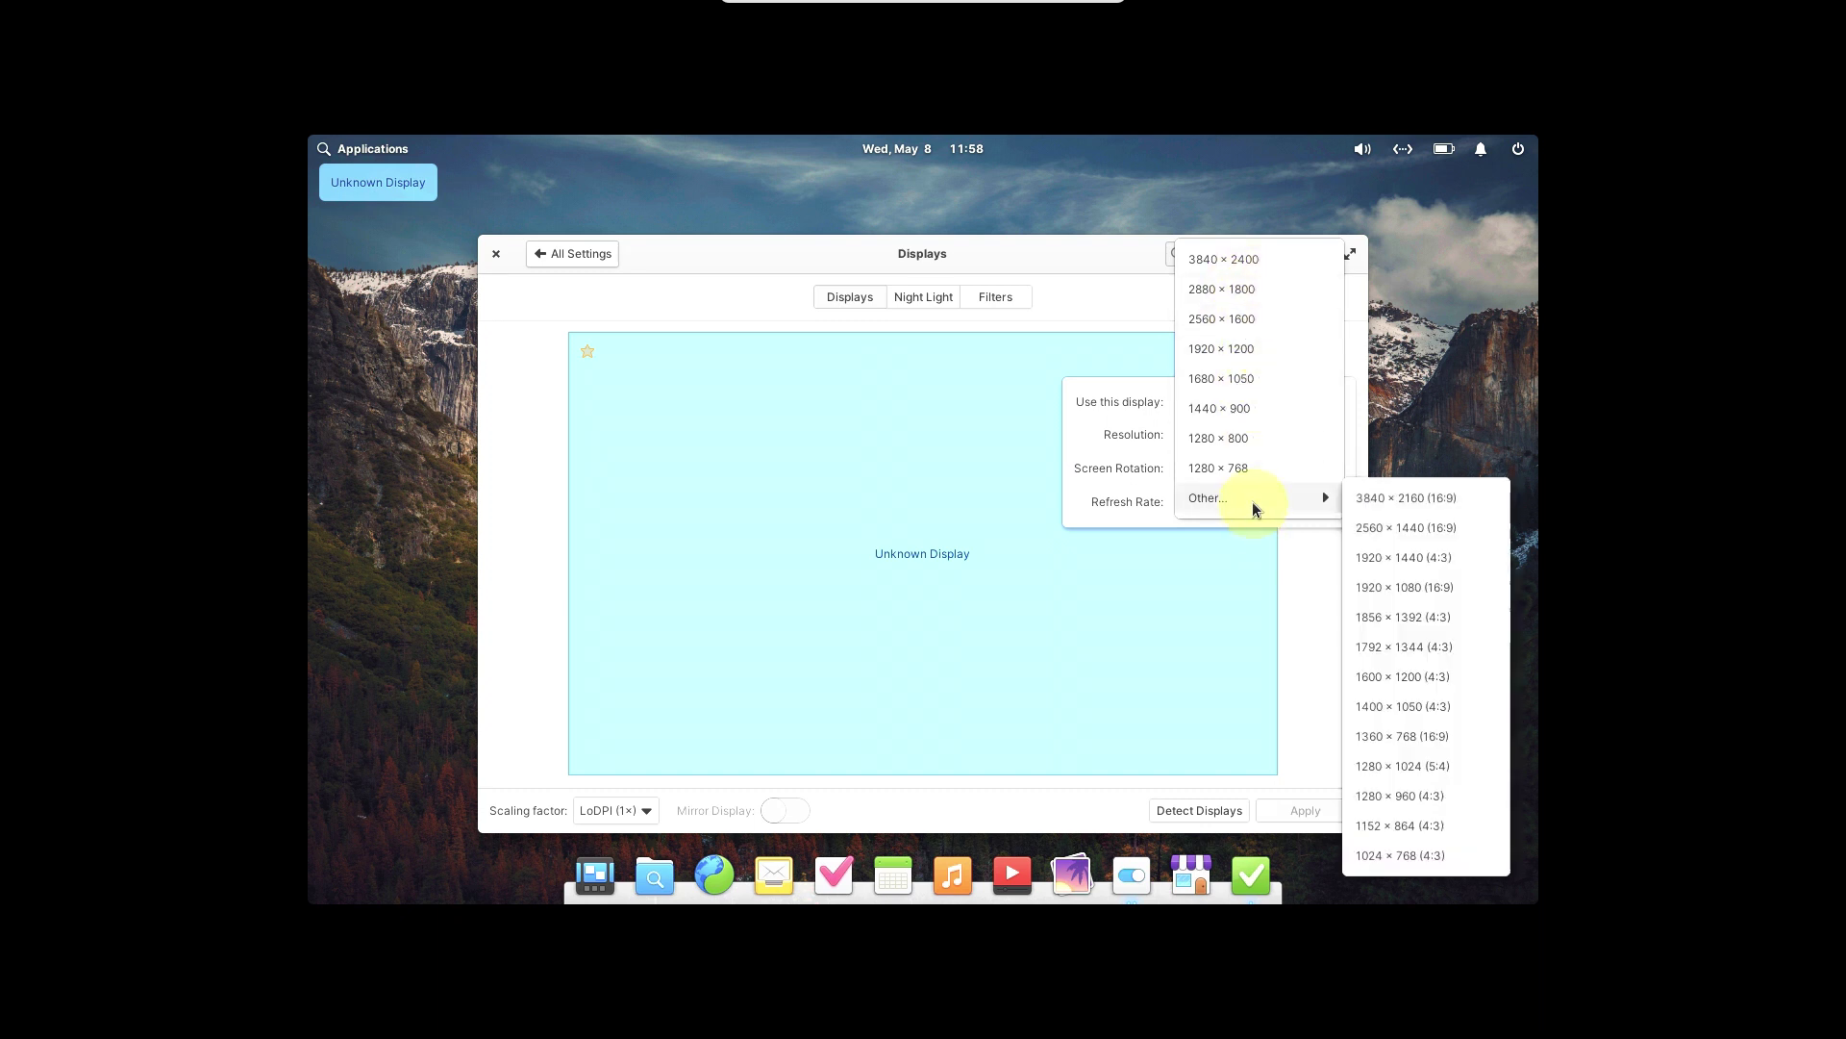
{"action": "left_click", "coordinate": [1399, 587]}
{"action": "left_click", "coordinate": [1282, 806]}
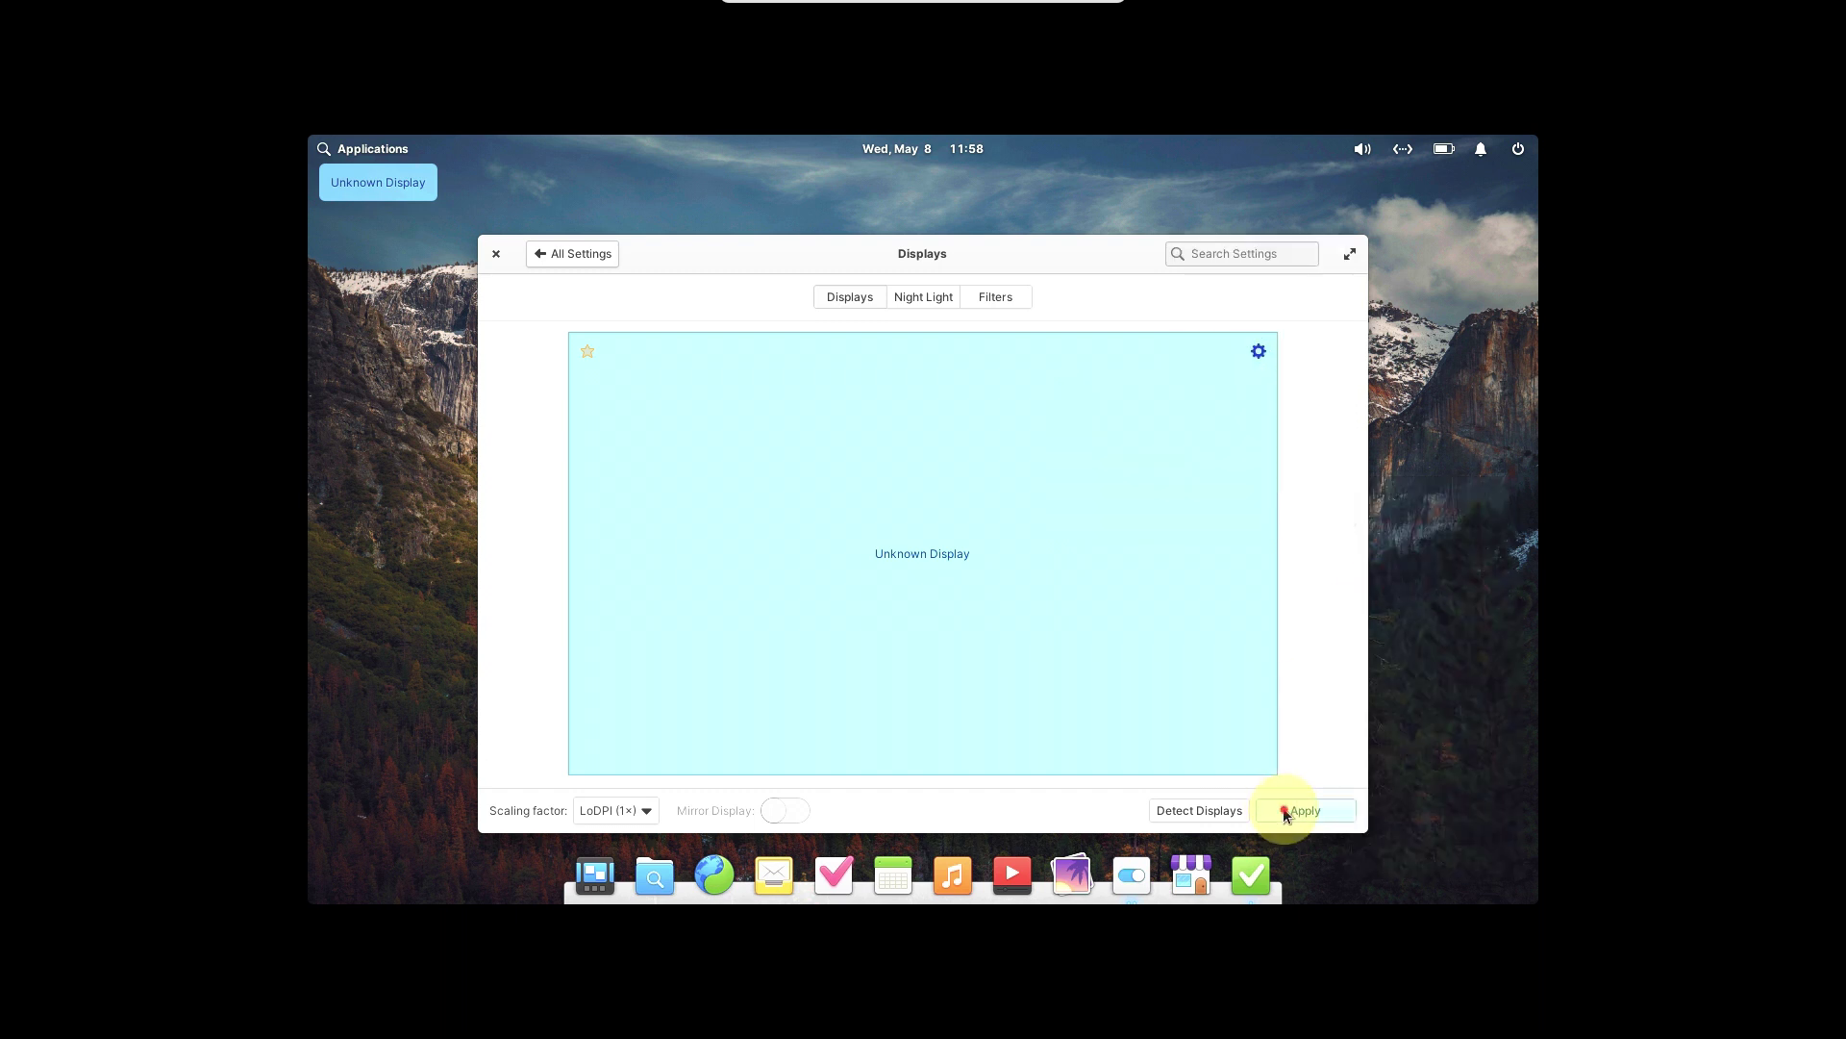
{"action": "left_click", "coordinate": [1283, 808]}
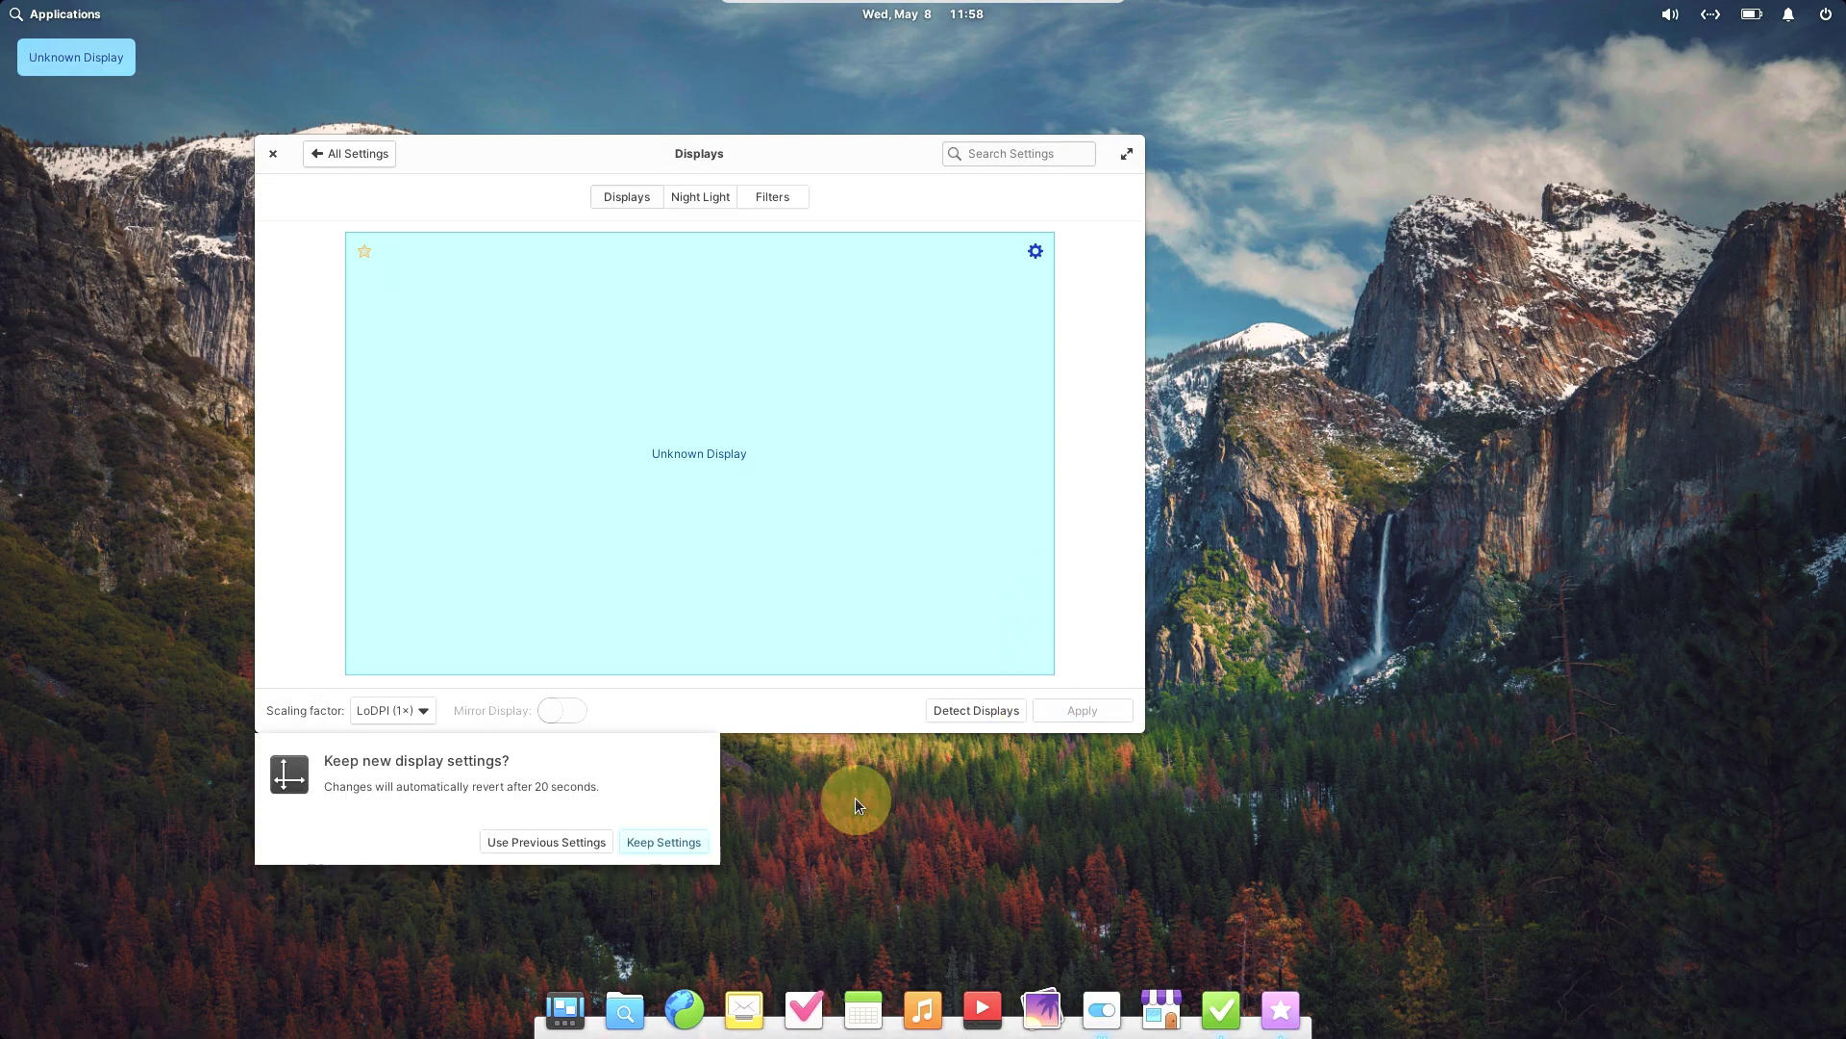
{"action": "left_click", "coordinate": [661, 842]}
Open the System page in System Settings and check for updates
{"action": "left_click", "coordinate": [330, 166]}
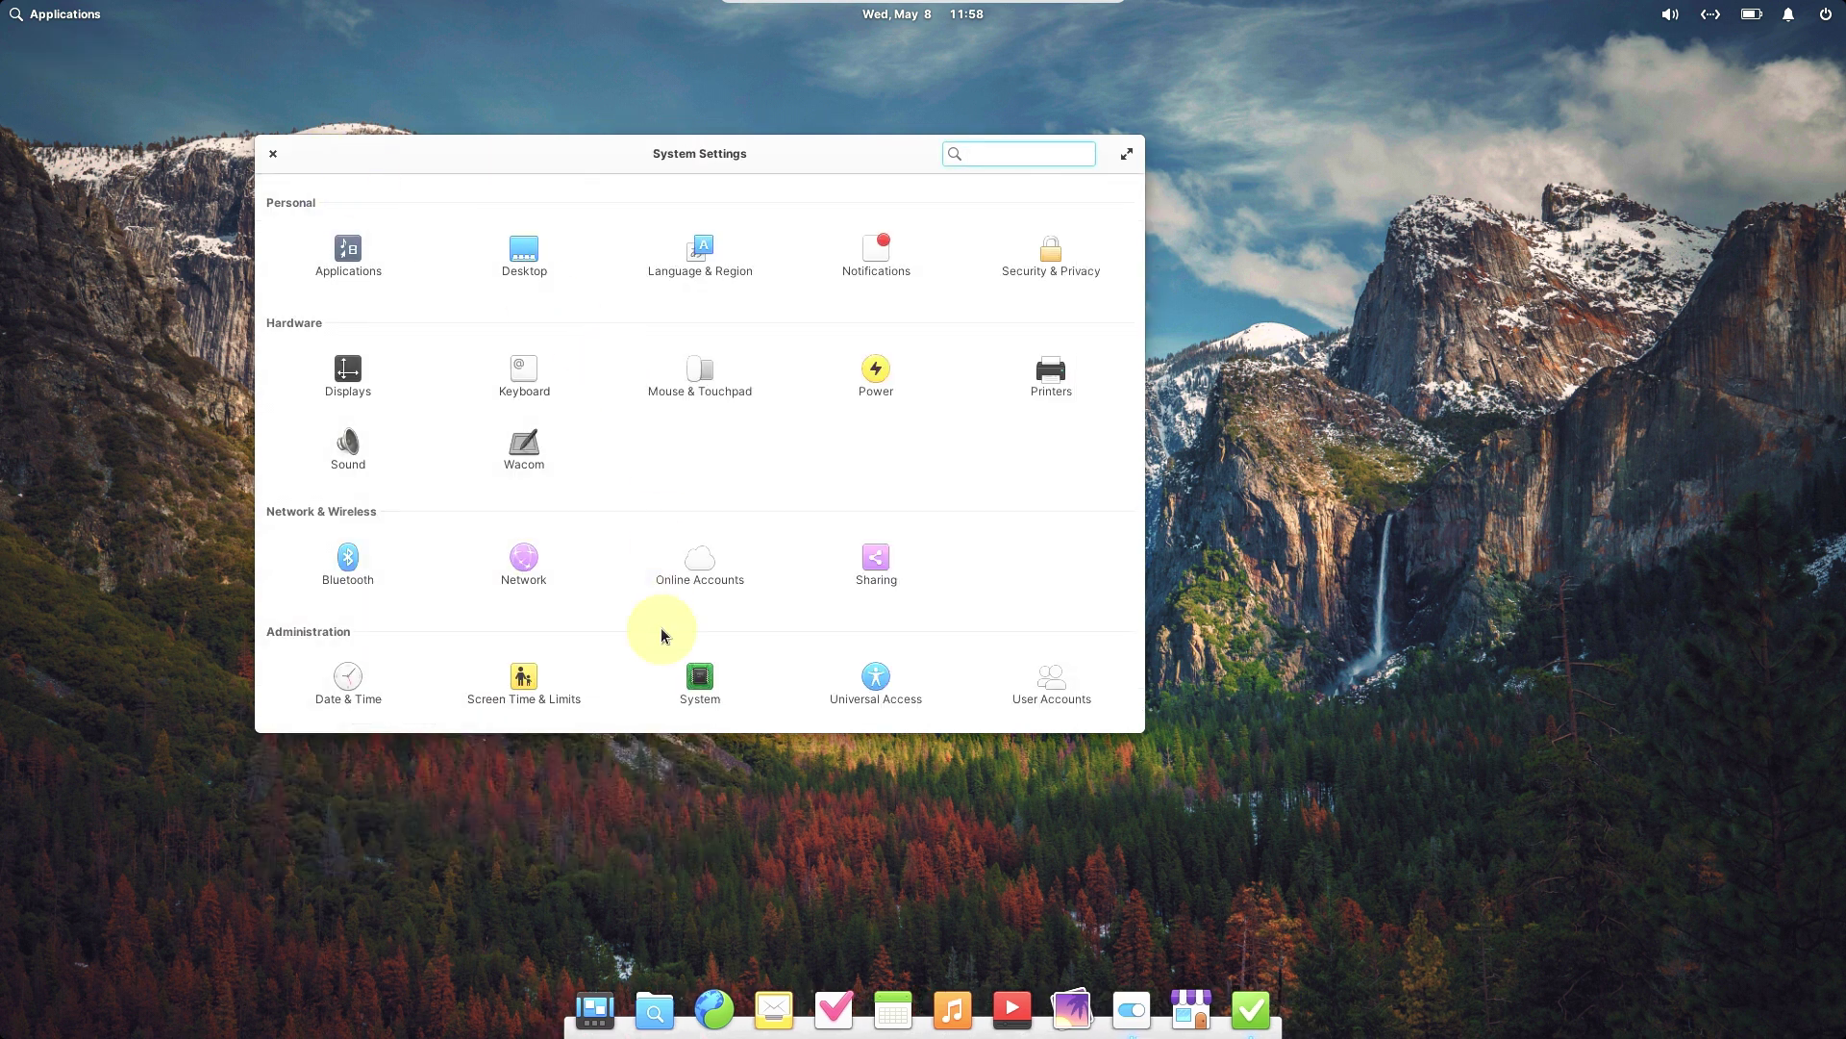
{"action": "left_click", "coordinate": [712, 691]}
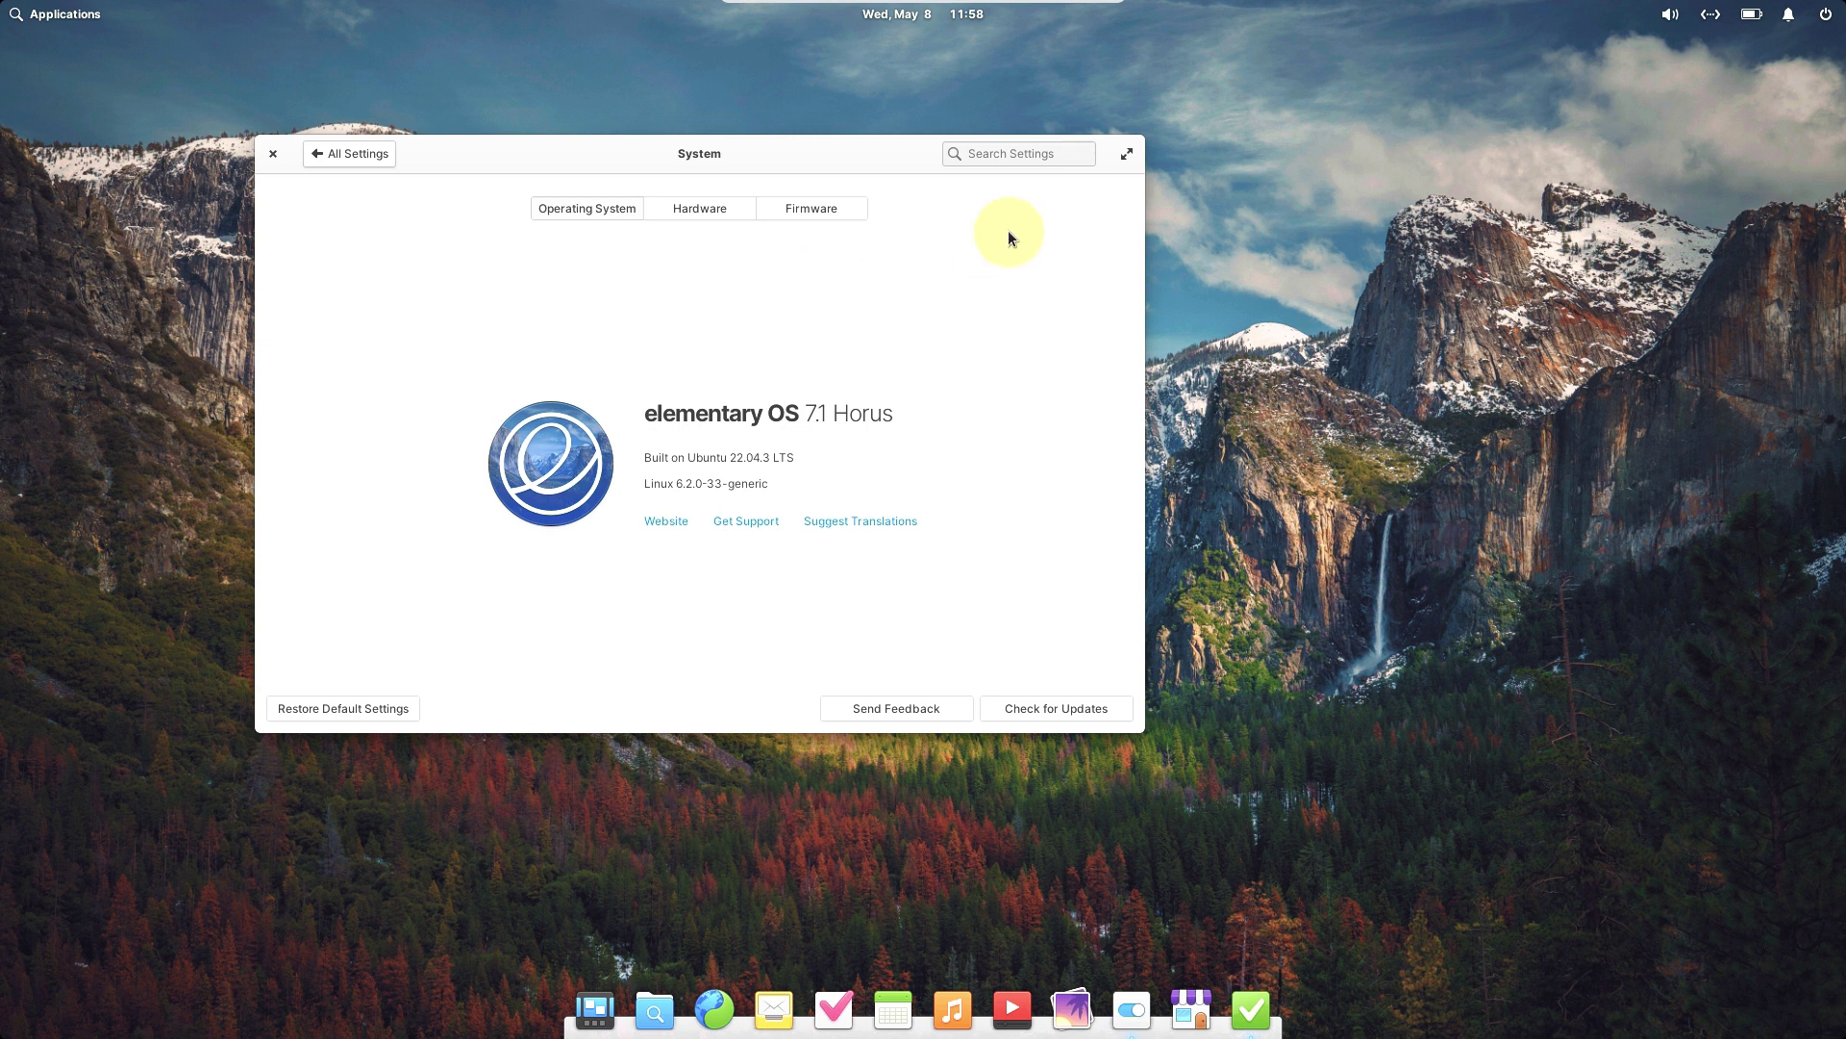
{"action": "left_click", "coordinate": [1061, 709]}
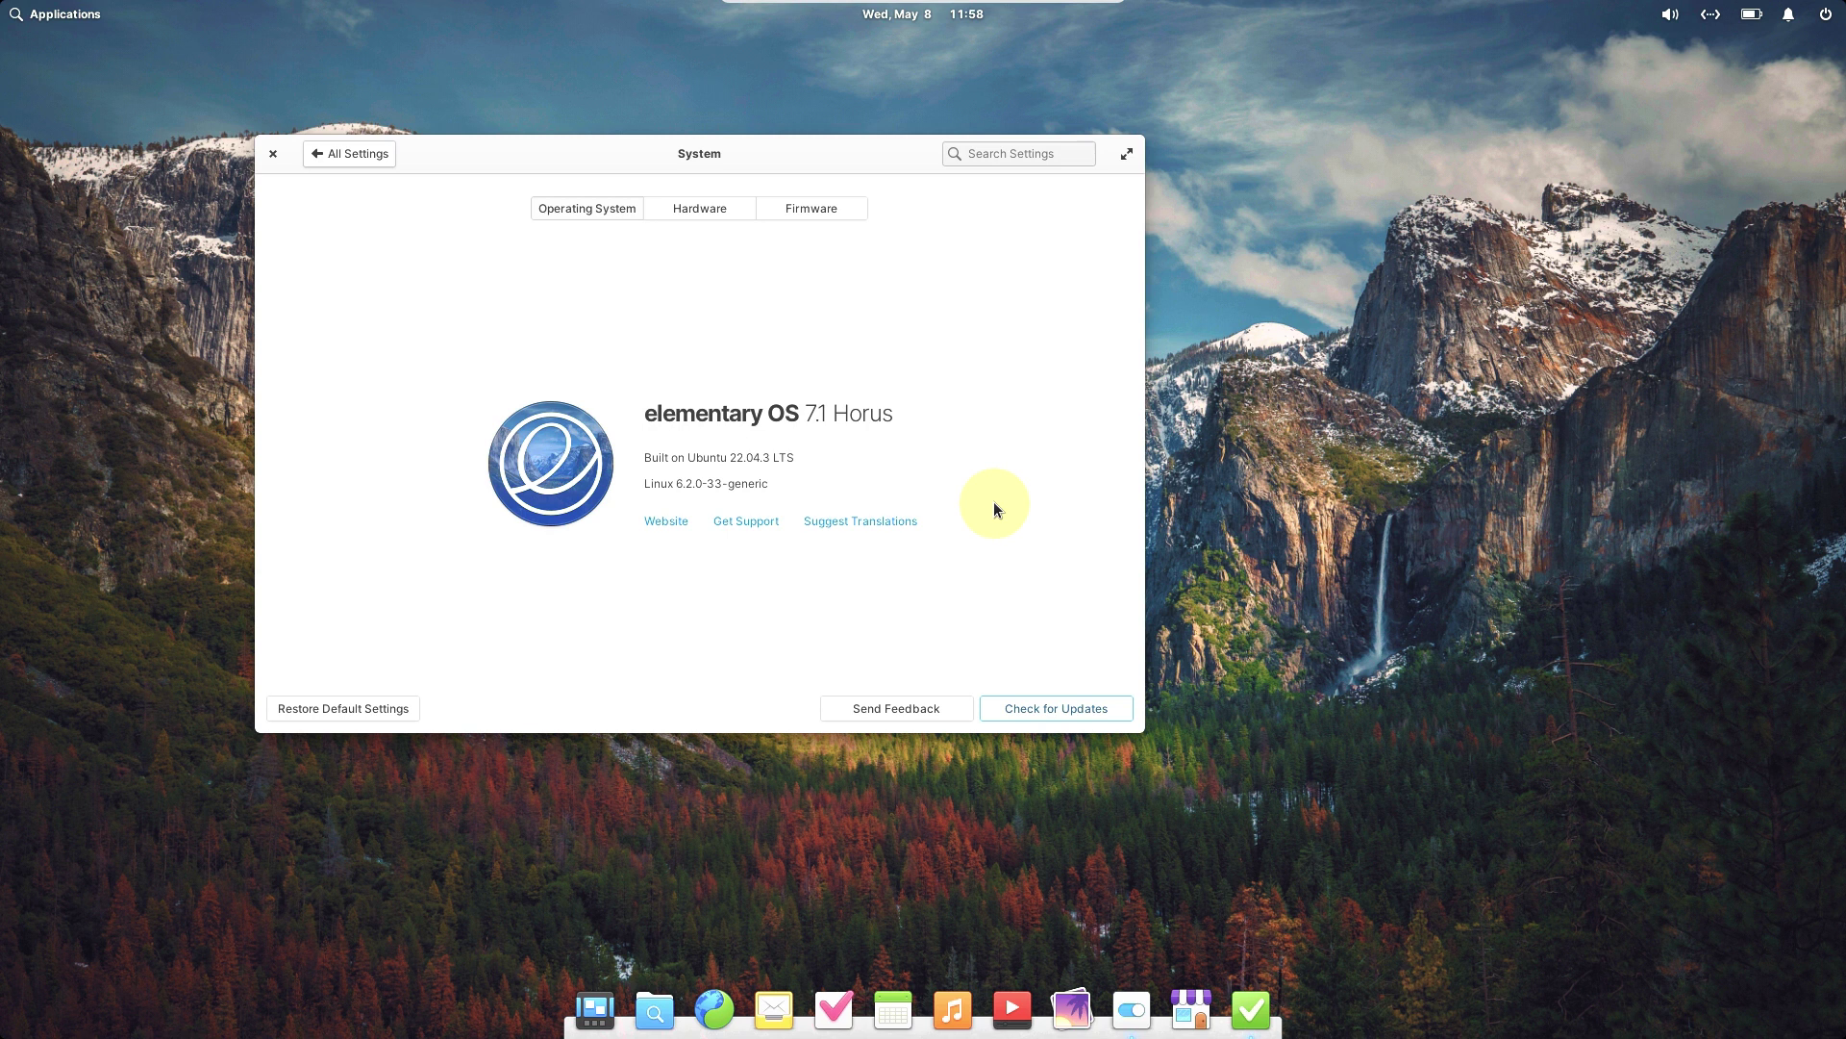
Look through both pages of installed apps in the Applications grid
{"action": "left_click", "coordinate": [85, 19]}
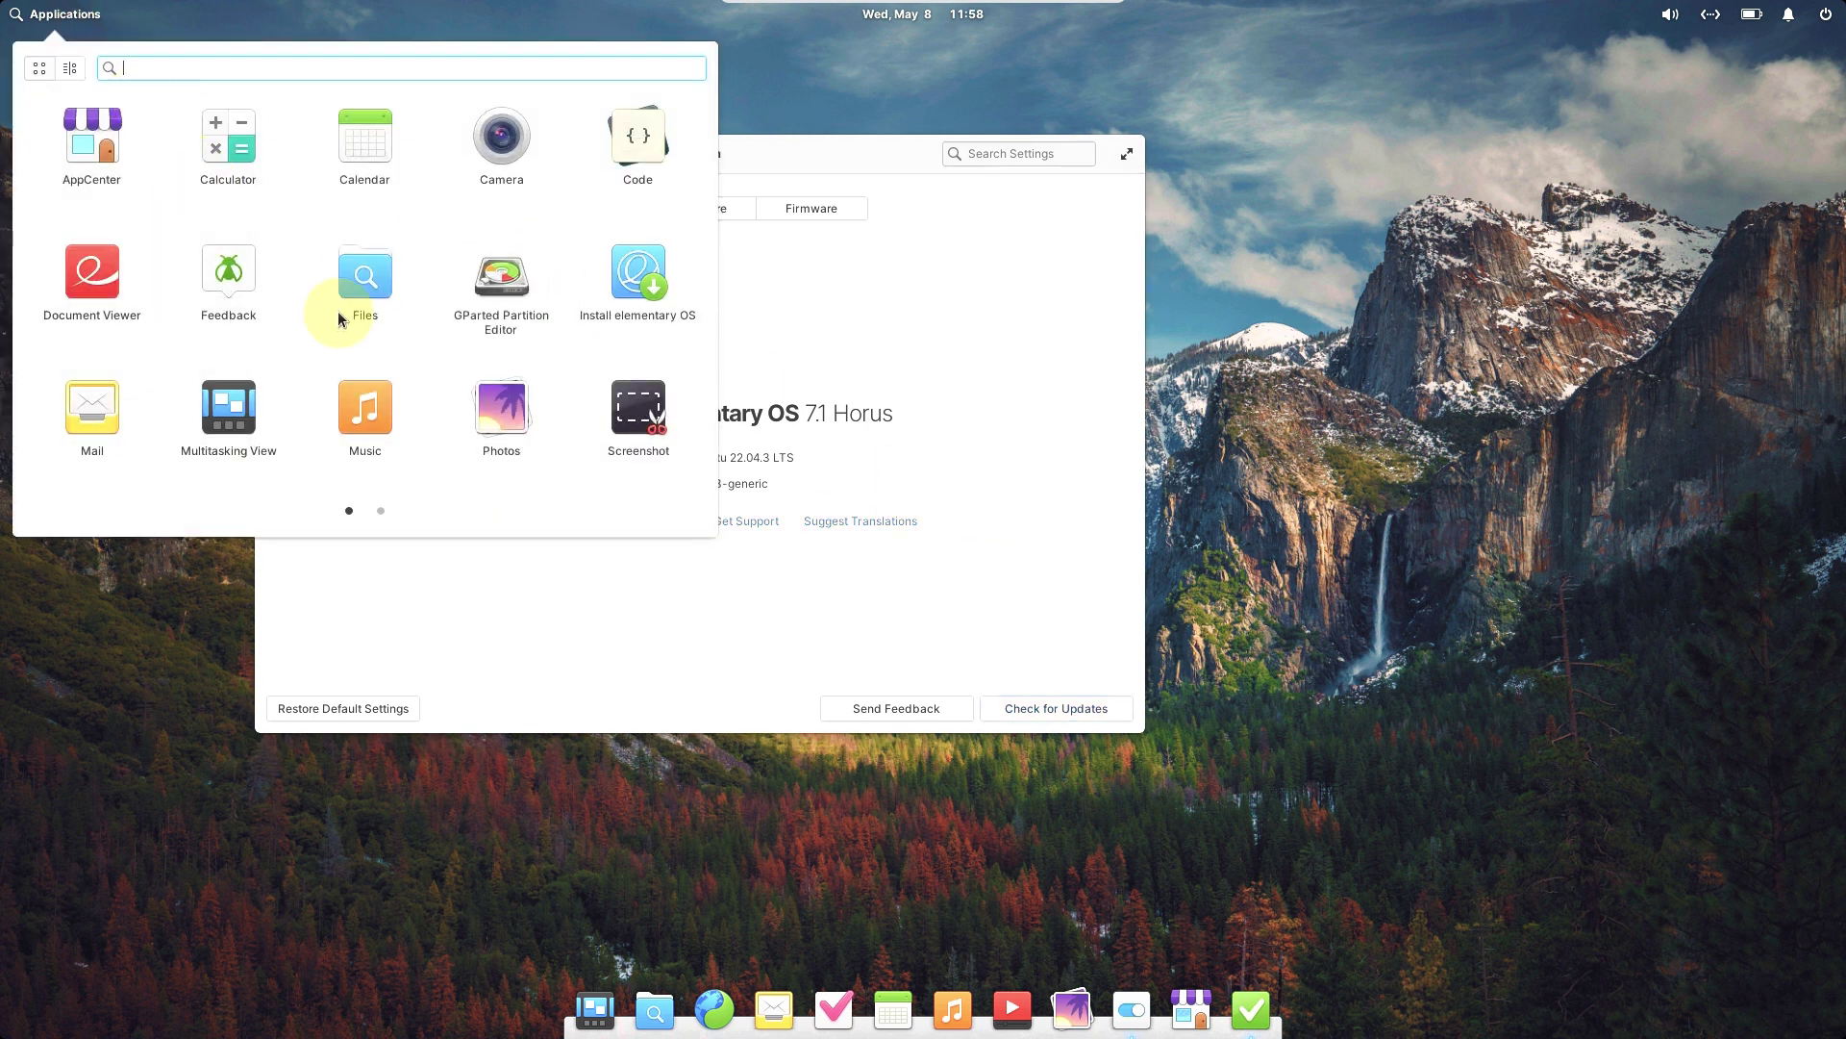
{"action": "left_click", "coordinate": [382, 511]}
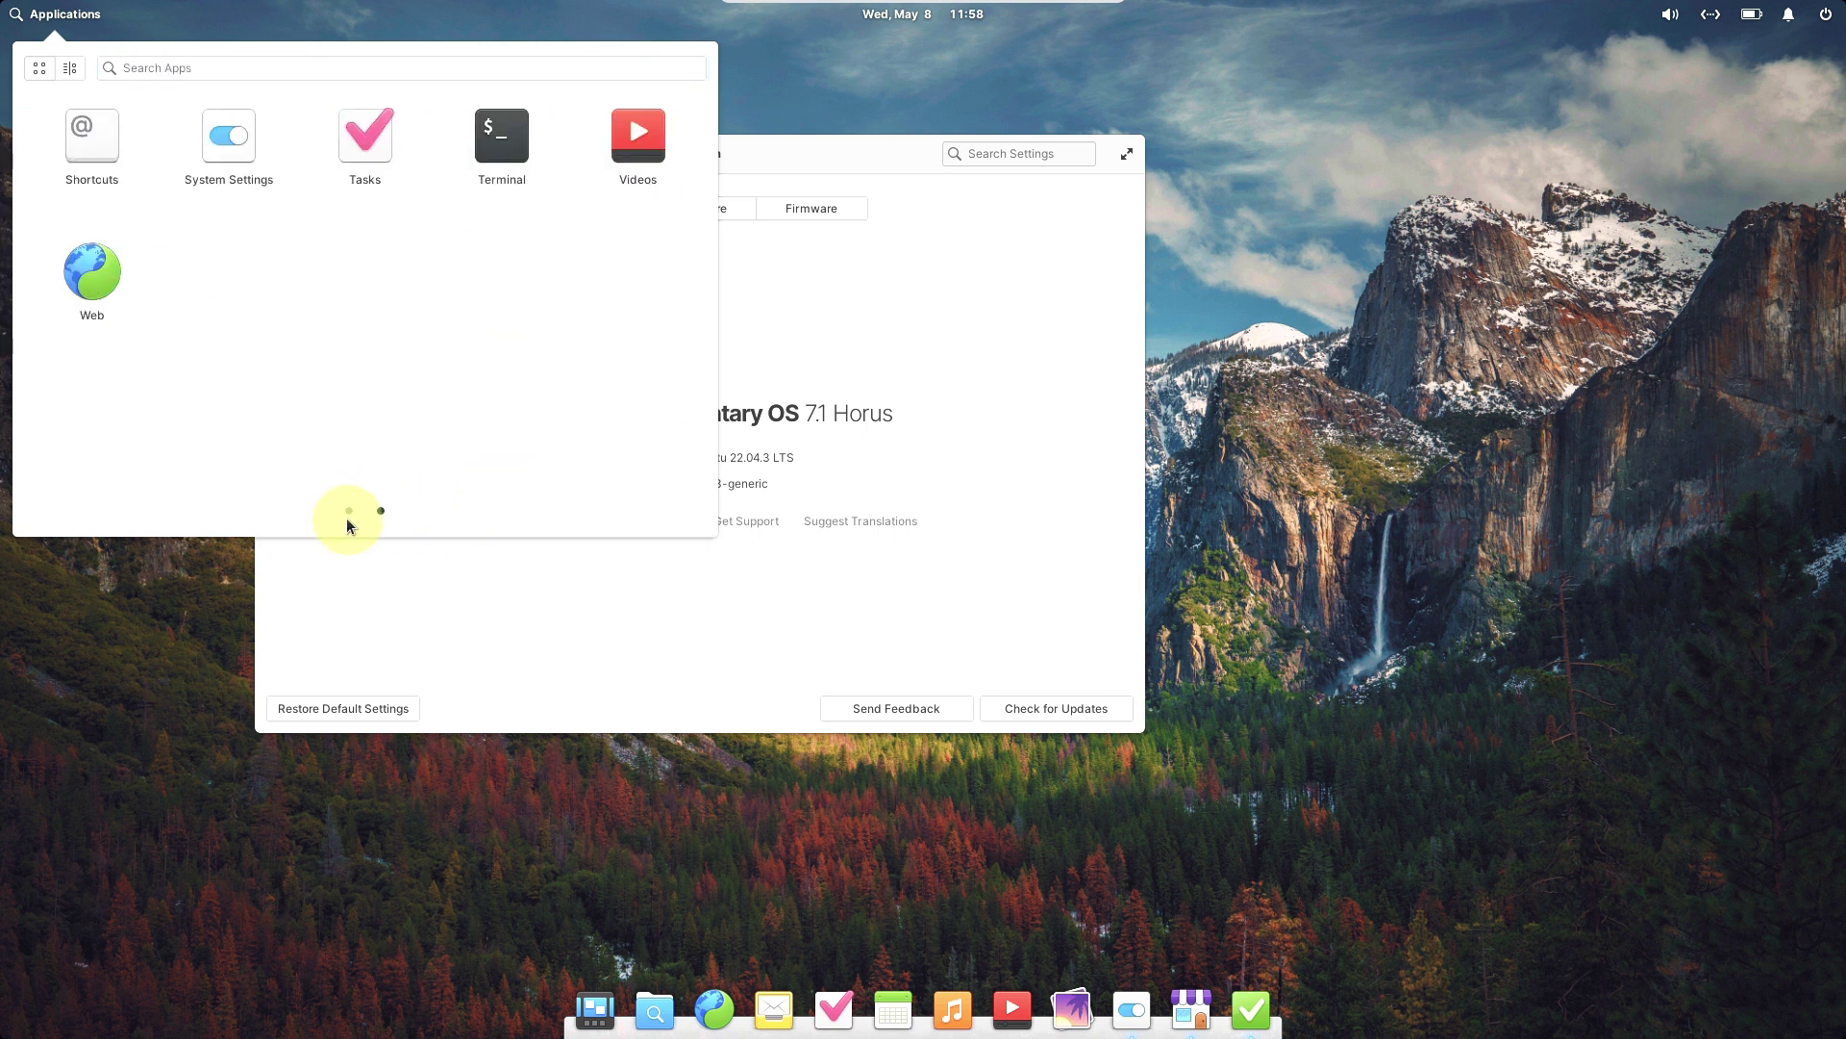
{"action": "left_click", "coordinate": [347, 516]}
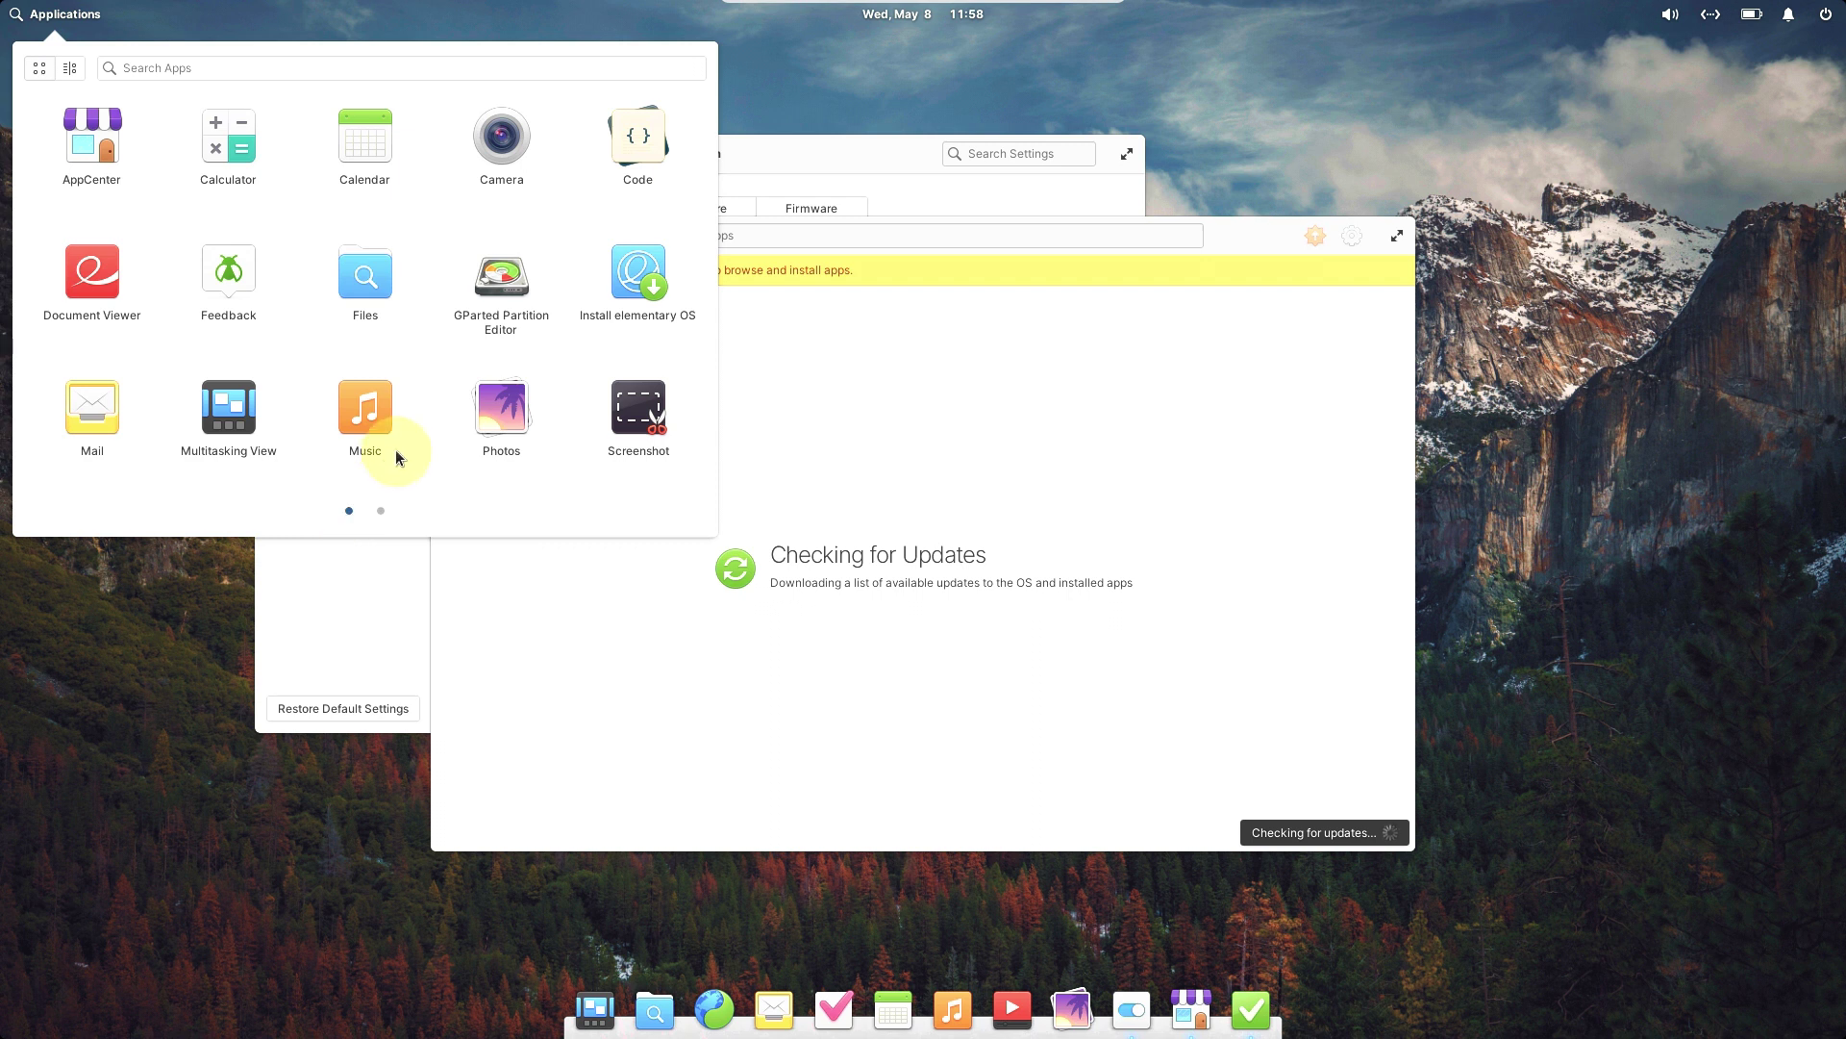
Switch the Applications launcher to category view and browse the app categories, including System Tools, Office, Internet and Graphics
{"action": "left_click", "coordinate": [69, 67]}
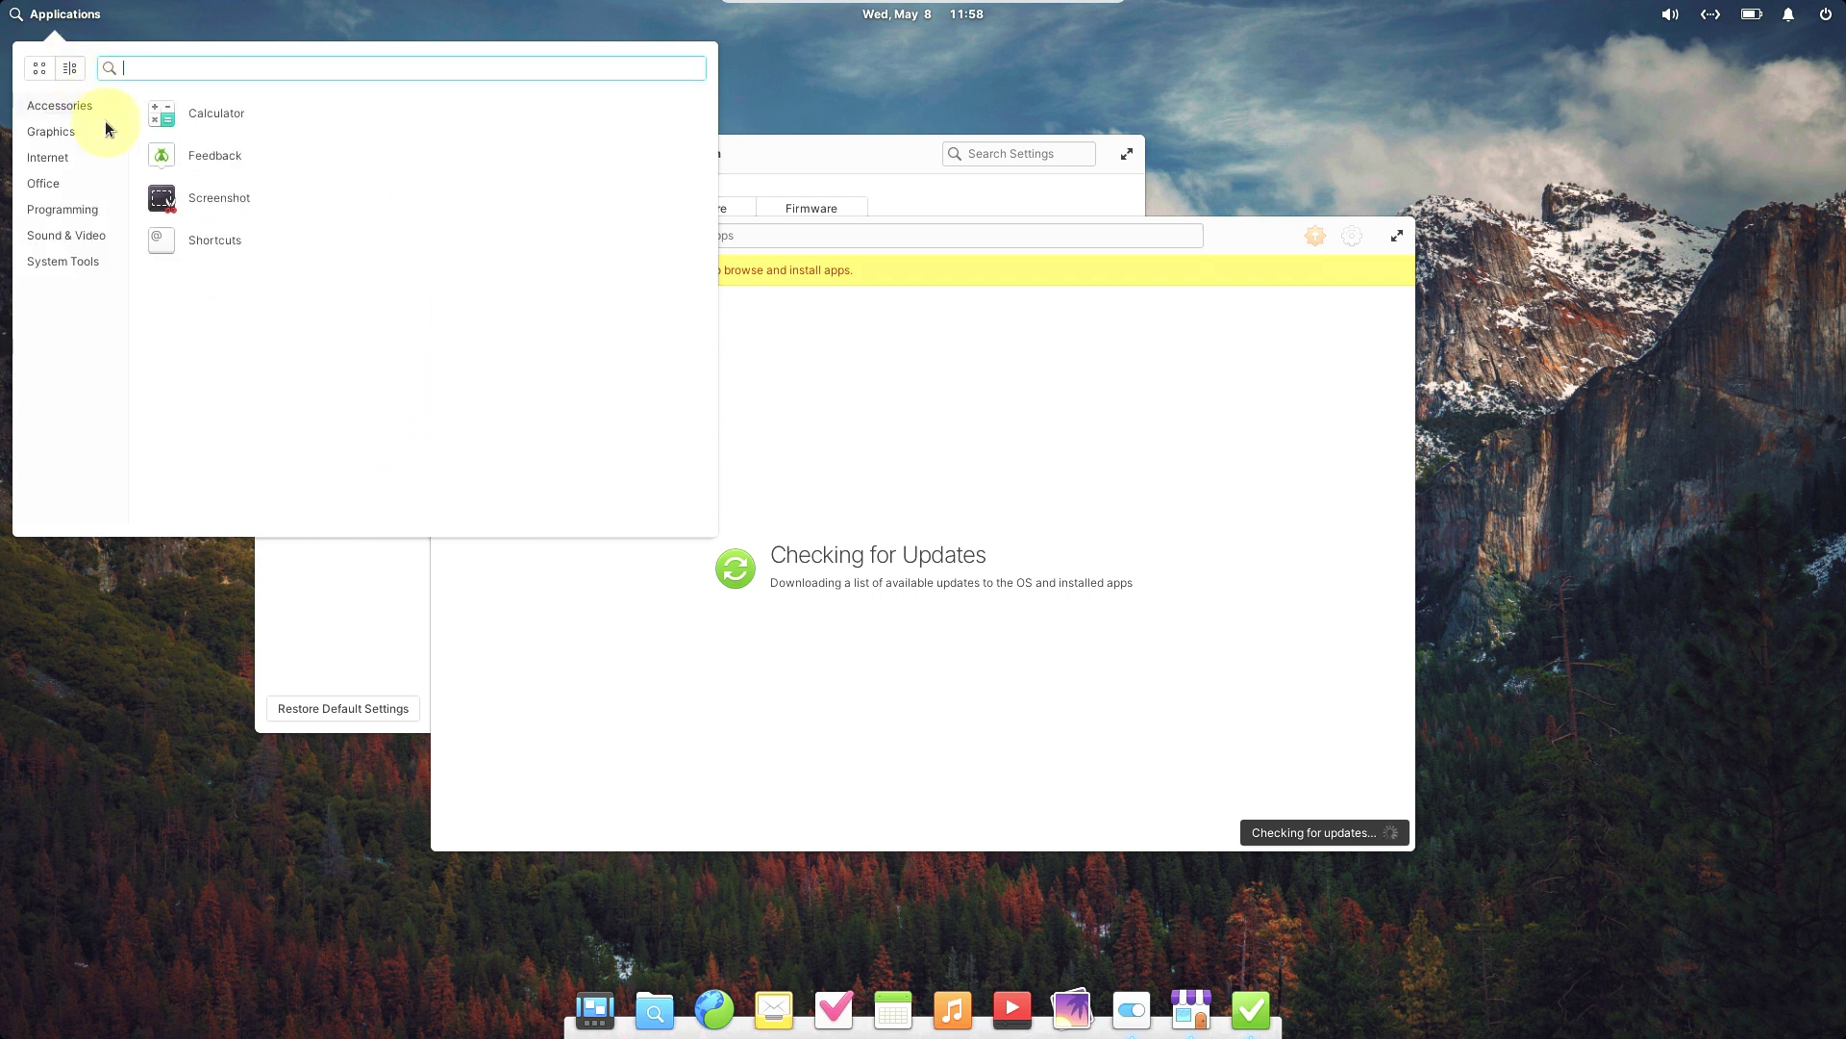
{"action": "left_click", "coordinate": [89, 260]}
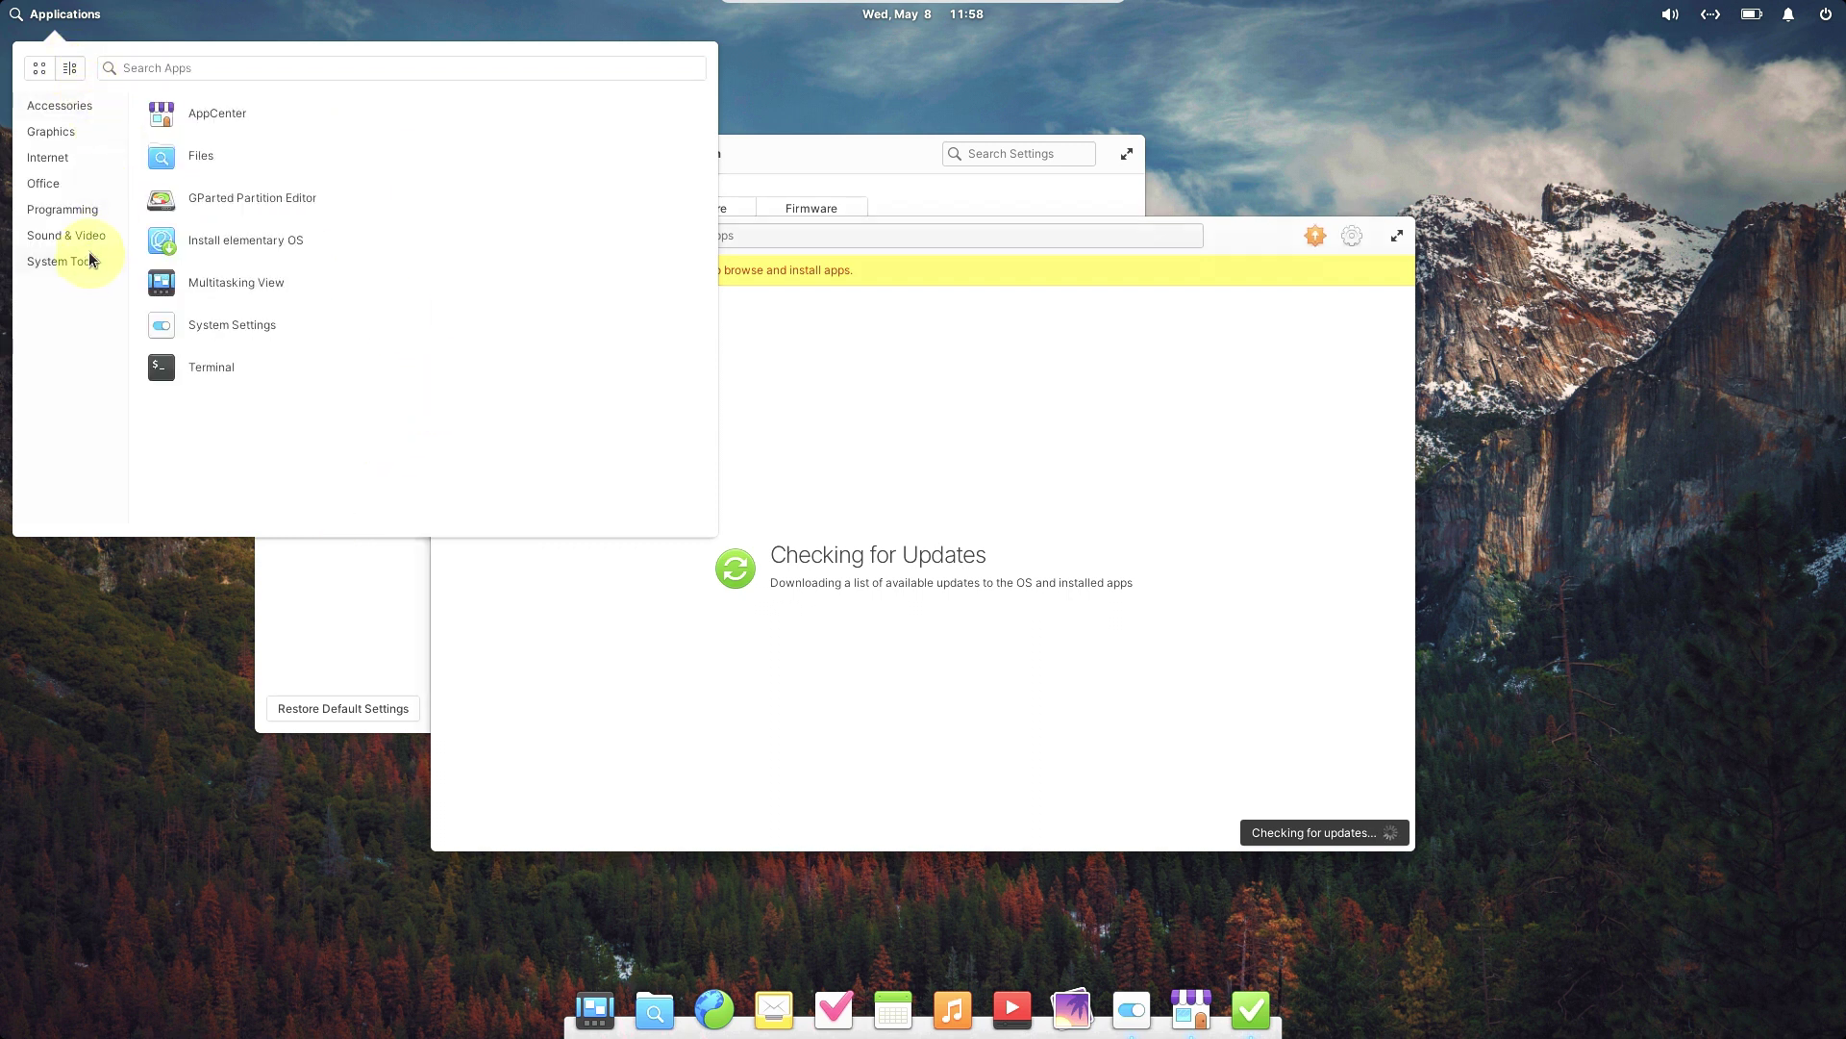
{"action": "left_click", "coordinate": [87, 245]}
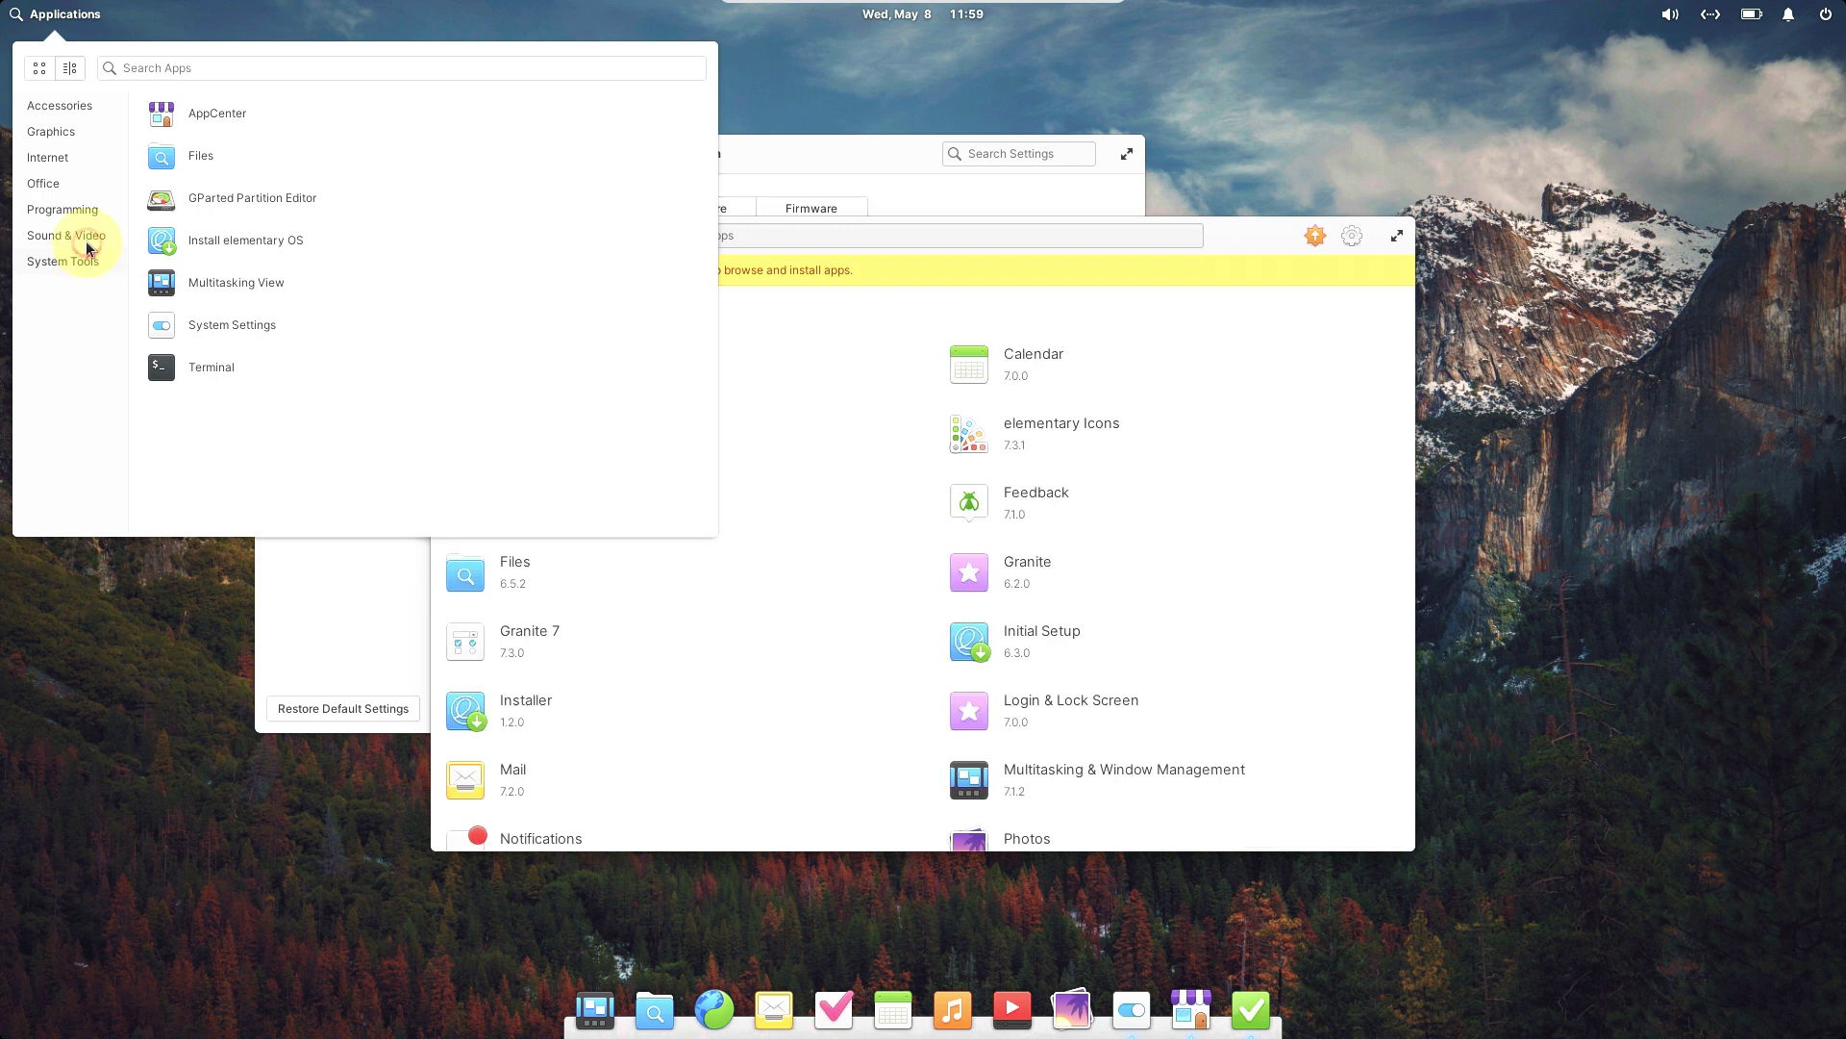
{"action": "left_click", "coordinate": [84, 184]}
{"action": "left_click", "coordinate": [89, 212]}
{"action": "left_click", "coordinate": [78, 153]}
{"action": "left_click", "coordinate": [85, 137]}
{"action": "left_click", "coordinate": [83, 107]}
{"action": "left_click", "coordinate": [1578, 527]}
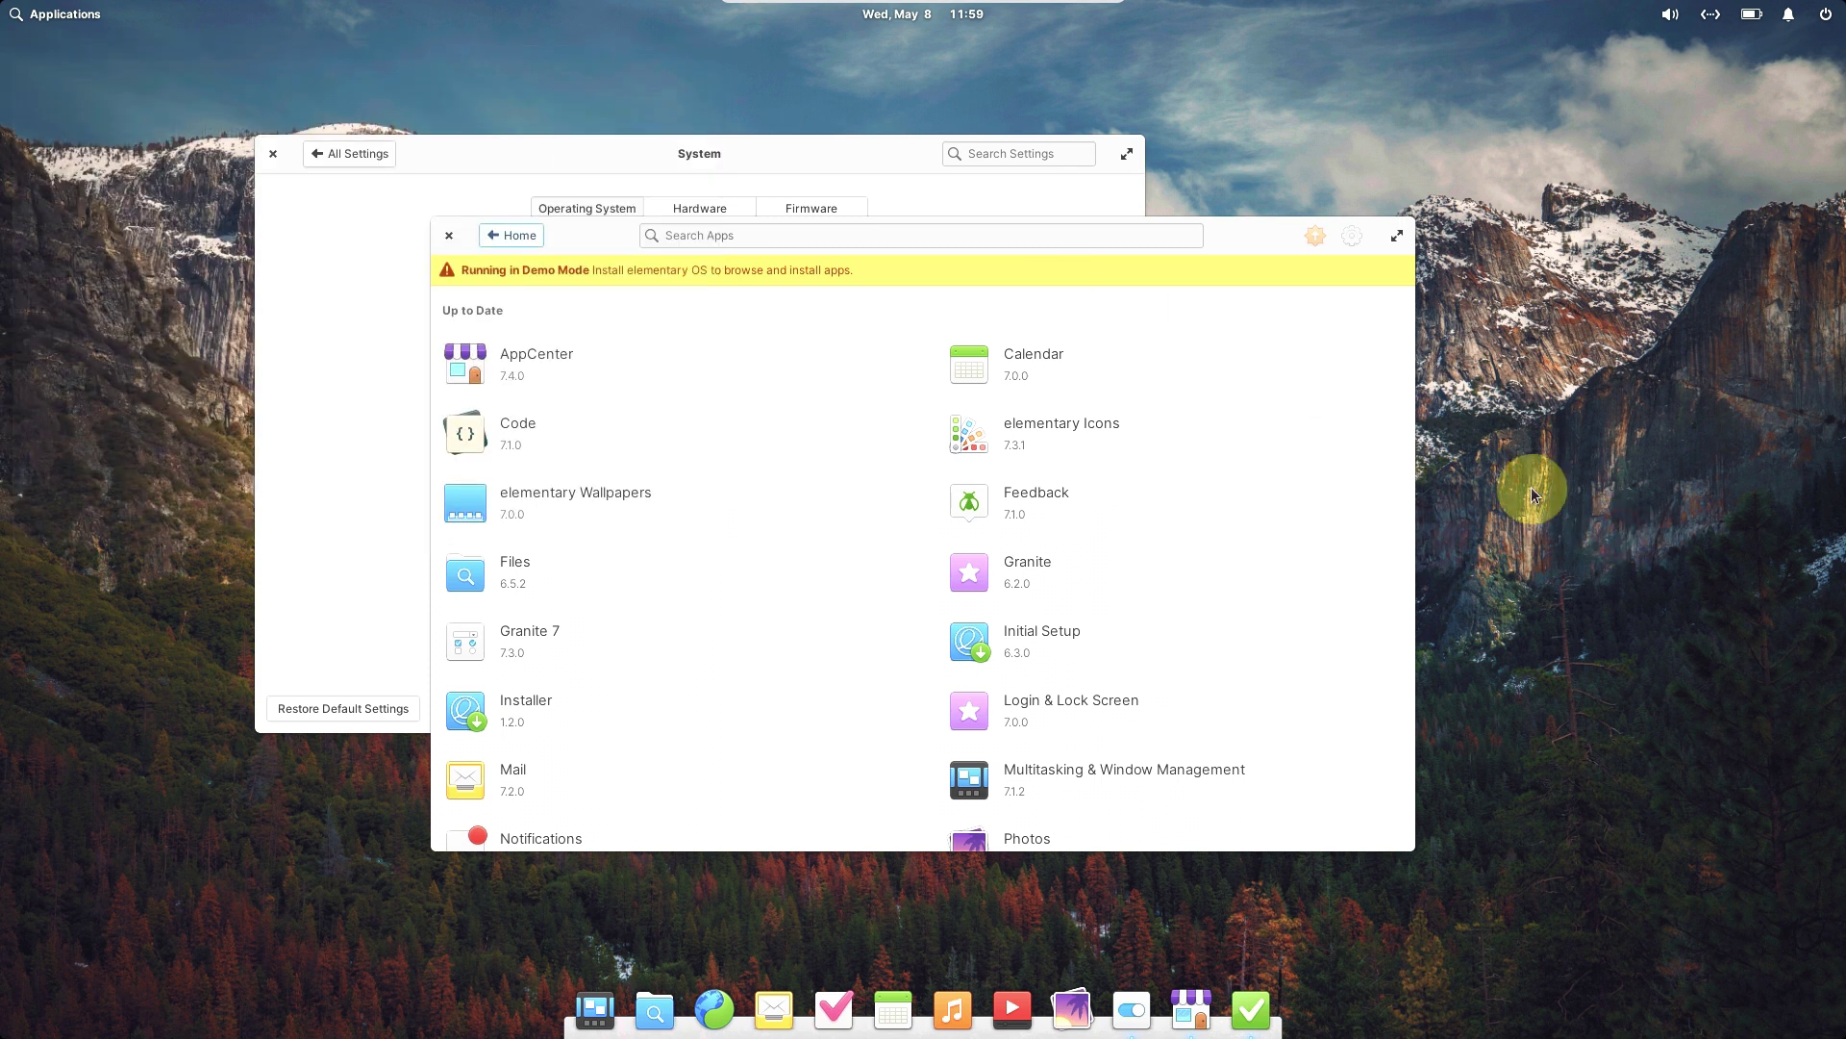
Maximize and restore the AppCenter window, and view its update options without changing them
{"action": "left_click", "coordinate": [1397, 236]}
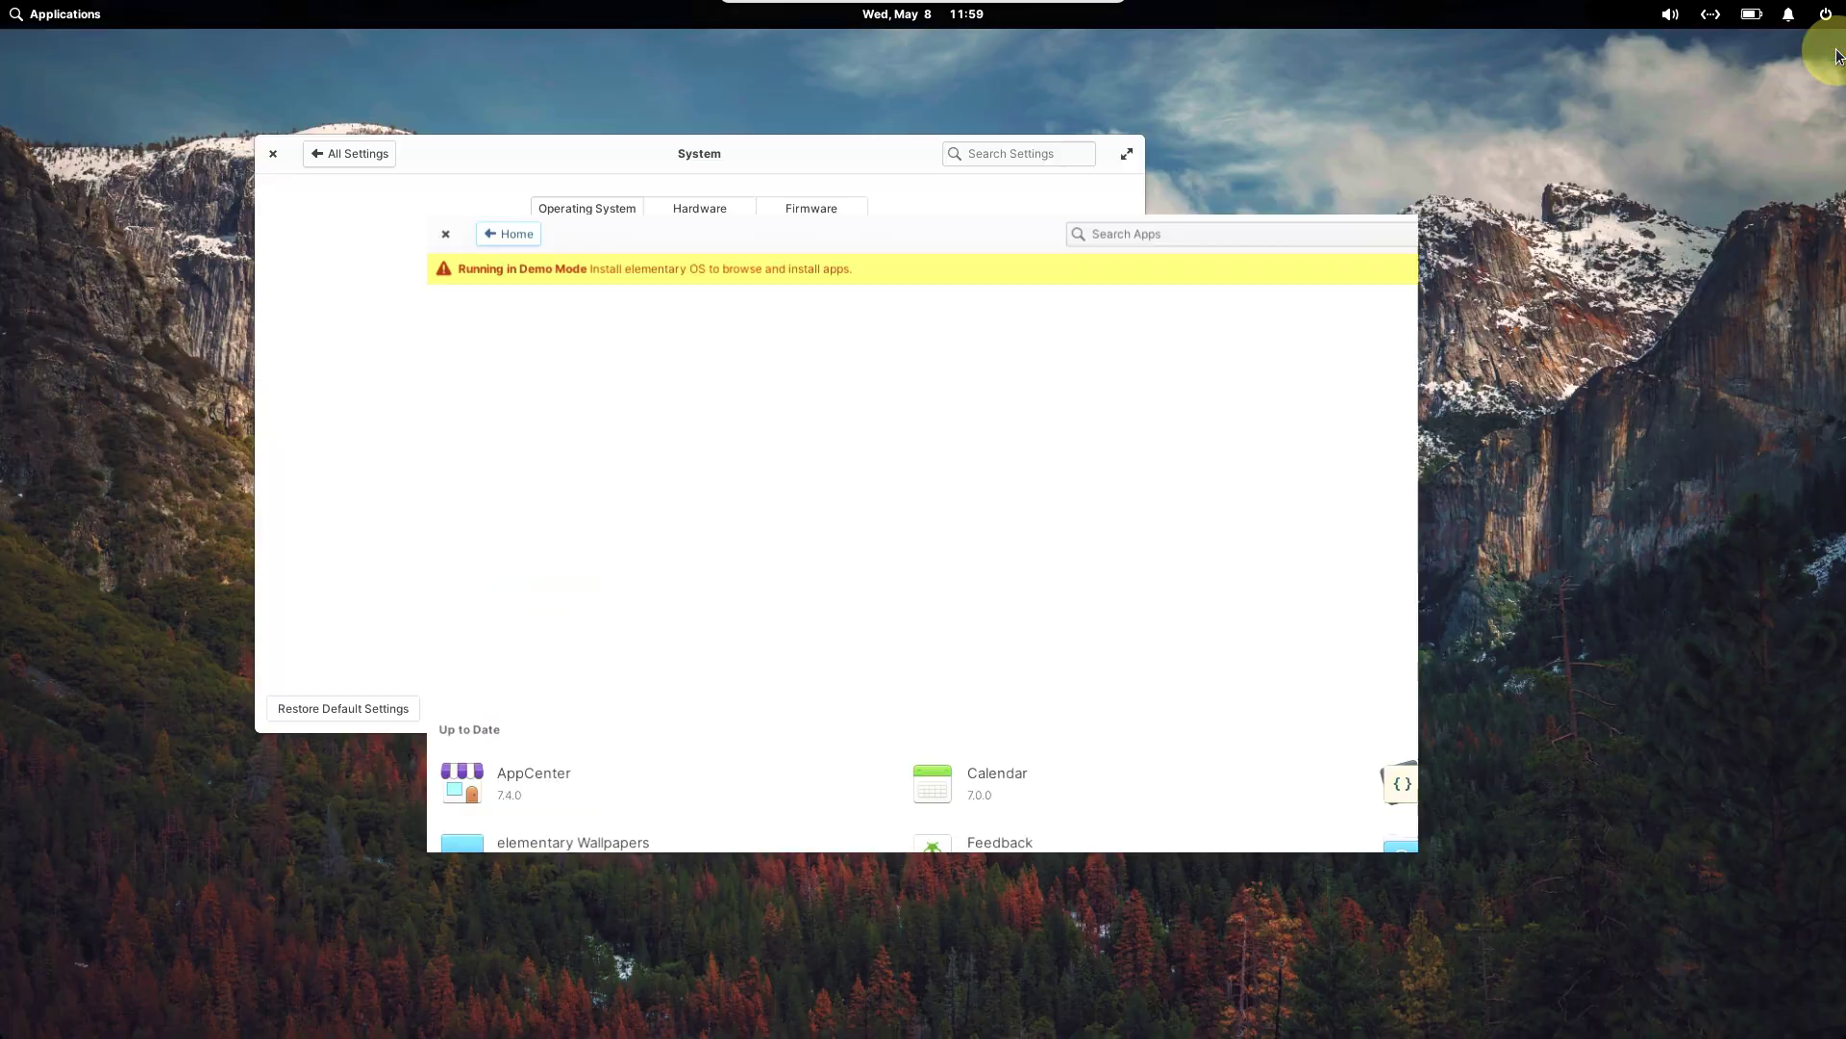
{"action": "double_click", "coordinate": [1827, 58]}
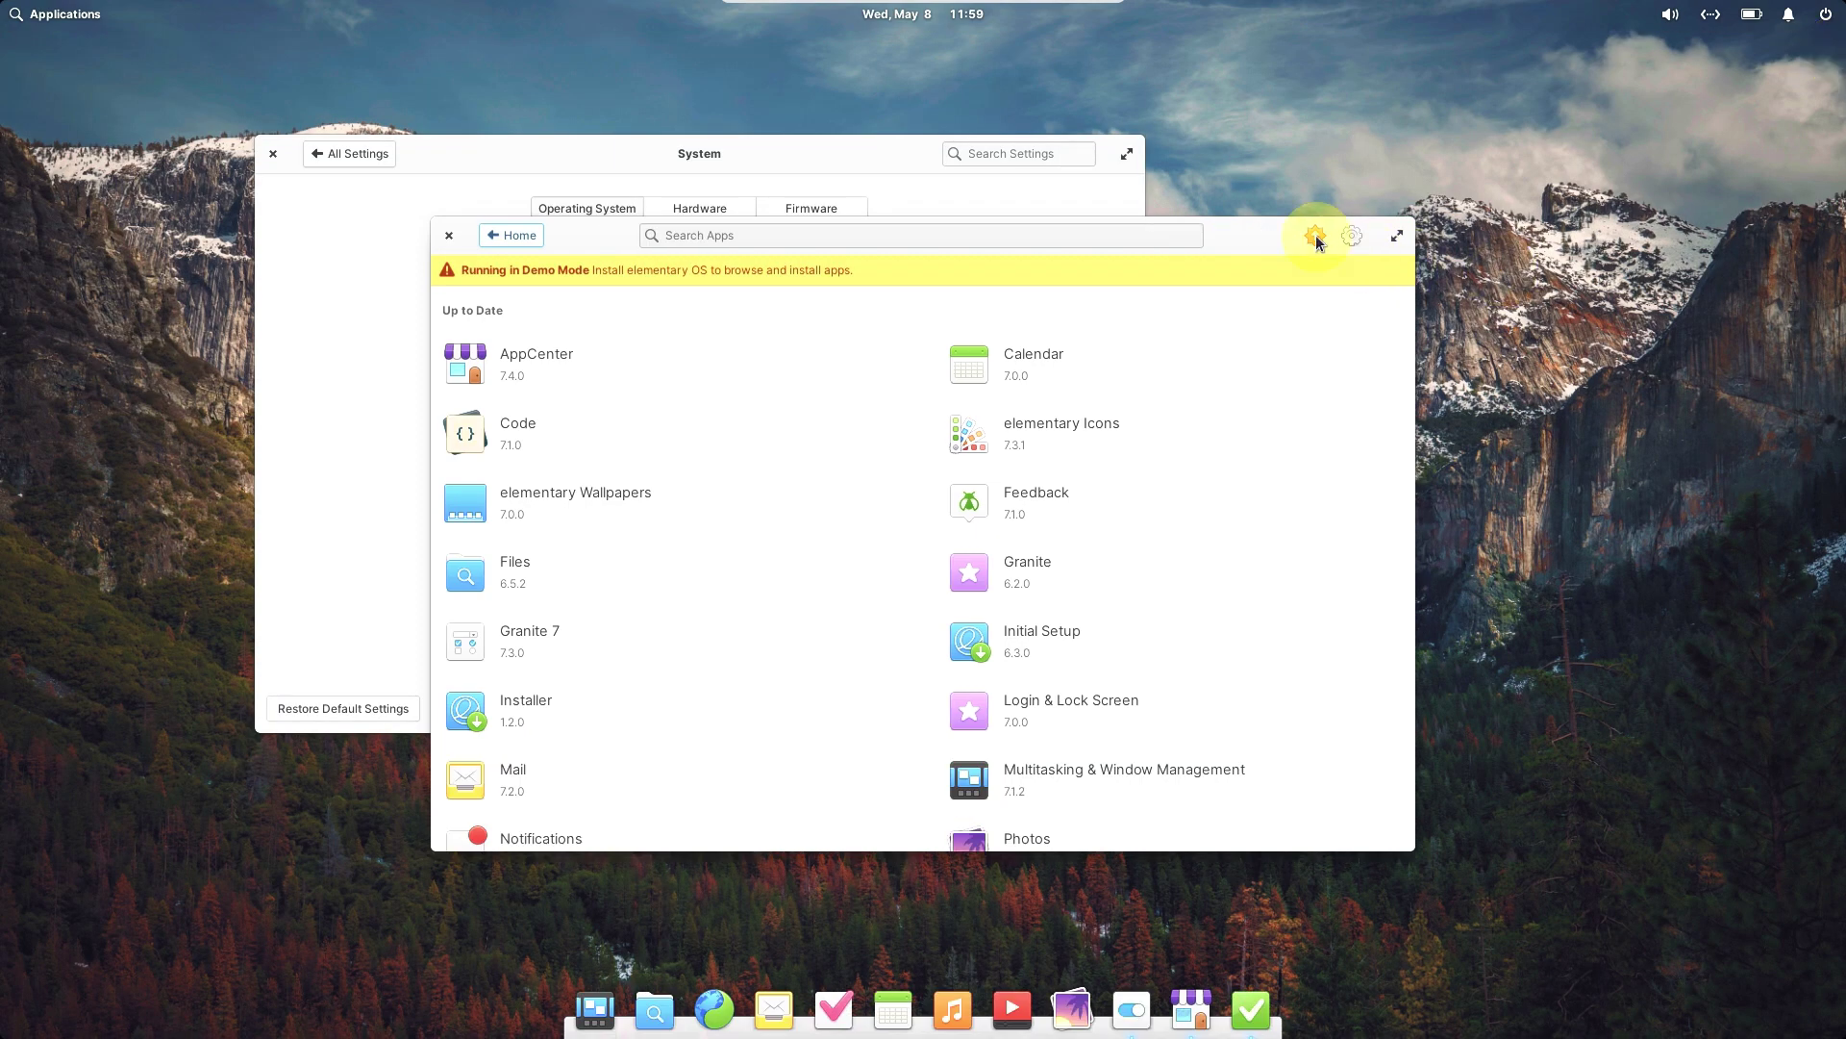
{"action": "left_click", "coordinate": [1362, 235]}
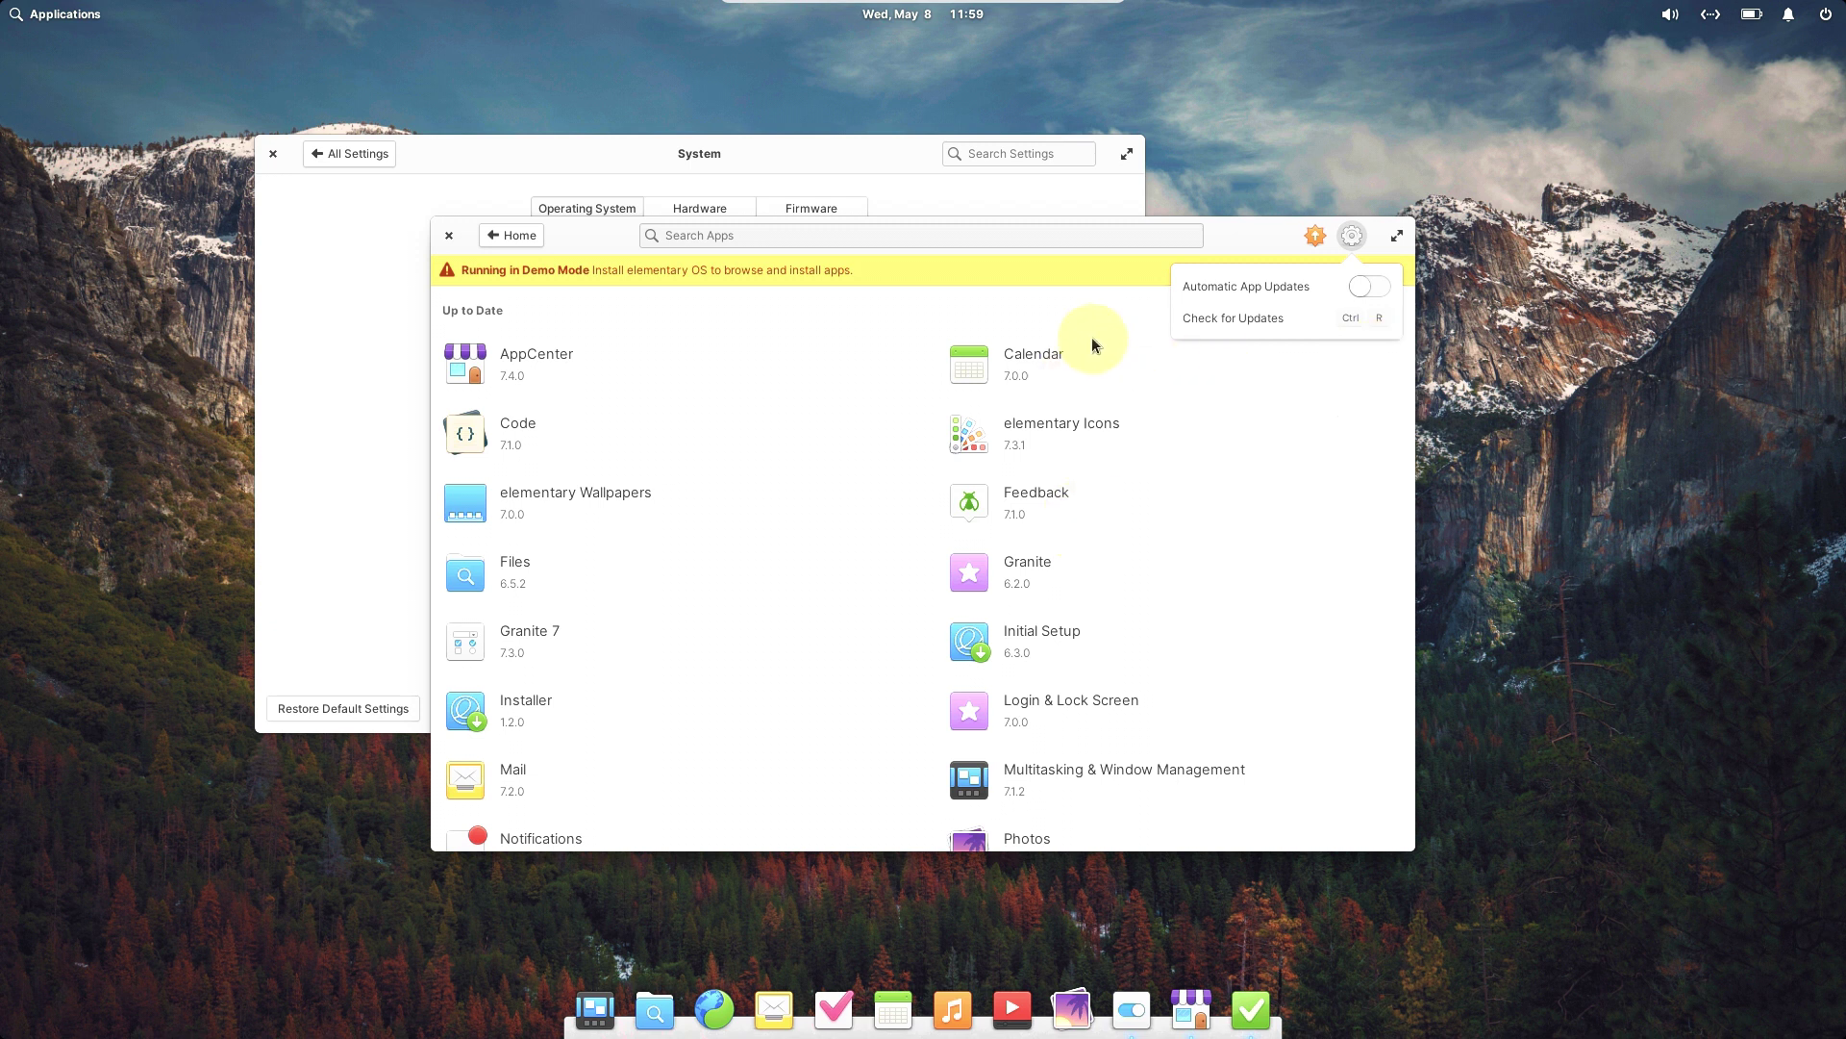
{"action": "left_click", "coordinate": [1064, 312]}
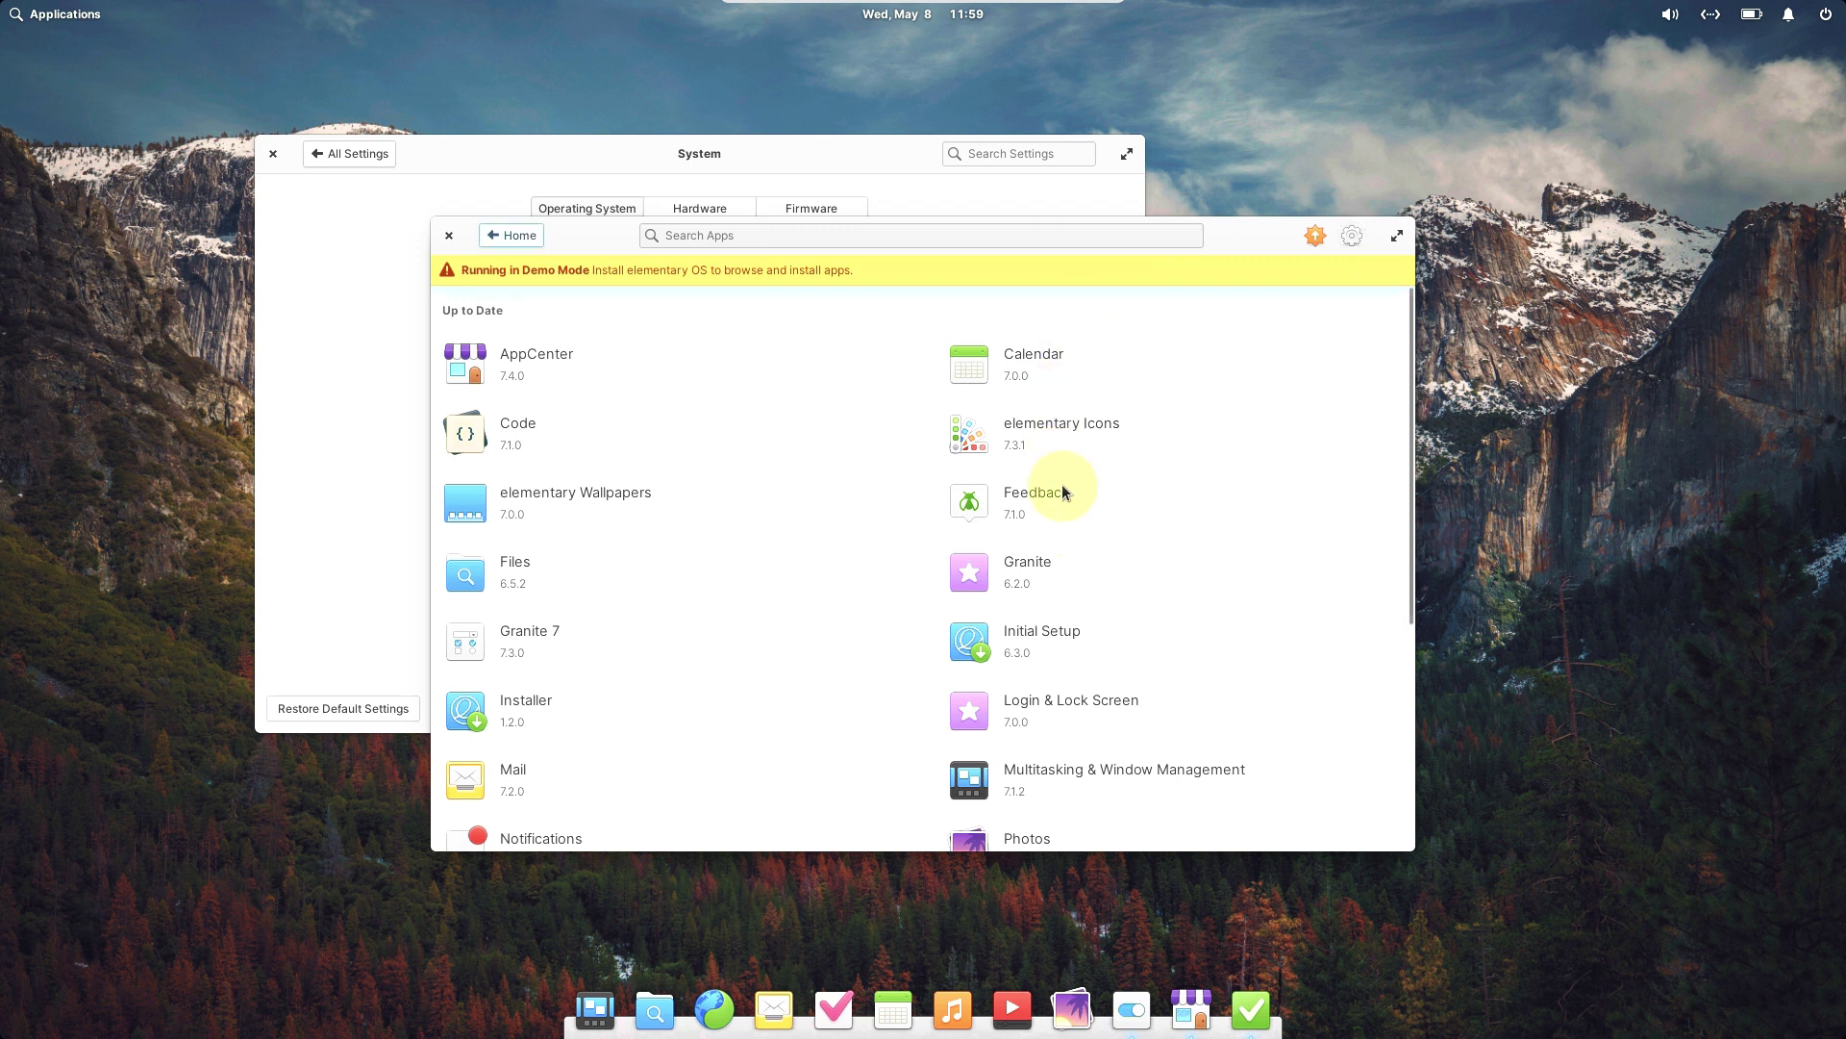
Review the list of up-to-date components in AppCenter, and close the AppCenter and System Settings windows
{"action": "scroll", "coordinate": [1062, 485], "scroll_direction": "down", "scroll_amount": 5}
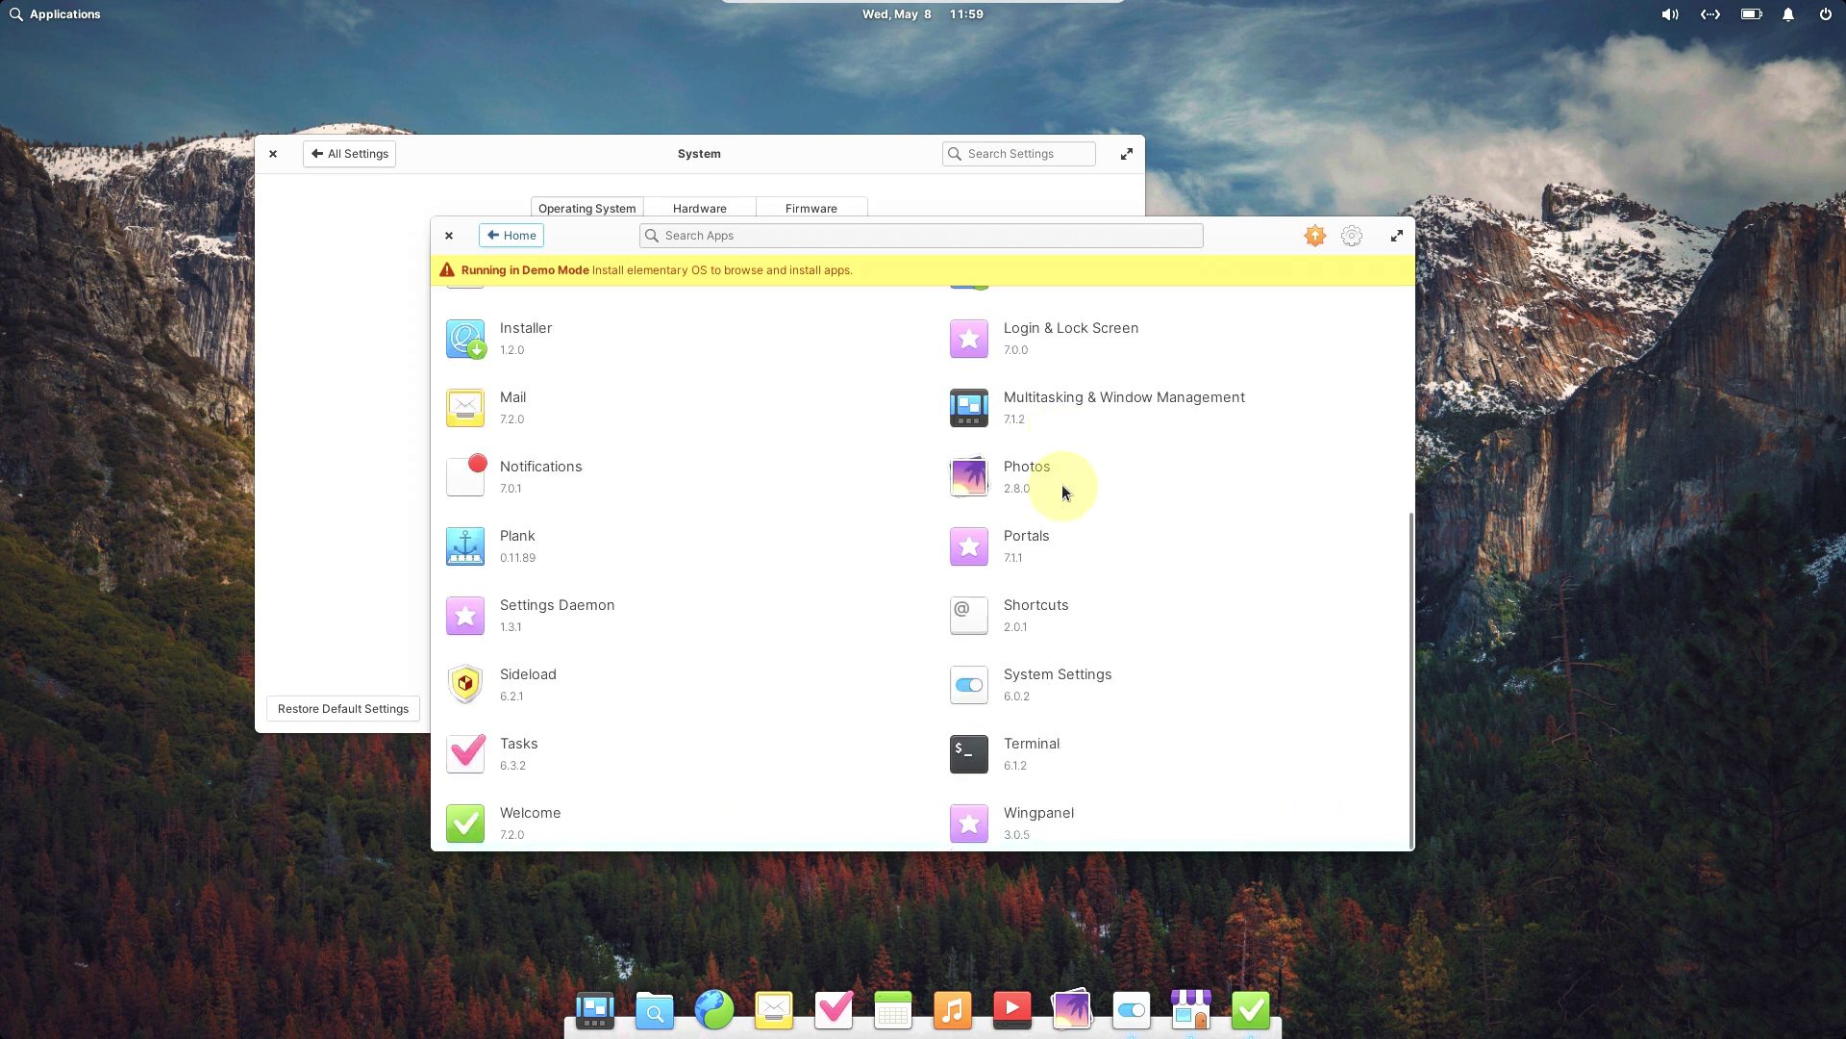
{"action": "scroll", "coordinate": [1062, 489], "scroll_direction": "up", "scroll_amount": 1}
{"action": "scroll", "coordinate": [1062, 488], "scroll_direction": "down", "scroll_amount": 1}
{"action": "left_click", "coordinate": [449, 234]}
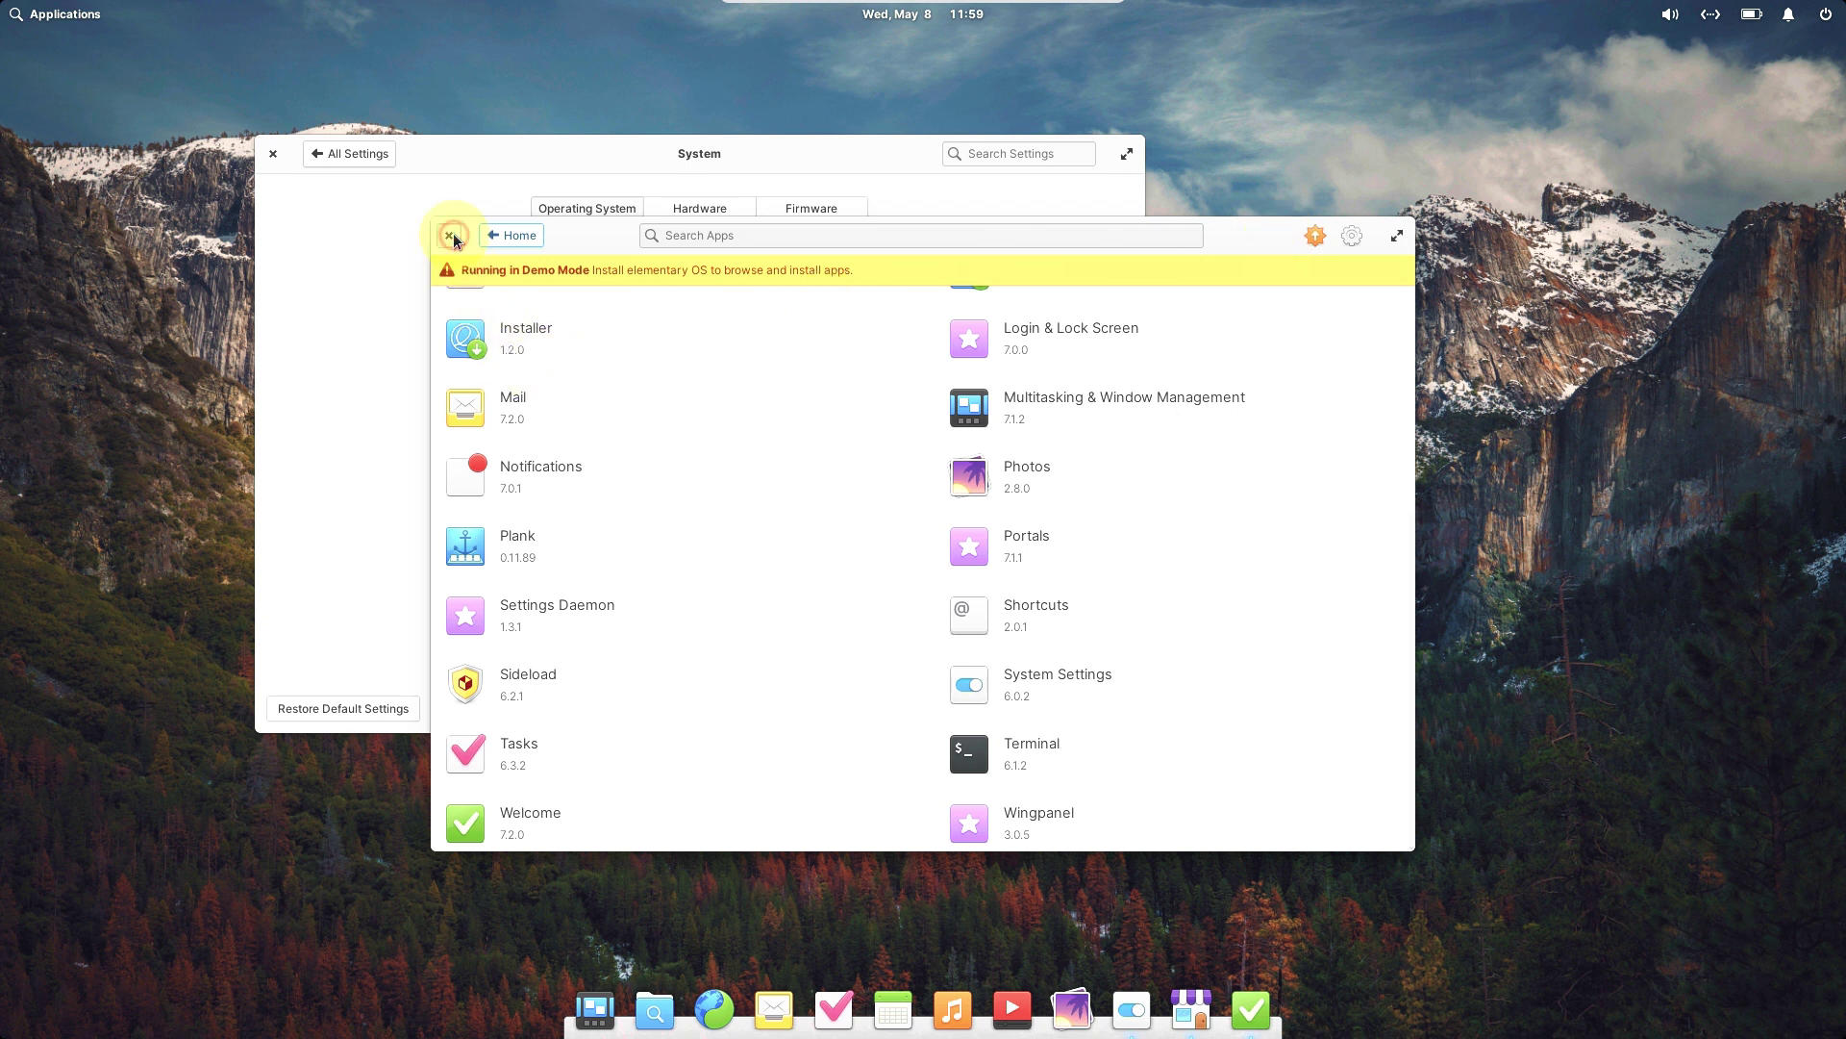
{"action": "left_click", "coordinate": [271, 161]}
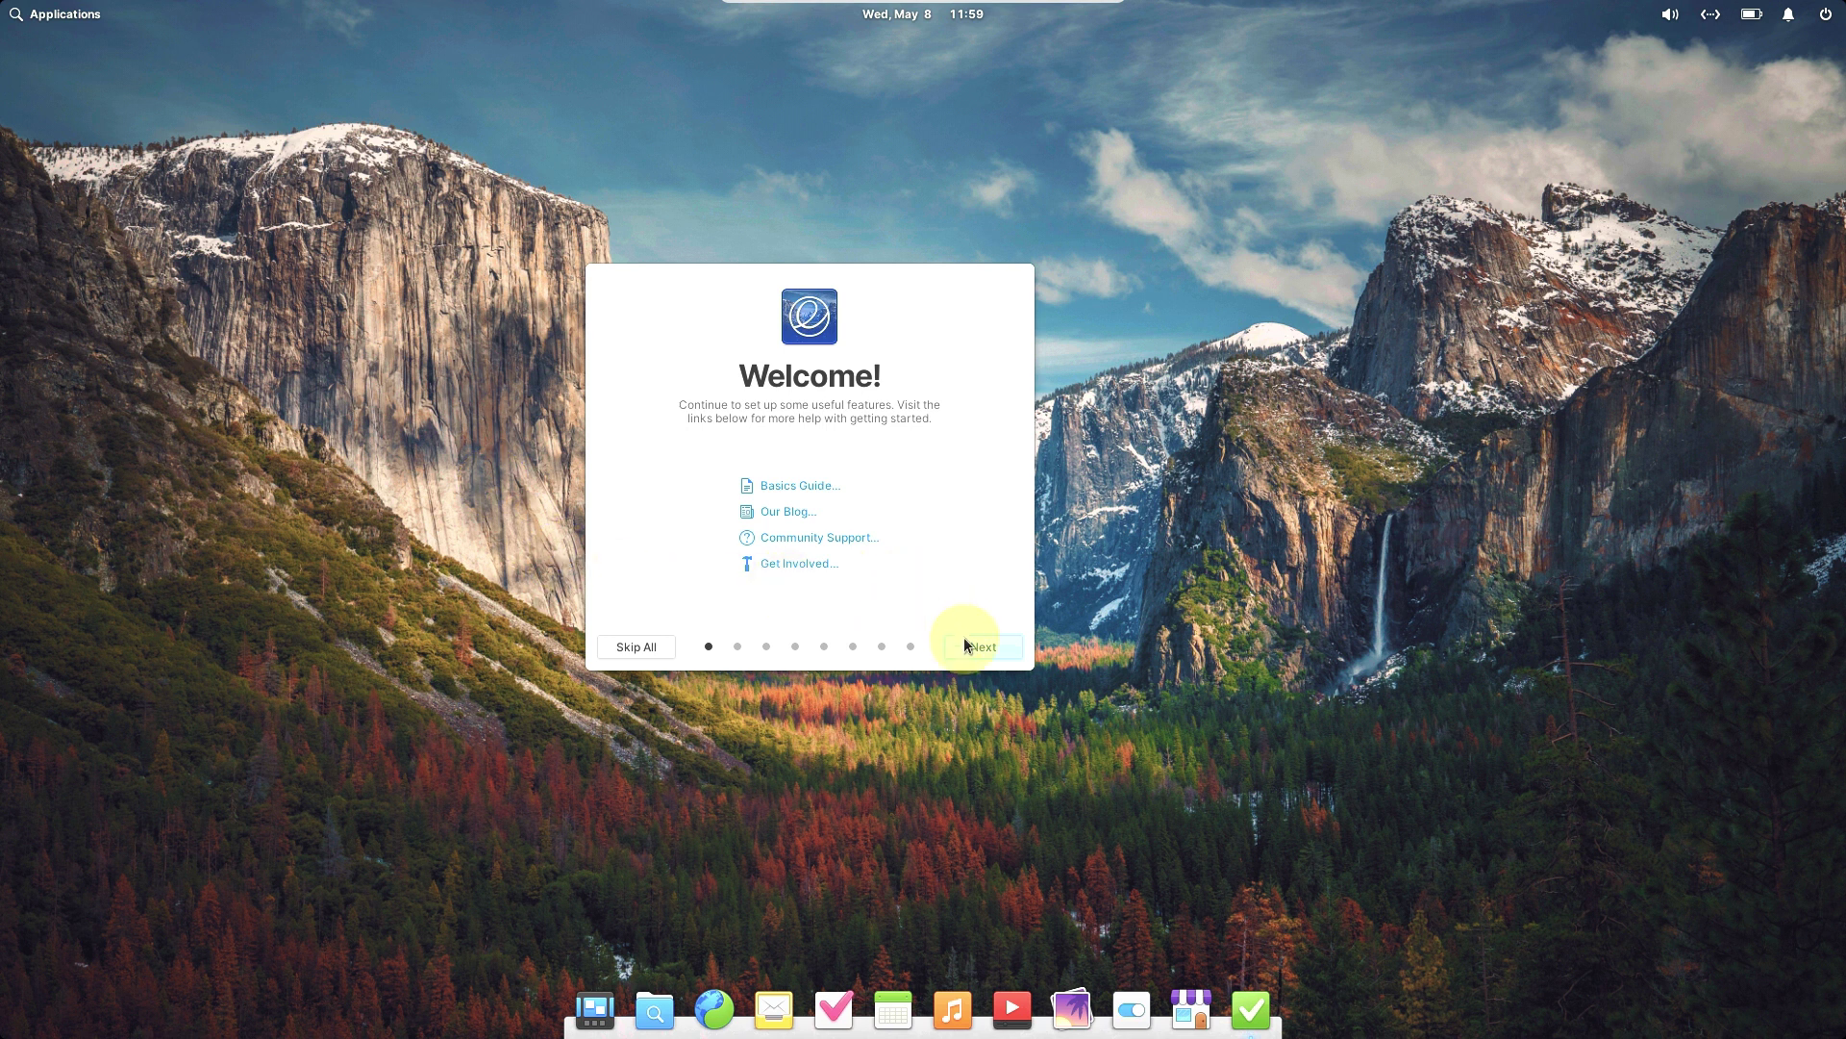
On the Welcome setup's Choose Your Look page, preview the Dark and Sunset to Sunrise styles and return to Default
{"action": "left_click", "coordinate": [965, 641]}
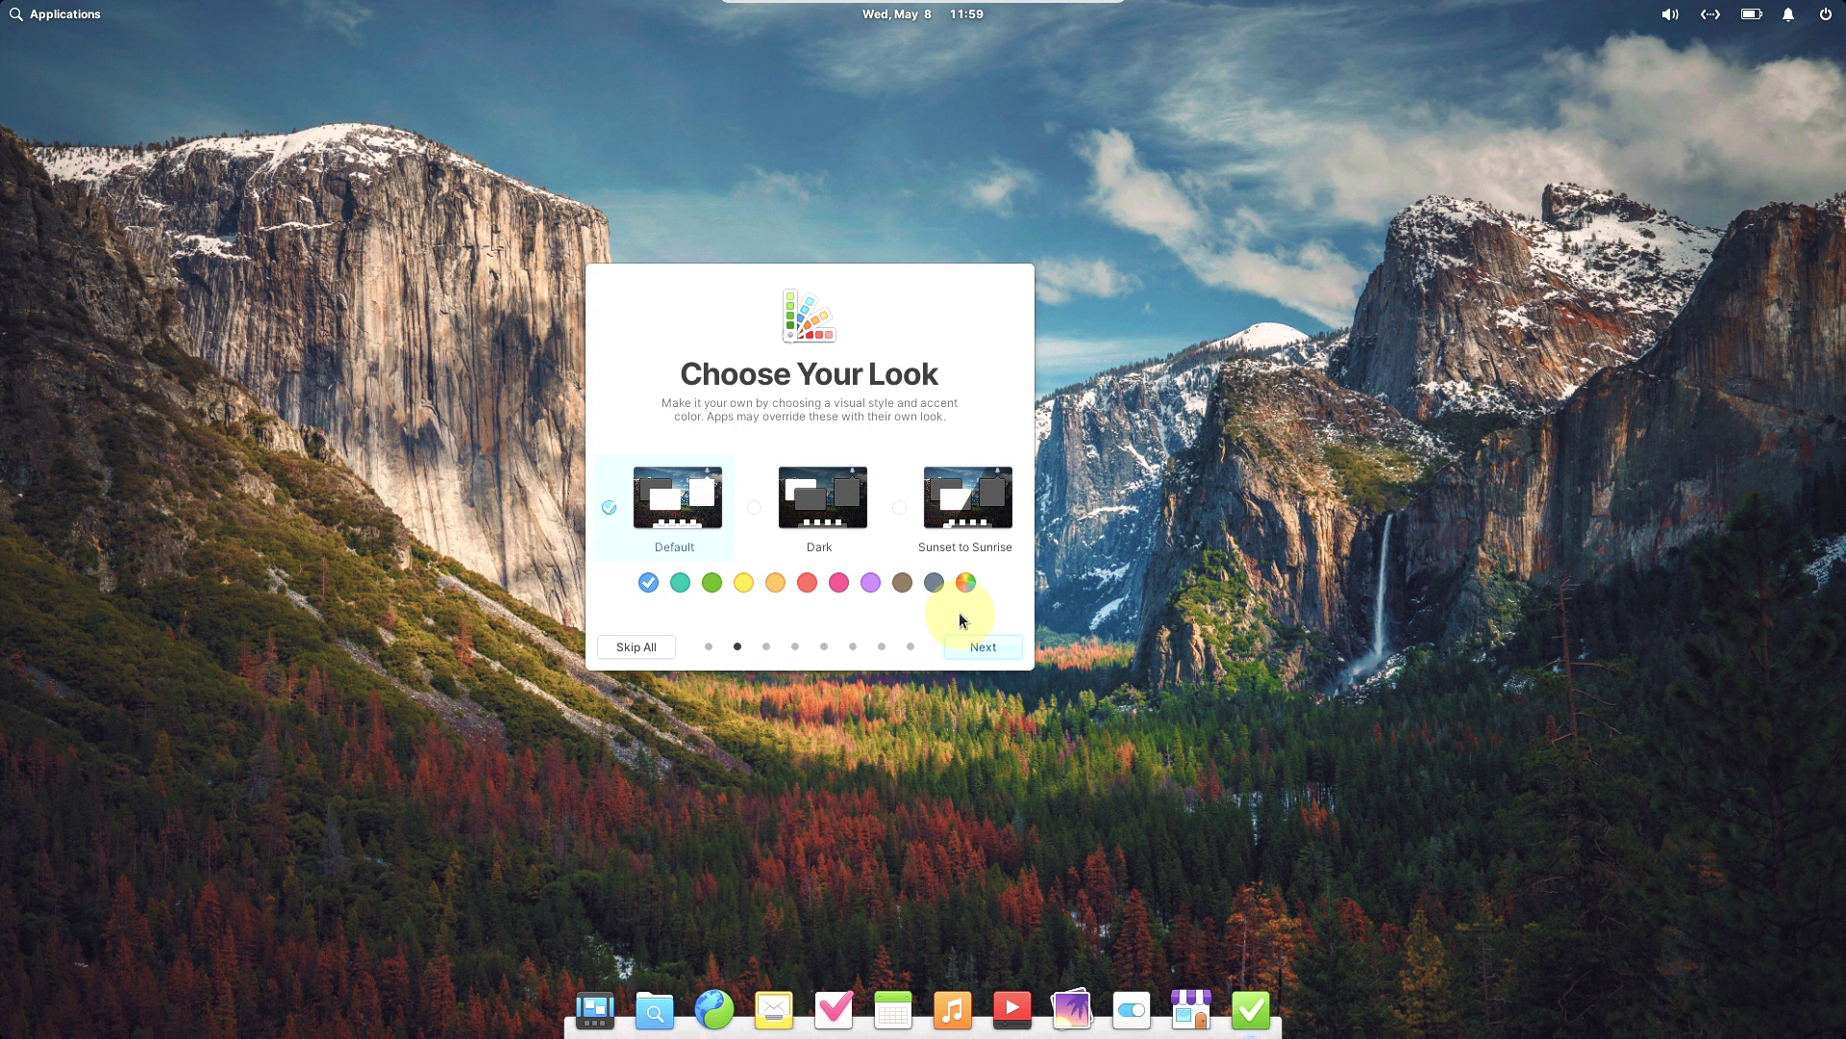
{"action": "left_click", "coordinate": [835, 525]}
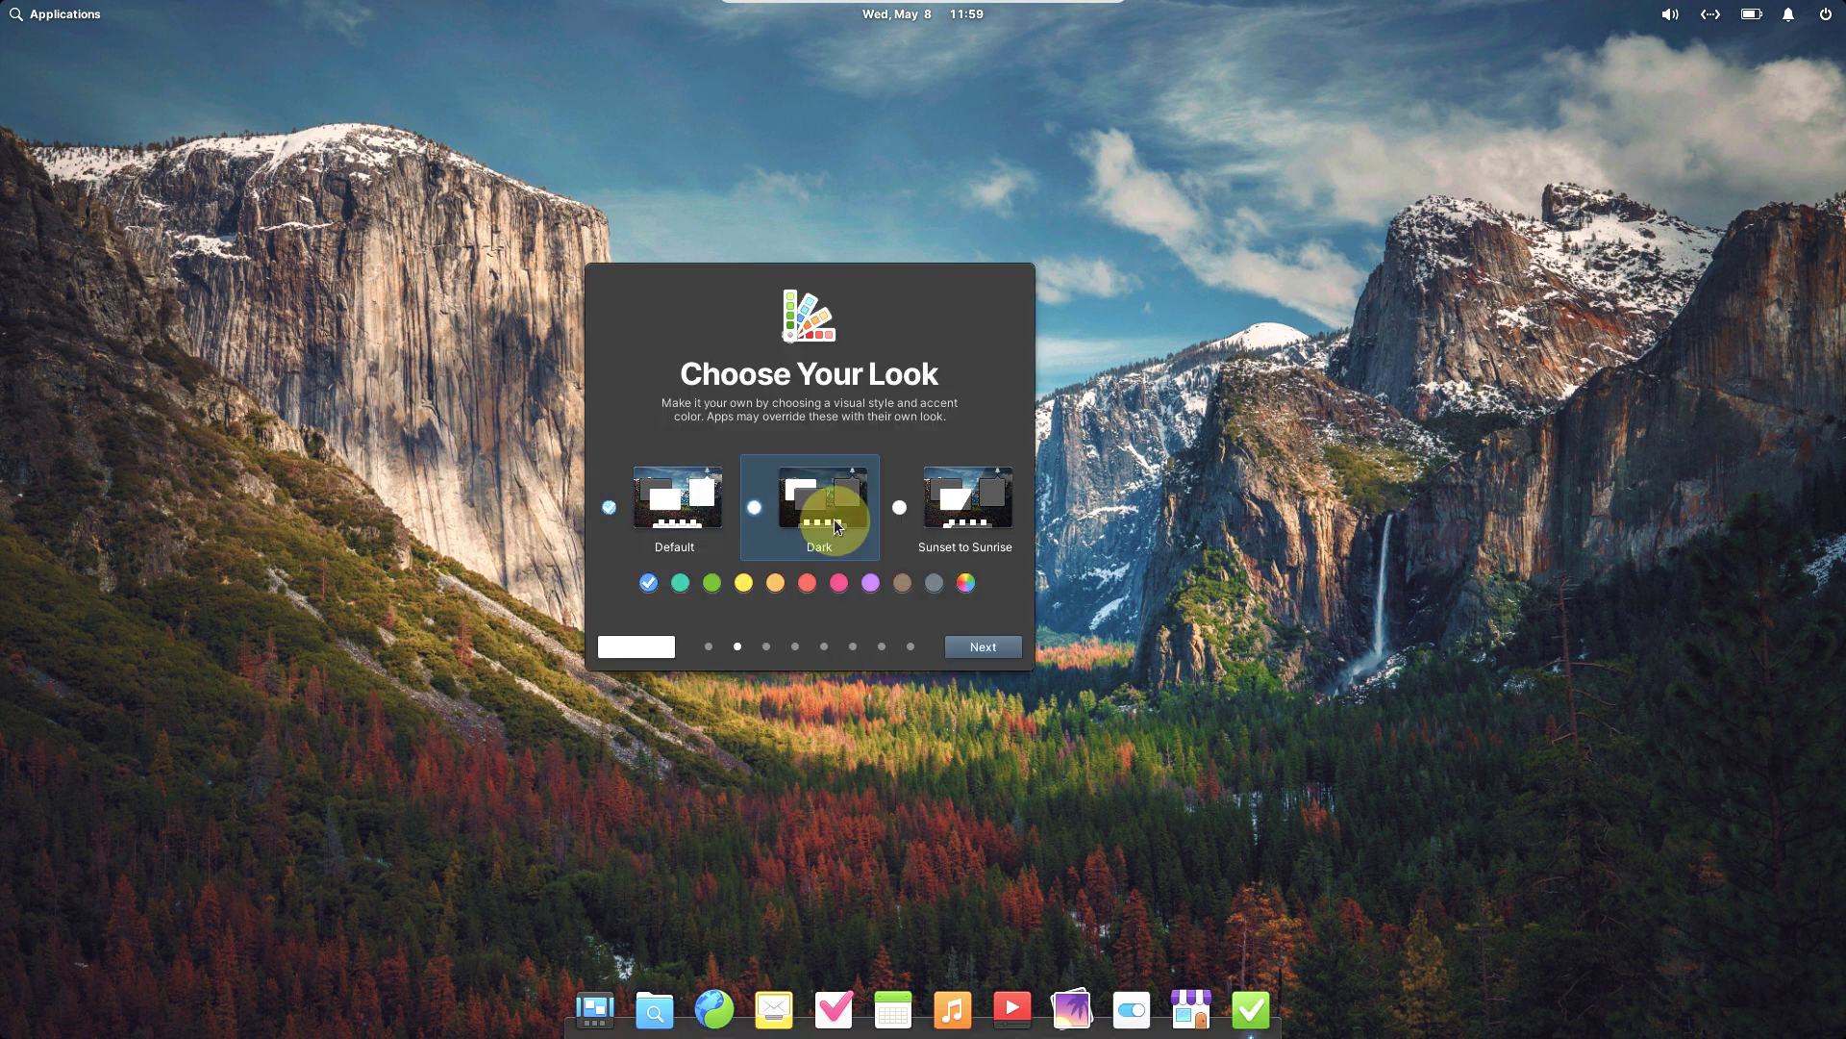
{"action": "left_click", "coordinate": [958, 529]}
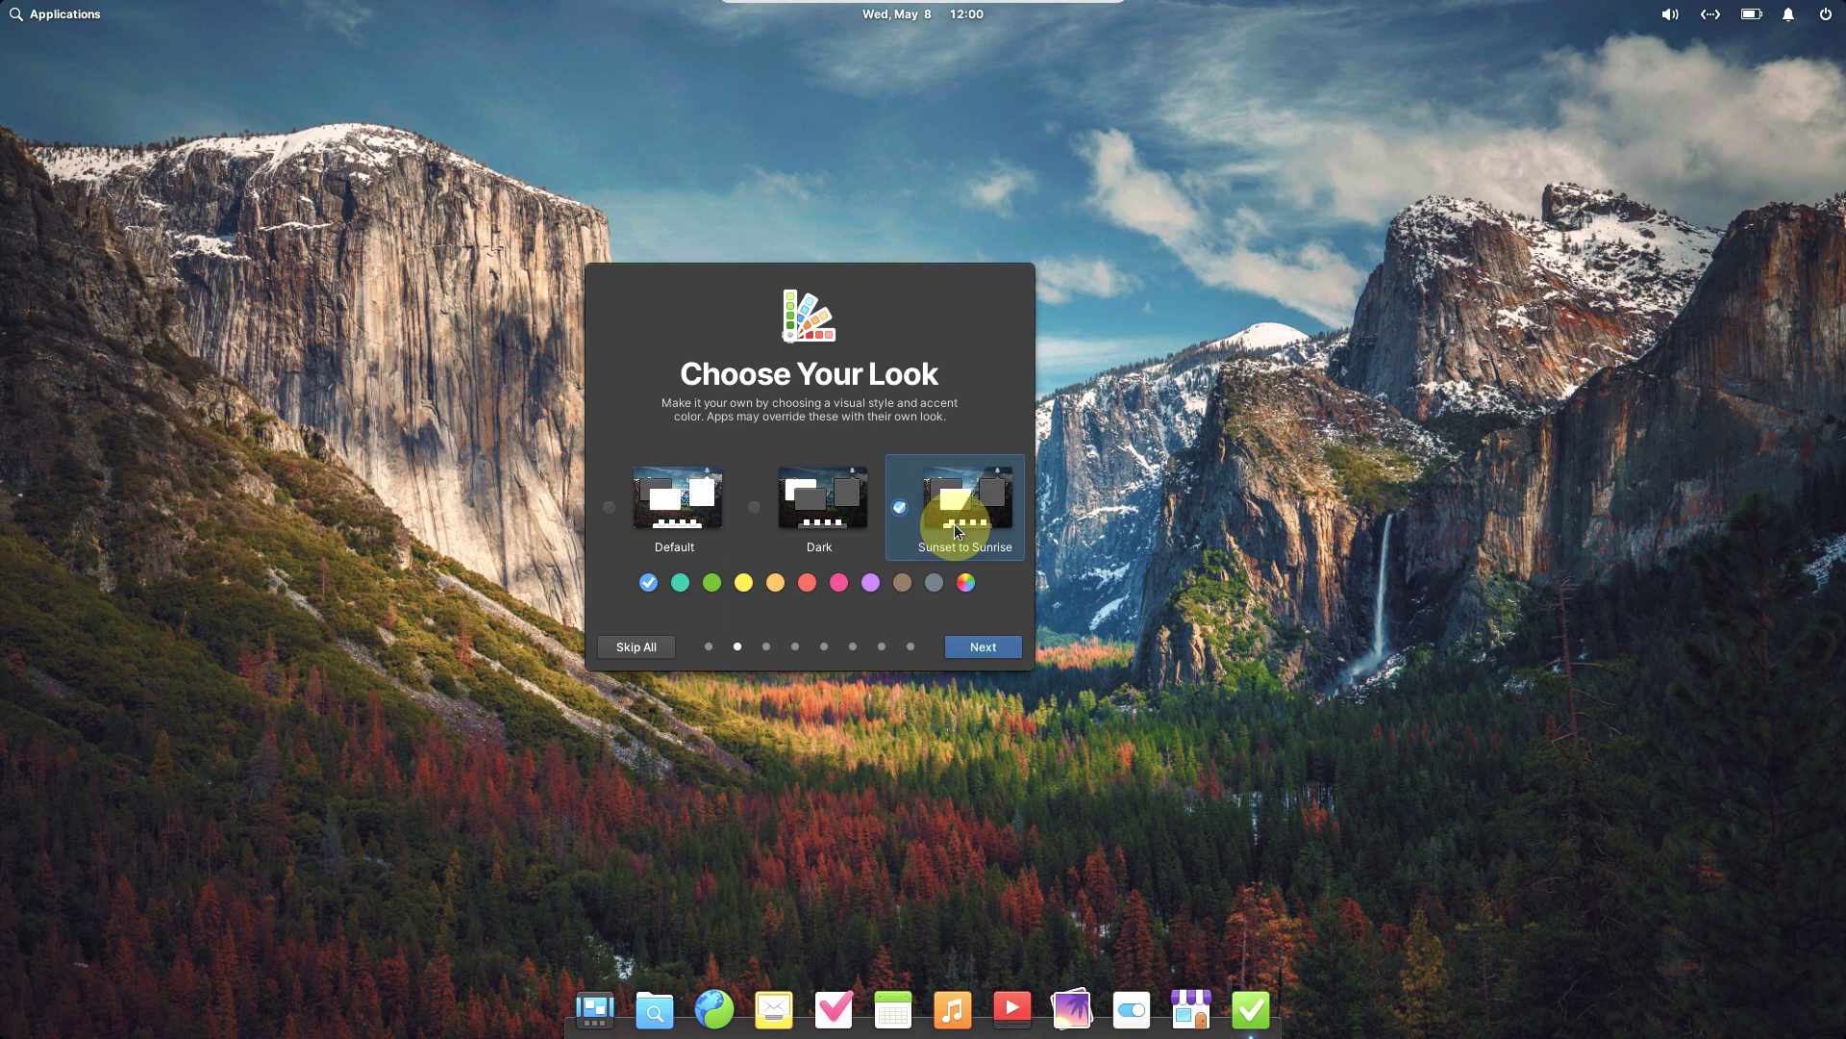
{"action": "left_click", "coordinate": [672, 512]}
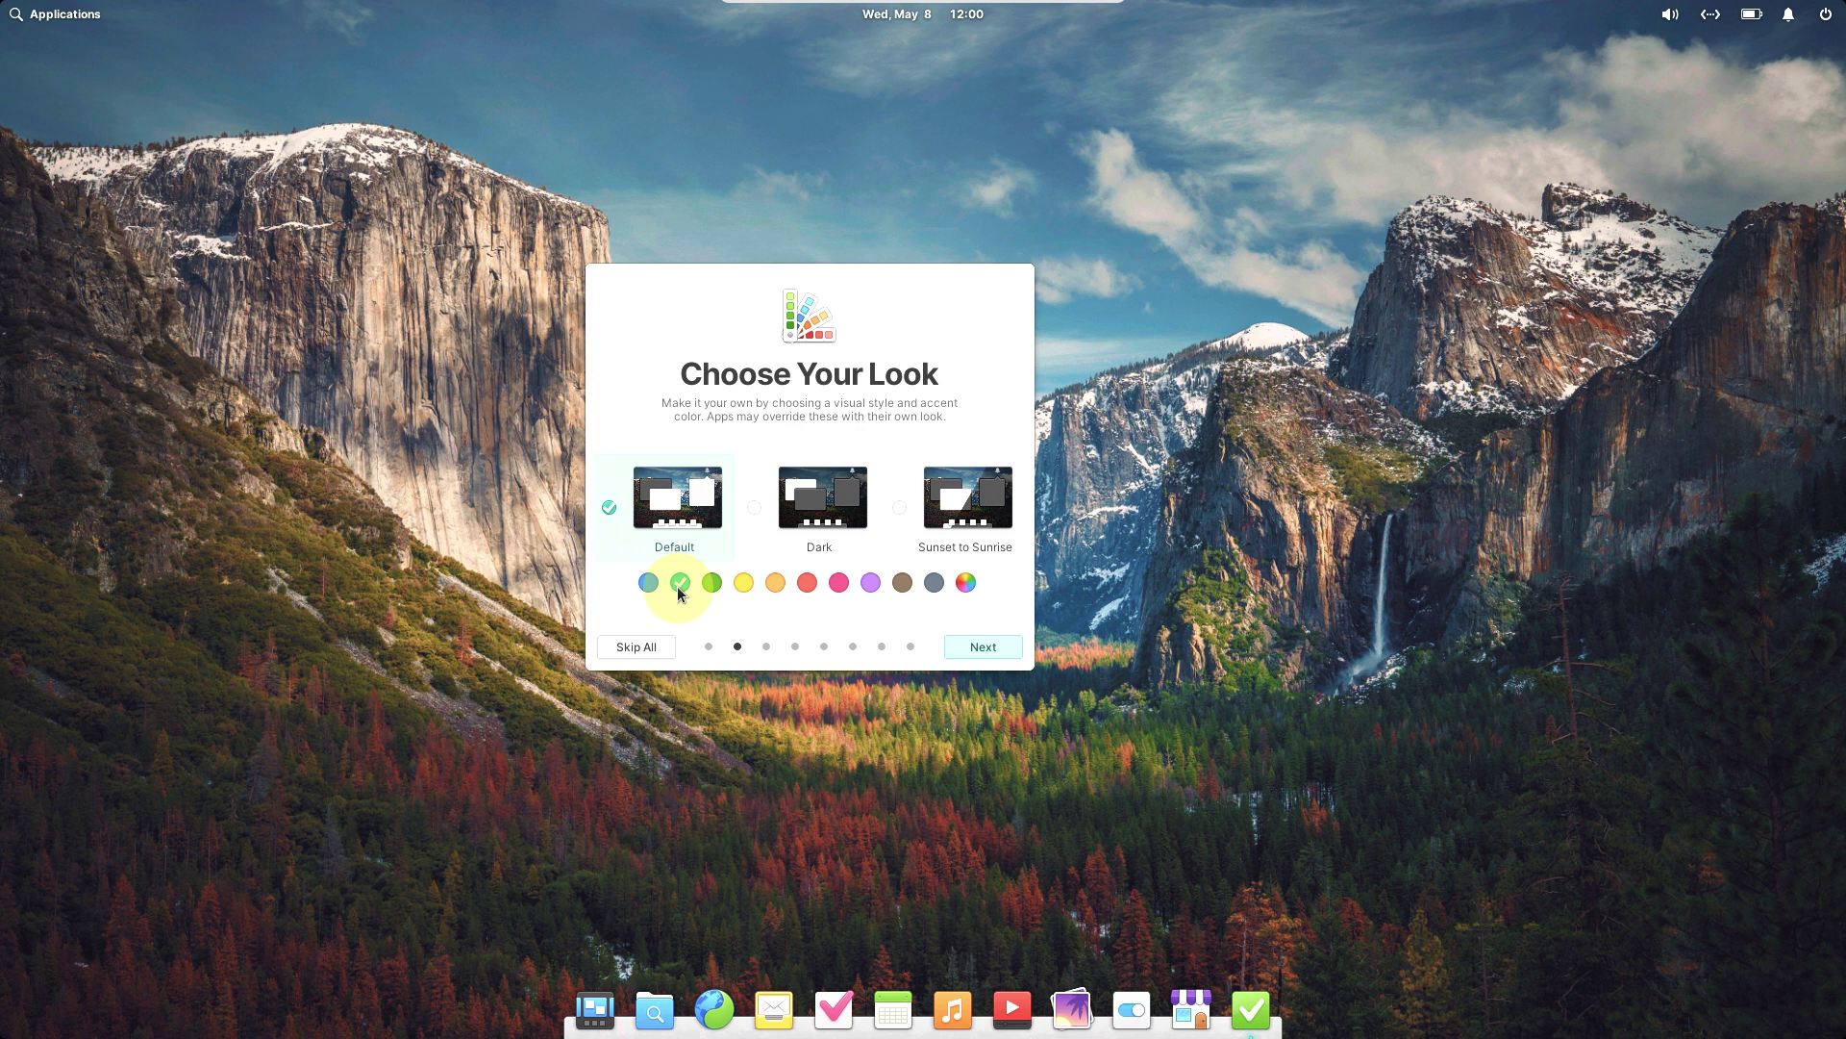
Keep the chosen look and advance past the Night Light, Housekeeping, Online Accounts and Get Some Apps pages without changing them
{"action": "left_click", "coordinate": [986, 647]}
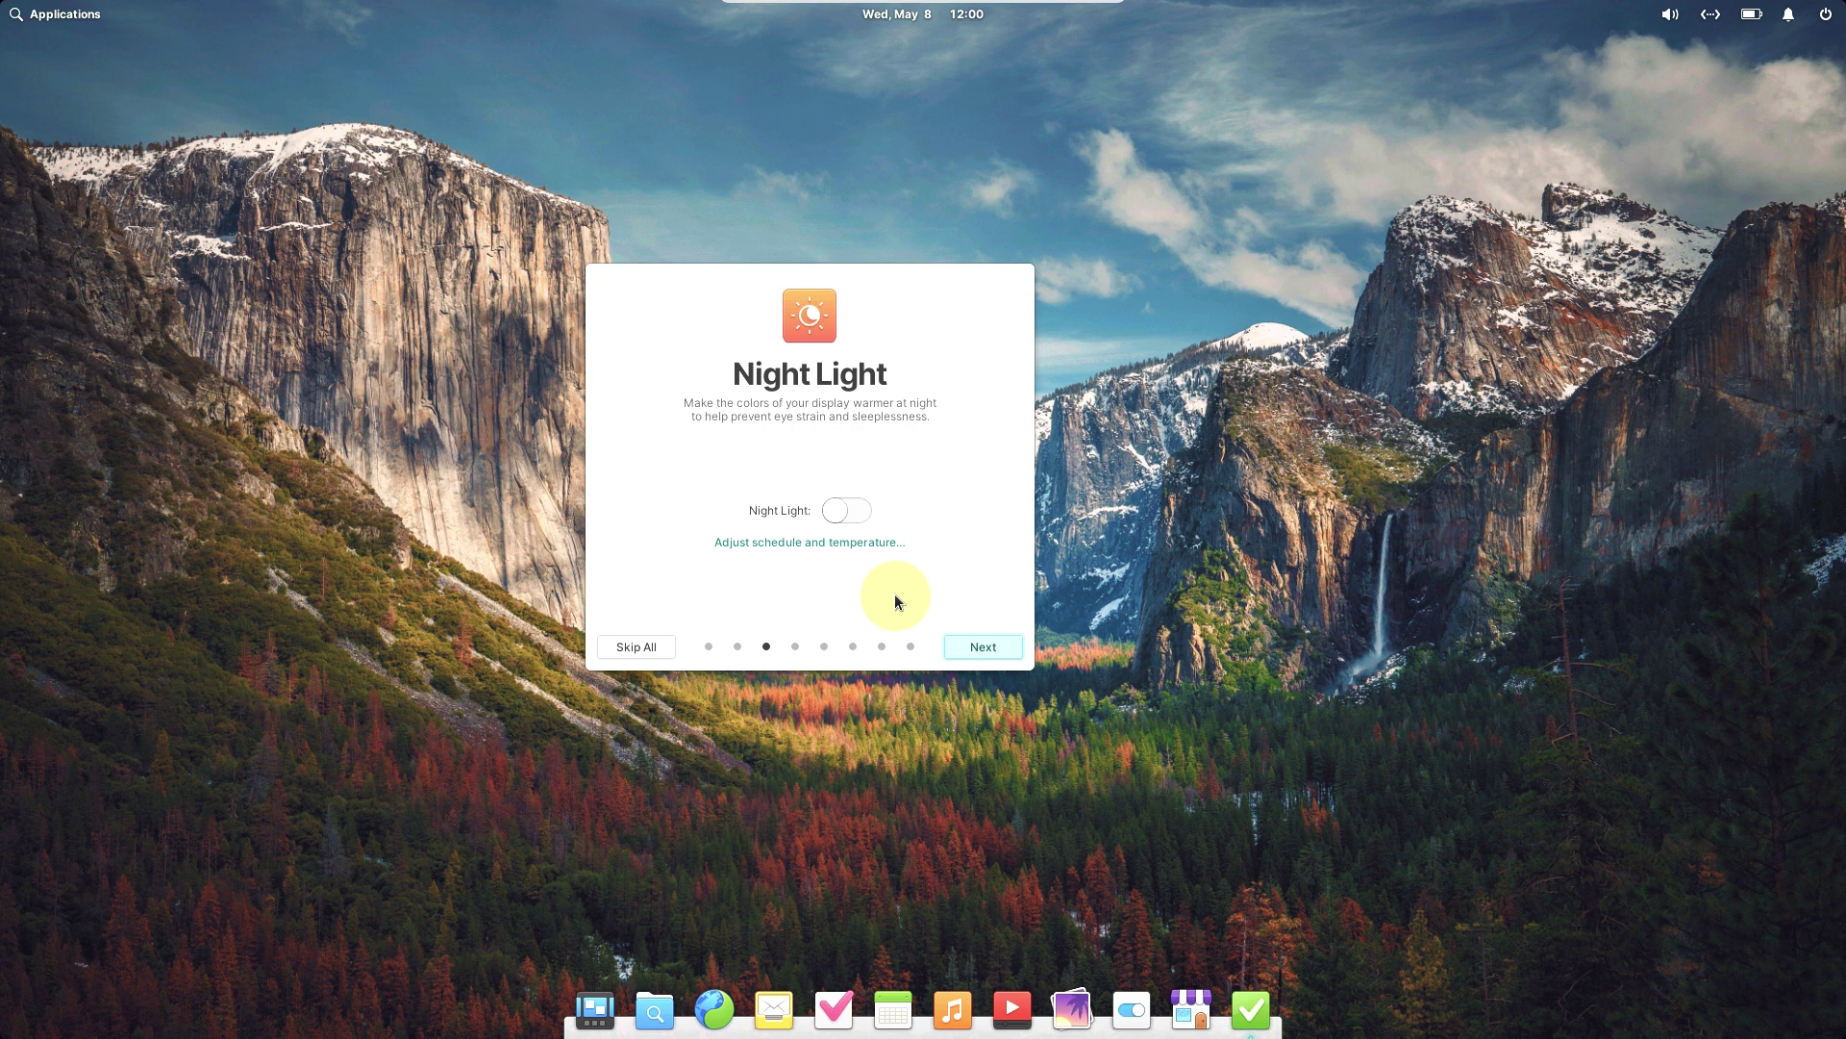
{"action": "left_click", "coordinate": [977, 639]}
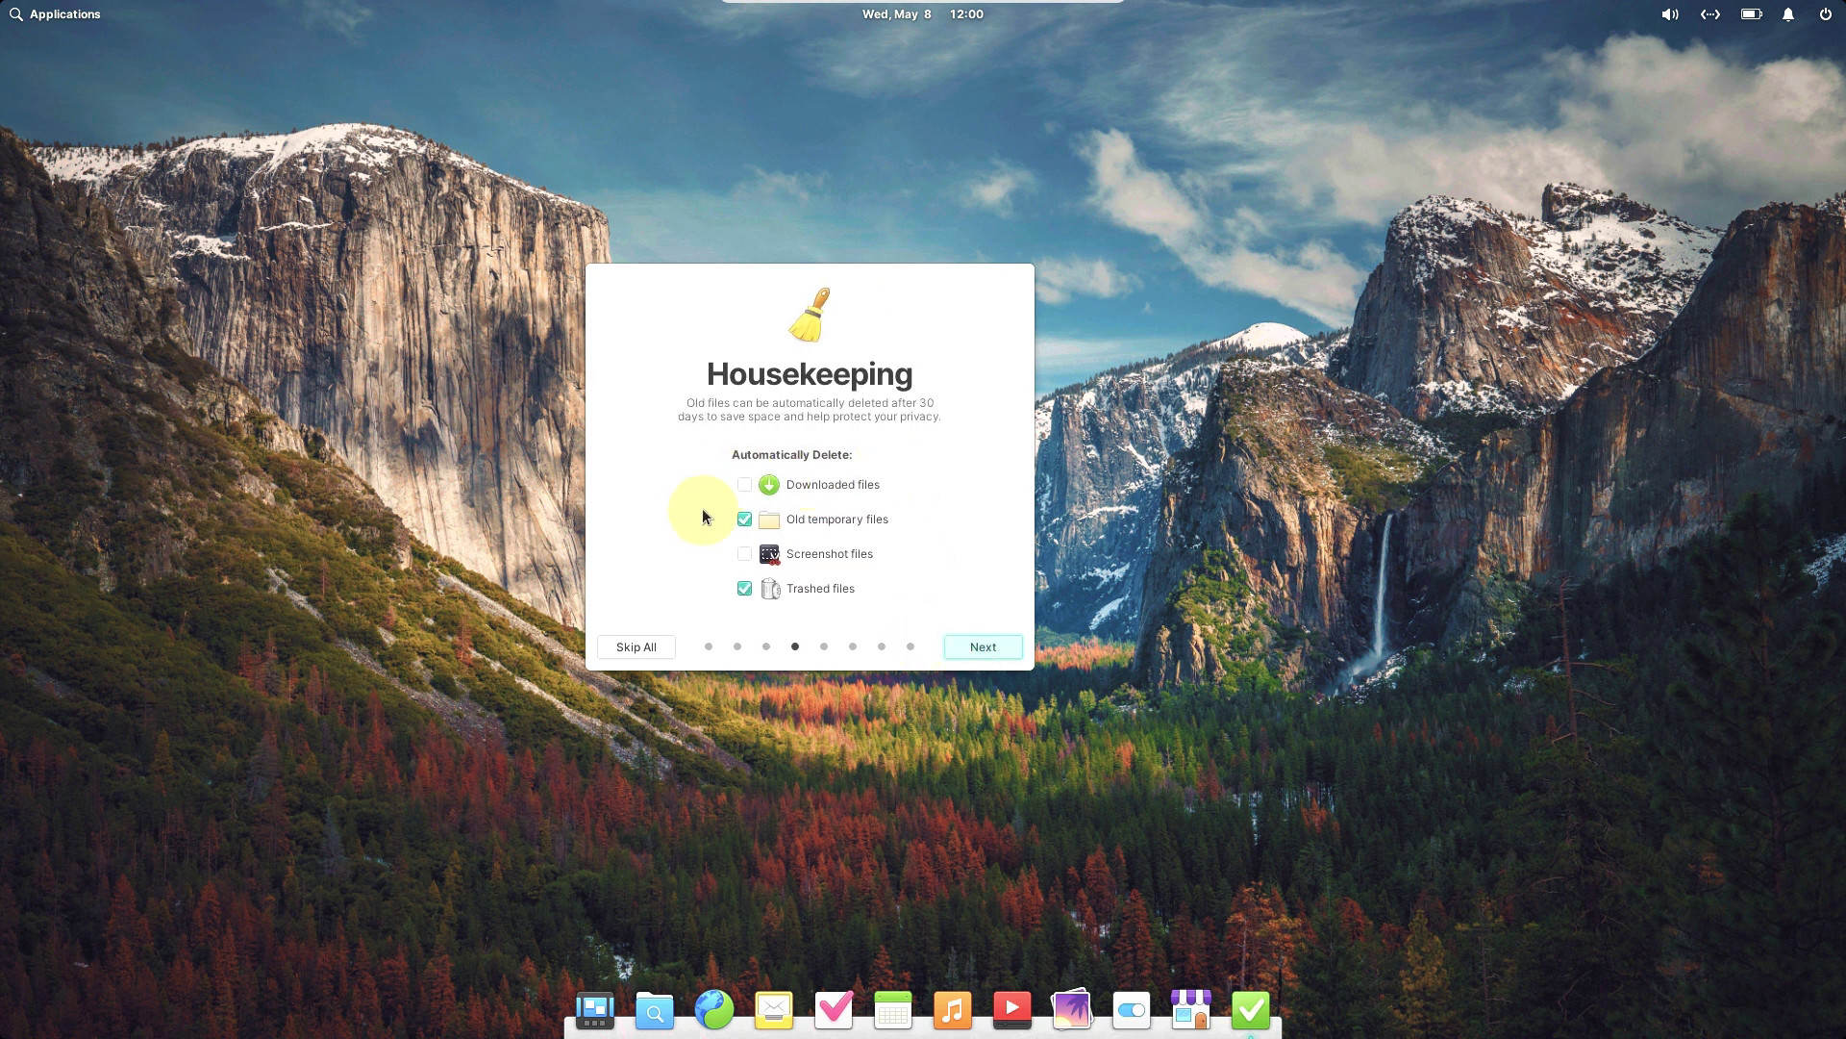
{"action": "left_click", "coordinate": [982, 647]}
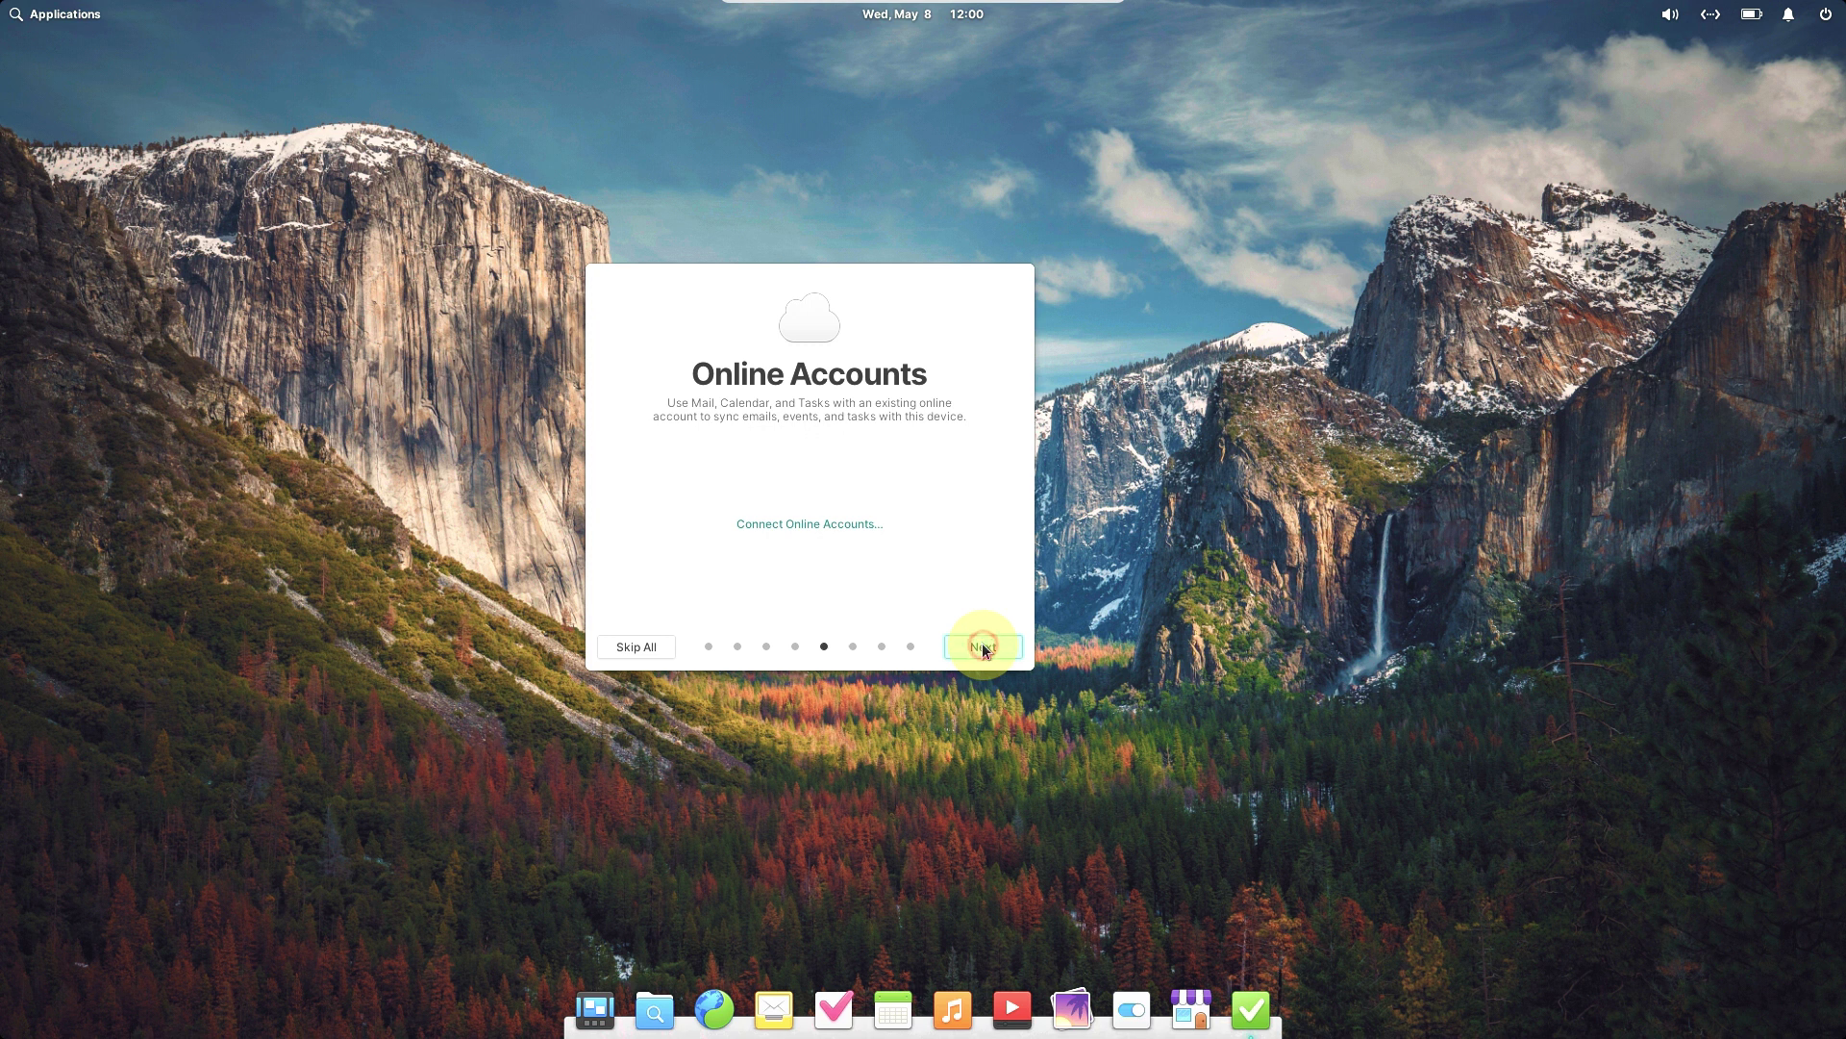
{"action": "left_click", "coordinate": [983, 647]}
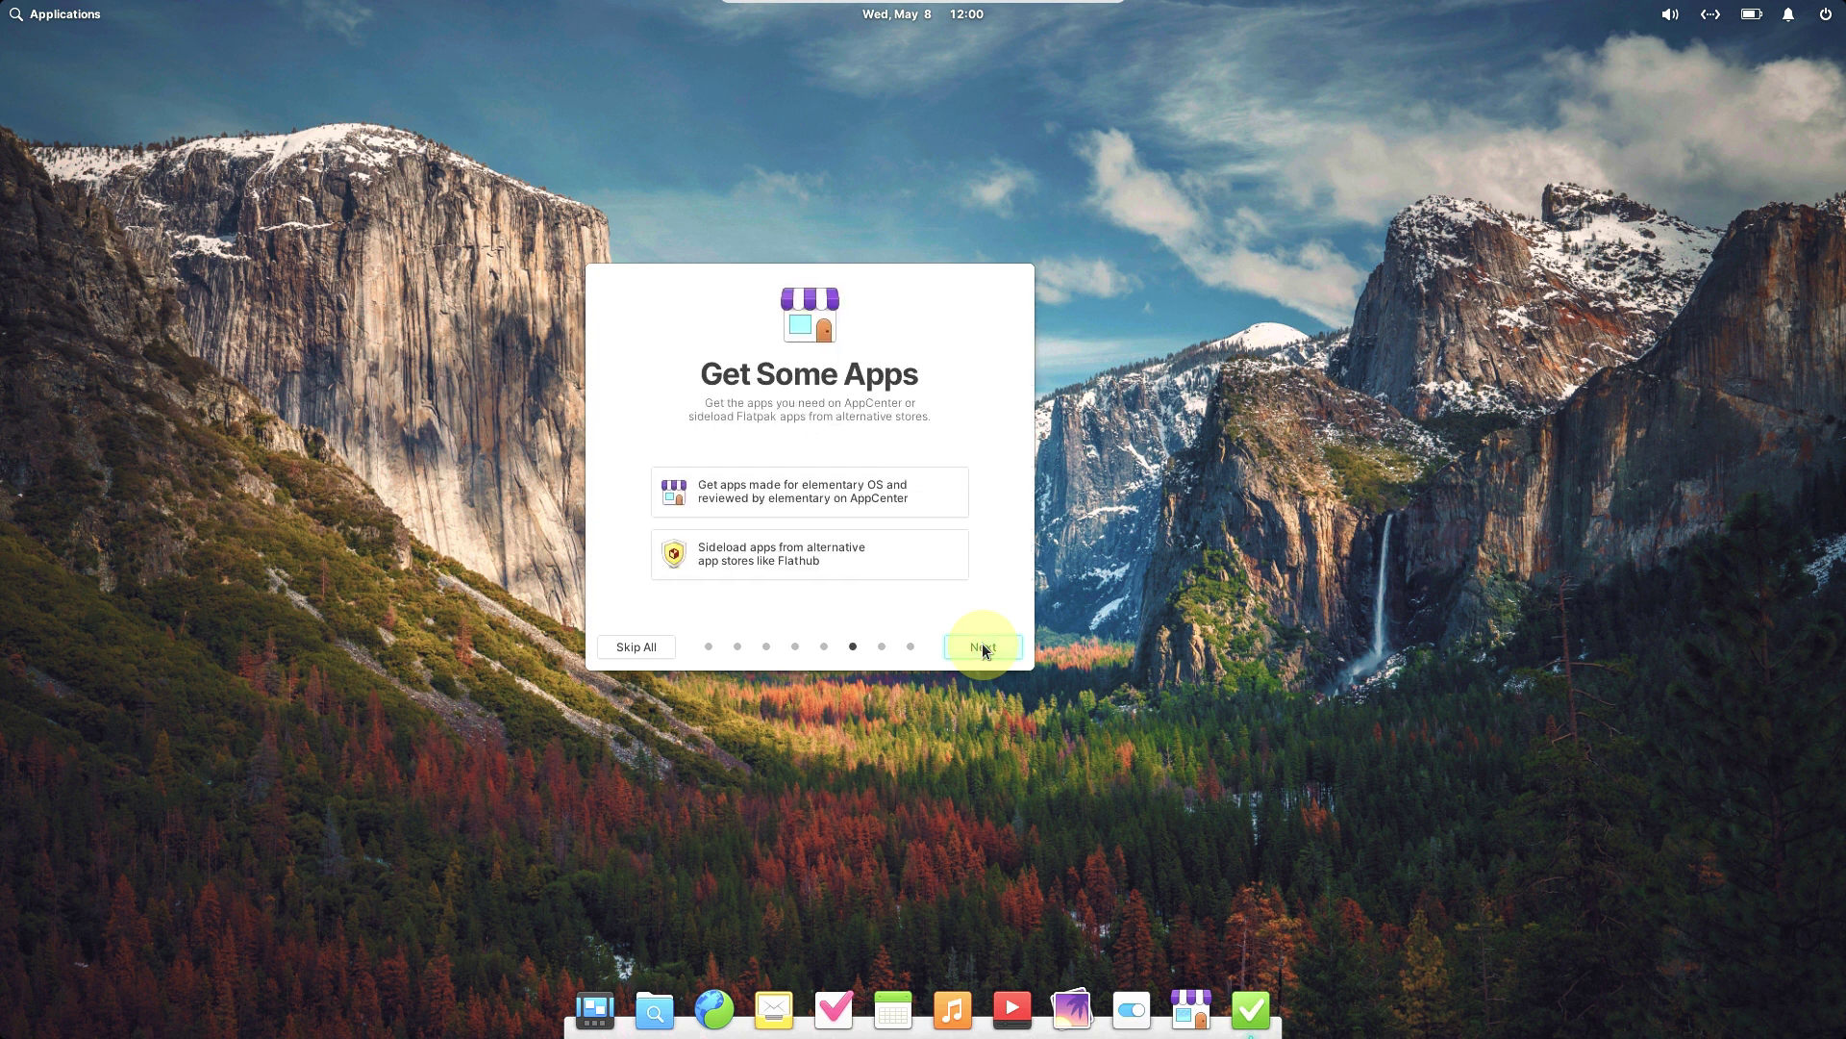
{"action": "left_click", "coordinate": [983, 647]}
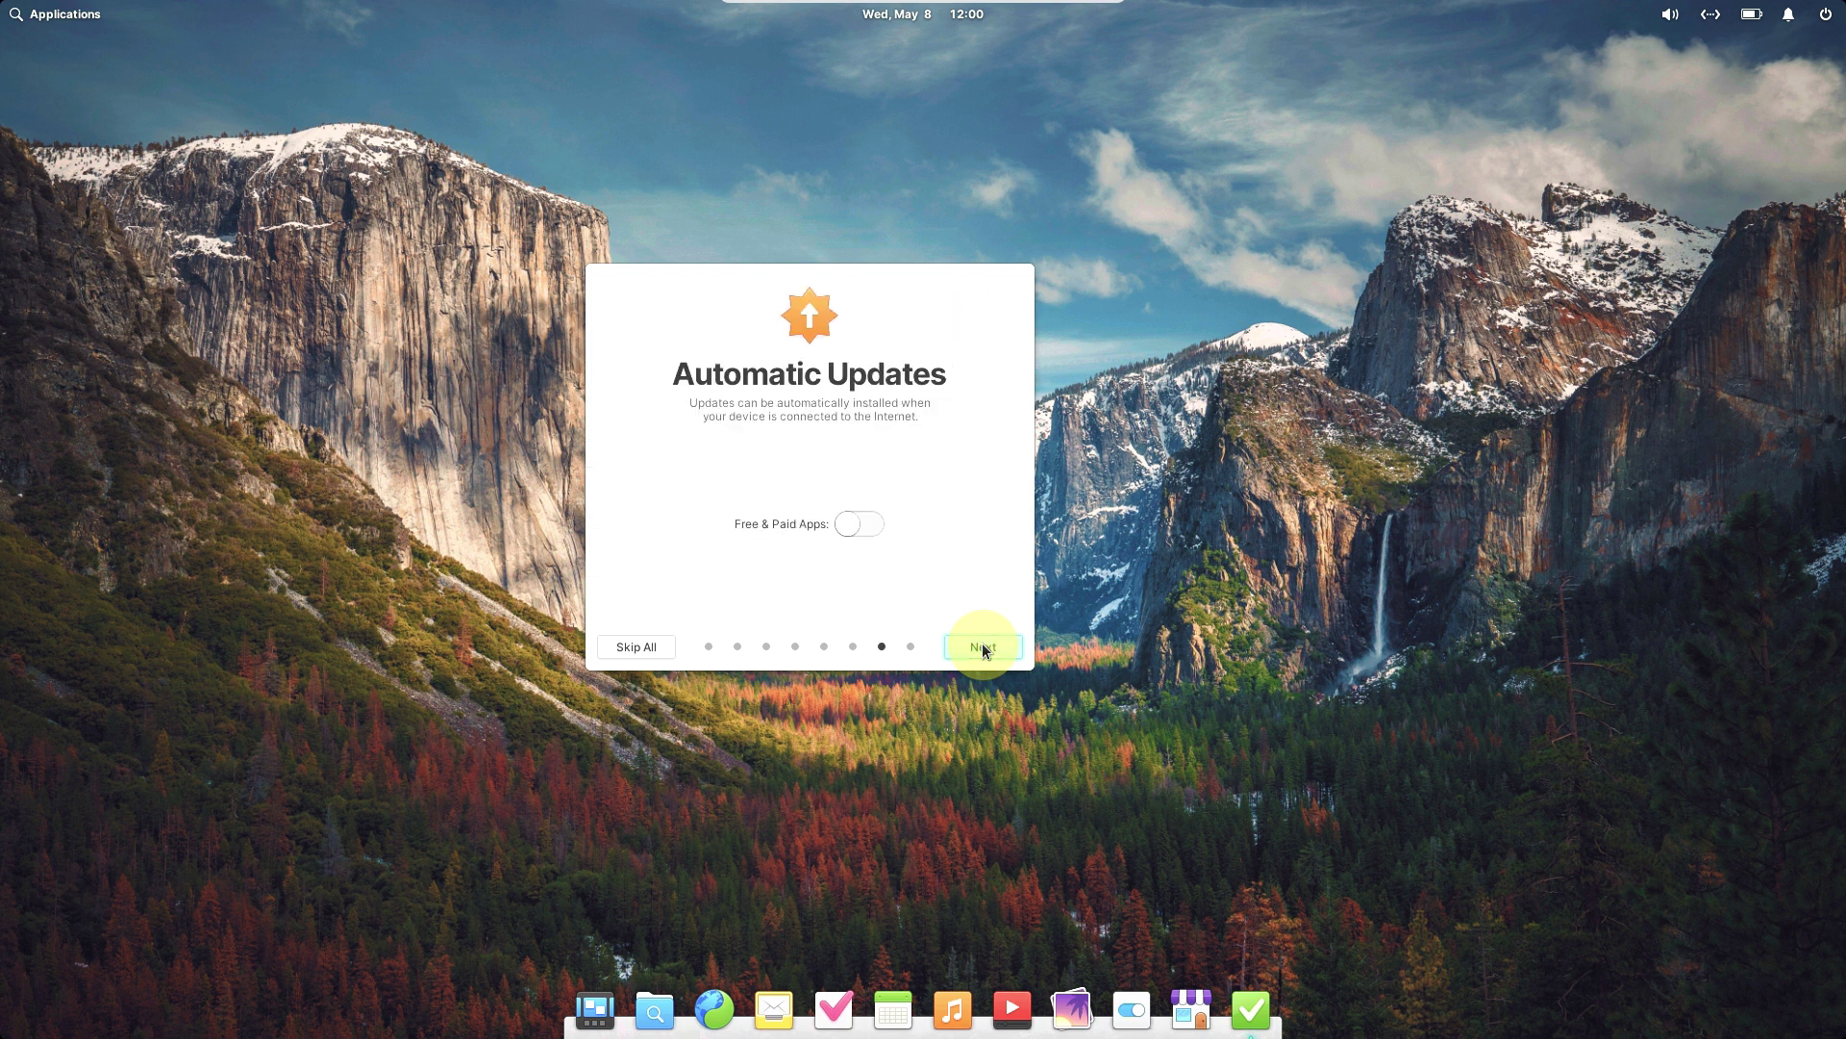
Enable automatic updates for Free & Paid Apps and finish the Welcome setup
{"action": "left_click", "coordinate": [876, 525]}
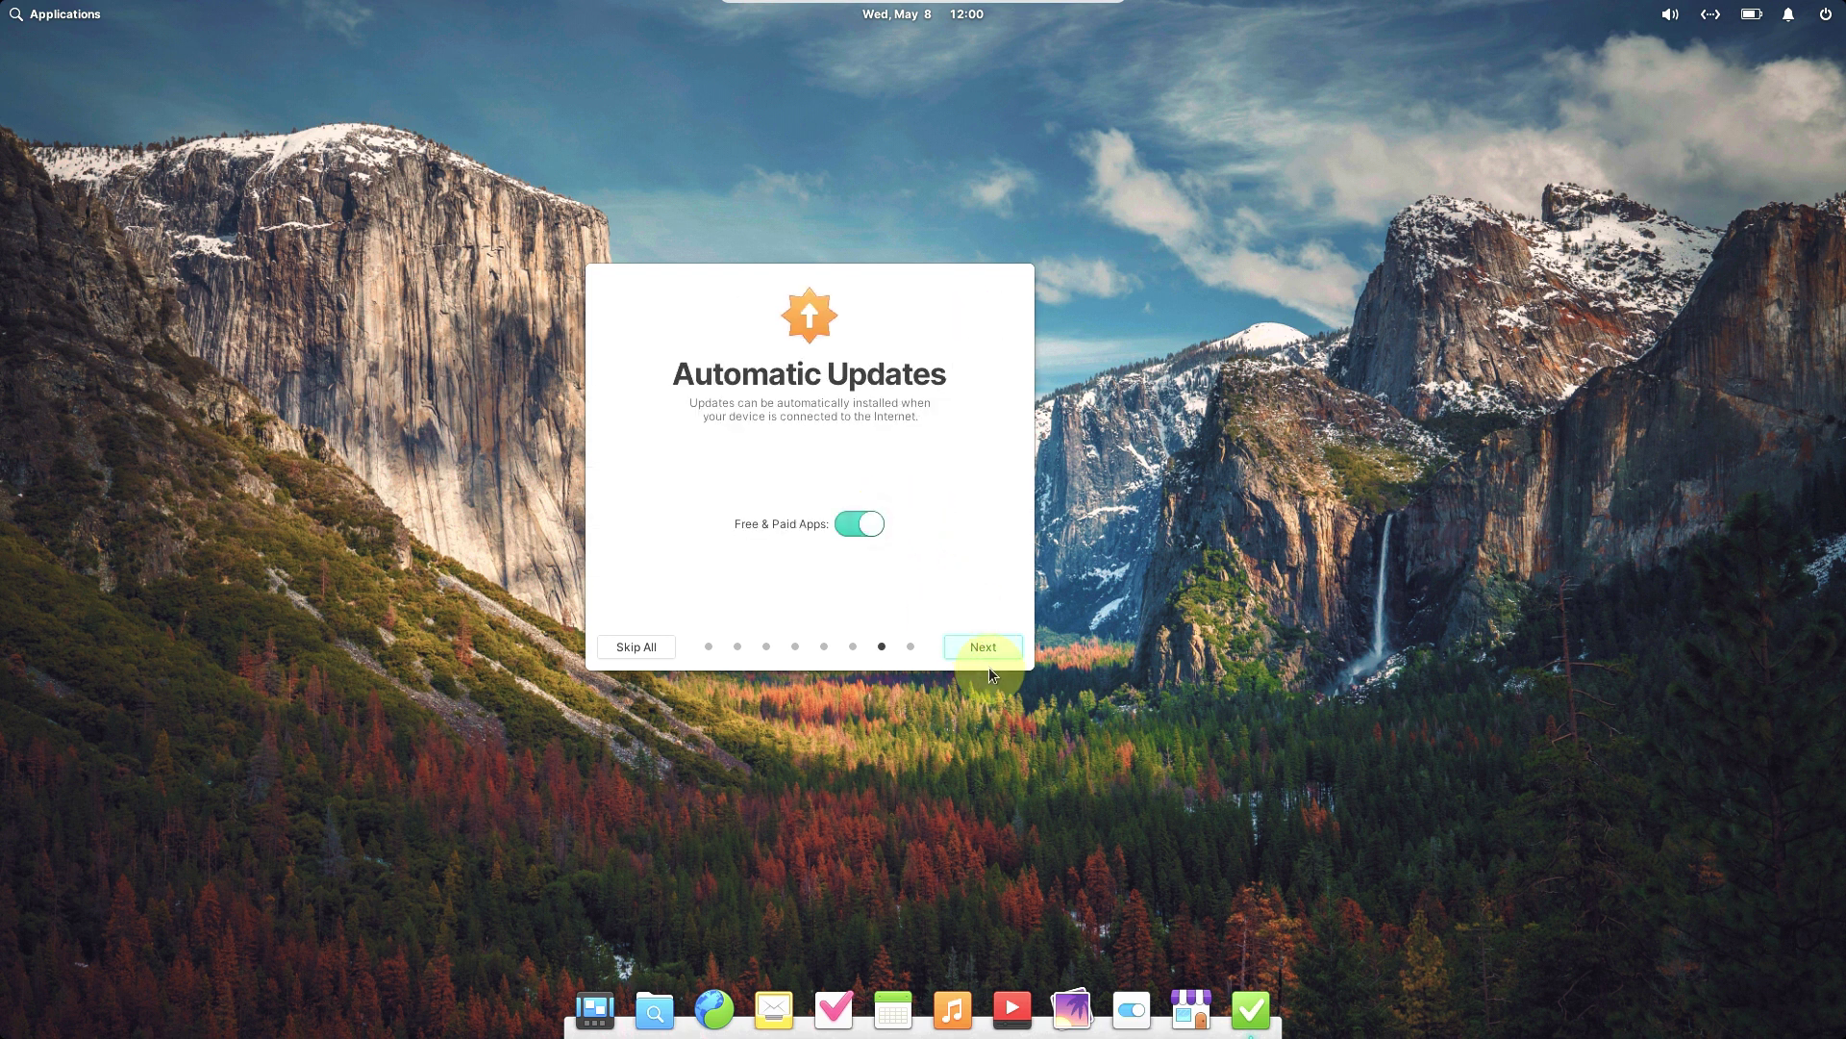
{"action": "left_click", "coordinate": [985, 647]}
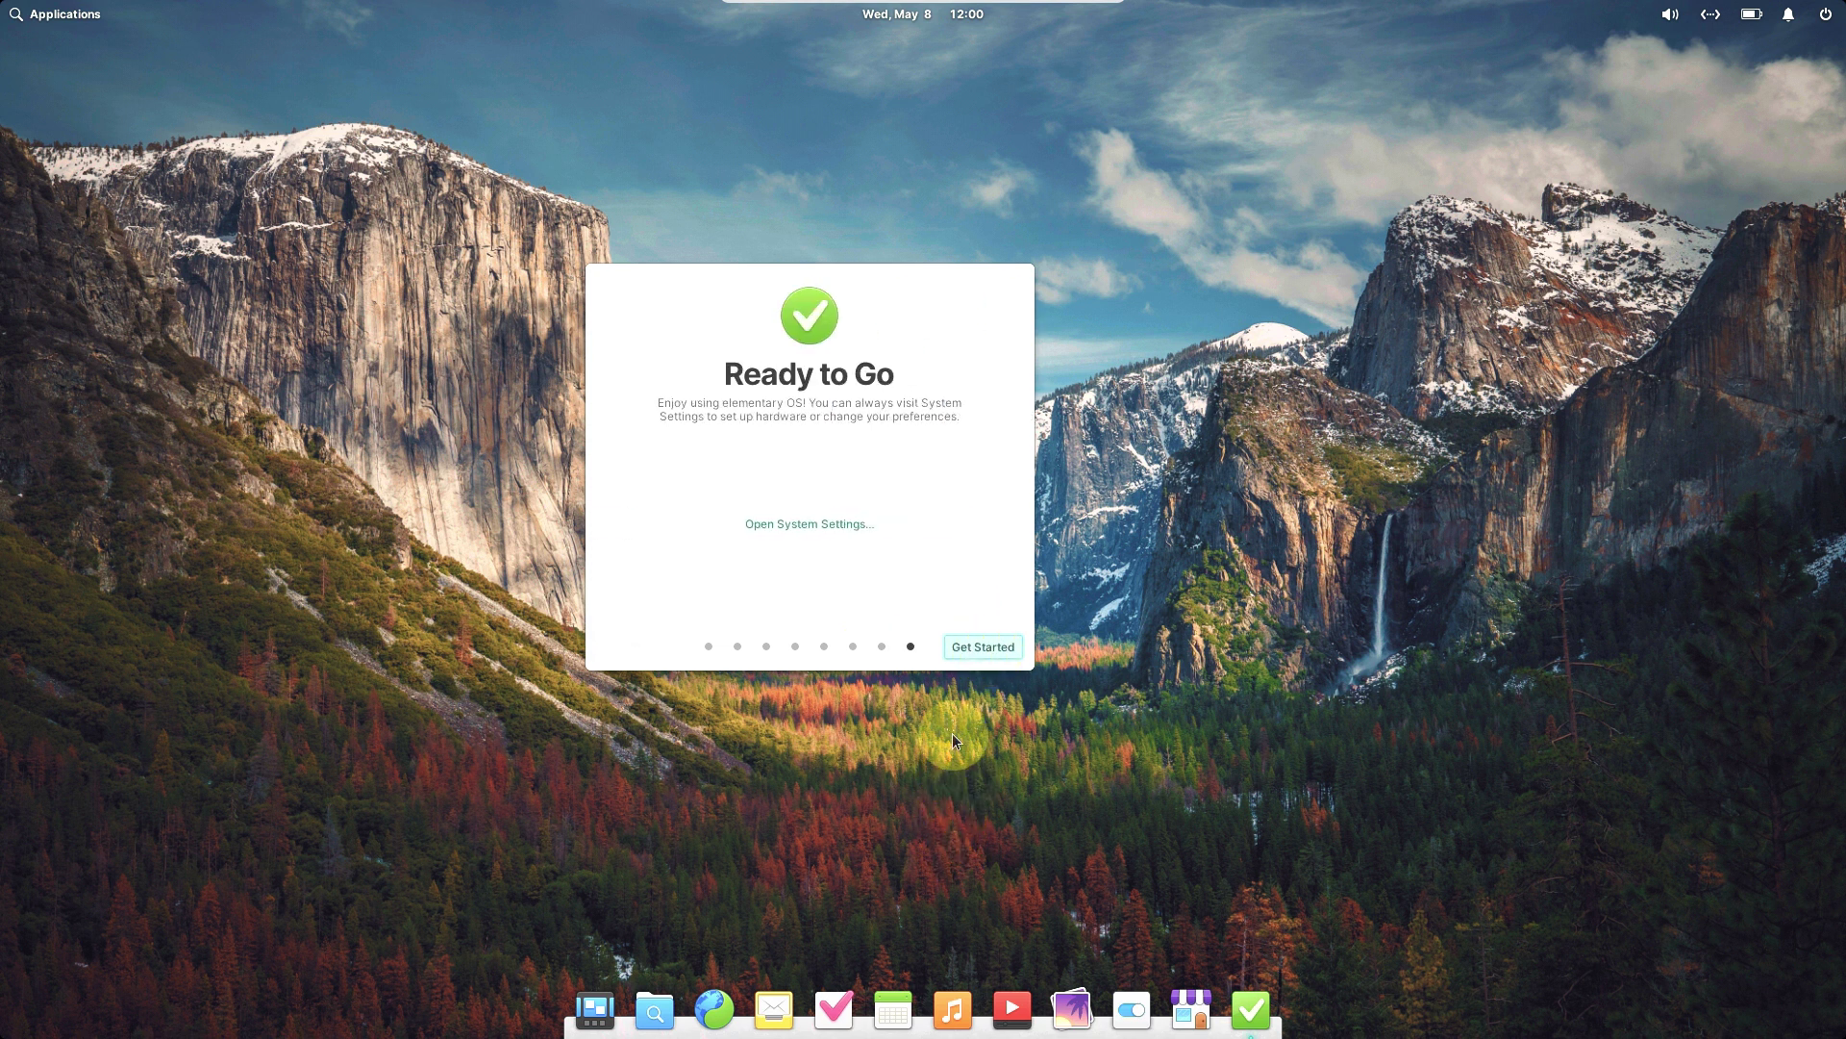
{"action": "left_click", "coordinate": [981, 650]}
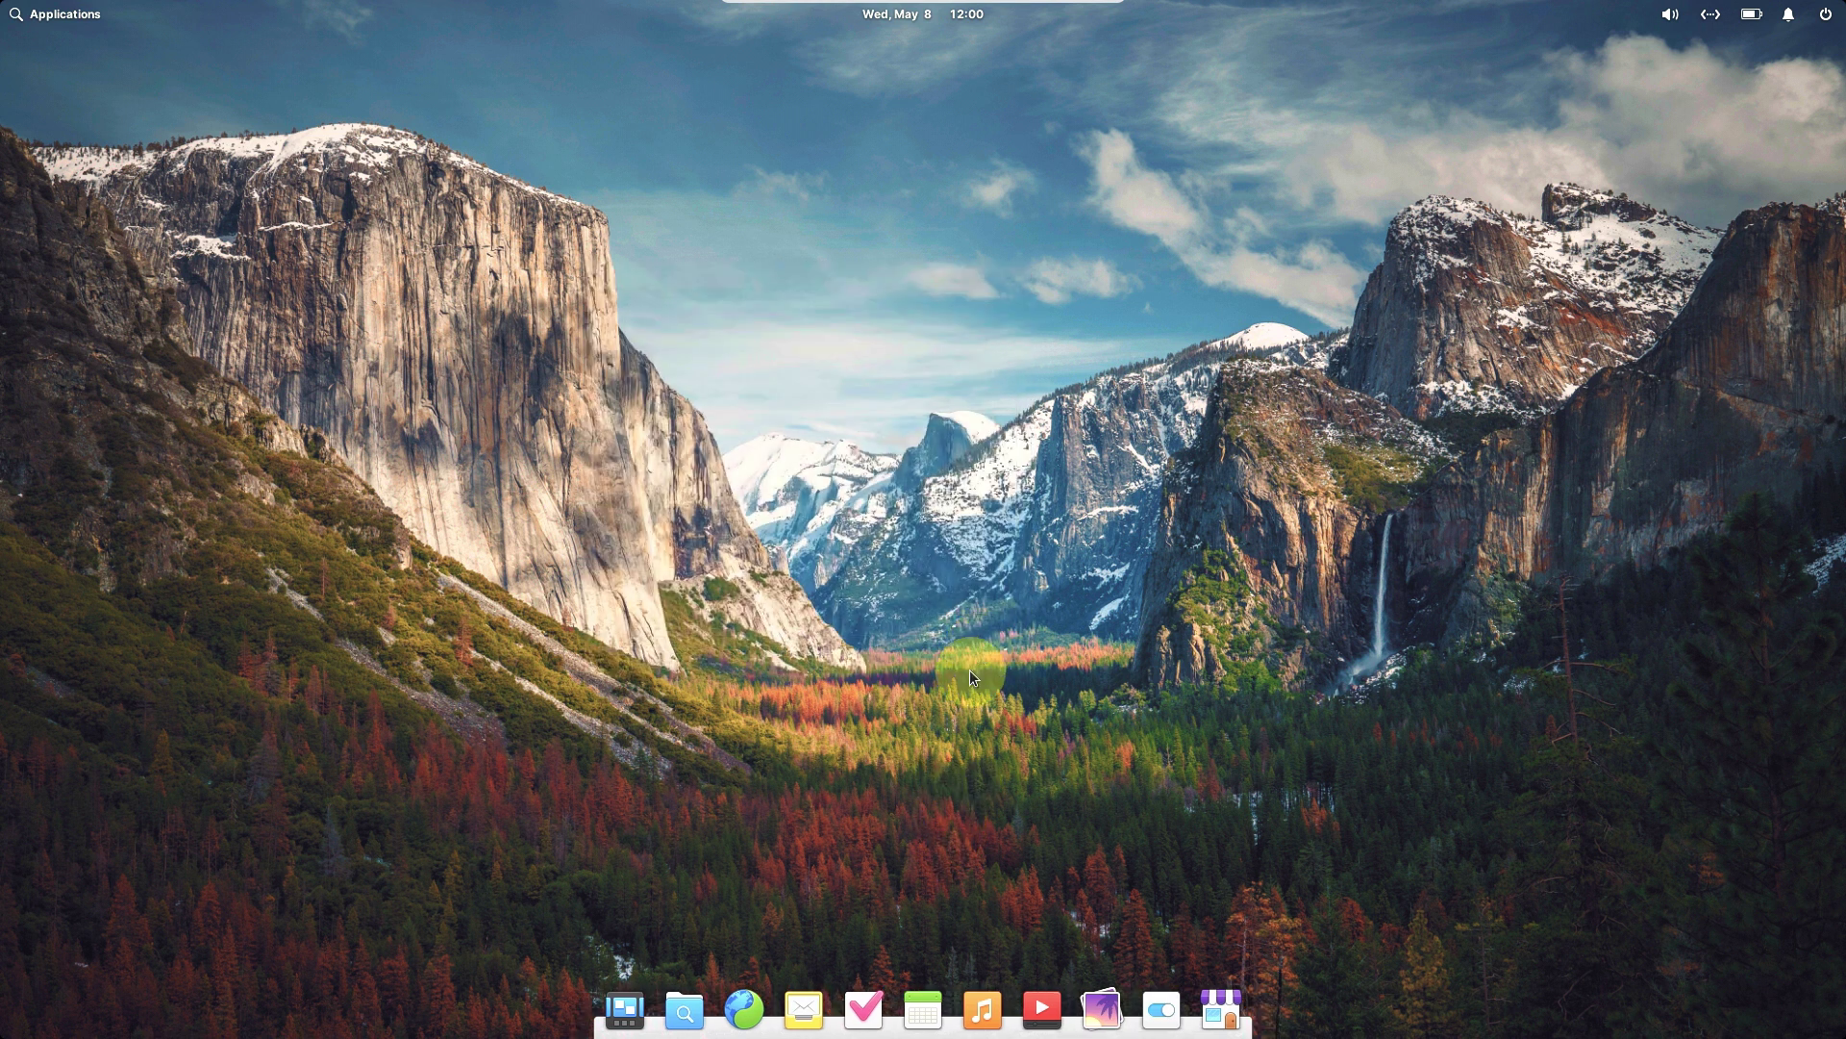
Open the Web browser, reposition its window on the desktop, and search Google for "goog"
{"action": "left_click", "coordinate": [755, 1017]}
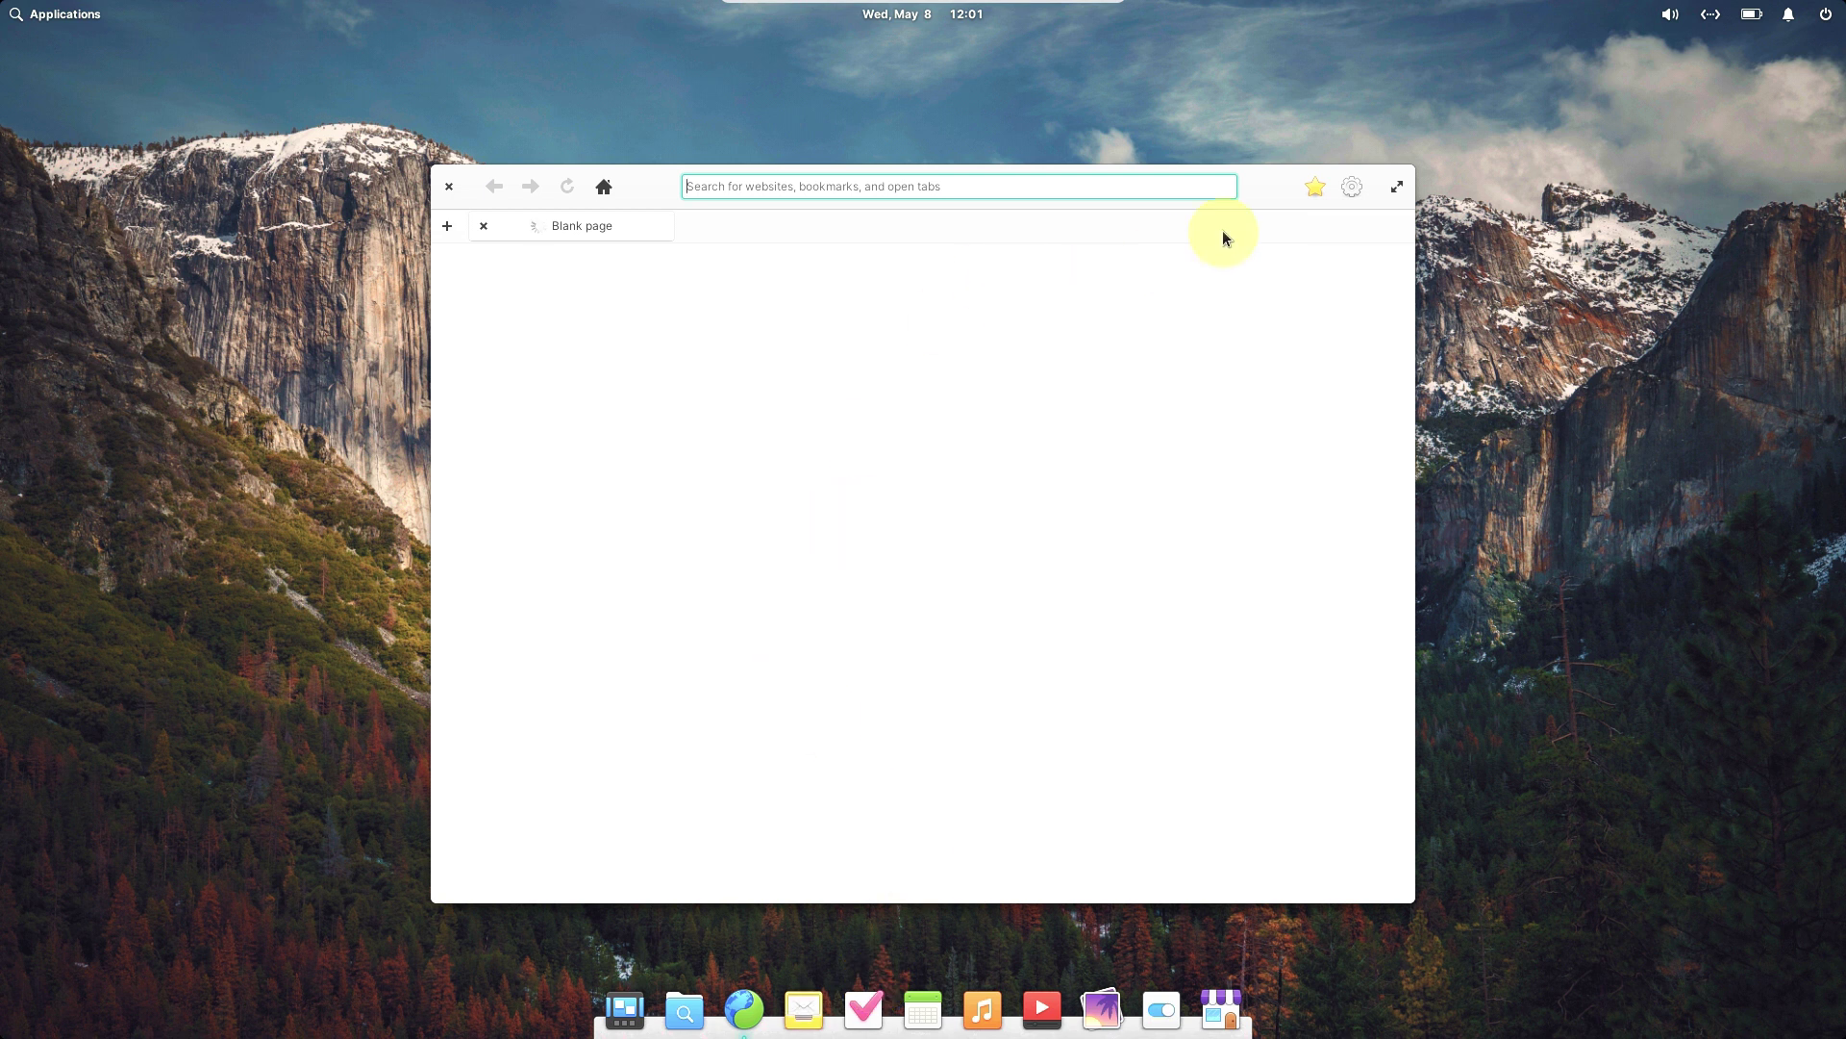
{"action": "left_click", "coordinate": [1352, 186]}
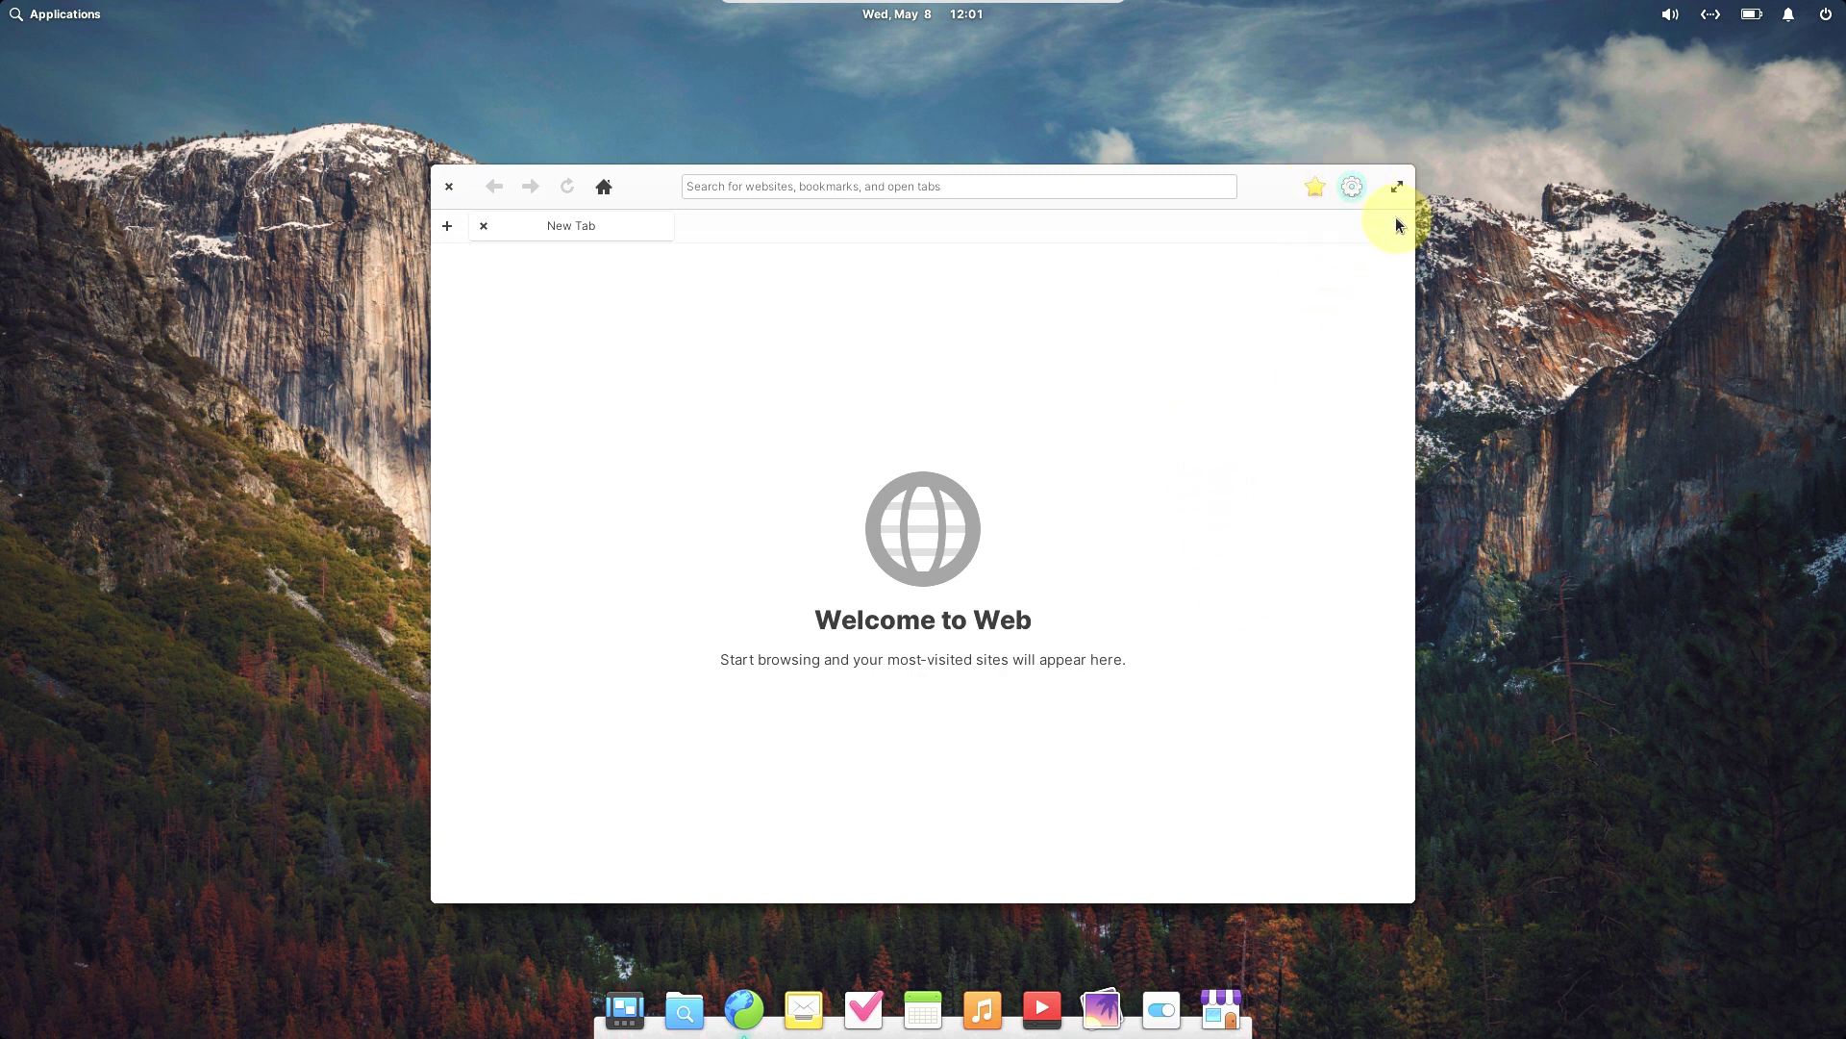
{"action": "left_click_drag", "start_coordinate": [1243, 189], "coordinate": [1046, 168]}
{"action": "left_click", "coordinate": [820, 171]}
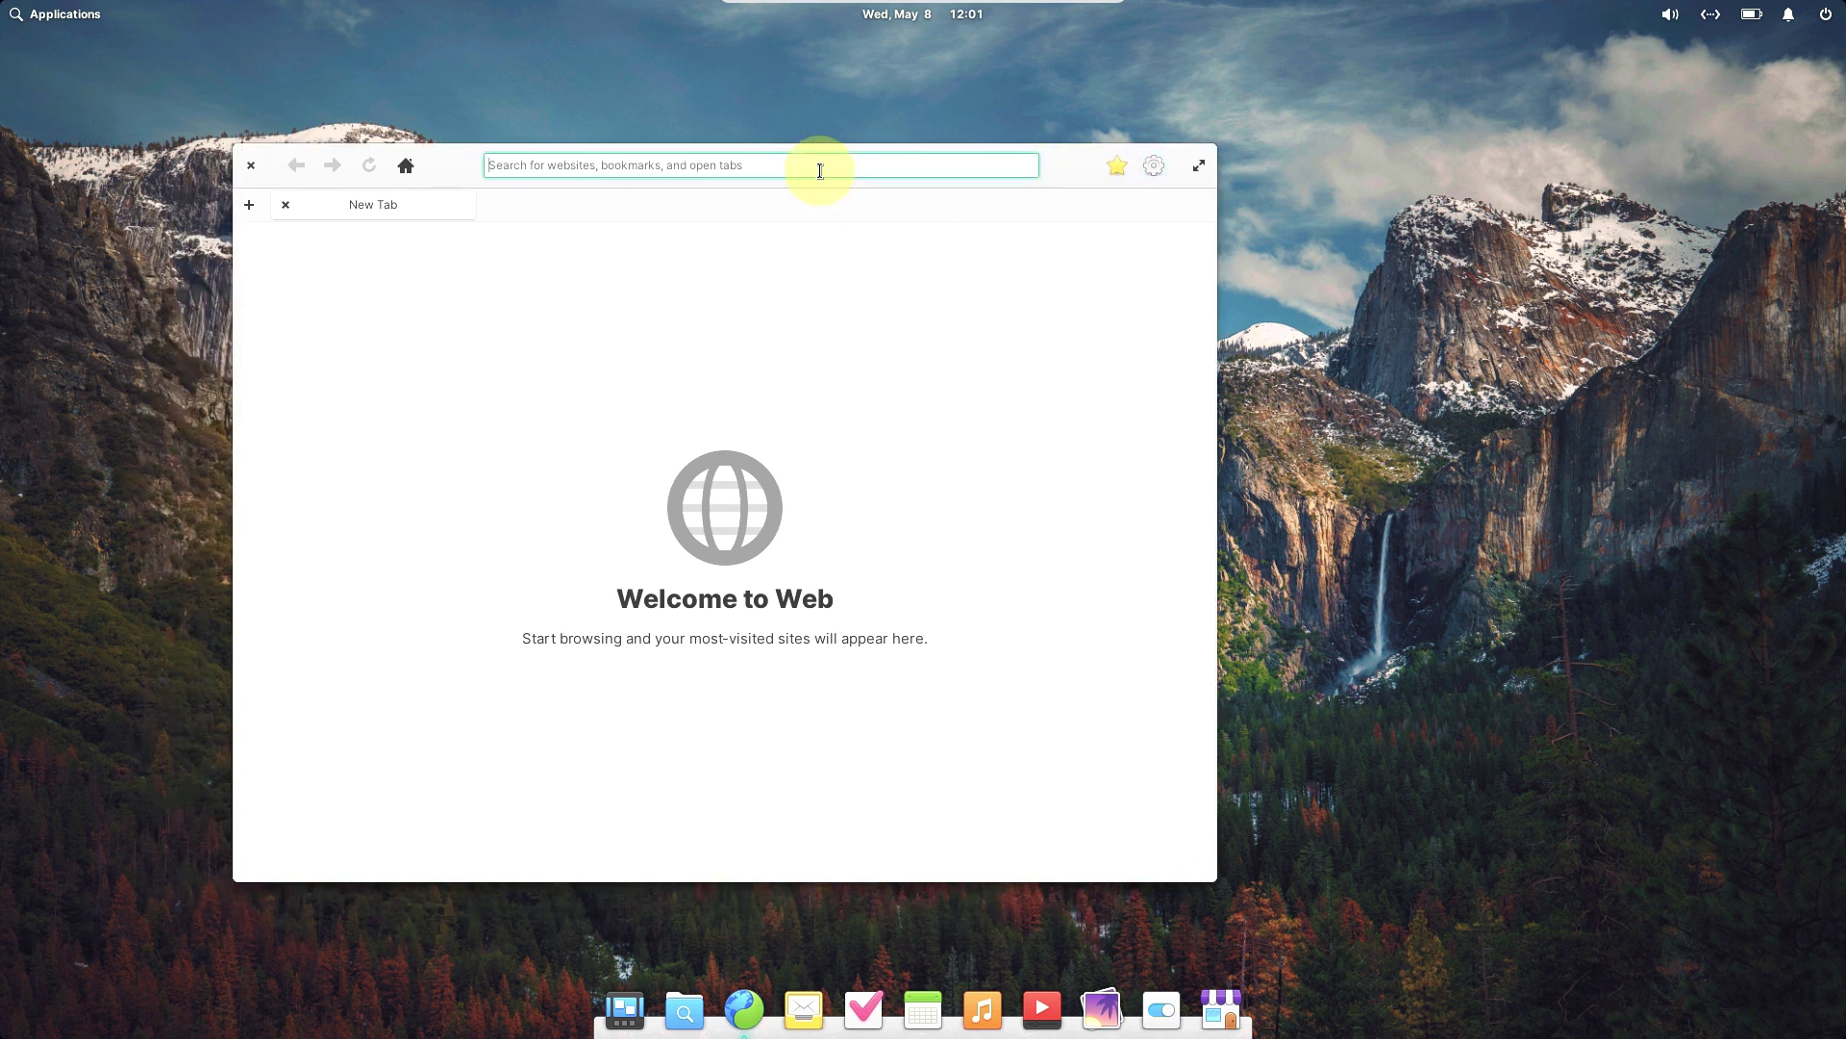
{"action": "type", "text": "goog"}
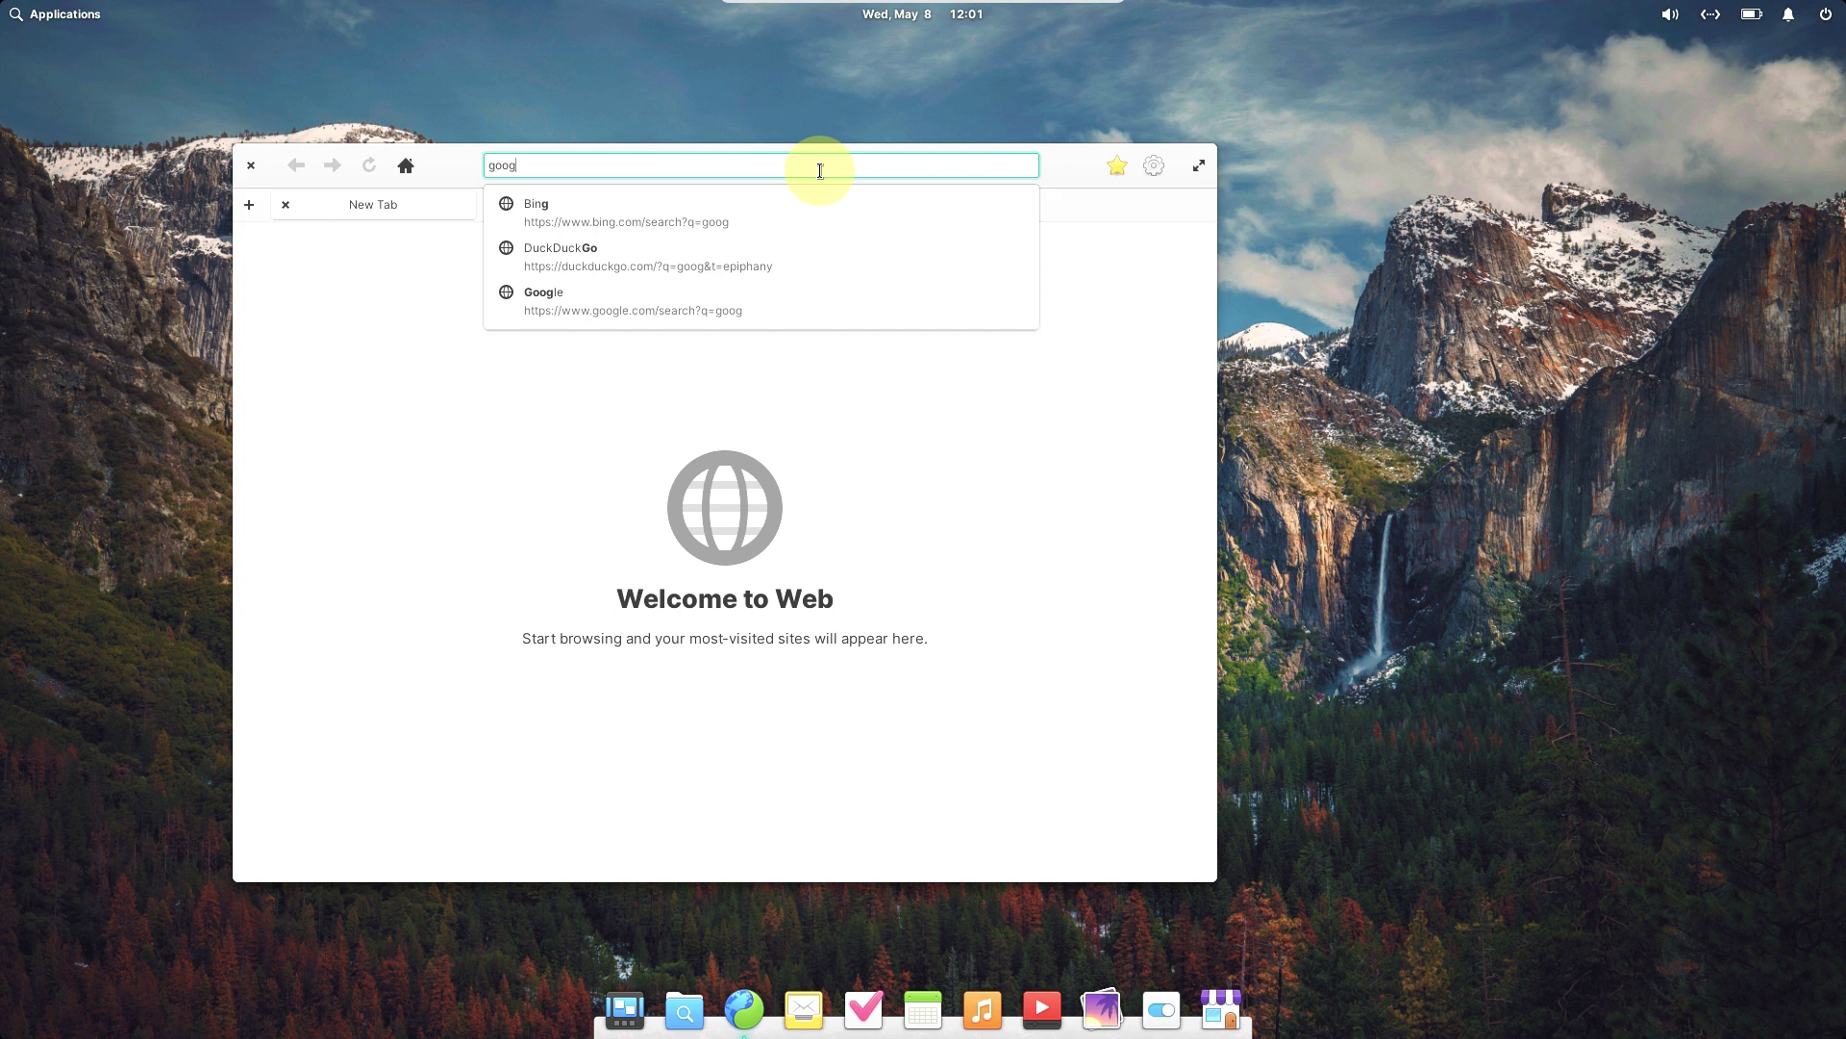
{"action": "left_click", "coordinate": [741, 302]}
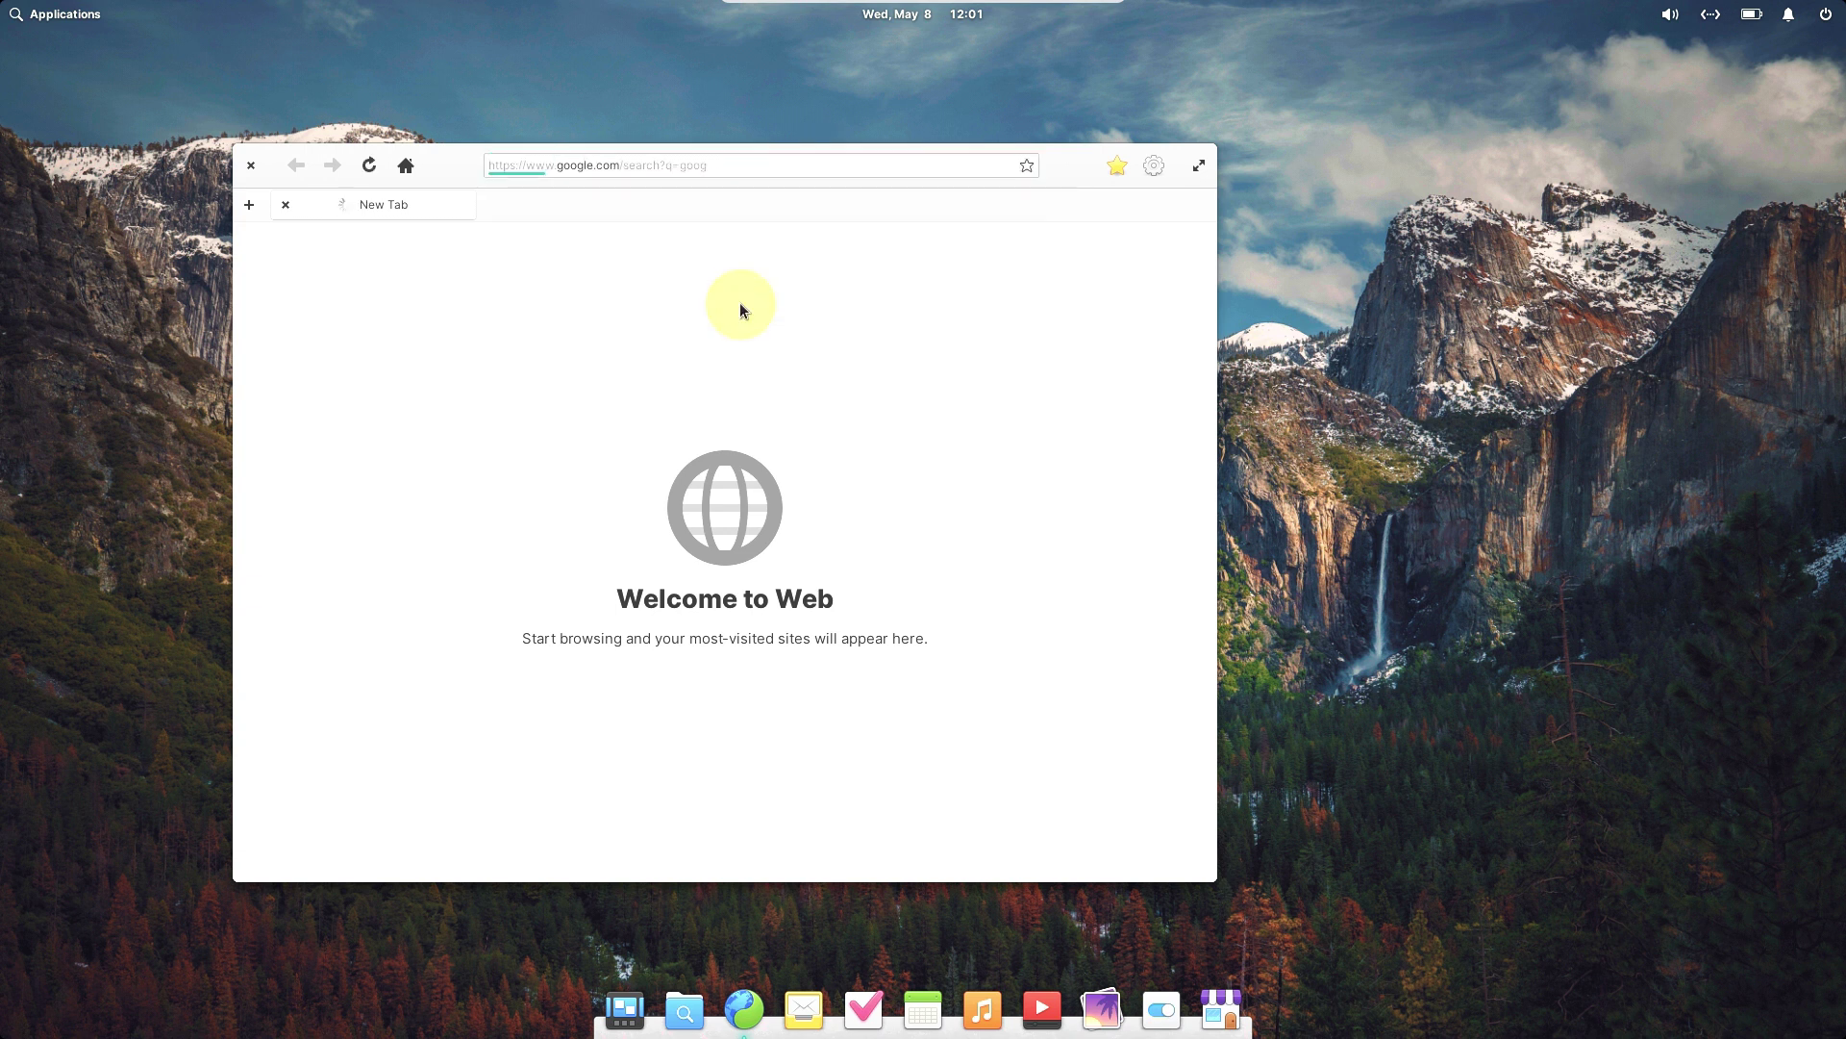
View the browser's main menu options and switch the Google results page to English
{"action": "left_click", "coordinate": [1162, 164]}
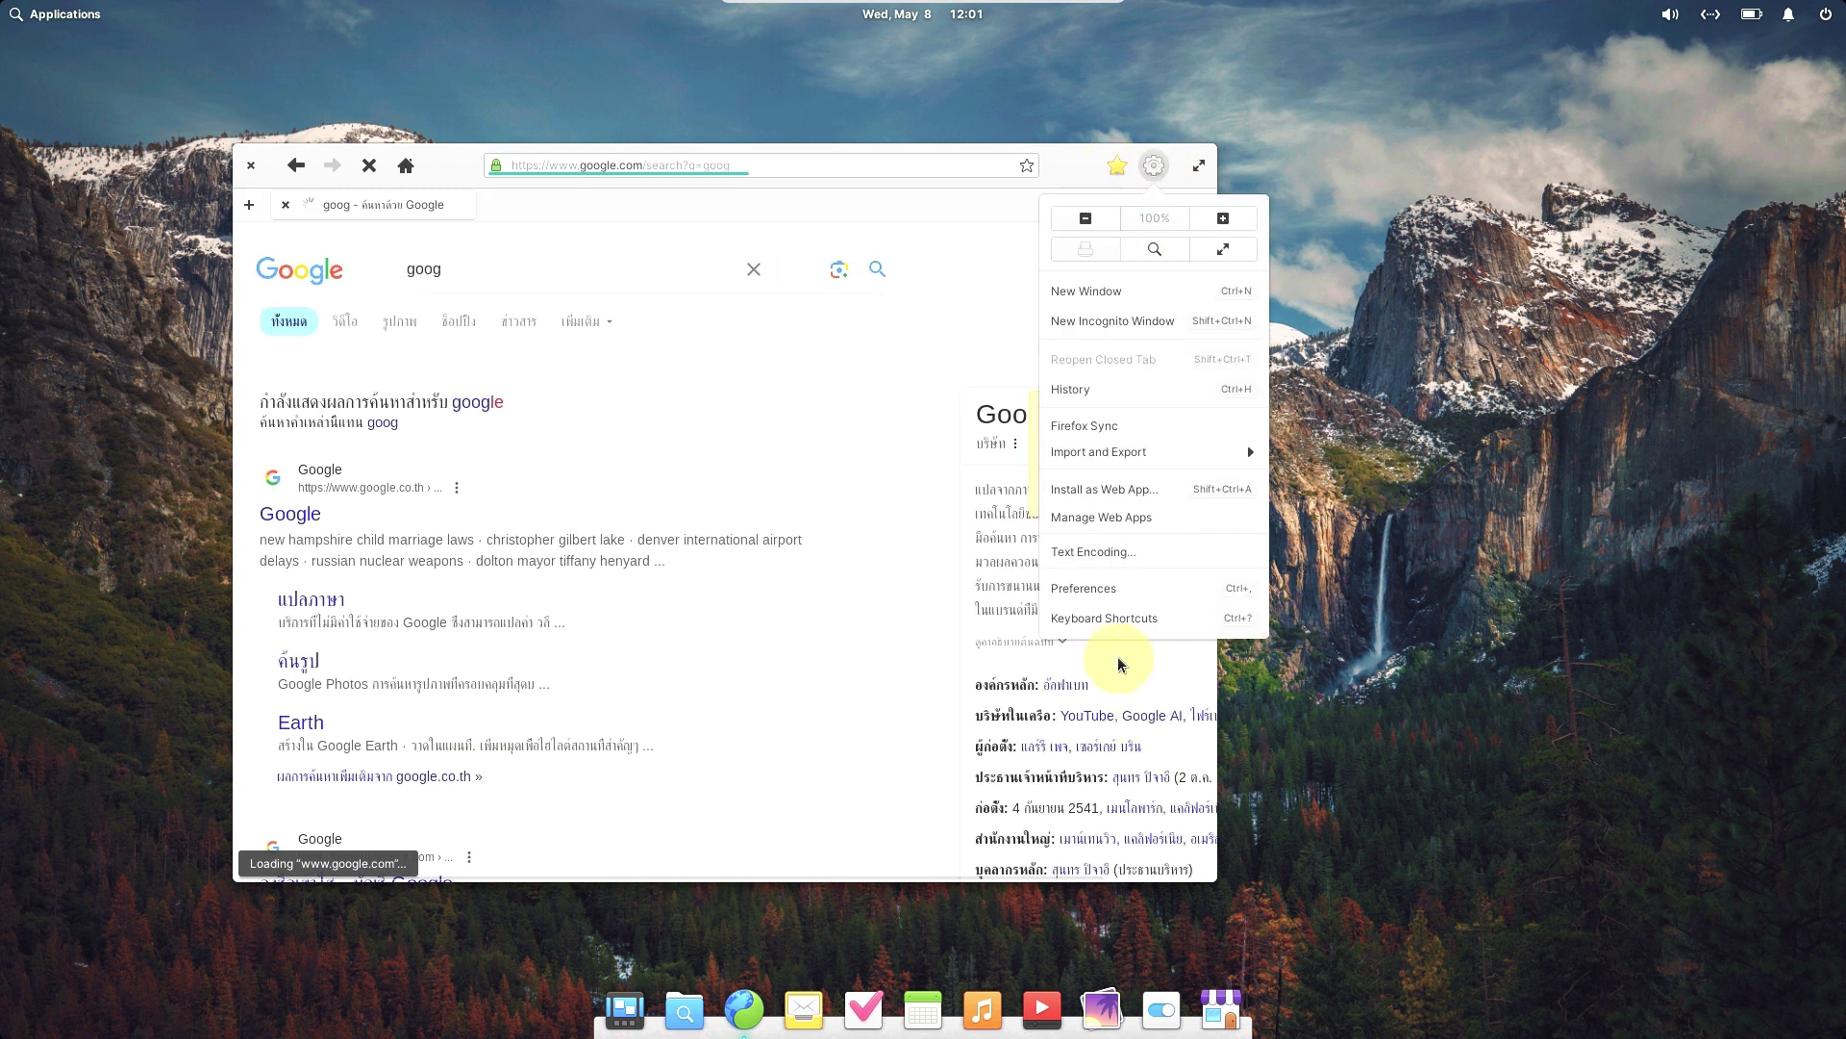
{"action": "left_click", "coordinate": [914, 344]}
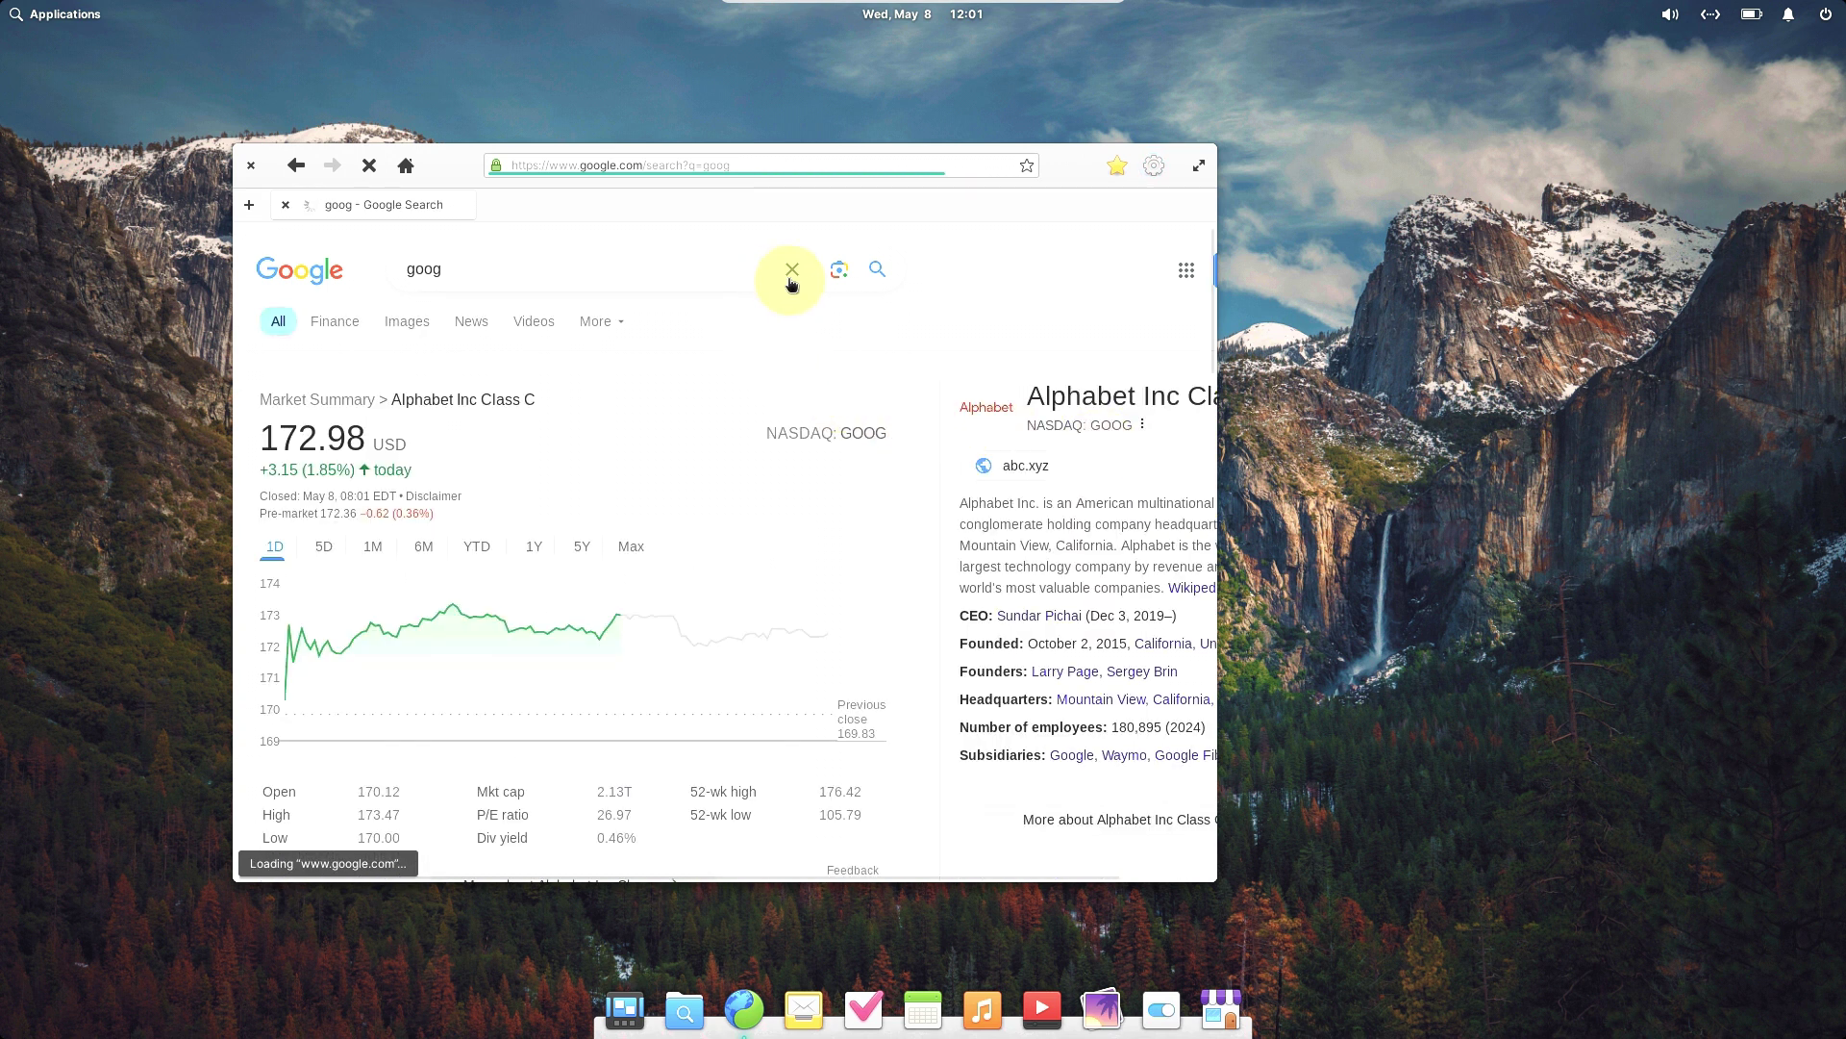
Replace the Google query with "elementary os" and run the search
{"action": "left_click", "coordinate": [790, 280]}
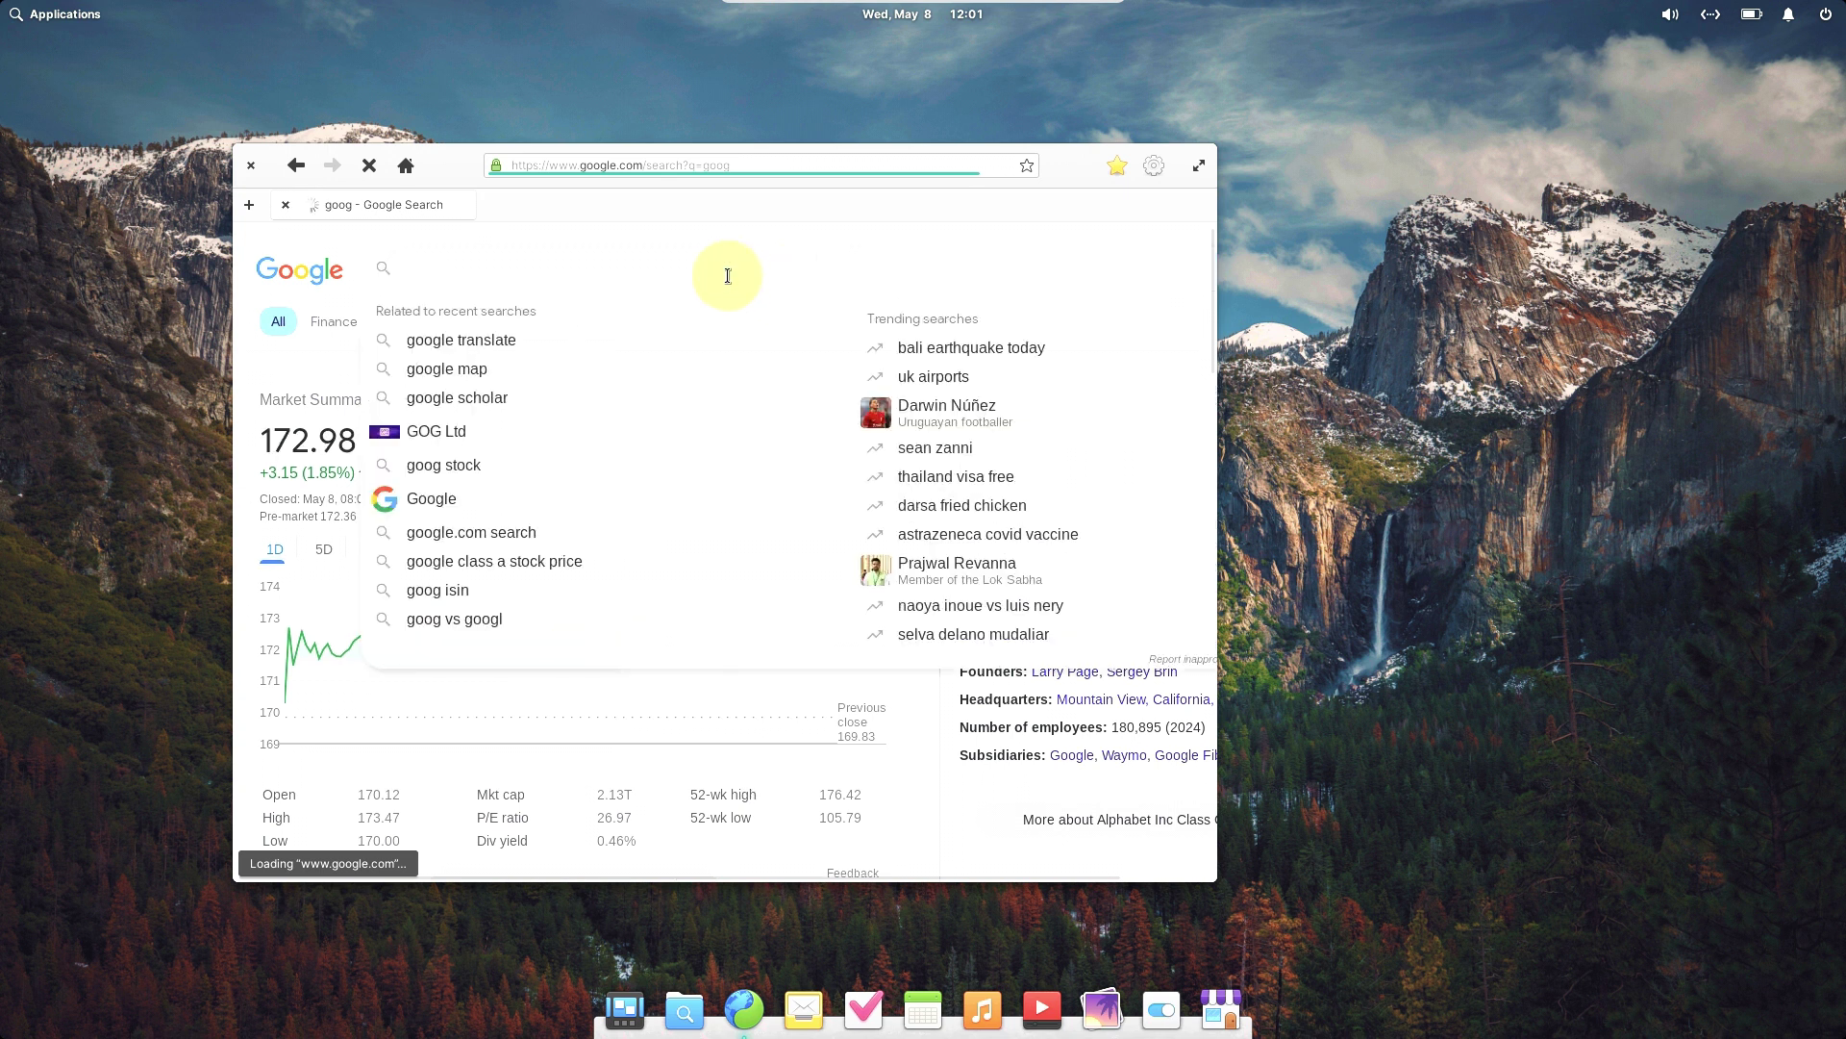
{"action": "type", "text": "elem"}
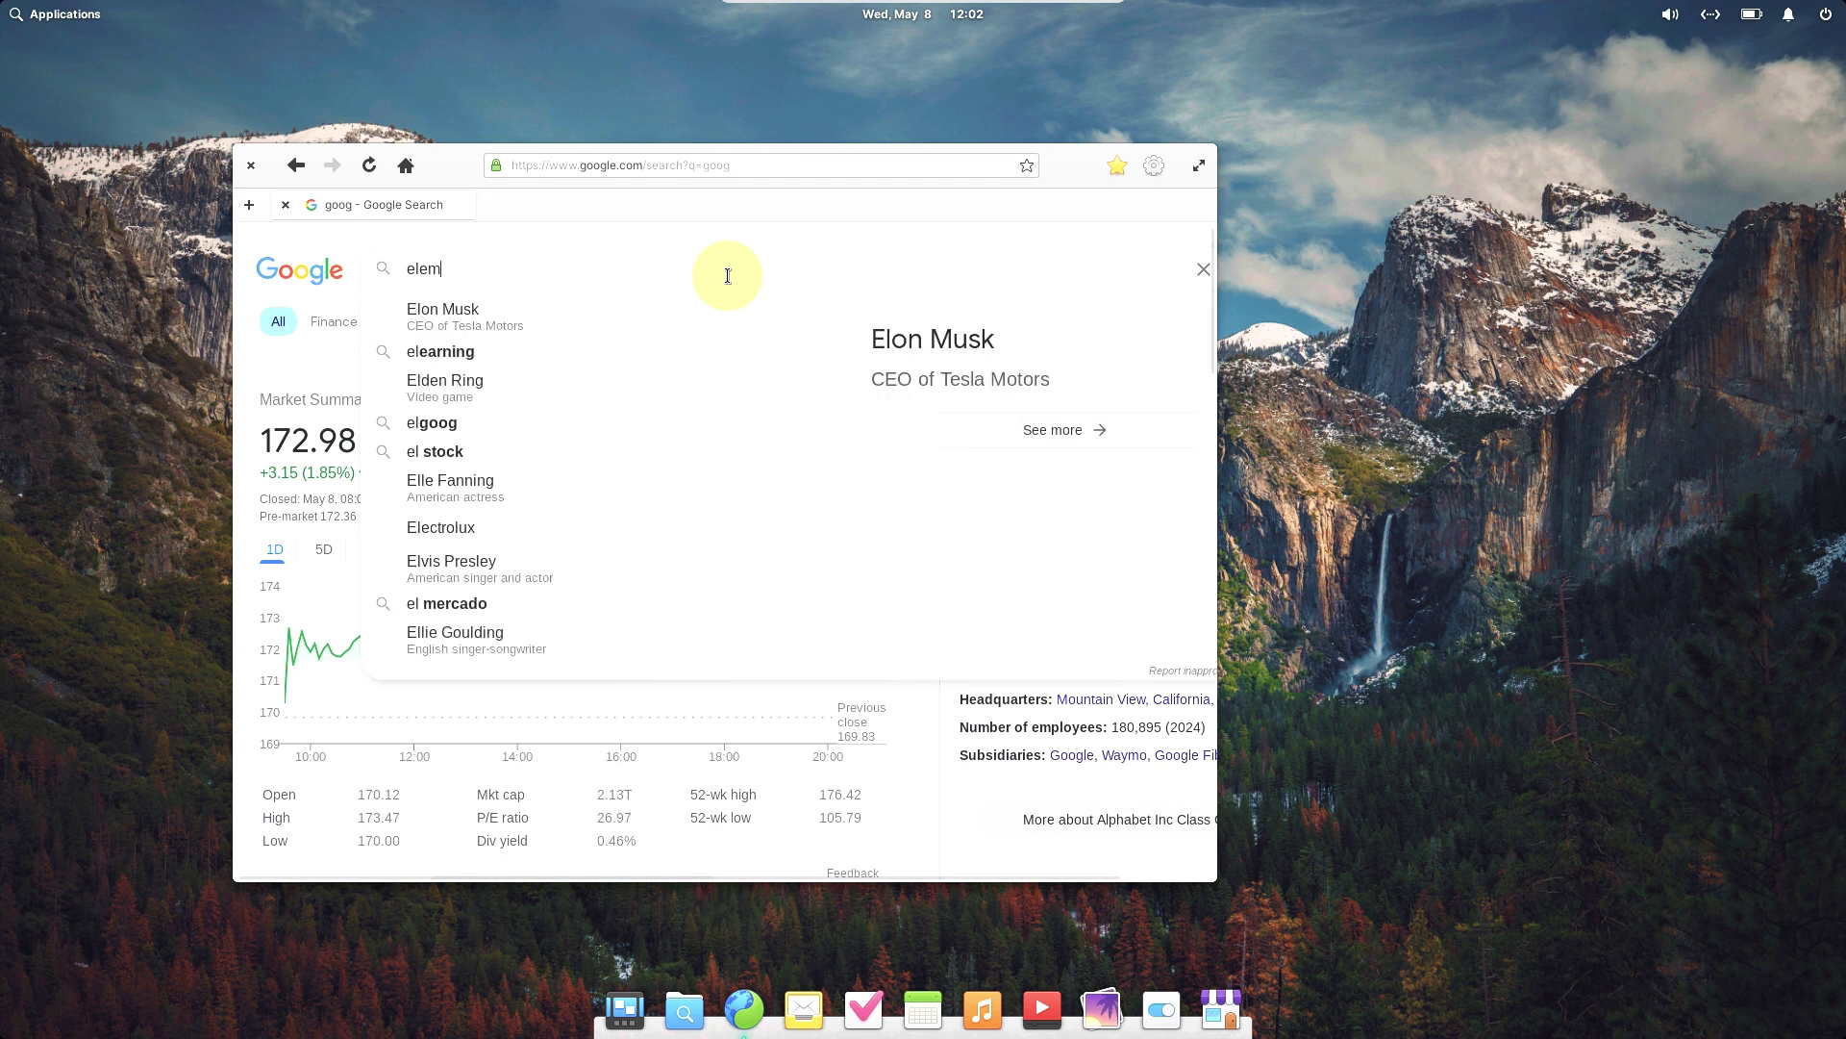
{"action": "type", "text": "entary os"}
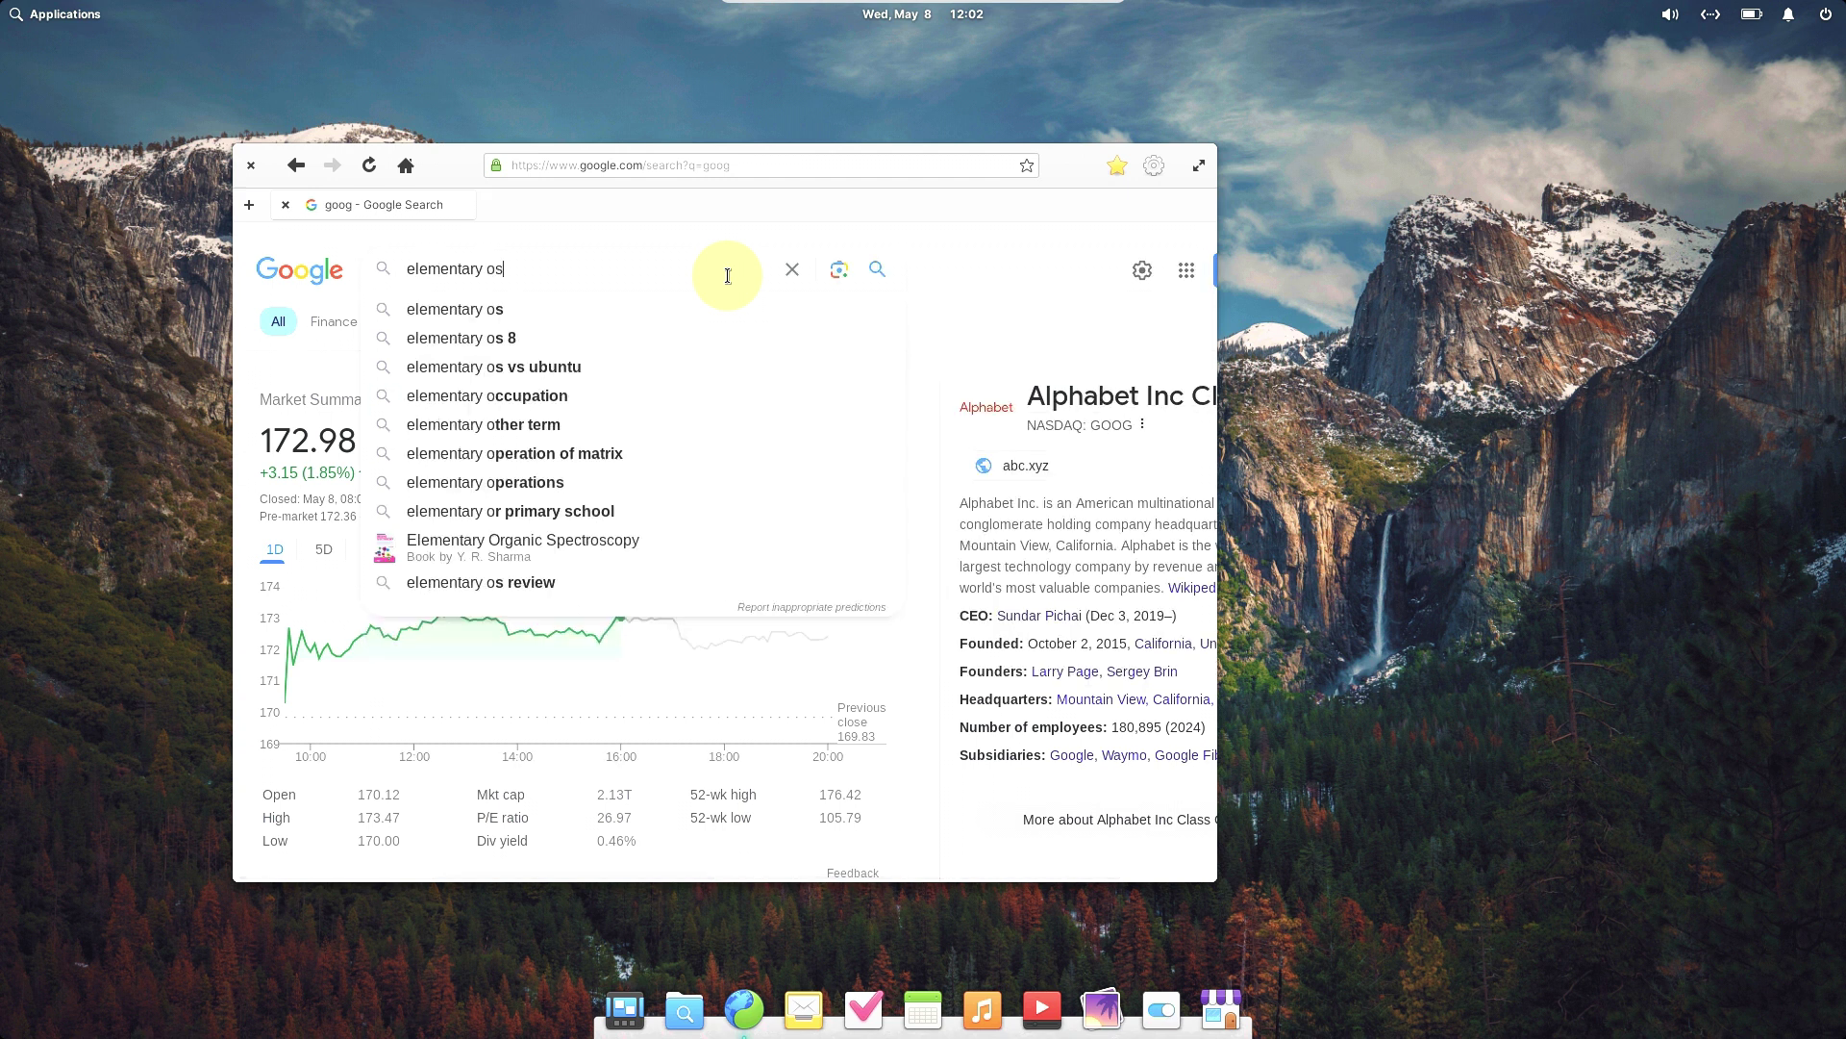
{"action": "key", "text": "Return"}
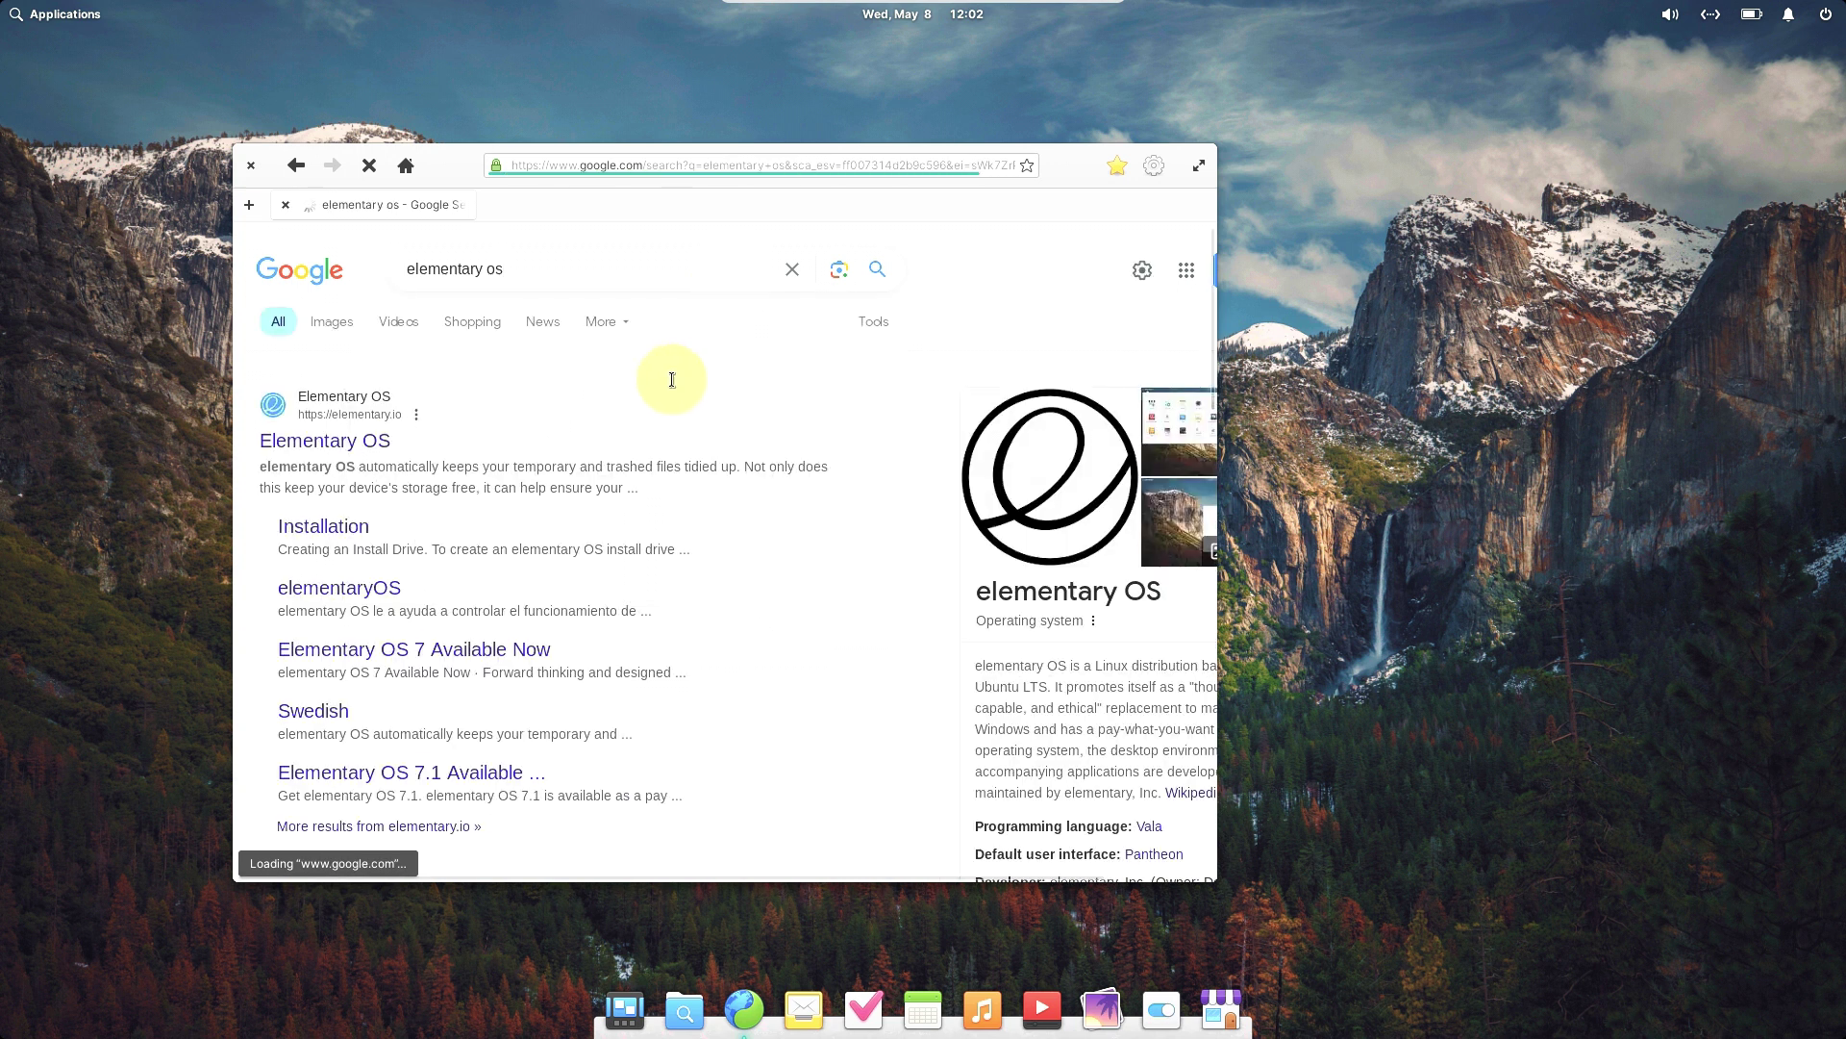
Maximize the browser and, from the elementary.io site's Blog, open the post "OS 8 Now Available in Early Access"
{"action": "left_click", "coordinate": [1199, 168]}
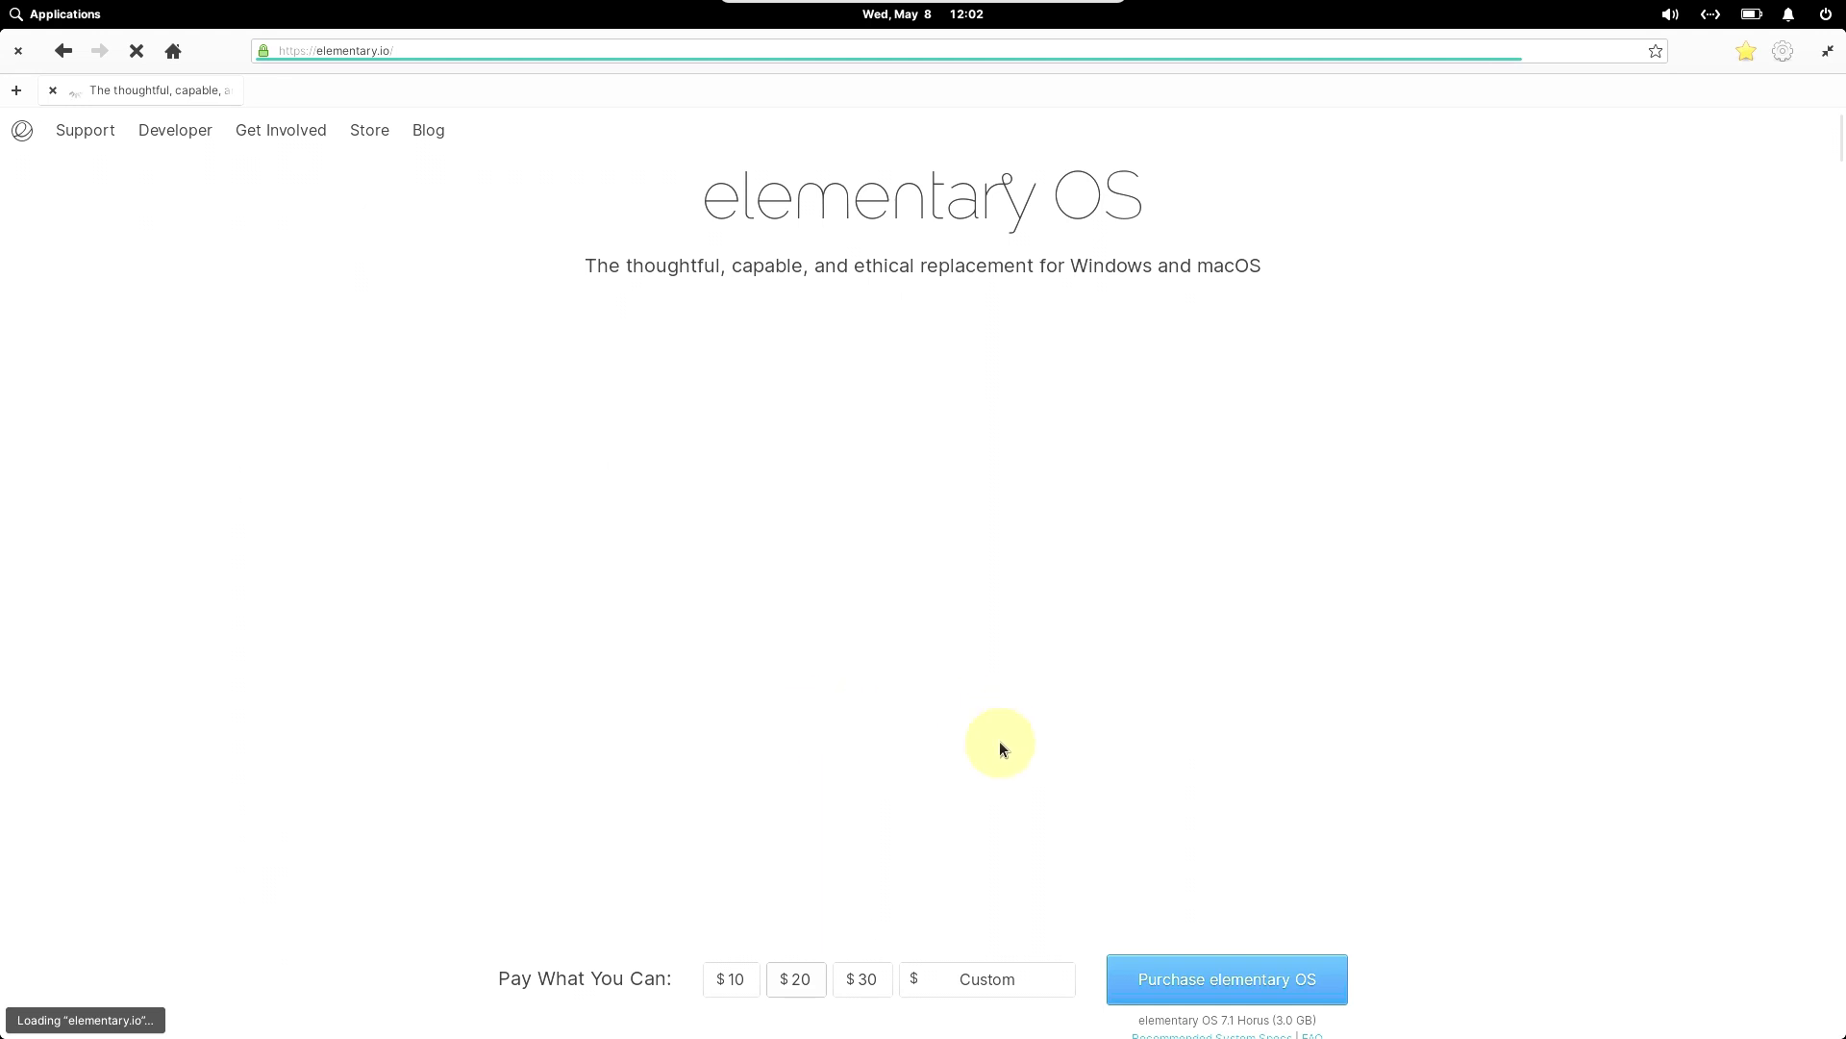
{"action": "left_click", "coordinate": [431, 135]}
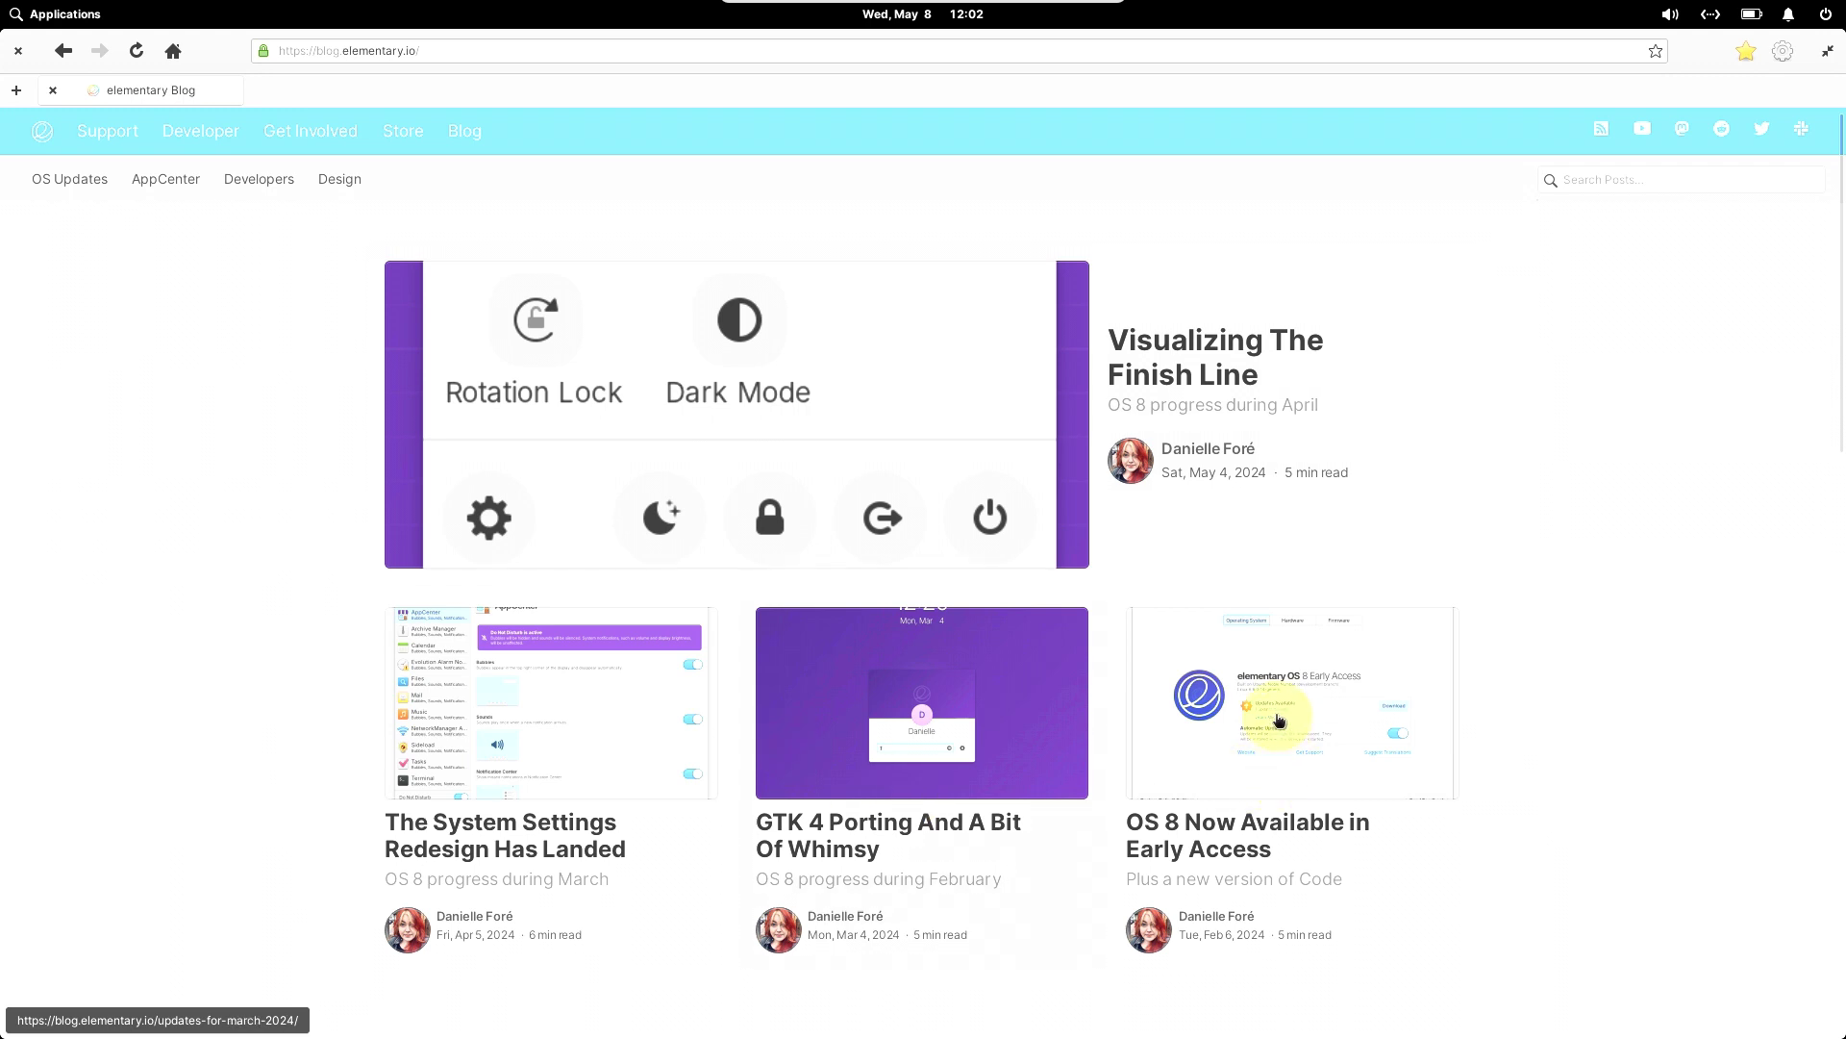
{"action": "left_click", "coordinate": [1303, 827]}
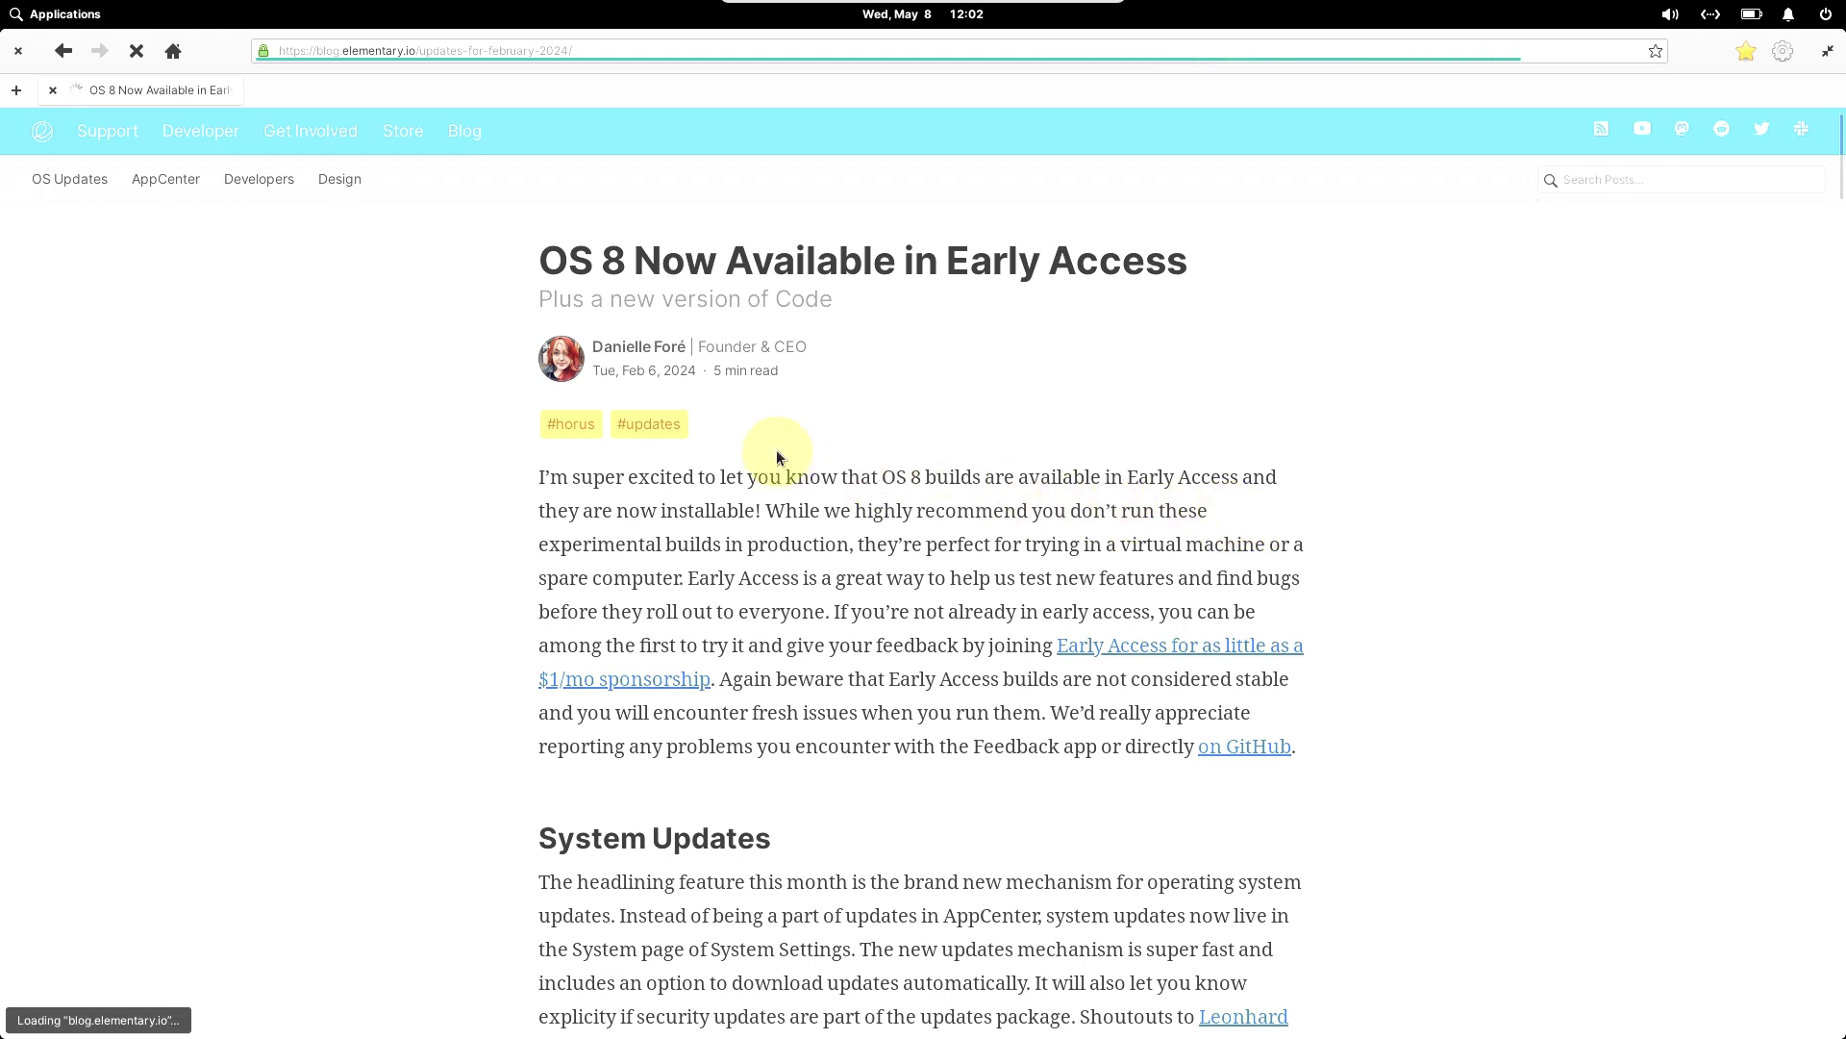
Read through the OS 8 Early Access post, from System Updates, System Settings and Window Manager to Updates for OS 7 and Thank You
{"action": "scroll", "coordinate": [777, 452], "scroll_direction": "down", "scroll_amount": 3}
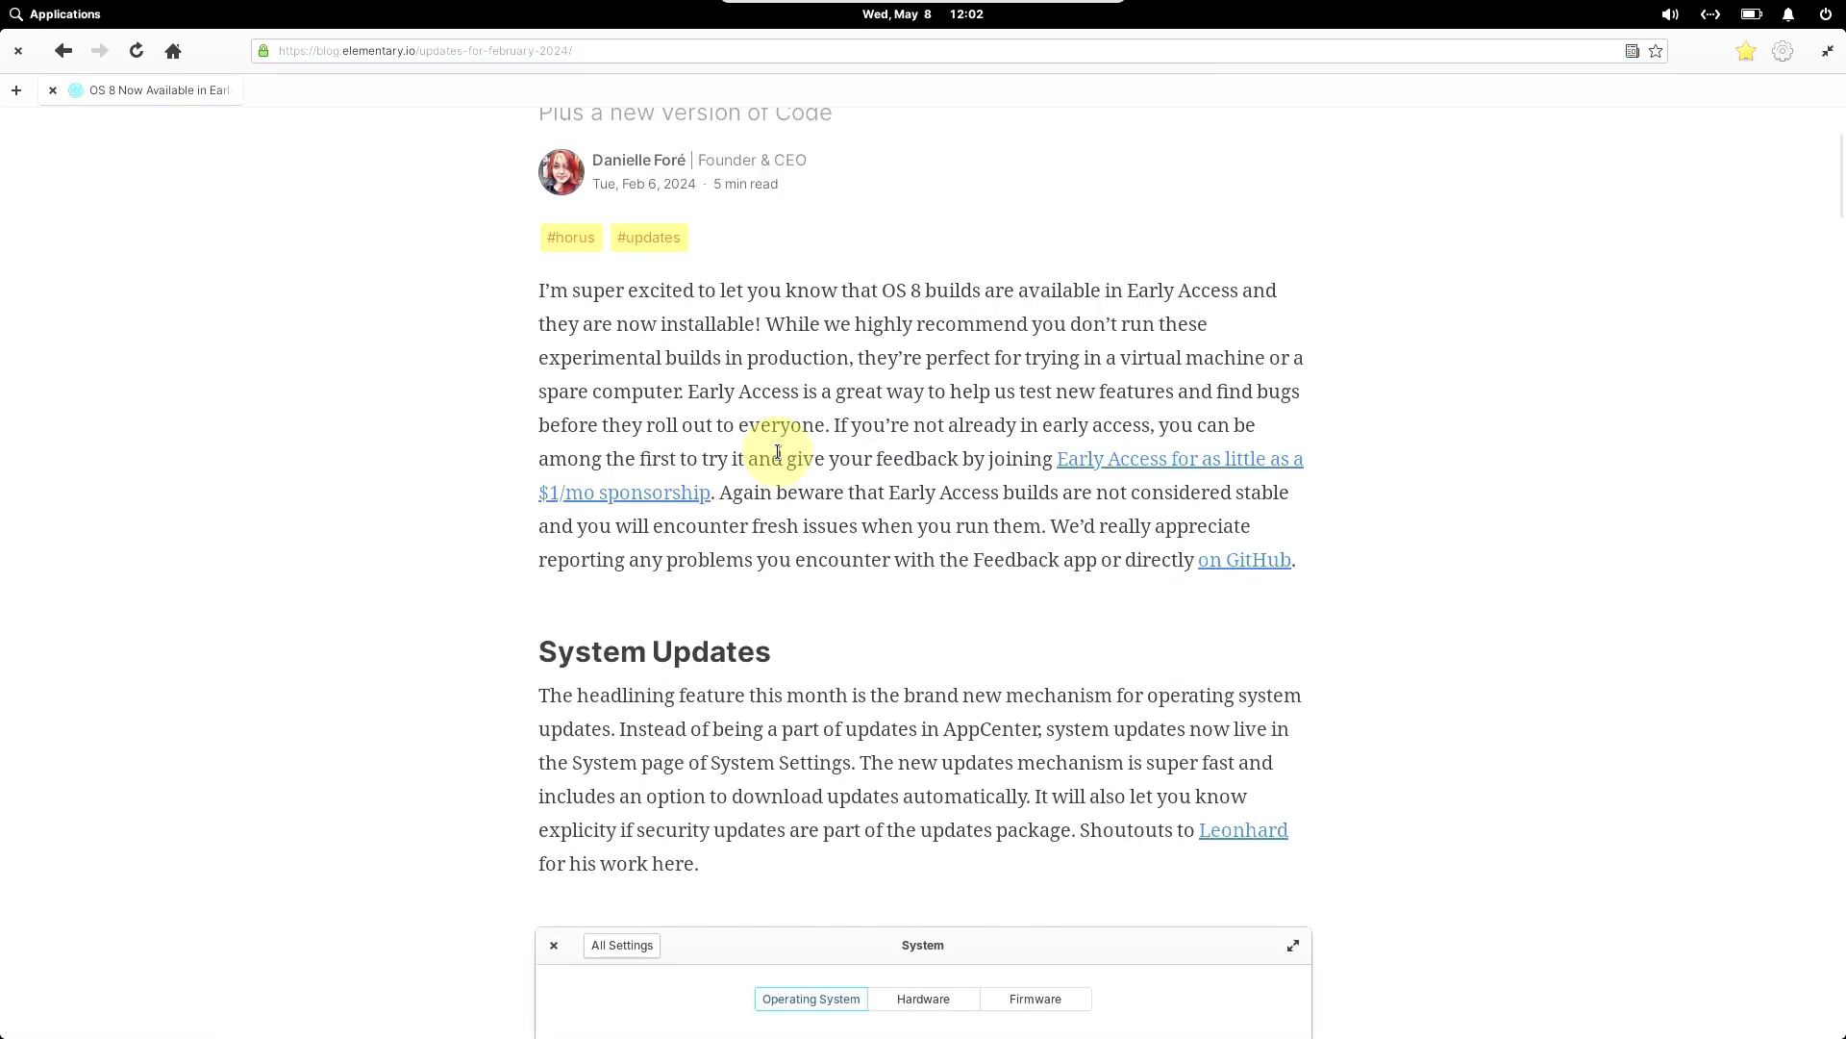
{"action": "scroll", "coordinate": [777, 452], "scroll_direction": "down", "scroll_amount": 3}
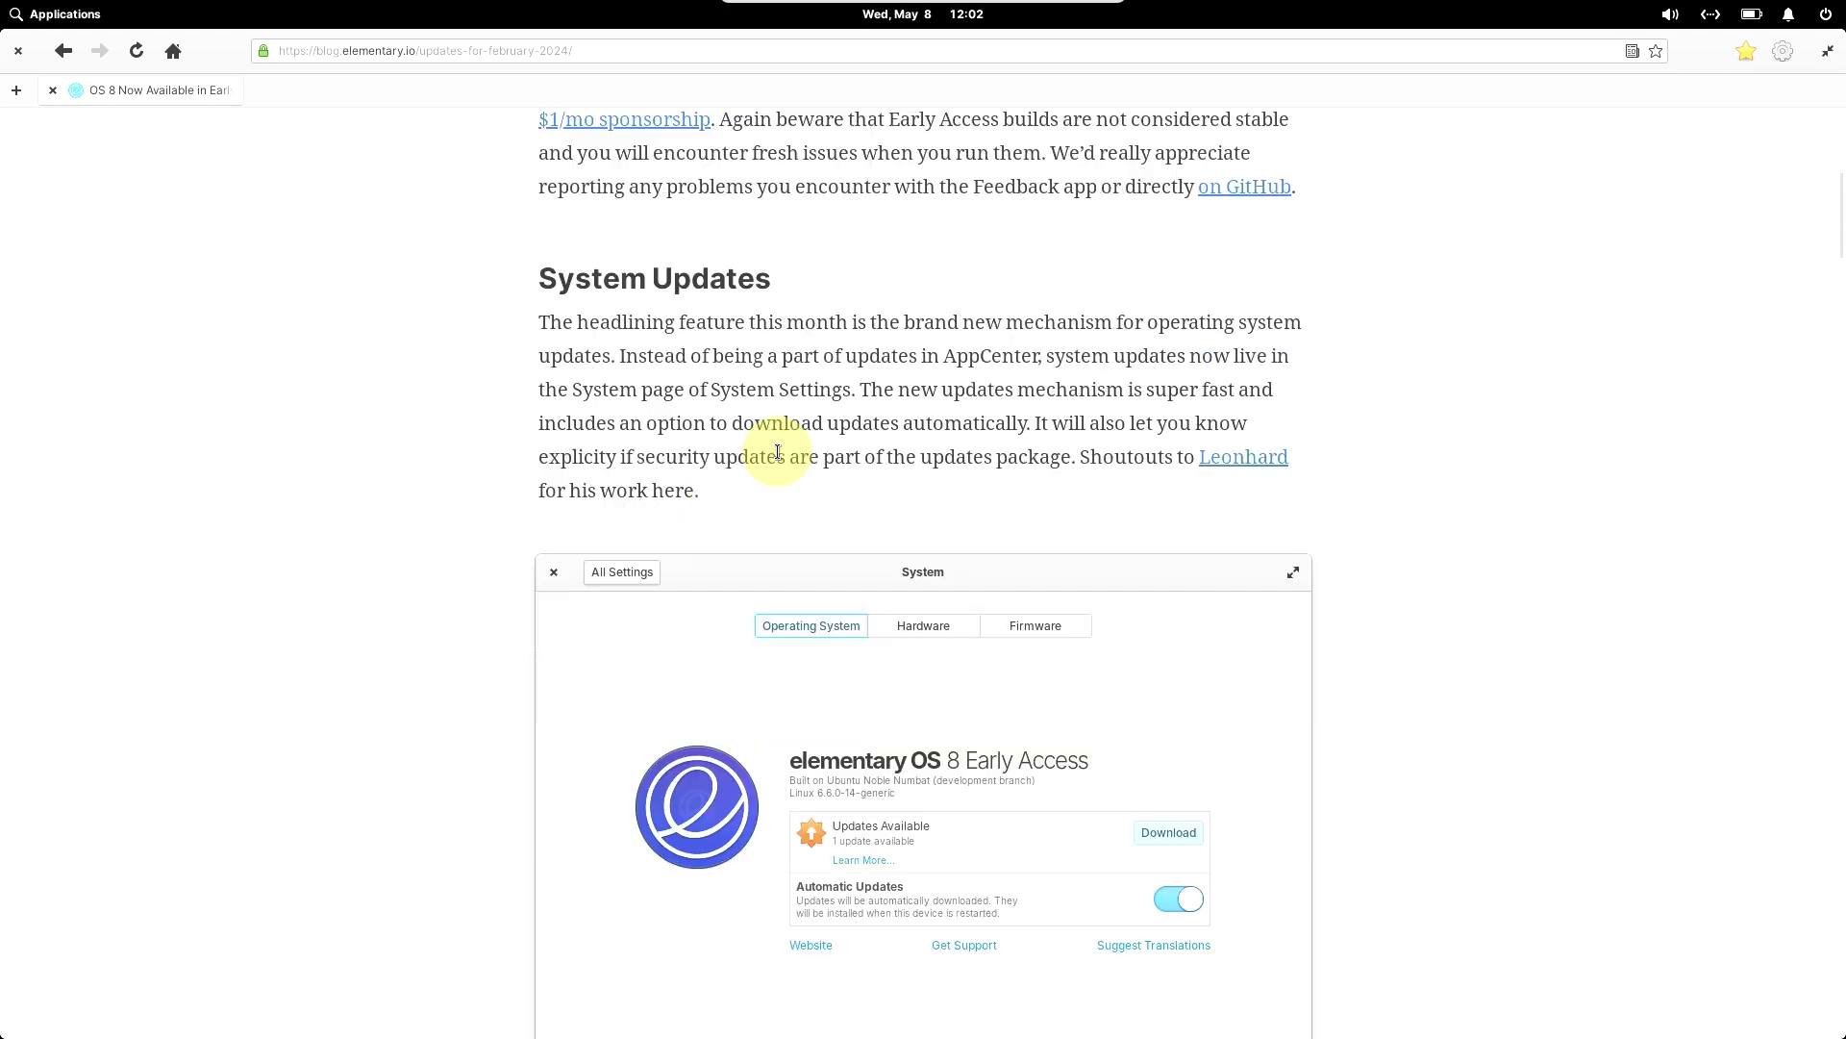
{"action": "scroll", "coordinate": [777, 452], "scroll_direction": "down", "scroll_amount": 2}
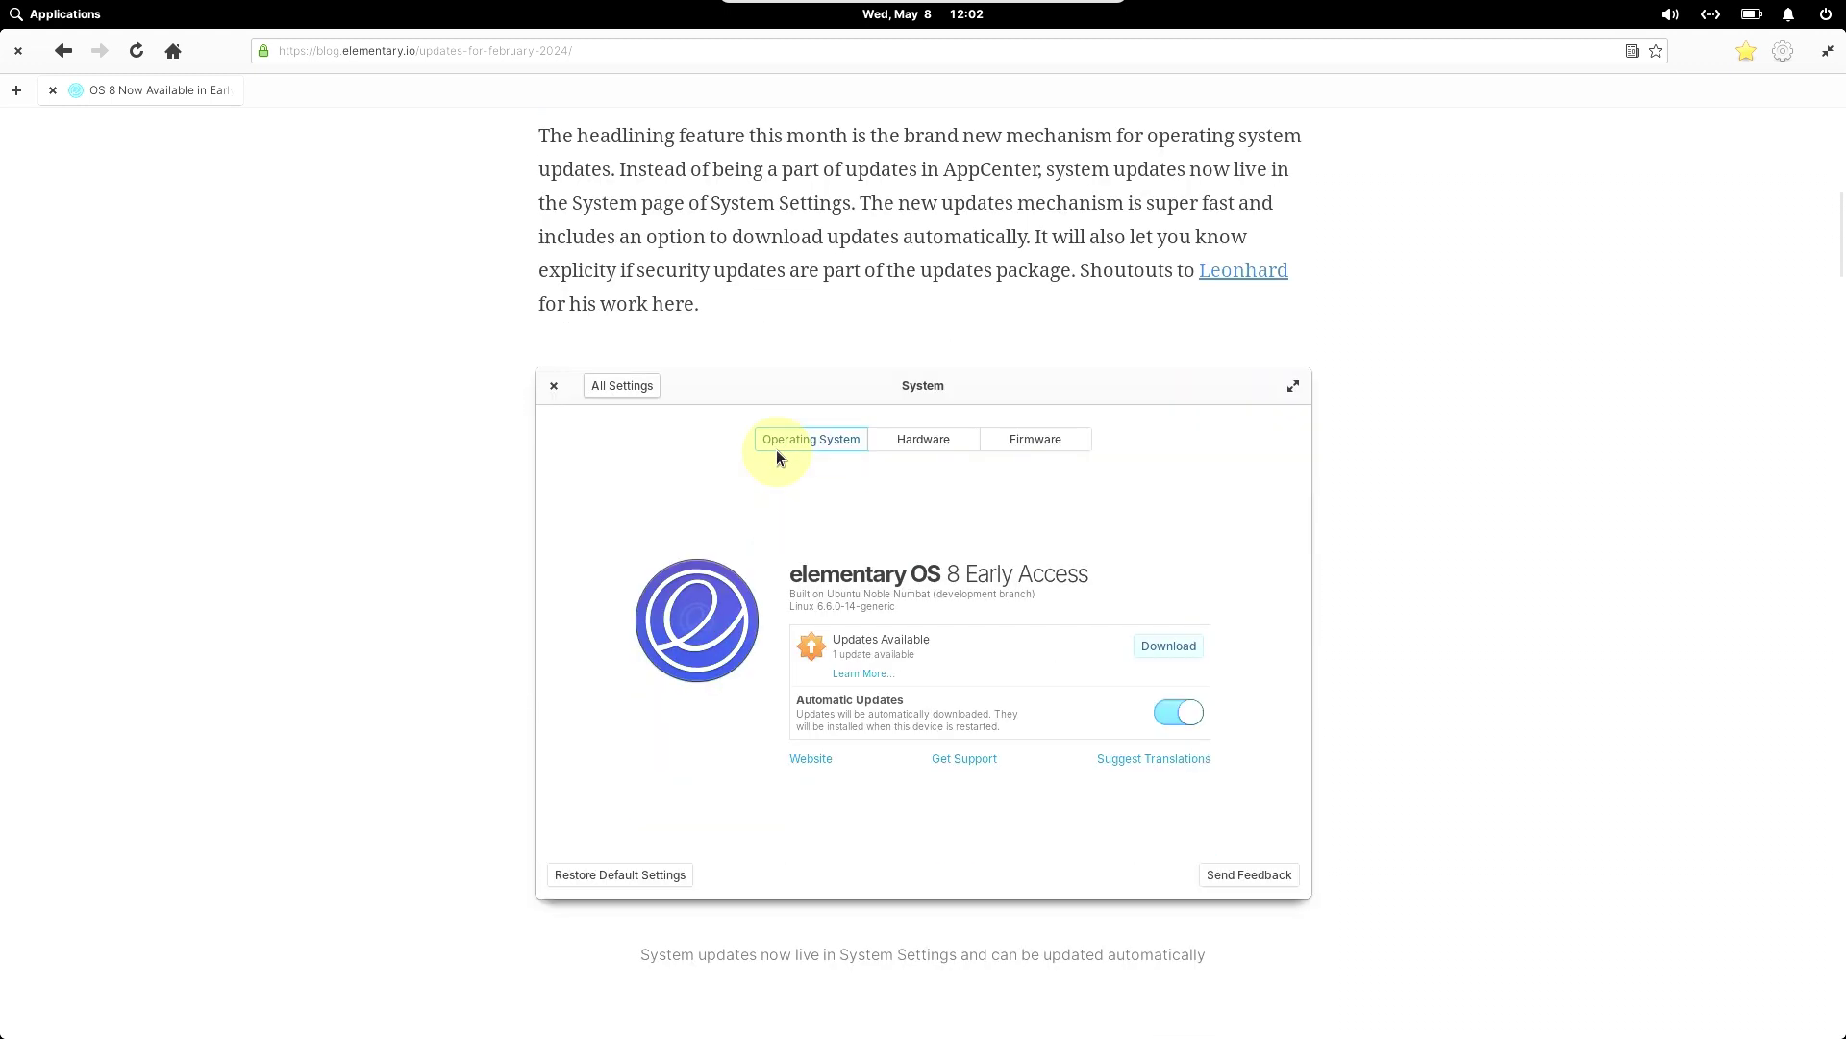
{"action": "scroll", "coordinate": [776, 448], "scroll_direction": "down", "scroll_amount": 3}
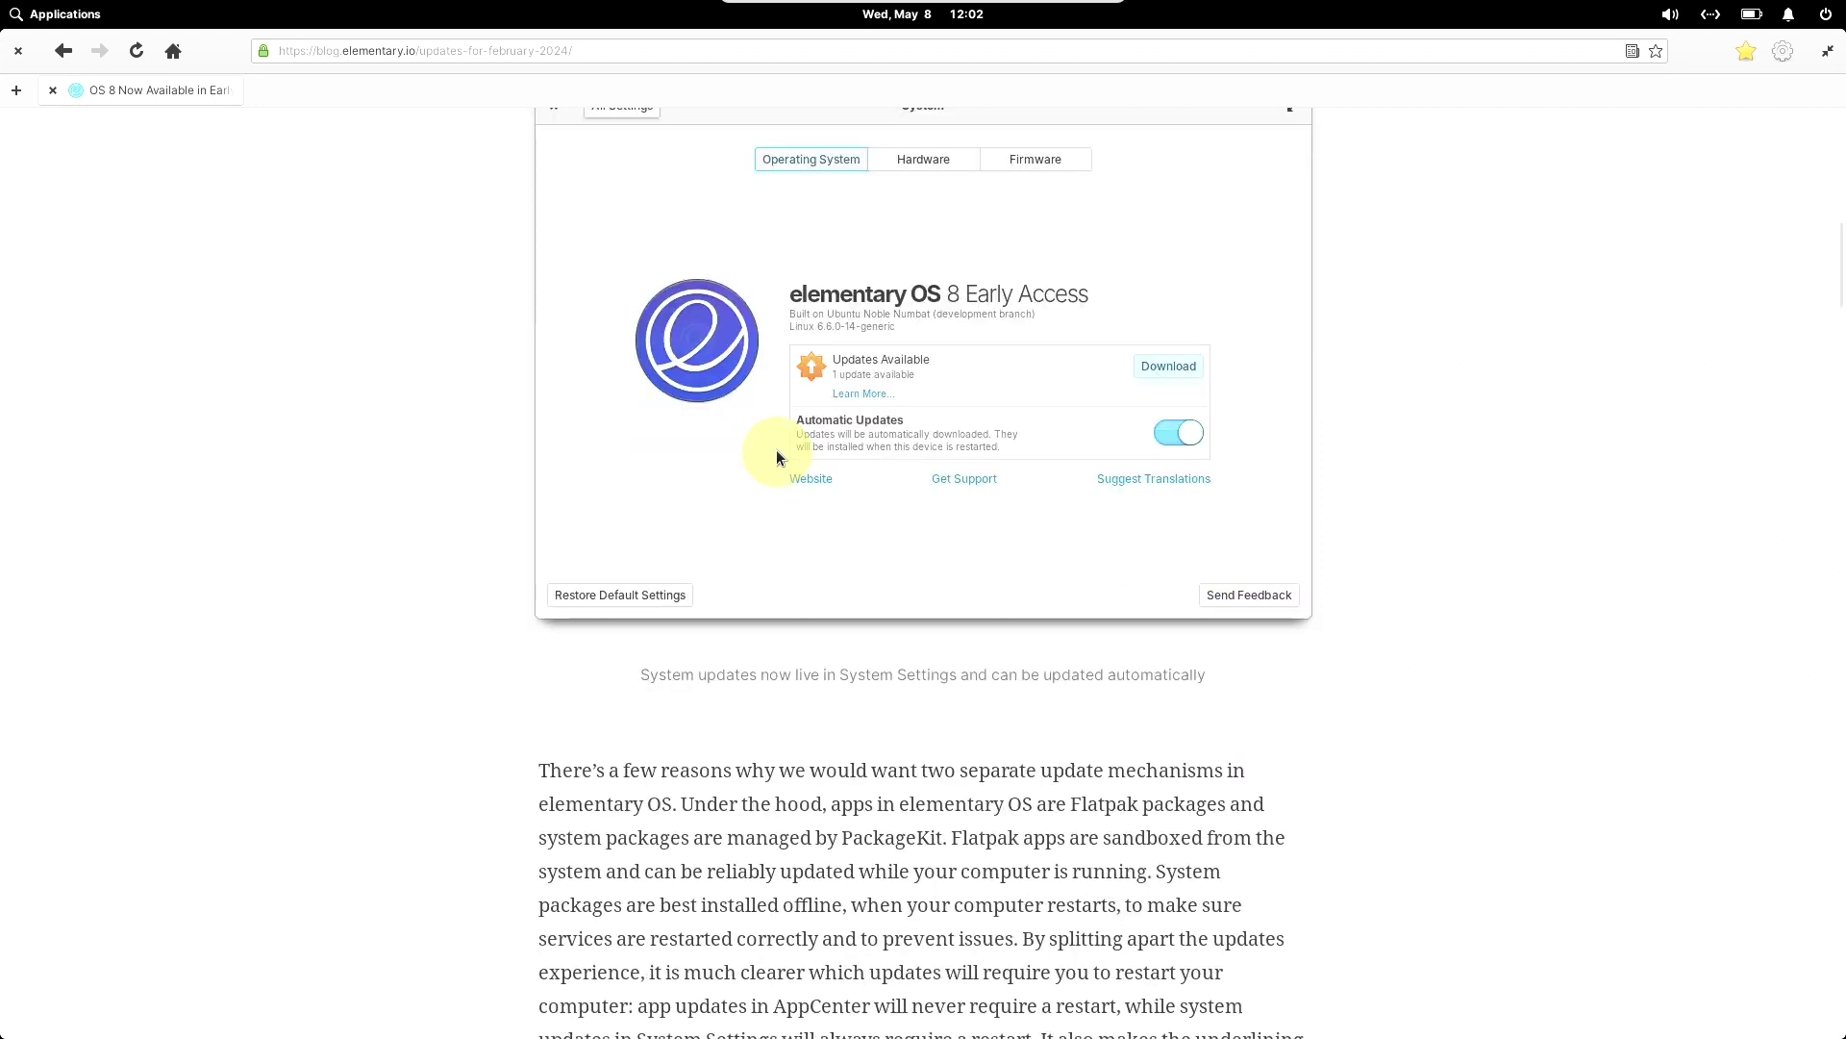
{"action": "scroll", "coordinate": [776, 454], "scroll_direction": "down", "scroll_amount": 3}
{"action": "scroll", "coordinate": [776, 452], "scroll_direction": "down", "scroll_amount": 1}
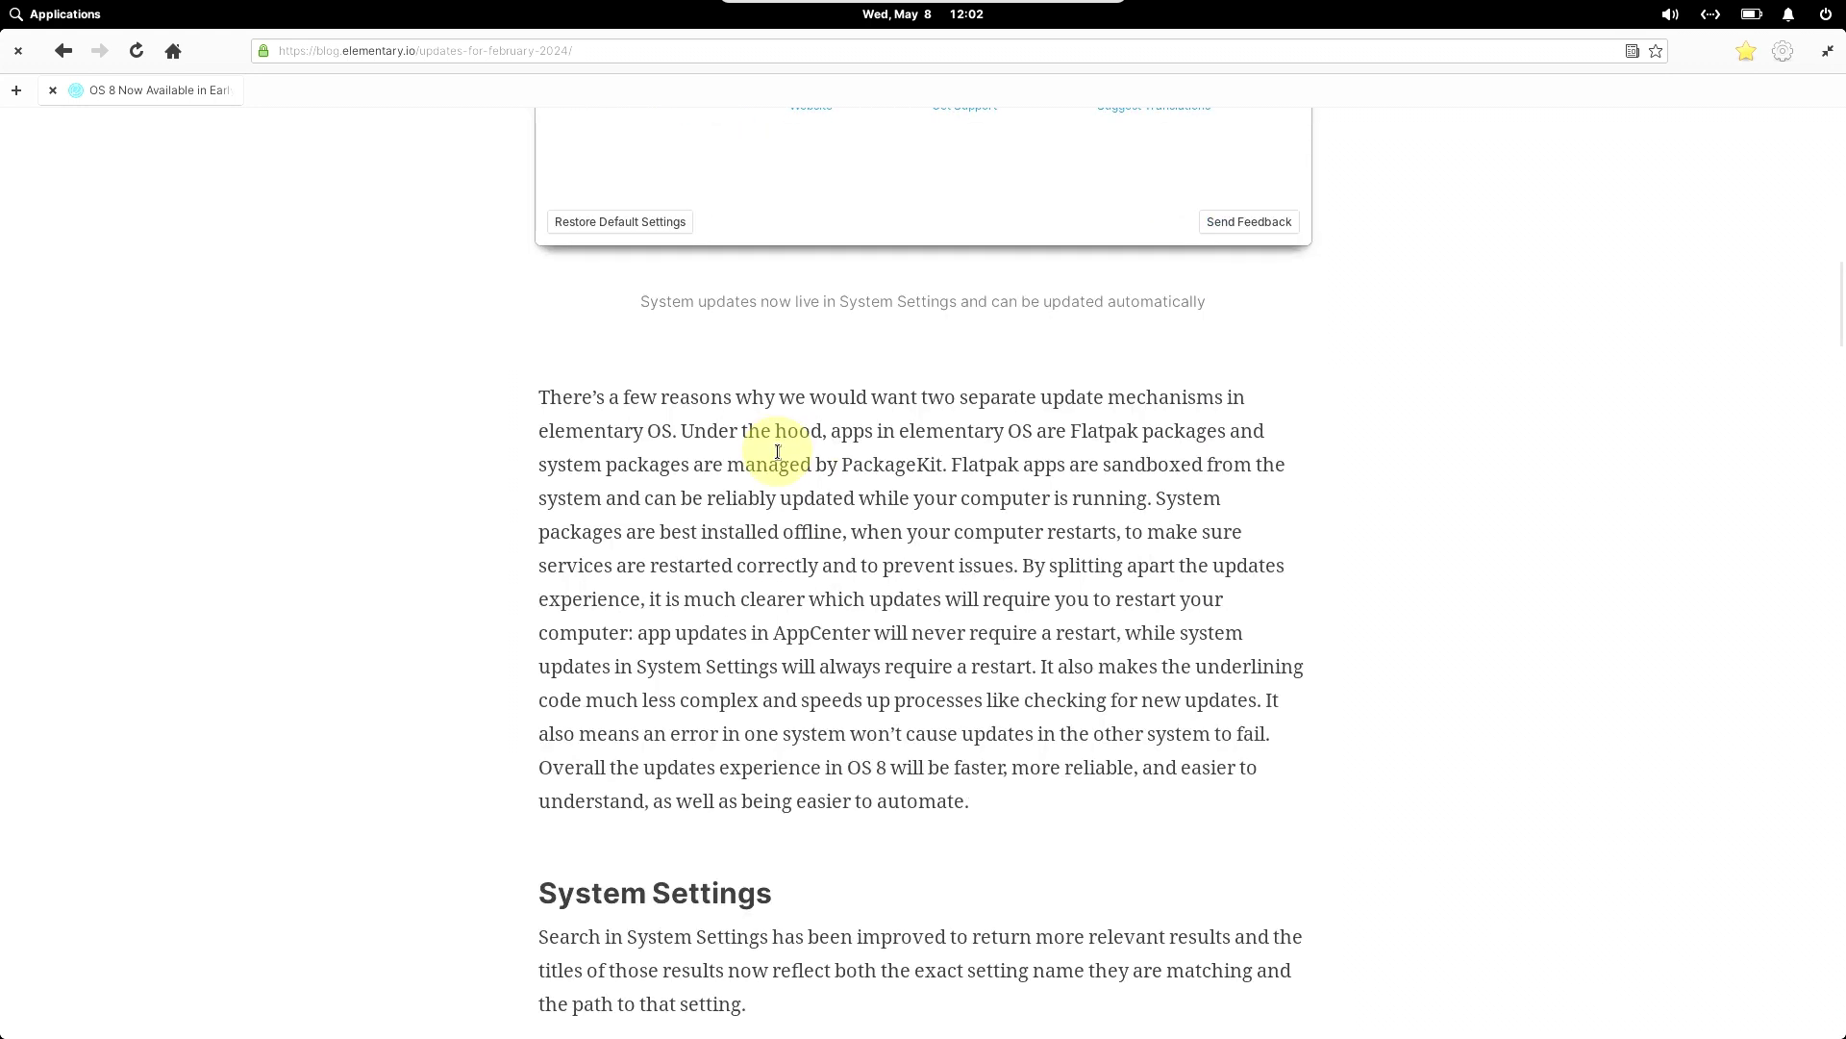
{"action": "scroll", "coordinate": [778, 452], "scroll_direction": "down", "scroll_amount": 4}
{"action": "scroll", "coordinate": [776, 454], "scroll_direction": "down", "scroll_amount": 5}
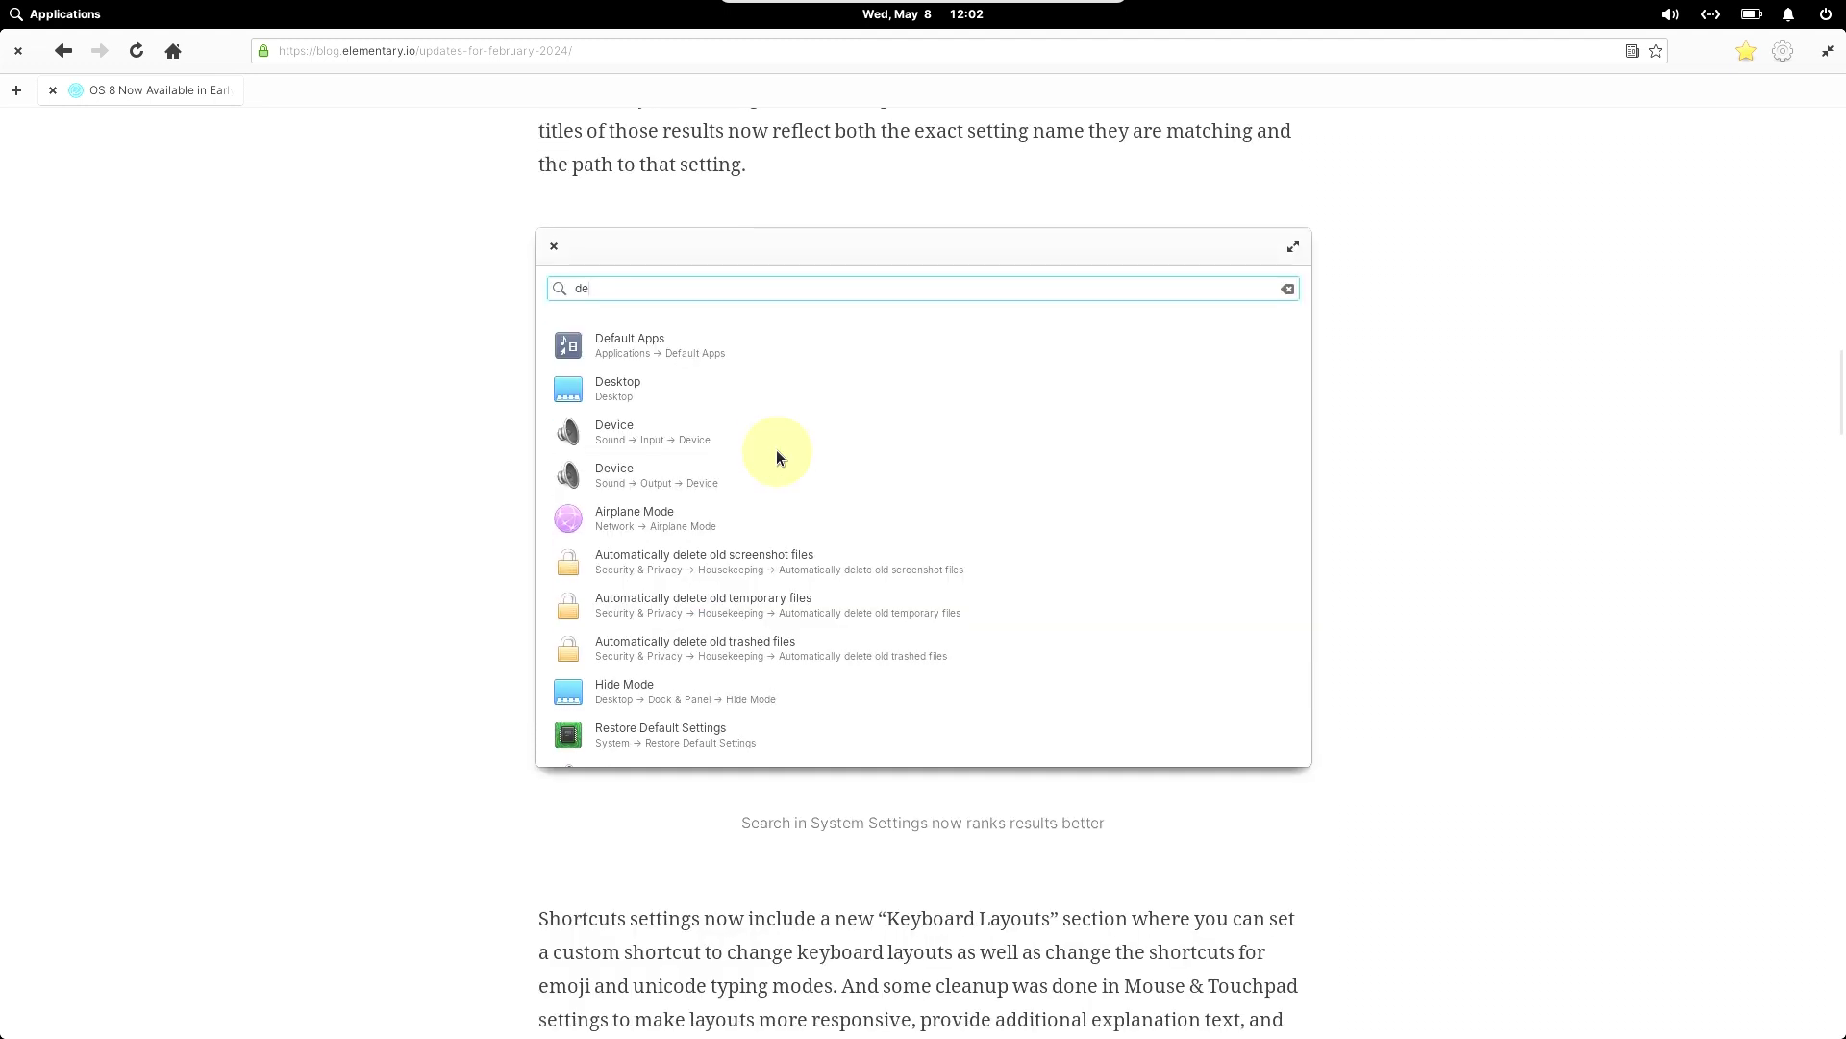
{"action": "scroll", "coordinate": [776, 454], "scroll_direction": "down", "scroll_amount": 3}
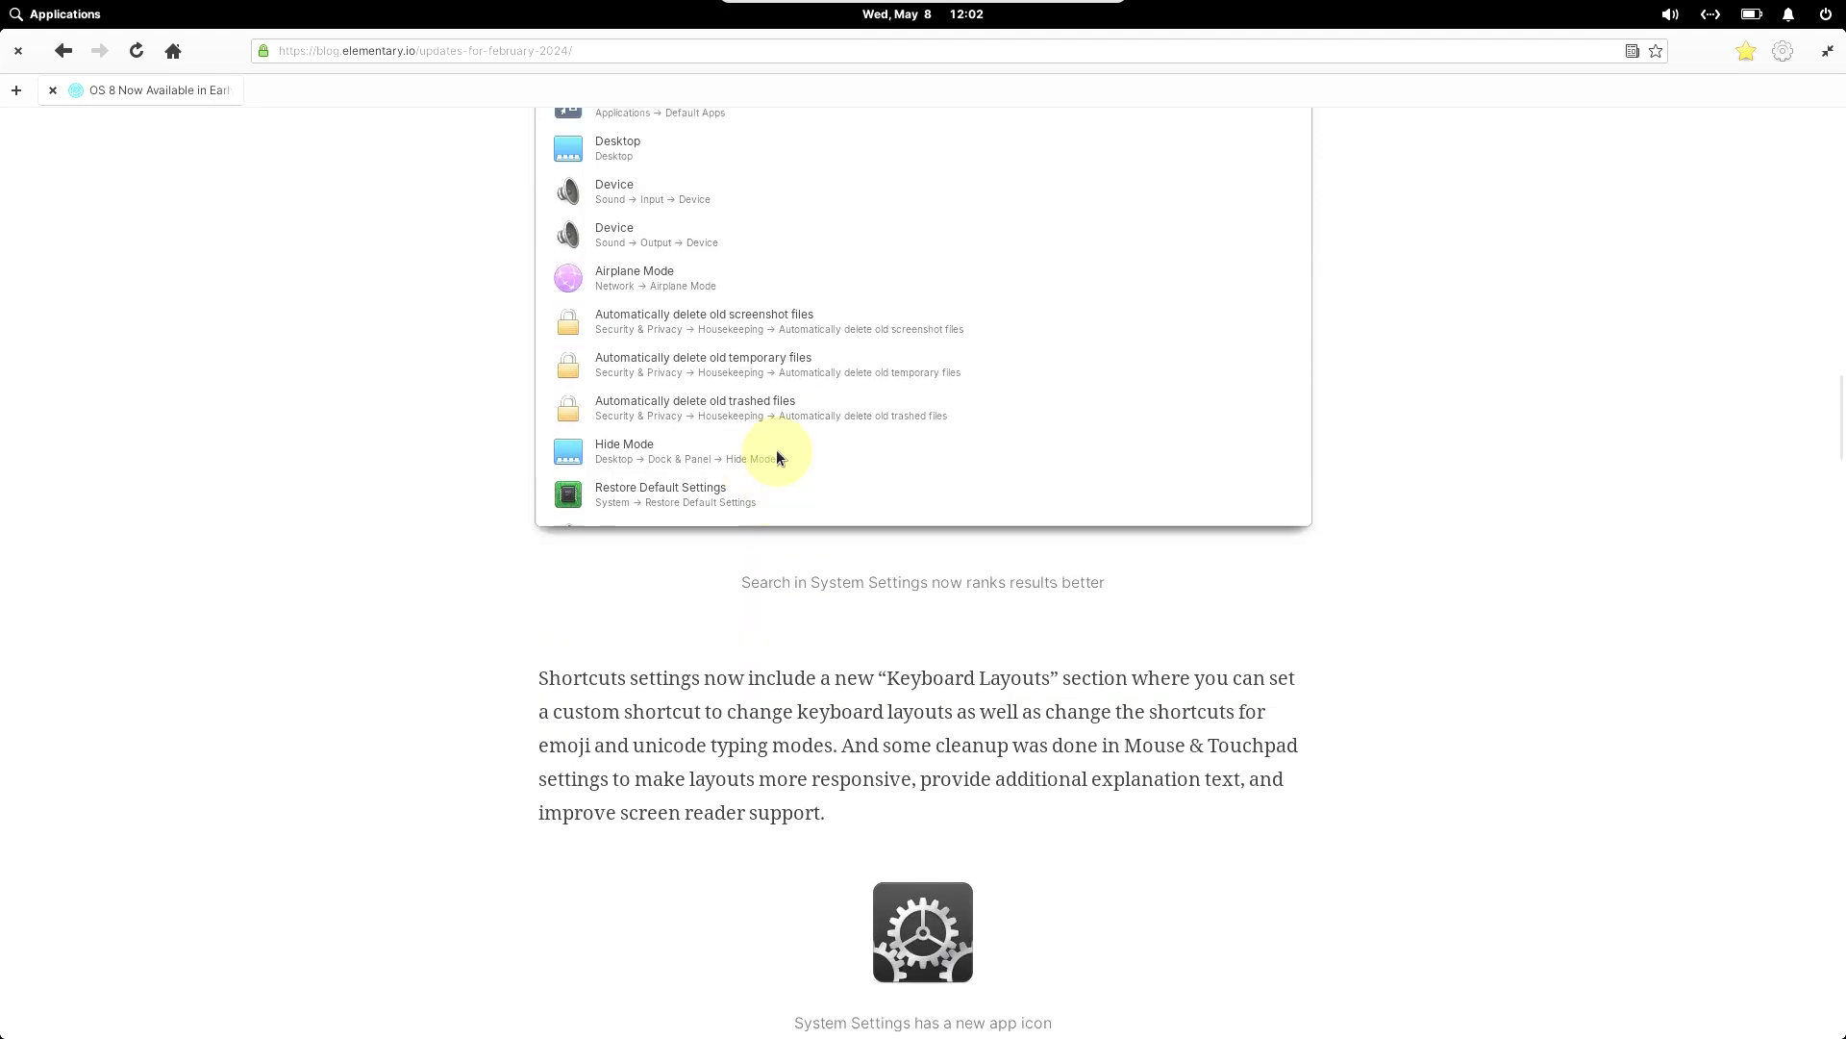
{"action": "scroll", "coordinate": [778, 454], "scroll_direction": "down", "scroll_amount": 2}
{"action": "scroll", "coordinate": [778, 452], "scroll_direction": "down", "scroll_amount": 1}
{"action": "scroll", "coordinate": [778, 452], "scroll_direction": "up", "scroll_amount": 2}
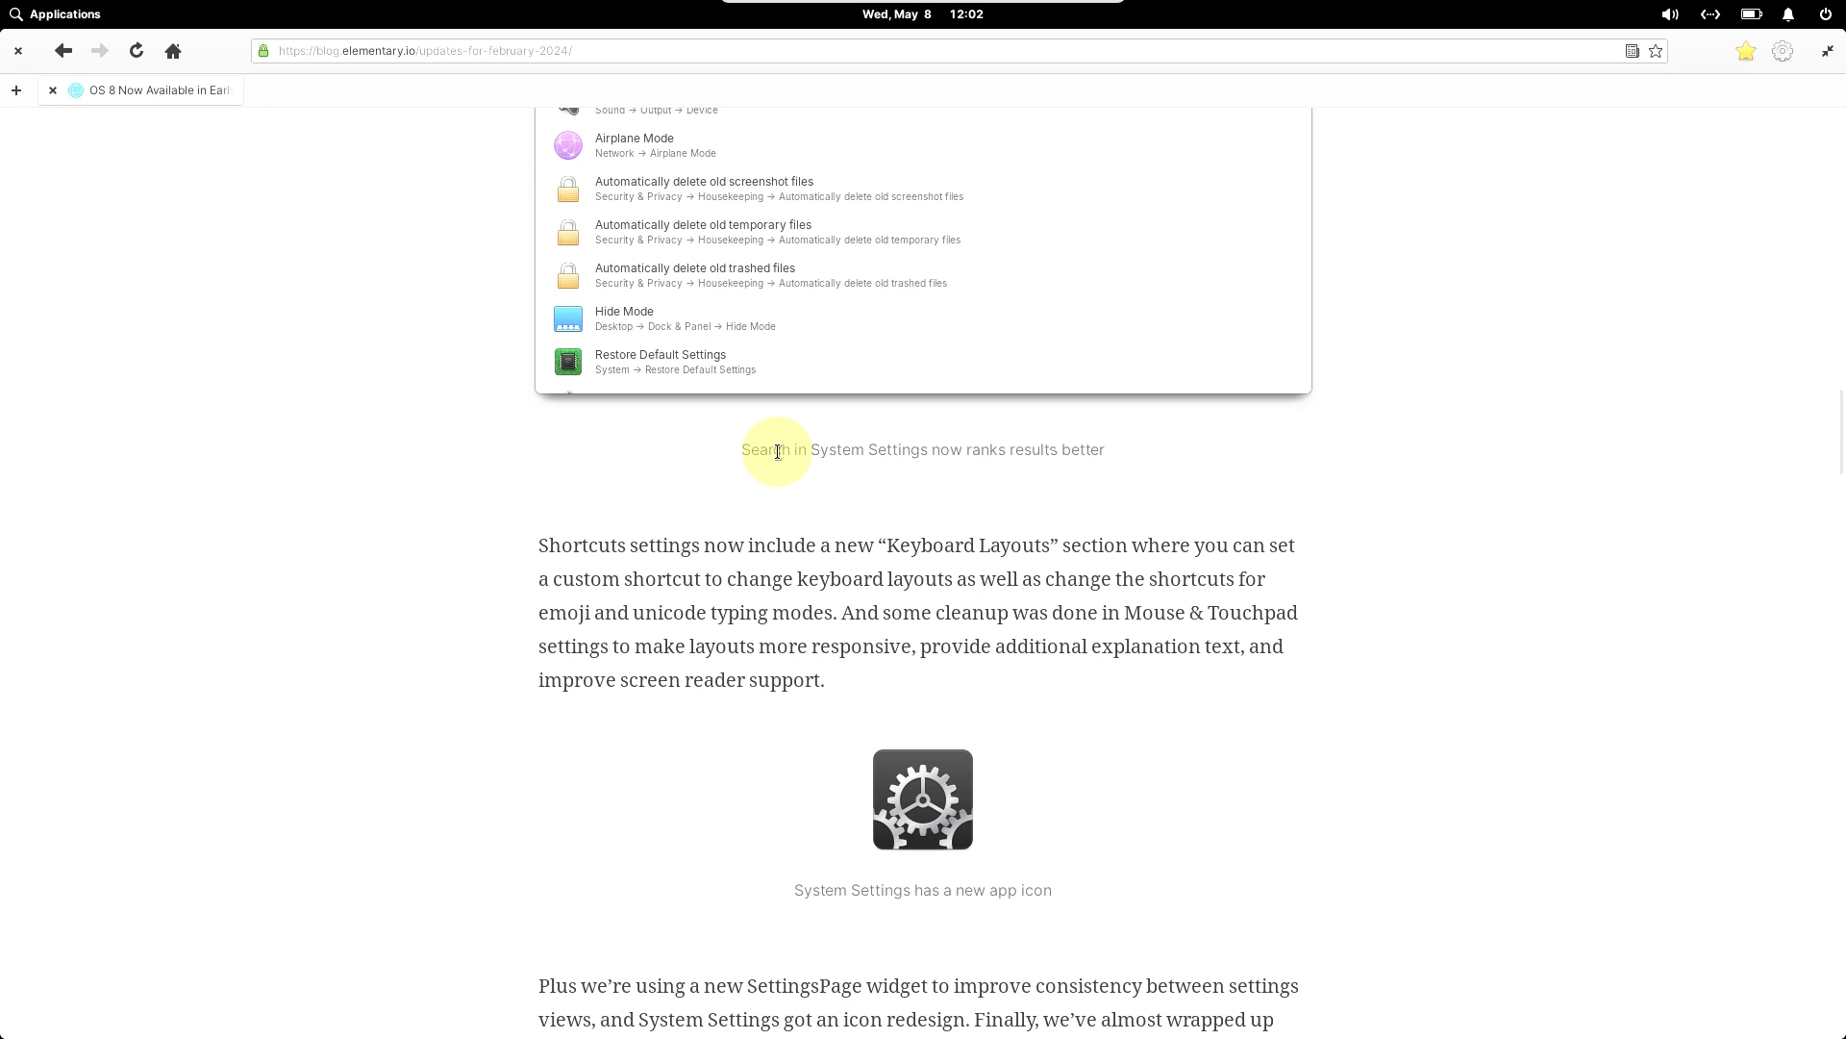
{"action": "scroll", "coordinate": [778, 452], "scroll_direction": "down", "scroll_amount": 1}
{"action": "scroll", "coordinate": [778, 452], "scroll_direction": "down", "scroll_amount": 4}
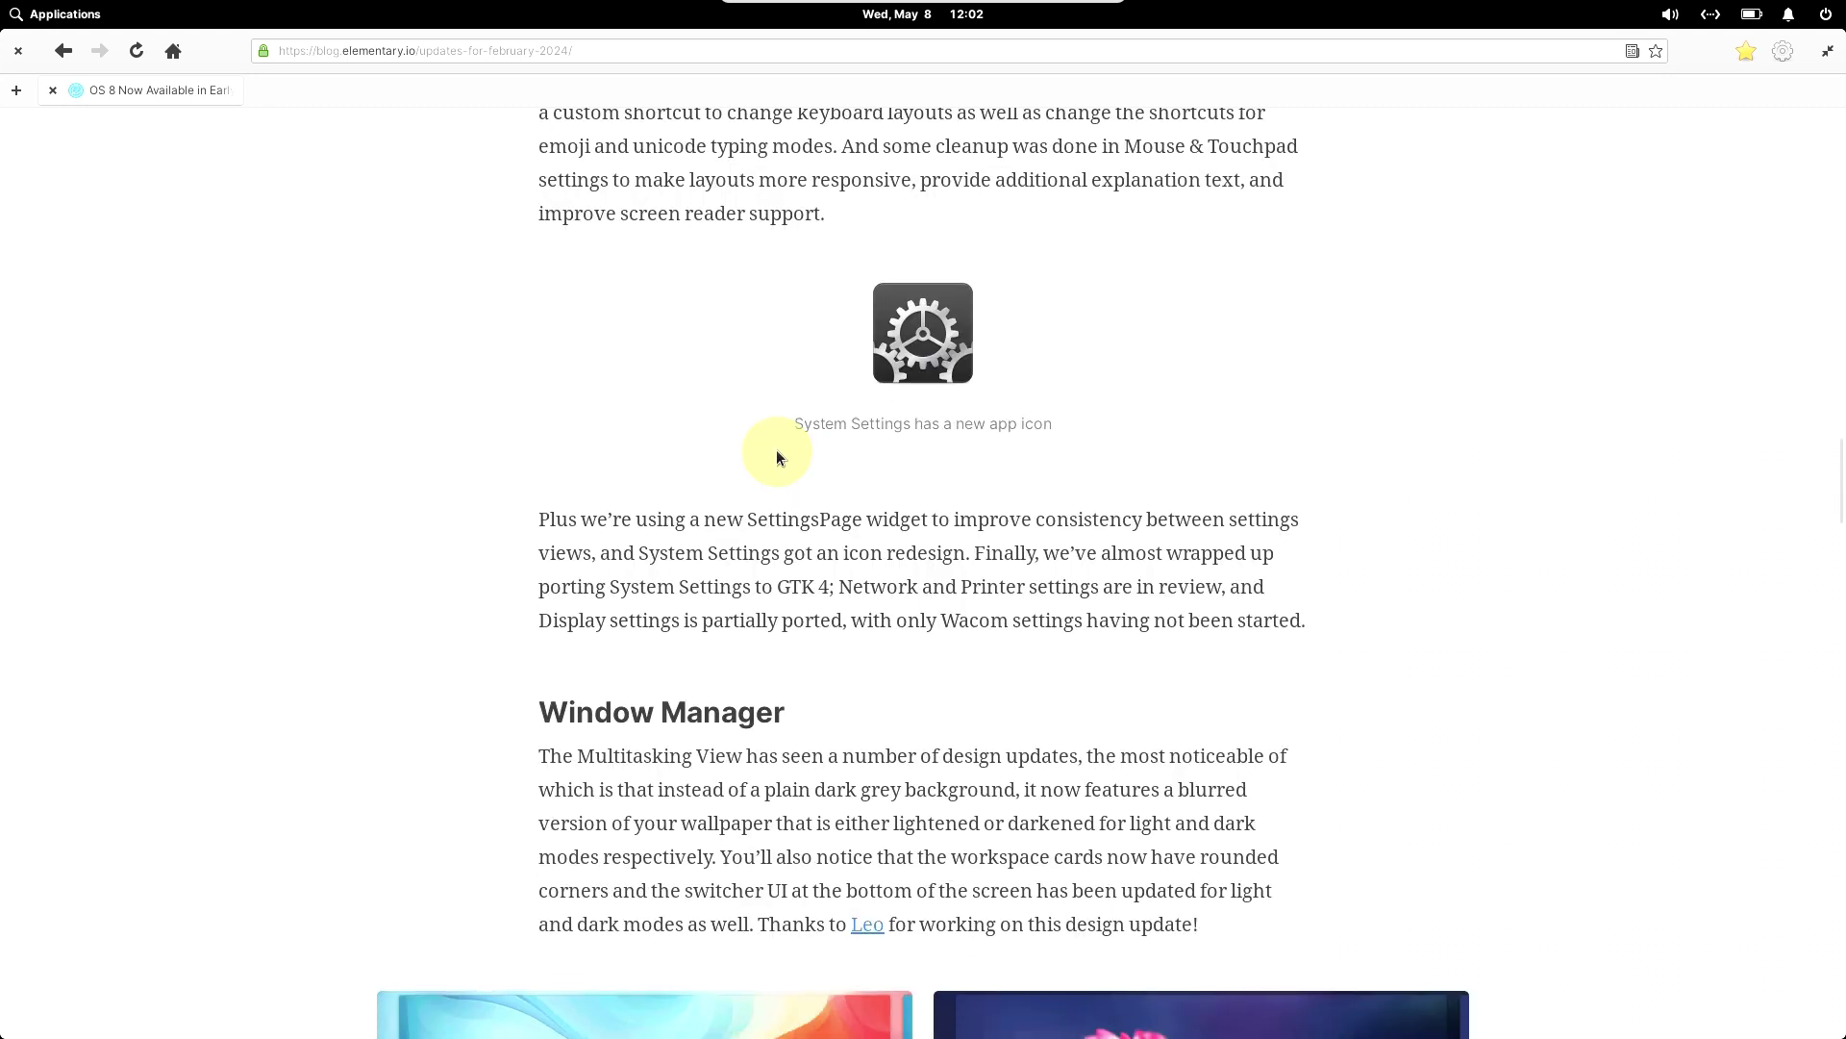
{"action": "scroll", "coordinate": [778, 453], "scroll_direction": "down", "scroll_amount": 2}
{"action": "scroll", "coordinate": [776, 457], "scroll_direction": "down", "scroll_amount": 4}
{"action": "scroll", "coordinate": [778, 452], "scroll_direction": "up", "scroll_amount": 1}
{"action": "scroll", "coordinate": [778, 452], "scroll_direction": "down", "scroll_amount": 1}
{"action": "scroll", "coordinate": [778, 452], "scroll_direction": "down", "scroll_amount": 1}
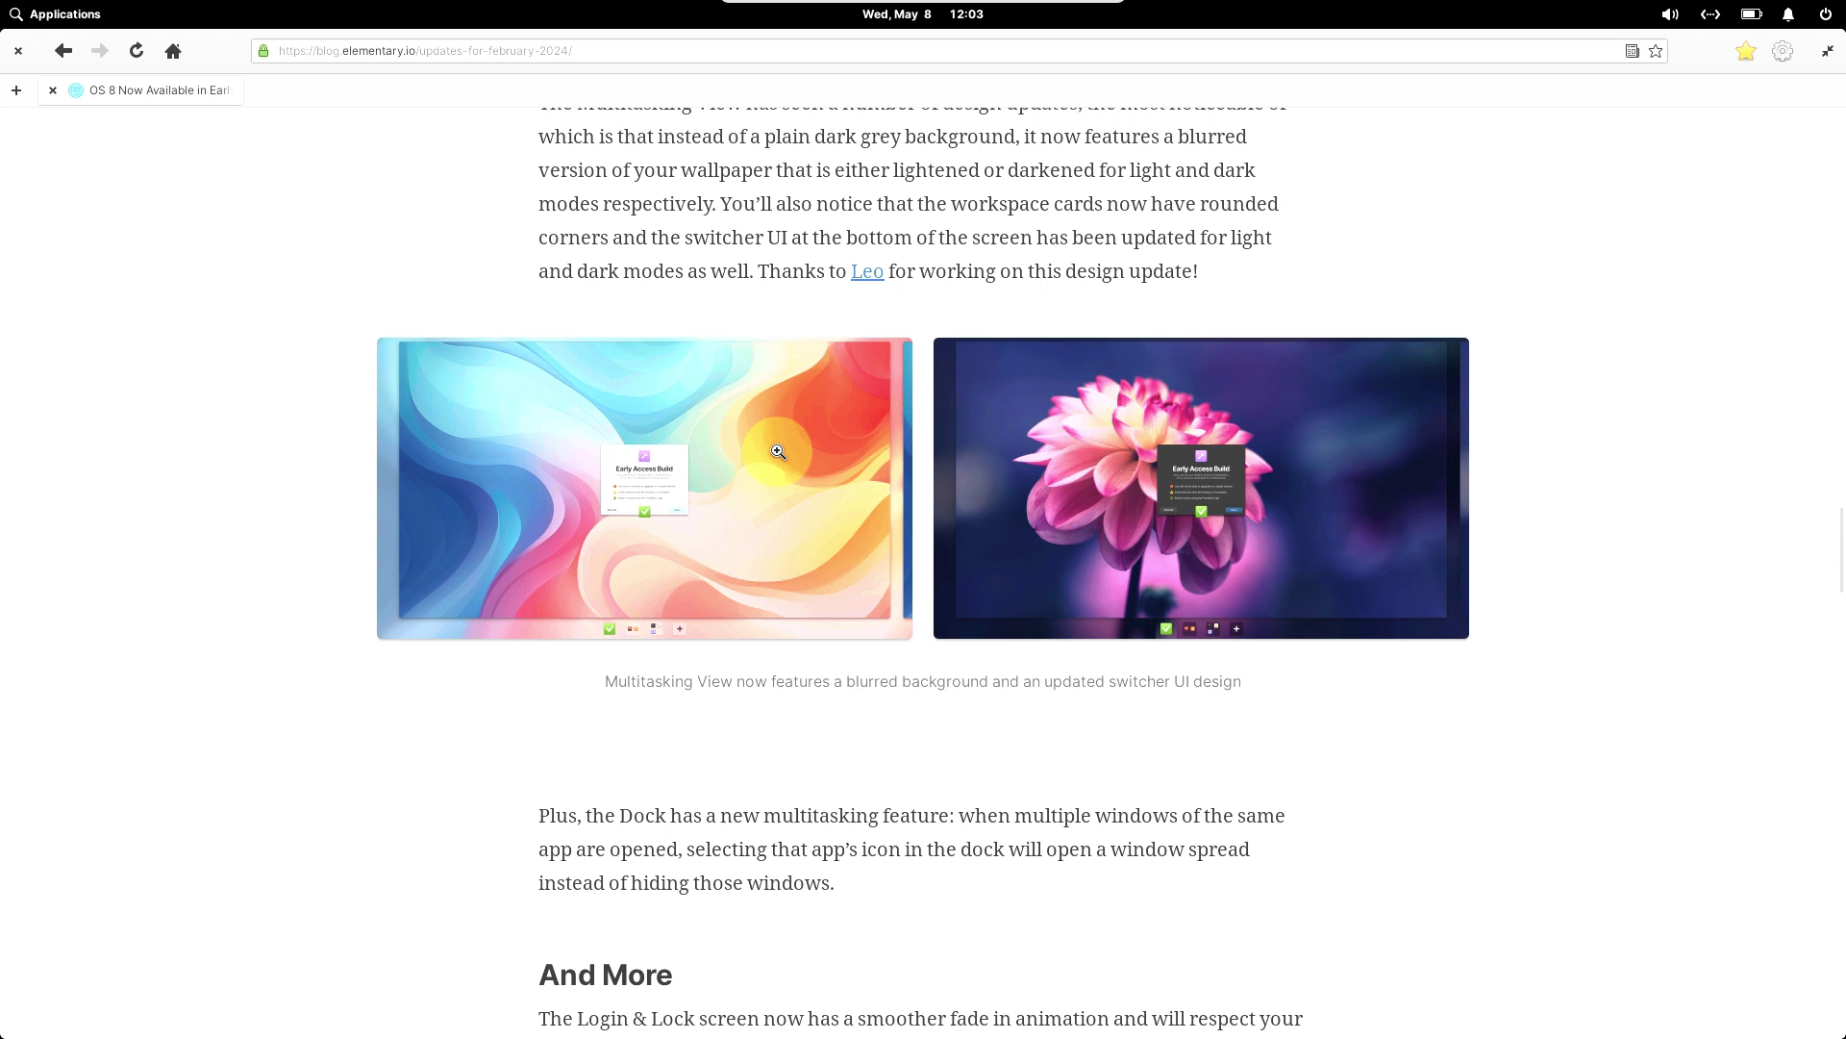
{"action": "scroll", "coordinate": [778, 452], "scroll_direction": "down", "scroll_amount": 6}
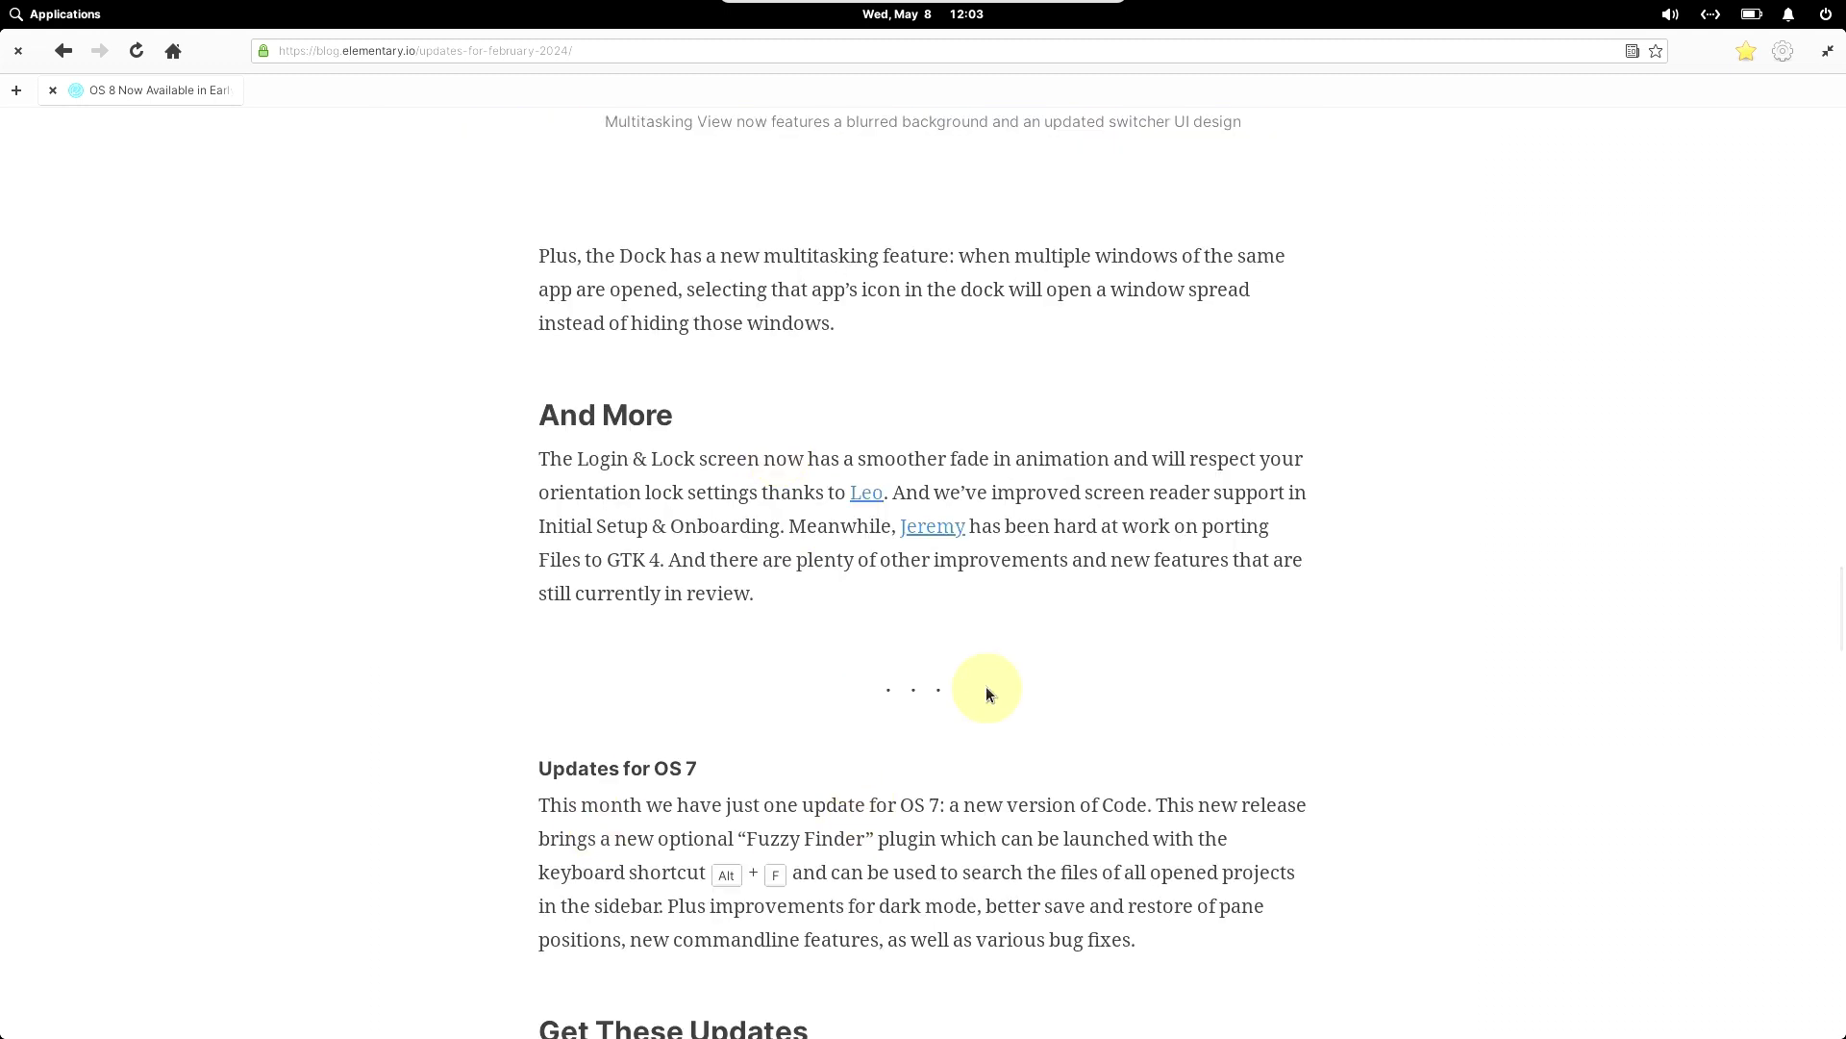
{"action": "scroll", "coordinate": [915, 717], "scroll_direction": "up", "scroll_amount": 1}
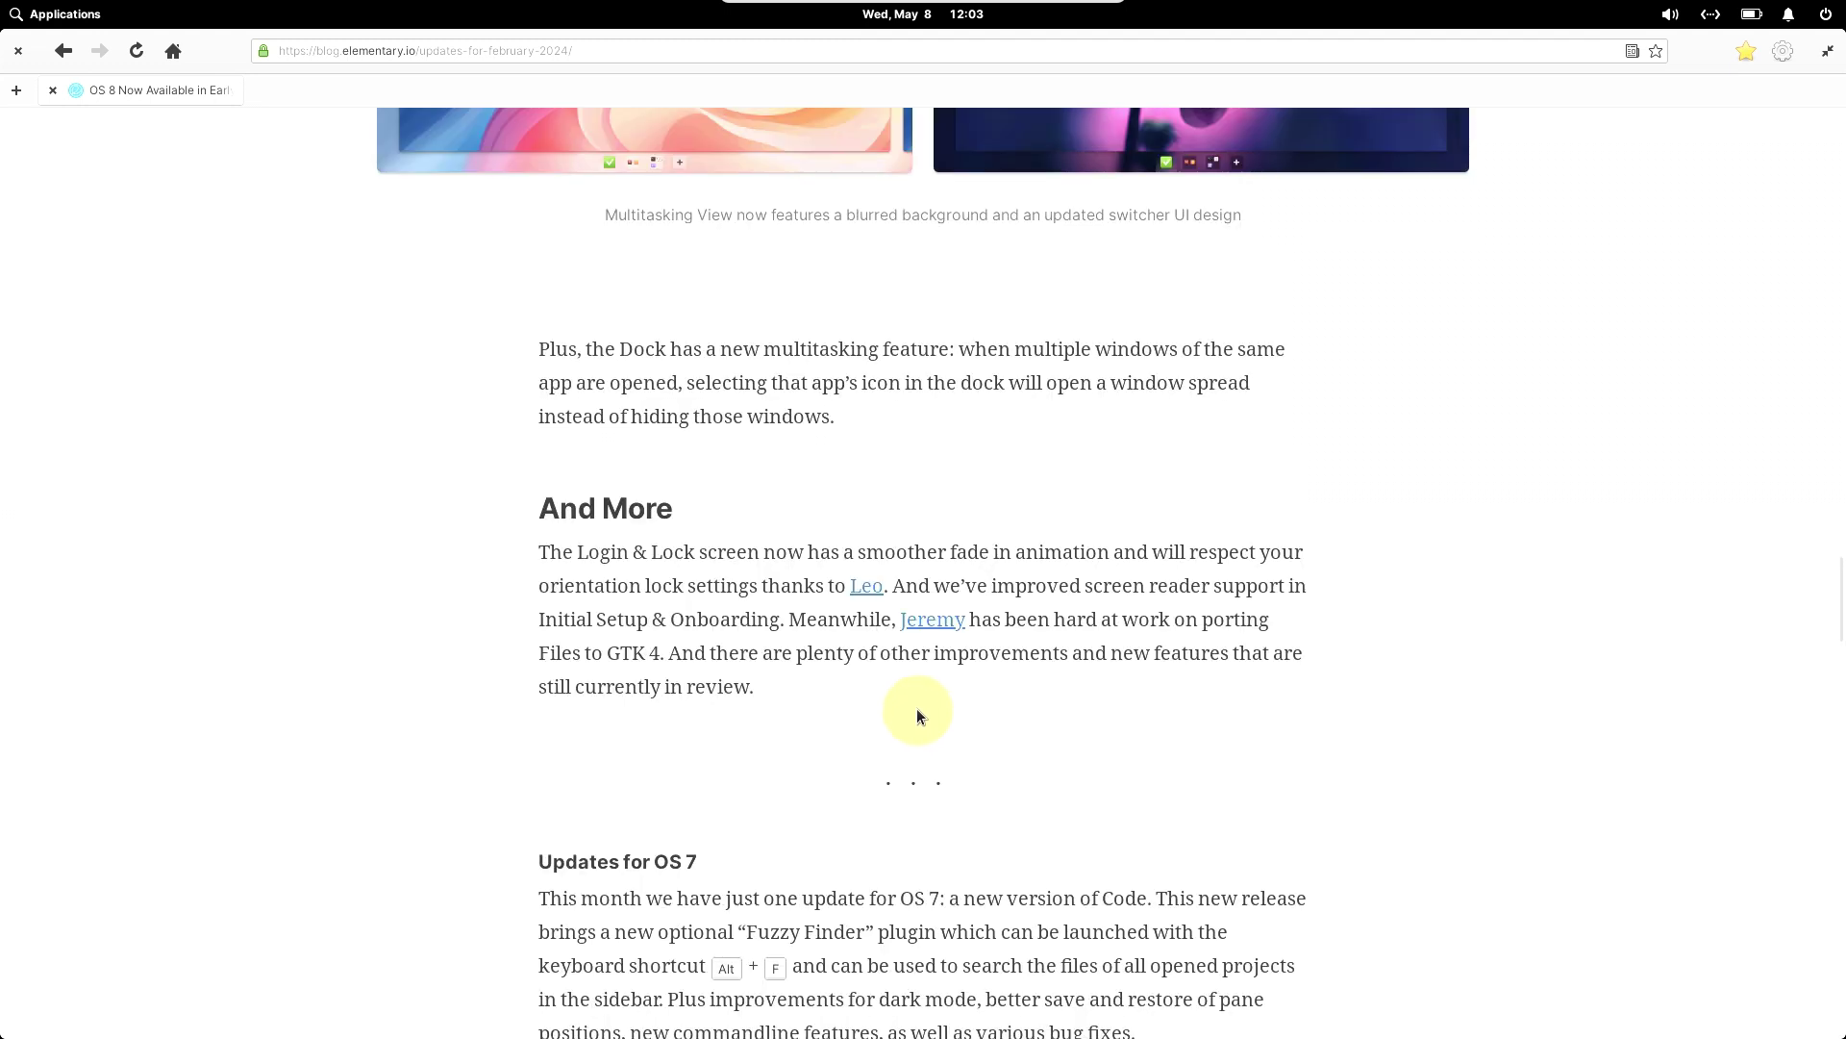
{"action": "scroll", "coordinate": [916, 716], "scroll_direction": "down", "scroll_amount": 4}
{"action": "scroll", "coordinate": [916, 716], "scroll_direction": "down", "scroll_amount": 3}
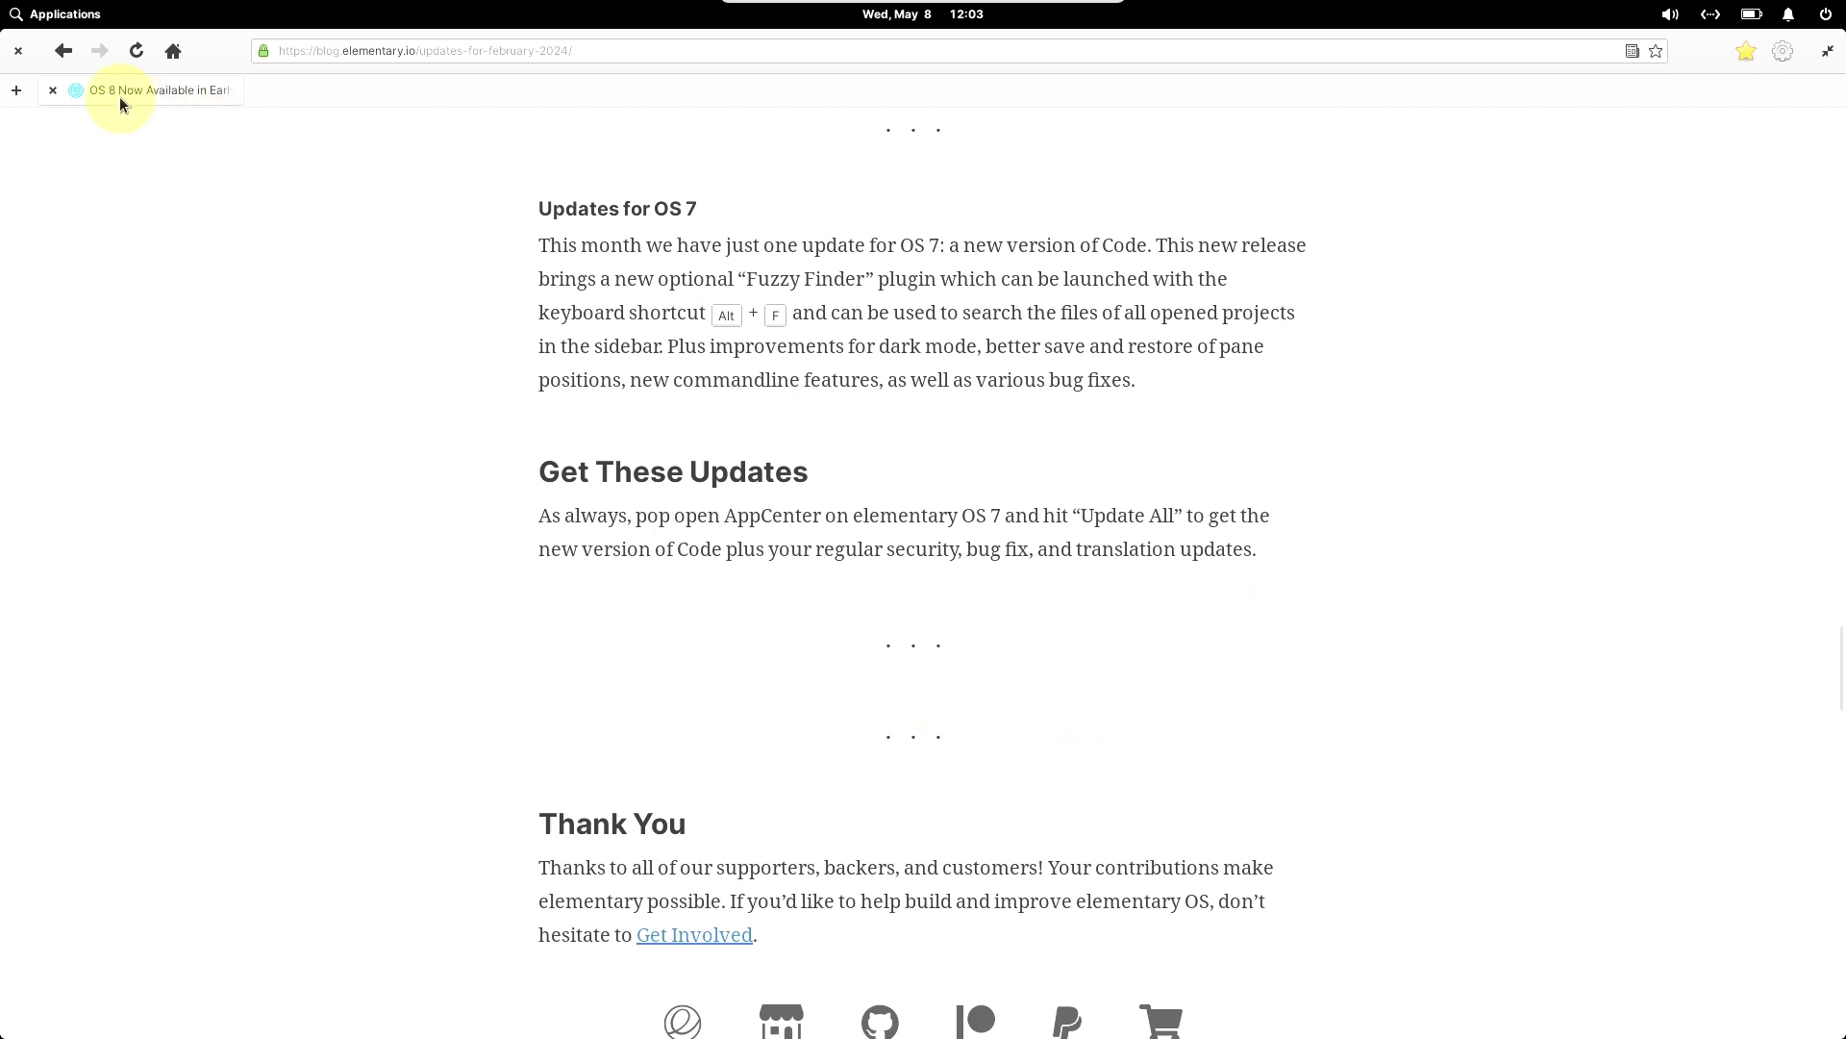
Return to the elementary.io home page and set the custom Pay What You Can amount to $0
{"action": "left_click", "coordinate": [67, 55]}
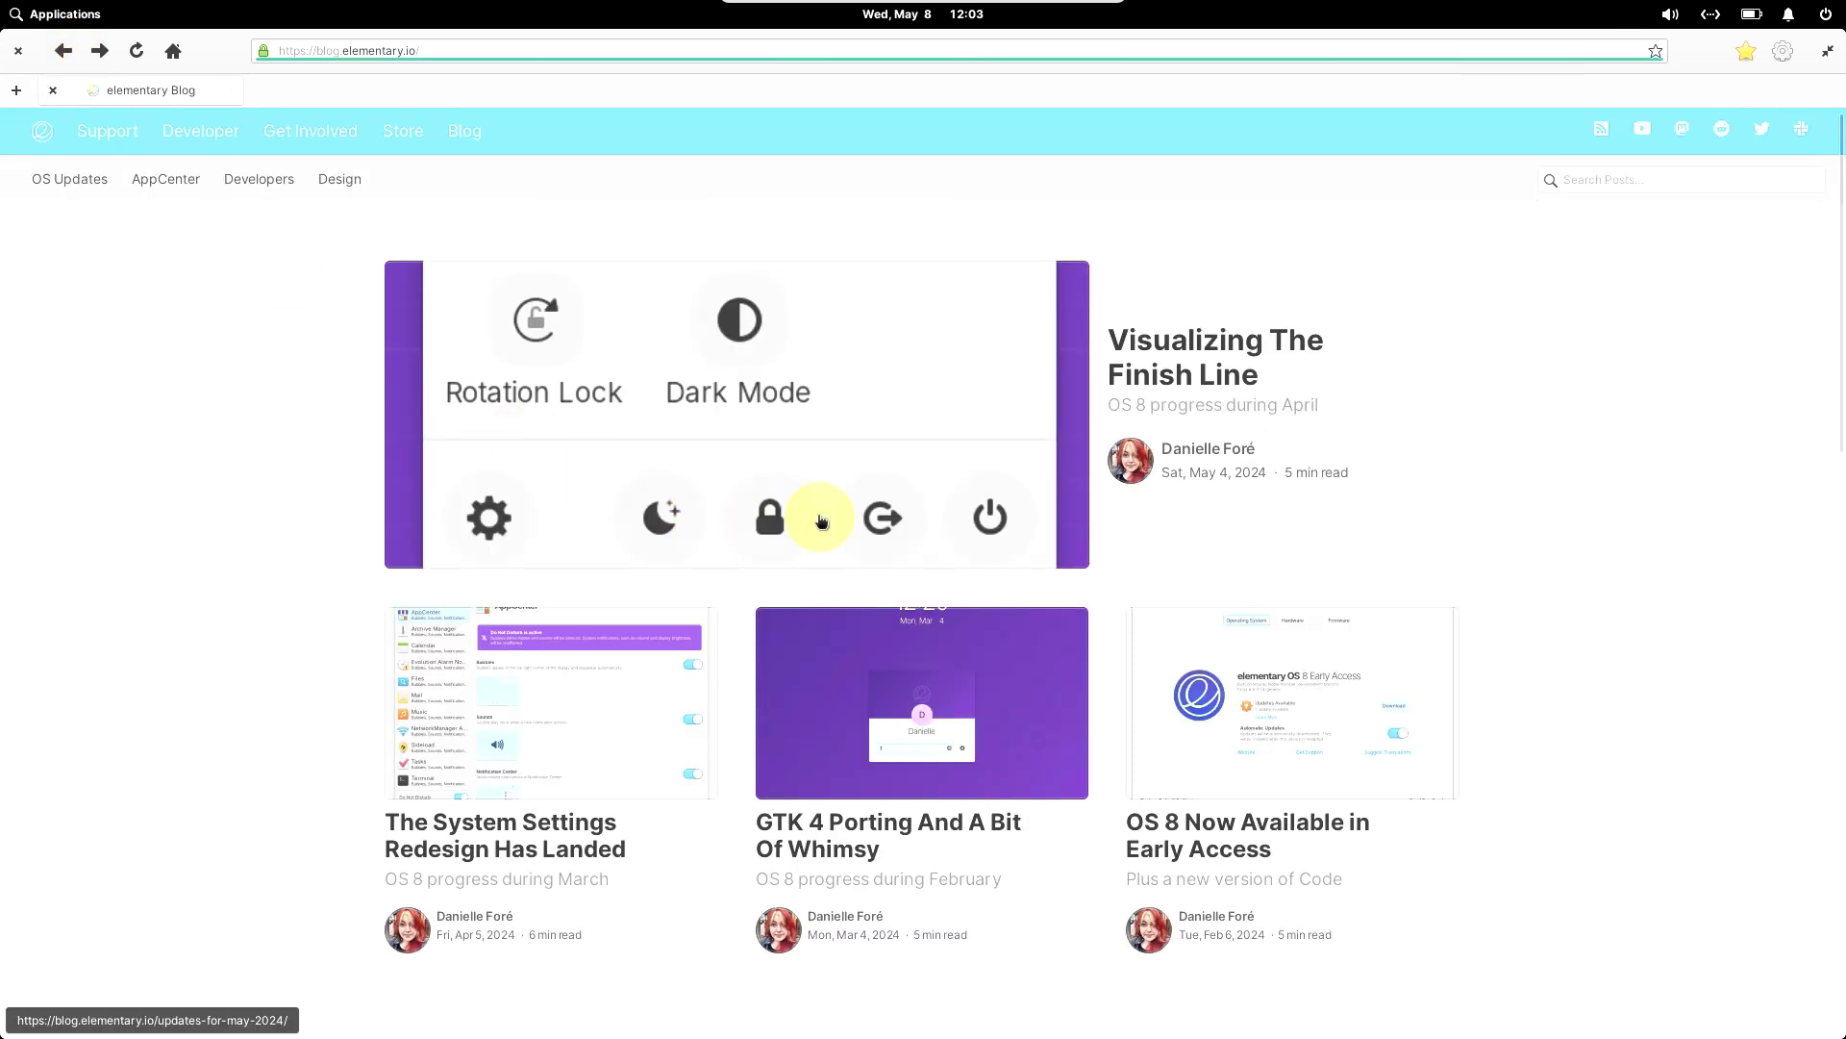
{"action": "left_click", "coordinate": [54, 45]}
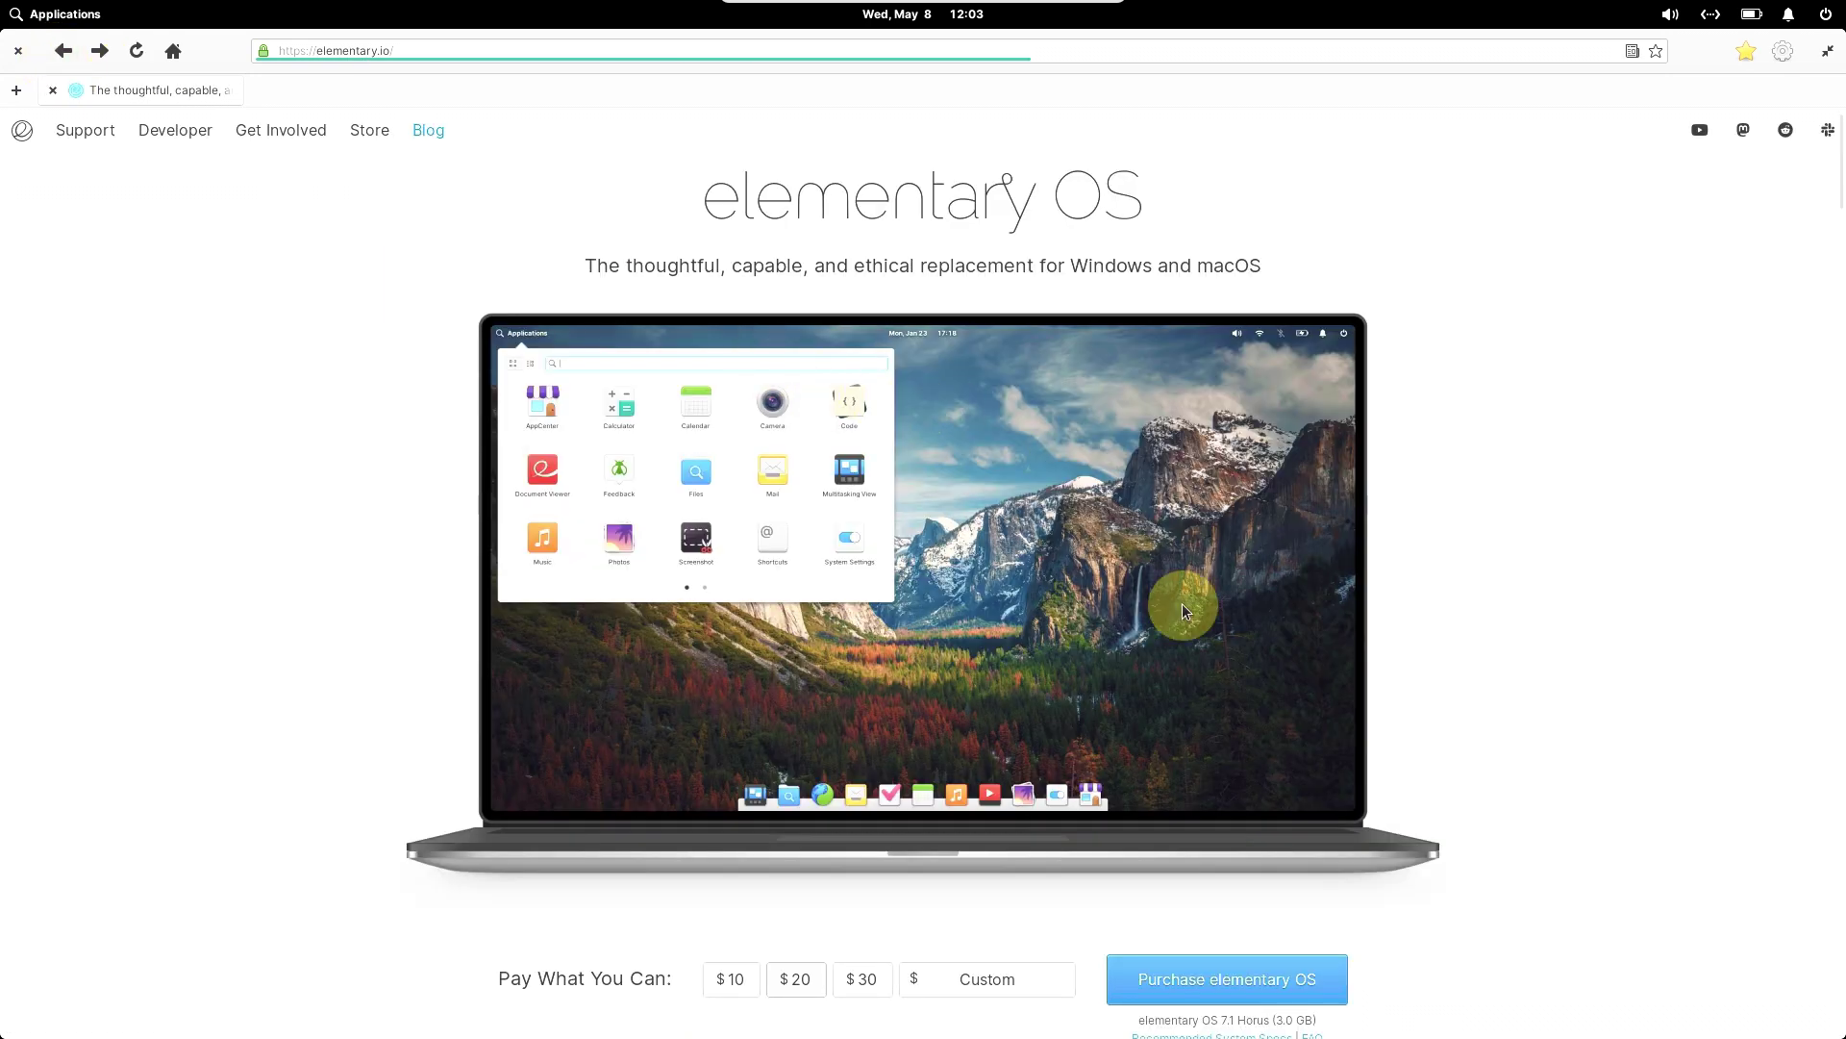
{"action": "left_click", "coordinate": [1036, 989]}
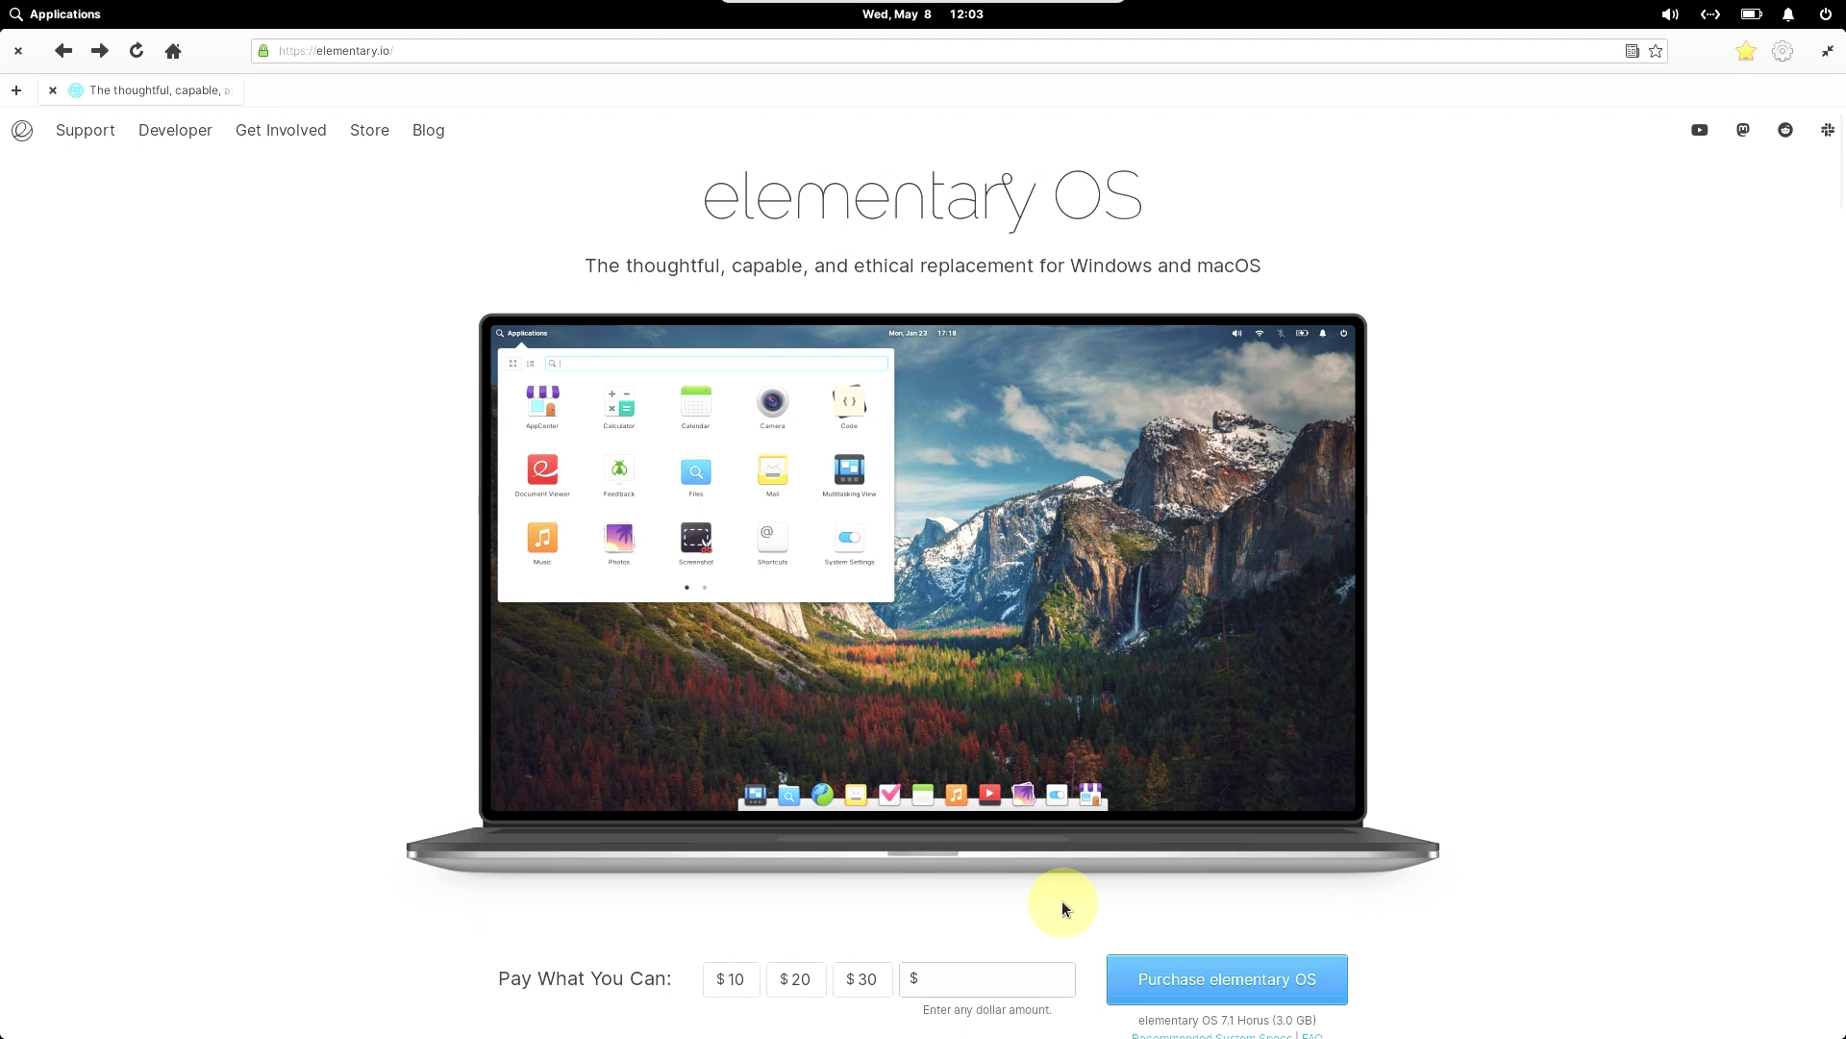
{"action": "key", "text": "Num_Lock"}
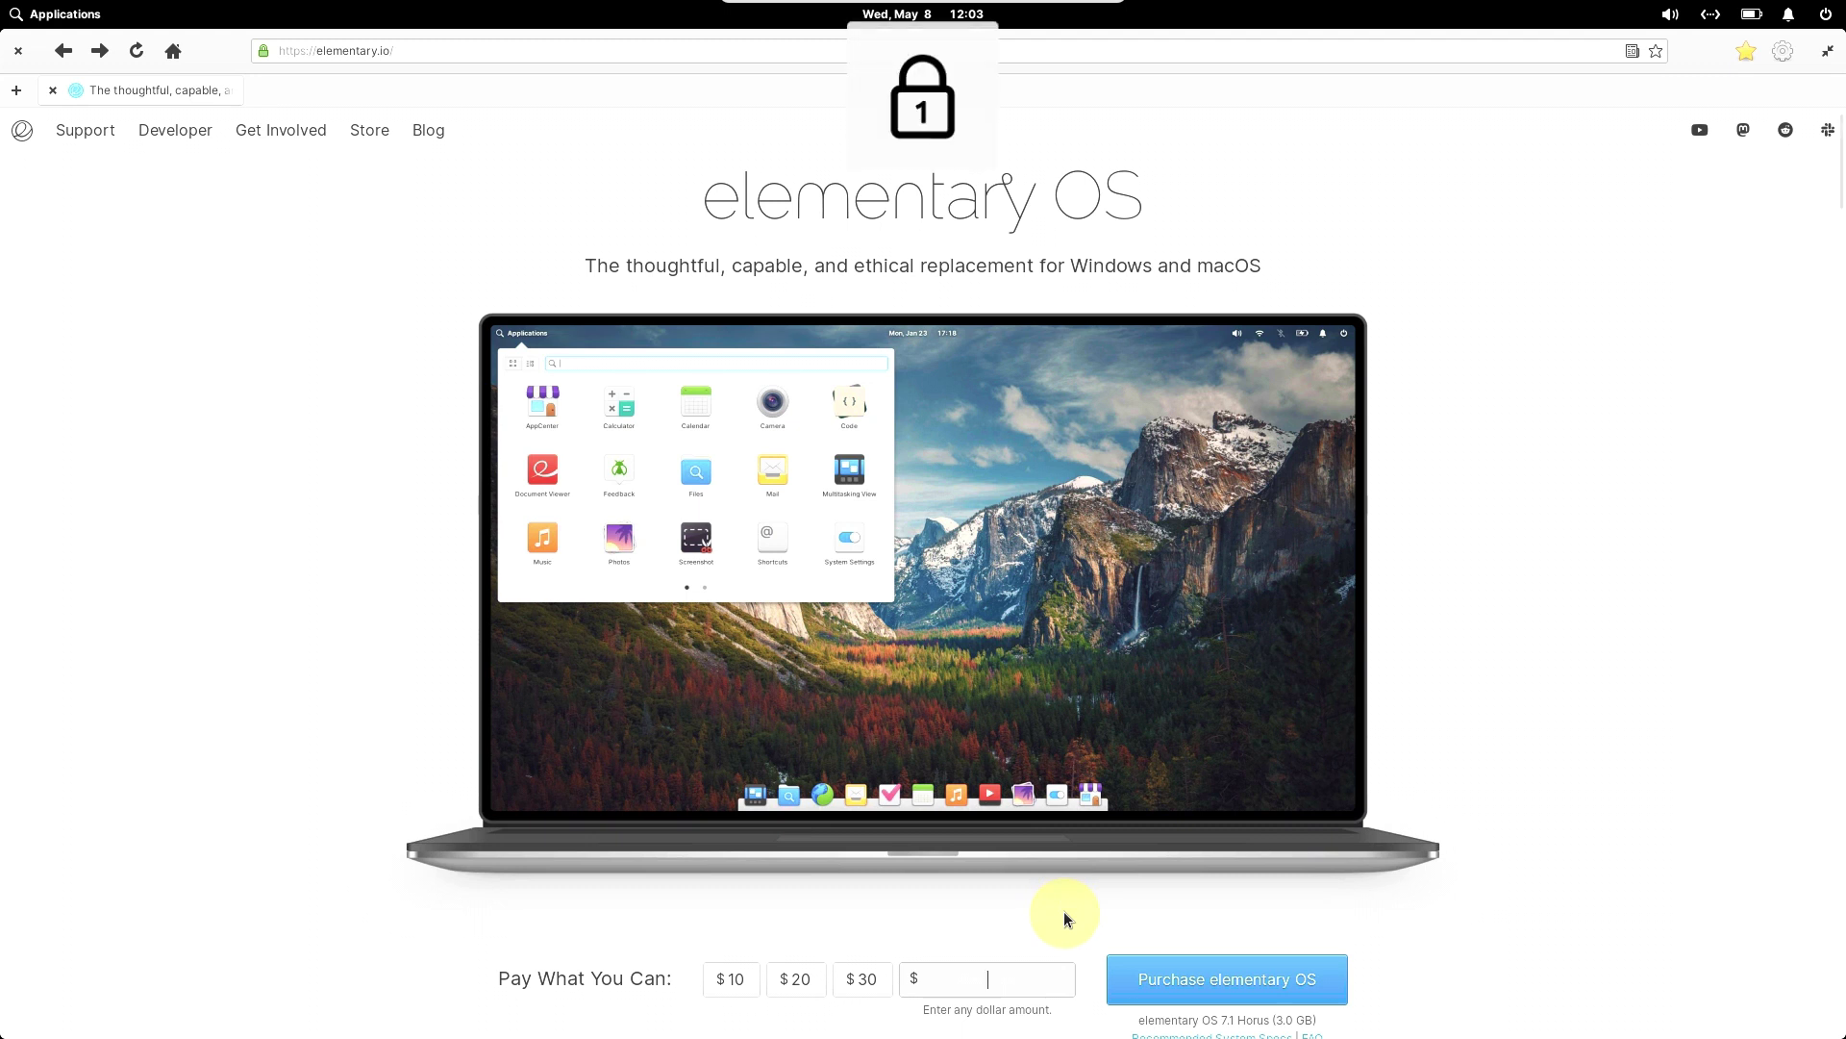
{"action": "type", "text": "0"}
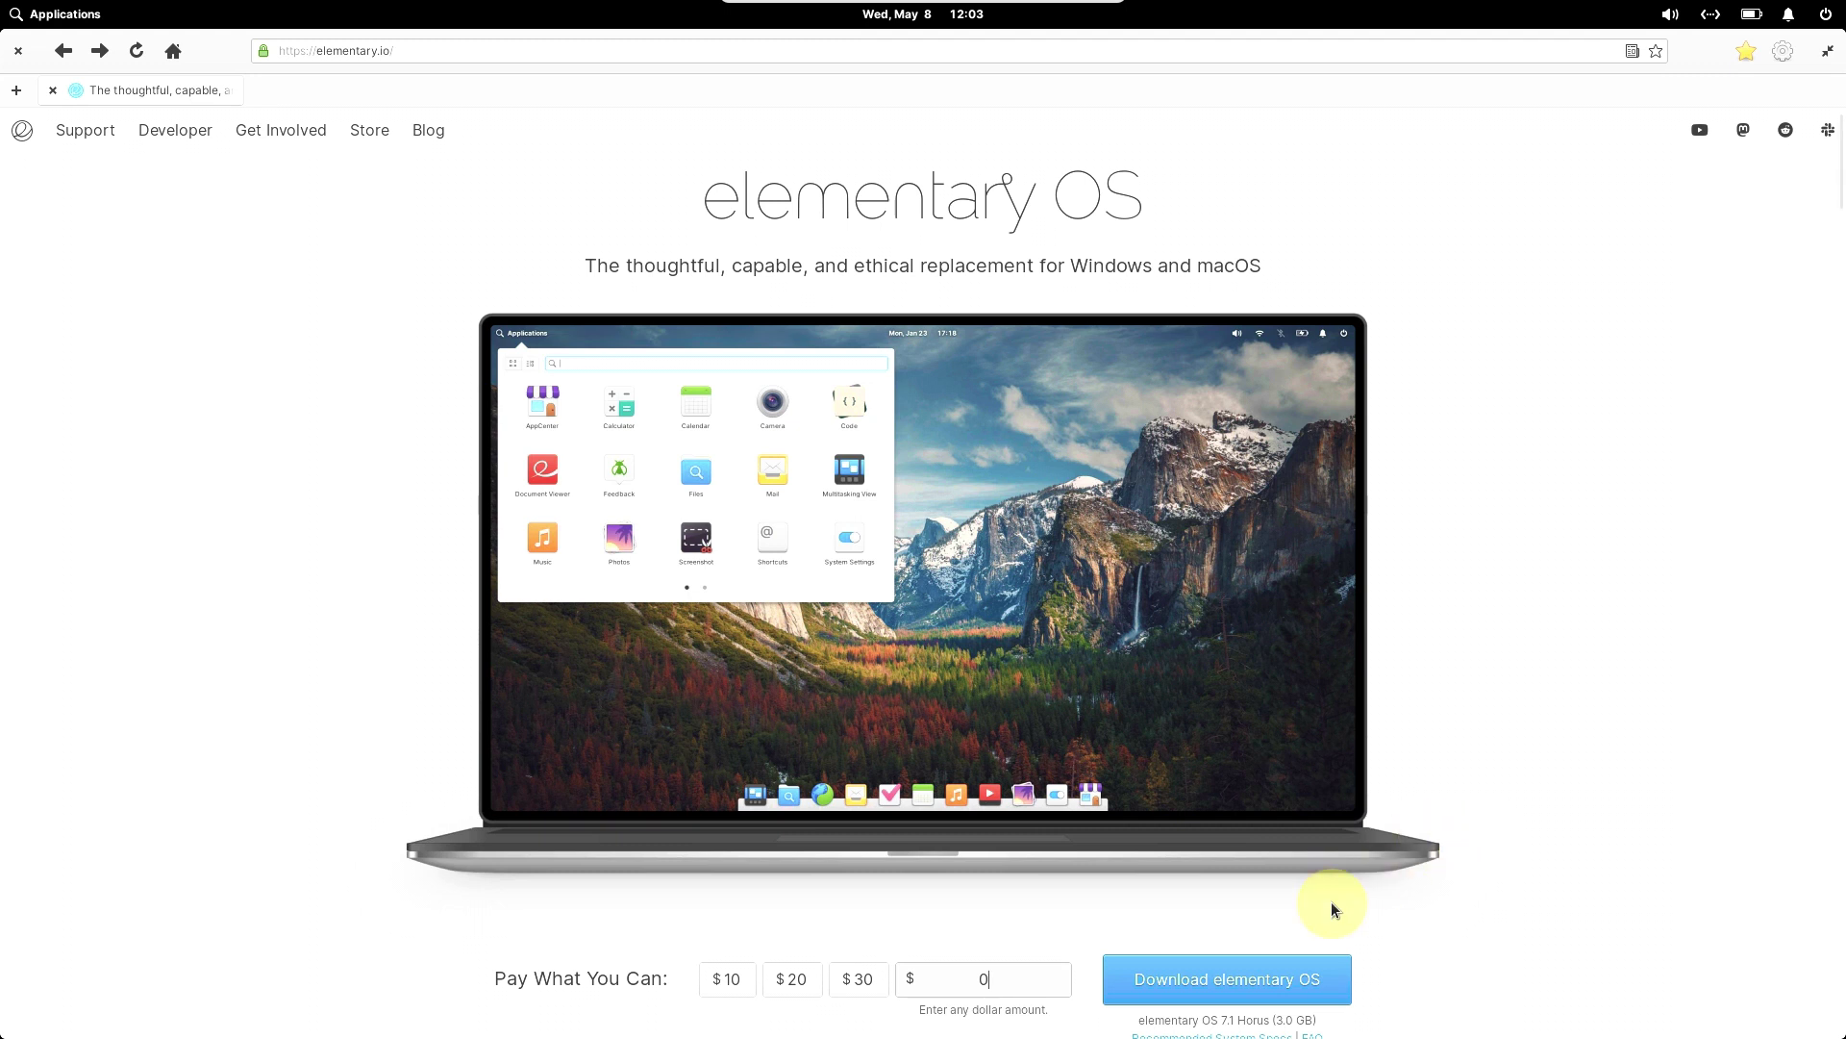
Read the Recommended System Specs and the installation guide through After Installation, and close the Installation page
{"action": "scroll", "coordinate": [1331, 902], "scroll_direction": "down", "scroll_amount": 3}
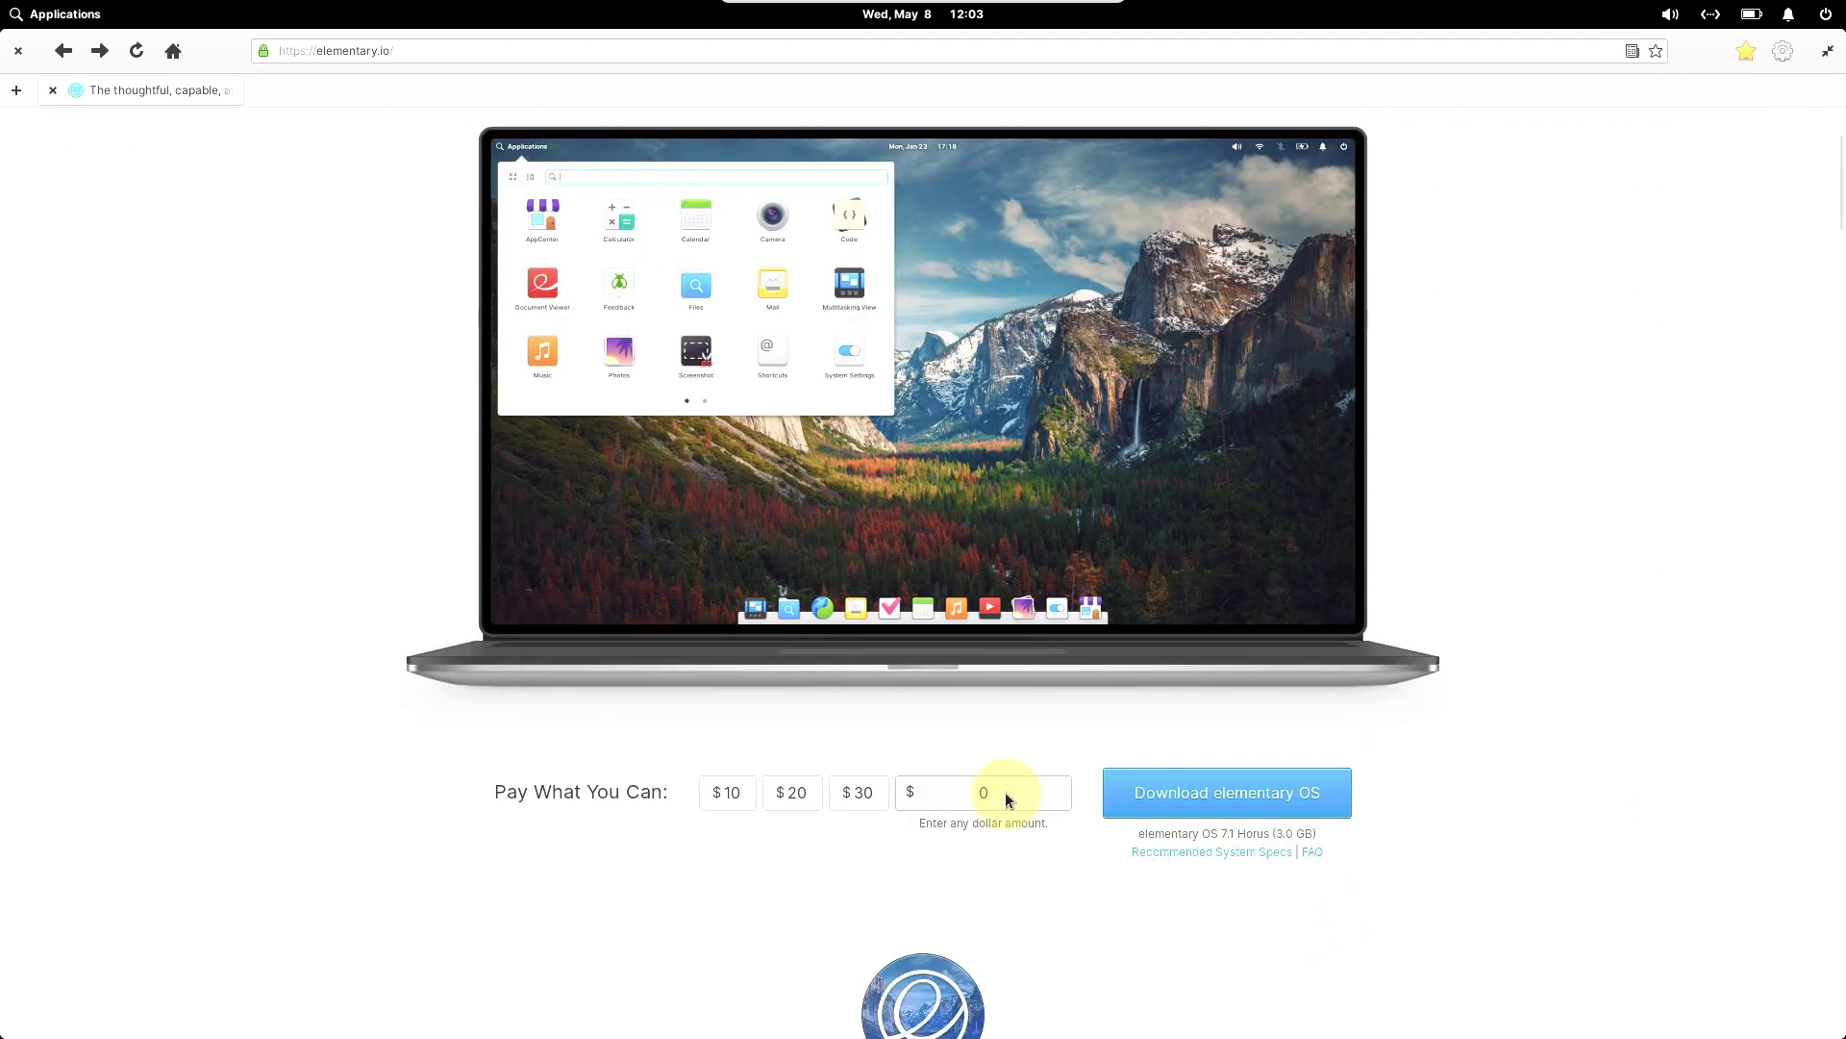
{"action": "left_click", "coordinate": [1220, 857]}
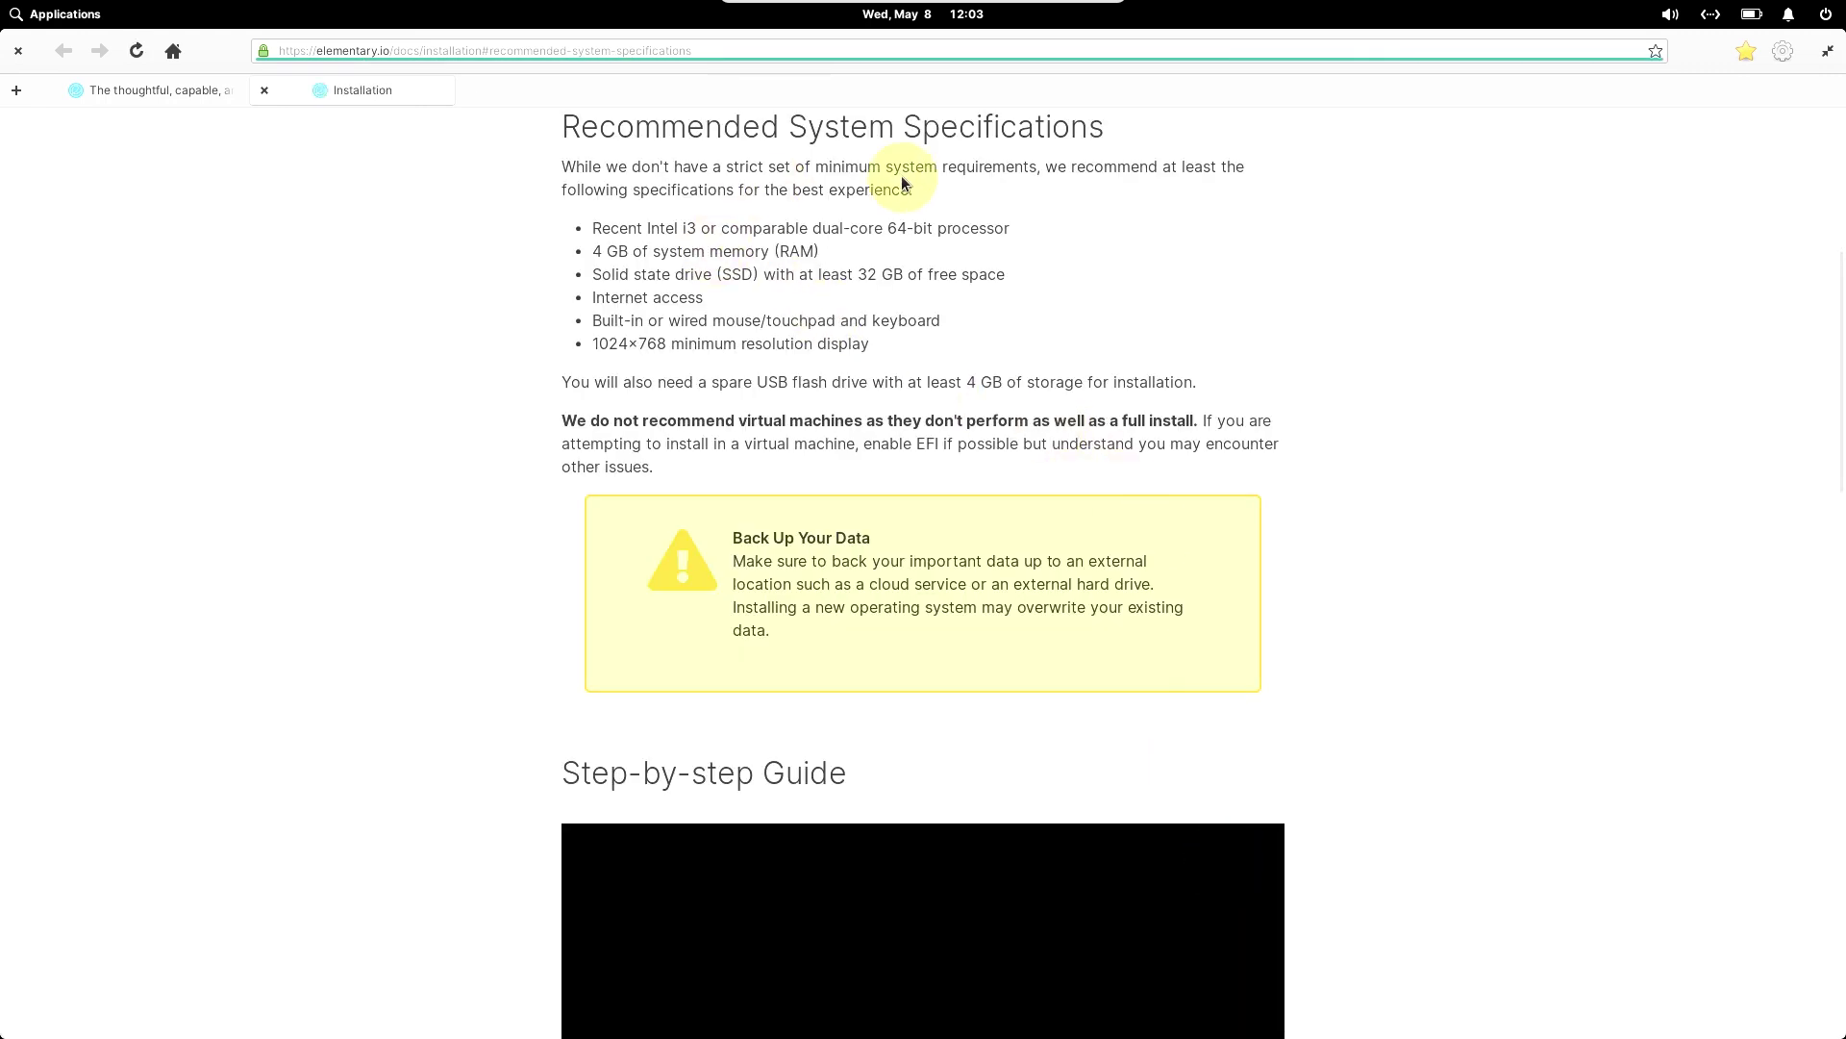
{"action": "scroll", "coordinate": [997, 466], "scroll_direction": "down", "scroll_amount": 4}
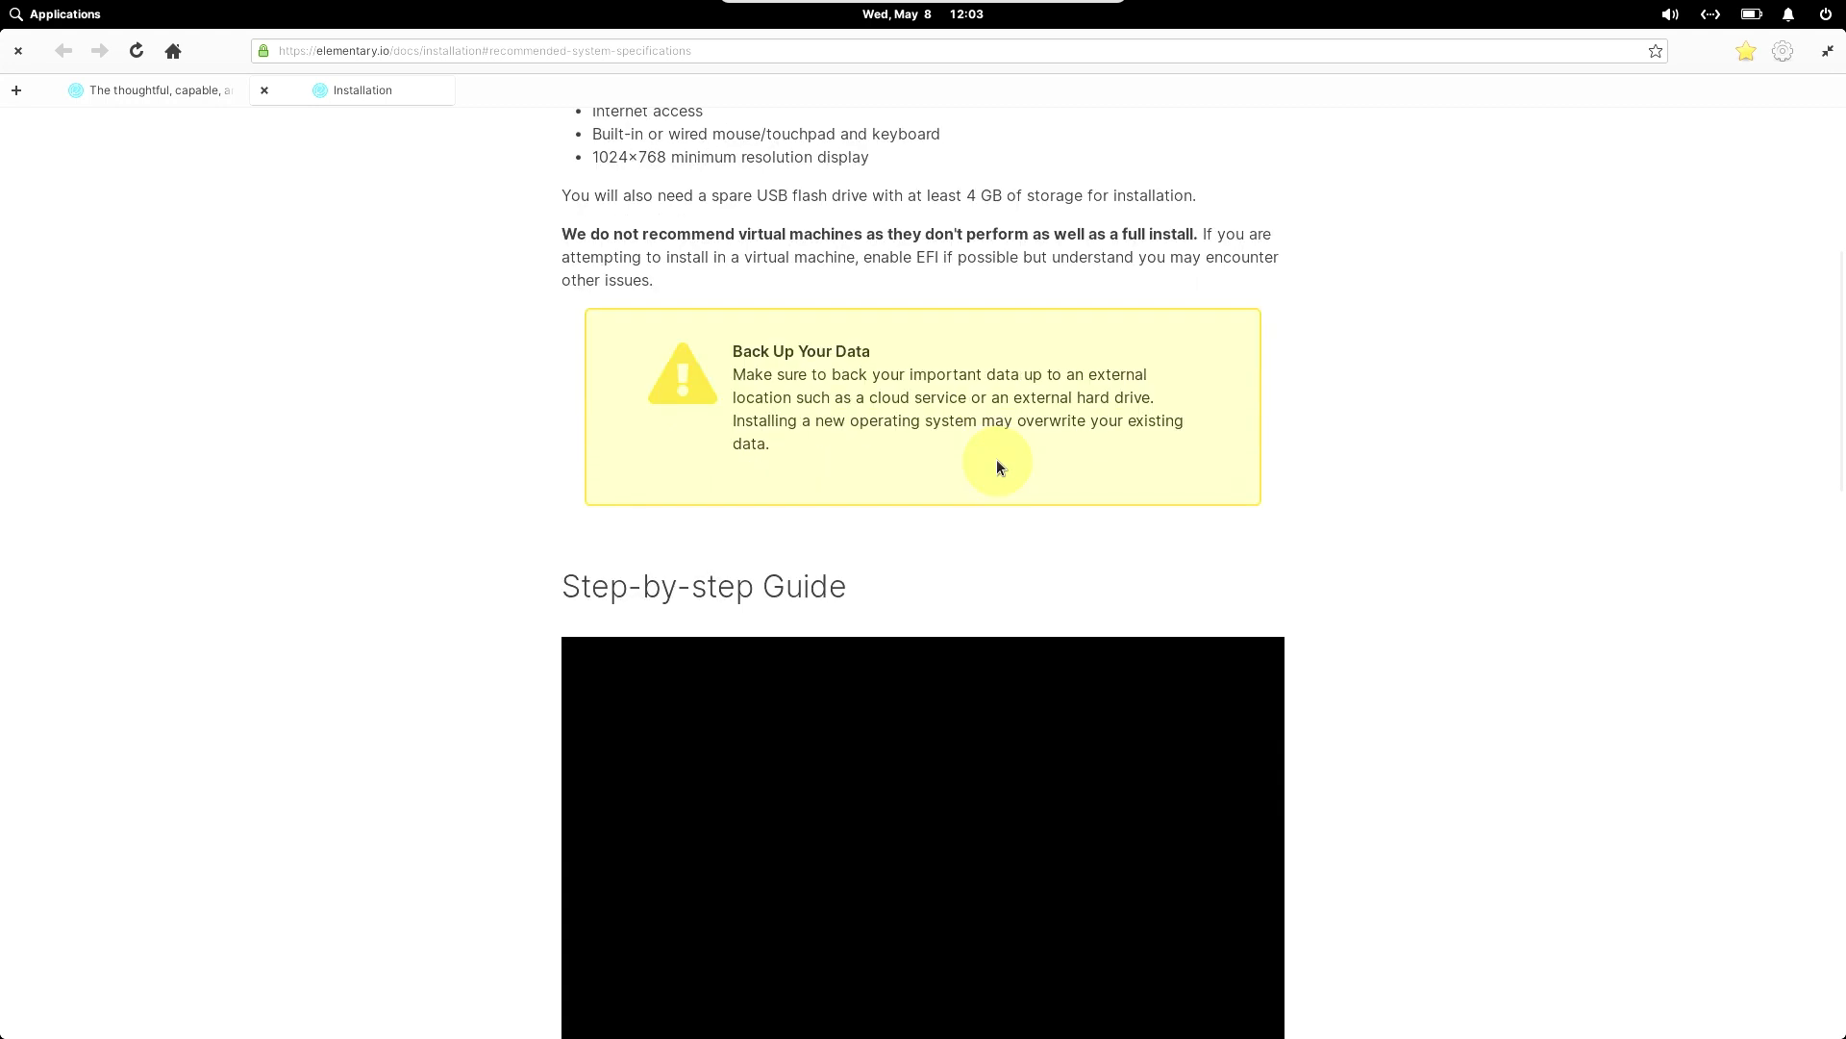
{"action": "scroll", "coordinate": [997, 462], "scroll_direction": "down", "scroll_amount": 2}
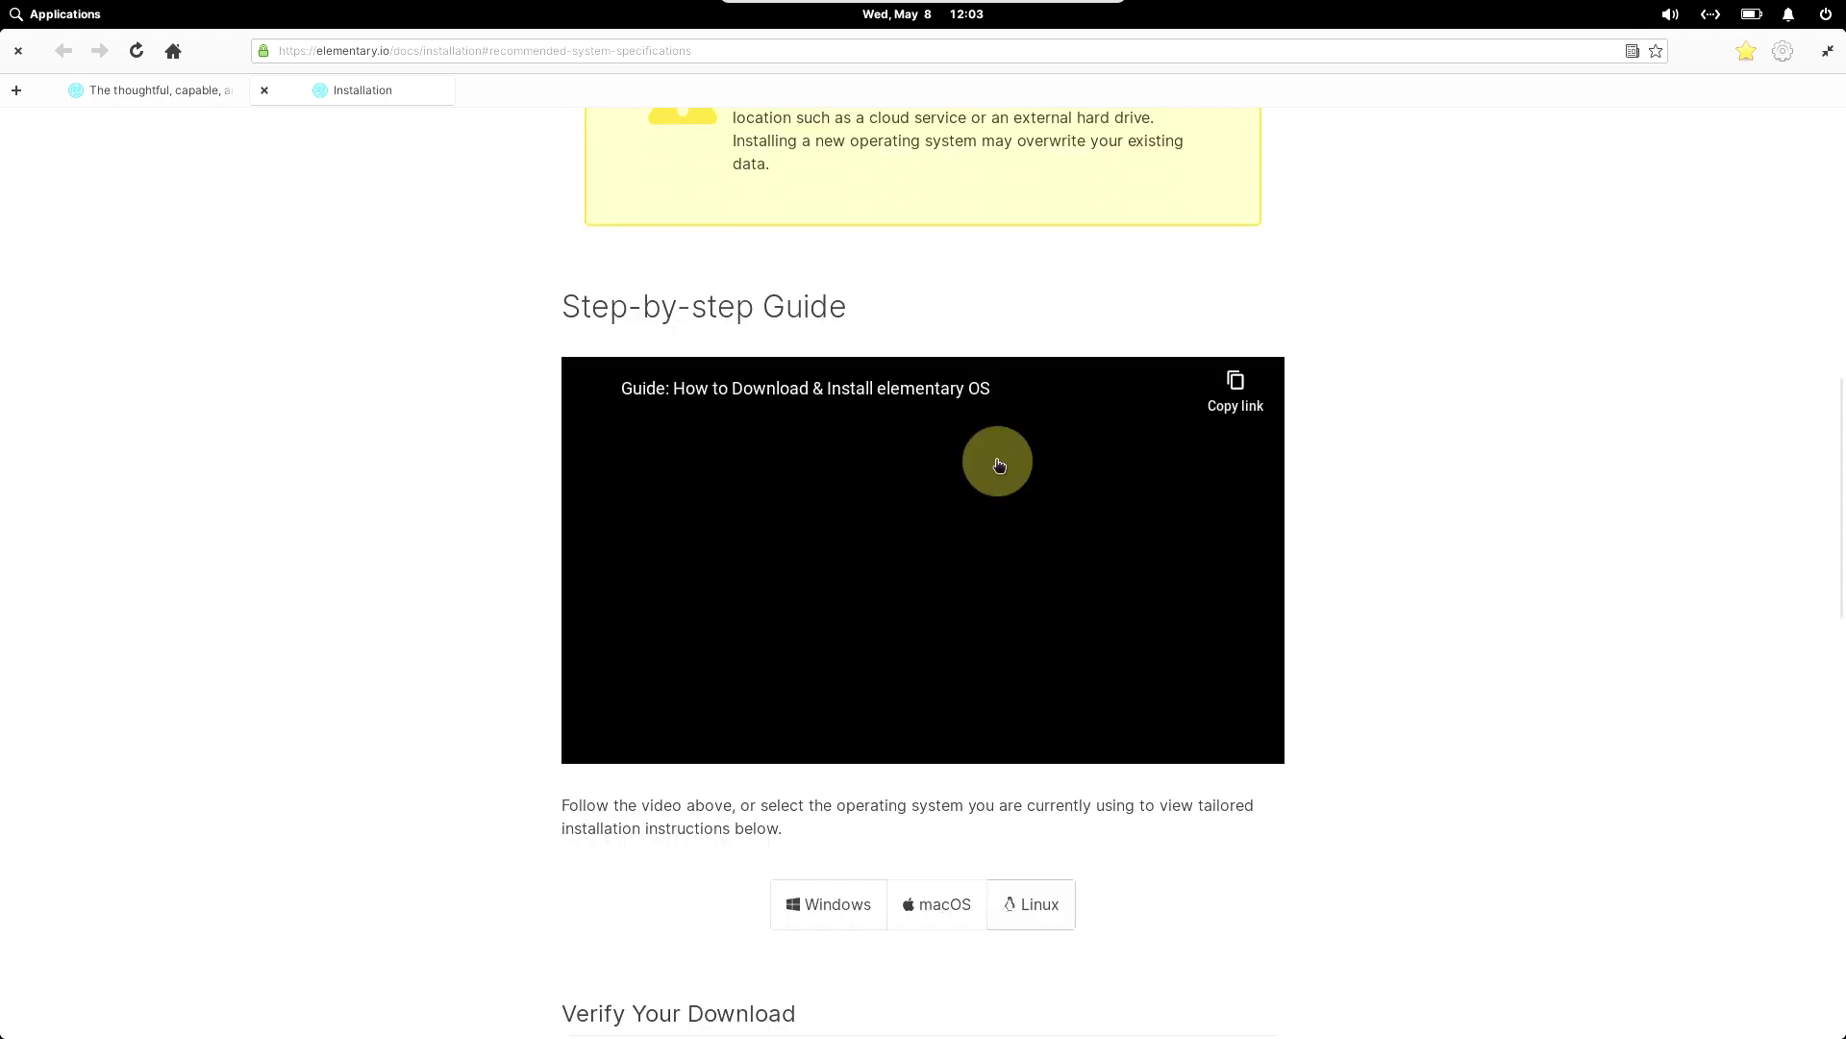
{"action": "scroll", "coordinate": [998, 461], "scroll_direction": "up", "scroll_amount": 1}
{"action": "scroll", "coordinate": [997, 466], "scroll_direction": "down", "scroll_amount": 2}
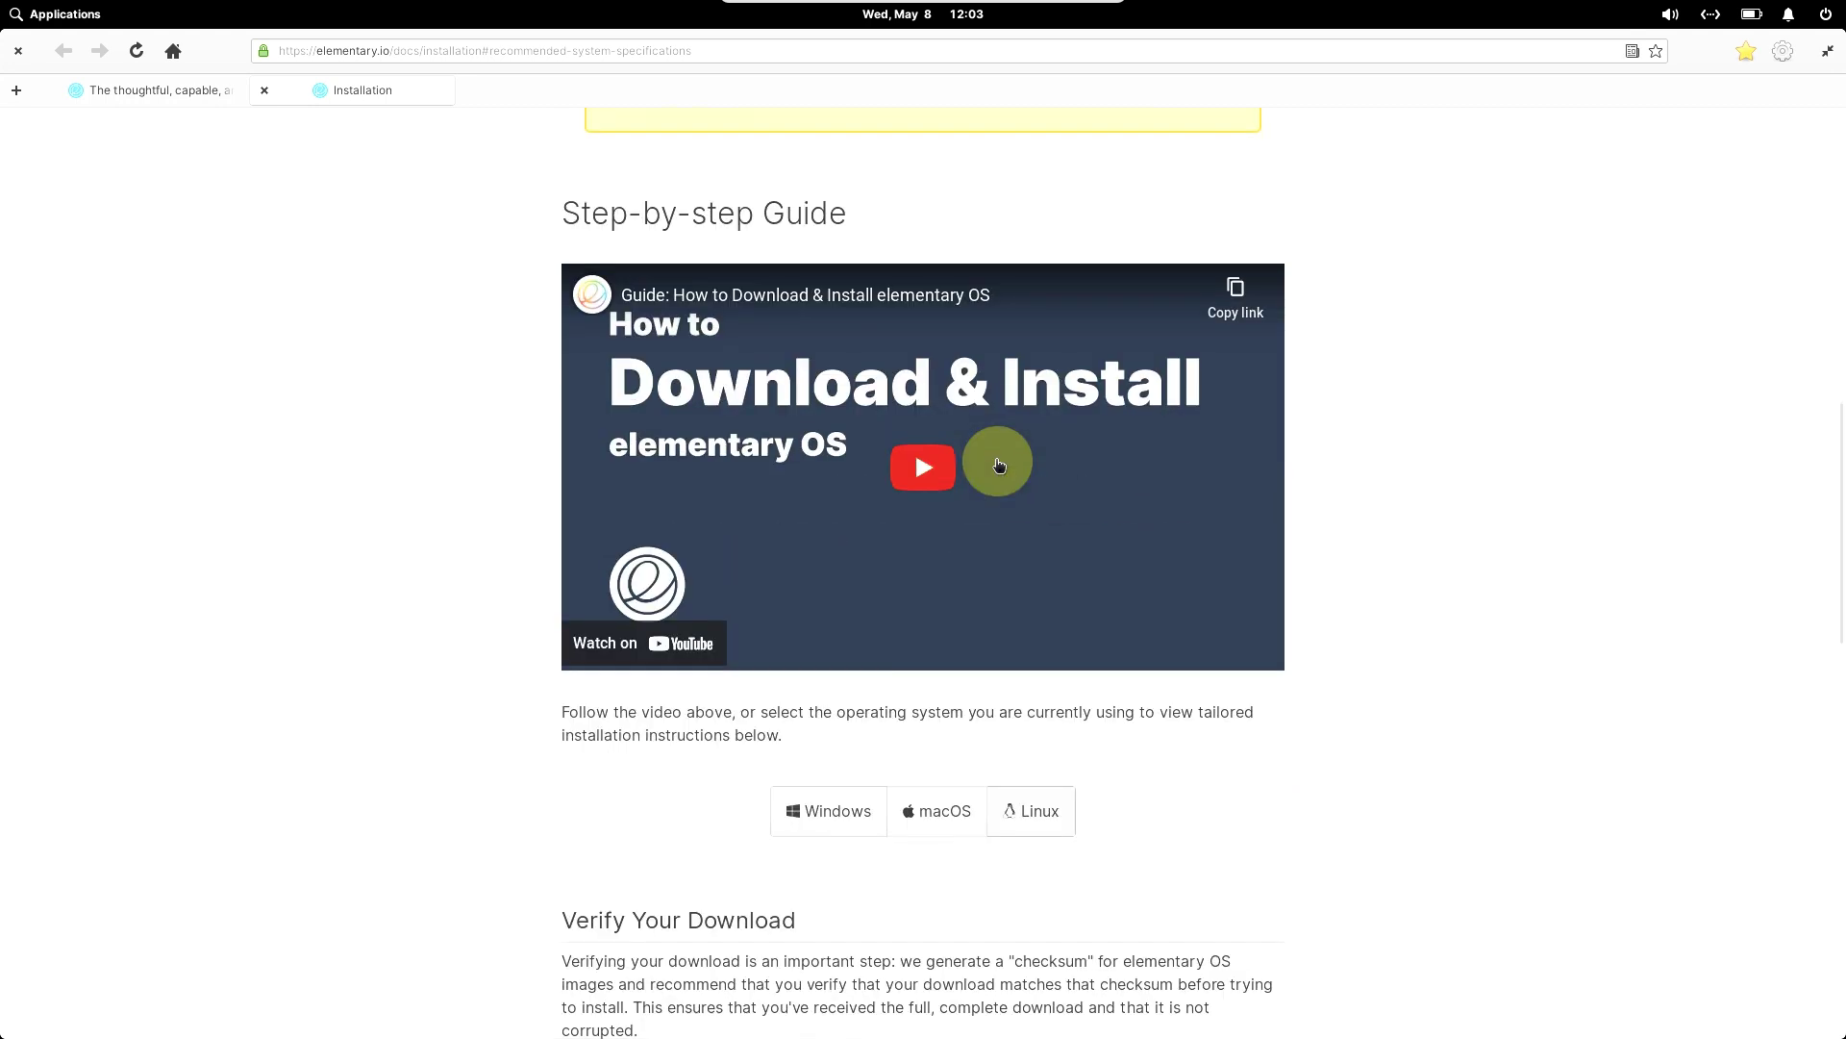
{"action": "scroll", "coordinate": [999, 466], "scroll_direction": "down", "scroll_amount": 3}
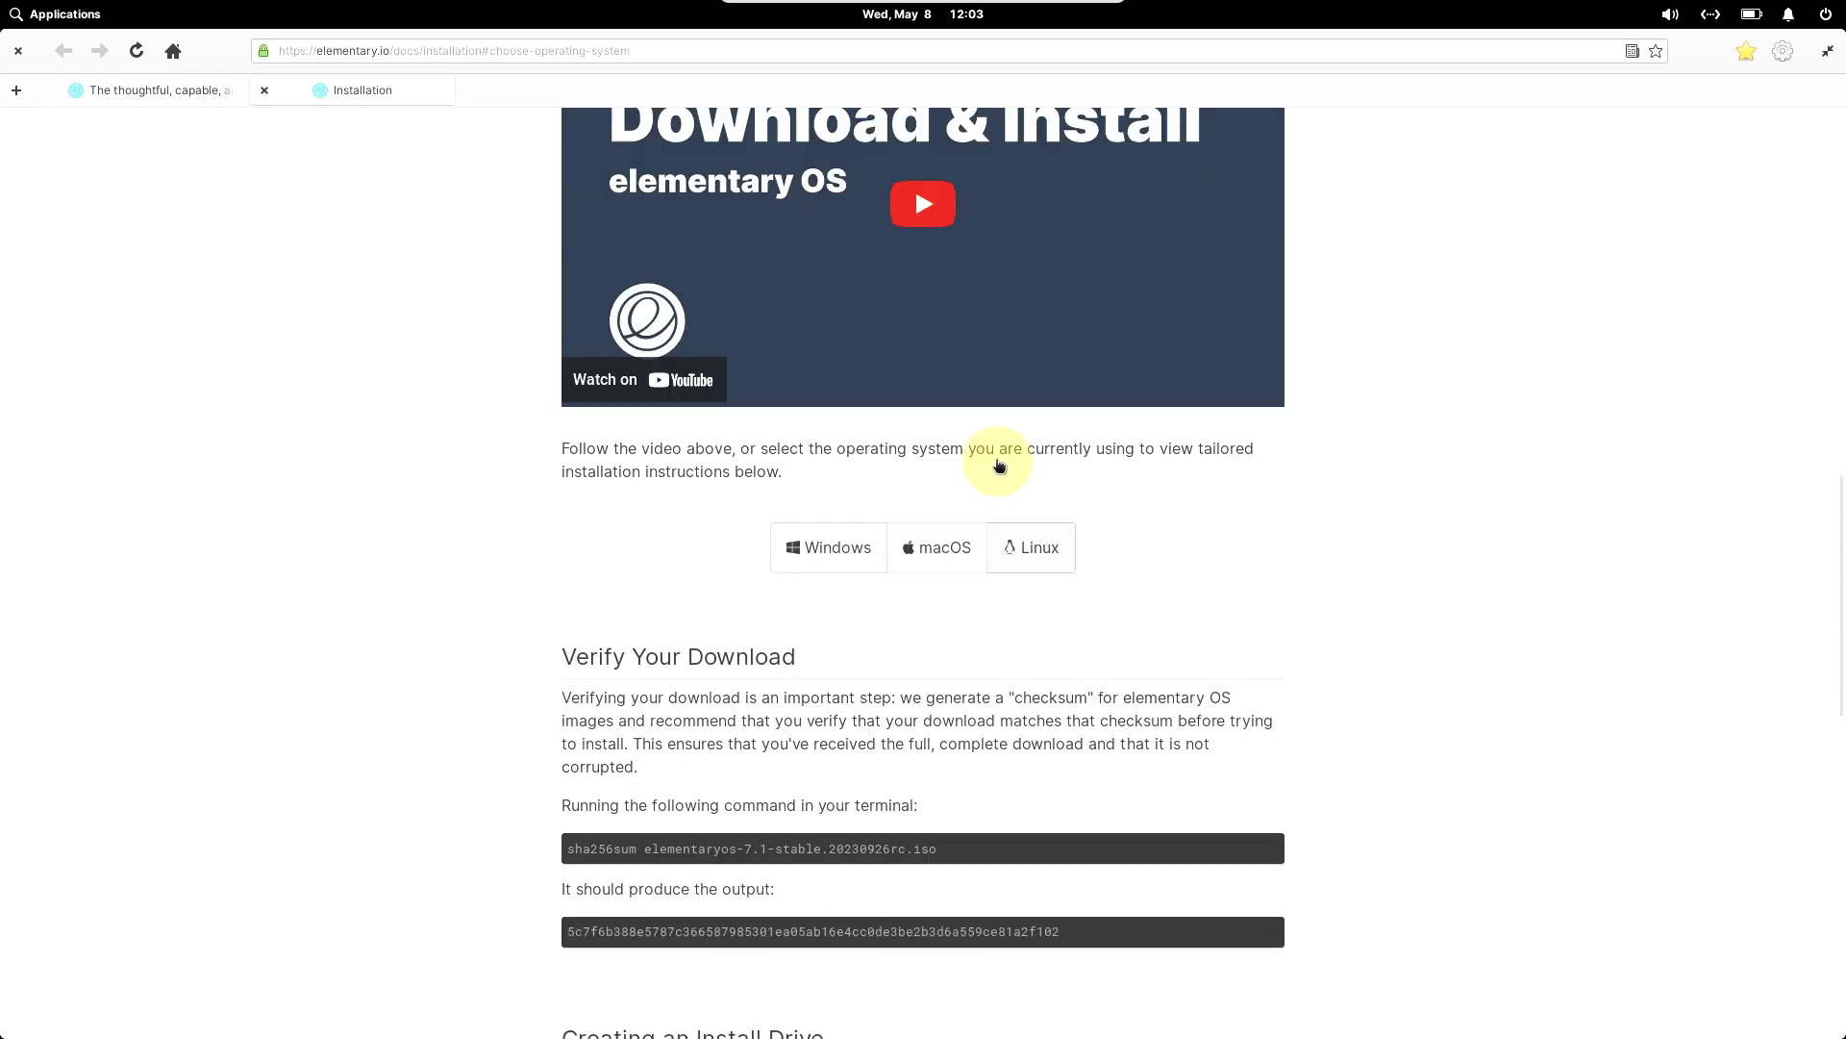
{"action": "scroll", "coordinate": [997, 467], "scroll_direction": "down", "scroll_amount": 3}
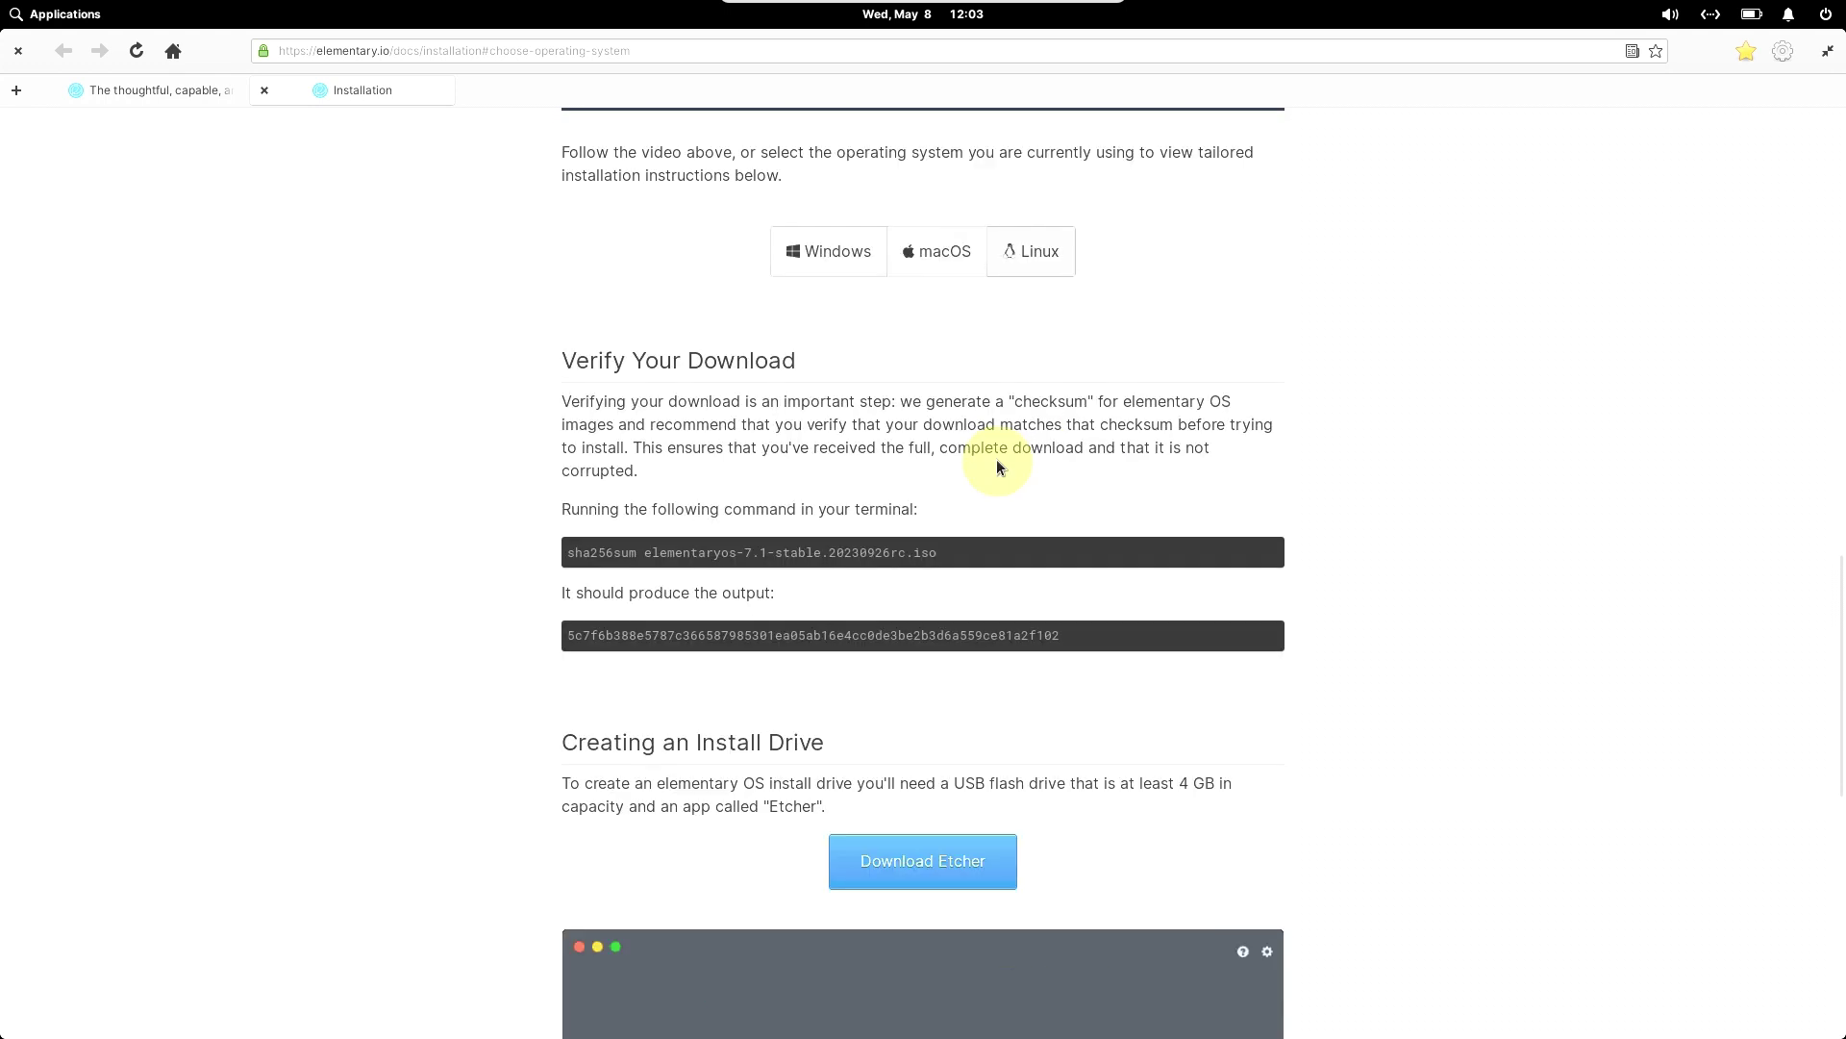
{"action": "scroll", "coordinate": [998, 467], "scroll_direction": "down", "scroll_amount": 3}
{"action": "scroll", "coordinate": [998, 467], "scroll_direction": "down", "scroll_amount": 2}
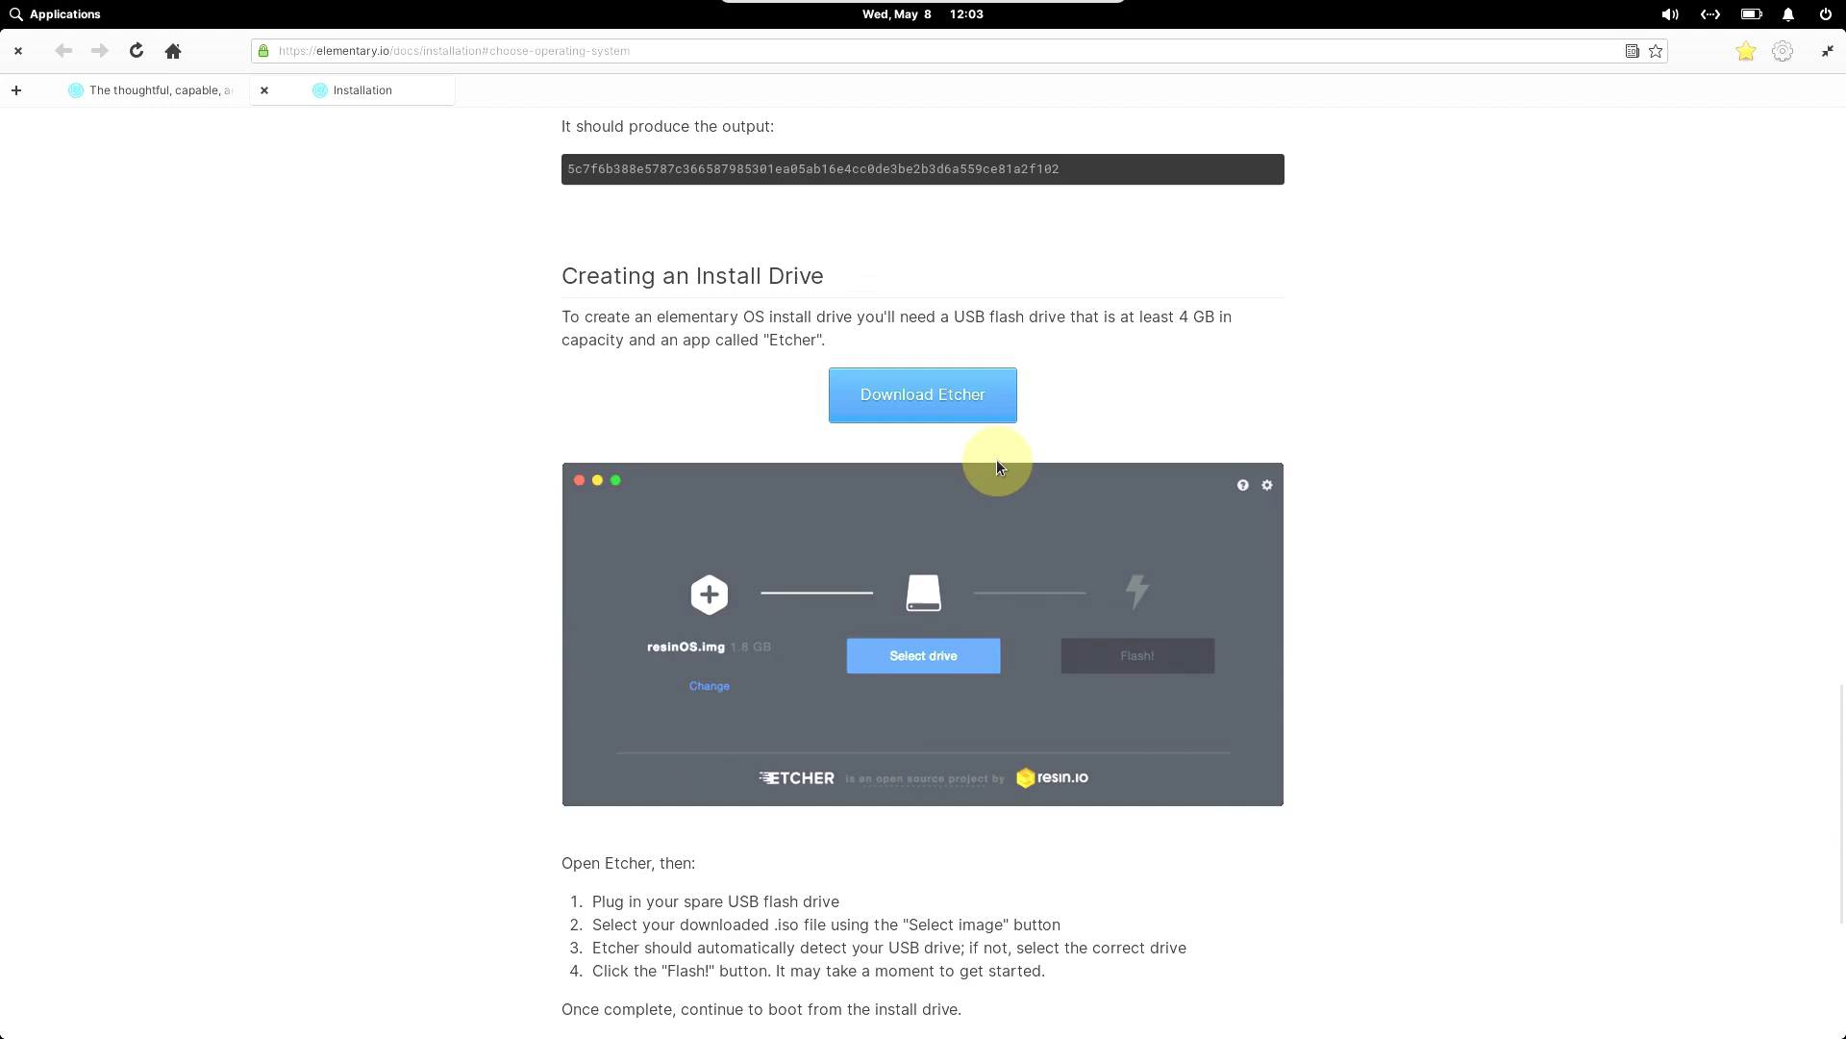
{"action": "scroll", "coordinate": [996, 465], "scroll_direction": "down", "scroll_amount": 4}
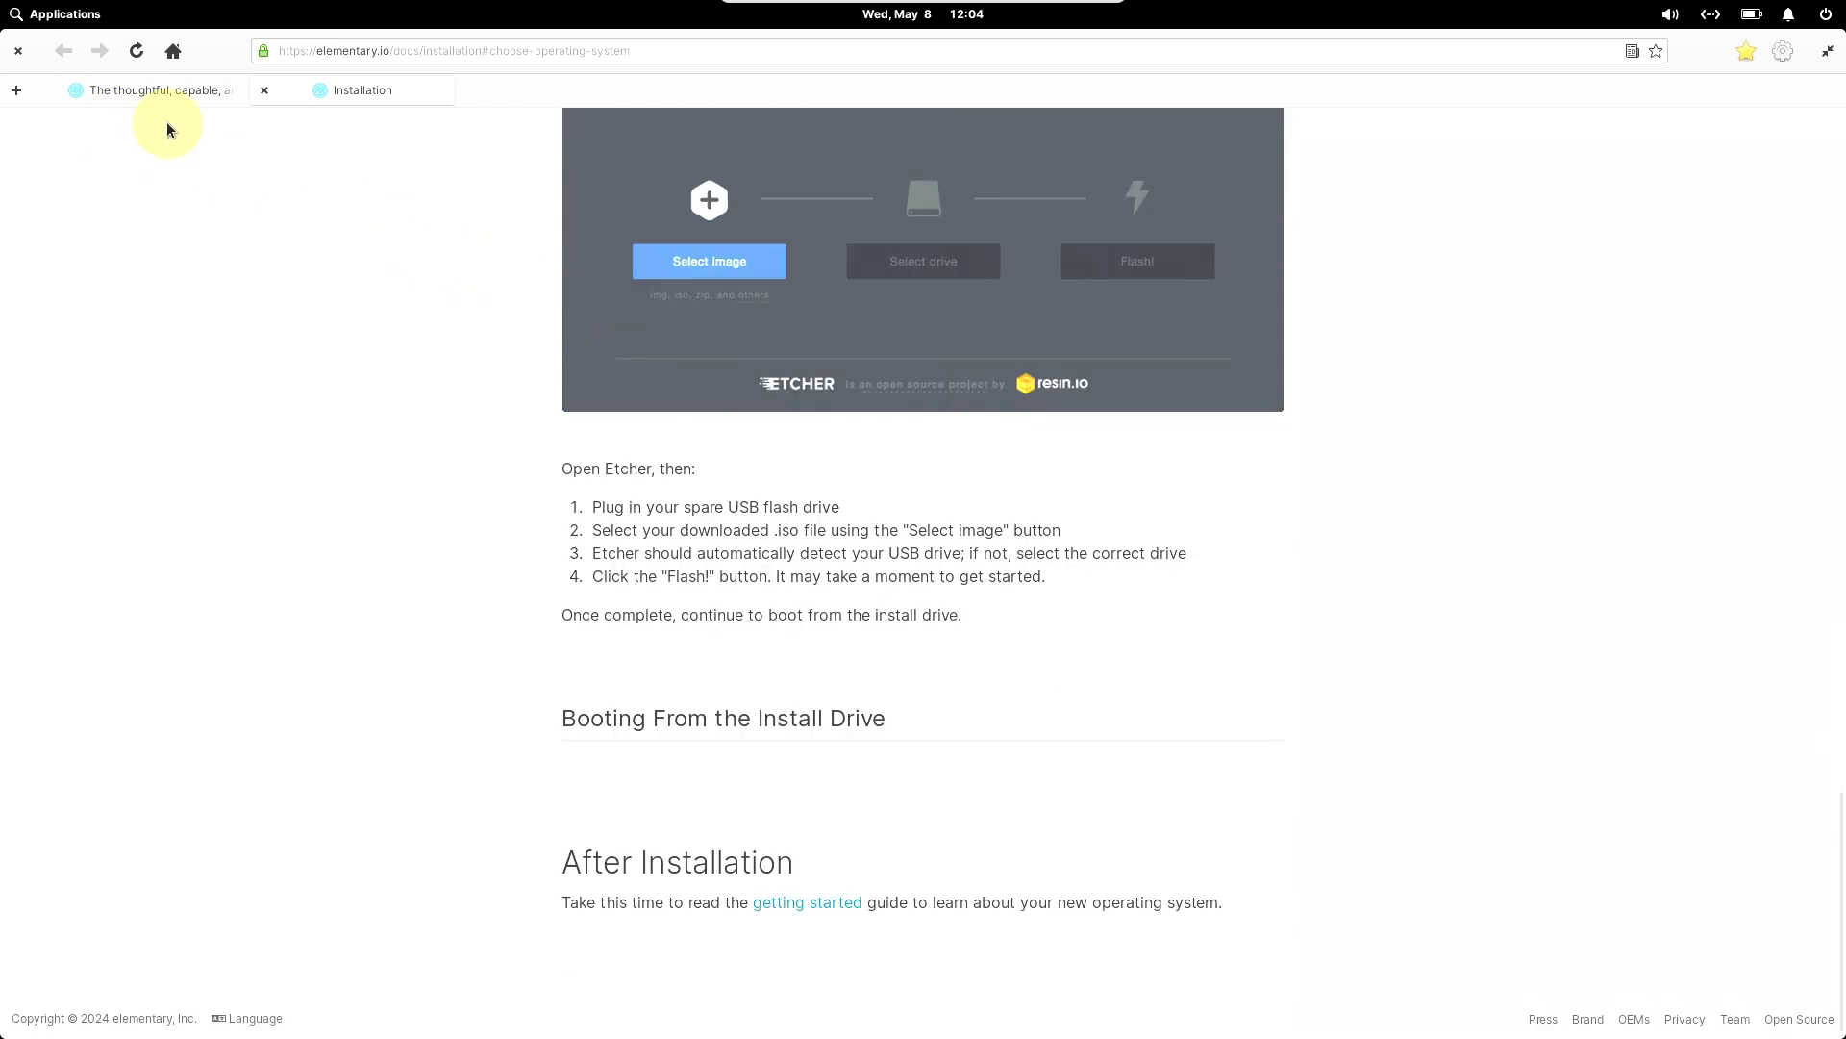
{"action": "left_click", "coordinate": [262, 92]}
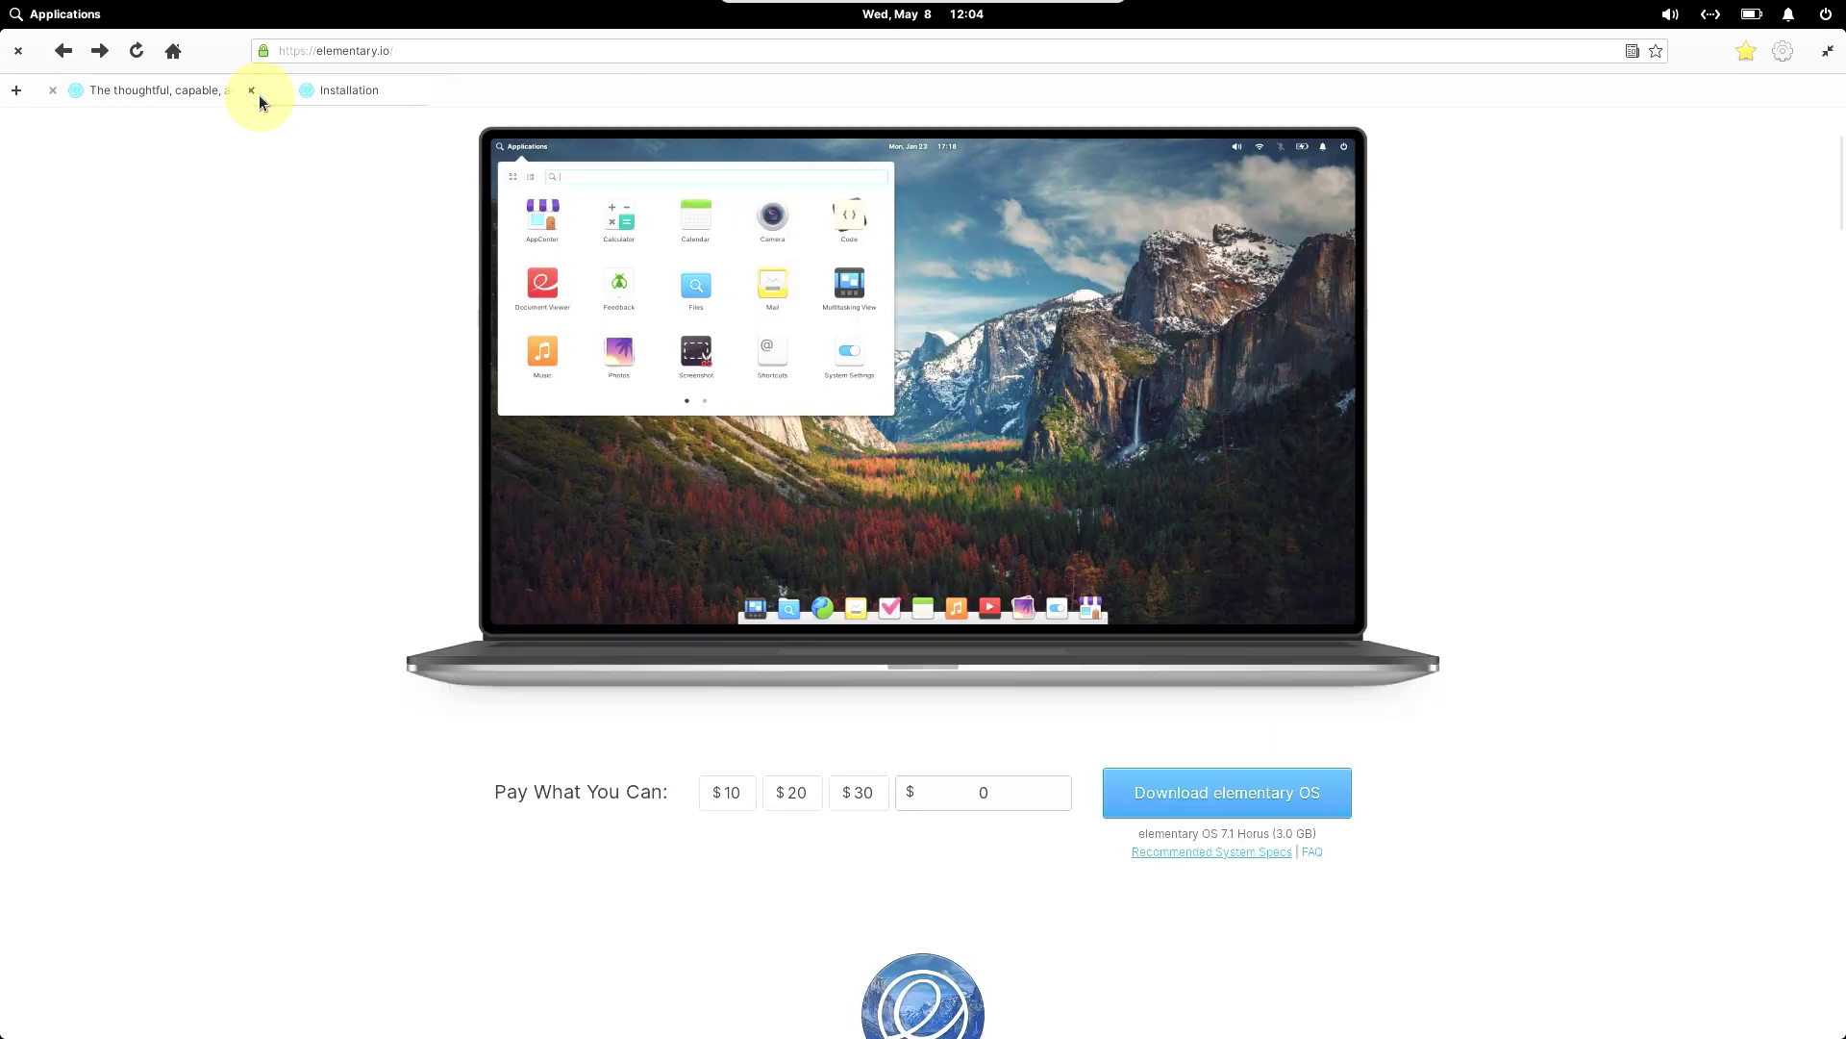
Start the direct download of the elementary OS 7.1 ISO, check its progress and cancel it
{"action": "left_click", "coordinate": [1222, 804]}
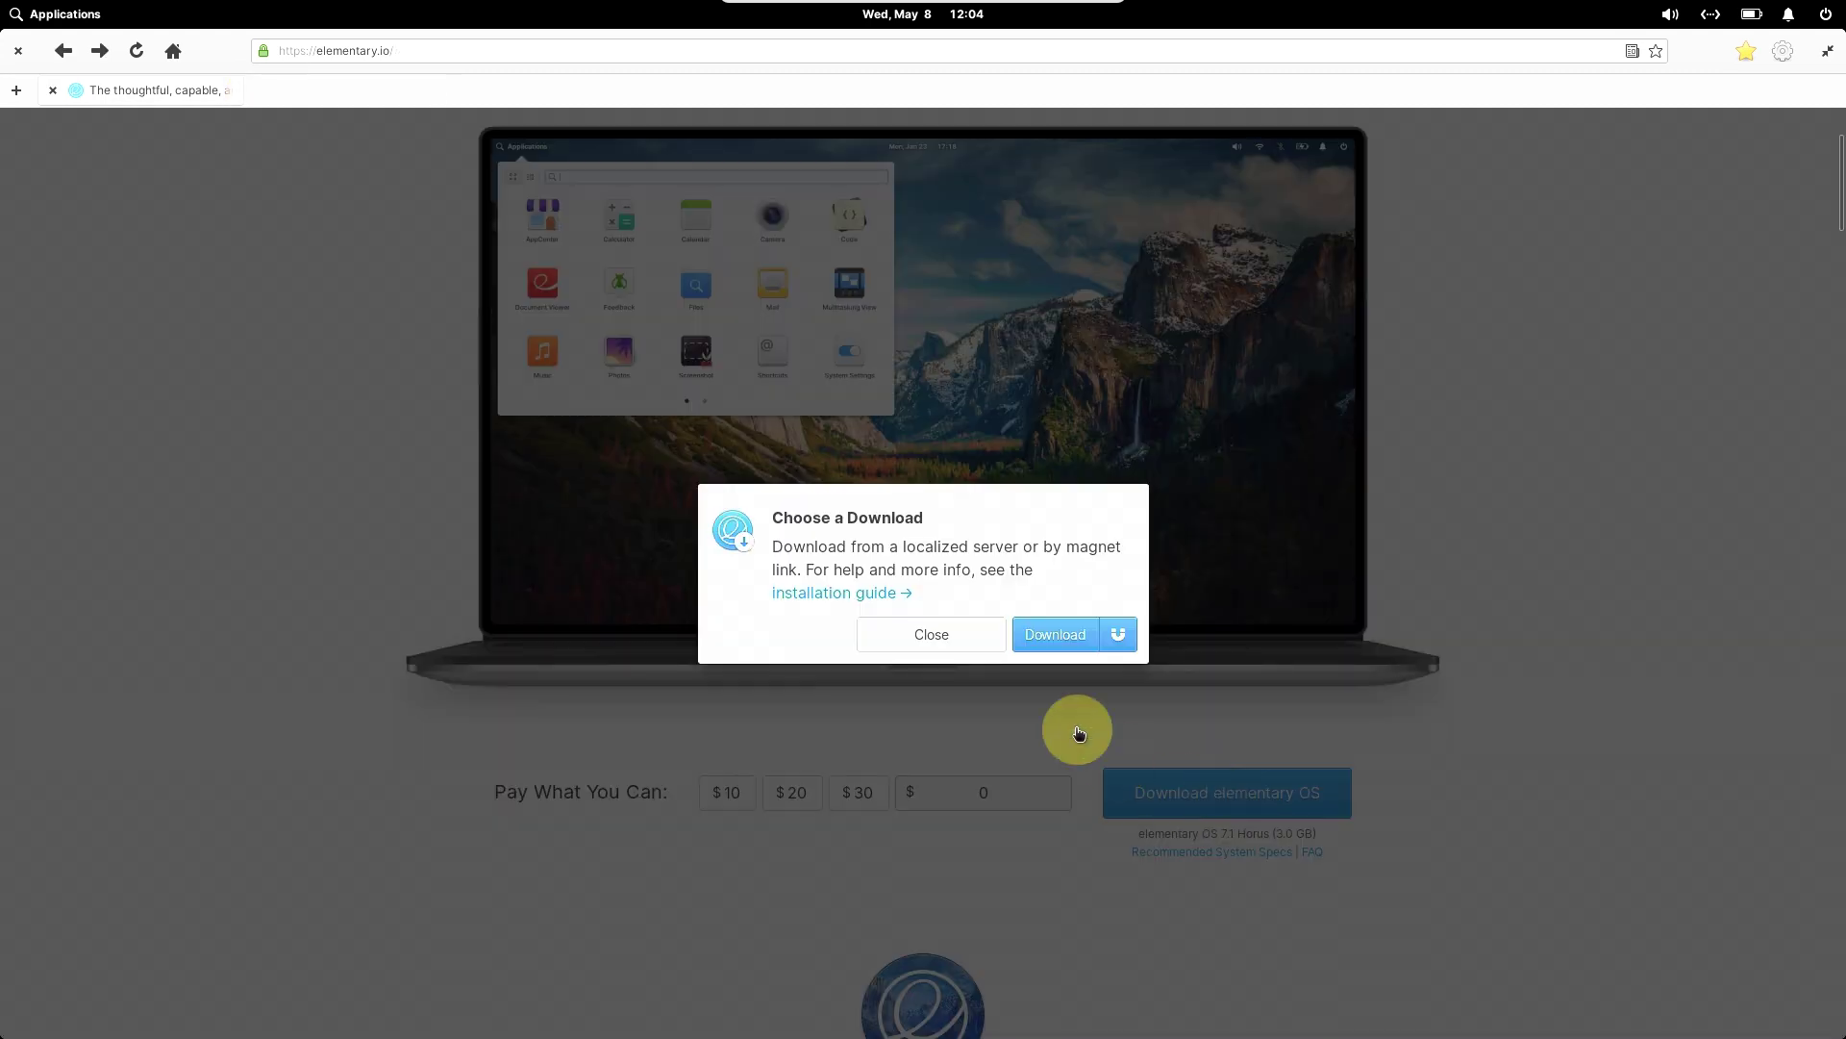
{"action": "left_click", "coordinate": [1075, 648]}
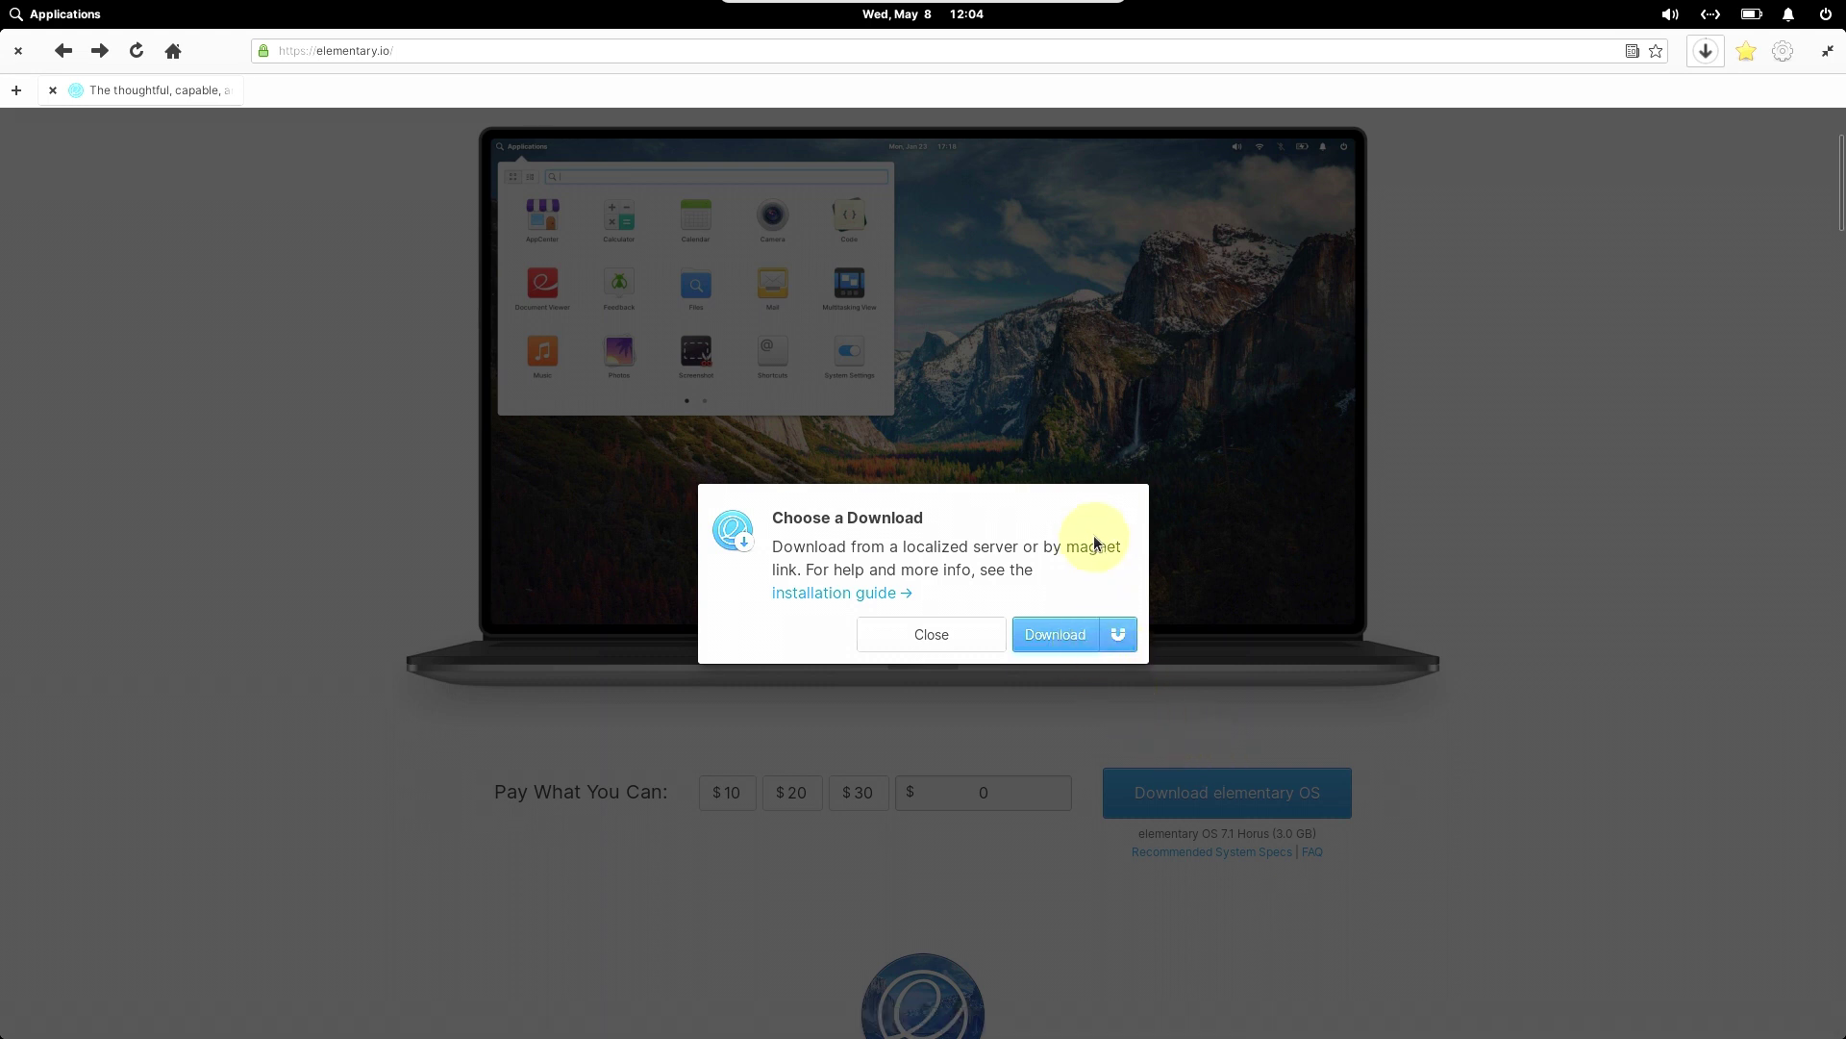
{"action": "left_click", "coordinate": [1705, 52]}
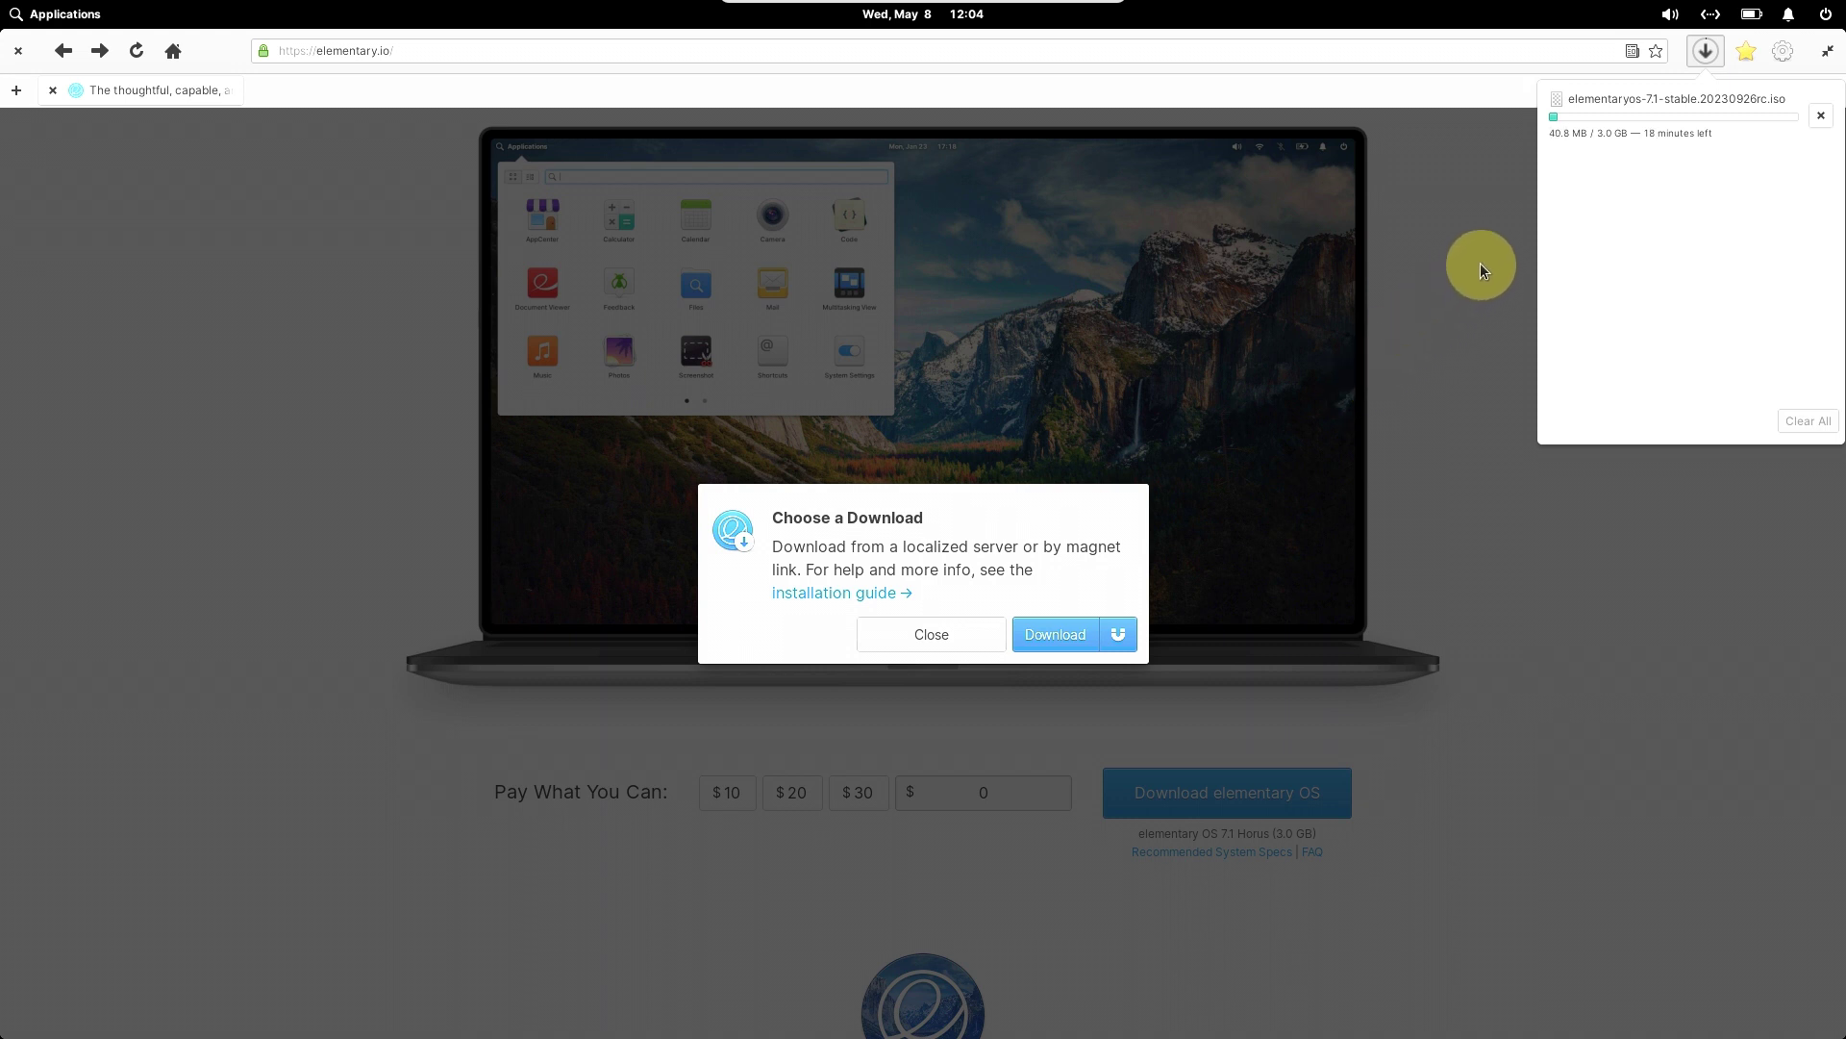
{"action": "left_click", "coordinate": [1821, 116]}
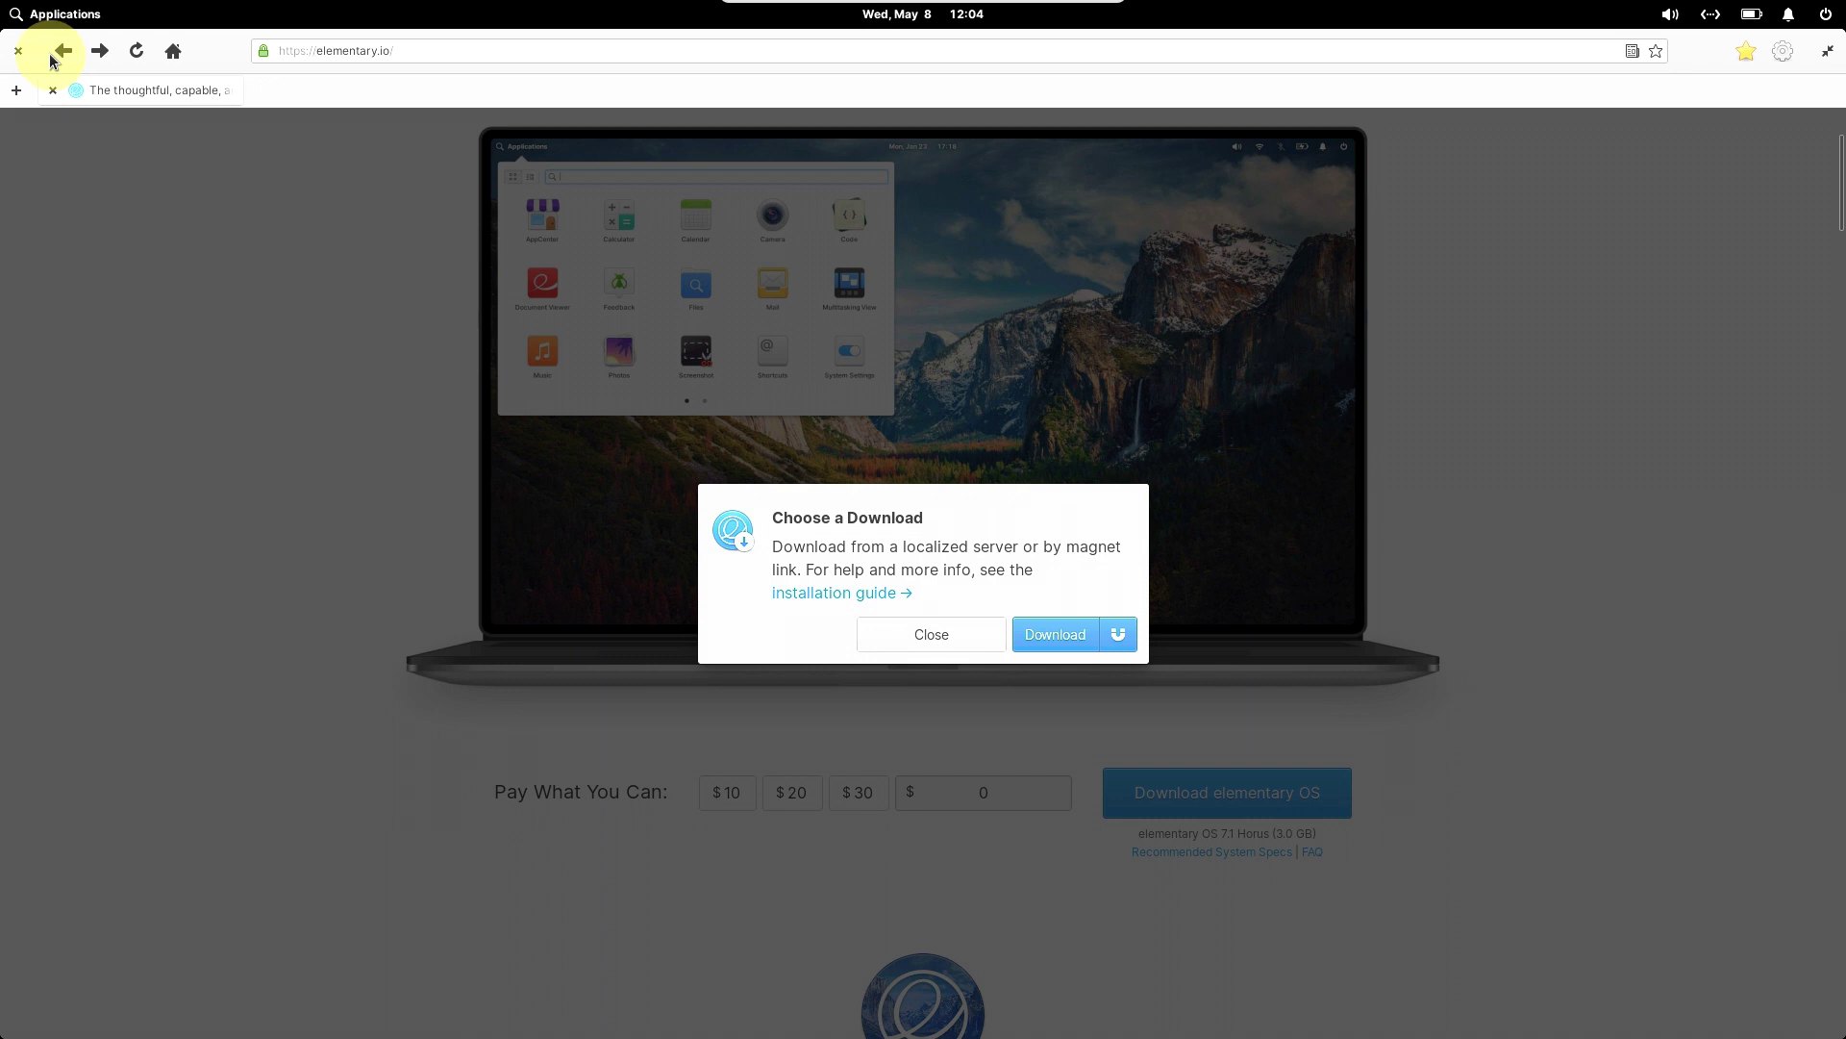
Close the browser and launch Terminal
{"action": "left_click", "coordinate": [17, 50]}
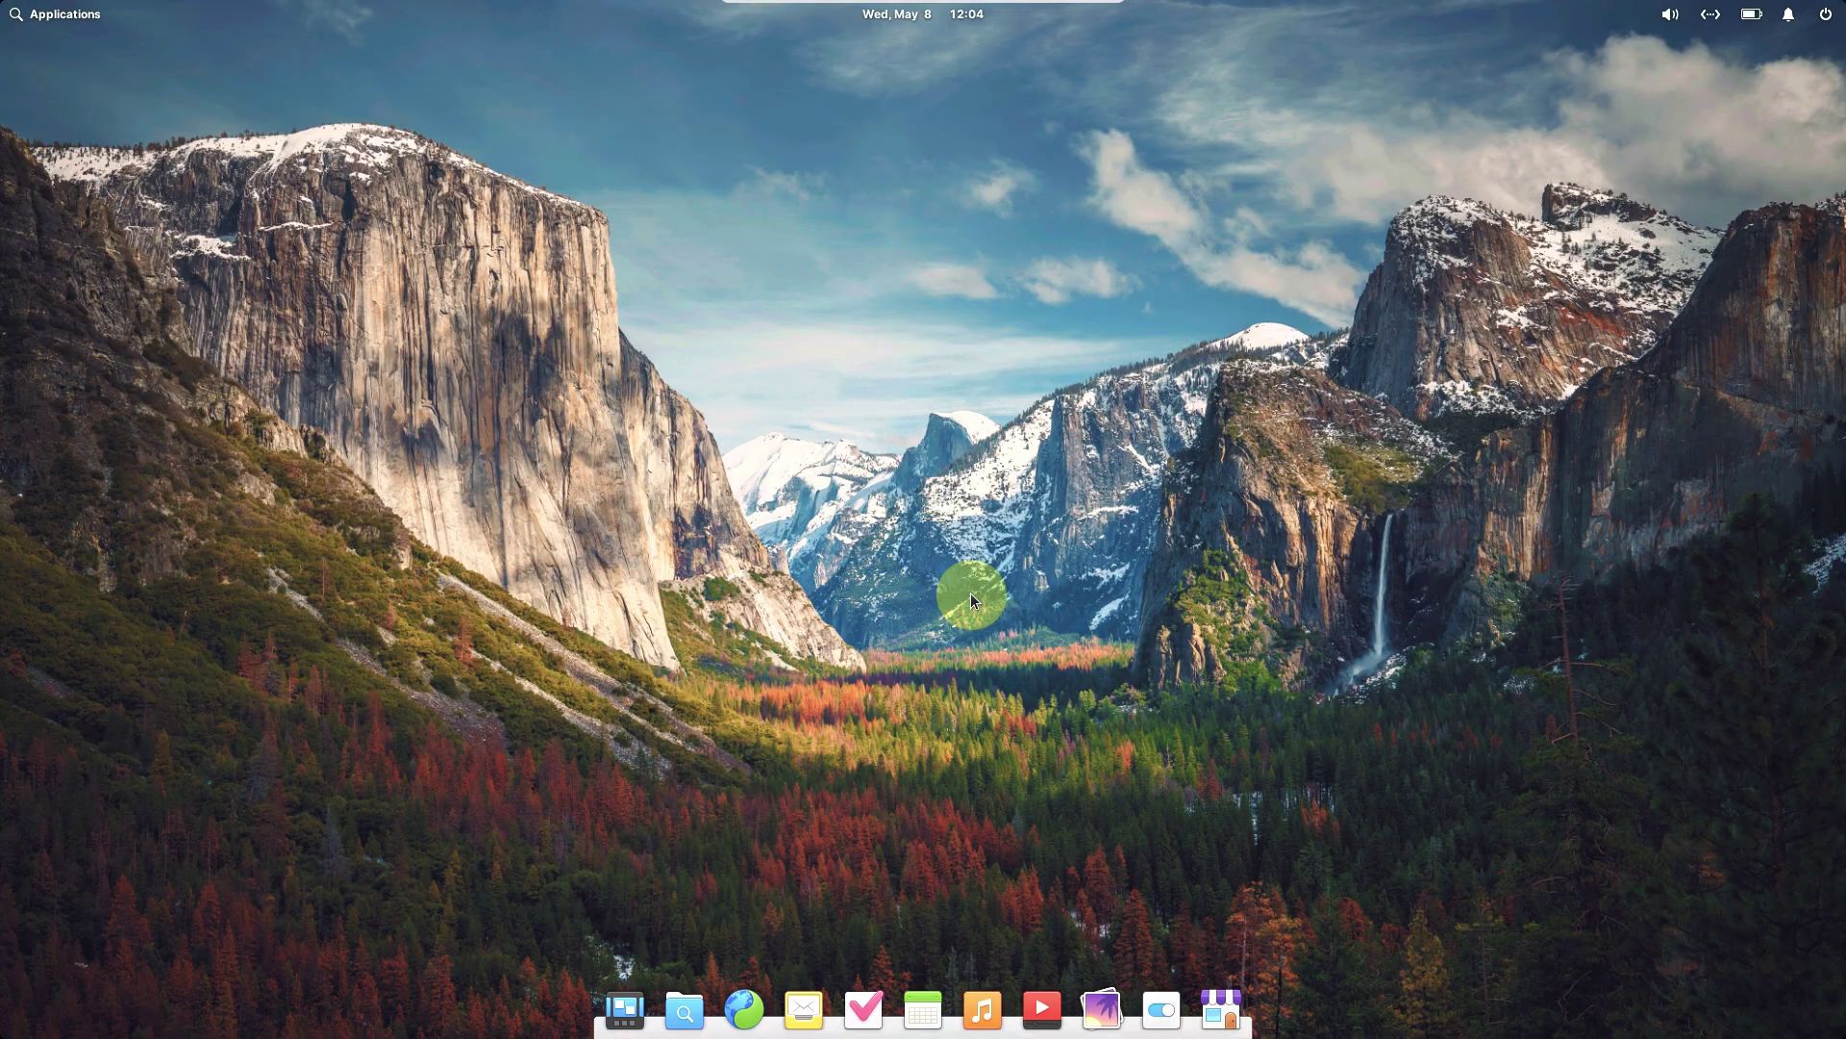
{"action": "left_click", "coordinate": [67, 16]}
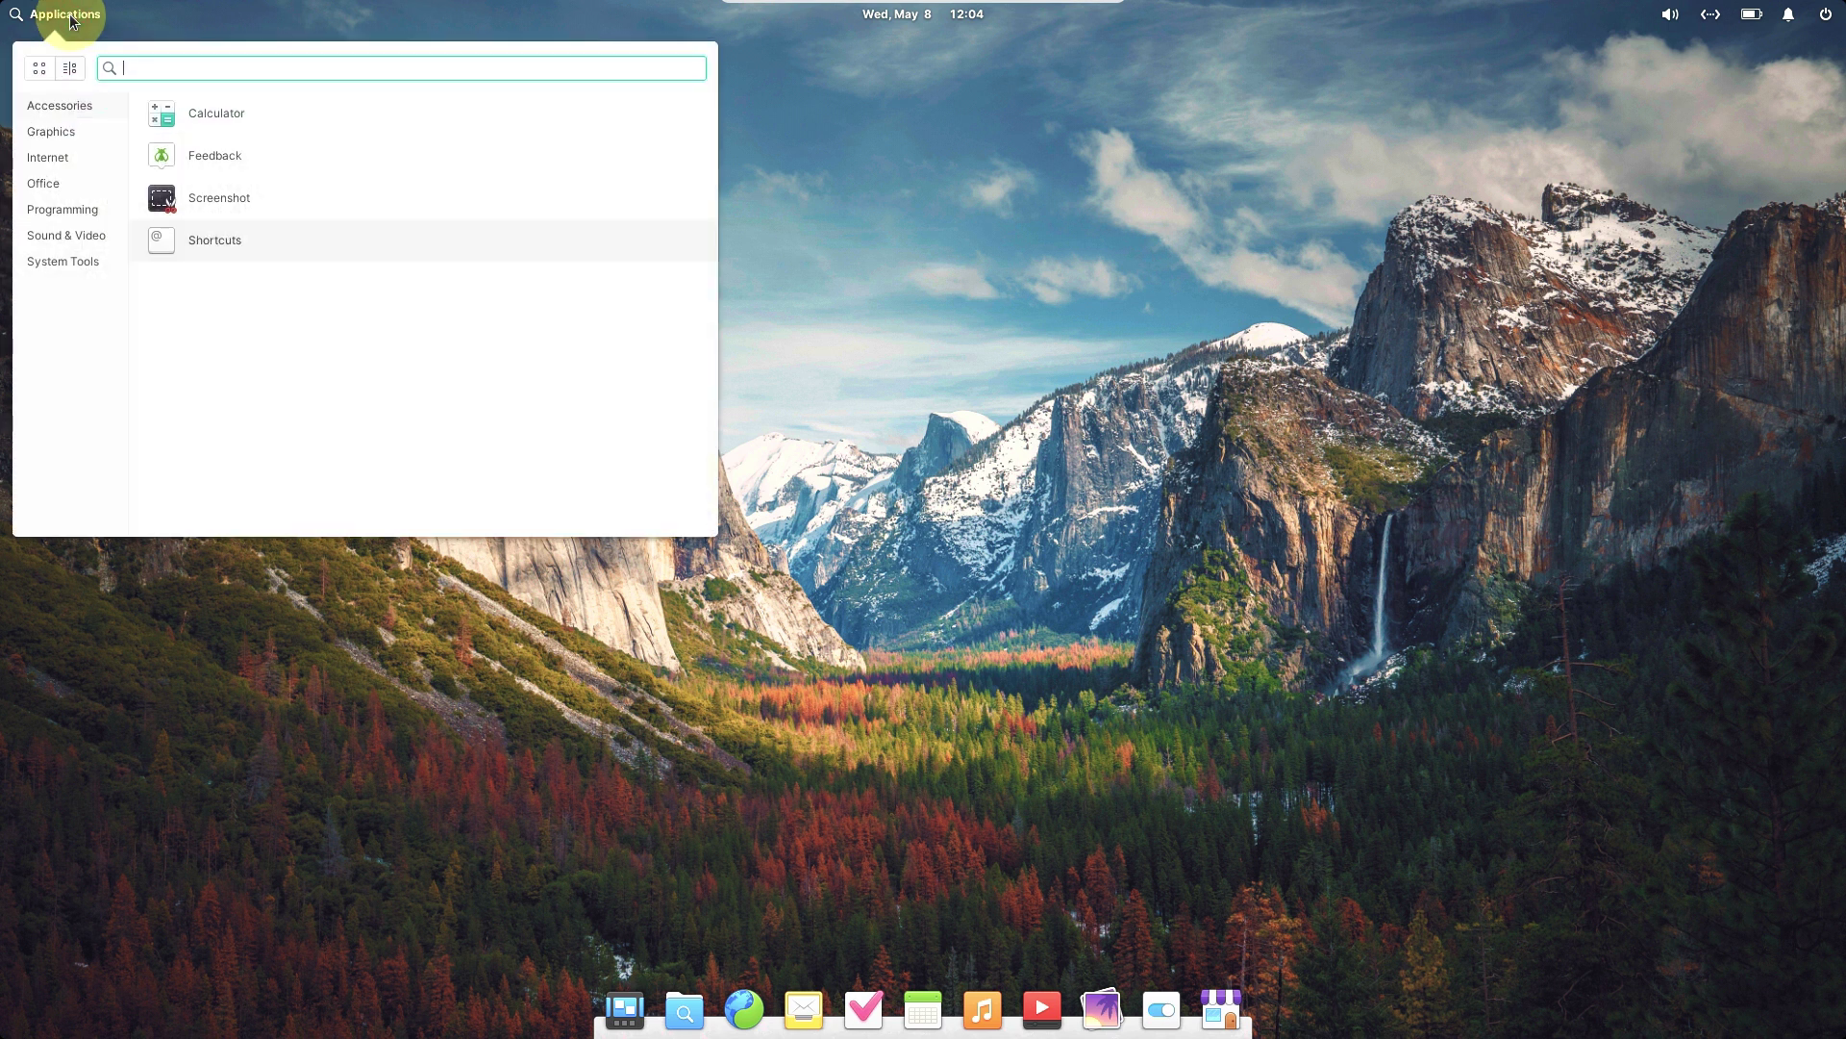
{"action": "left_click", "coordinate": [94, 261]}
{"action": "left_click", "coordinate": [277, 367]}
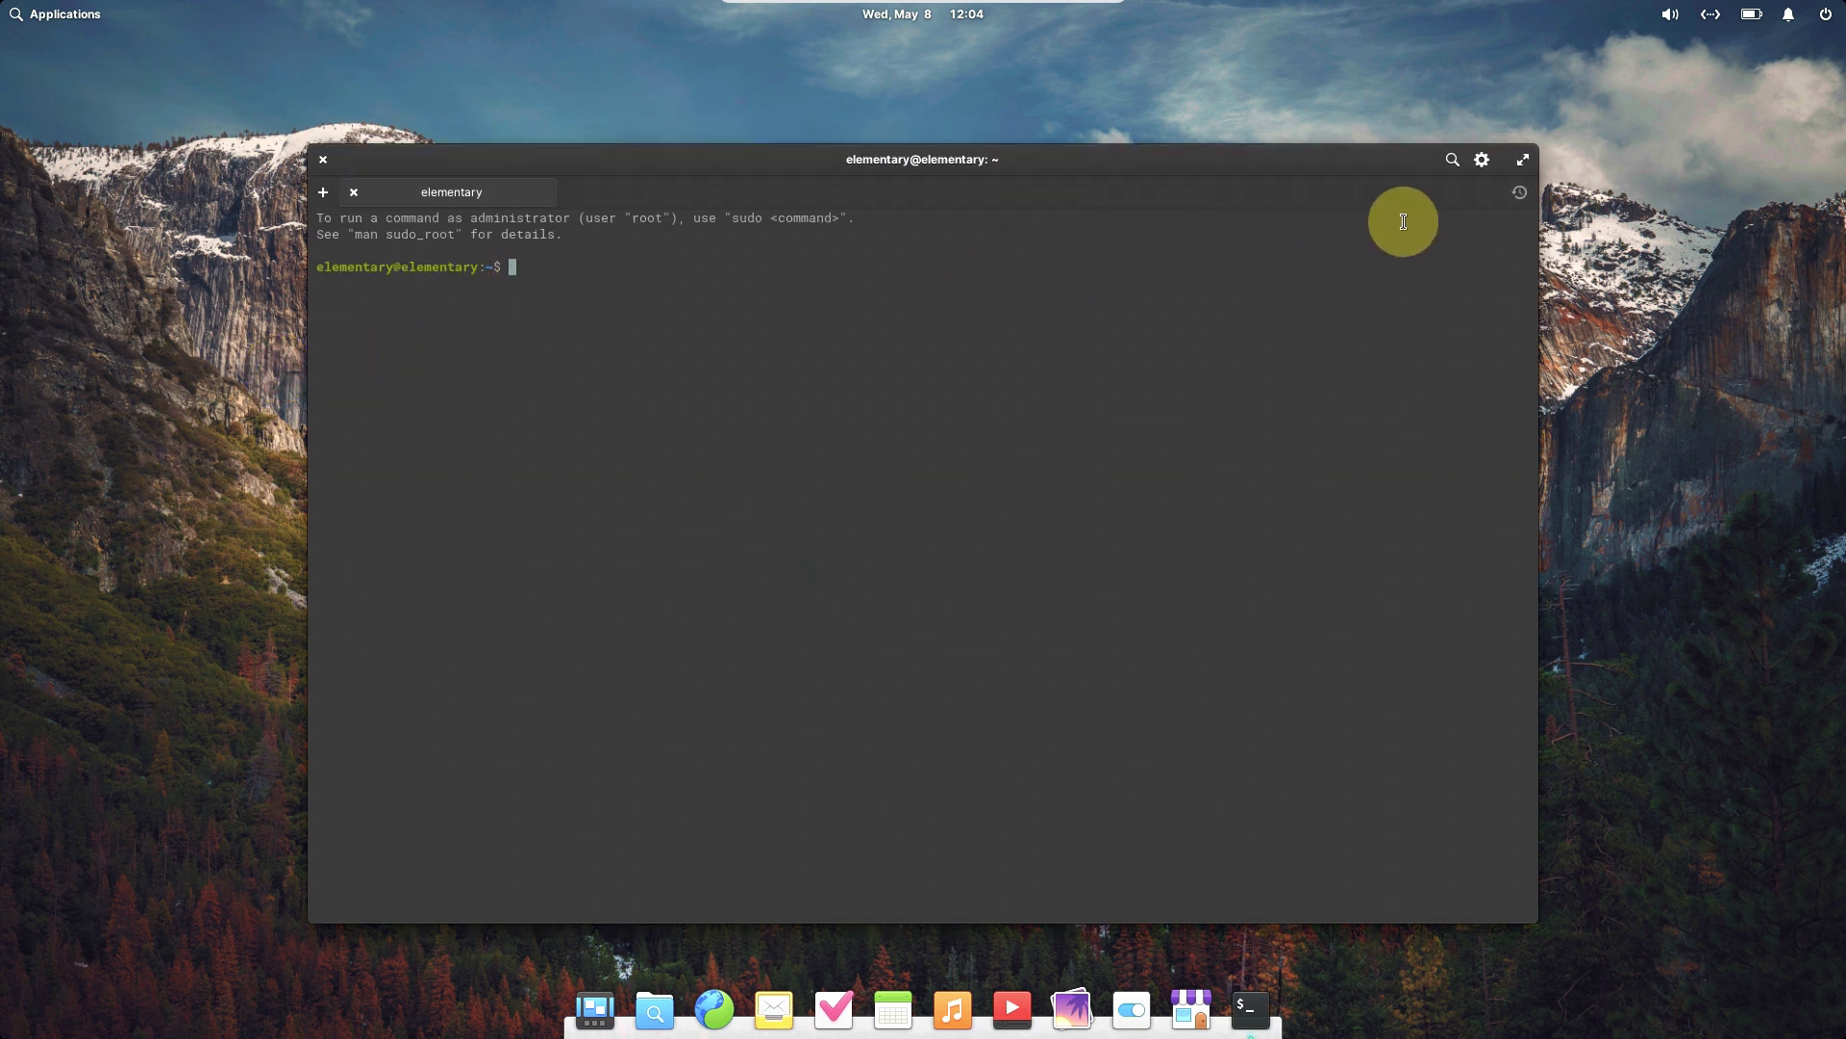
View Terminal's zoom, color style and Natural Copy/Paste settings, and return to the prompt
{"action": "left_click", "coordinate": [1482, 160]}
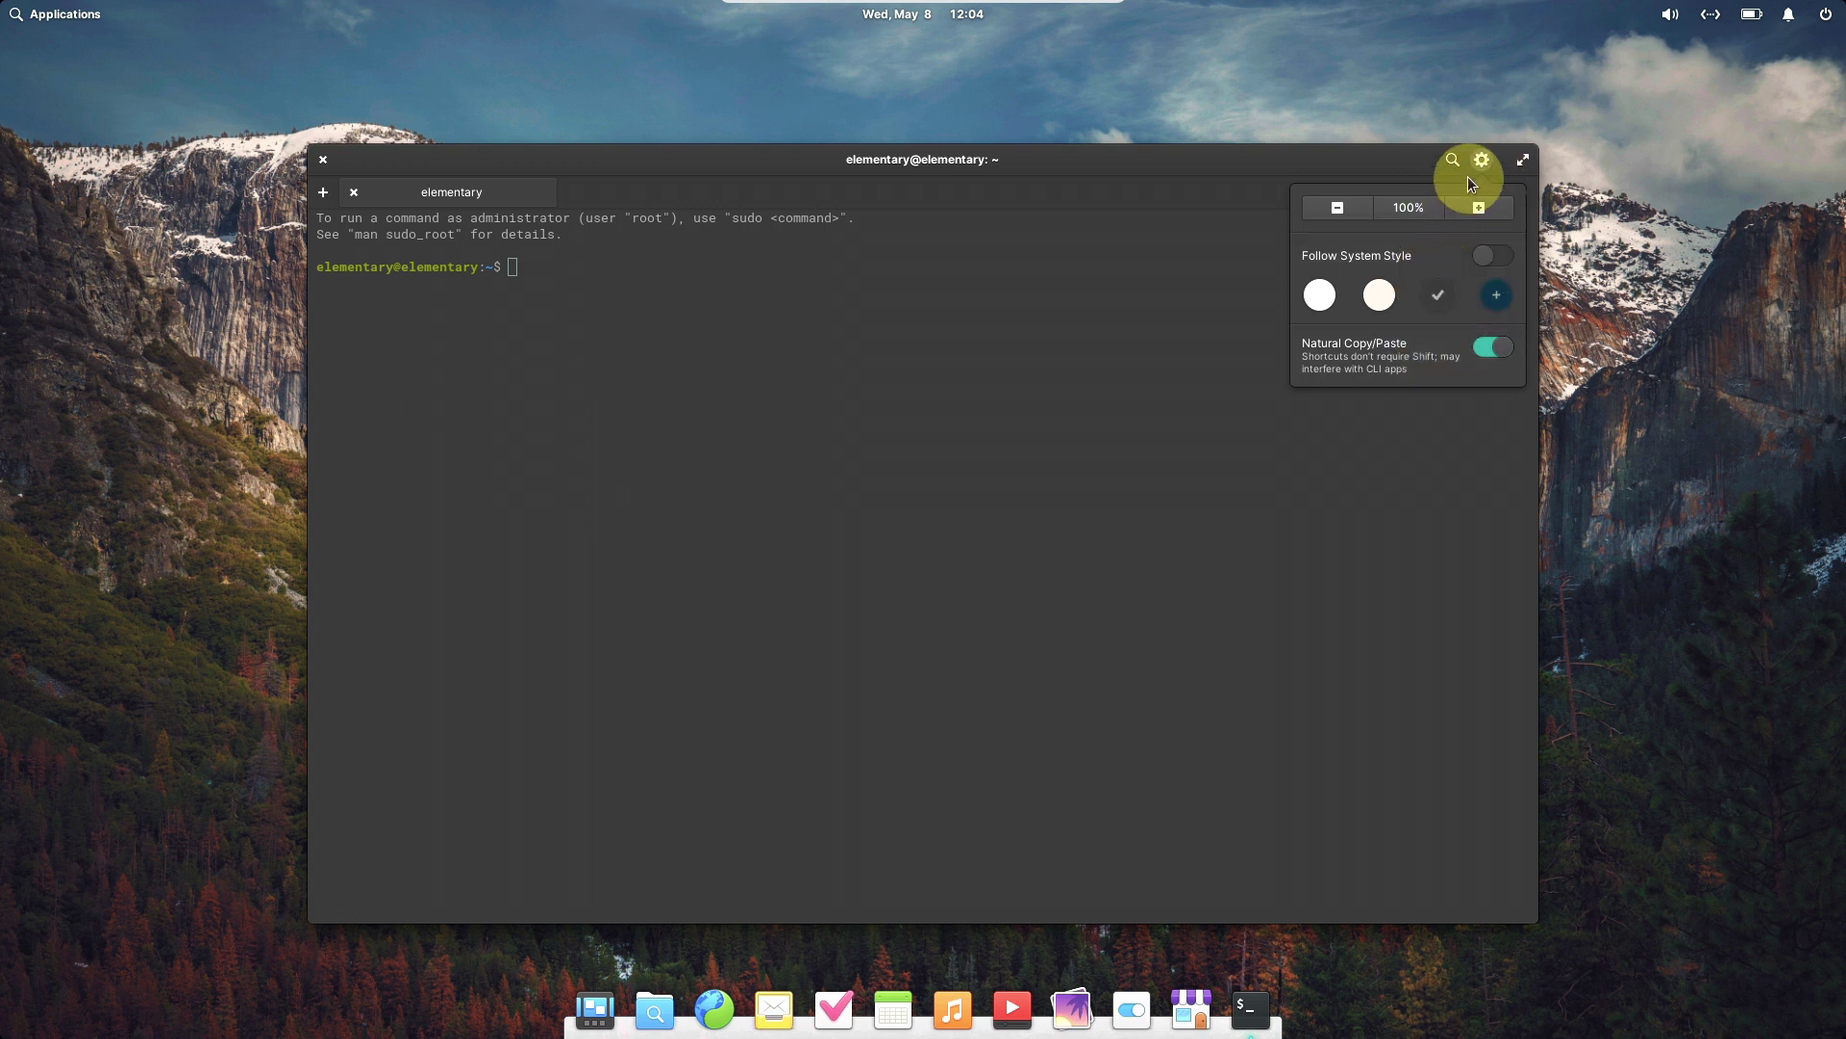
{"action": "left_click", "coordinate": [1038, 481]}
{"action": "left_click", "coordinate": [739, 351]}
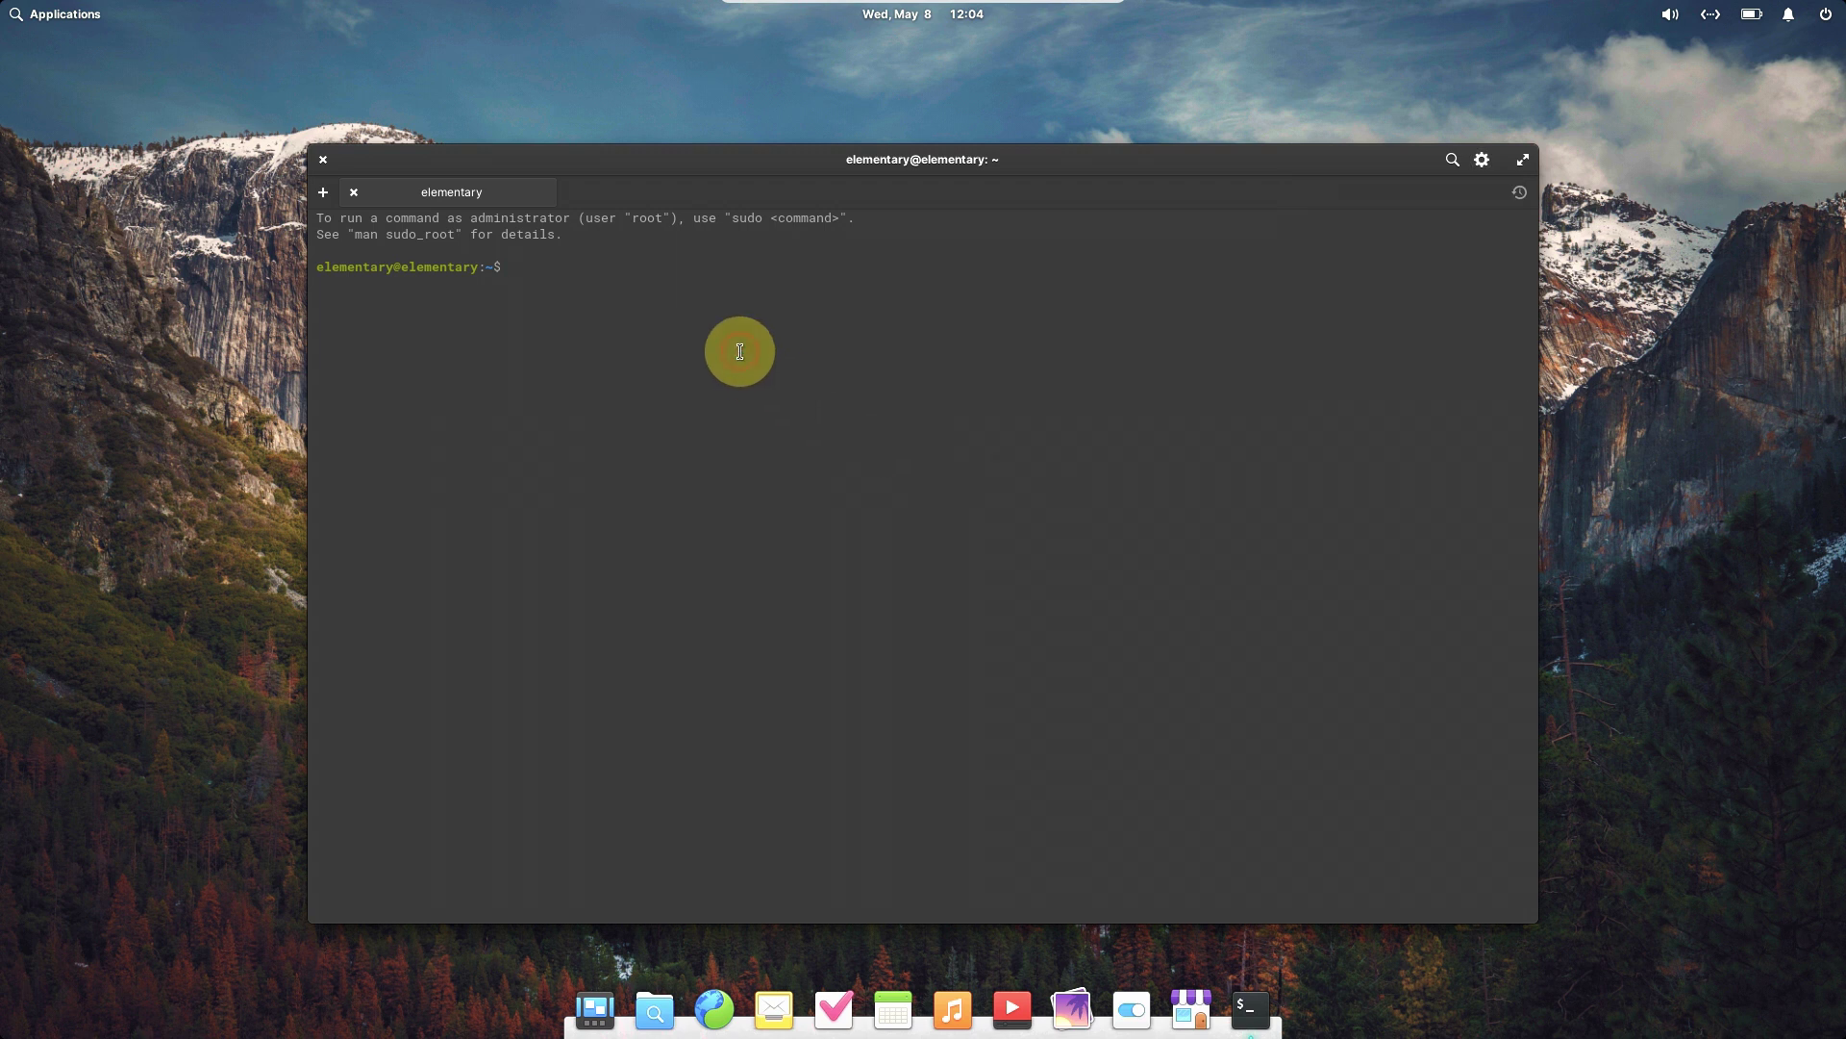
Try to run "inxi" and copy the suggested command "sudo apt install inxi" from the output
{"action": "type", "text": "inxi"}
{"action": "key", "text": "Return"}
{"action": "left_click_drag", "start_coordinate": [481, 299], "coordinate": [318, 300]}
{"action": "right_click", "coordinate": [339, 306]}
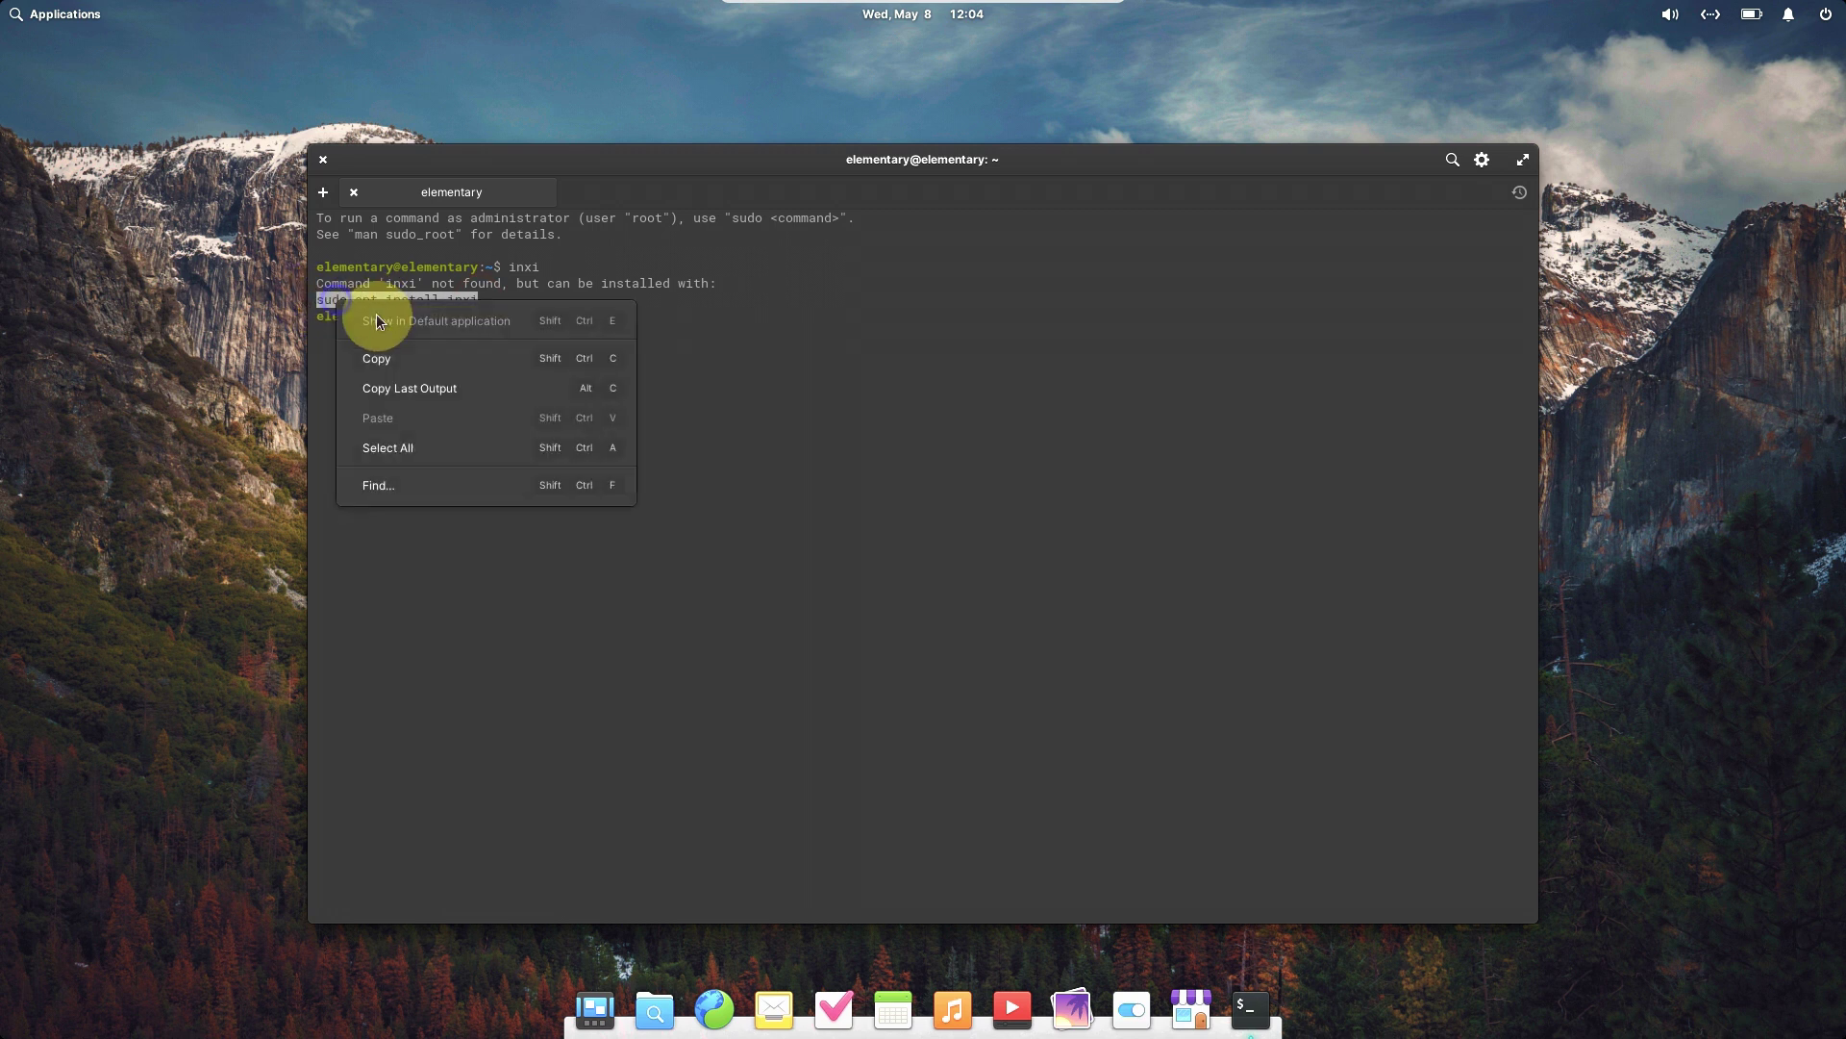
{"action": "left_click", "coordinate": [397, 357]}
Paste "sudo apt install inxi" at the prompt despite the paste protection, run it and confirm the installation
{"action": "right_click", "coordinate": [515, 315]}
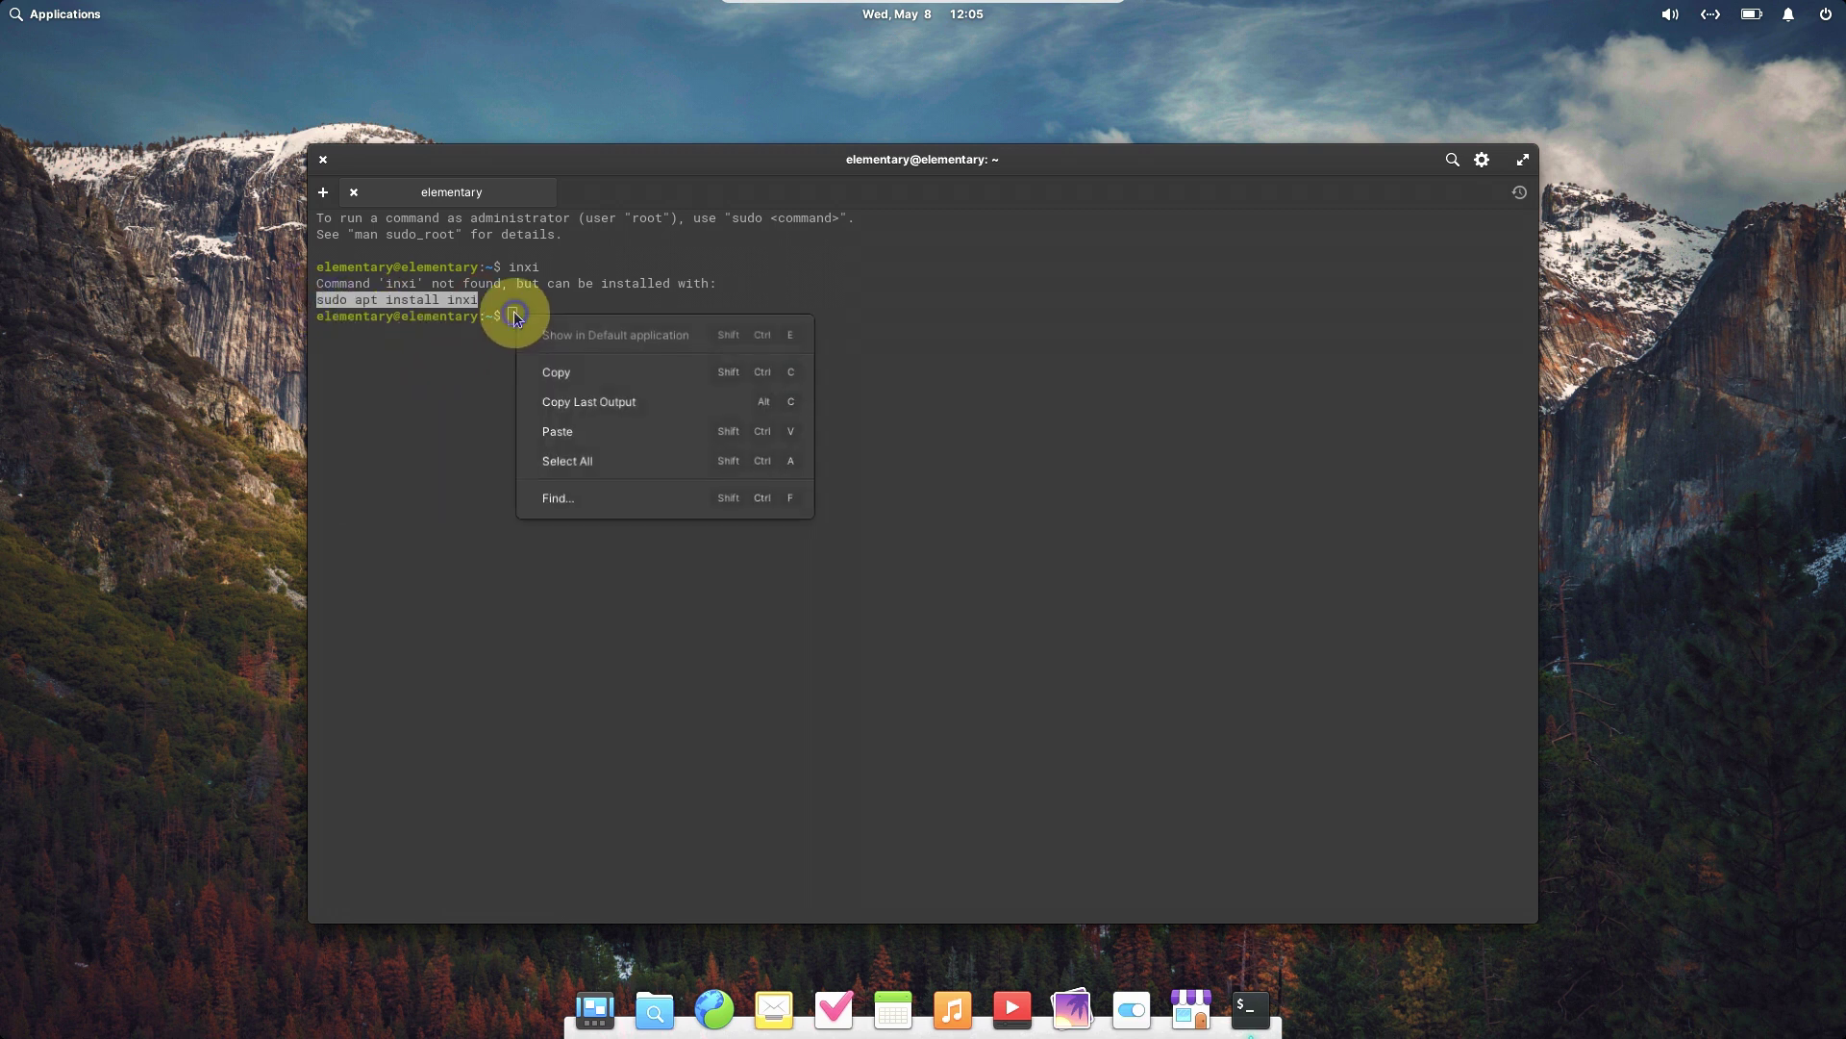
{"action": "left_click", "coordinate": [570, 434]}
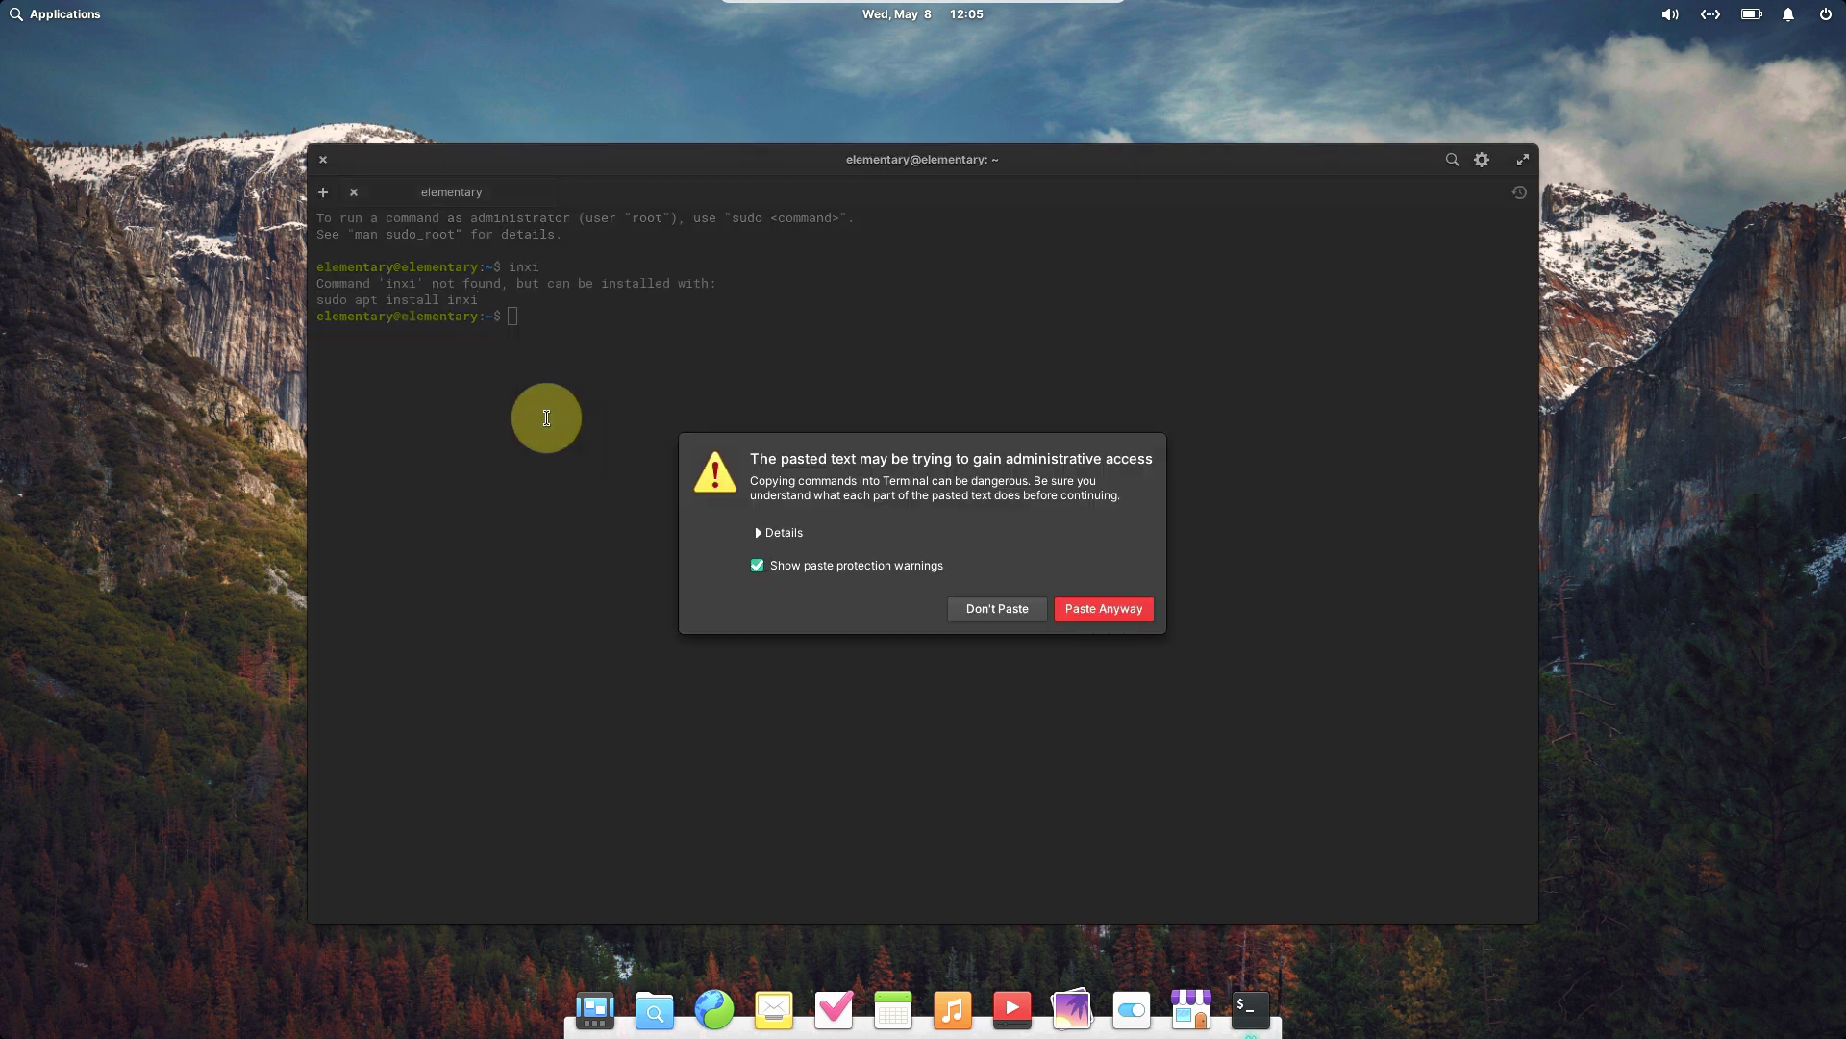
{"action": "left_click", "coordinate": [1076, 609]}
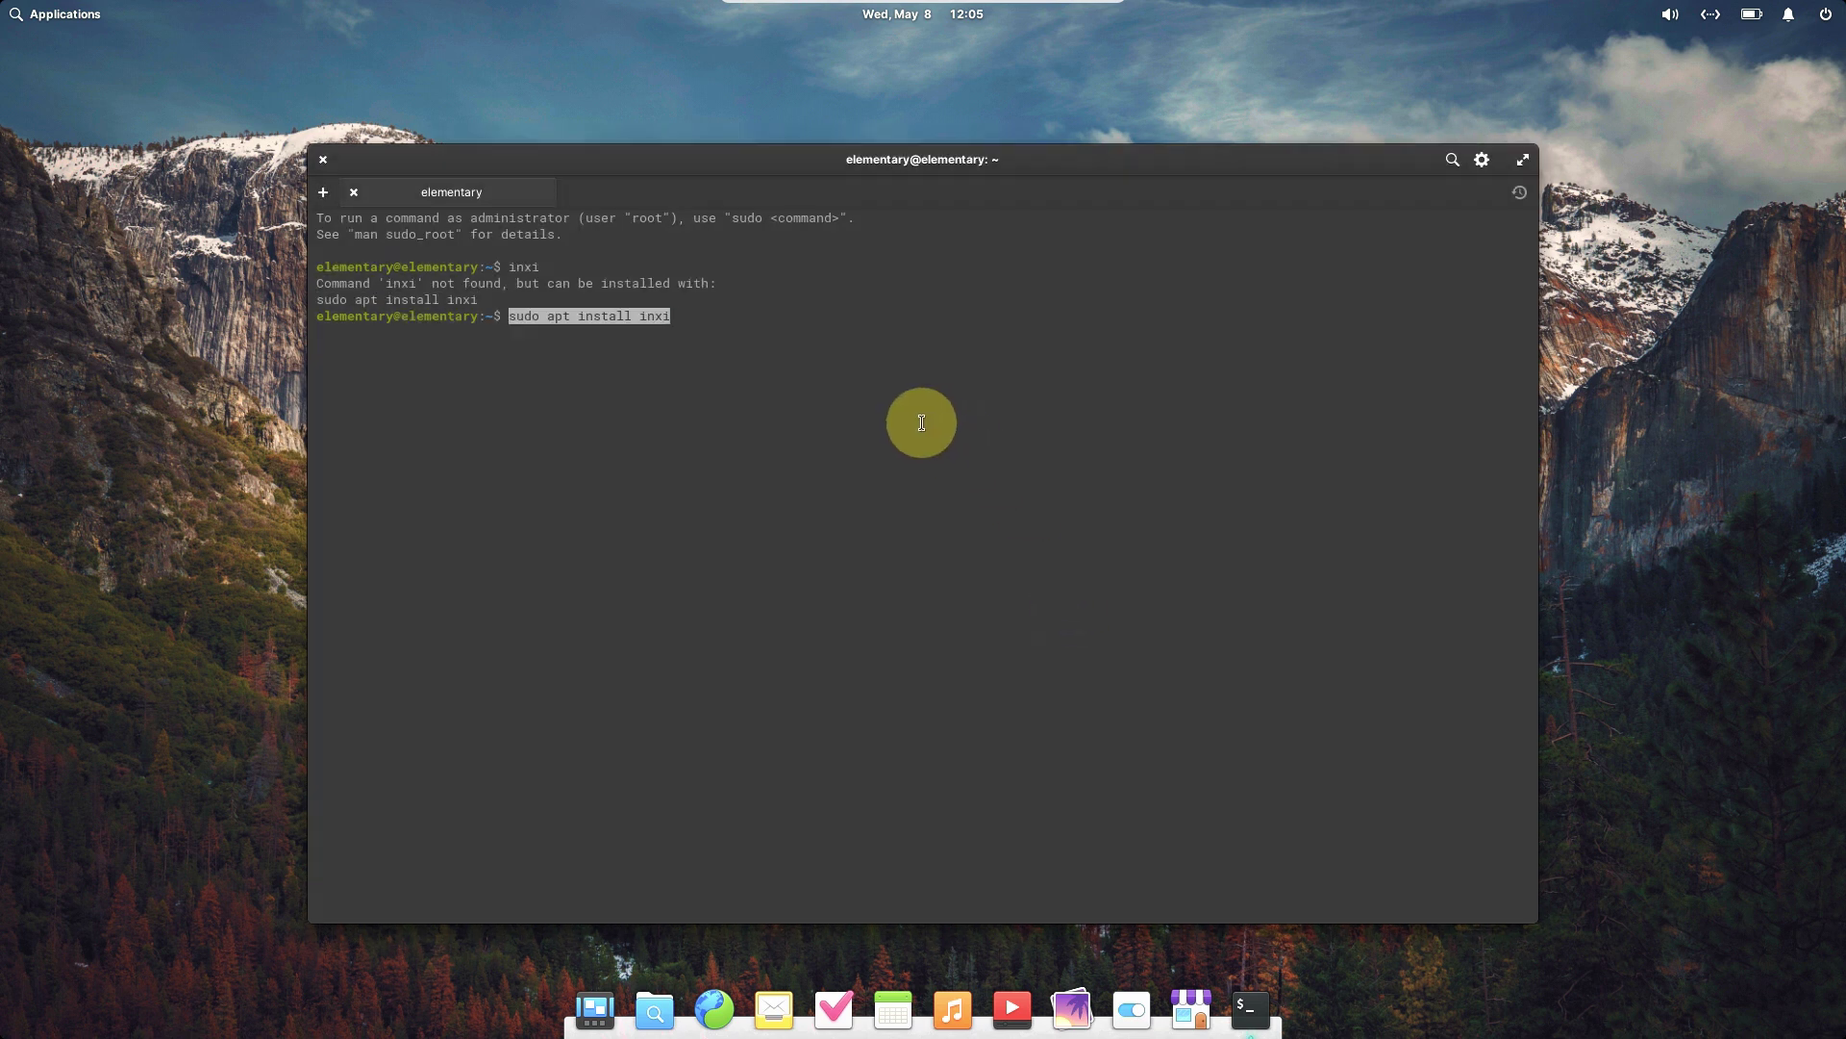
{"action": "key", "text": "Return"}
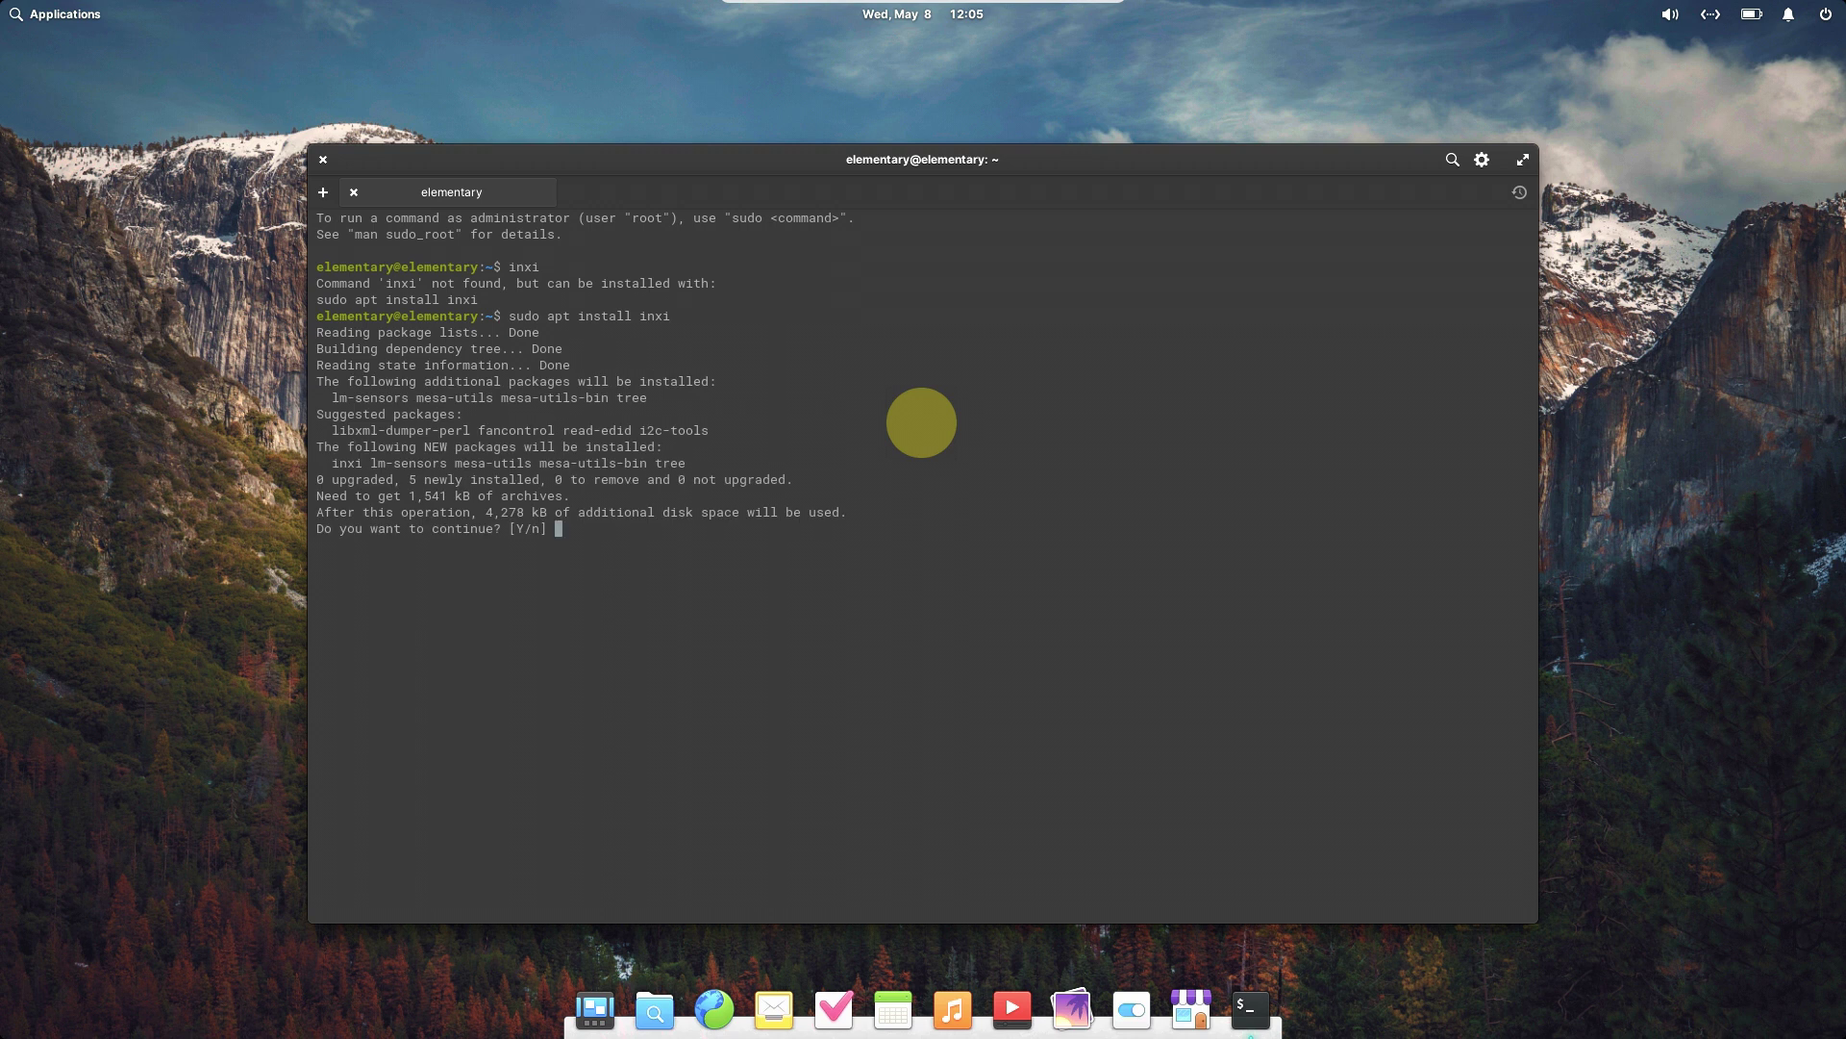
{"action": "key", "text": "Return"}
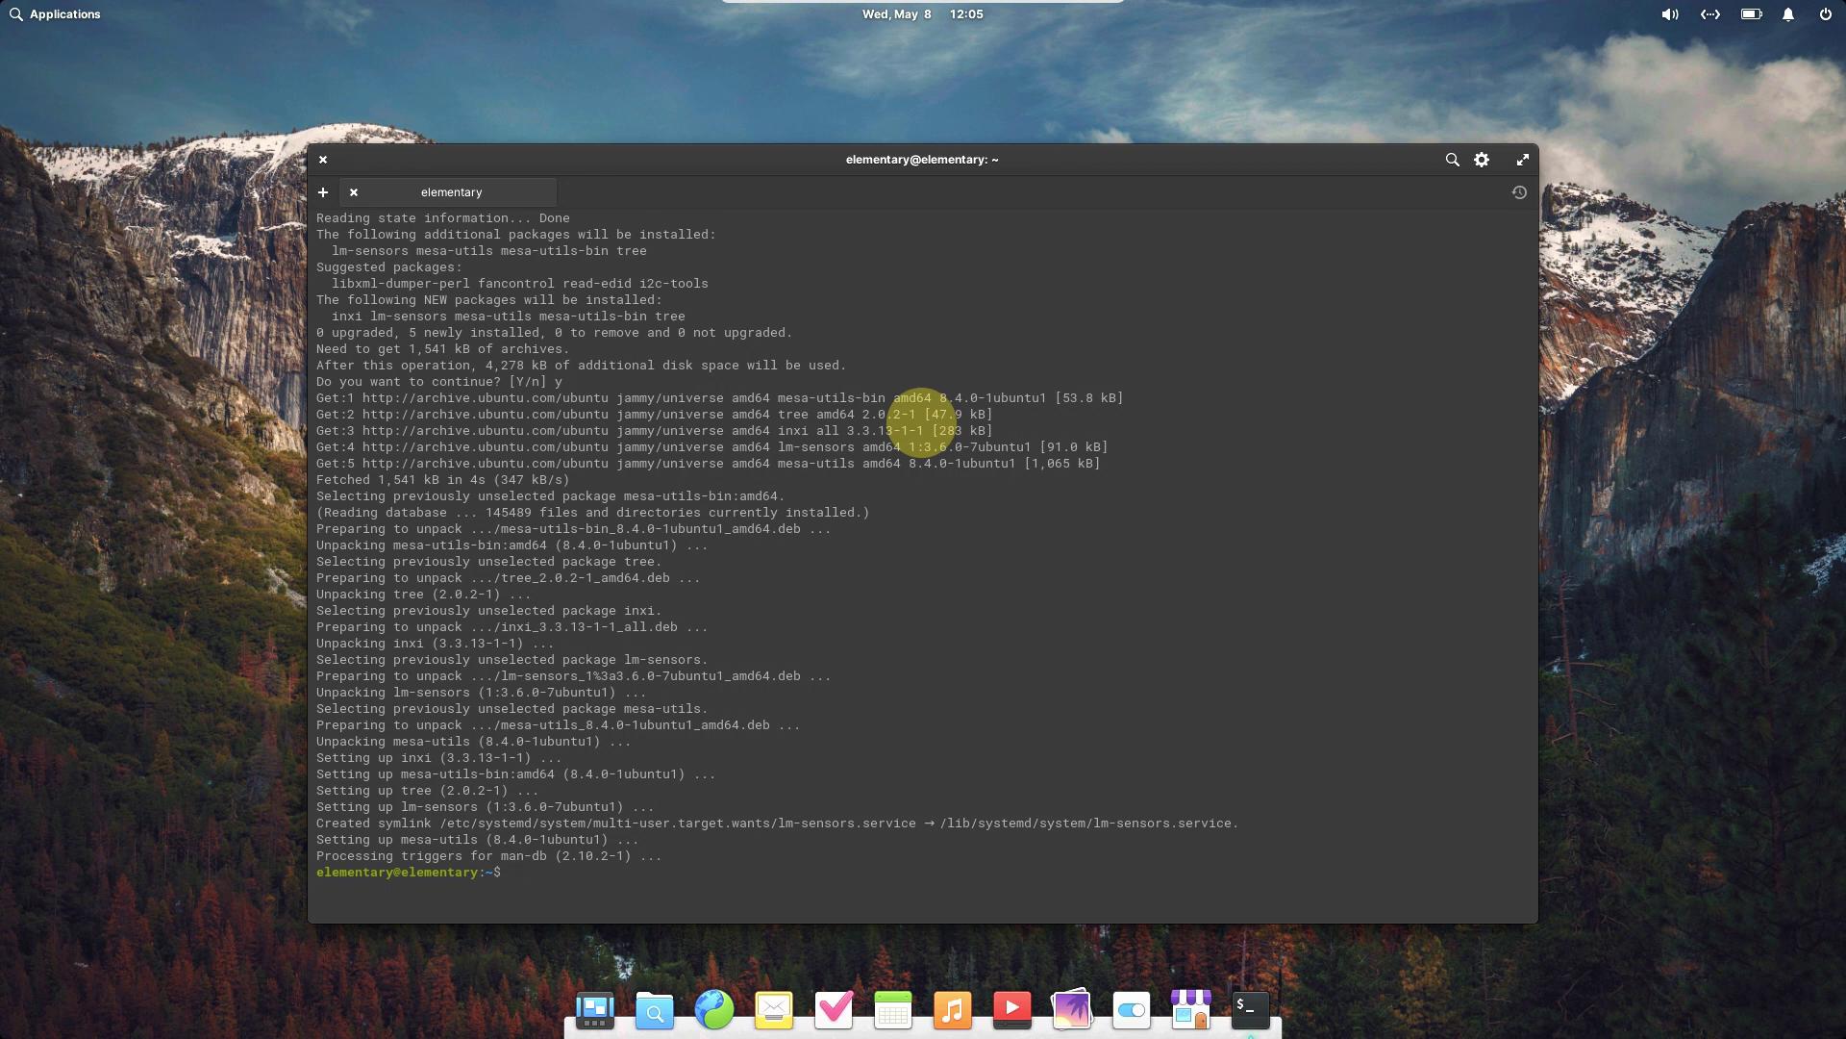
Run "inxi" to show the short system summary and maximize the Terminal window
{"action": "type", "text": "inxi"}
{"action": "key", "text": "Return"}
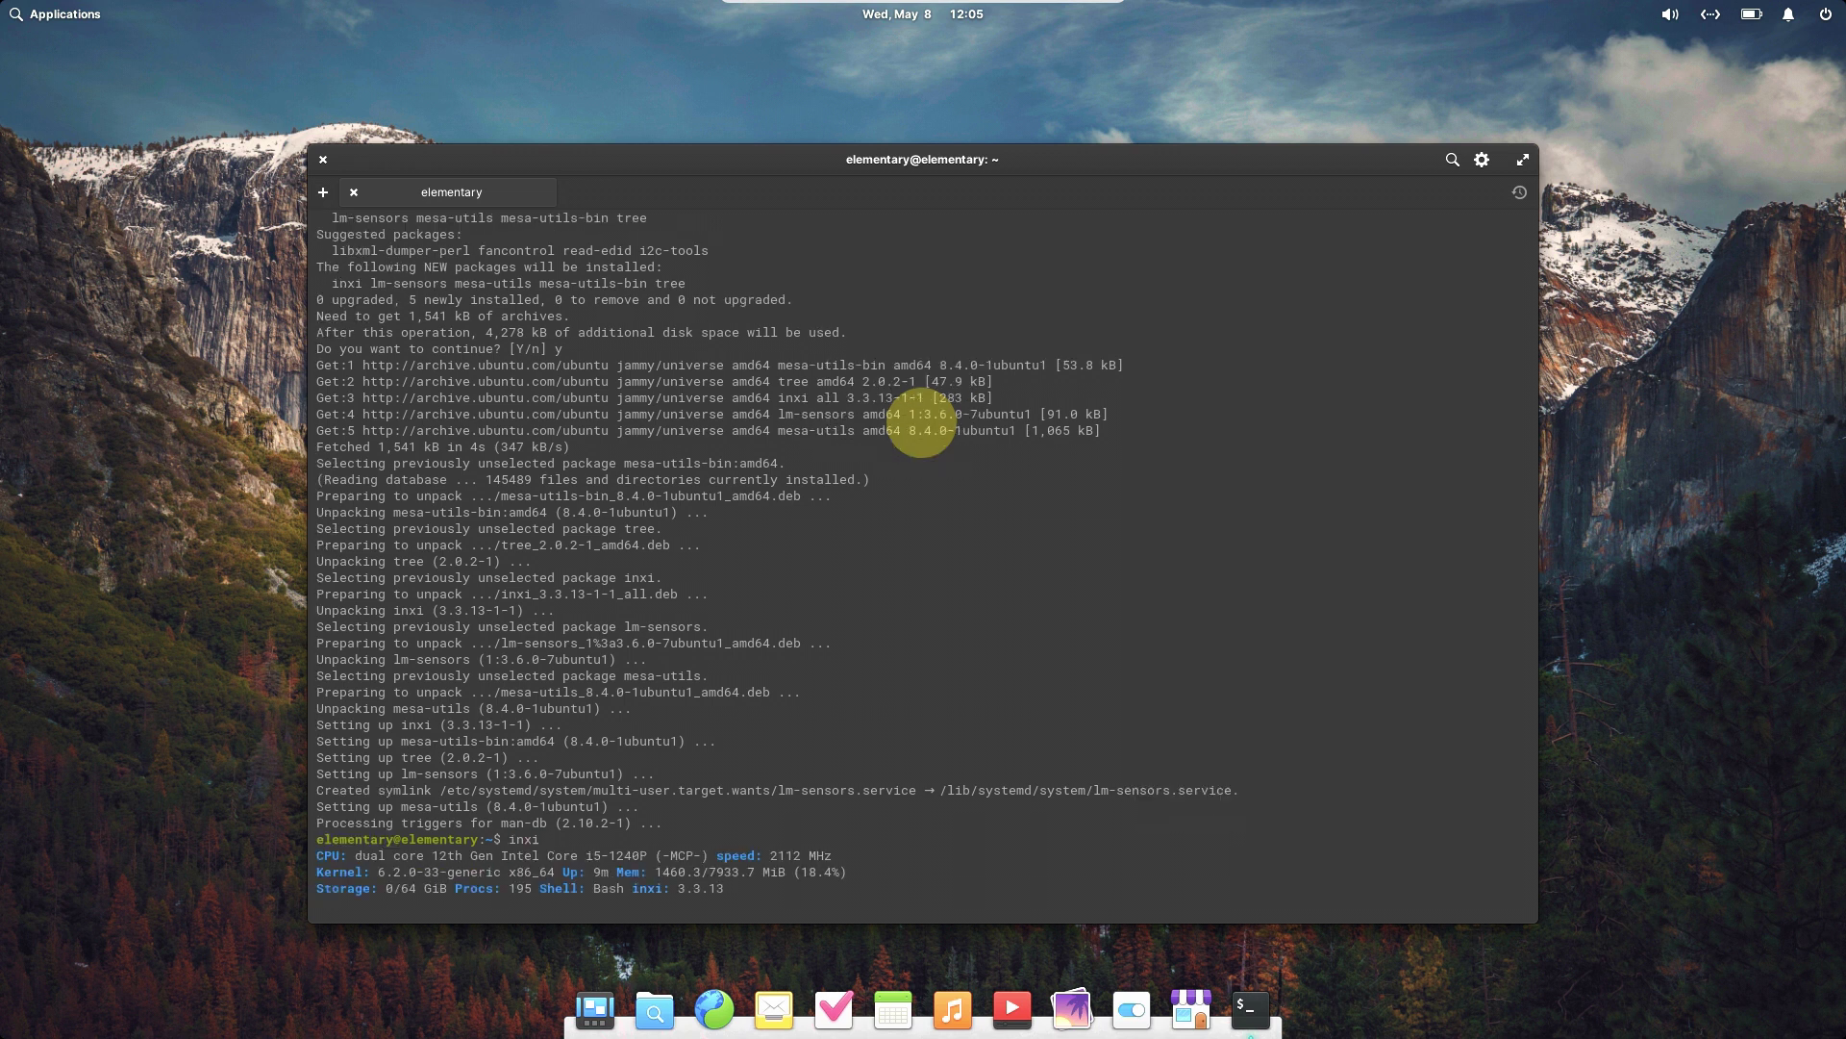
{"action": "left_click", "coordinate": [1528, 162]}
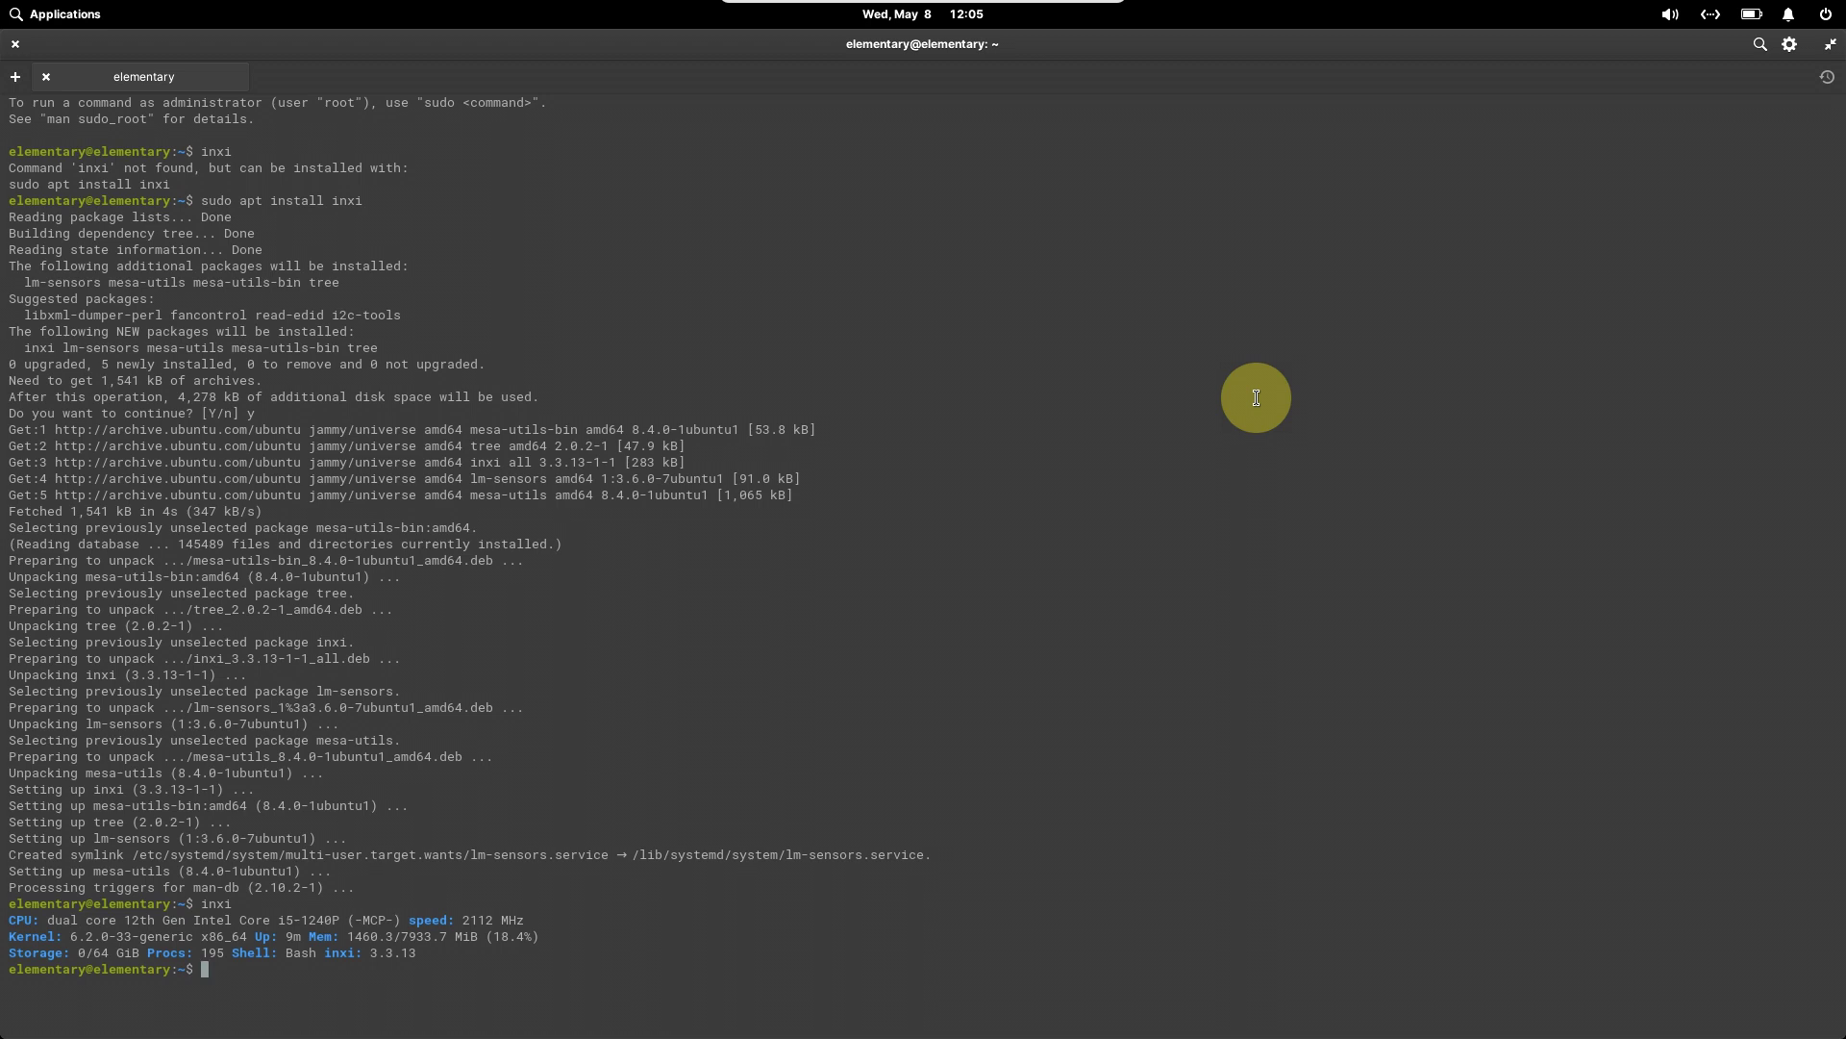
Display the basic system report with "inxi -b" and the full report with "inxi -F"
{"action": "type", "text": "inxi -b"}
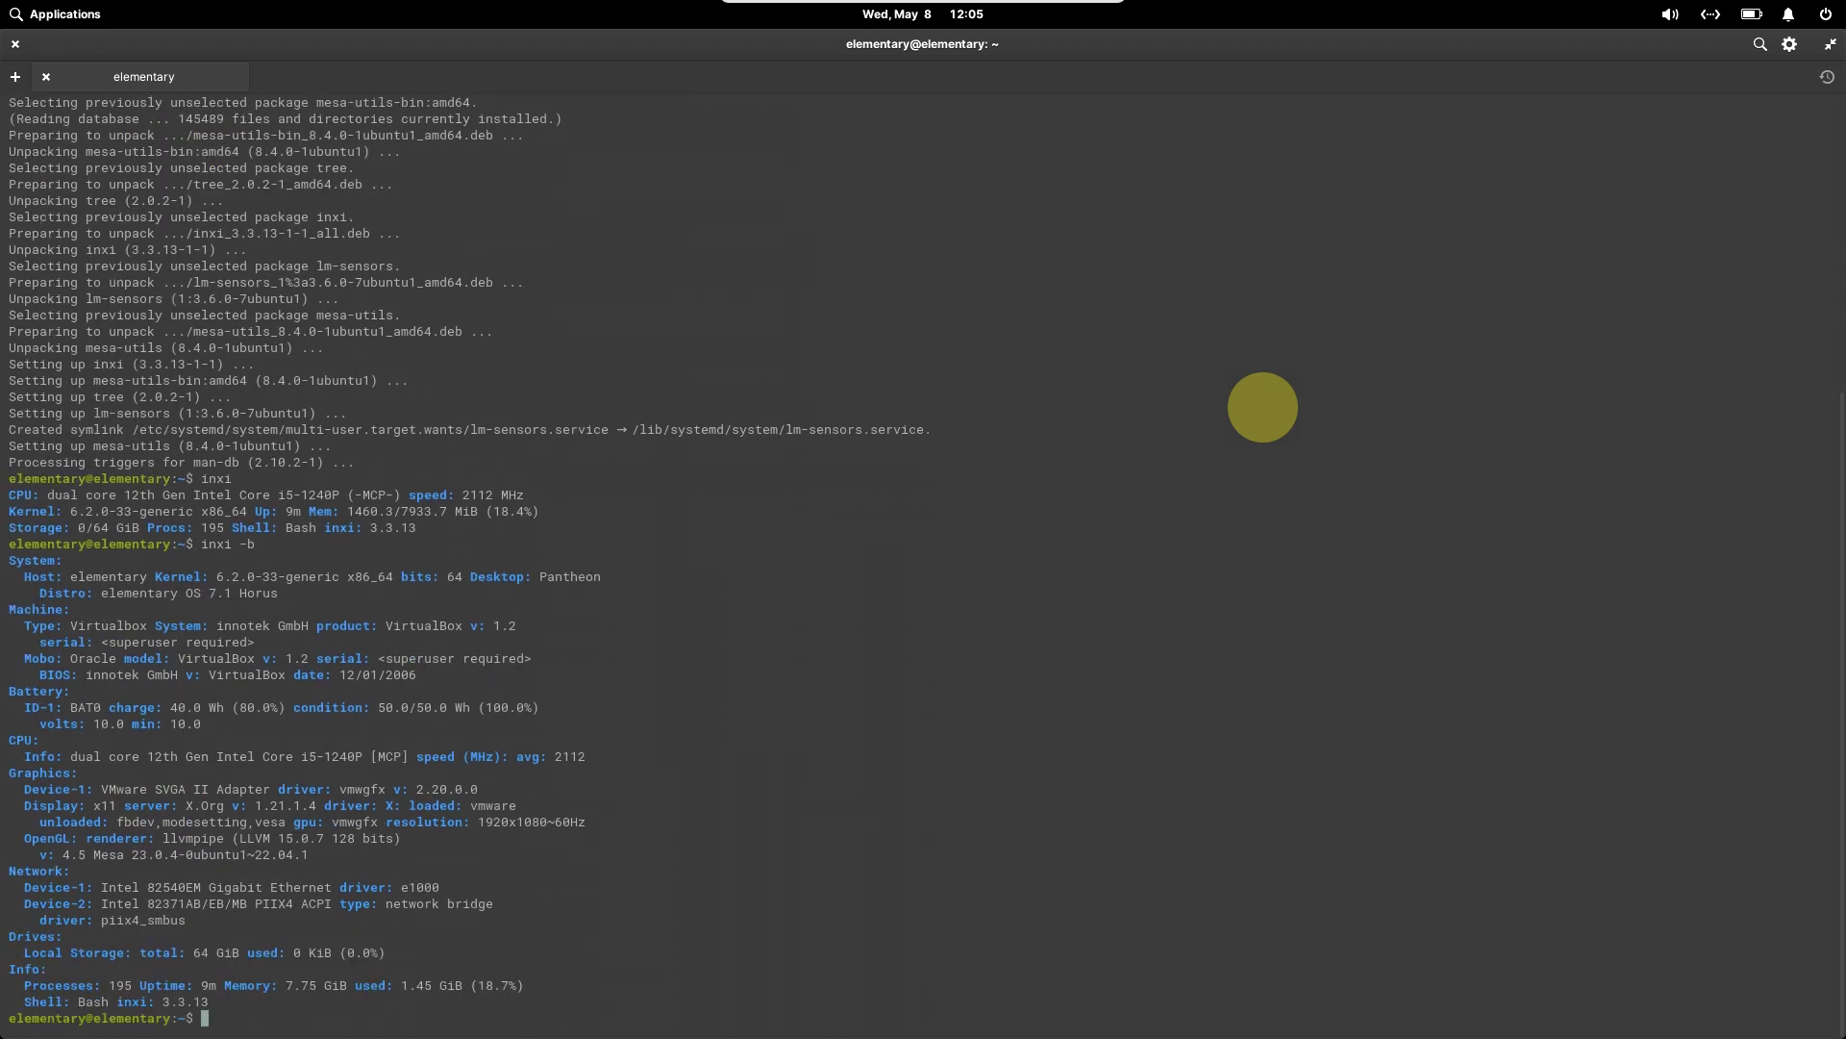
{"action": "type", "text": "inxi -F"}
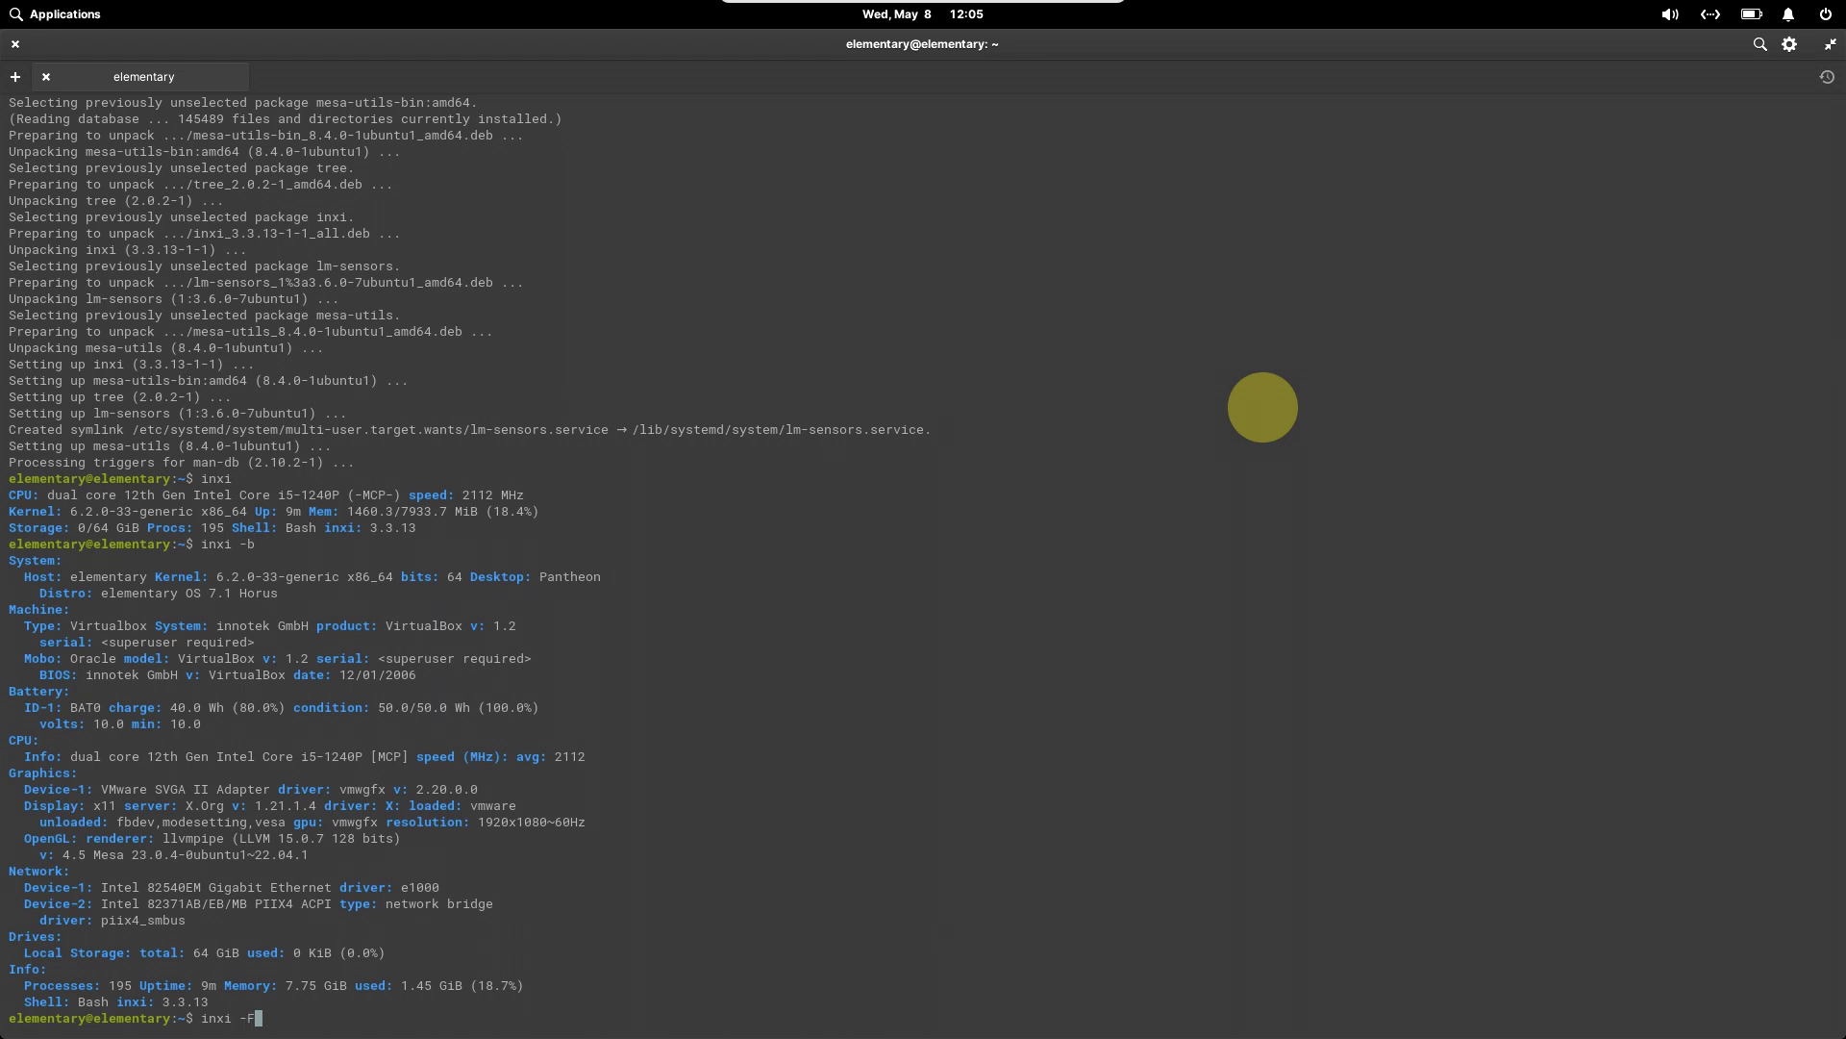
{"action": "key", "text": "Return"}
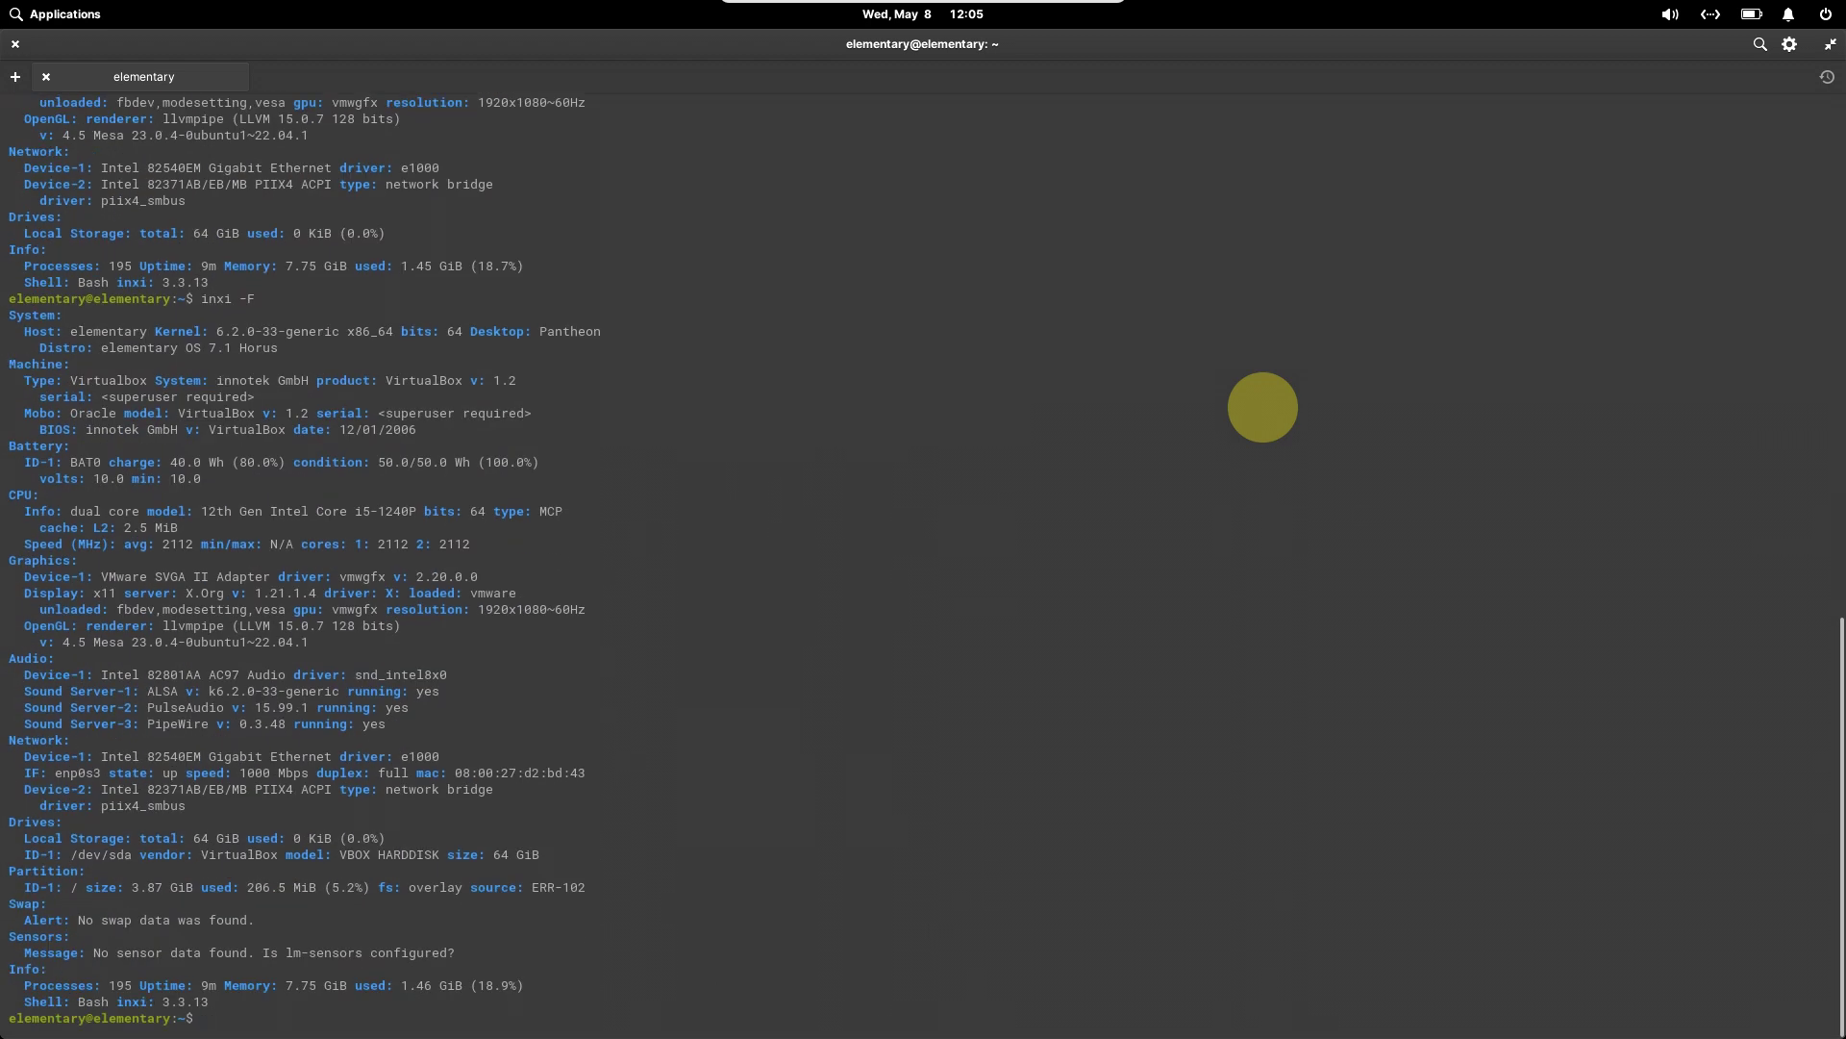
Display the graphics report with "inxi -G" and print the release file with "cat /etc/issue"
{"action": "type", "text": "inxi -"}
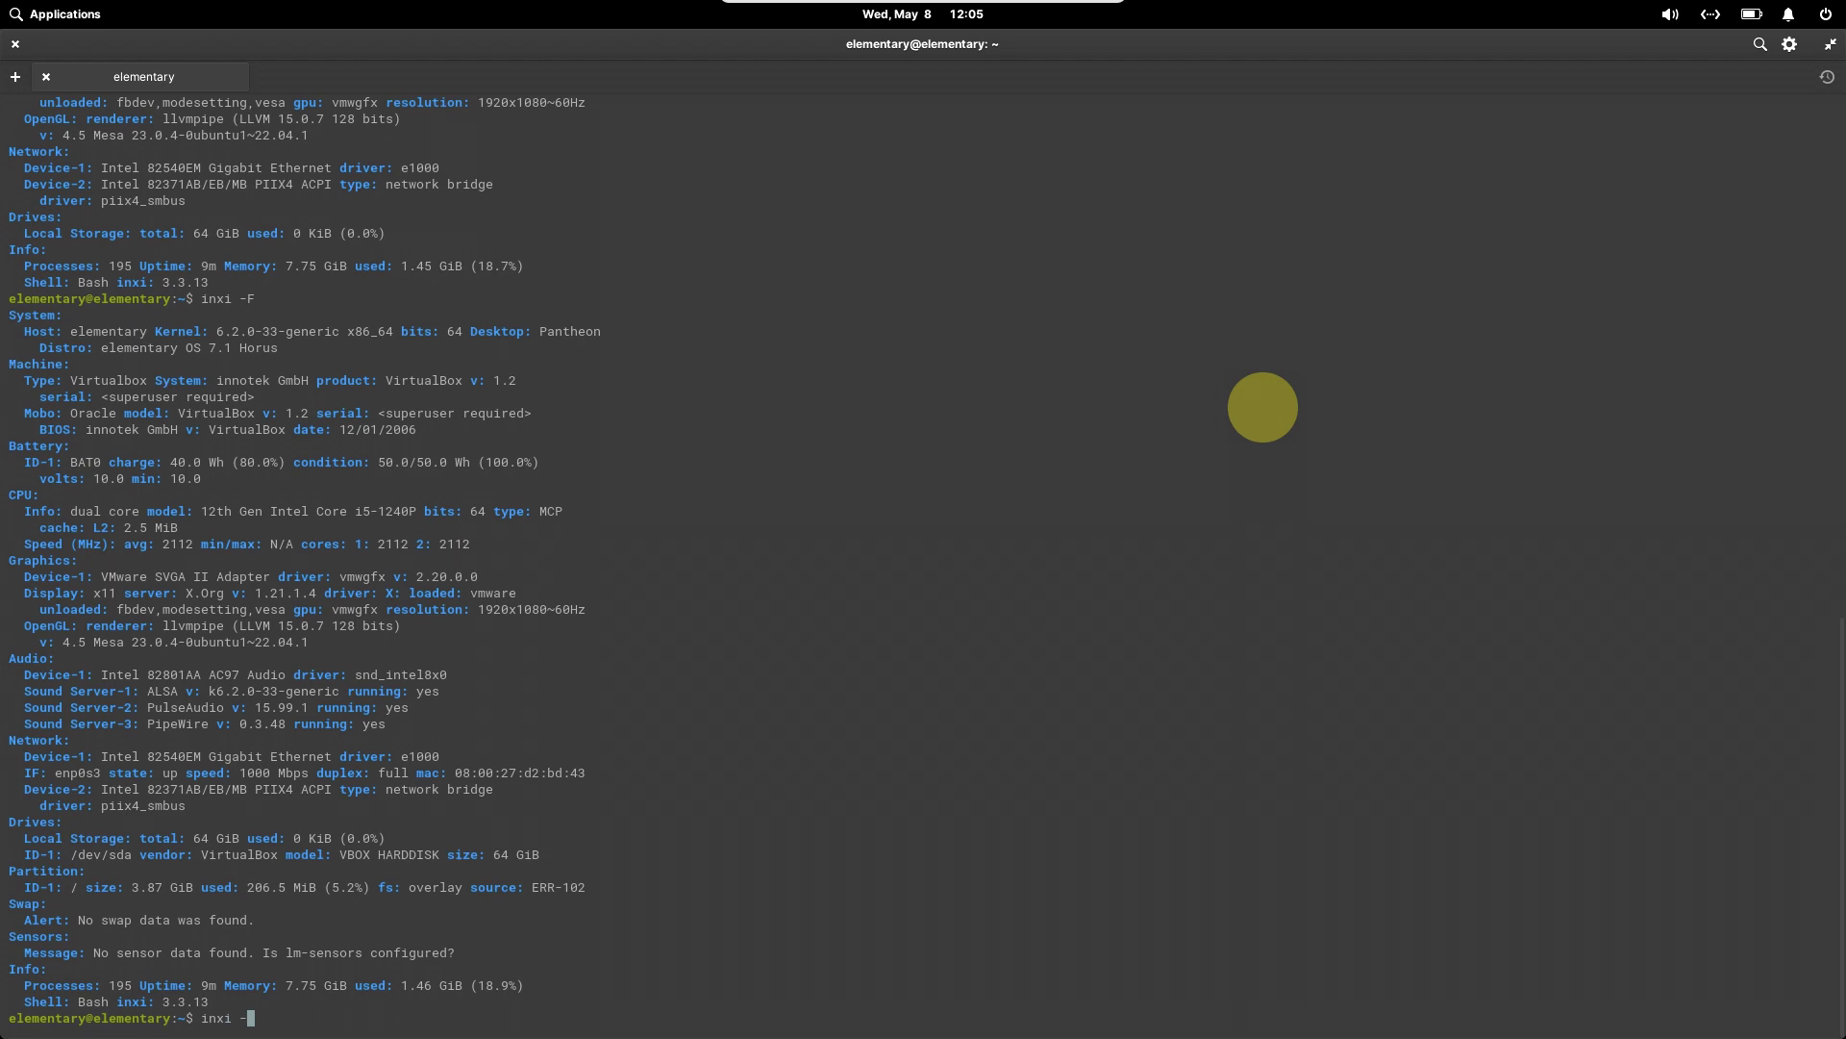
{"action": "type", "text": "G"}
{"action": "key", "text": "Return"}
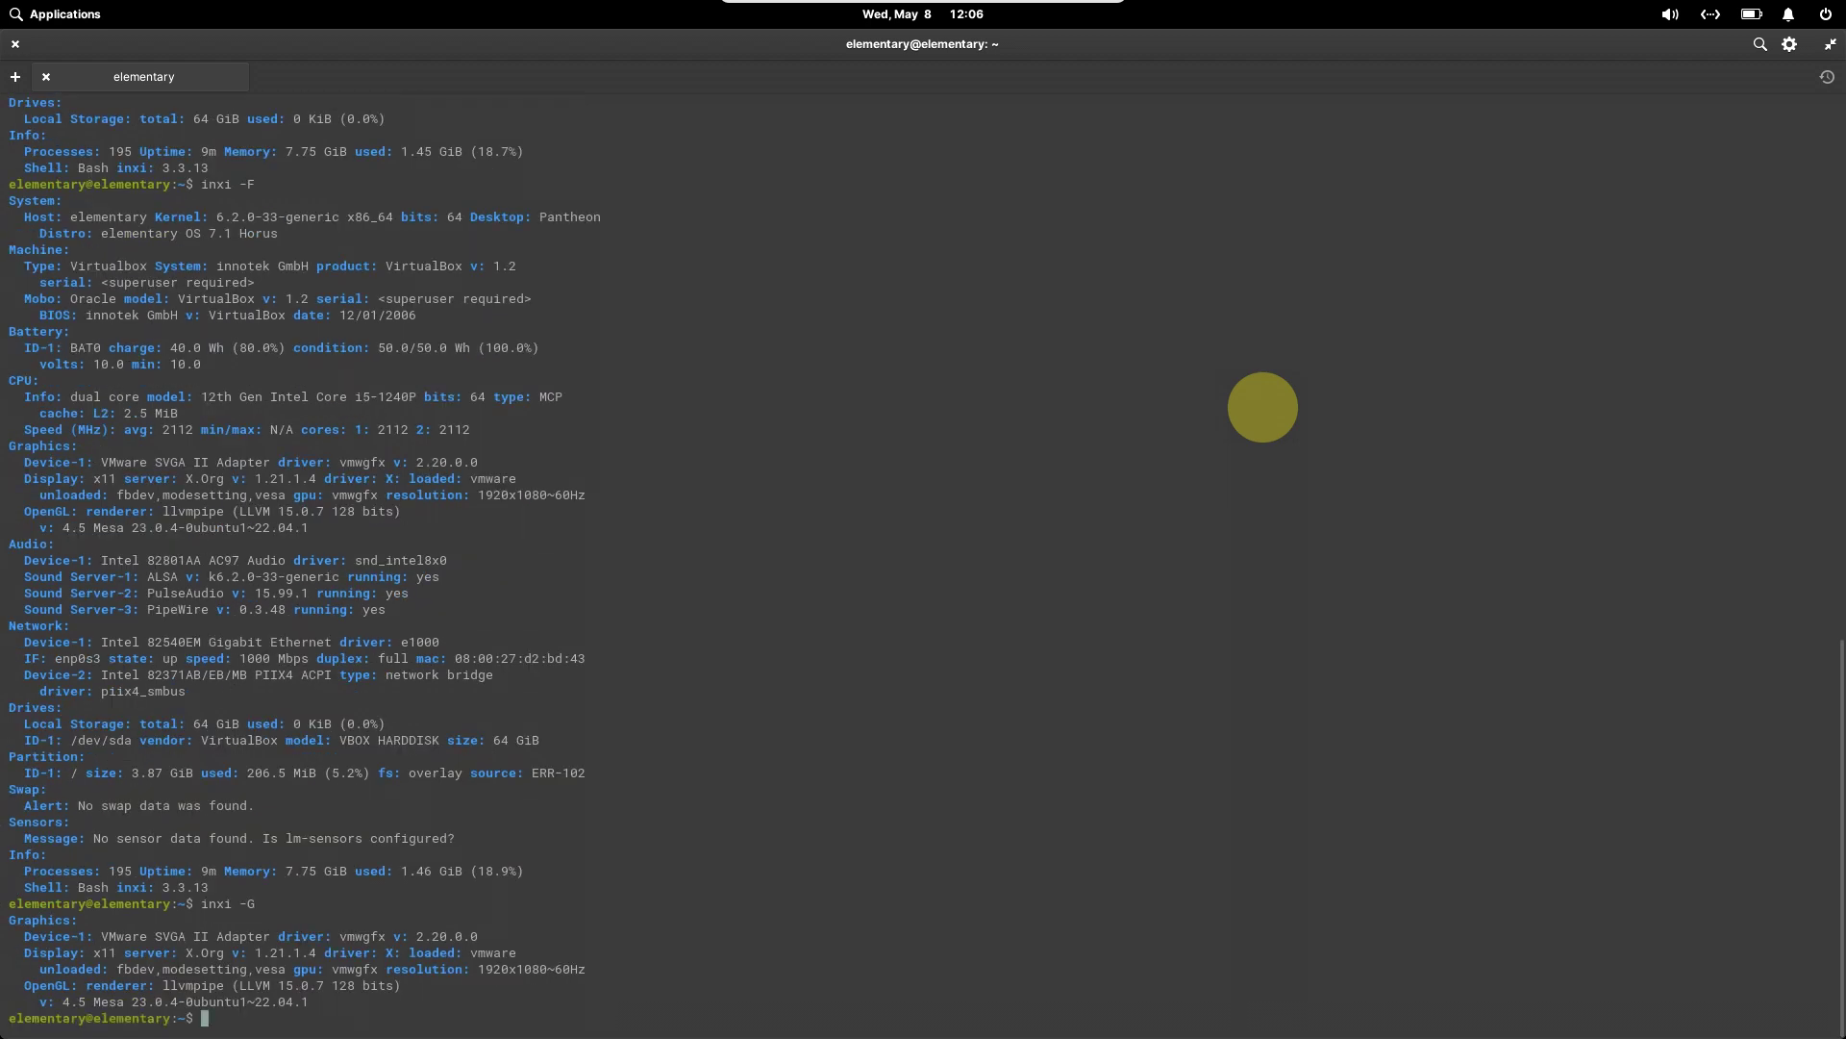
{"action": "type", "text": "cat /etc/issue"}
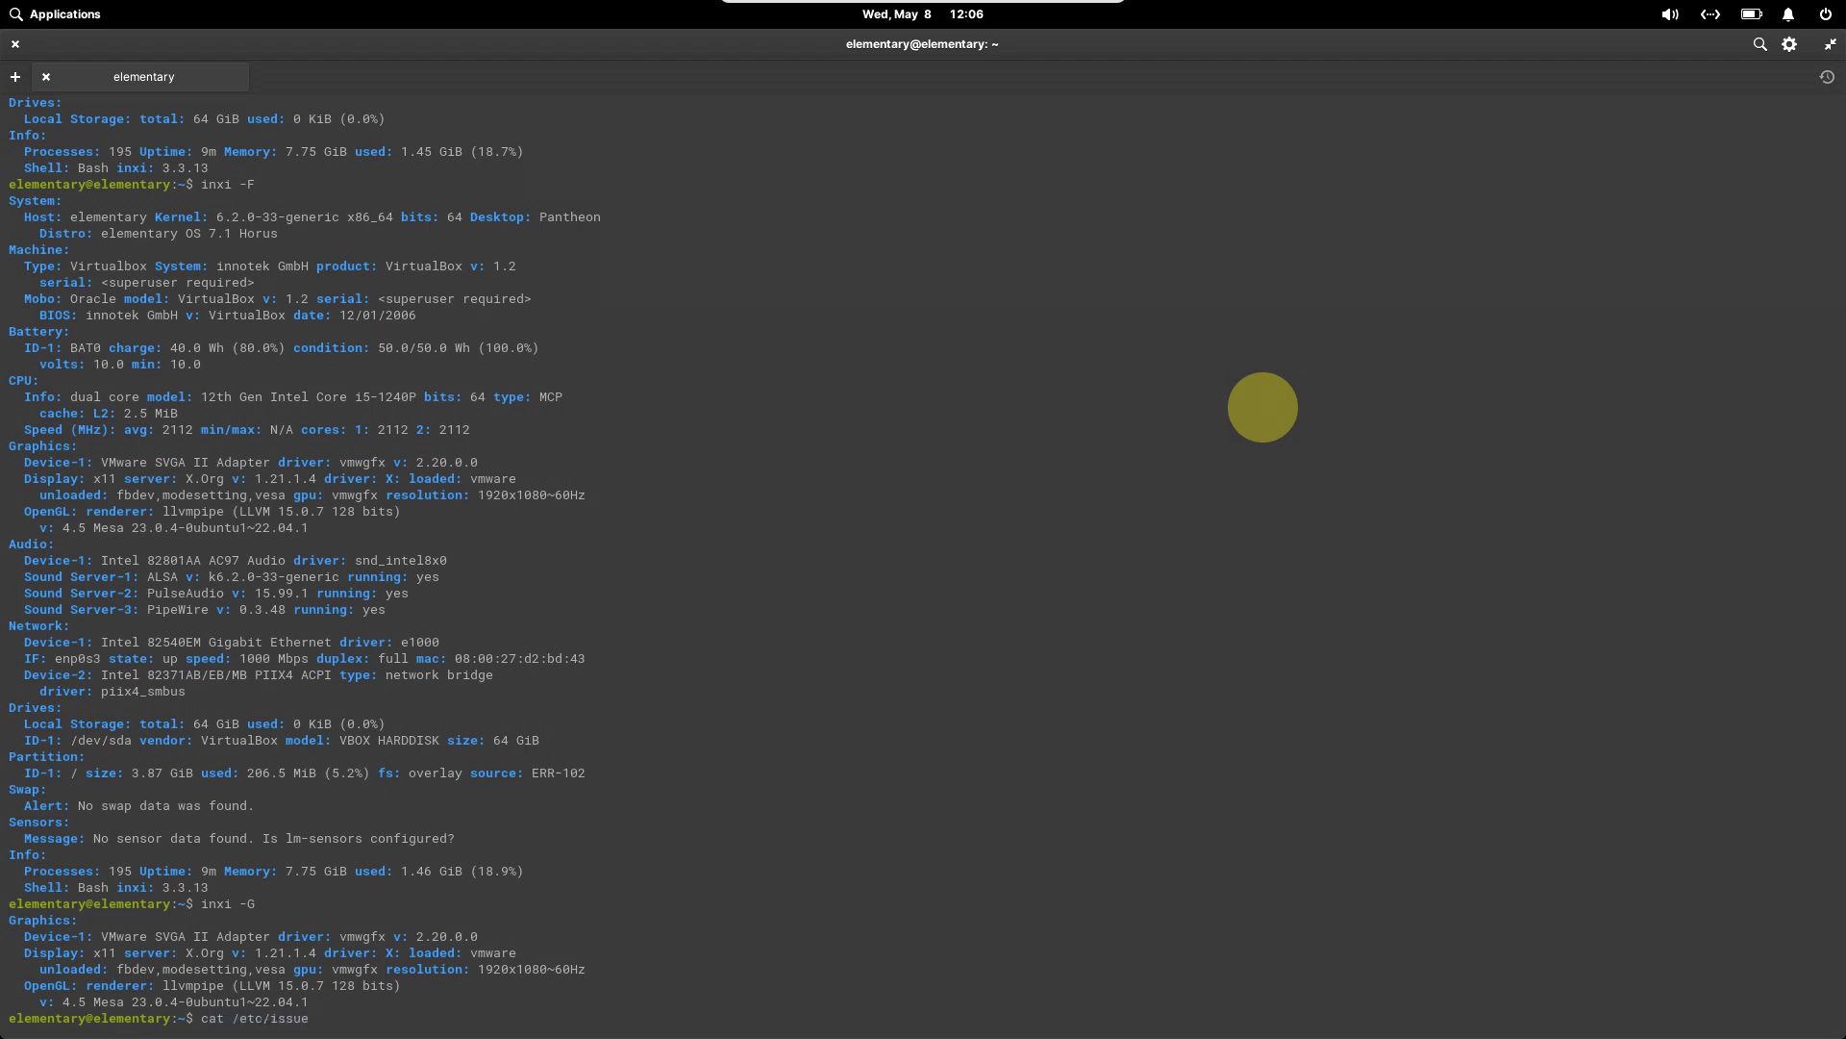
{"action": "key", "text": "Return"}
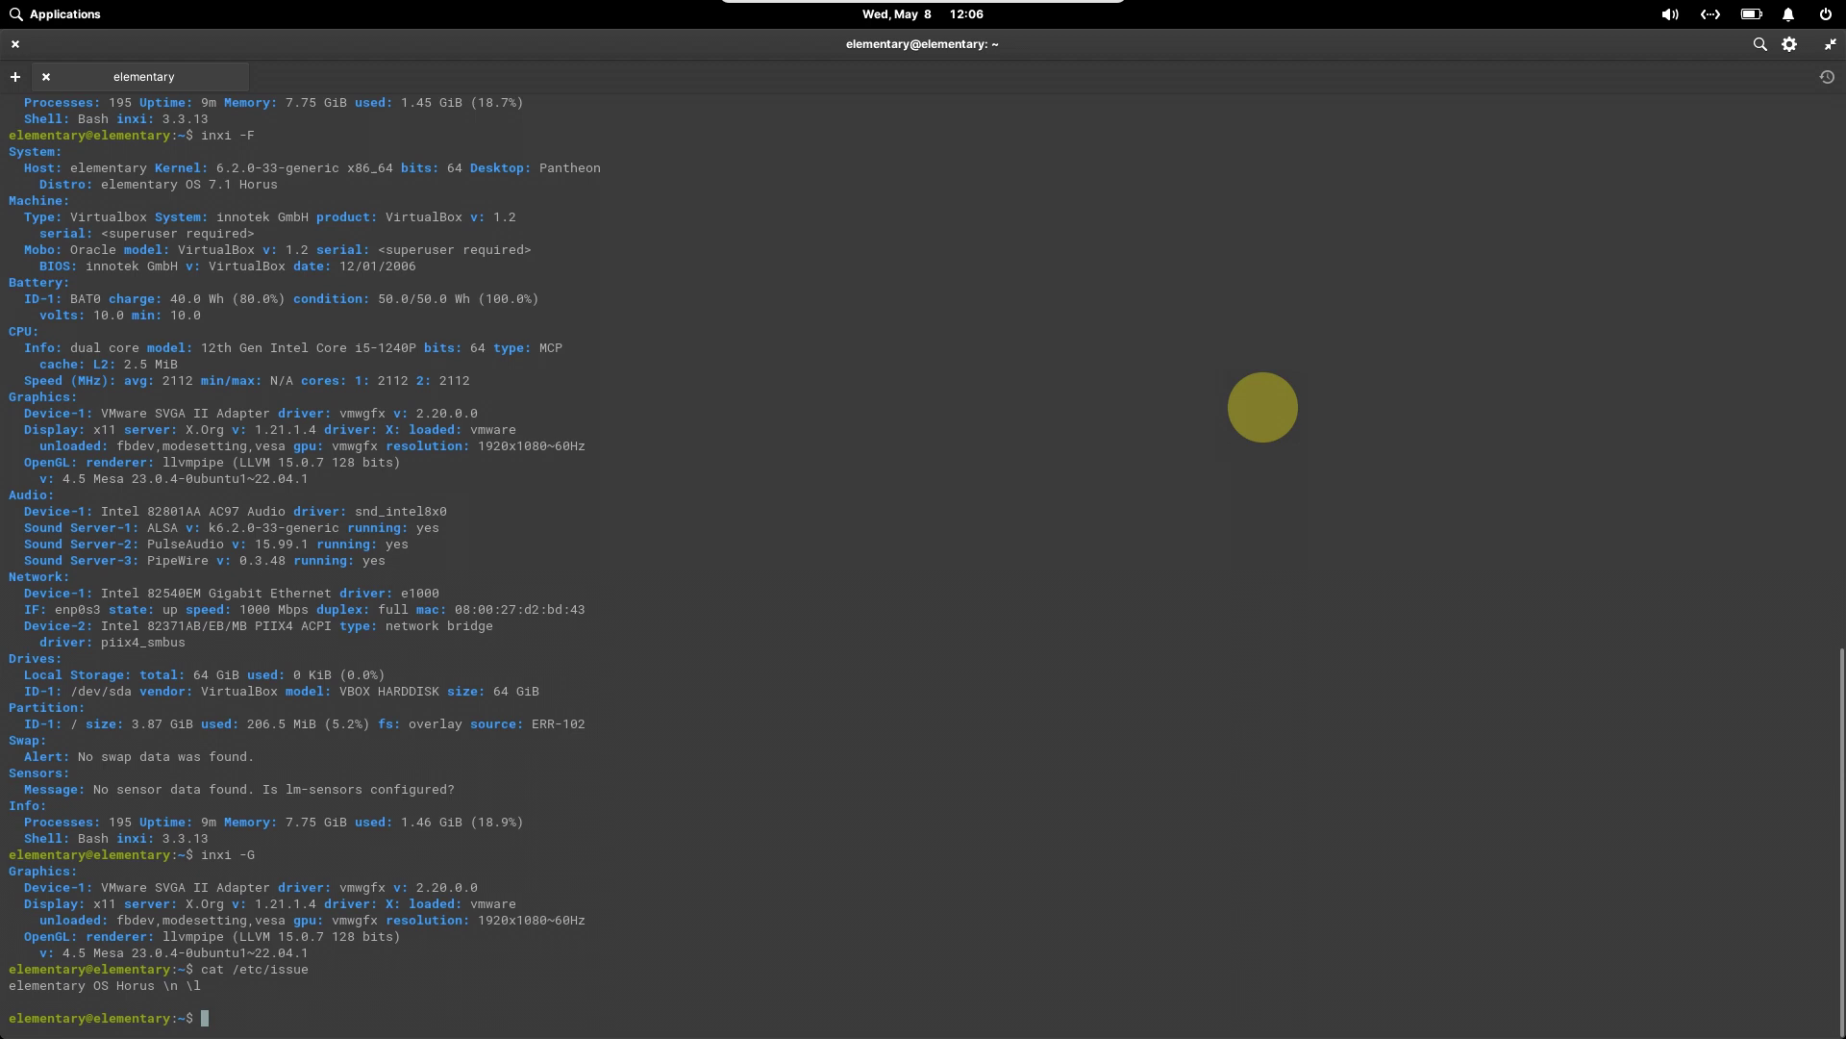
Try to run "neofetch" and copy the suggested command "sudo apt install neofetch" from the output
{"action": "type", "text": "neofetch"}
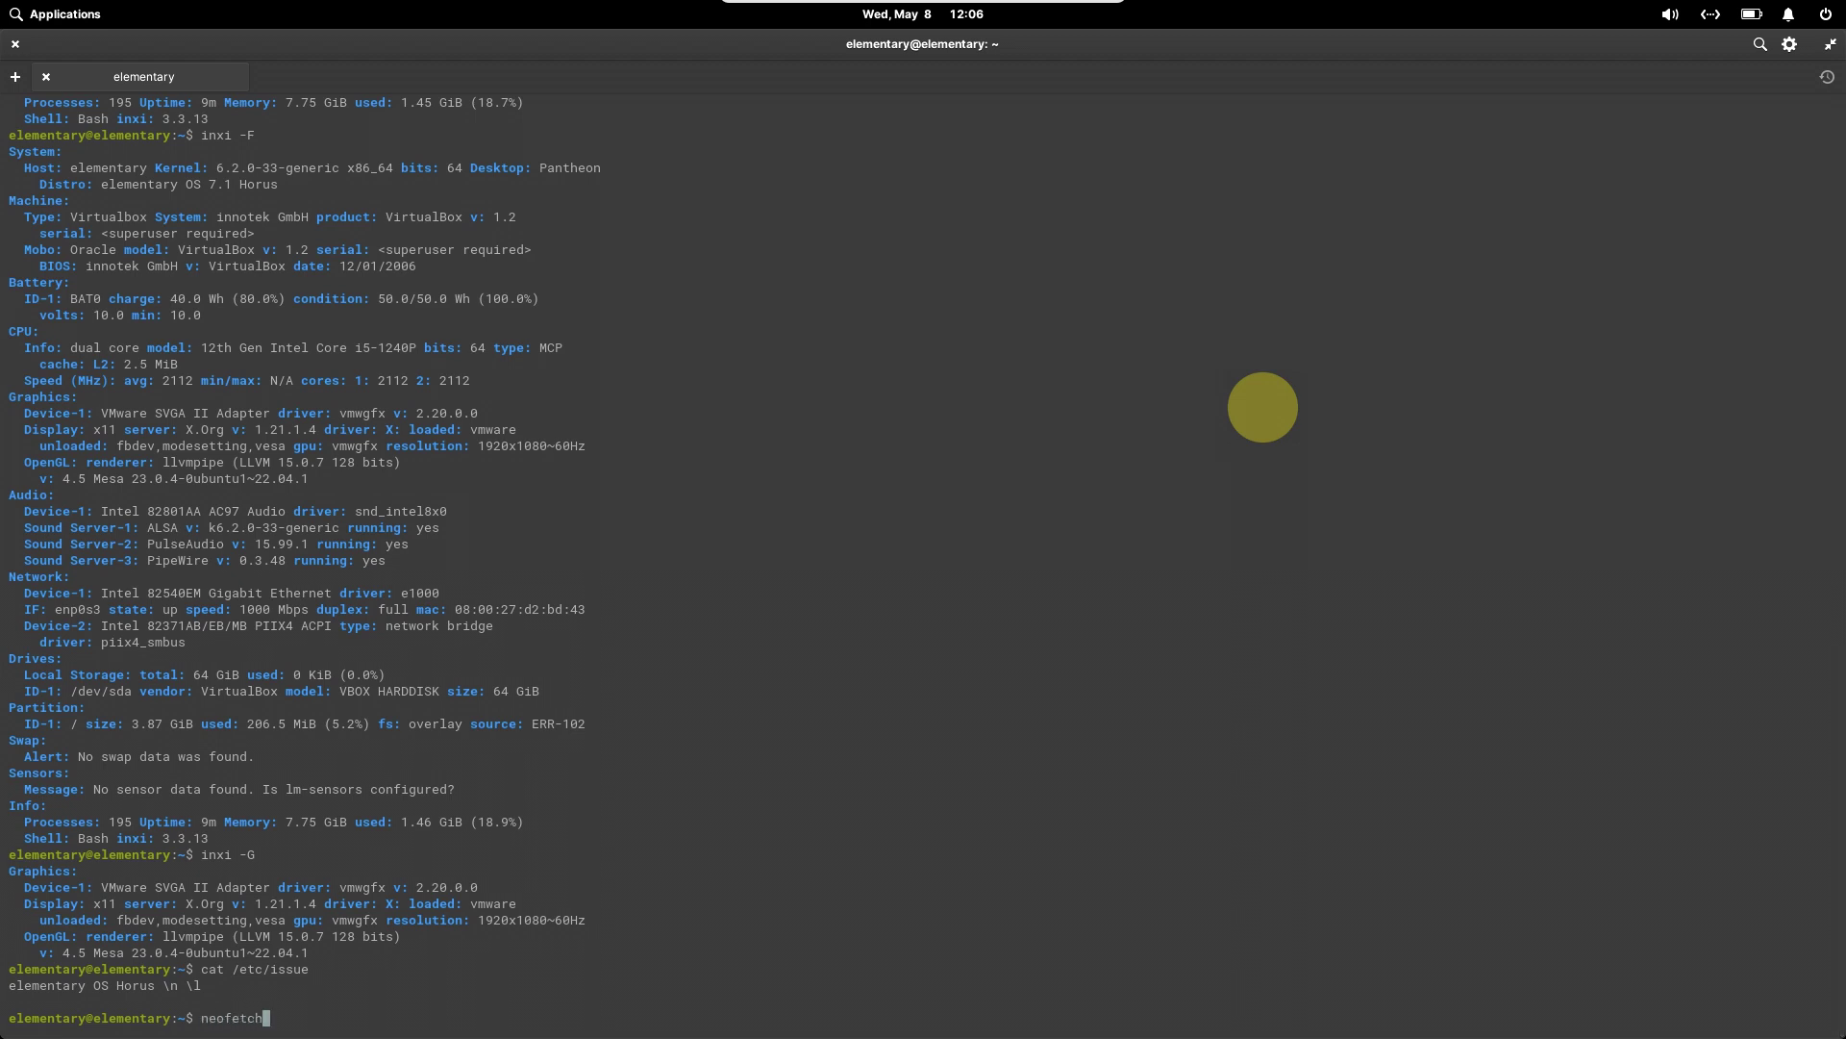
{"action": "key", "text": "Return"}
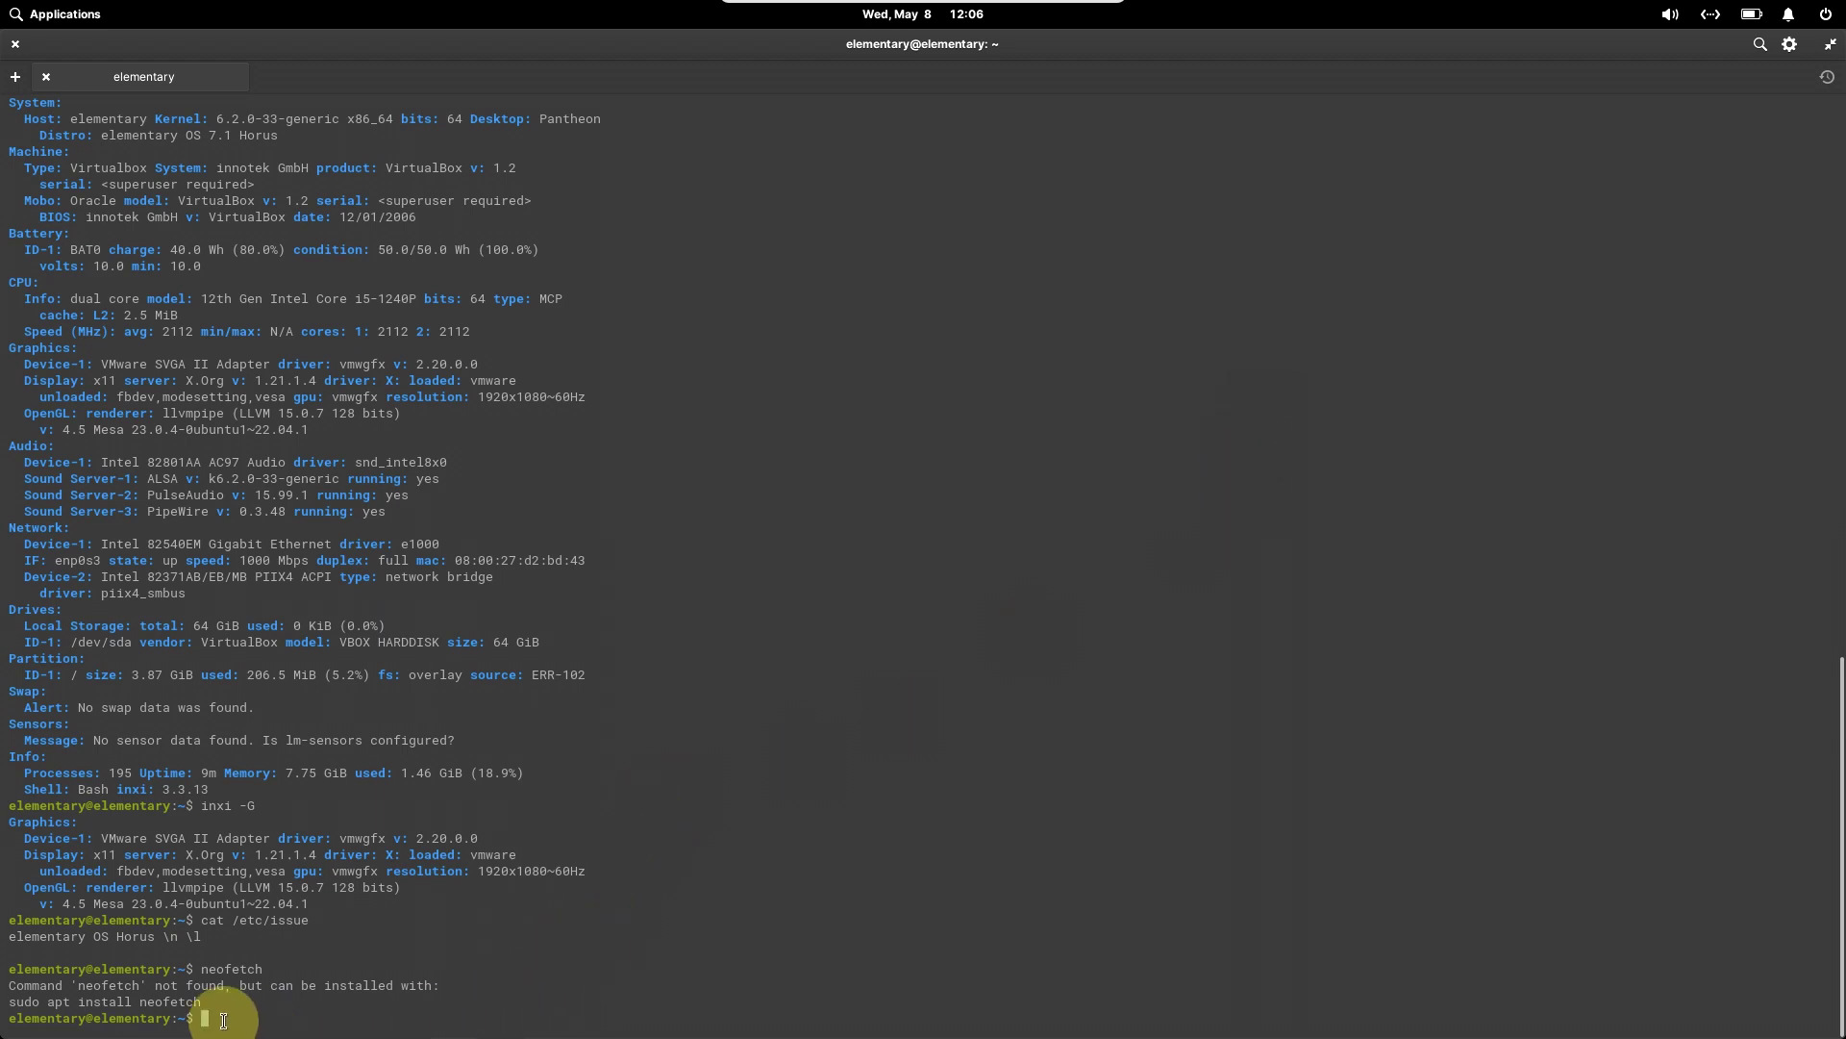
{"action": "left_click_drag", "start_coordinate": [201, 1001], "coordinate": [17, 1001]}
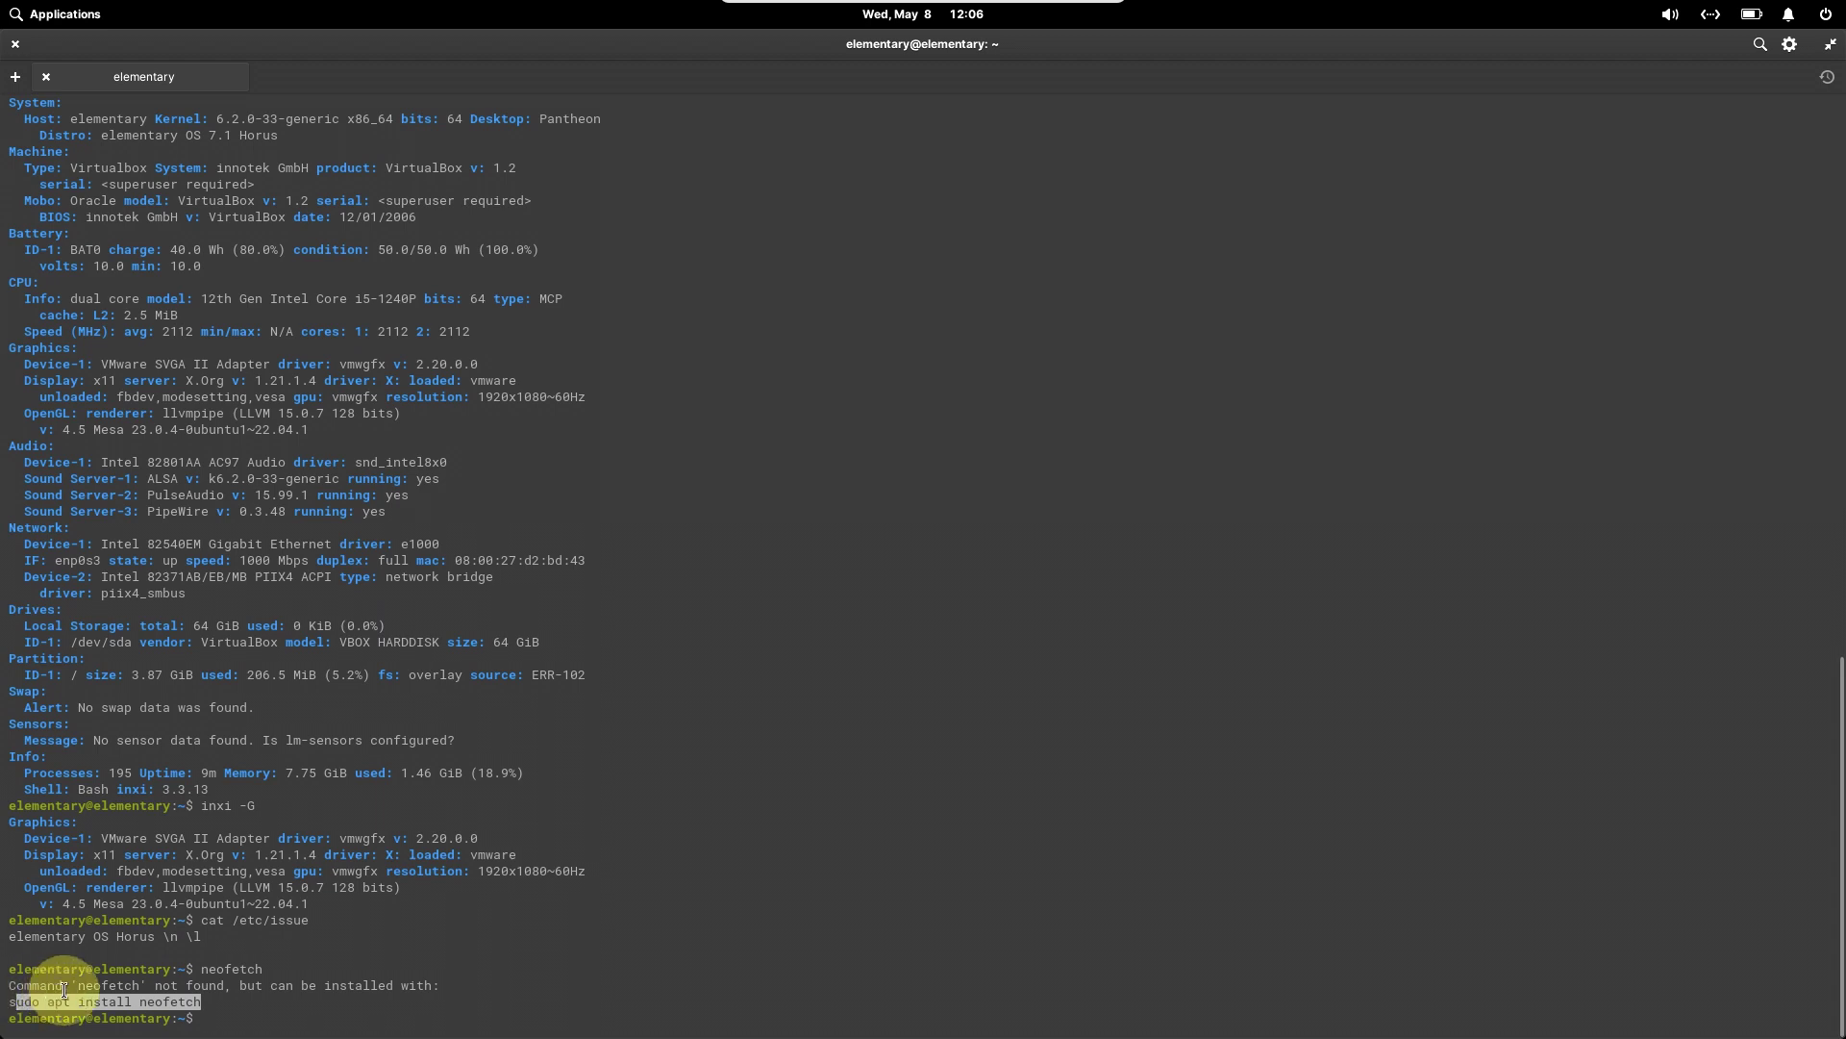
{"action": "left_click", "coordinate": [11, 1002]}
{"action": "left_click_drag", "start_coordinate": [12, 1002], "coordinate": [206, 1001]}
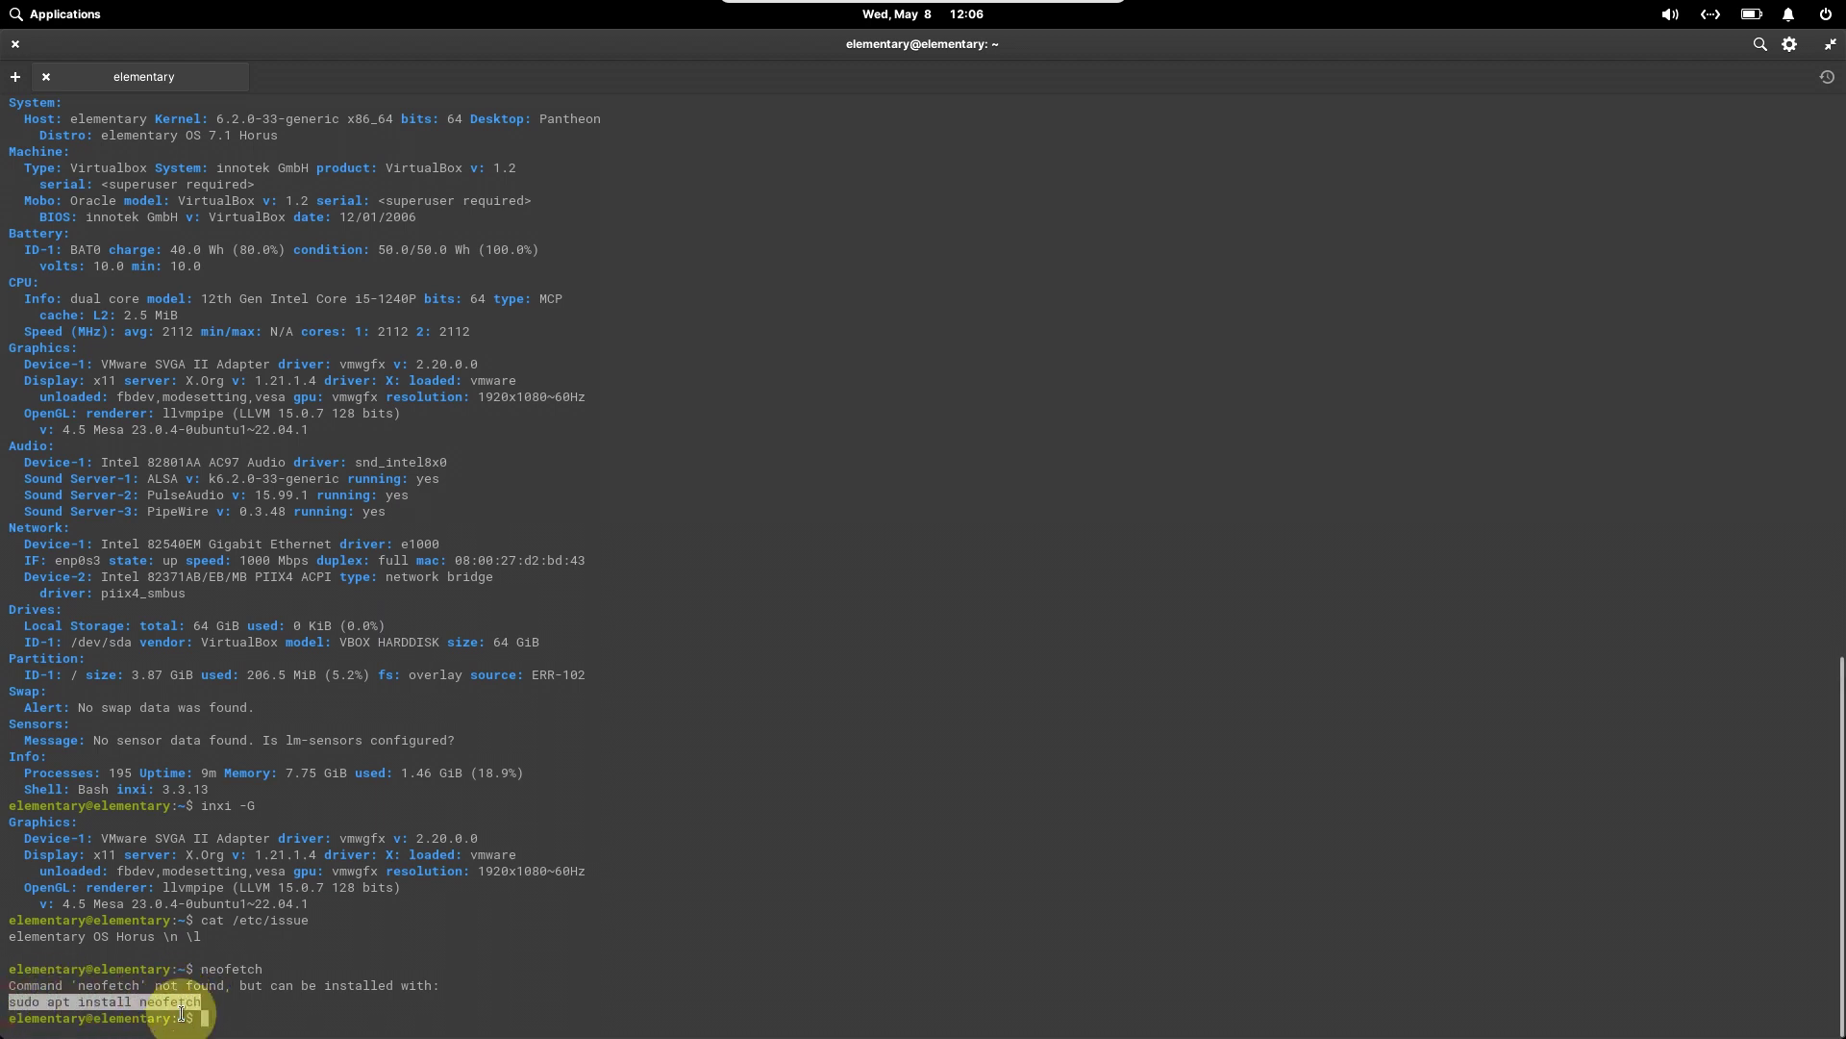
{"action": "right_click", "coordinate": [181, 1013]}
{"action": "left_click", "coordinate": [245, 854]}
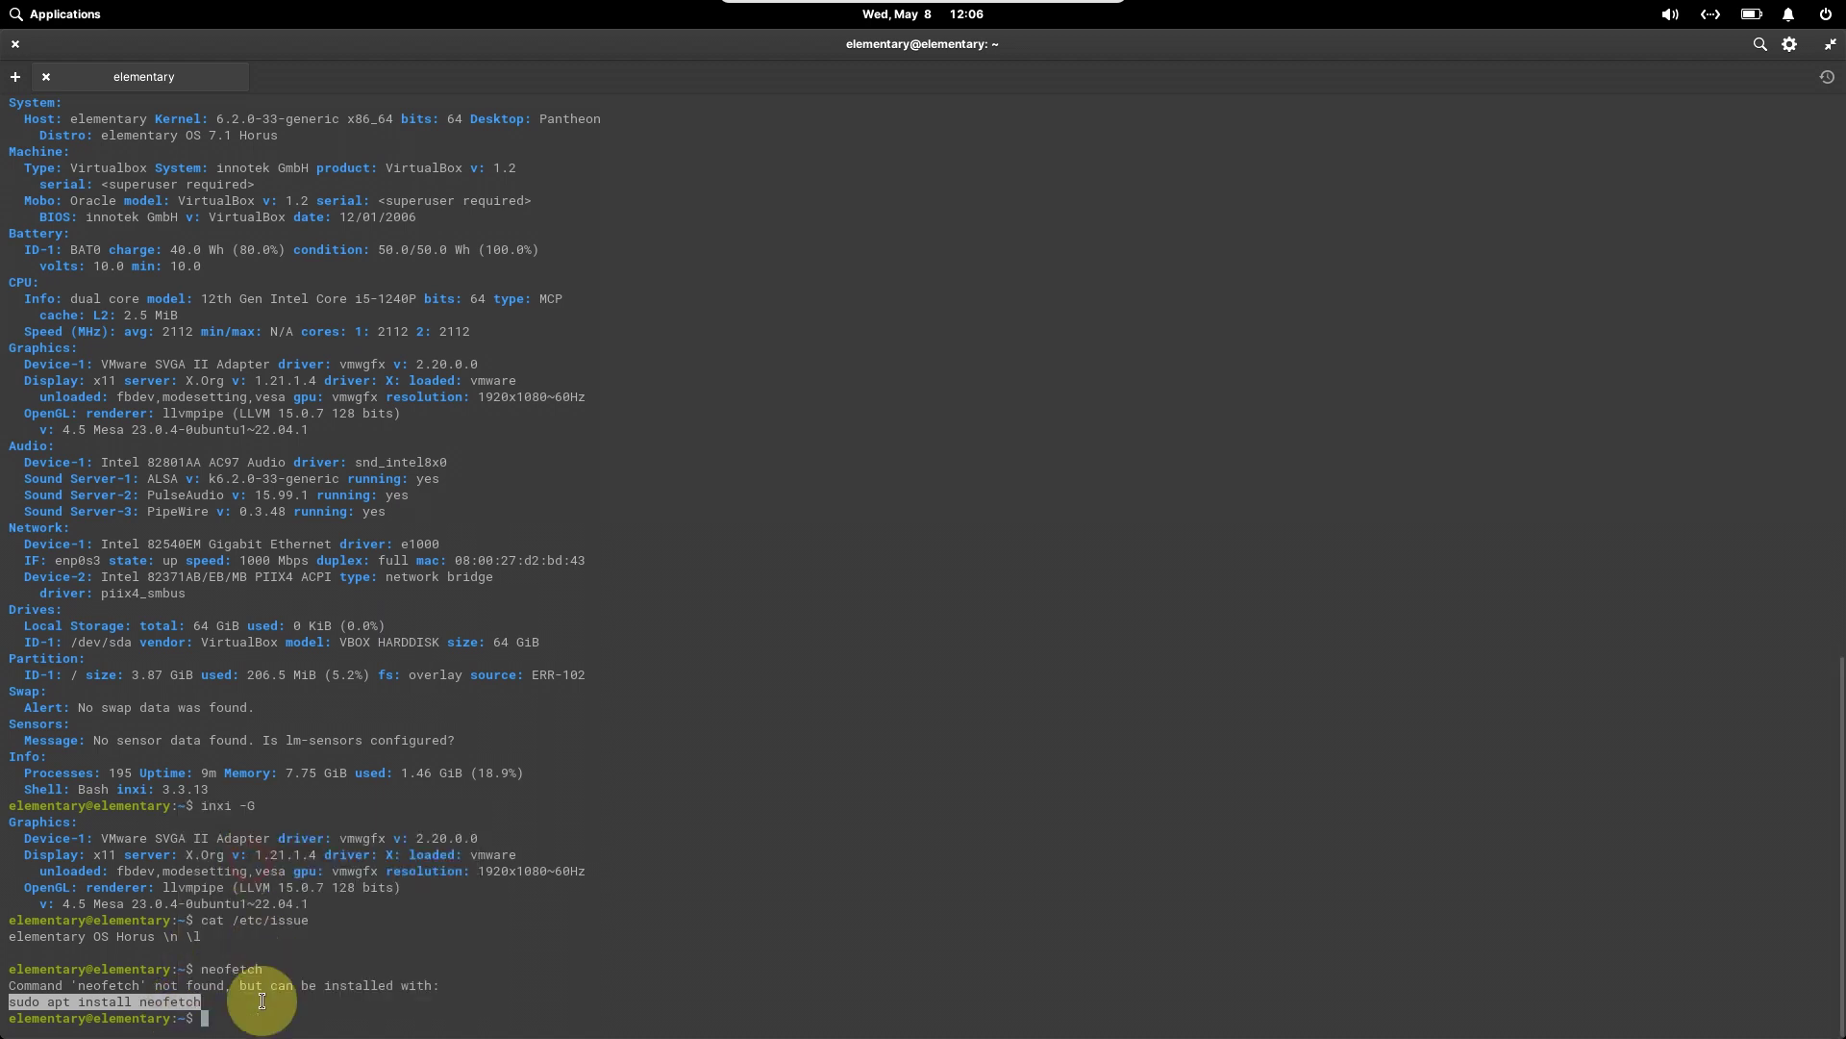
Paste "sudo apt install neofetch" at the prompt, run it and answer "y" to the installation question
{"action": "right_click", "coordinate": [208, 1016]}
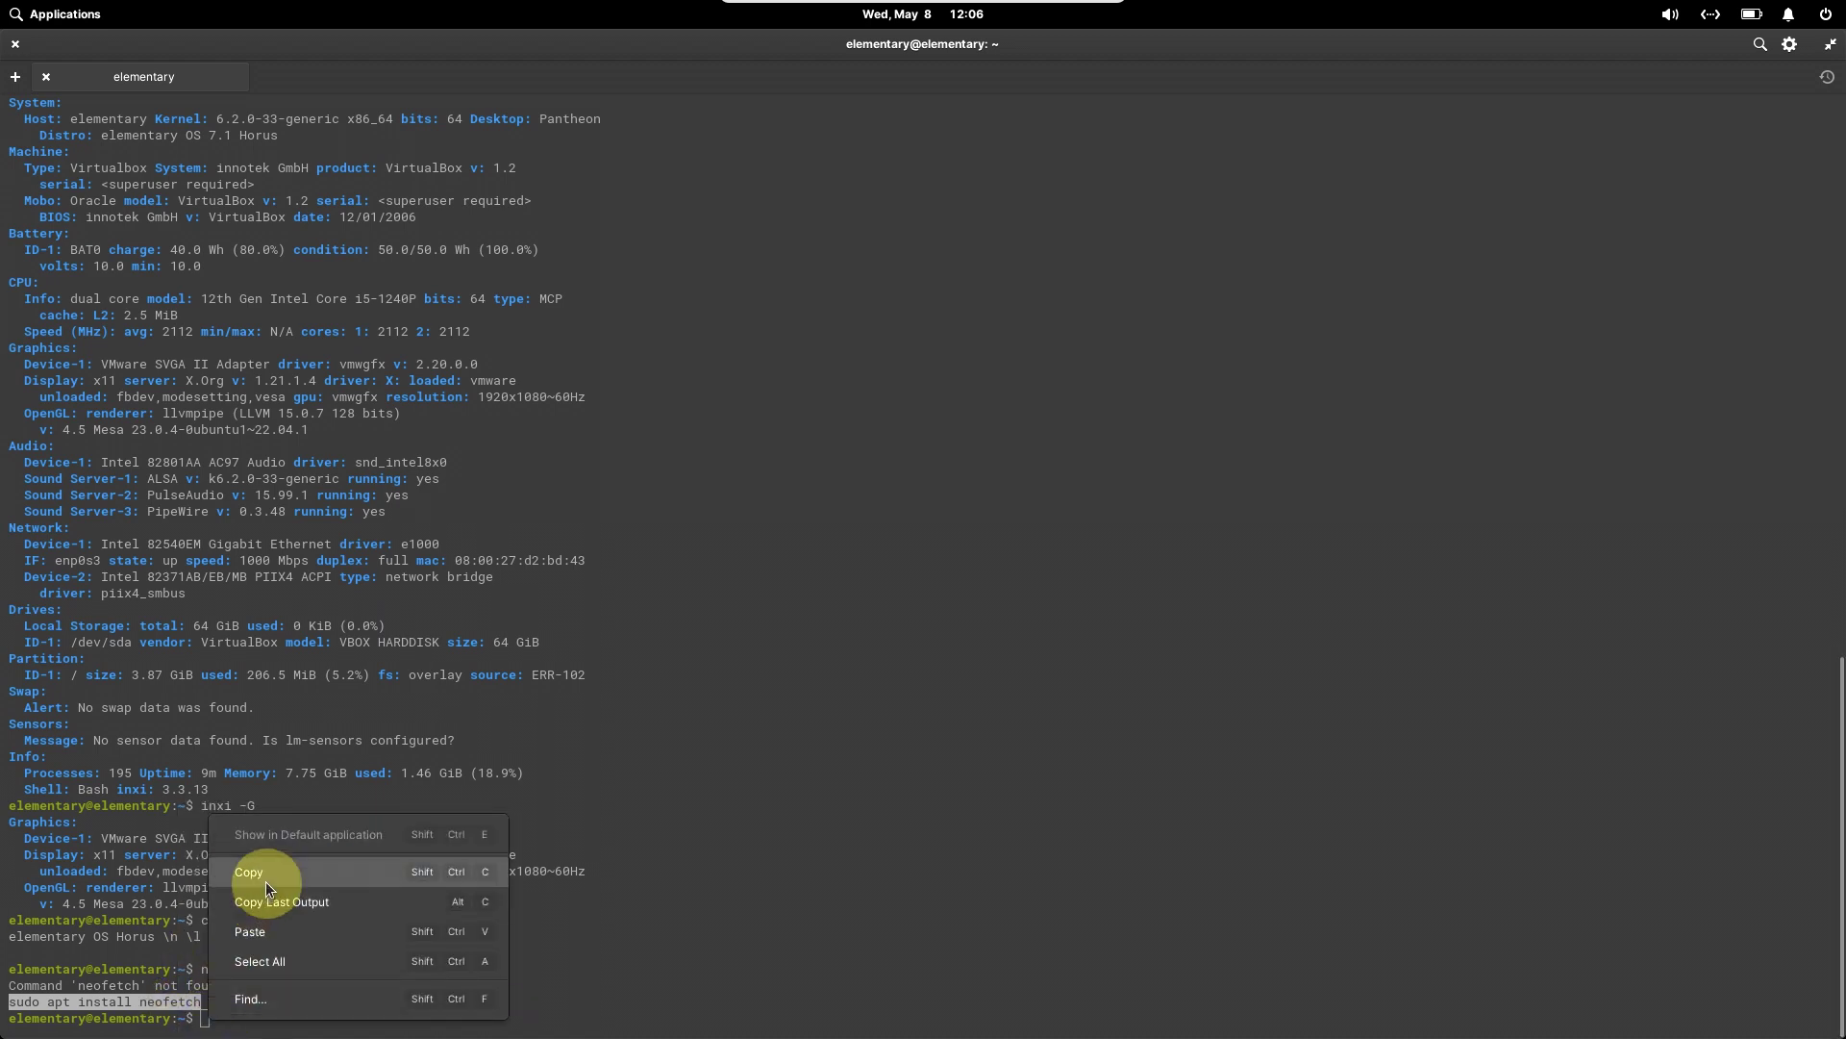
{"action": "left_click", "coordinate": [274, 932]}
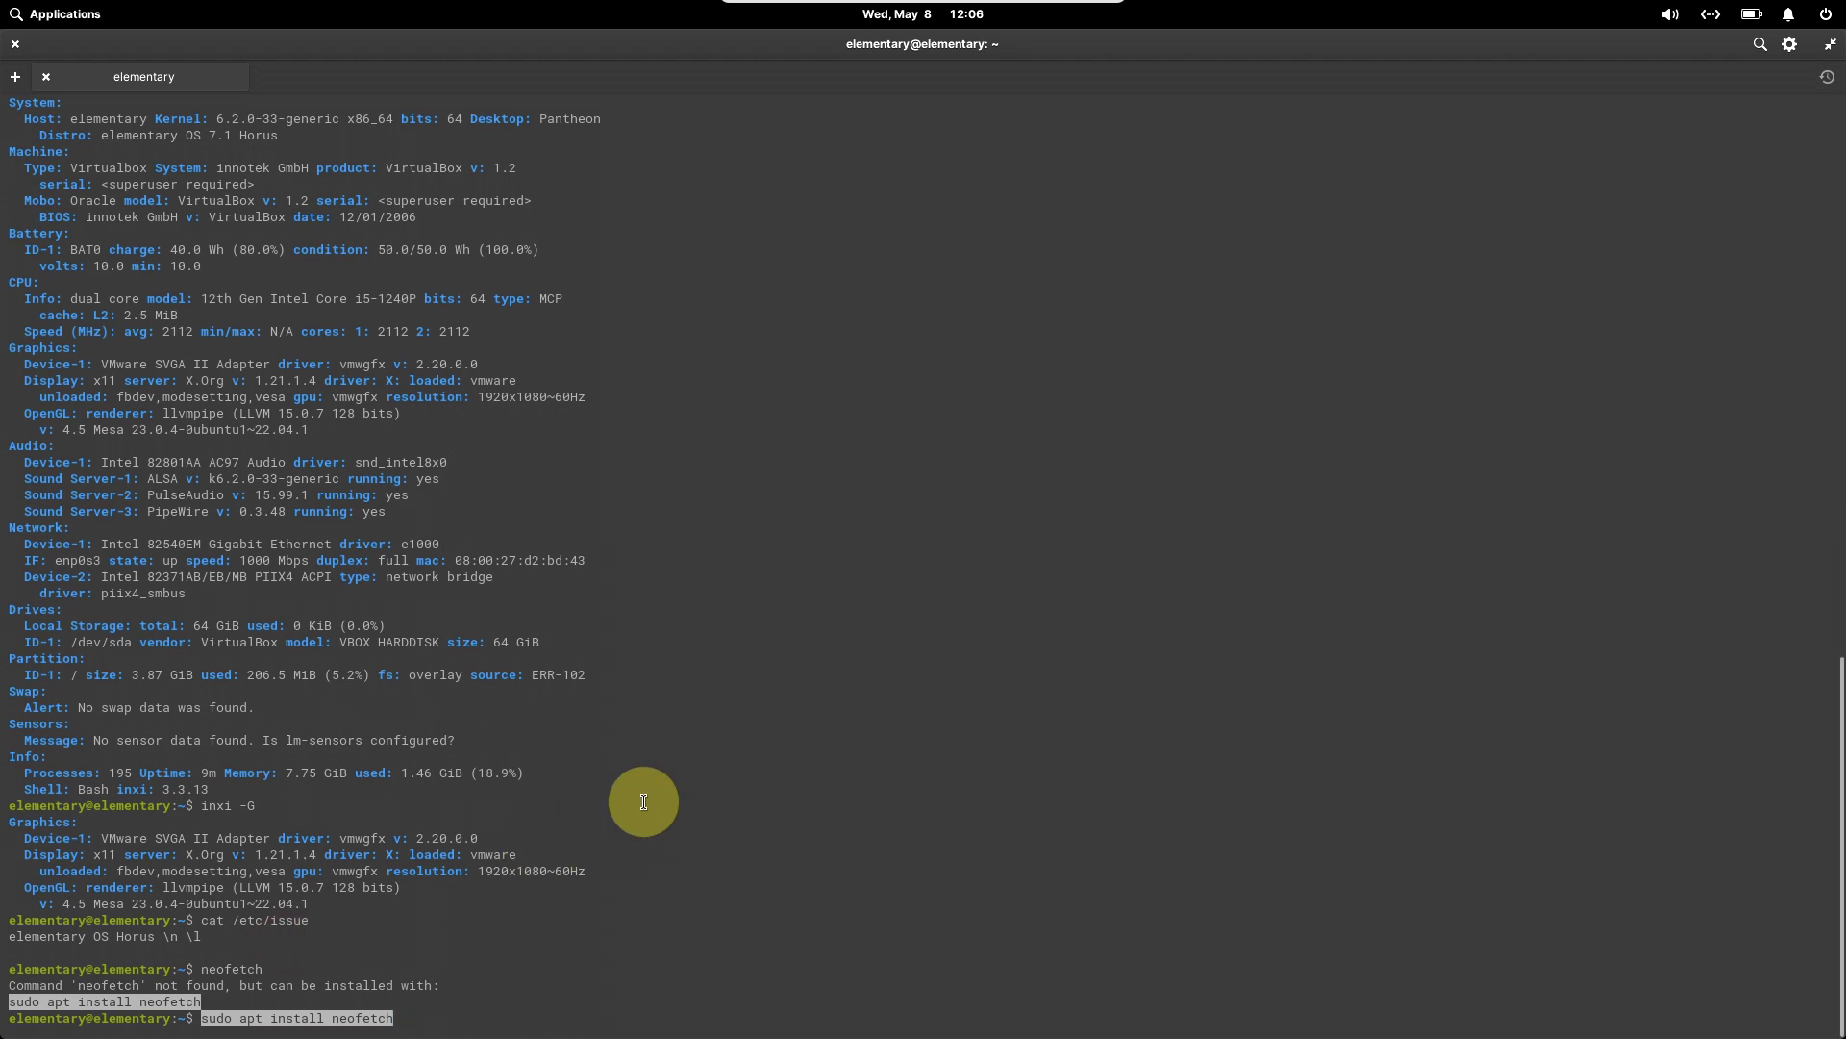
{"action": "key", "text": "Return"}
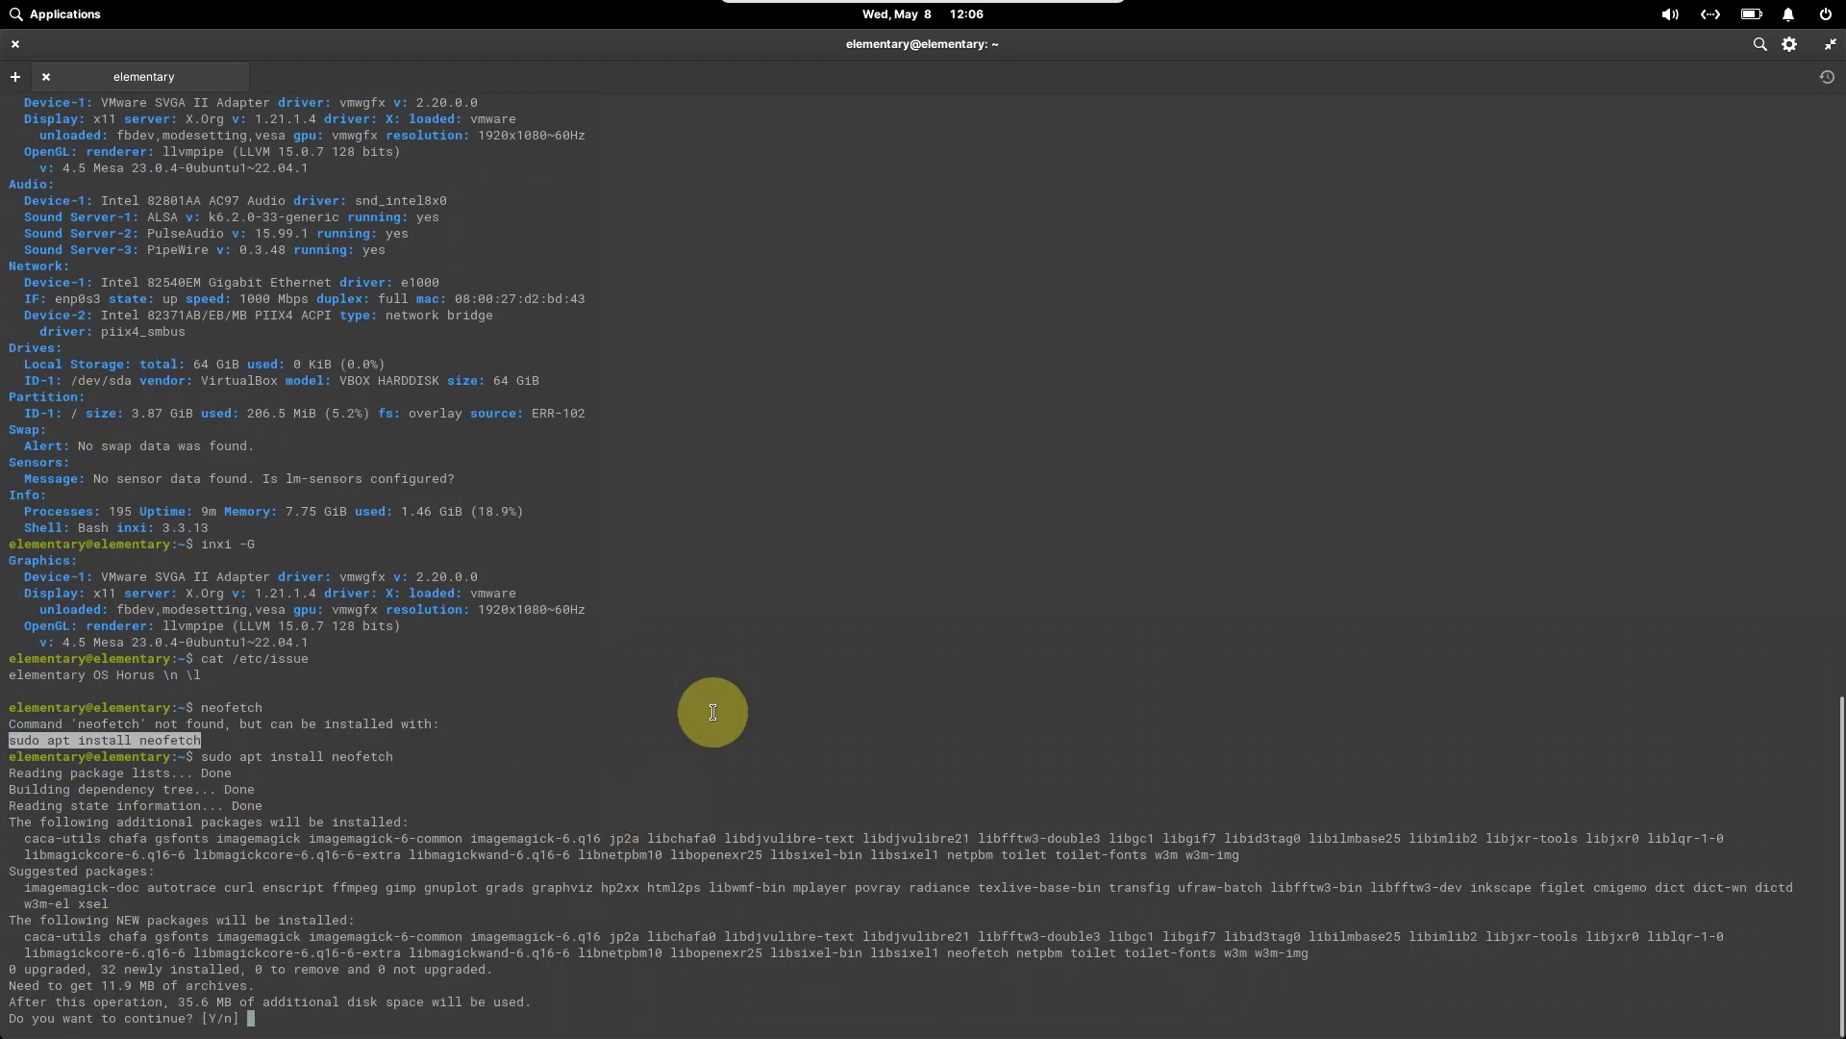
{"action": "type", "text": "y"}
{"action": "key", "text": "Return"}
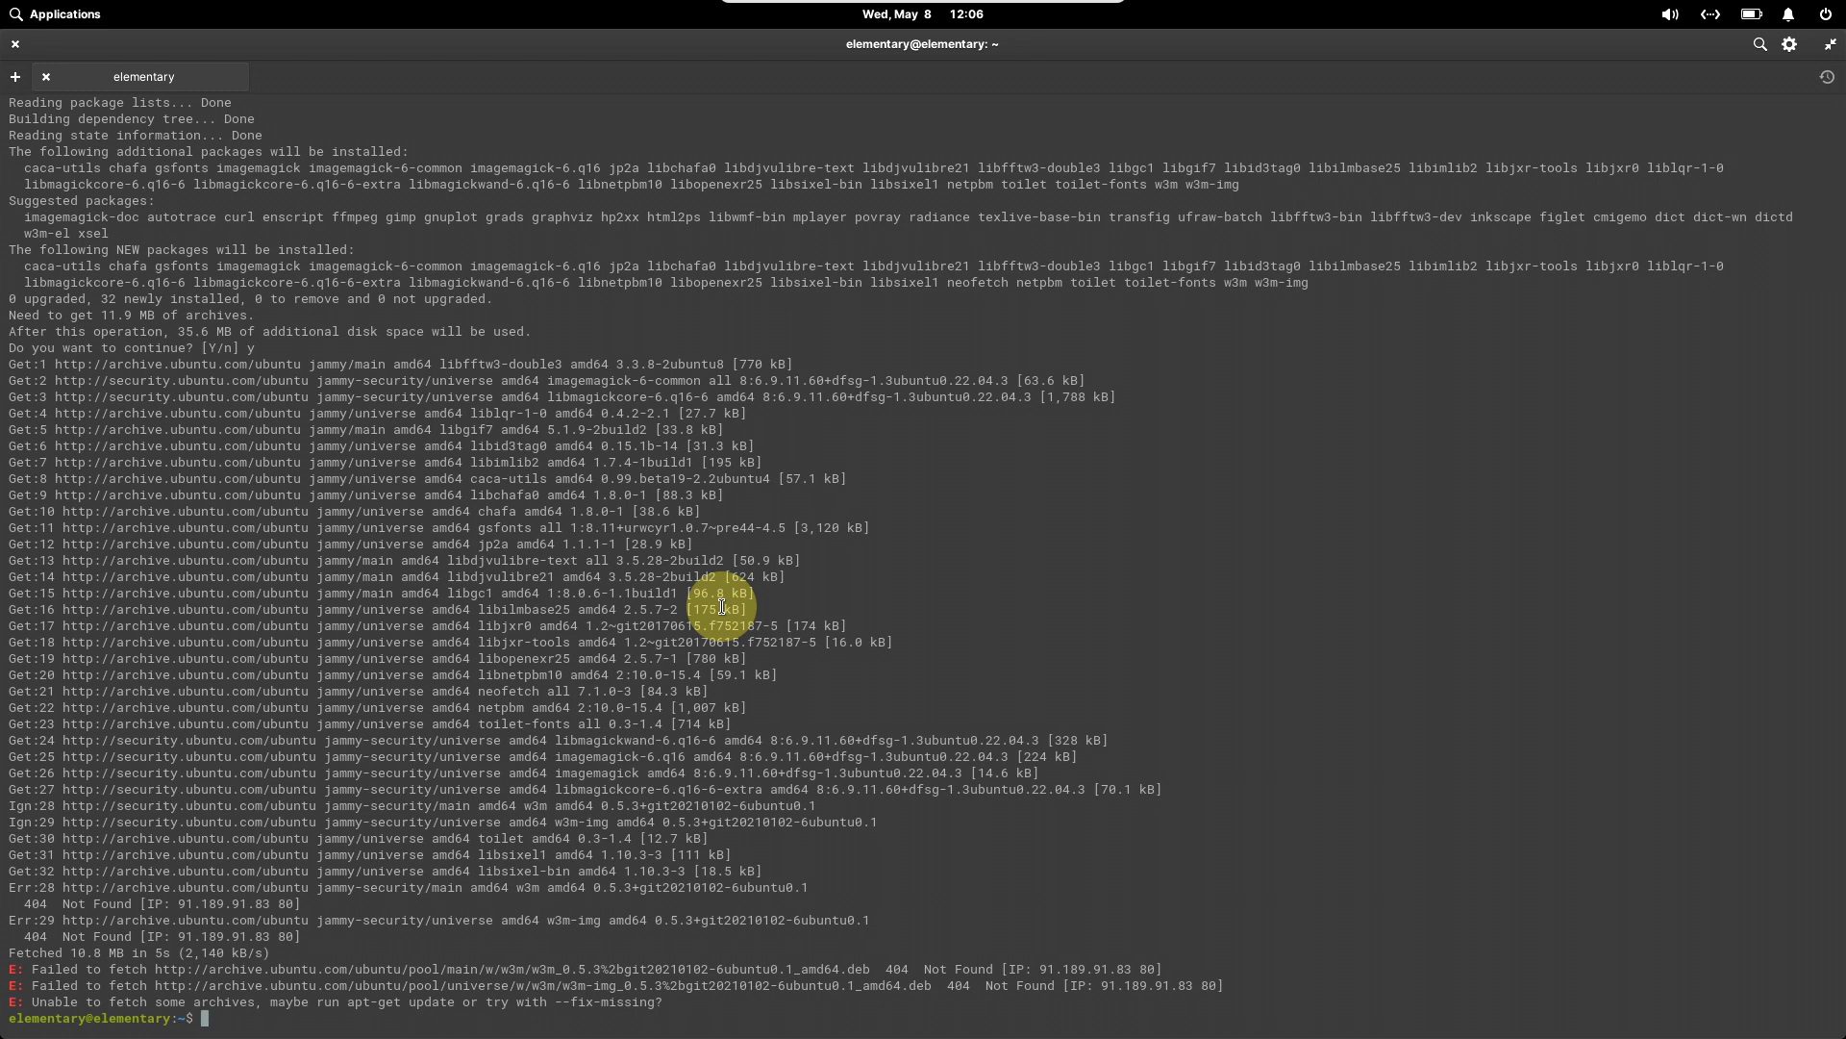
Try to run "neofetch" again, and display the detailed system report with "inxi -sv8"
{"action": "type", "text": "neofetch"}
{"action": "key", "text": "Return"}
{"action": "type", "text": "inxi"}
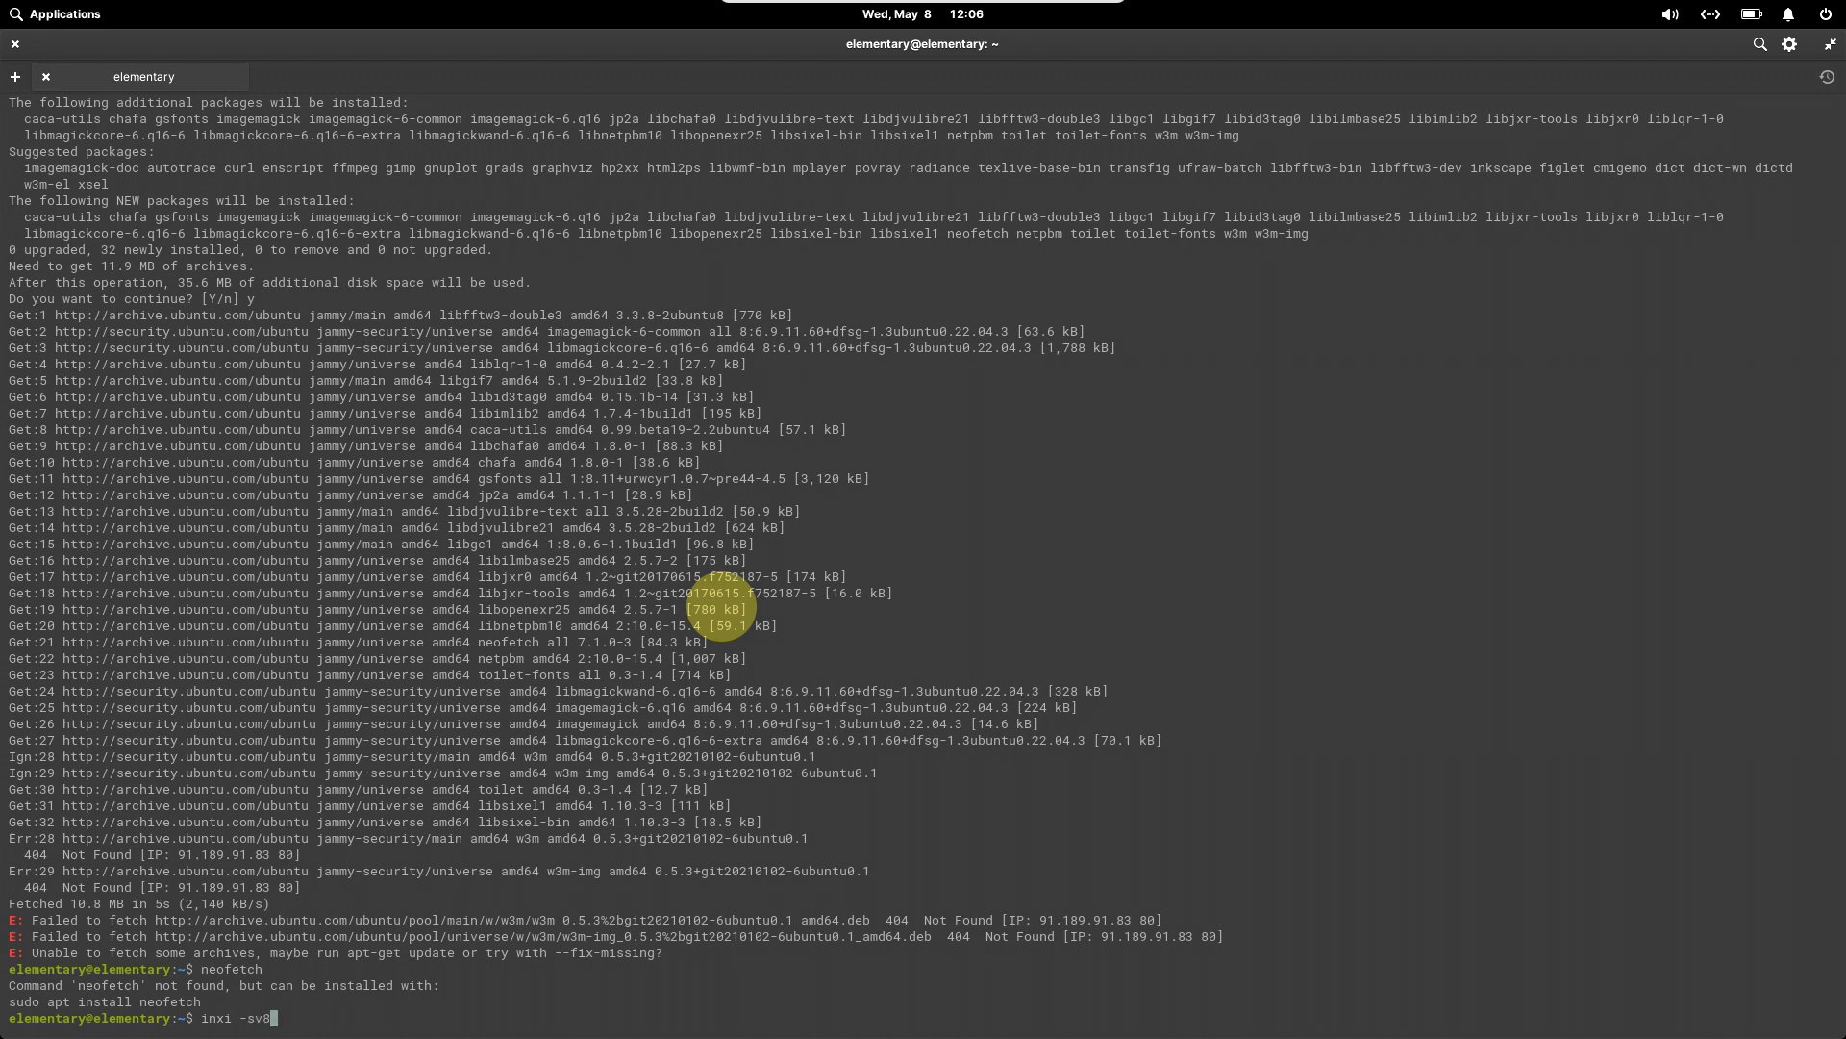
{"action": "type", "text": "-sv8"}
{"action": "key", "text": "Return"}
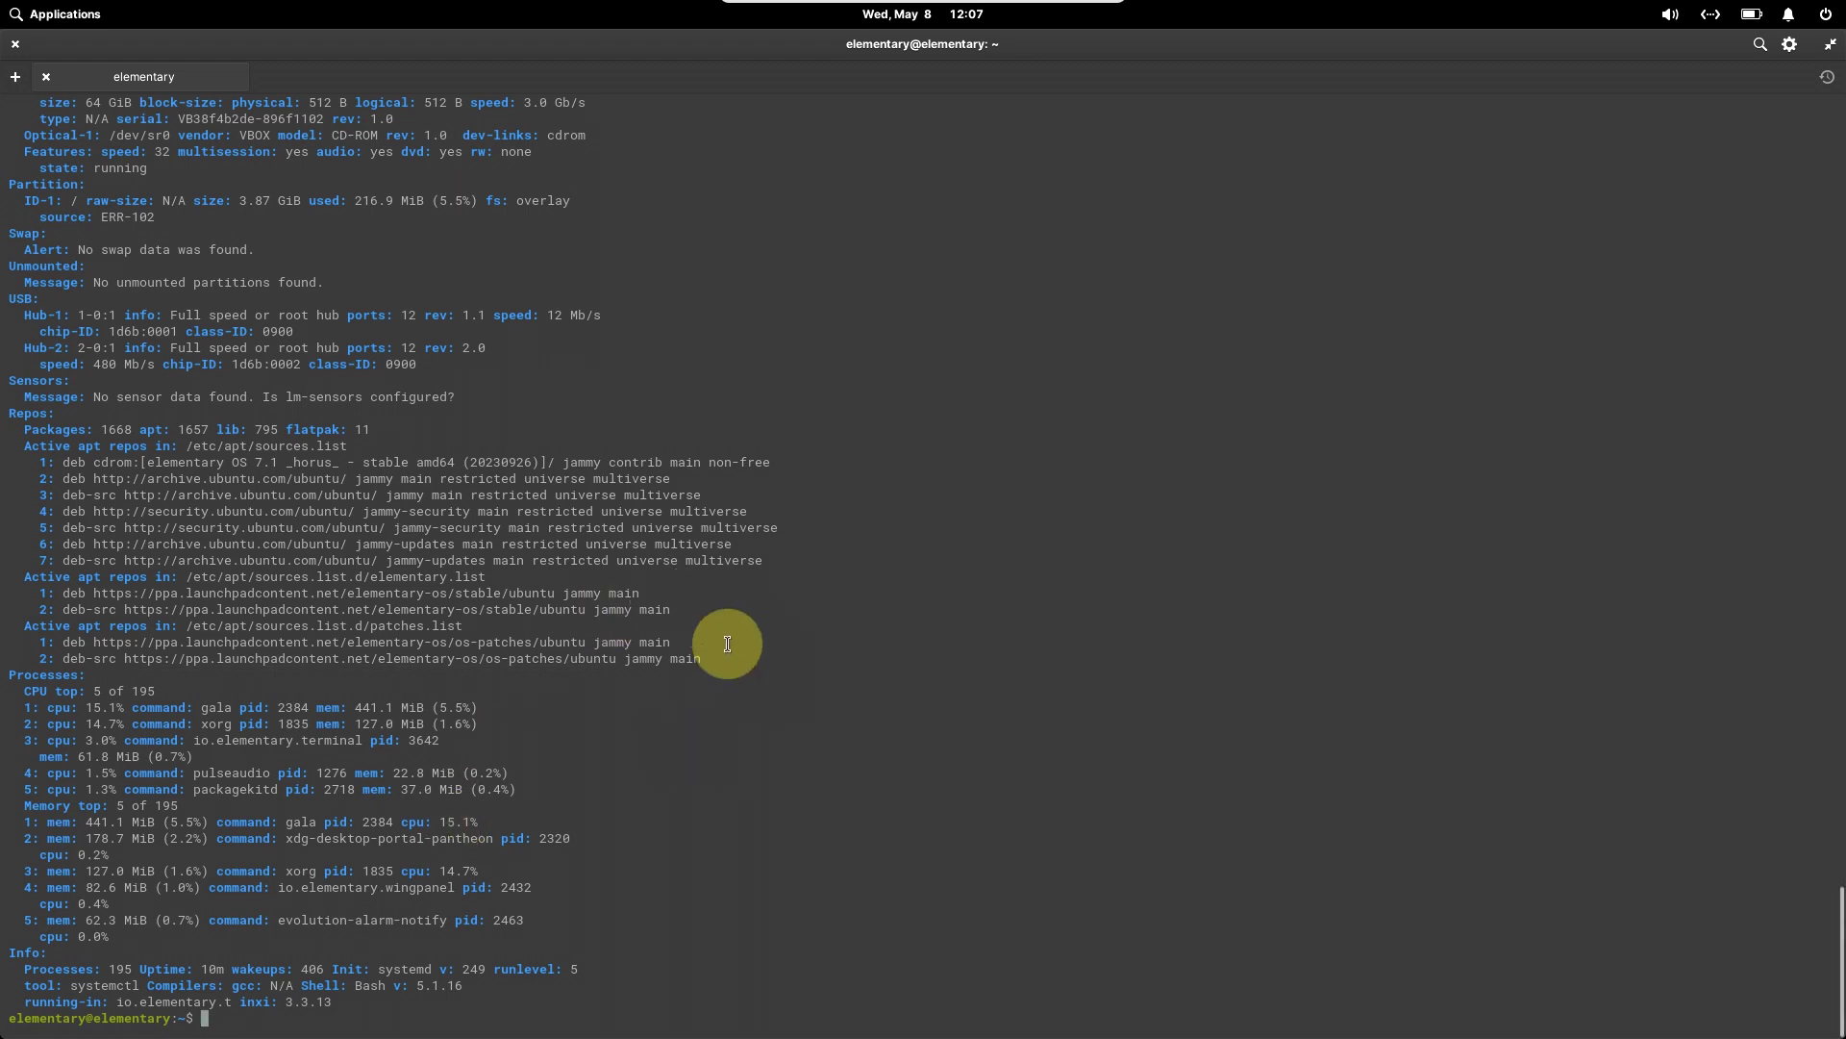
Examine the "inxi -sv8" report from its system and CPU sections through to the repositories and processes
{"action": "scroll", "coordinate": [727, 644], "scroll_direction": "up", "scroll_amount": 15}
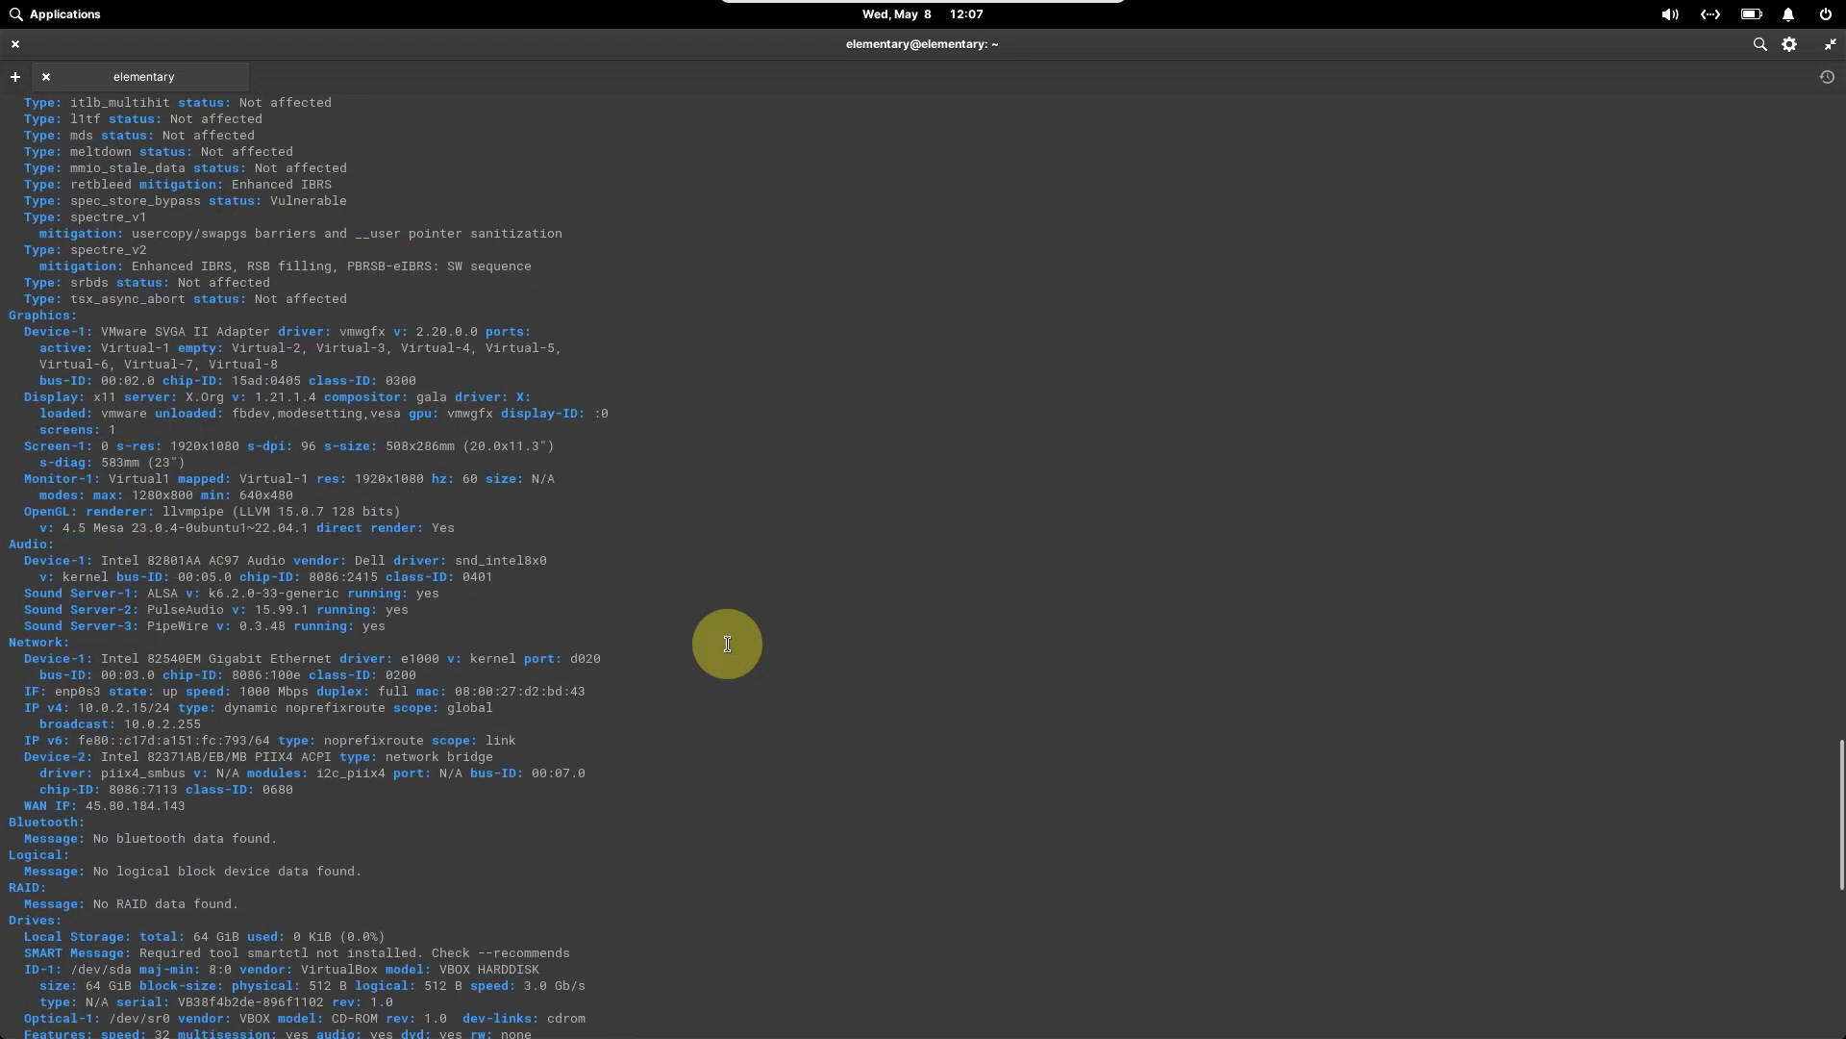
{"action": "scroll", "coordinate": [727, 643], "scroll_direction": "up", "scroll_amount": 10}
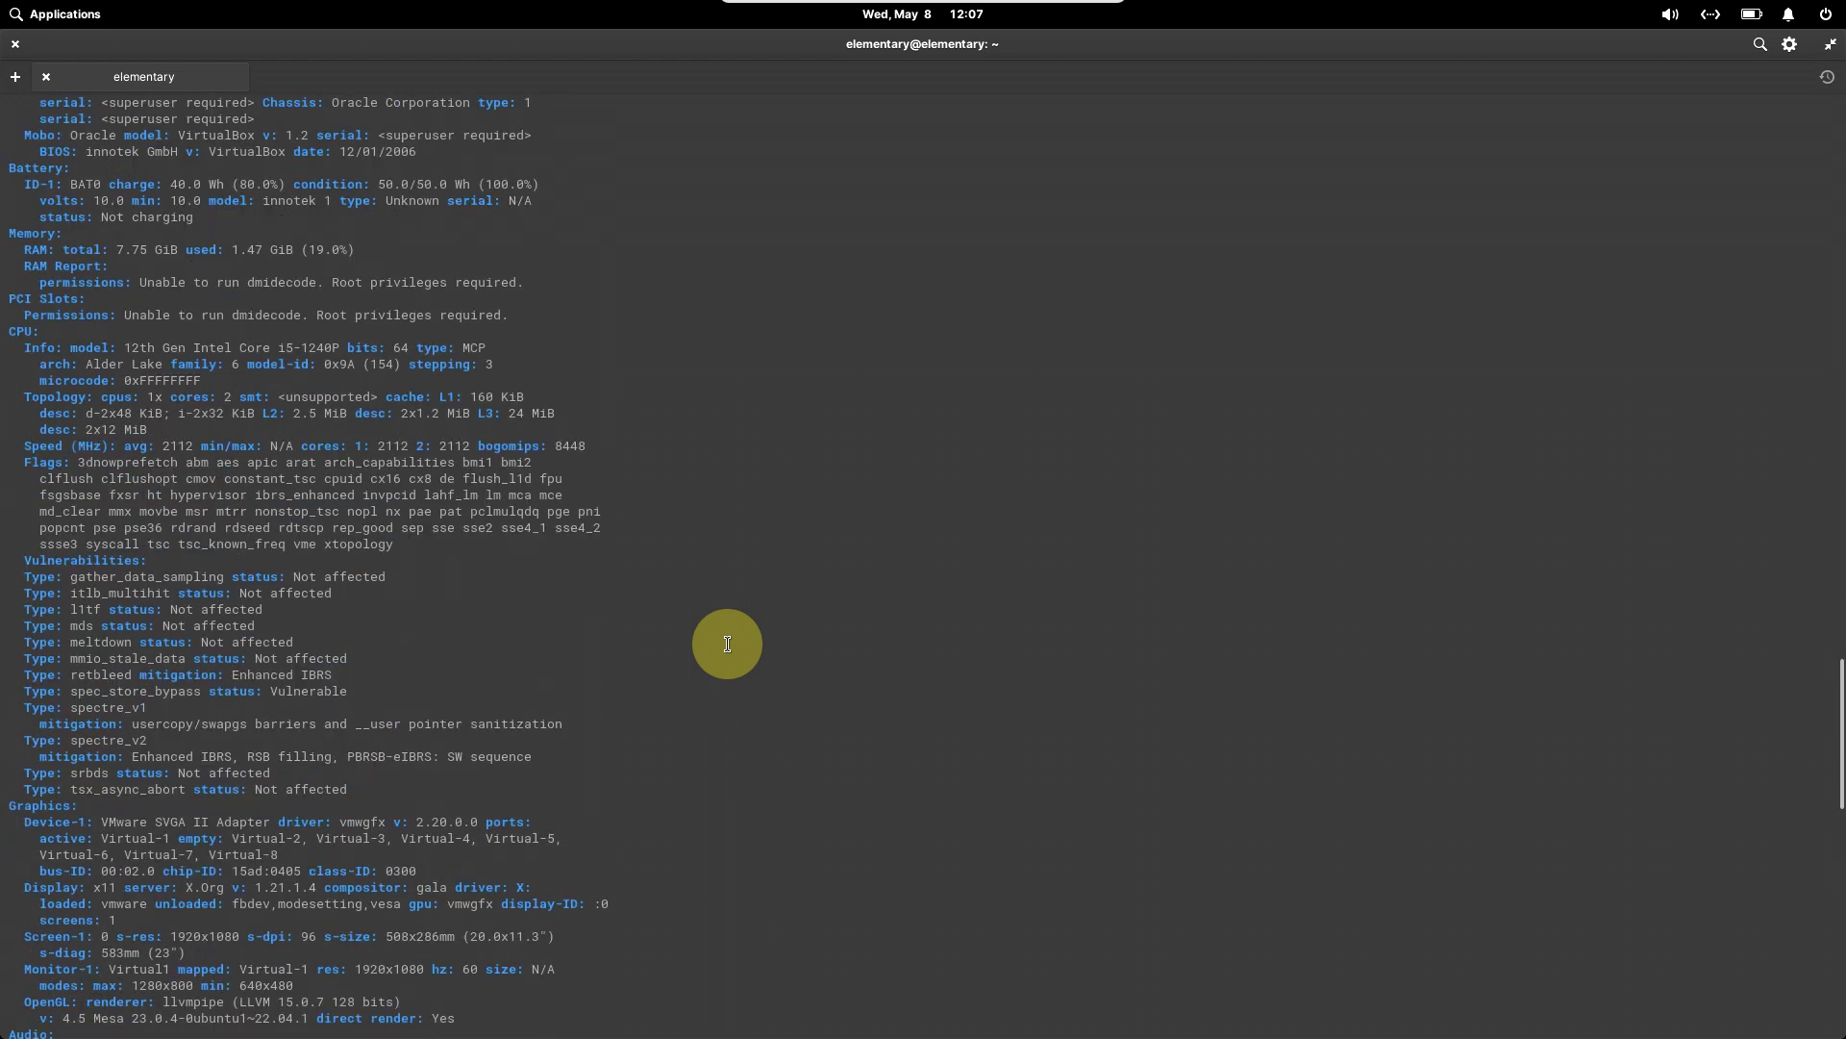
{"action": "scroll", "coordinate": [727, 643], "scroll_direction": "up", "scroll_amount": 6}
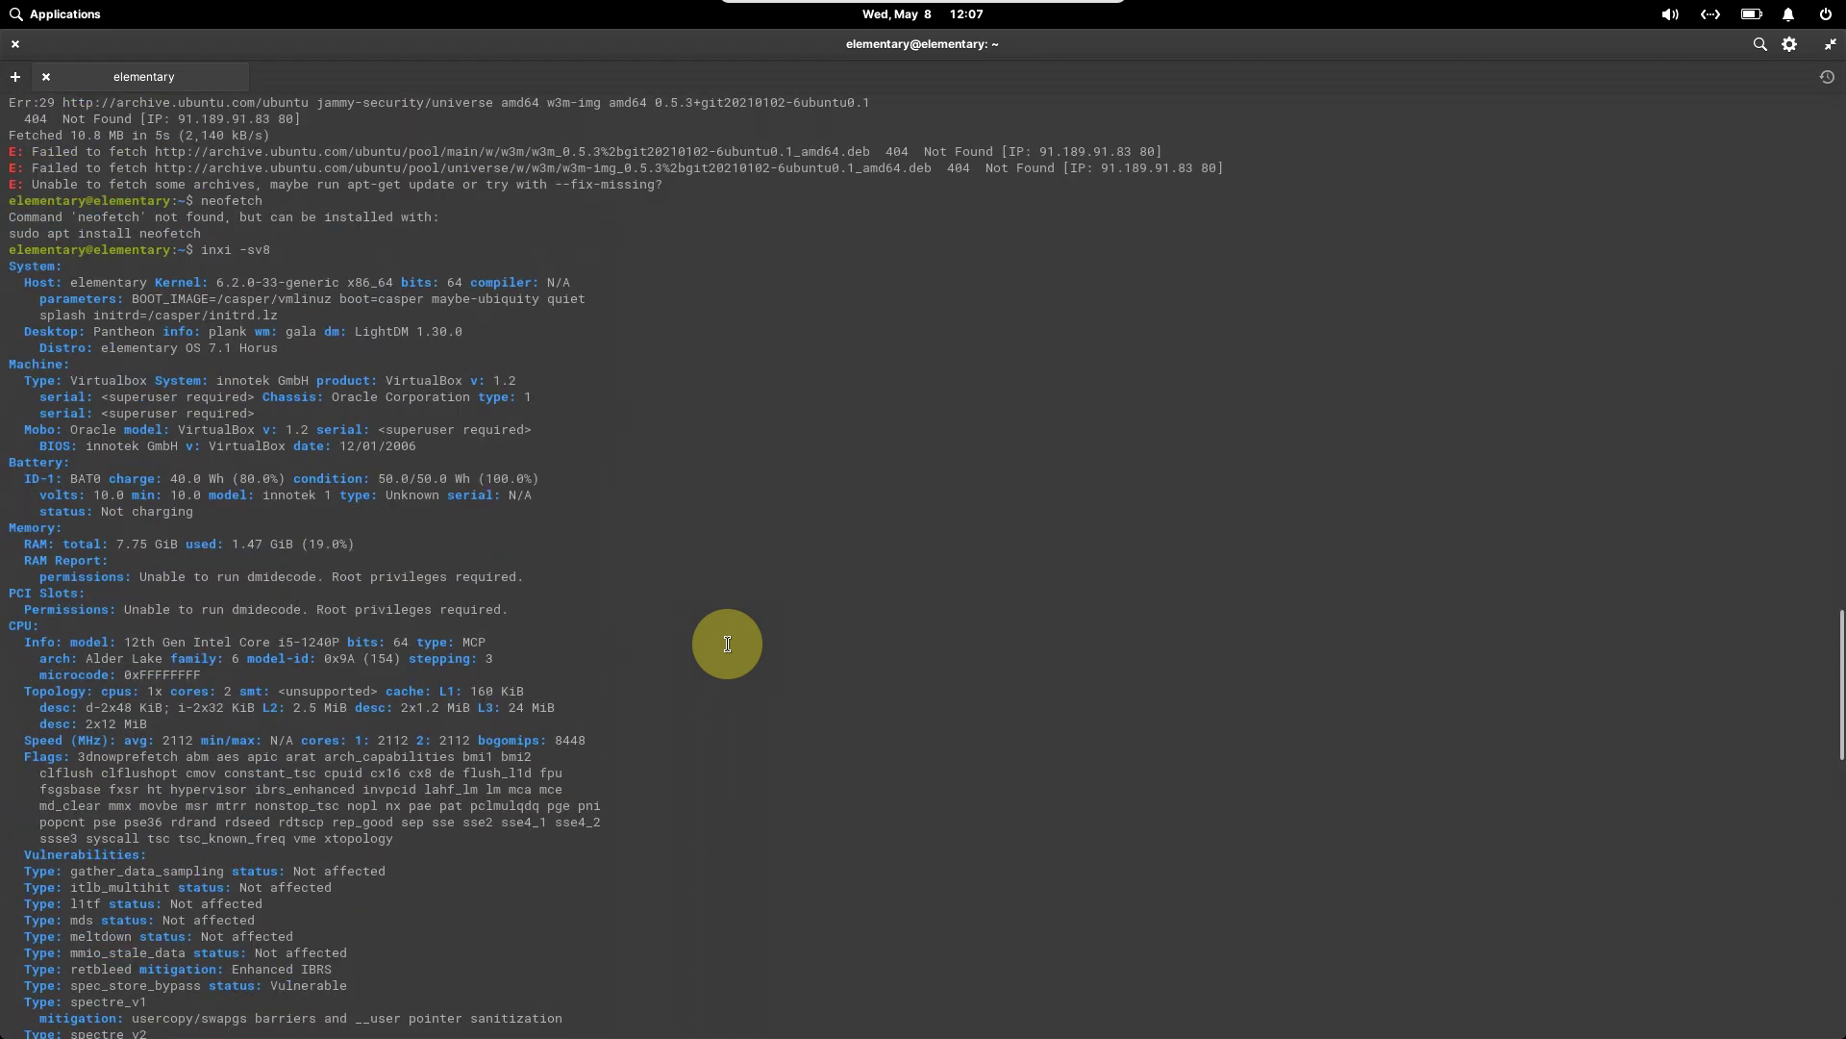
{"action": "scroll", "coordinate": [727, 643], "scroll_direction": "up", "scroll_amount": 20}
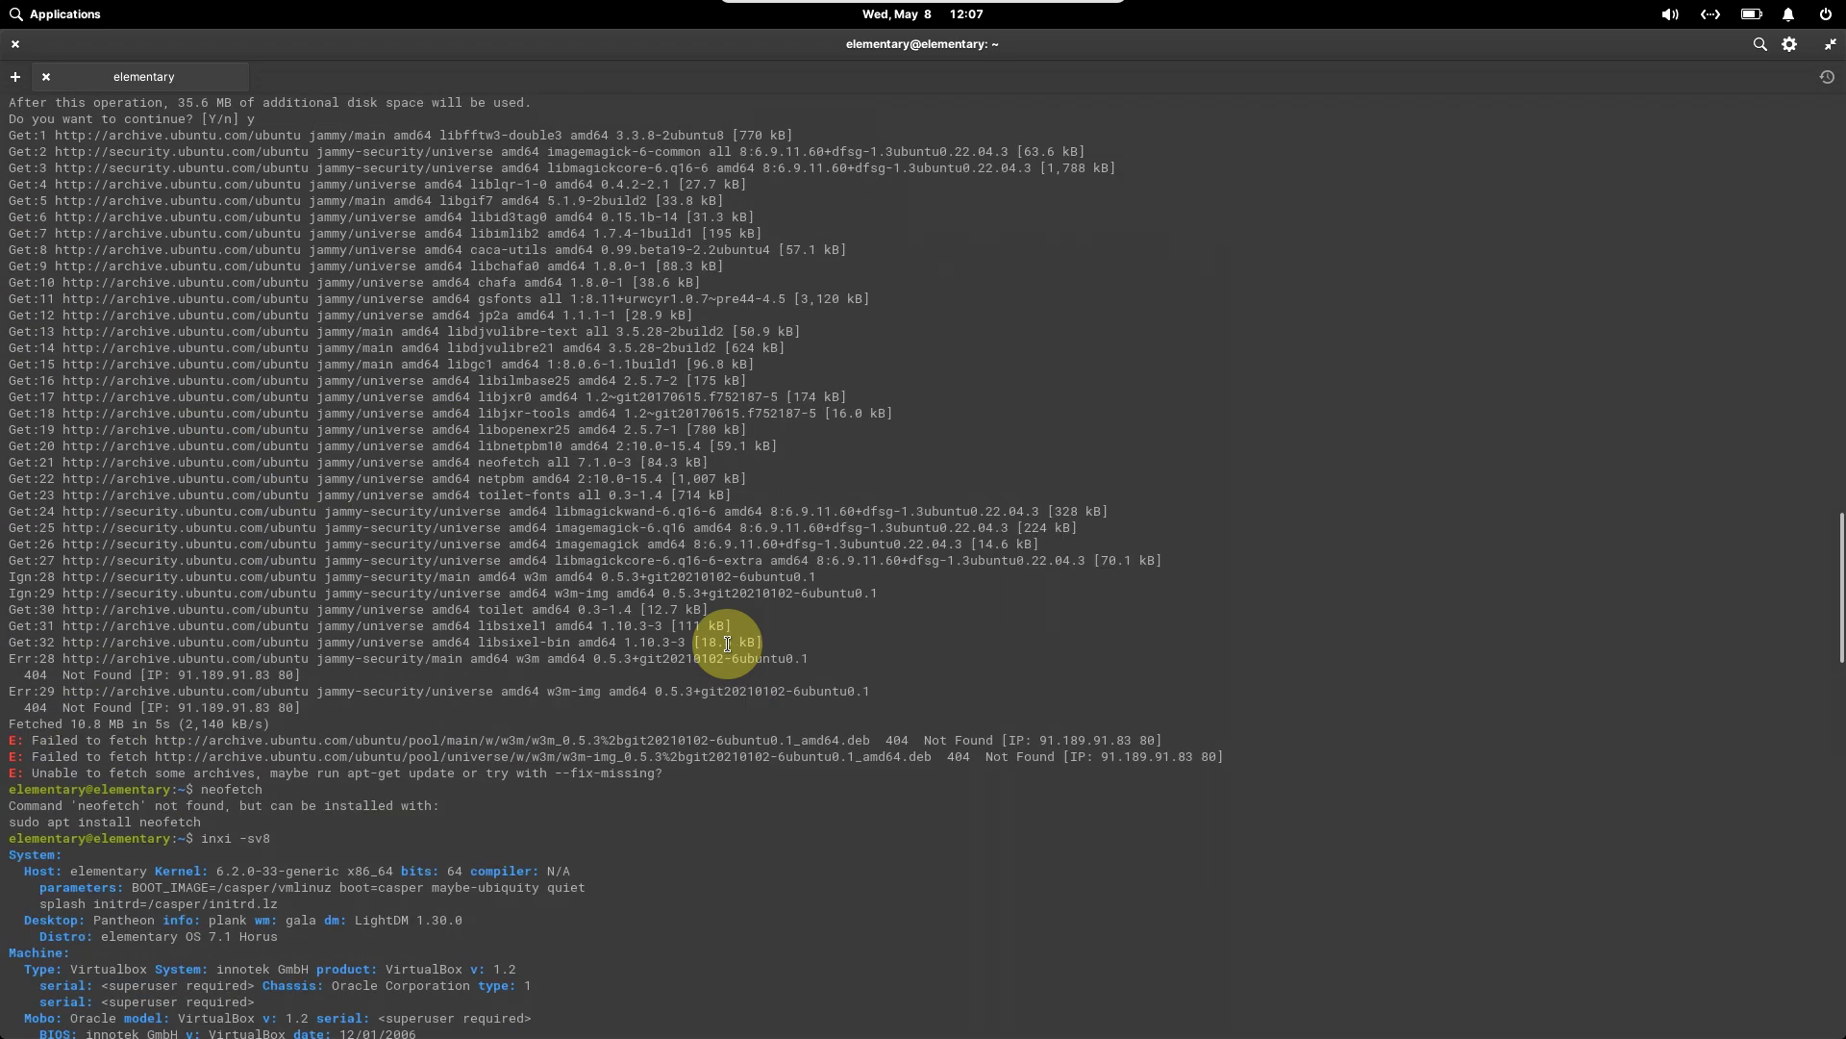
{"action": "scroll", "coordinate": [727, 644], "scroll_direction": "up", "scroll_amount": 6}
{"action": "scroll", "coordinate": [728, 644], "scroll_direction": "down", "scroll_amount": 18}
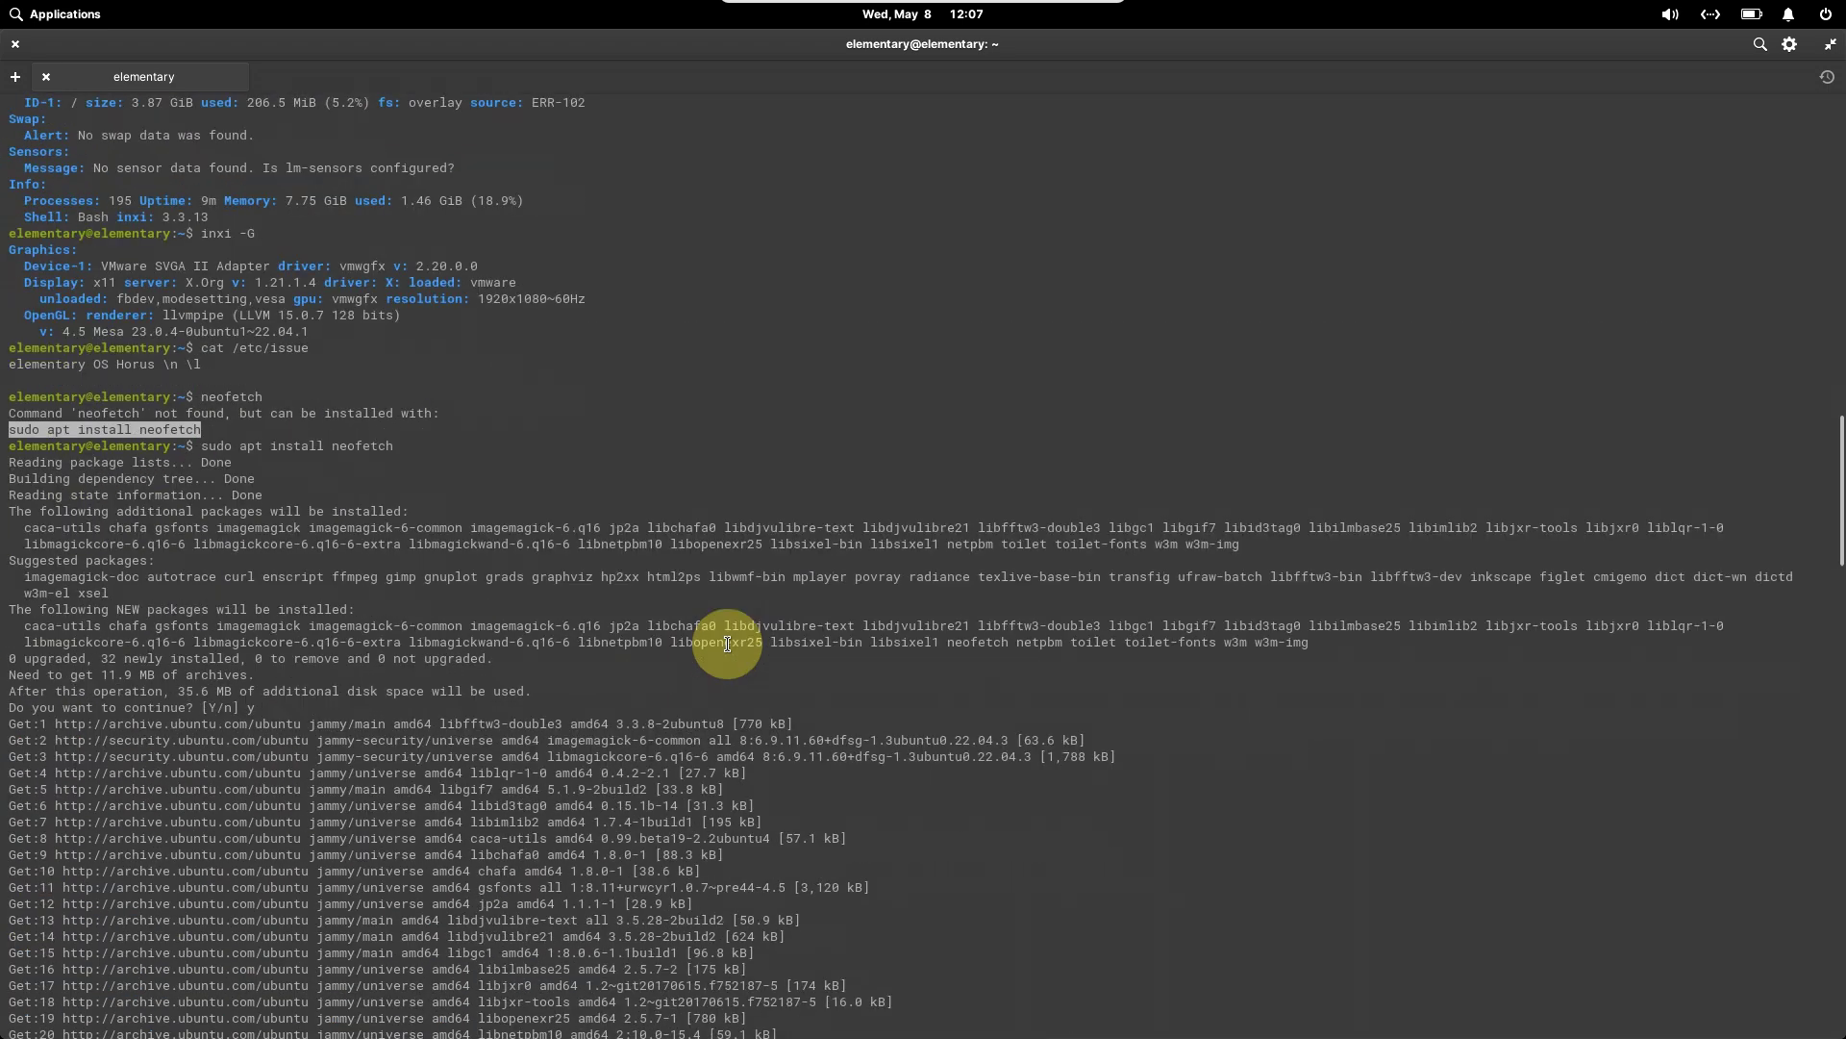
{"action": "scroll", "coordinate": [727, 644], "scroll_direction": "down", "scroll_amount": 12}
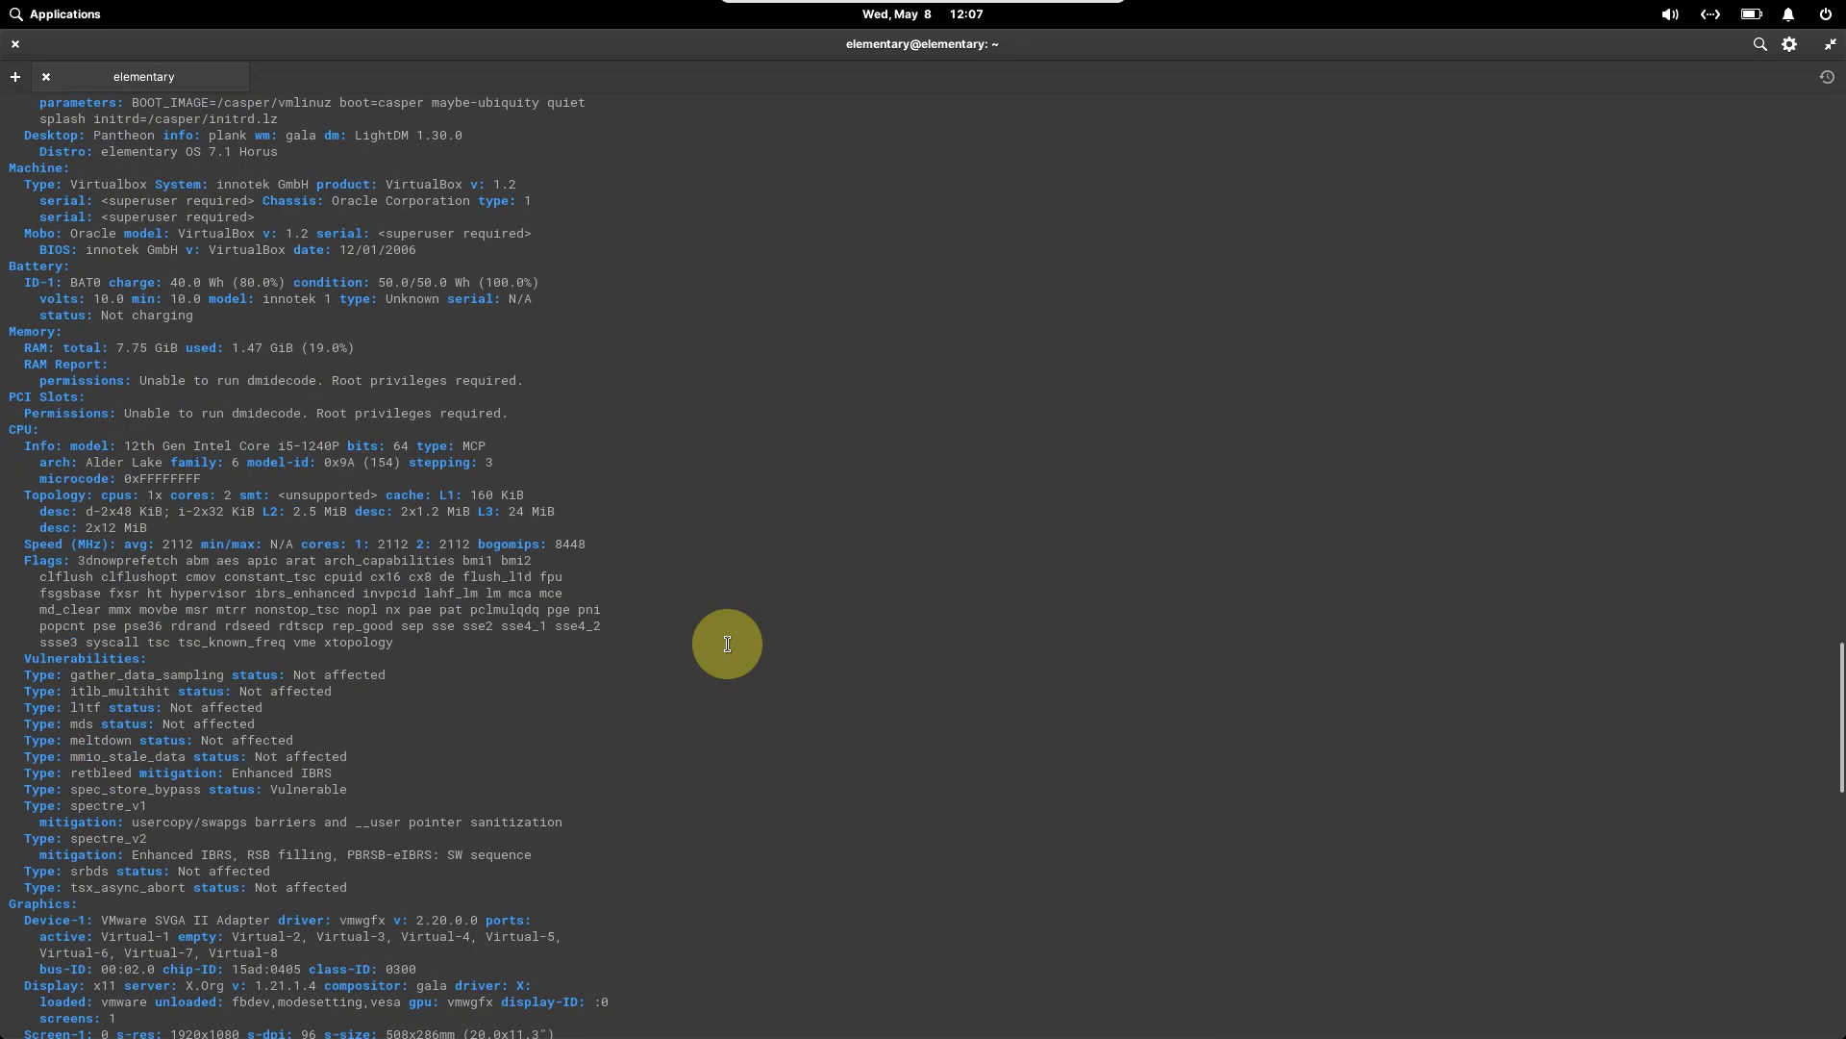
{"action": "scroll", "coordinate": [727, 643], "scroll_direction": "down", "scroll_amount": 20}
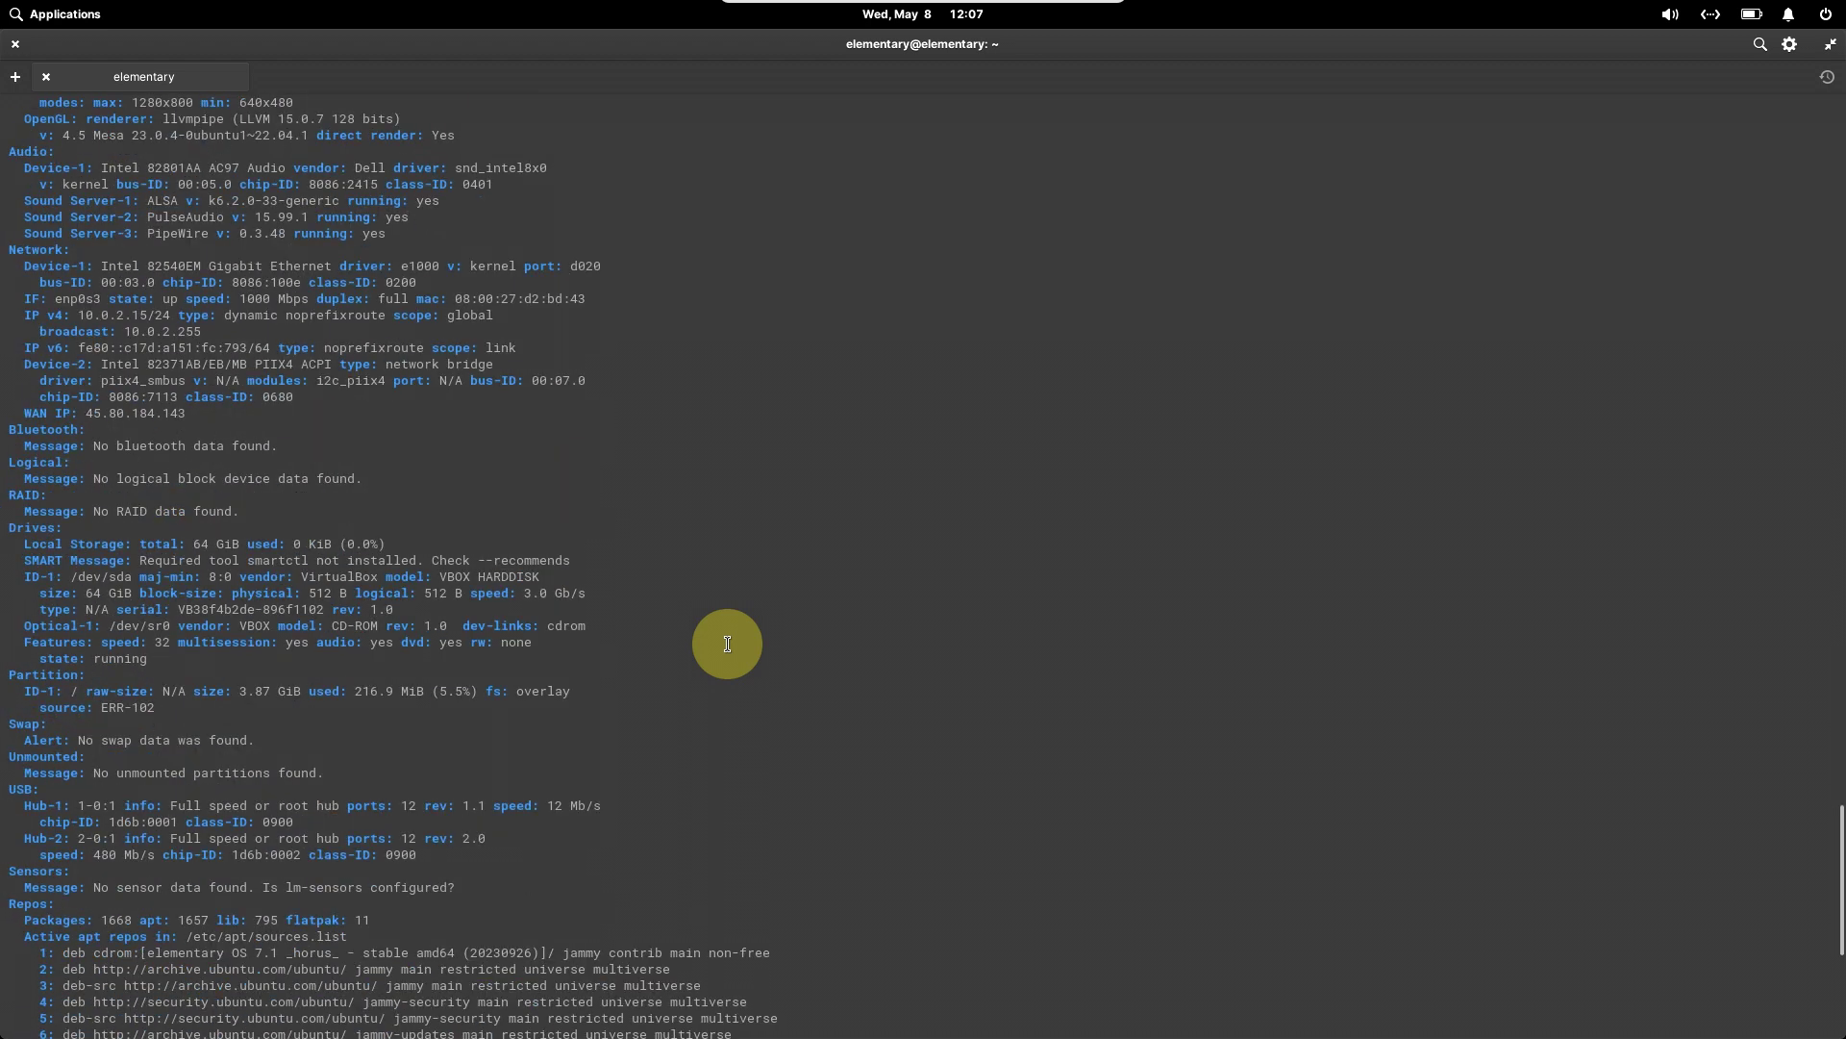
{"action": "scroll", "coordinate": [727, 644], "scroll_direction": "down", "scroll_amount": 4}
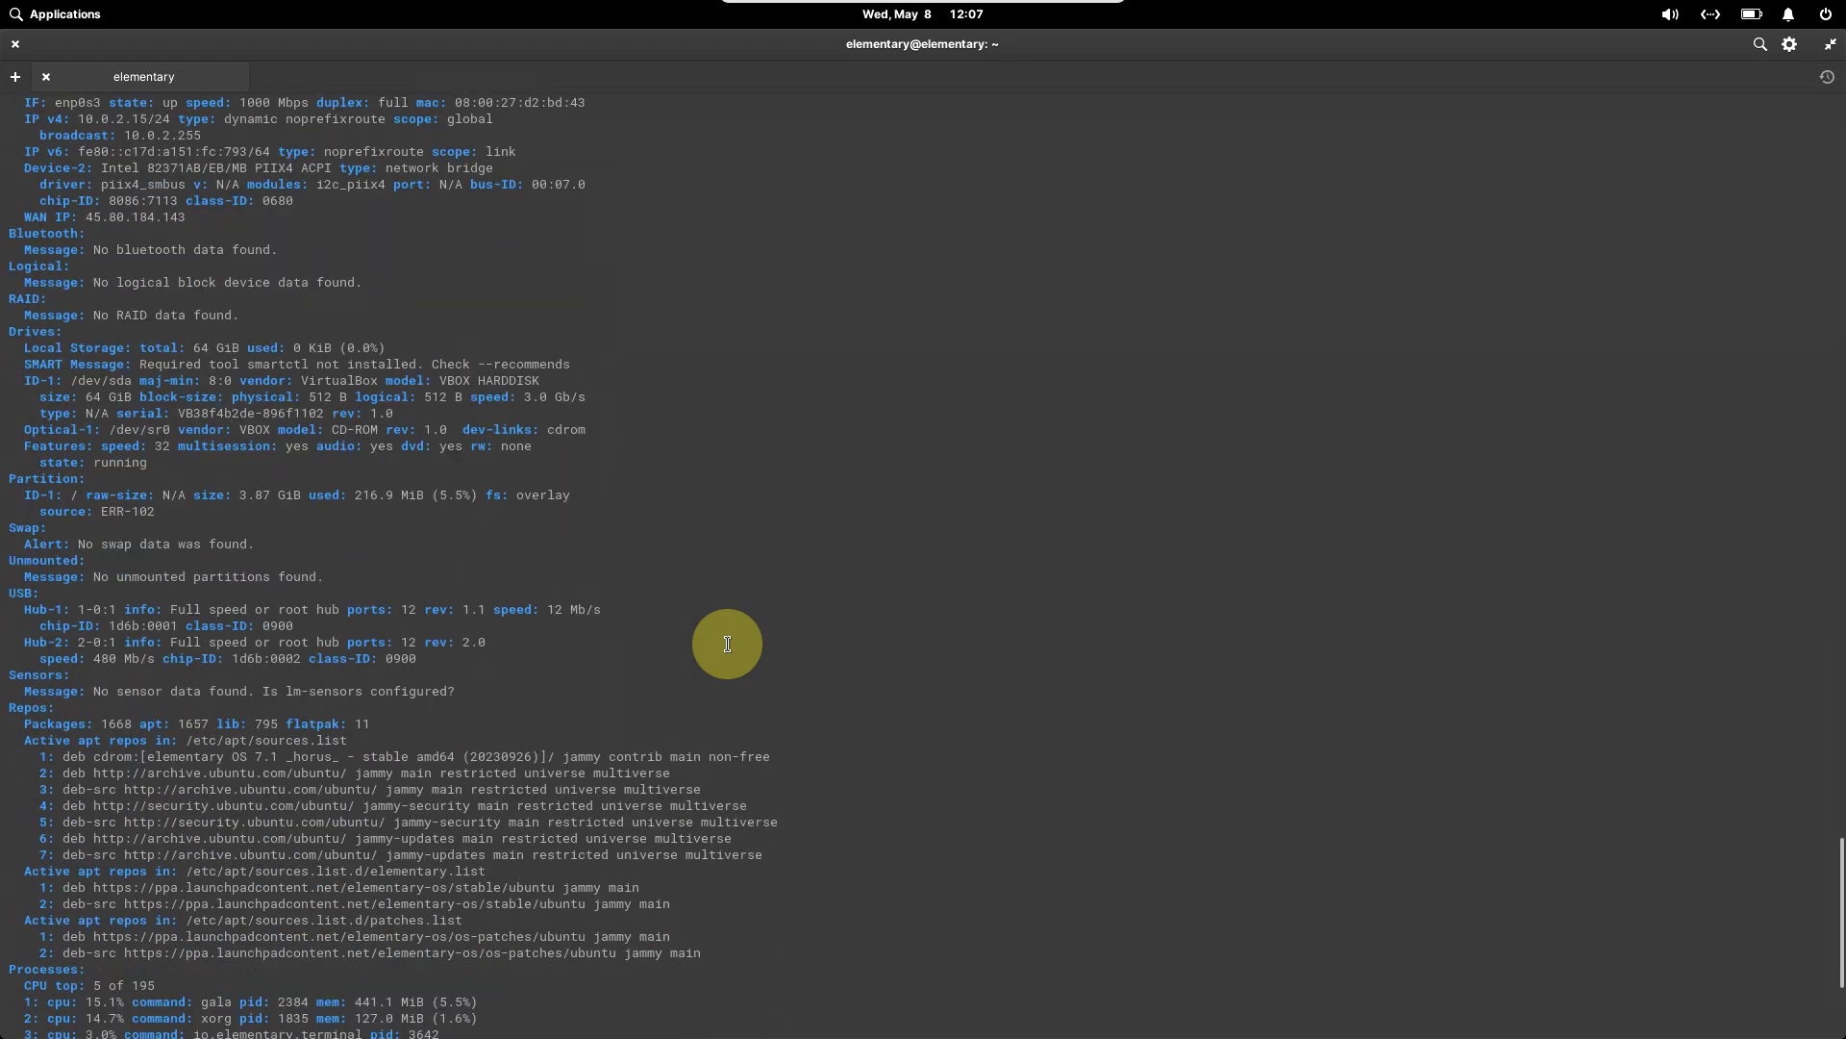
{"action": "scroll", "coordinate": [727, 643], "scroll_direction": "down", "scroll_amount": 6}
Show the running processes with "htop", and close the Terminal window despite the running process
{"action": "type", "text": "htop"}
{"action": "key", "text": "Return"}
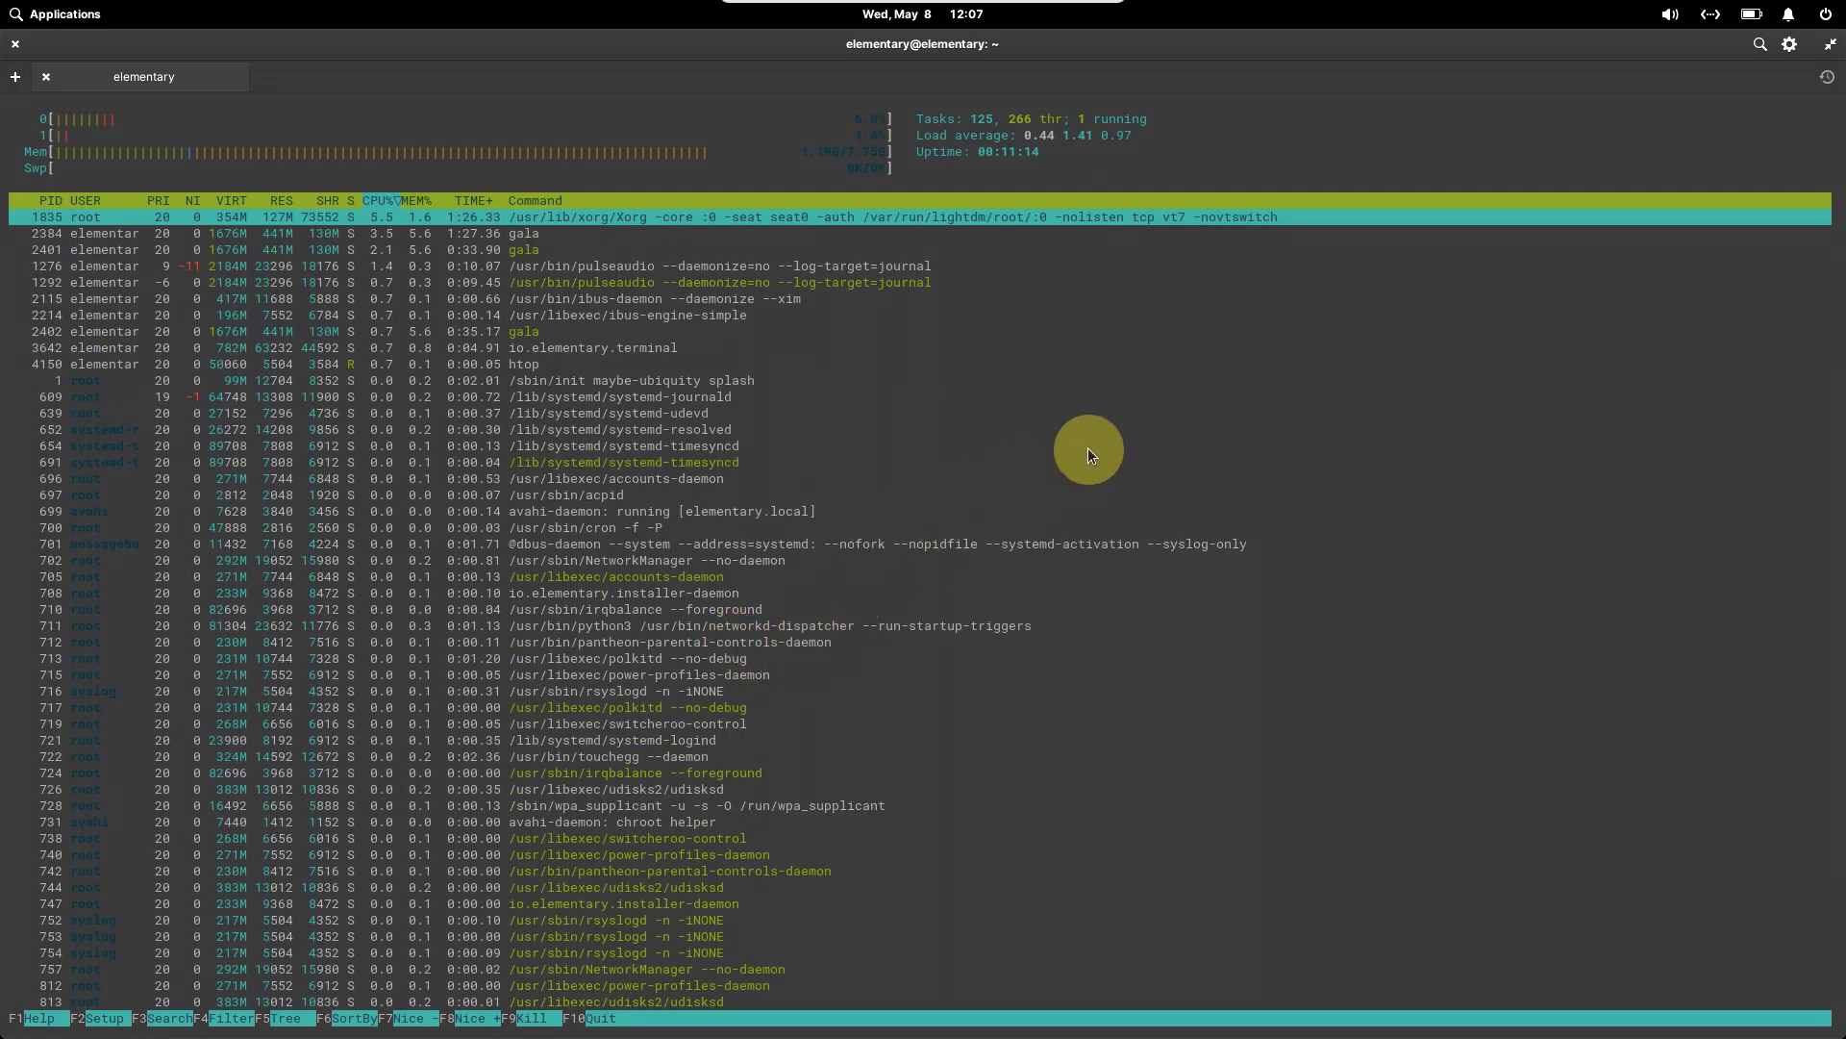
{"action": "left_click", "coordinate": [15, 45]}
{"action": "left_click", "coordinate": [1110, 564]}
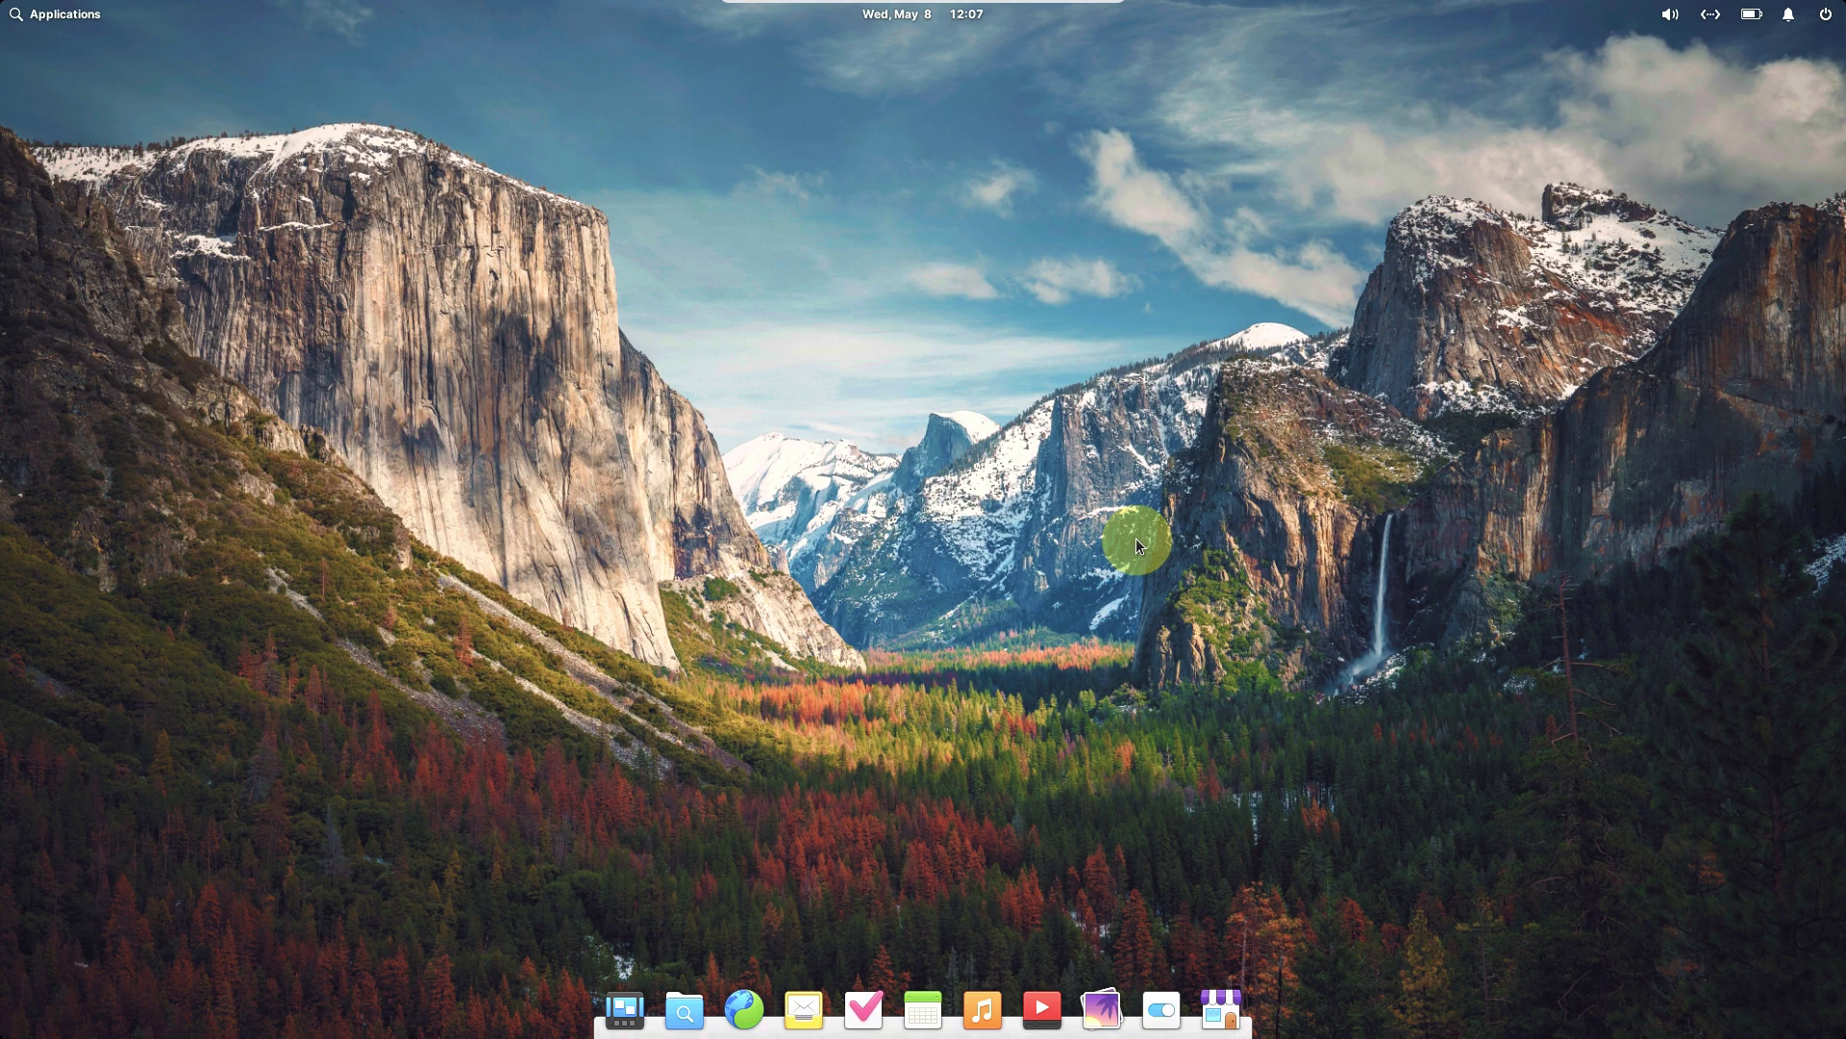
View the wallpaper settings from the desktop background and go back to the overview of all system settings
{"action": "right_click", "coordinate": [742, 256]}
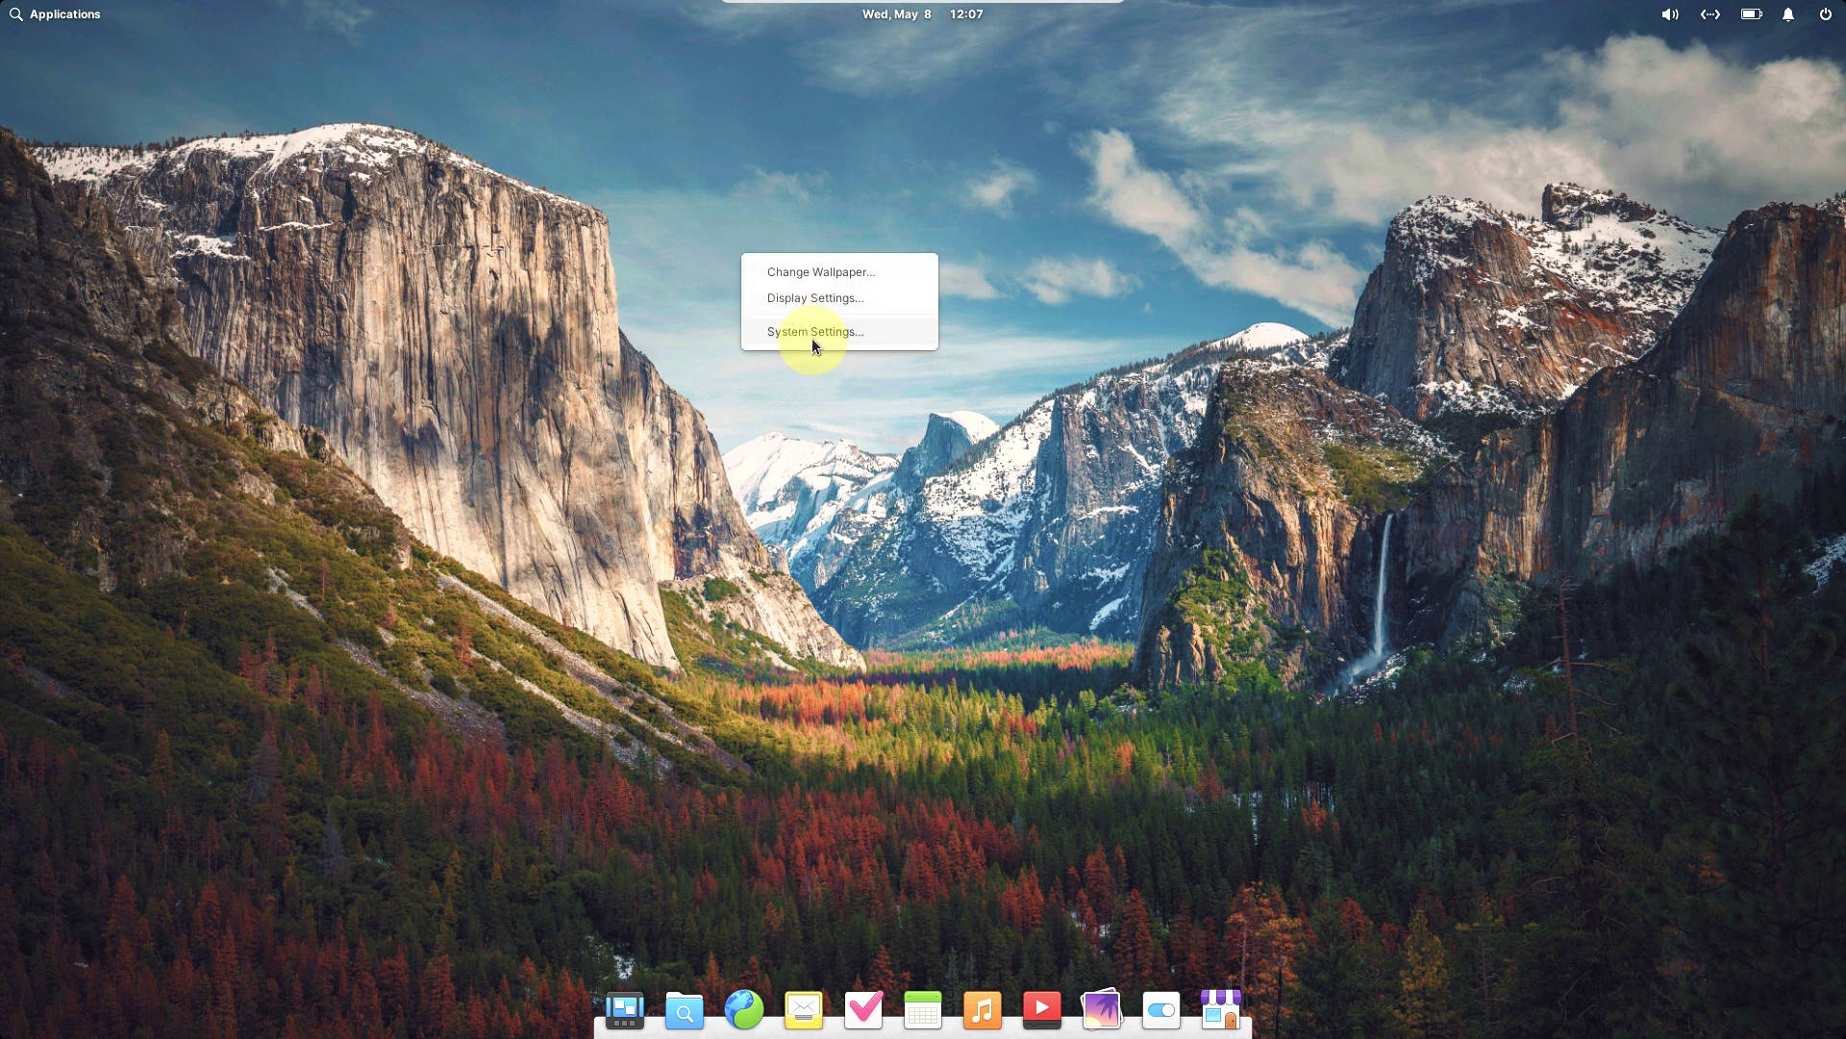
{"action": "left_click", "coordinate": [816, 269]}
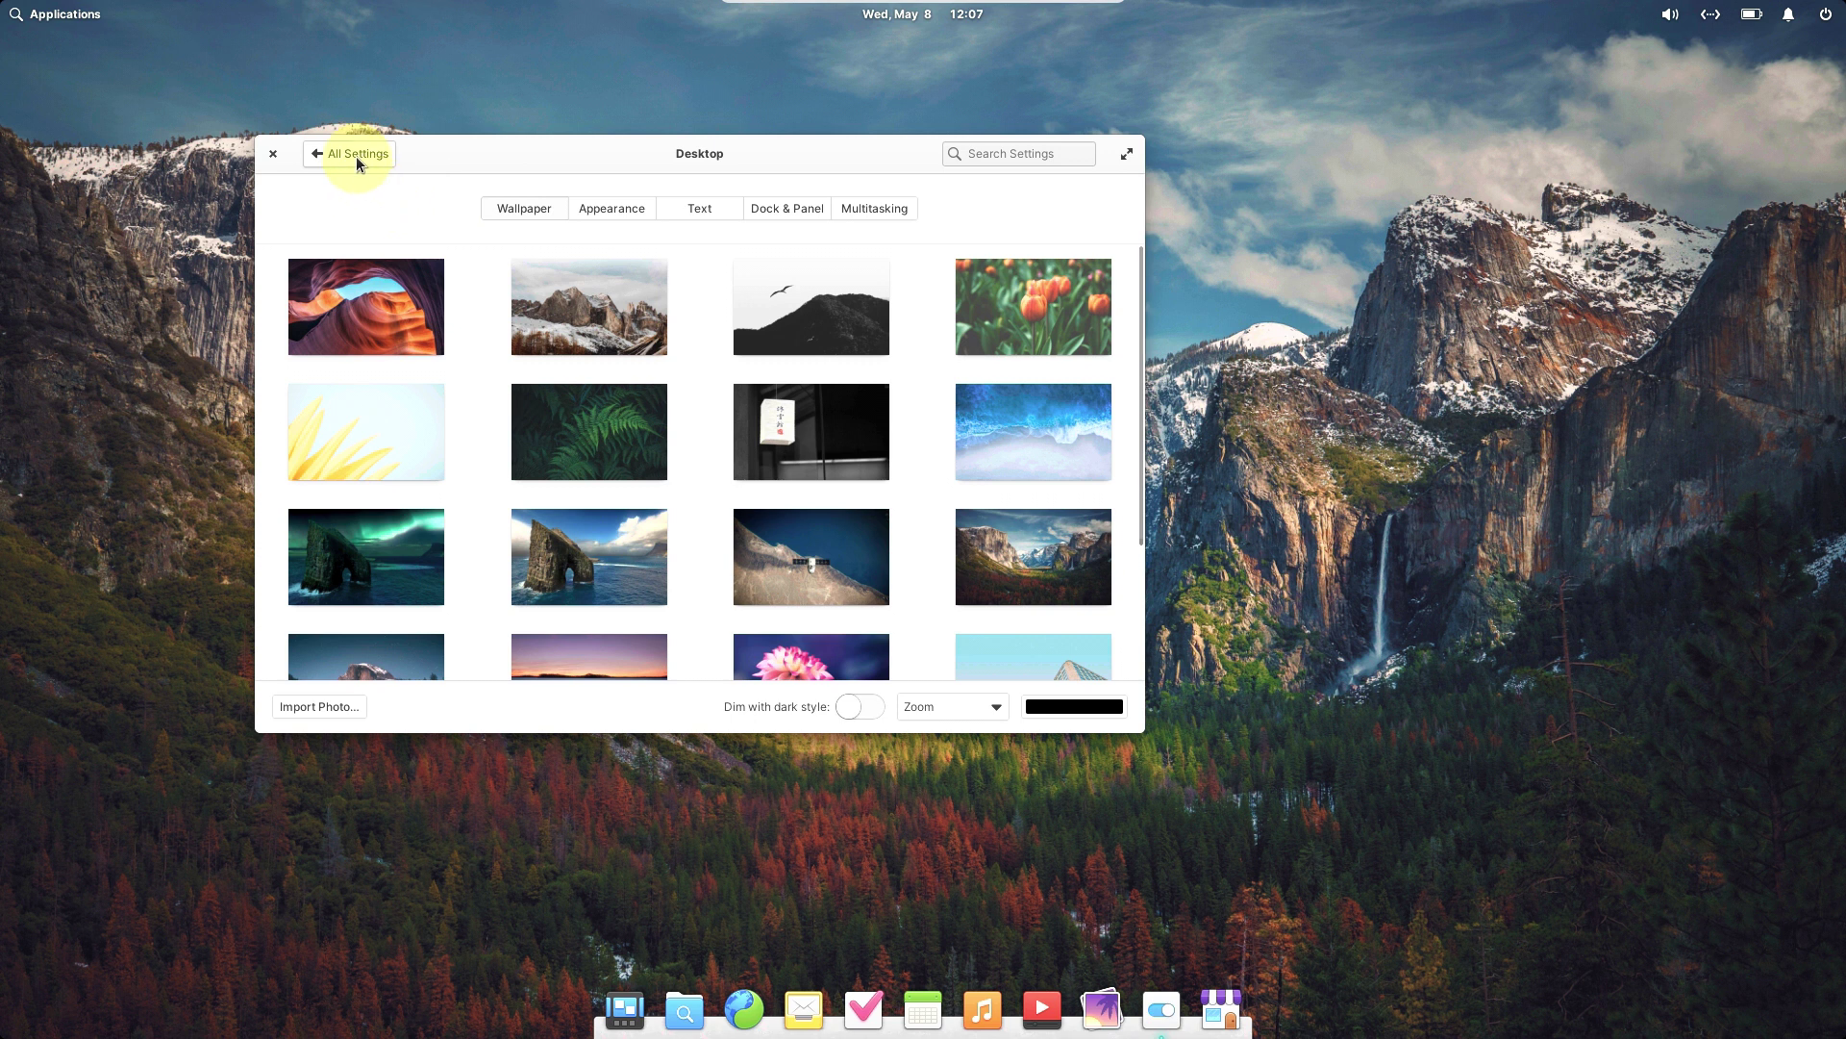
{"action": "left_click", "coordinate": [383, 151]}
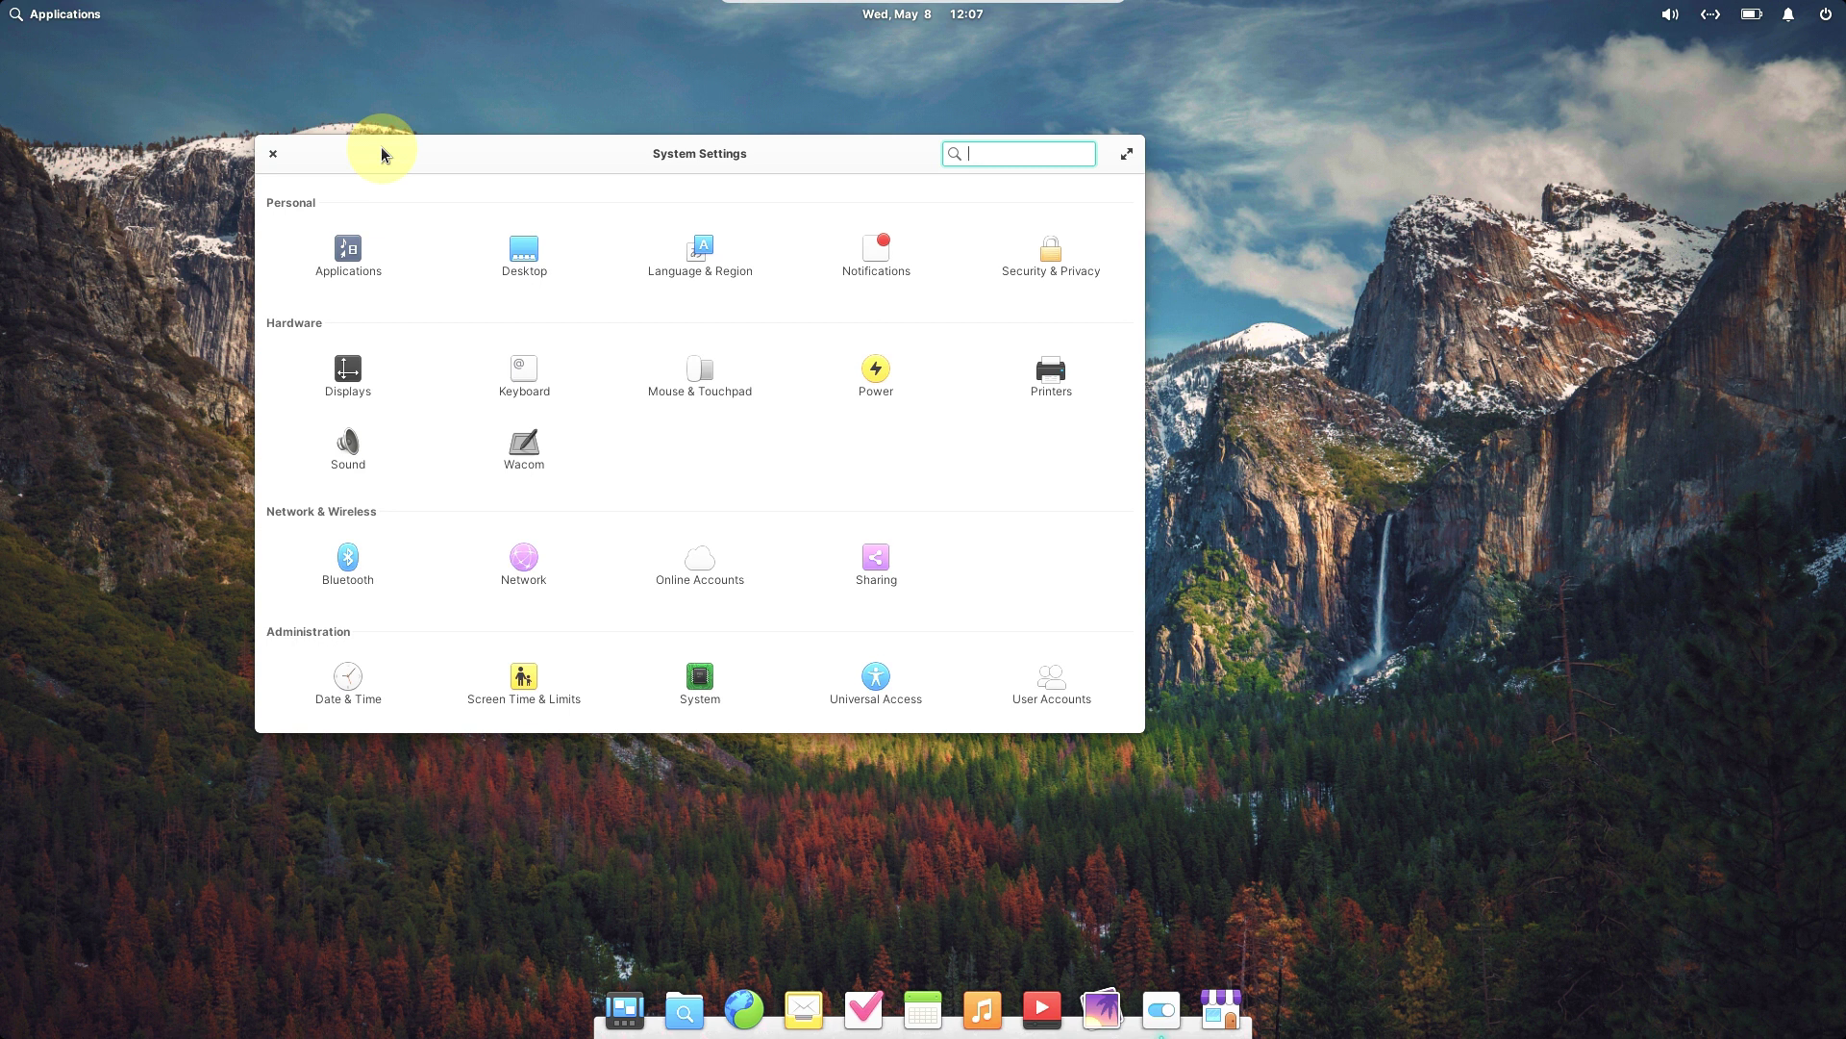
Look through the Defaults, Startup and Permissions pages of the Applications settings and return to all settings
{"action": "left_click", "coordinate": [341, 253]}
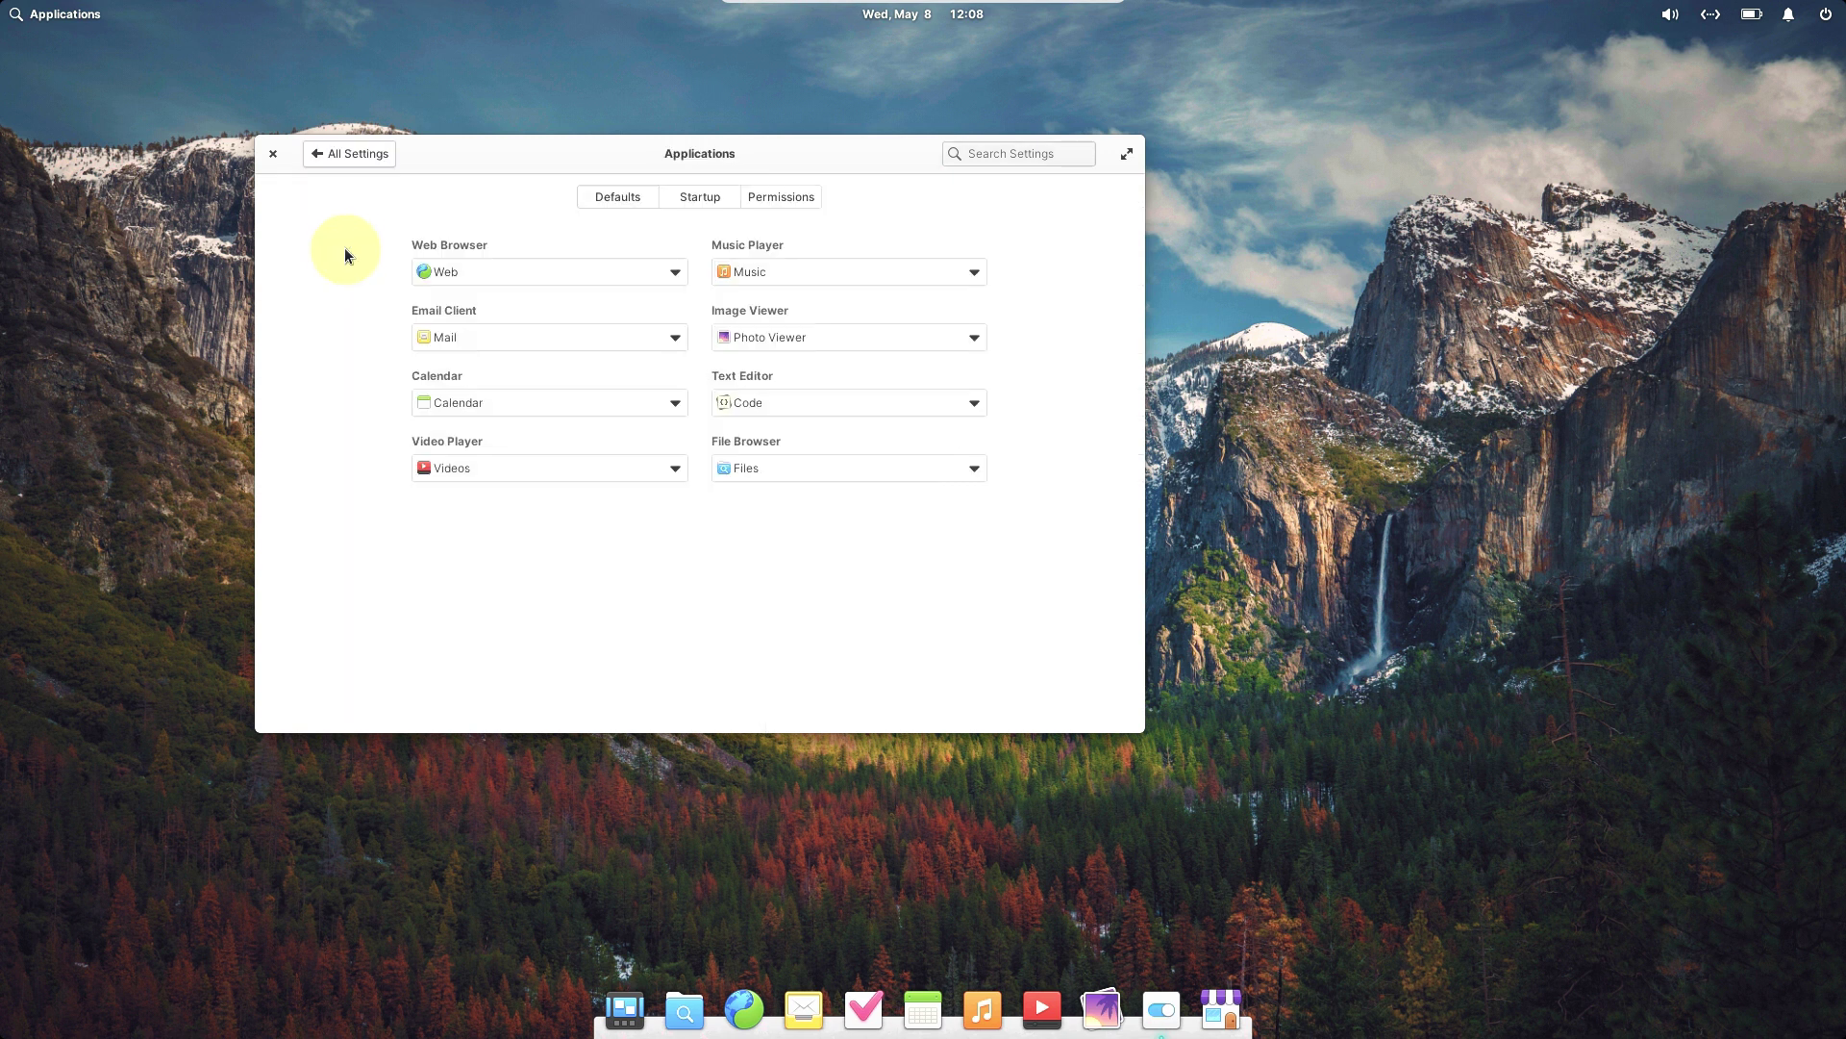
{"action": "left_click", "coordinate": [694, 196]}
{"action": "left_click", "coordinate": [777, 196]}
{"action": "left_click", "coordinate": [711, 197]}
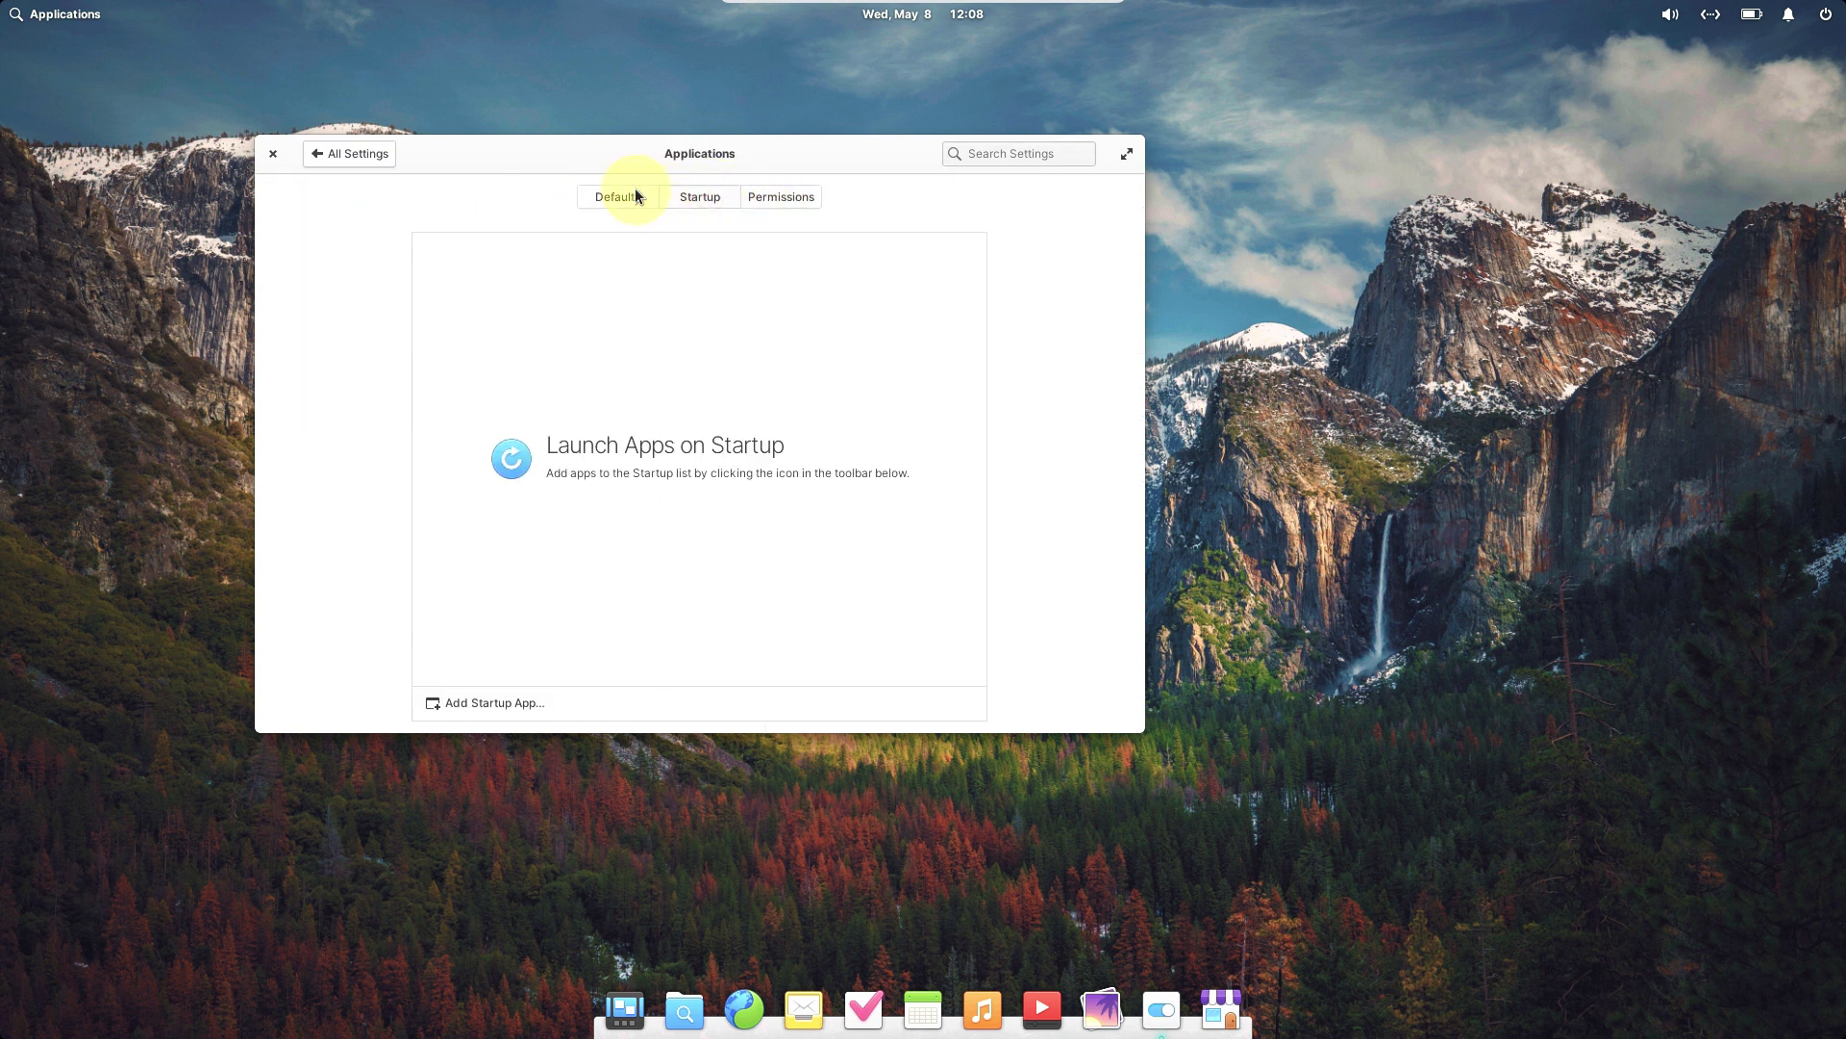
{"action": "left_click", "coordinate": [616, 194]}
{"action": "left_click", "coordinate": [361, 161]}
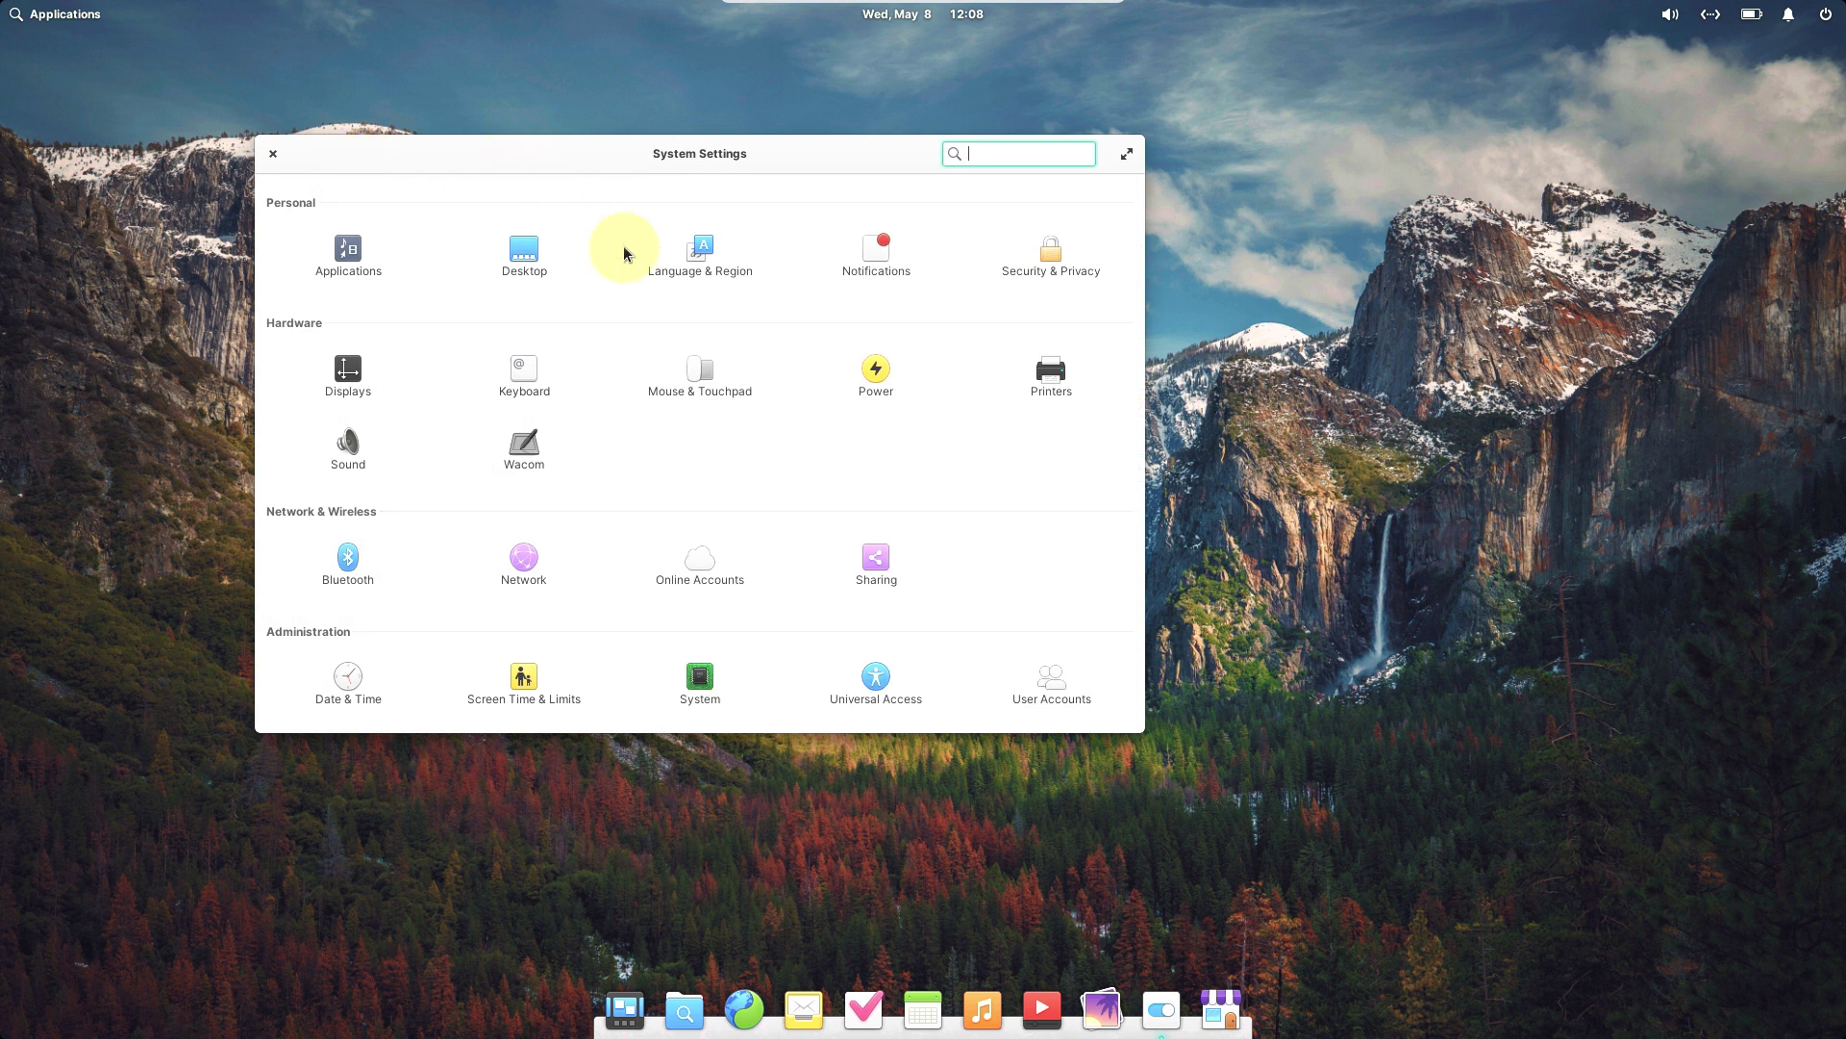
Set the desktop wallpaper to the picture of the tall building against a turquoise and pink sky
{"action": "left_click", "coordinate": [524, 252]}
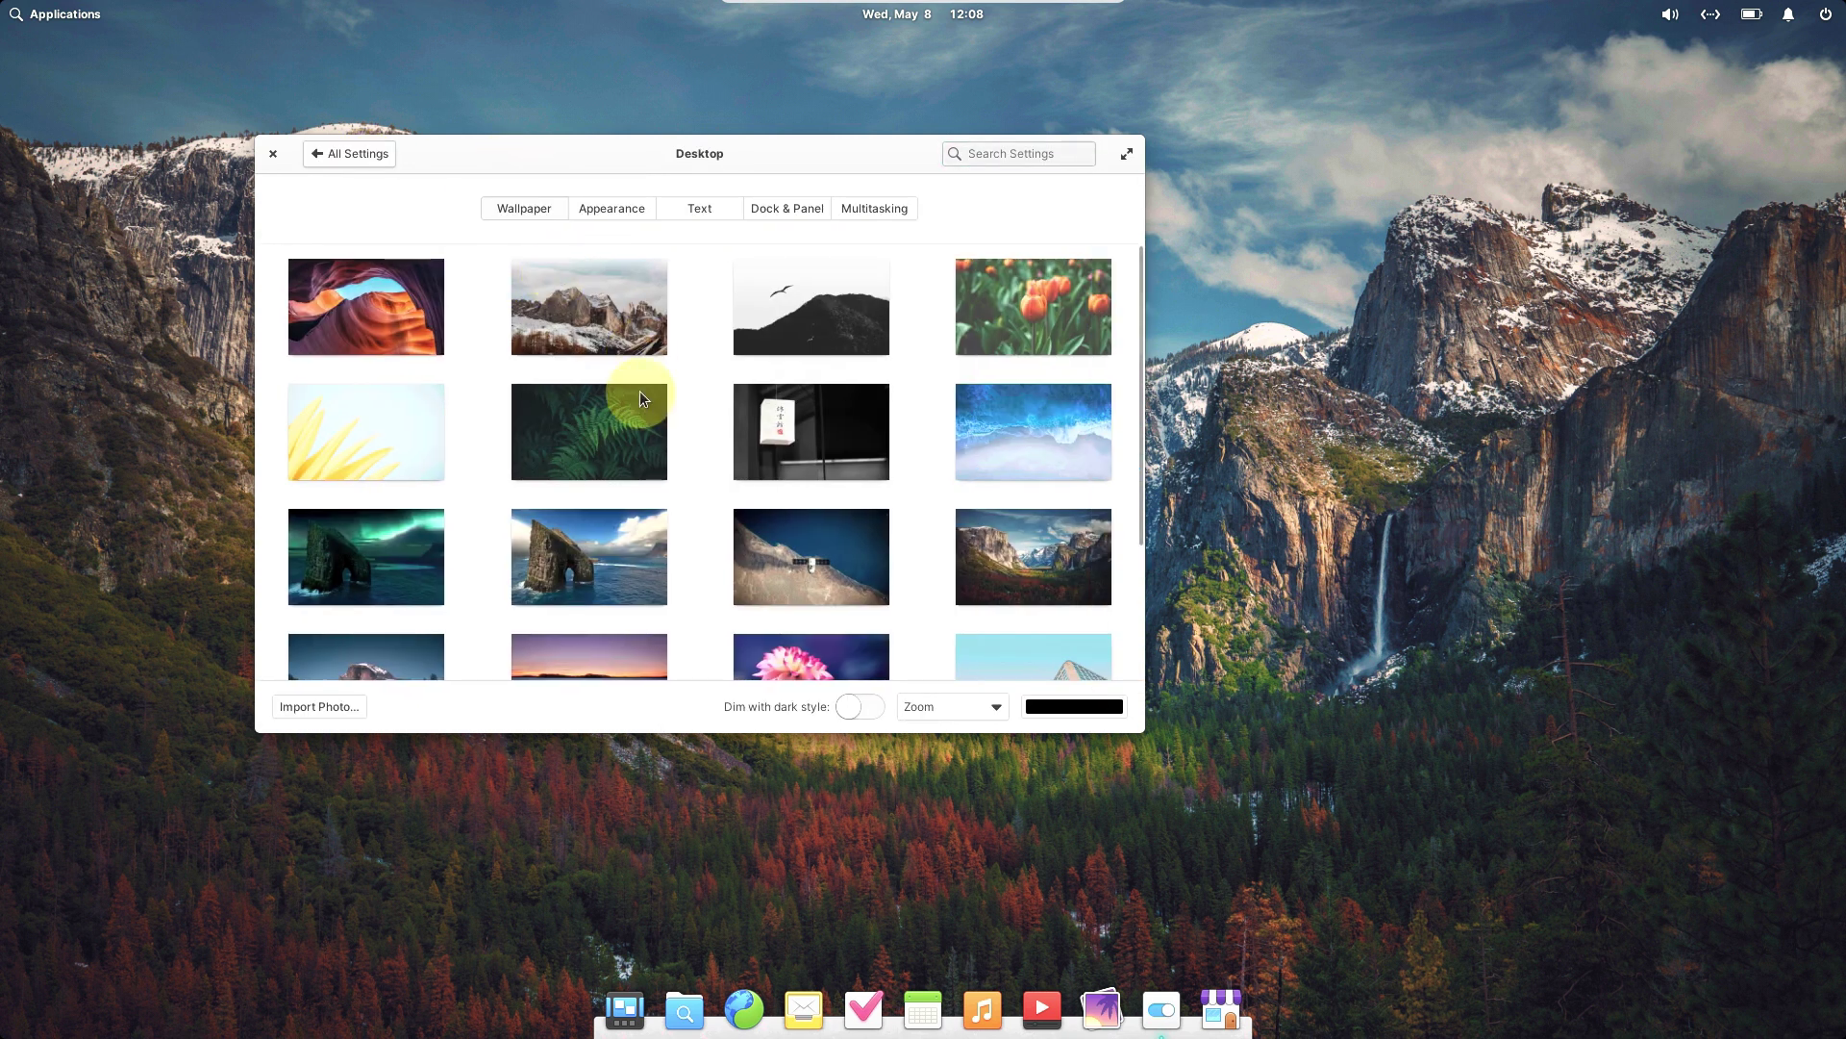
{"action": "scroll", "coordinate": [638, 394], "scroll_direction": "down", "scroll_amount": 3}
{"action": "scroll", "coordinate": [639, 394], "scroll_direction": "down", "scroll_amount": 1}
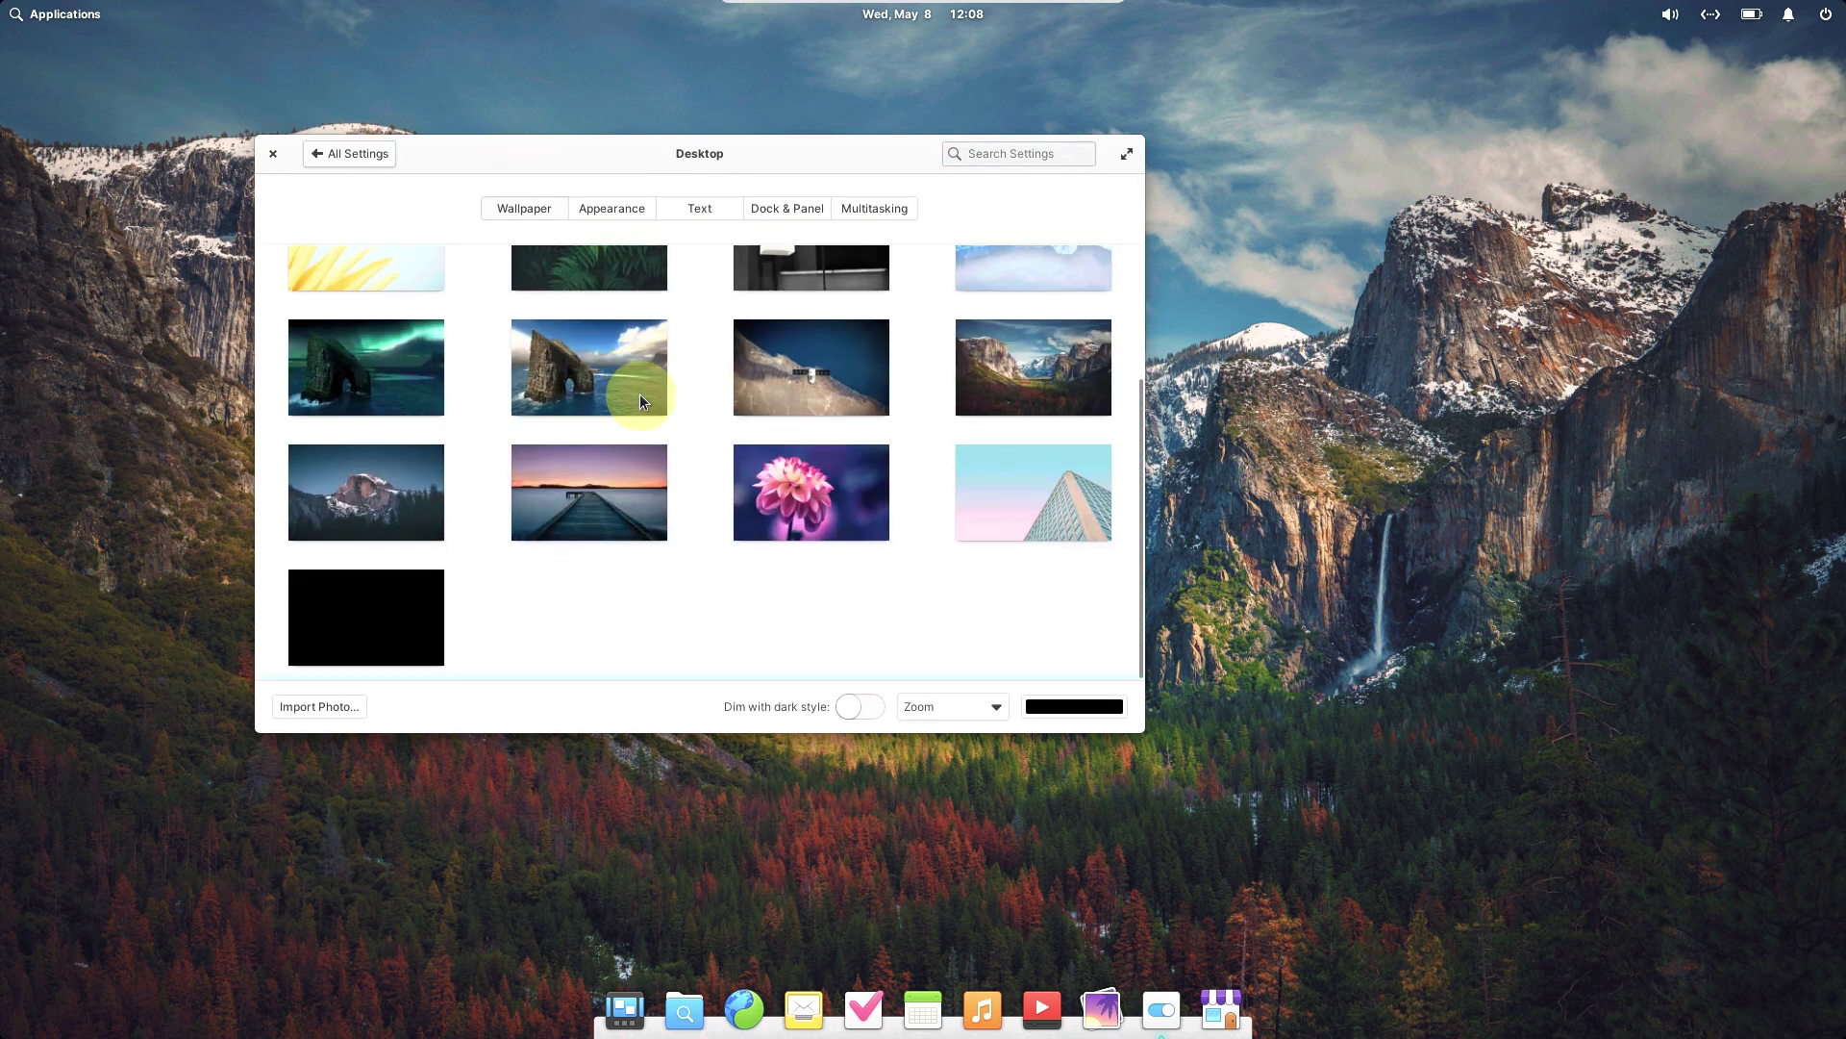
{"action": "left_click", "coordinate": [976, 497]}
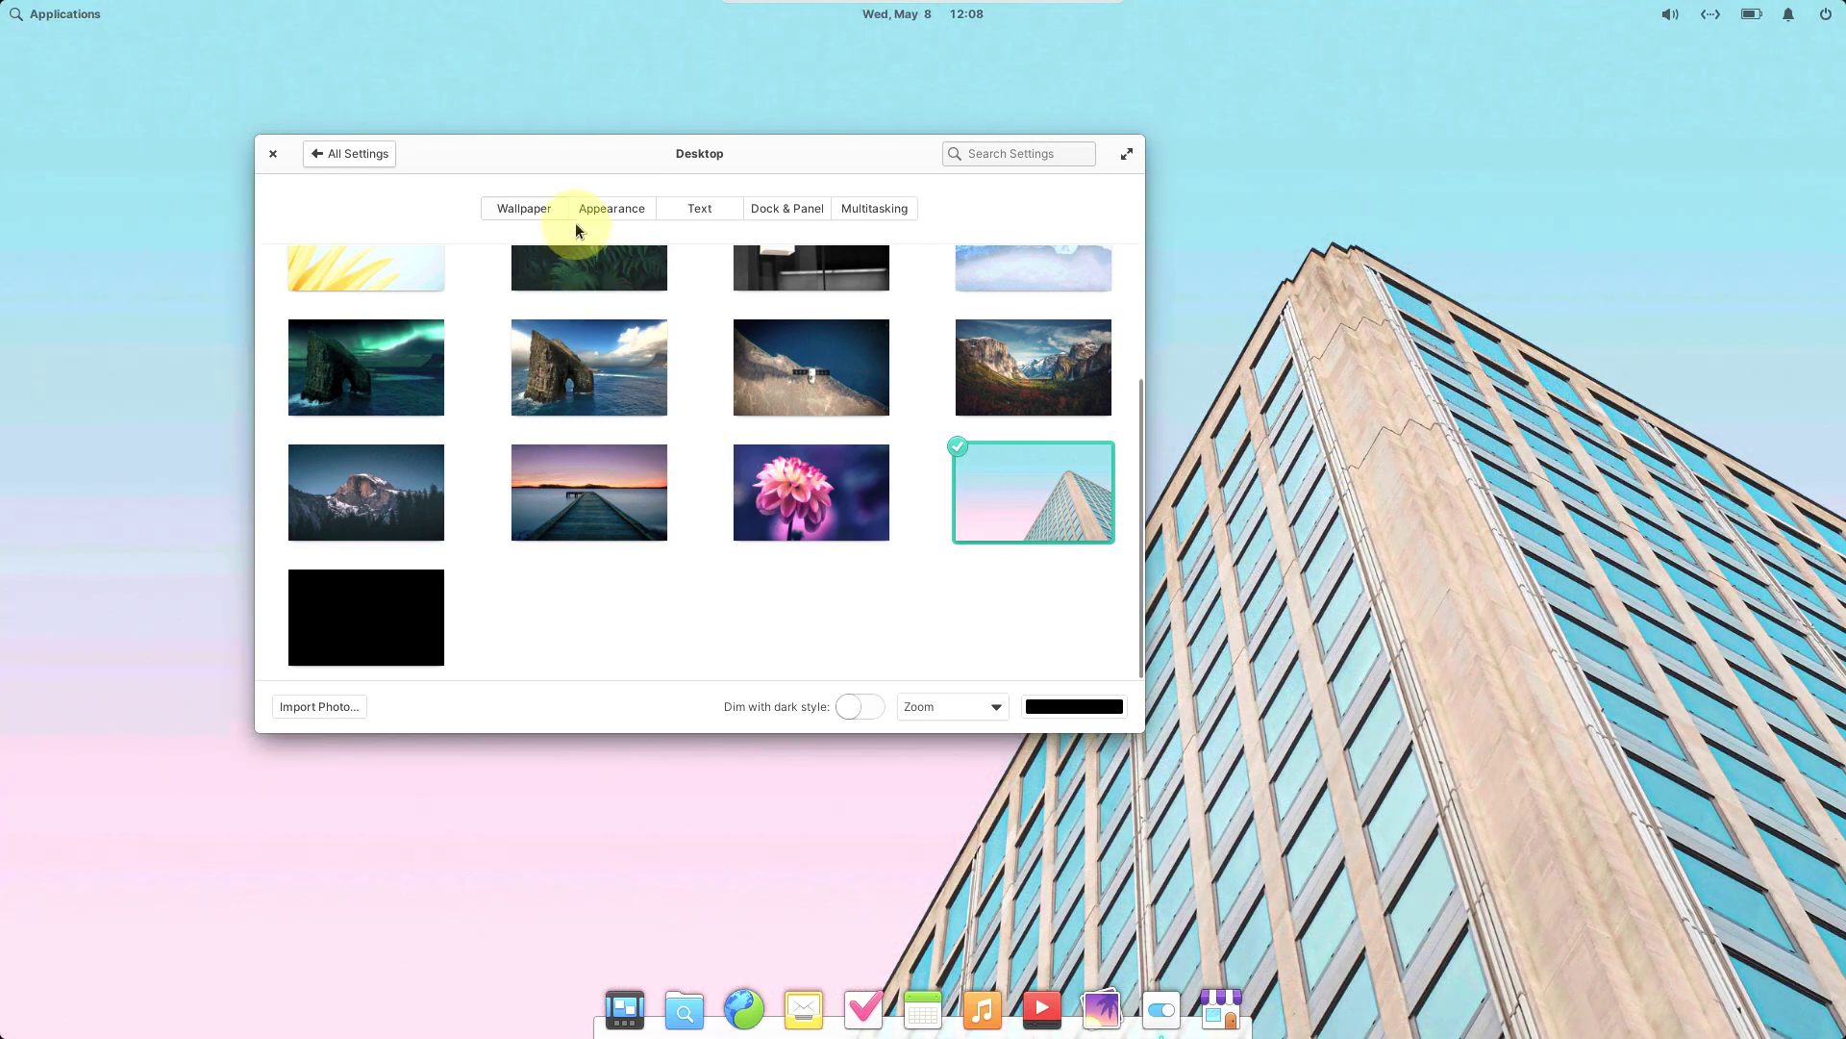
Look through the Appearance, Text, Dock & Panel and Multitasking pages of the Desktop settings and return to all settings
{"action": "left_click", "coordinate": [589, 216]}
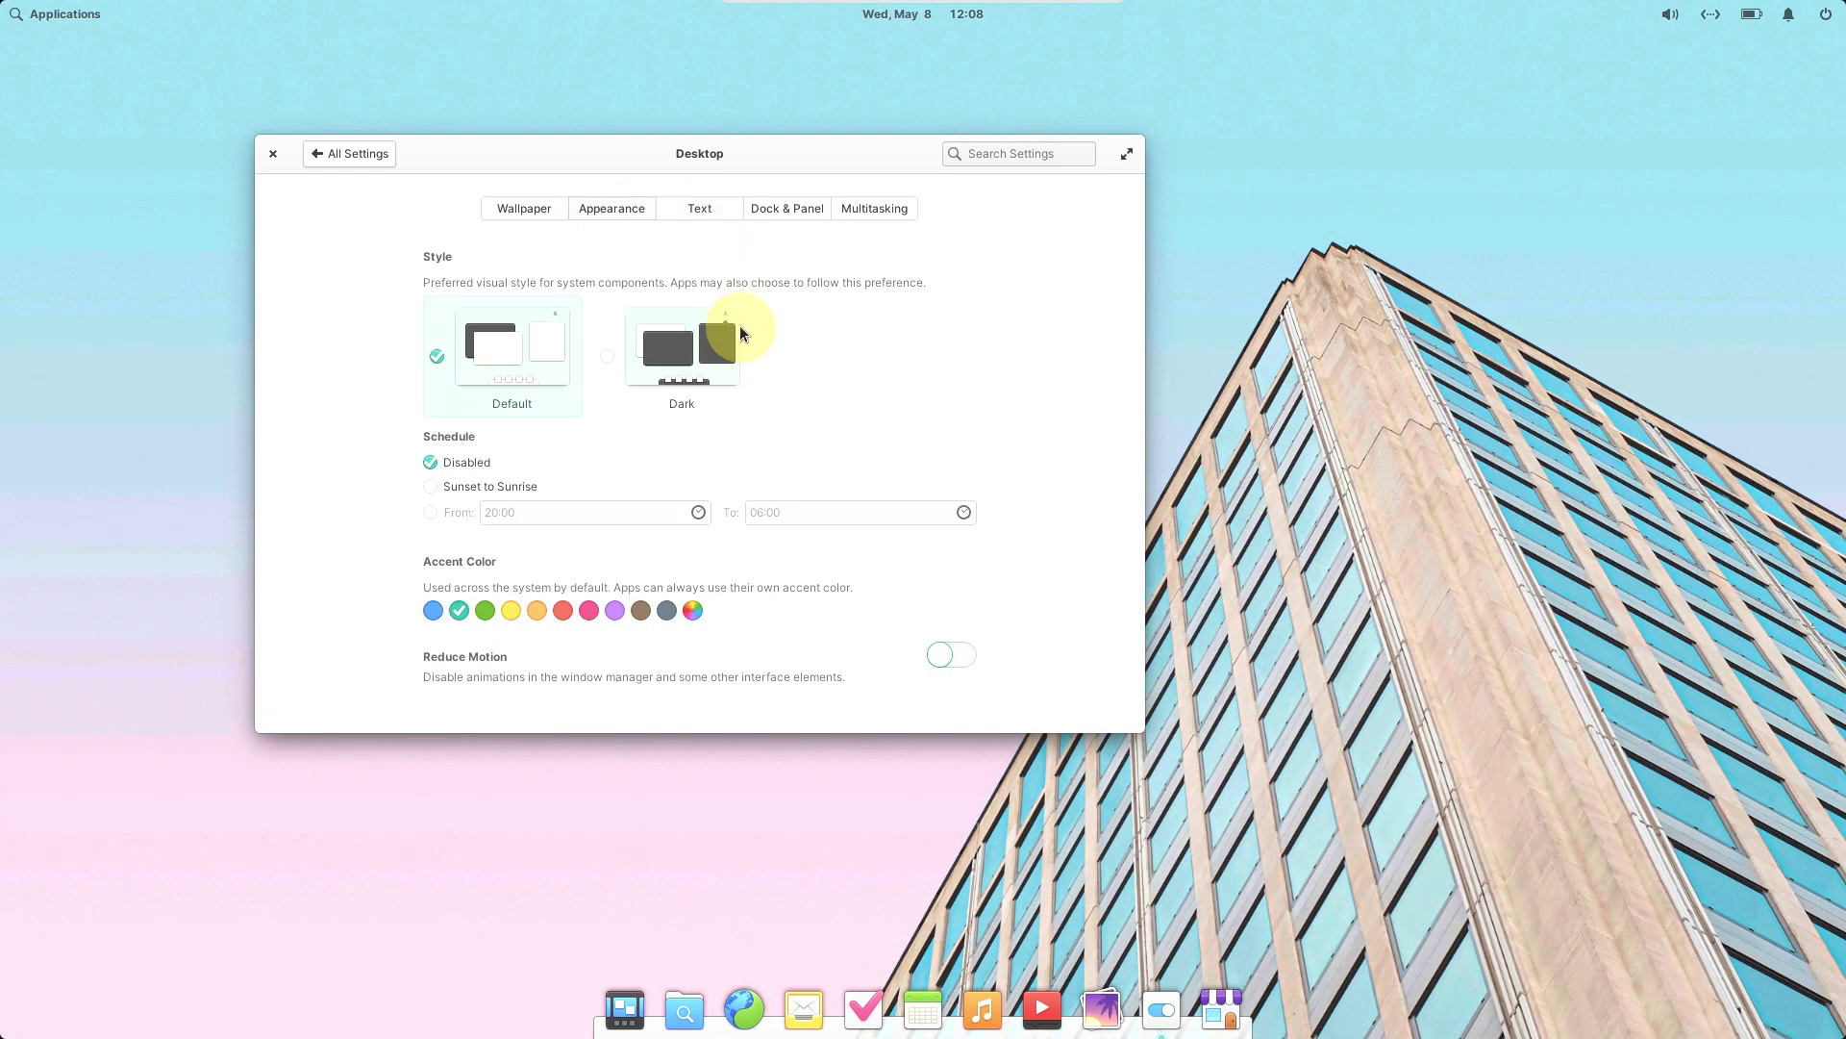
{"action": "left_click", "coordinate": [703, 220]}
{"action": "left_click", "coordinate": [750, 211]}
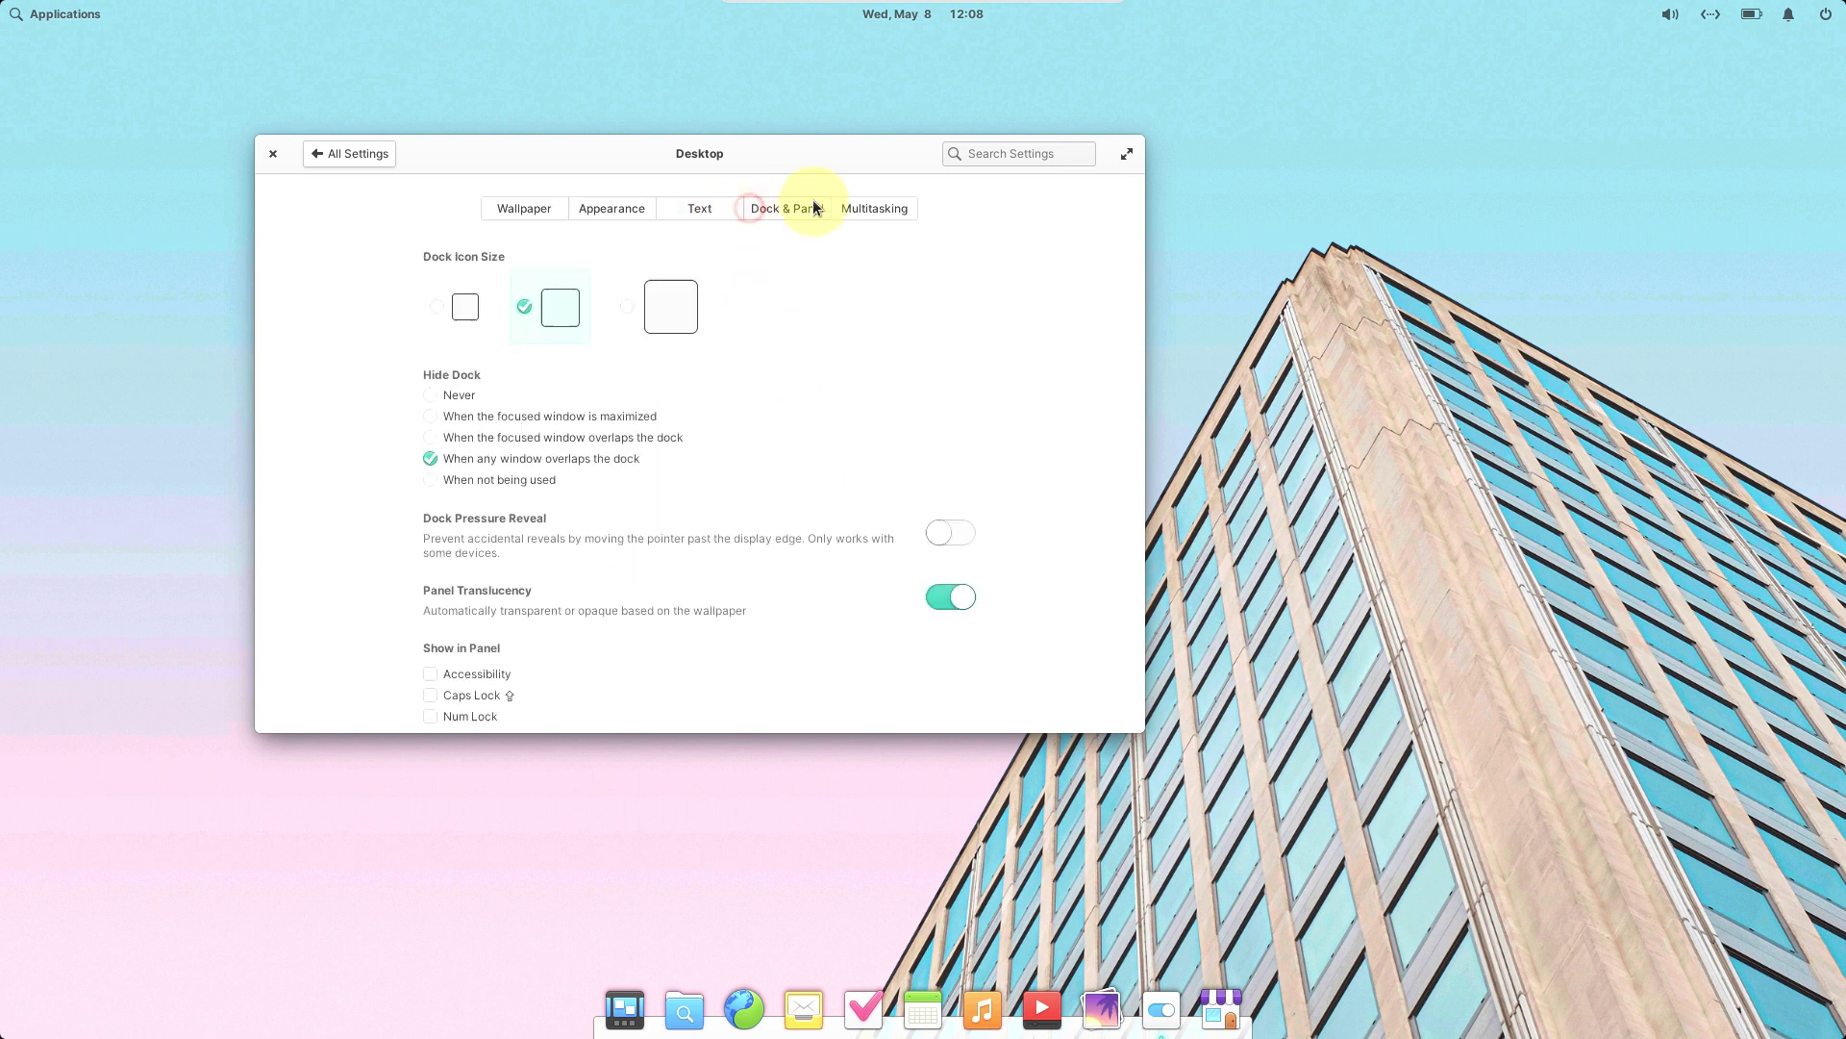
{"action": "left_click", "coordinate": [904, 209]}
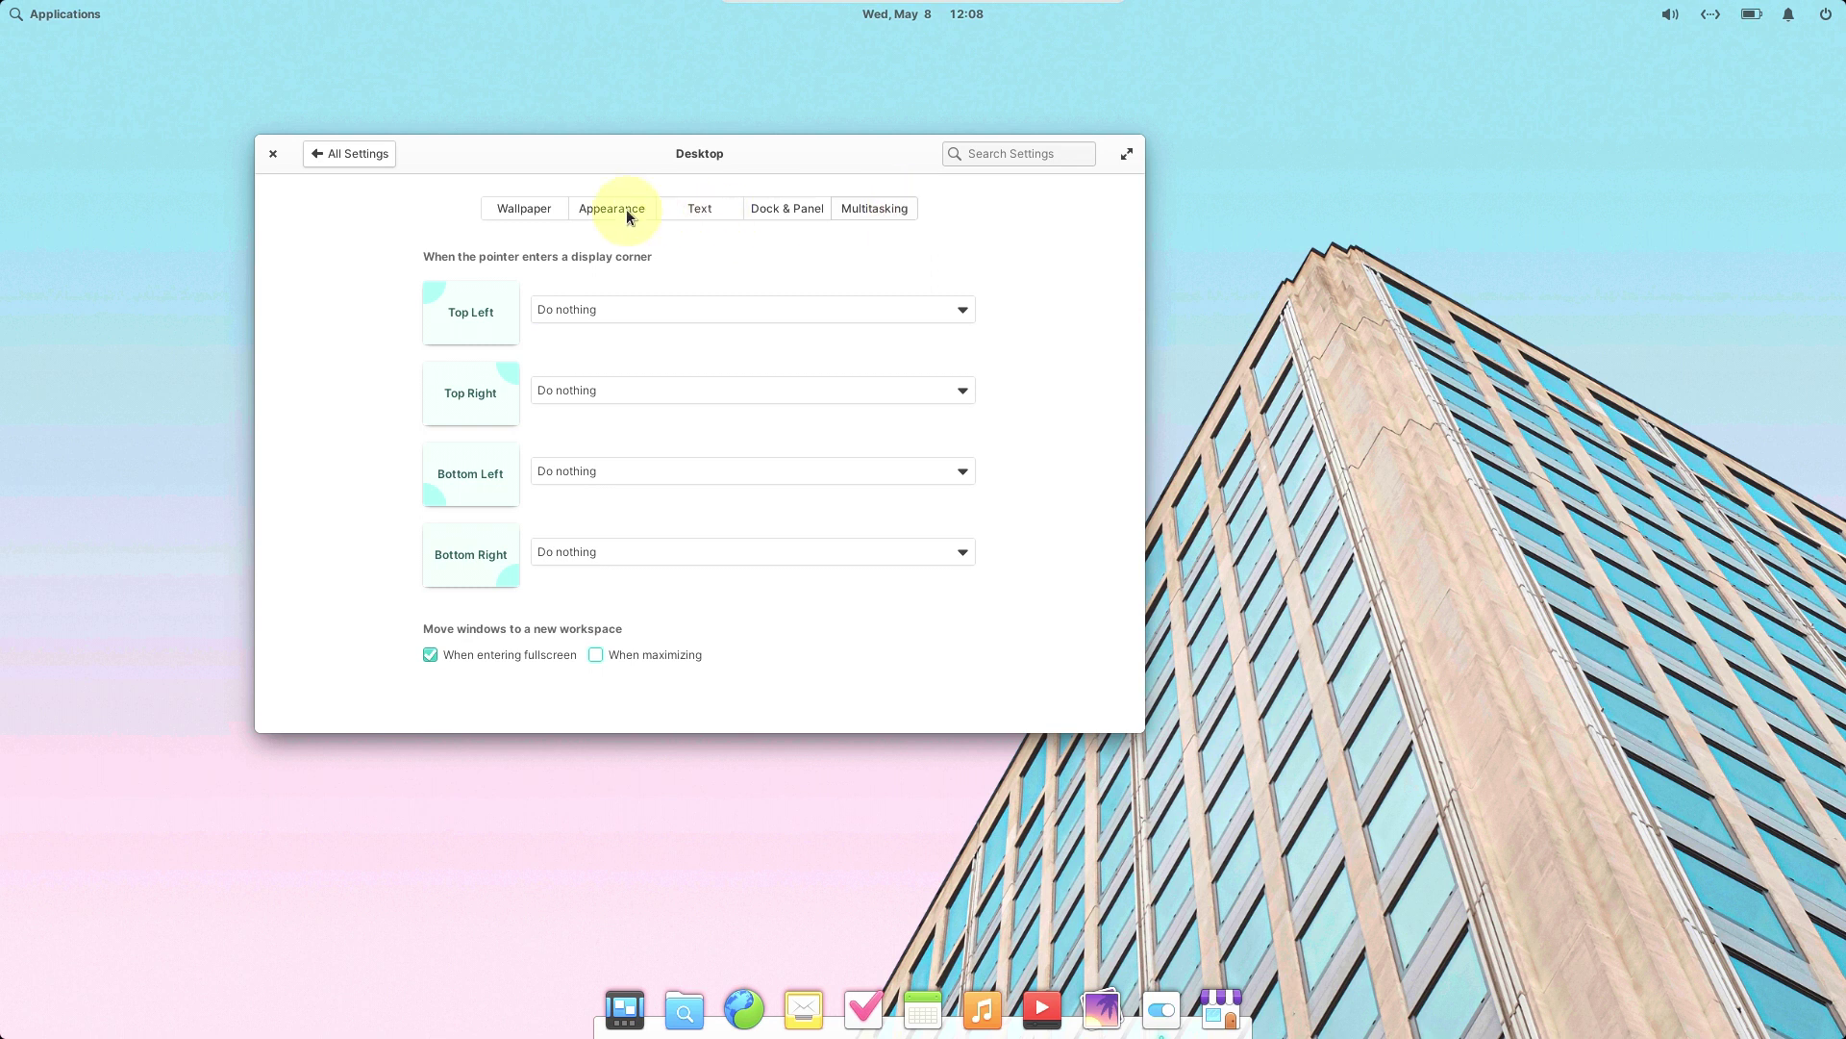
{"action": "left_click", "coordinate": [350, 153]}
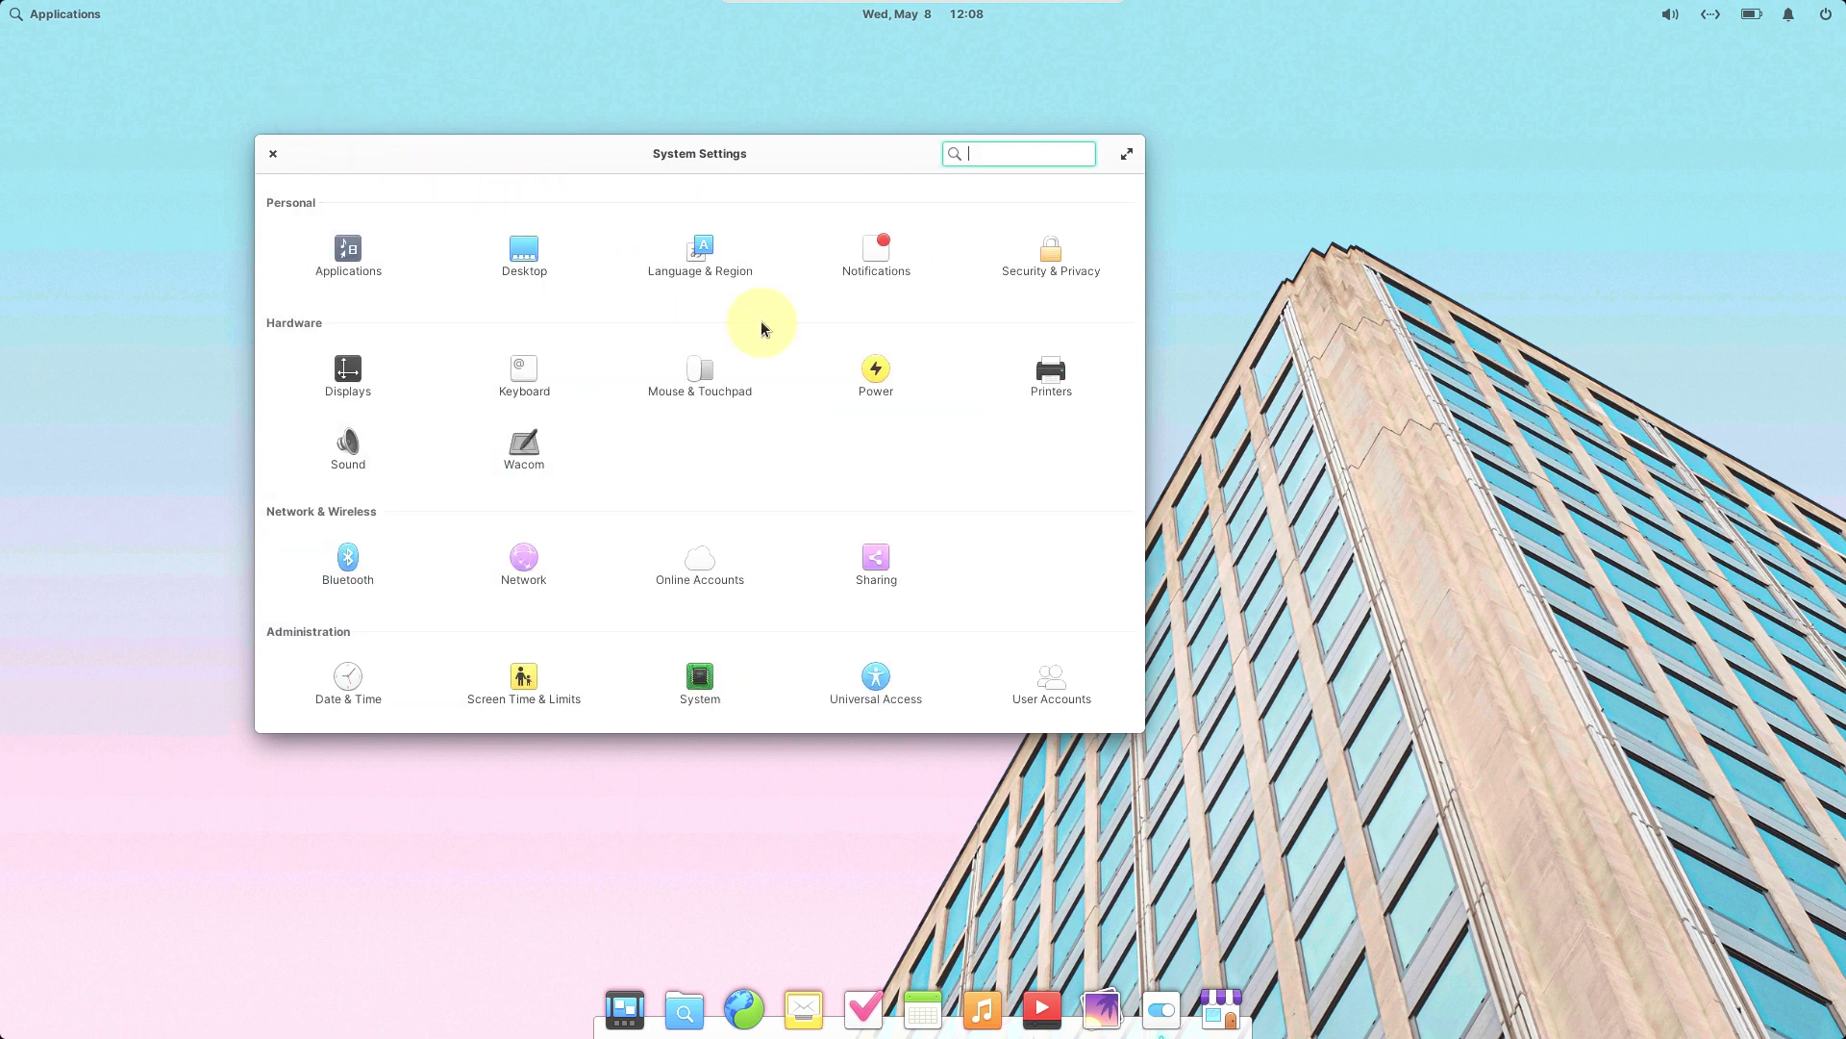
View the Notifications and the Security & Privacy settings and return to the overview of all settings
{"action": "left_click", "coordinate": [863, 263]}
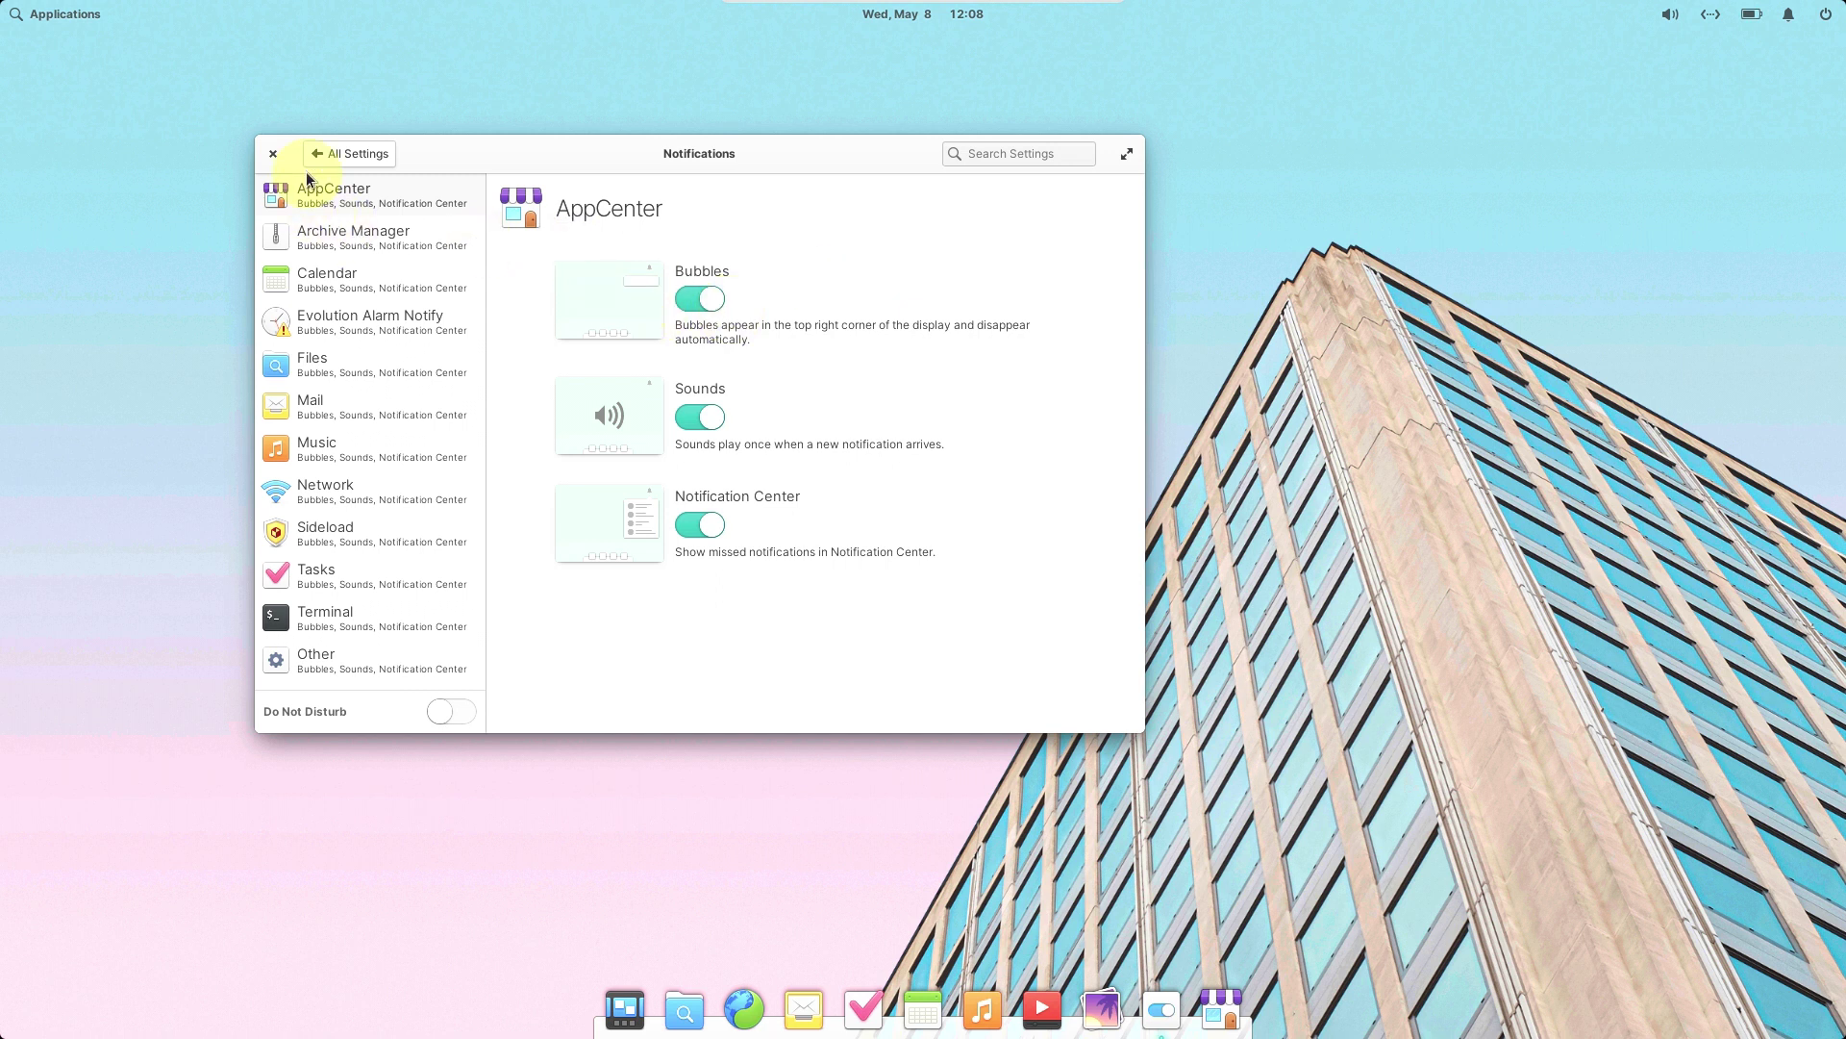
{"action": "left_click", "coordinate": [329, 153]}
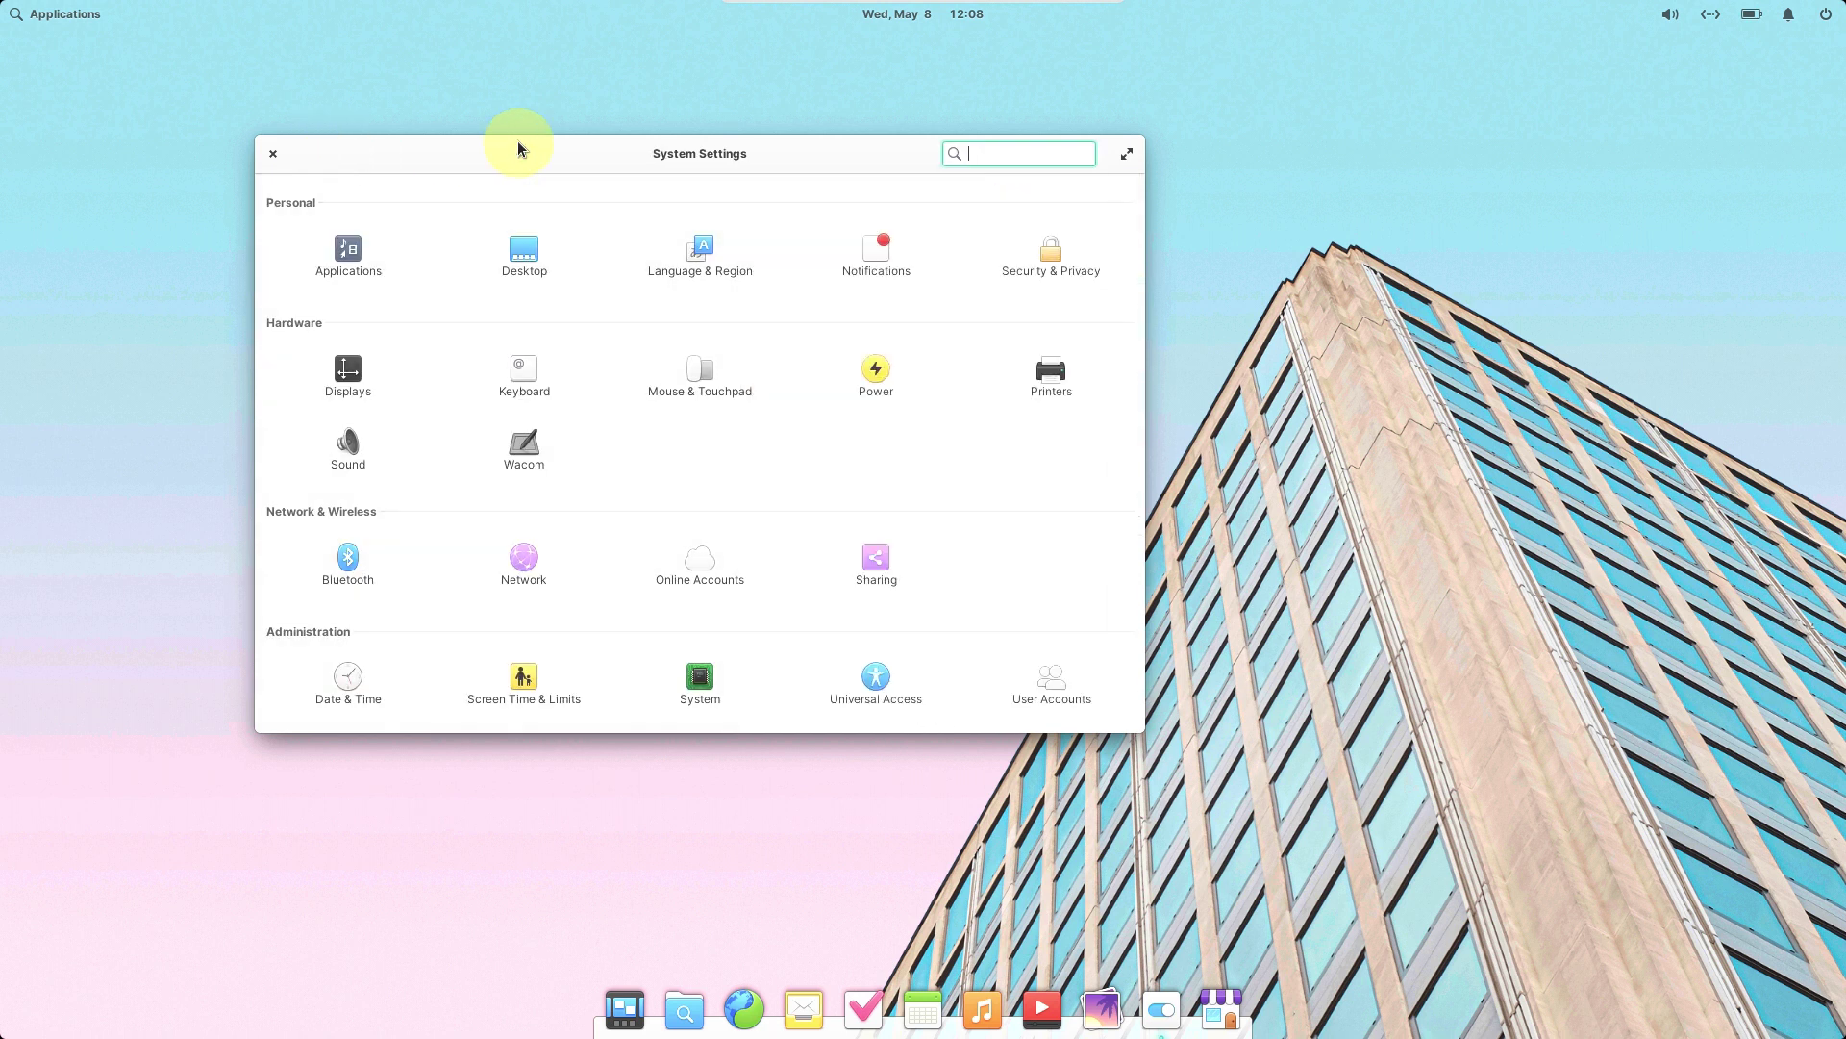
{"action": "left_click", "coordinate": [885, 281]}
{"action": "left_click", "coordinate": [355, 153]}
{"action": "left_click", "coordinate": [1051, 252]}
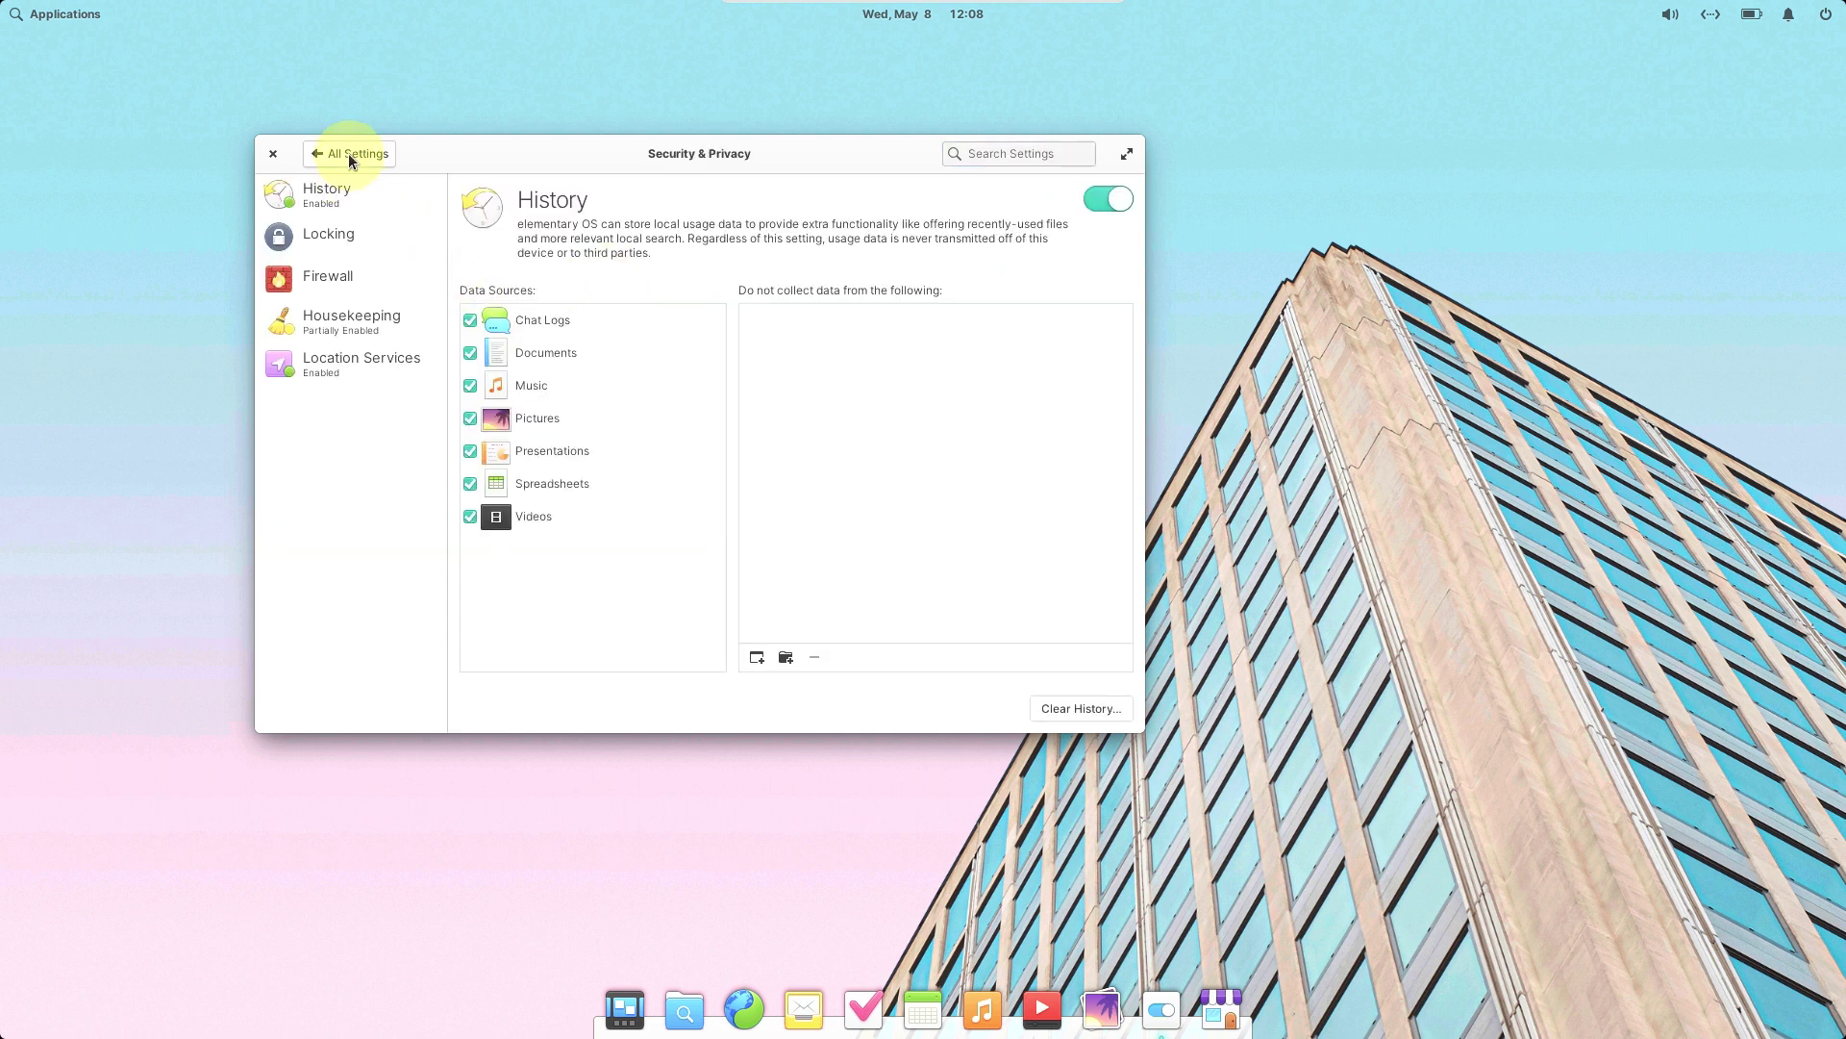
{"action": "left_click", "coordinate": [350, 154]}
View the Displays, Keyboard and Mouse & Touchpad hardware settings one after another and return to all settings
{"action": "left_click", "coordinate": [354, 392]}
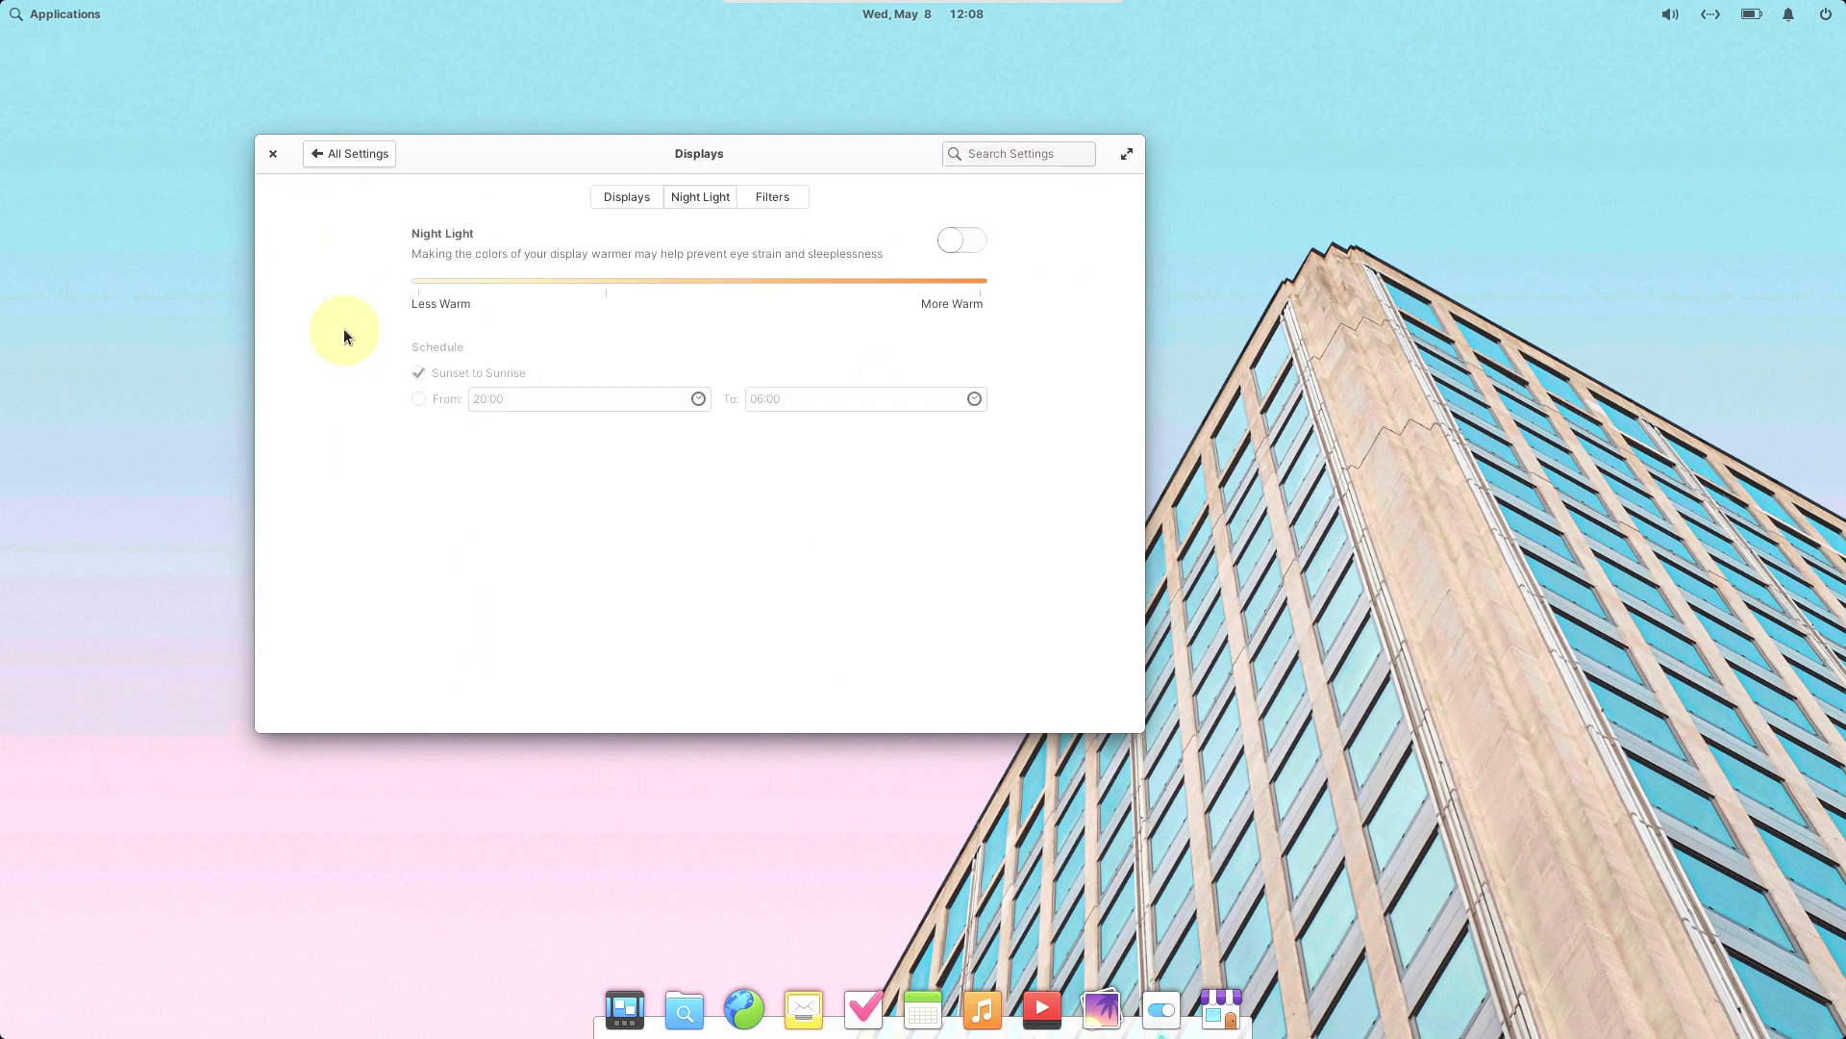
{"action": "left_click", "coordinate": [337, 159]}
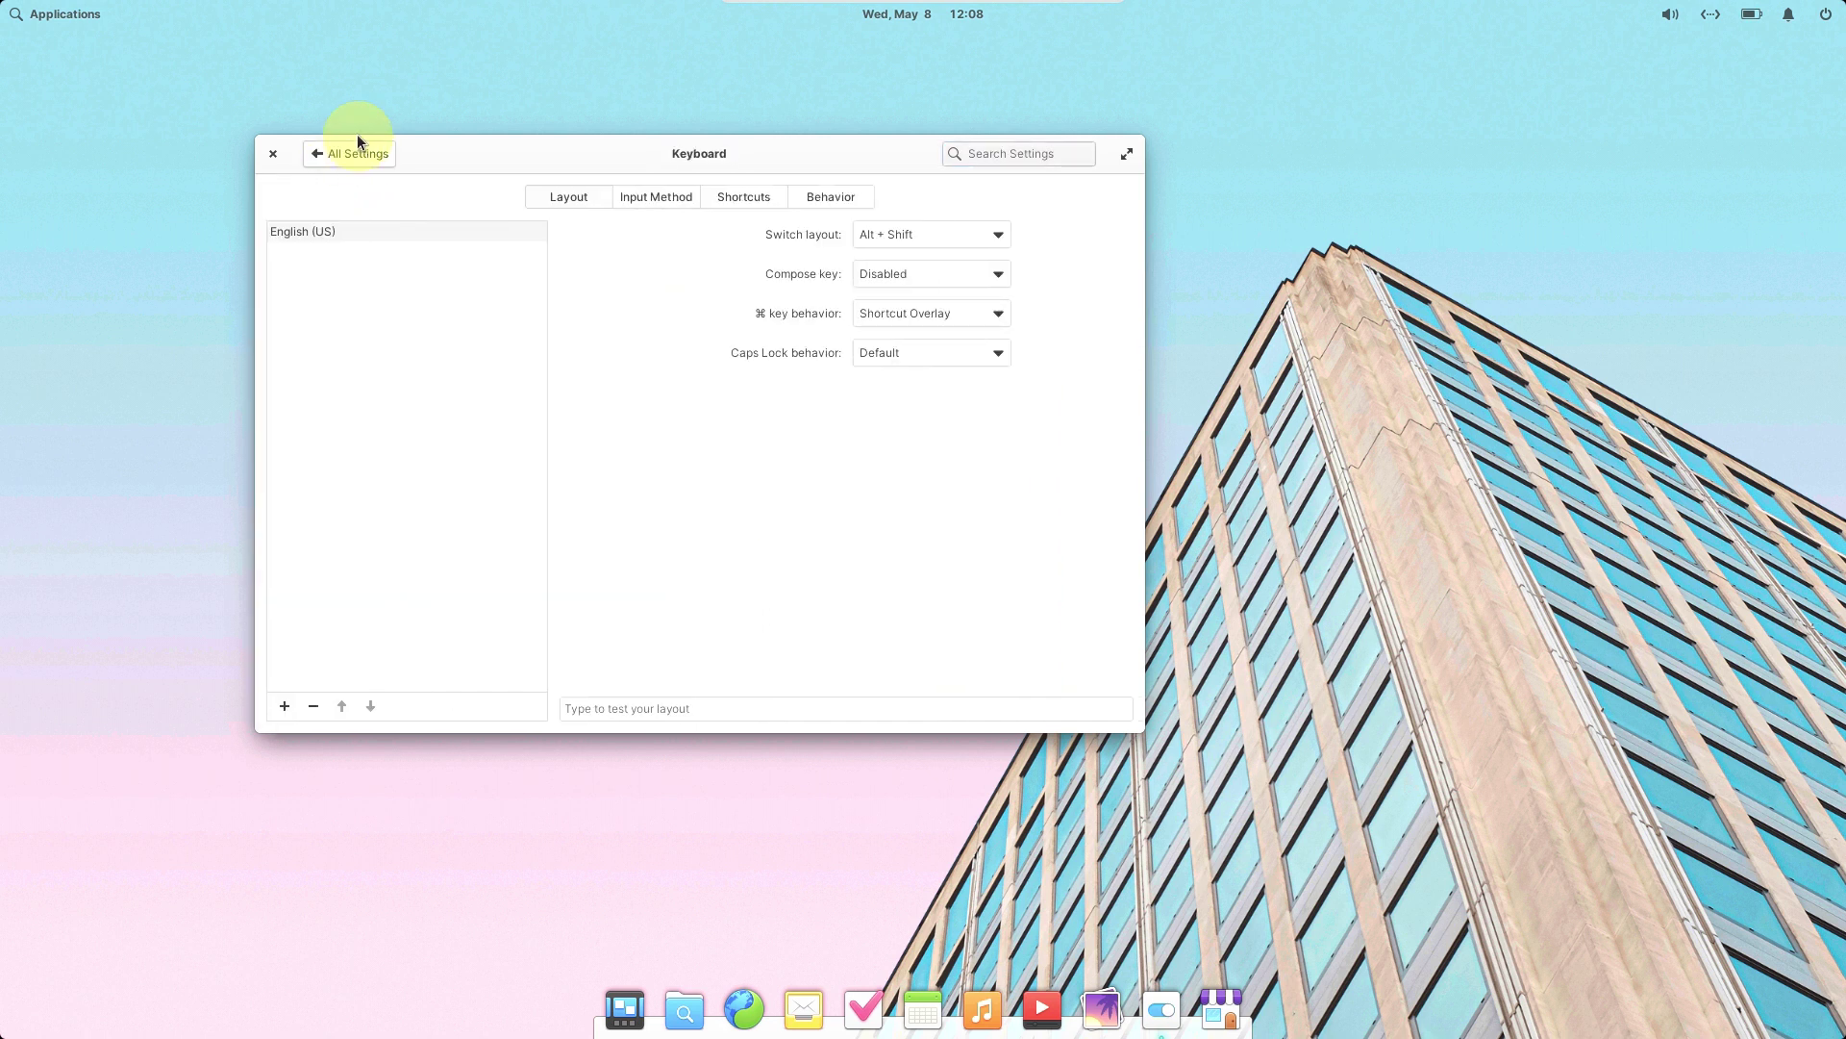
{"action": "left_click", "coordinate": [364, 155]}
{"action": "left_click", "coordinate": [719, 383]}
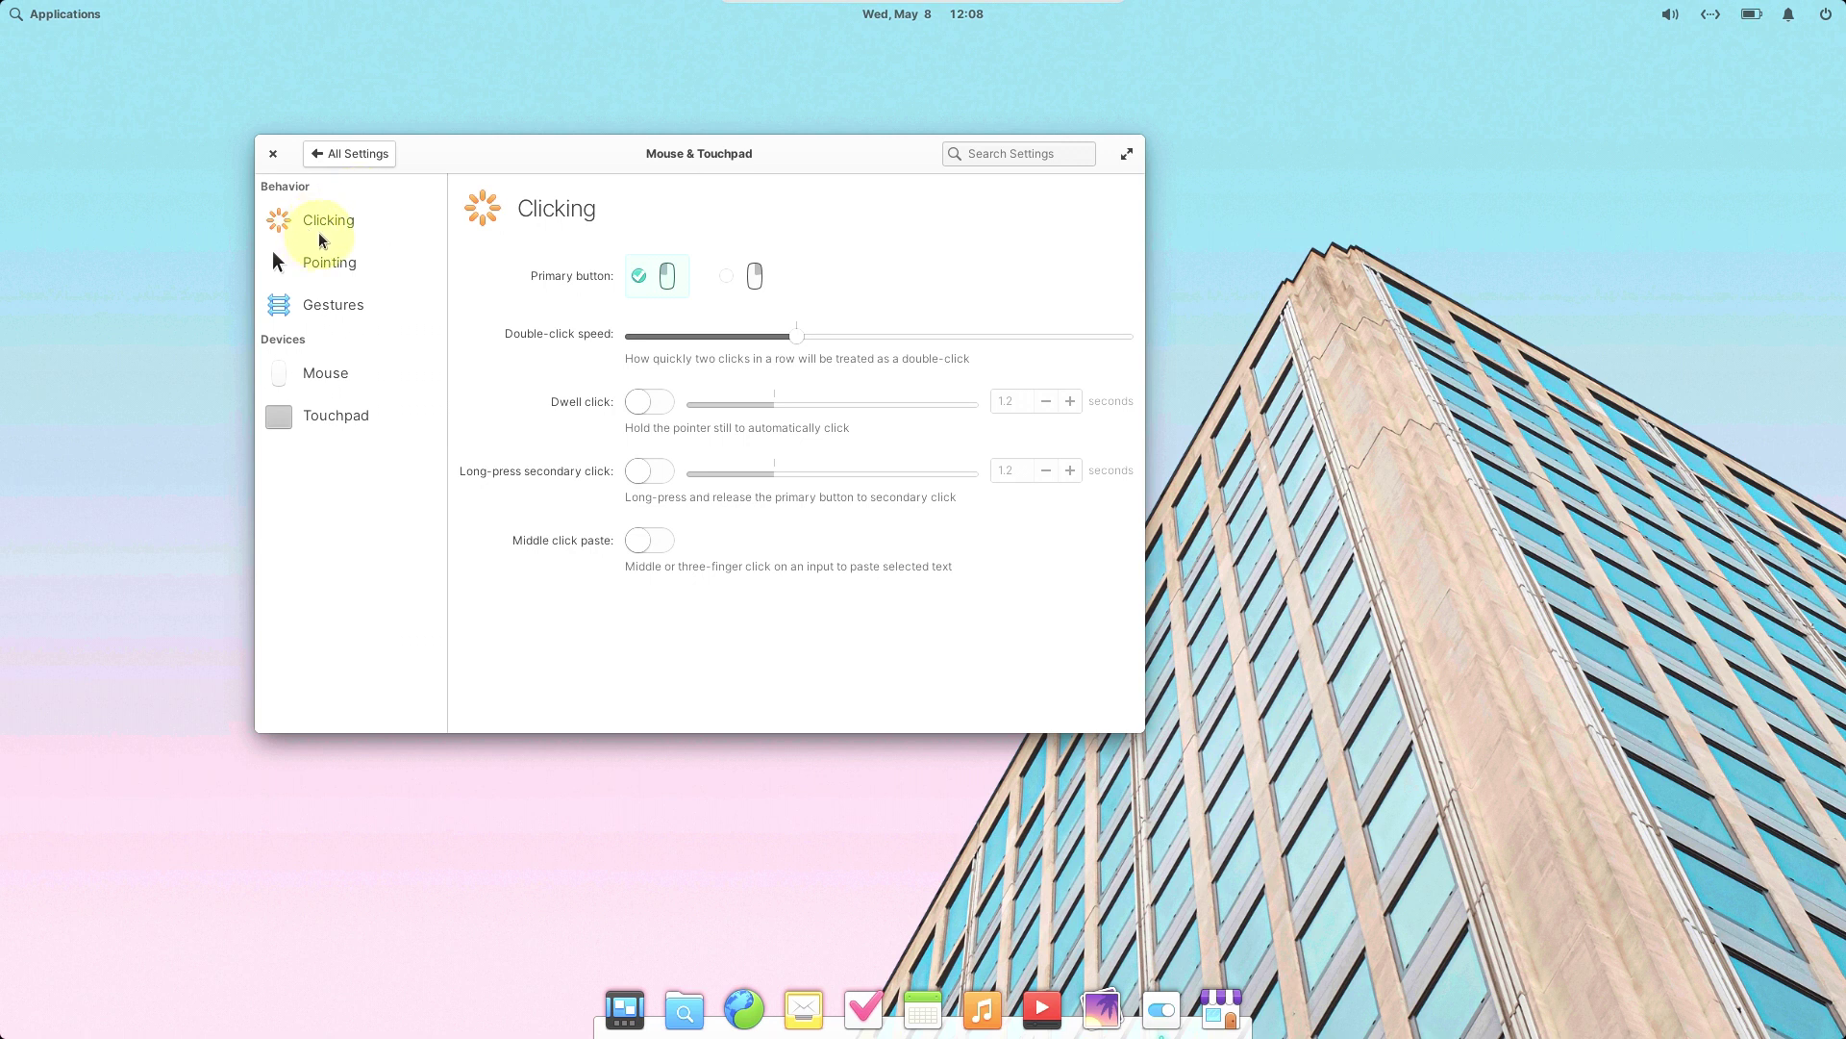
{"action": "left_click", "coordinate": [332, 161]}
View the Power, Printers, Sound and Wacom hardware settings one after another and return to all settings
{"action": "left_click", "coordinate": [877, 366]}
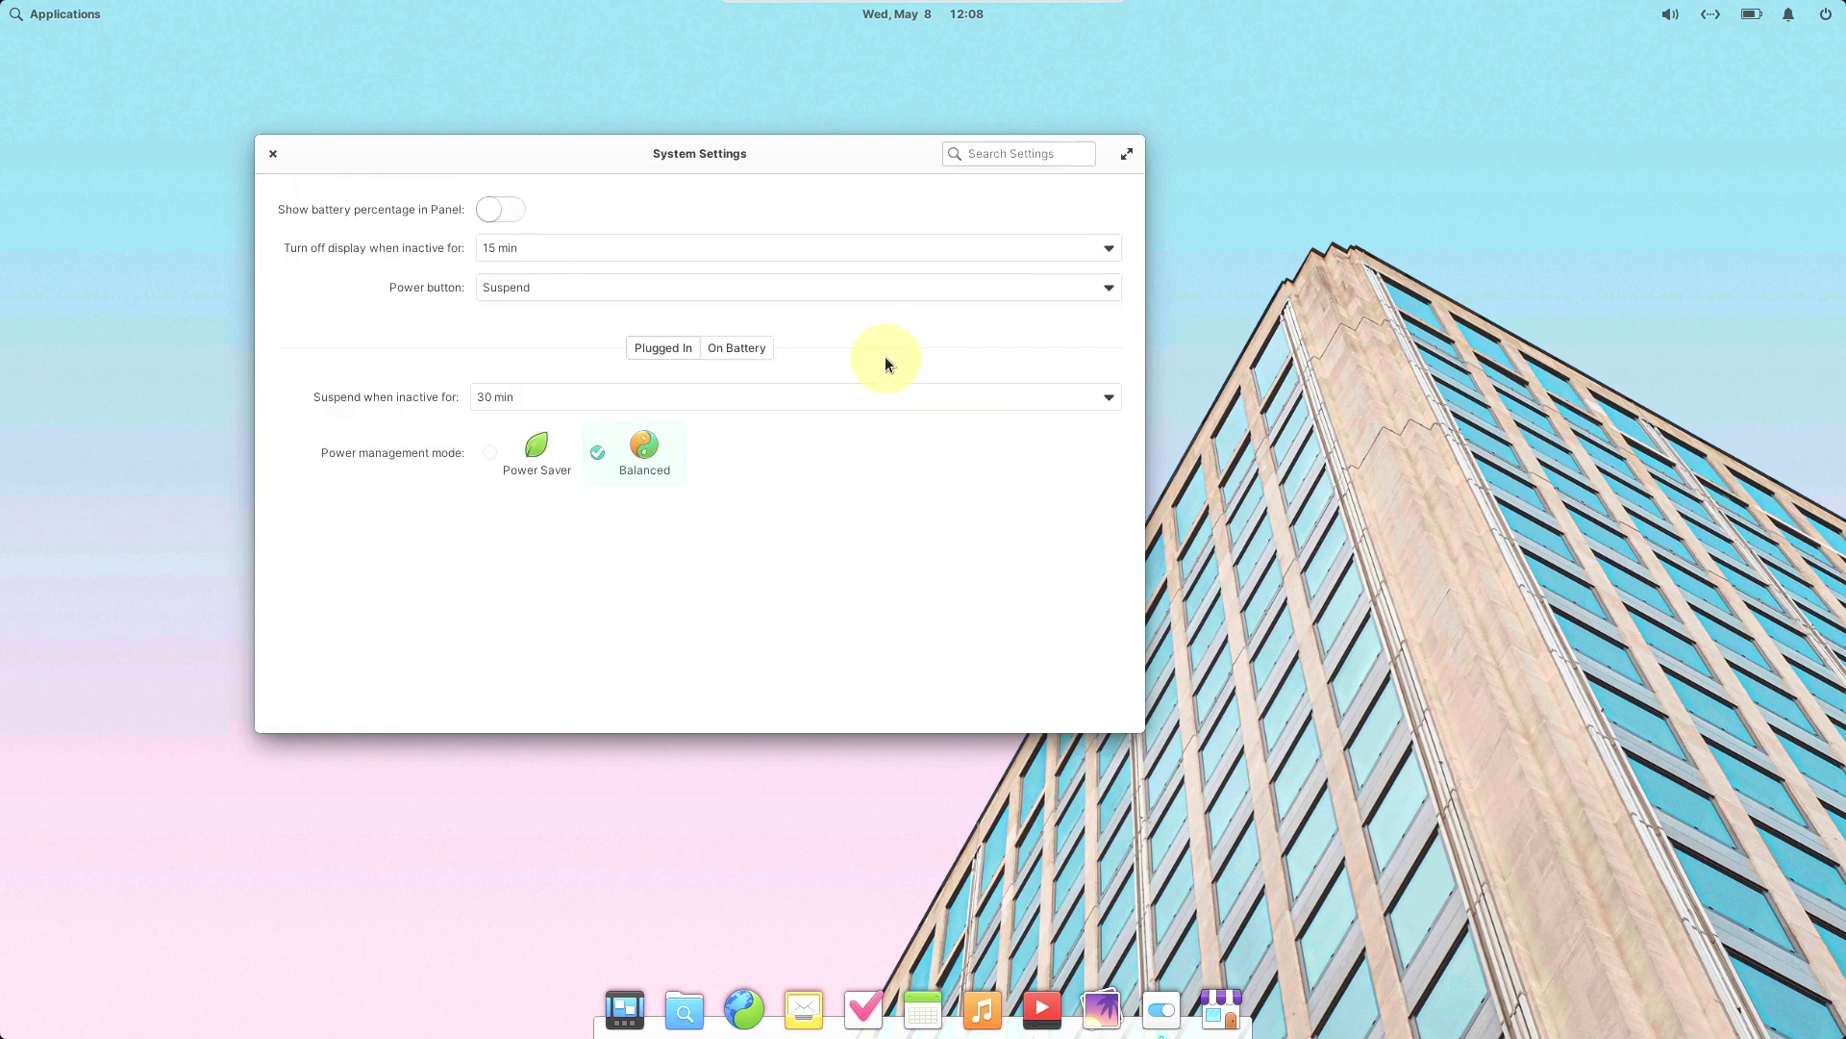
{"action": "left_click", "coordinate": [332, 156]}
{"action": "left_click", "coordinate": [1063, 366]}
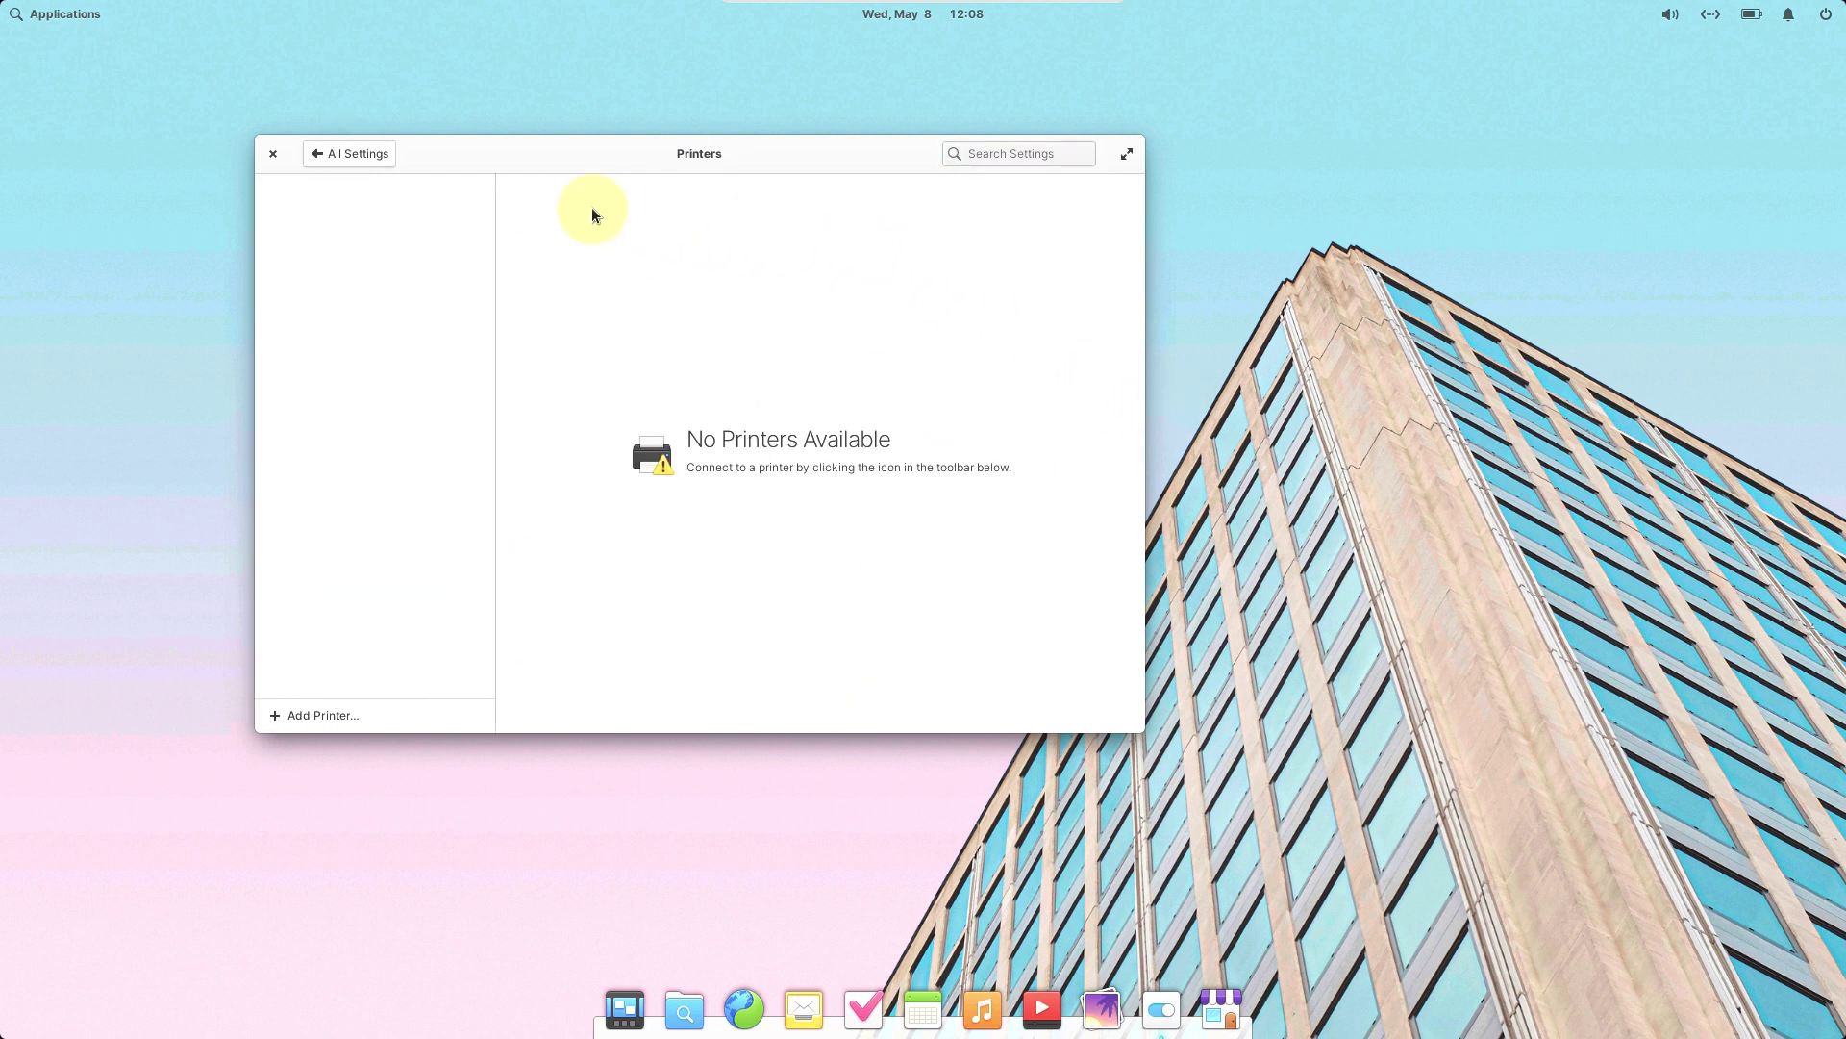
{"action": "left_click", "coordinate": [375, 154]}
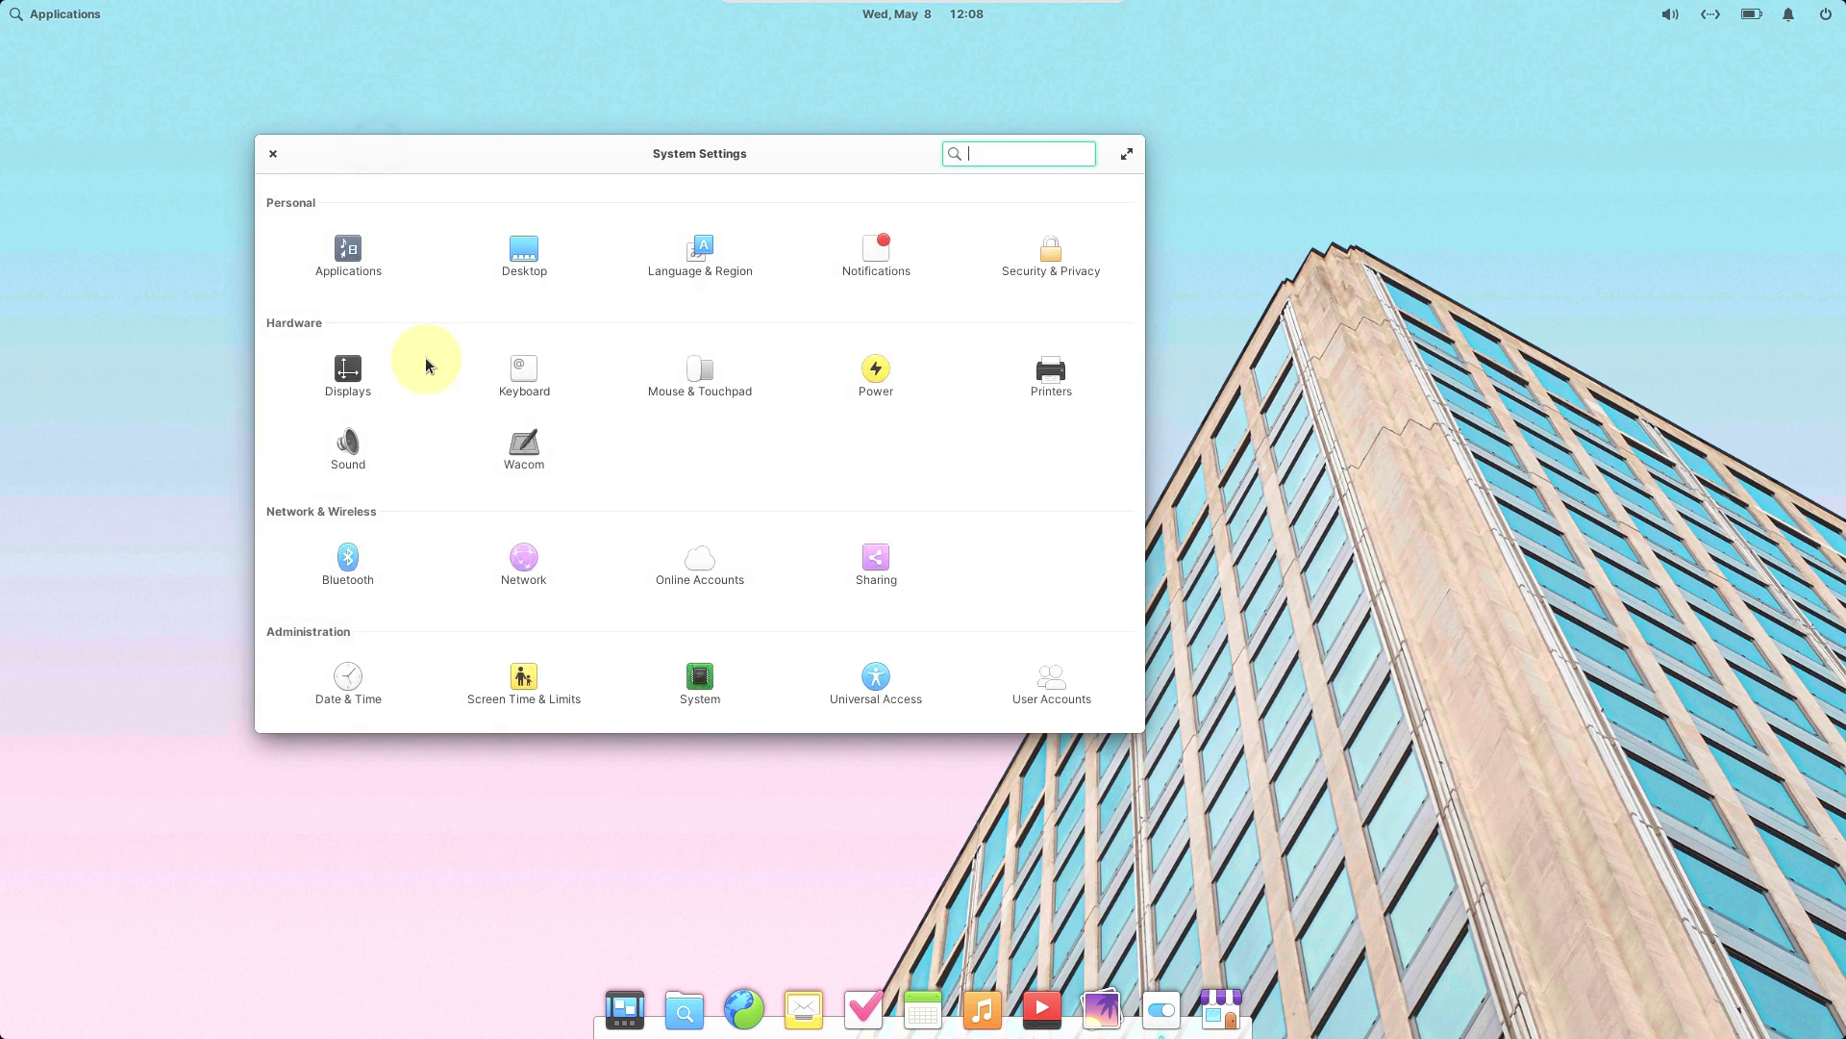
{"action": "left_click", "coordinate": [329, 454]}
{"action": "left_click", "coordinate": [336, 163]}
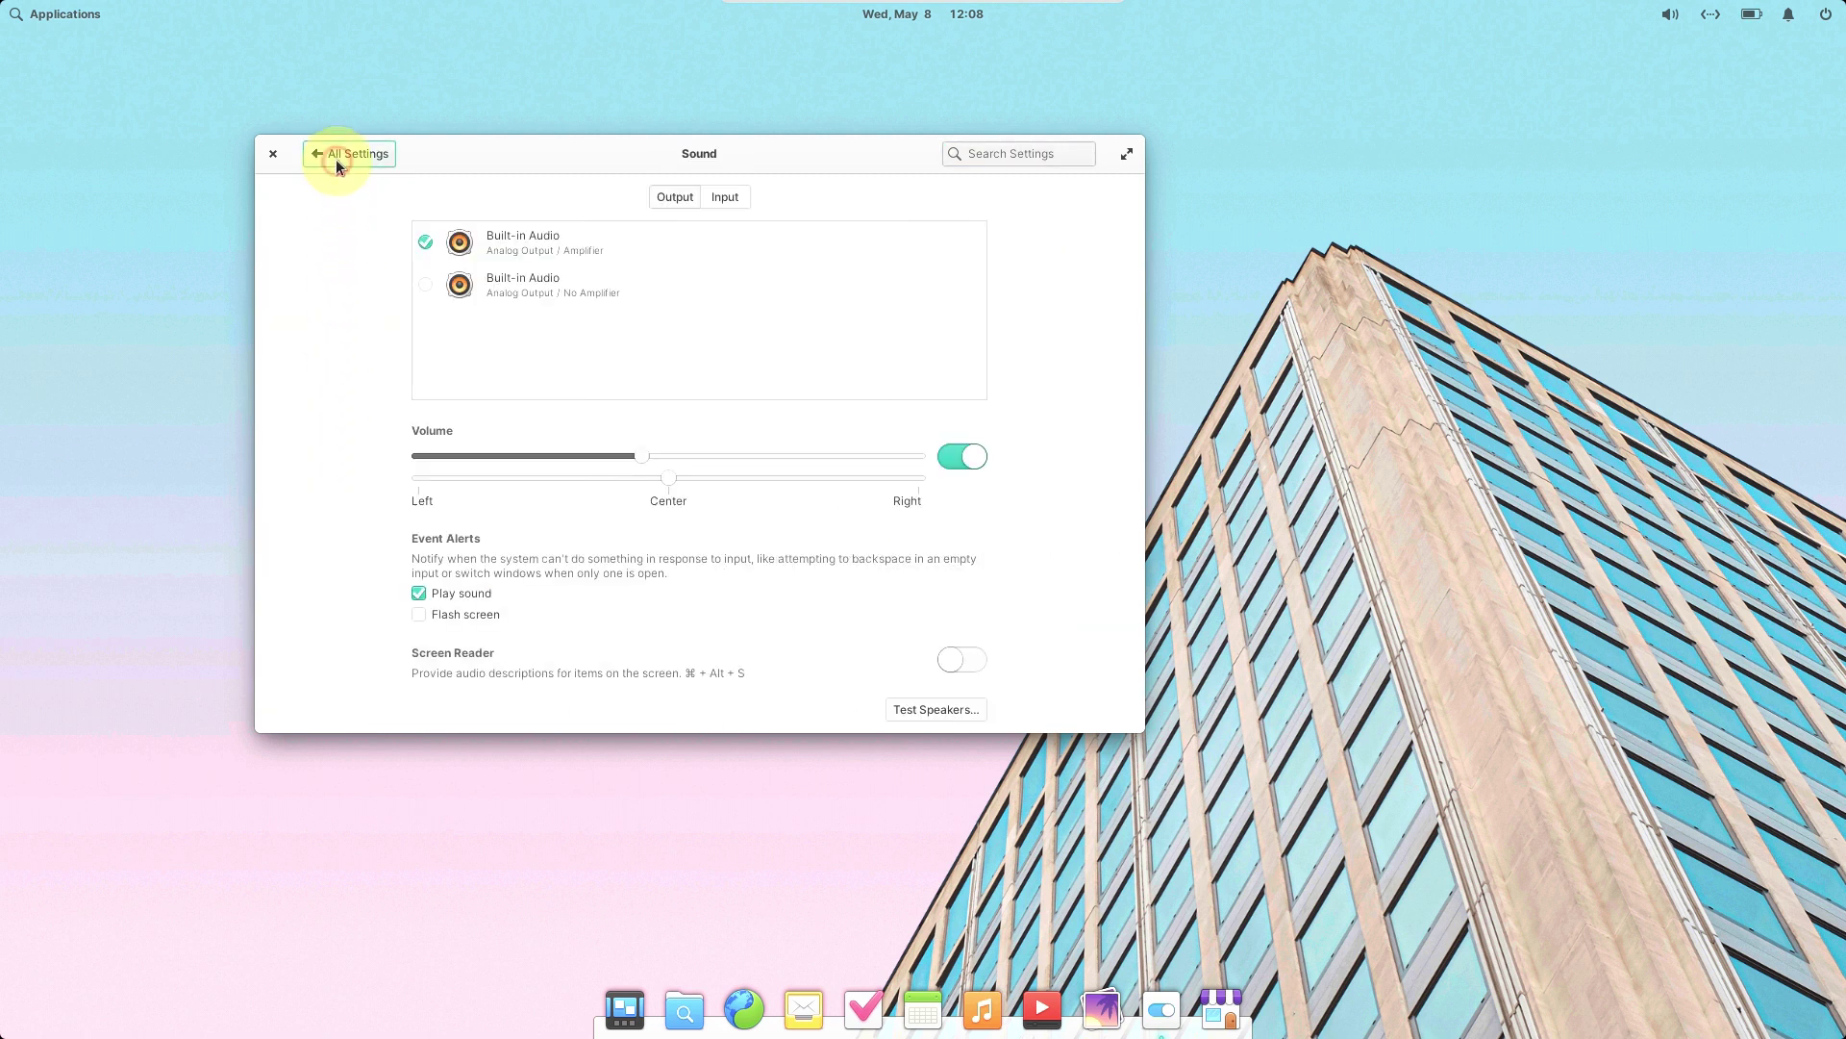
{"action": "left_click", "coordinate": [535, 438]}
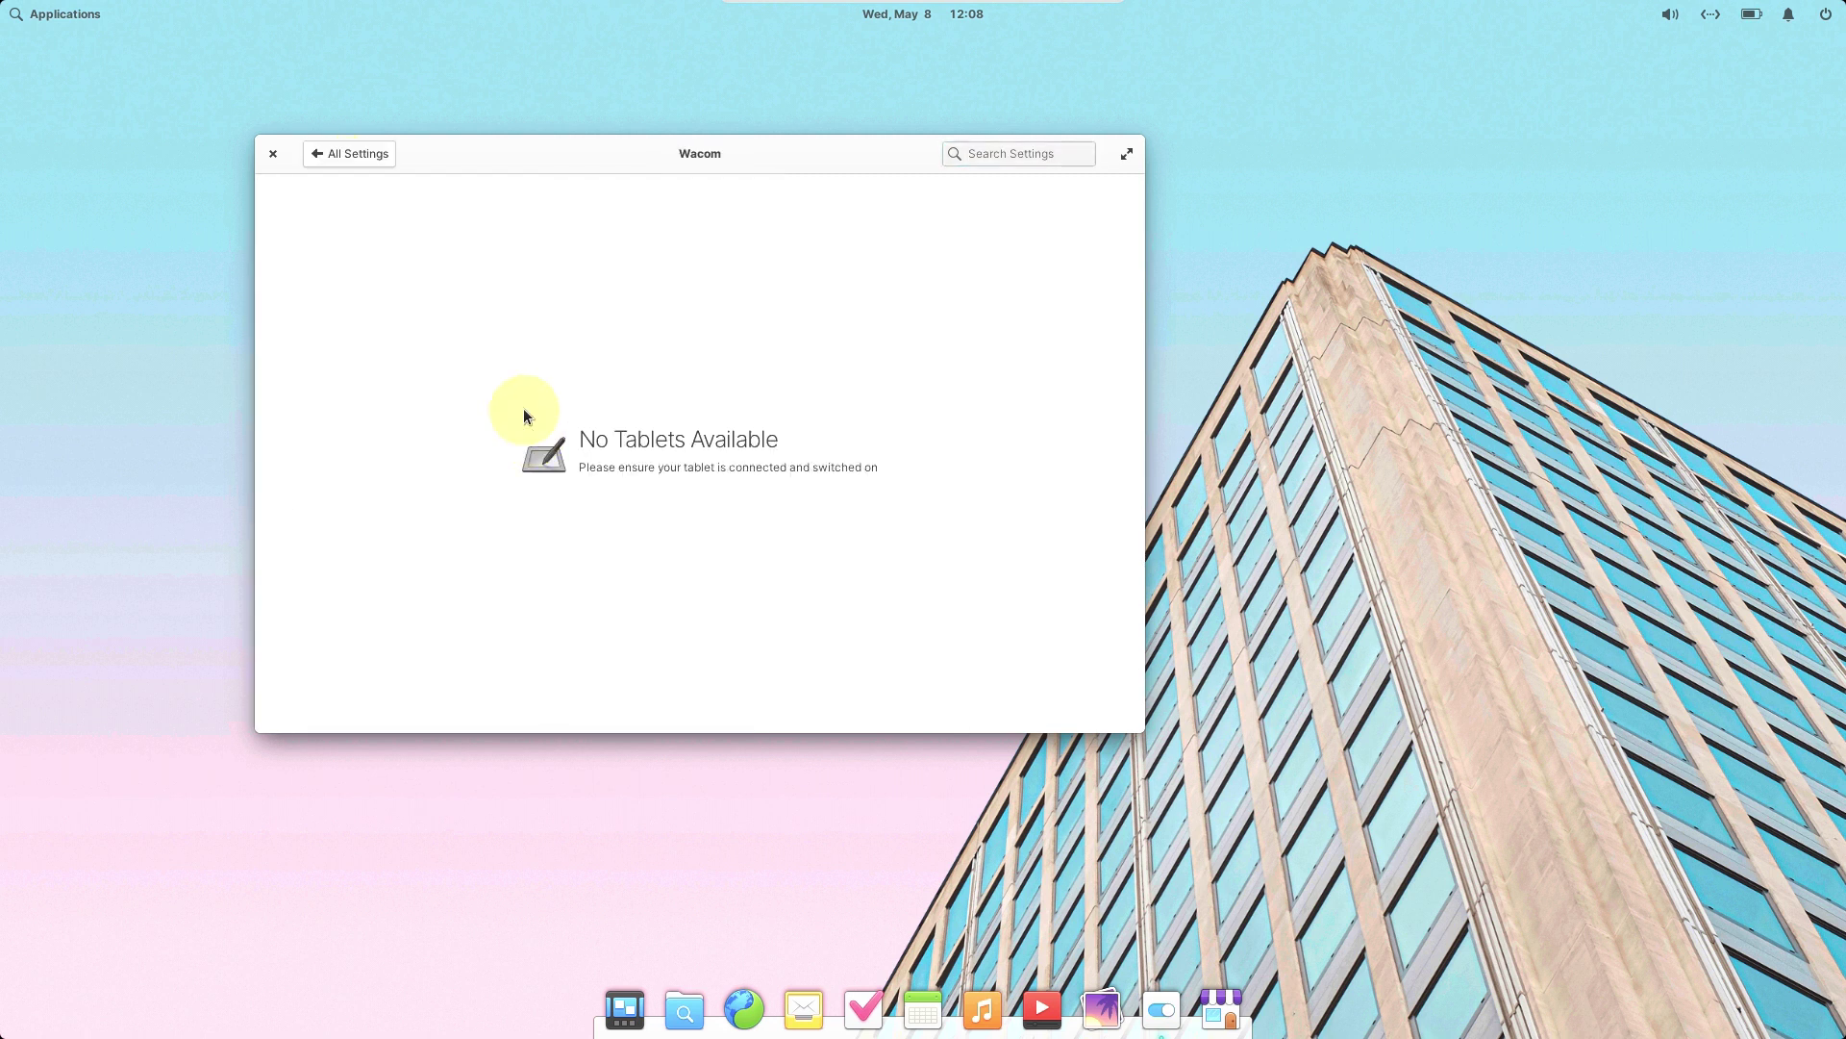
{"action": "left_click", "coordinate": [366, 154]}
Look through the Bluetooth, Network, Online Accounts and Sharing settings and return to the overview of all settings
{"action": "left_click", "coordinate": [348, 565]}
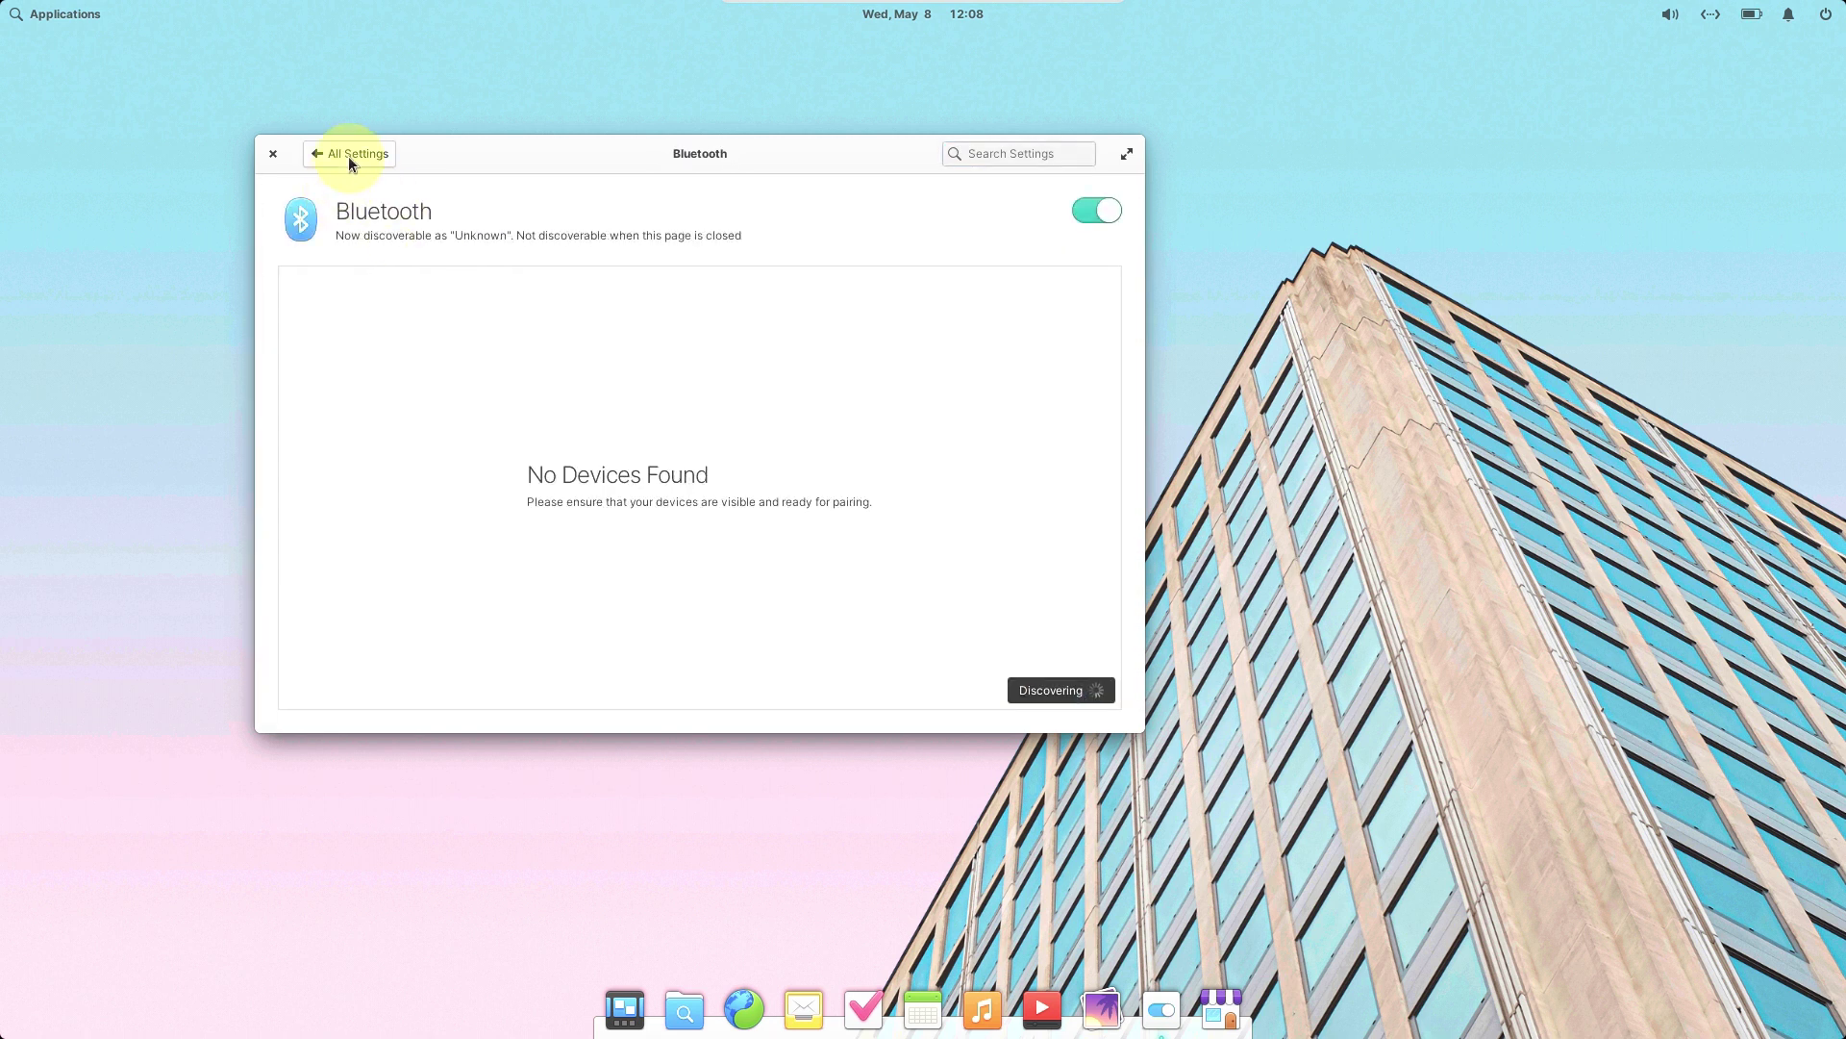
{"action": "left_click", "coordinate": [348, 164]}
{"action": "left_click", "coordinate": [524, 558]}
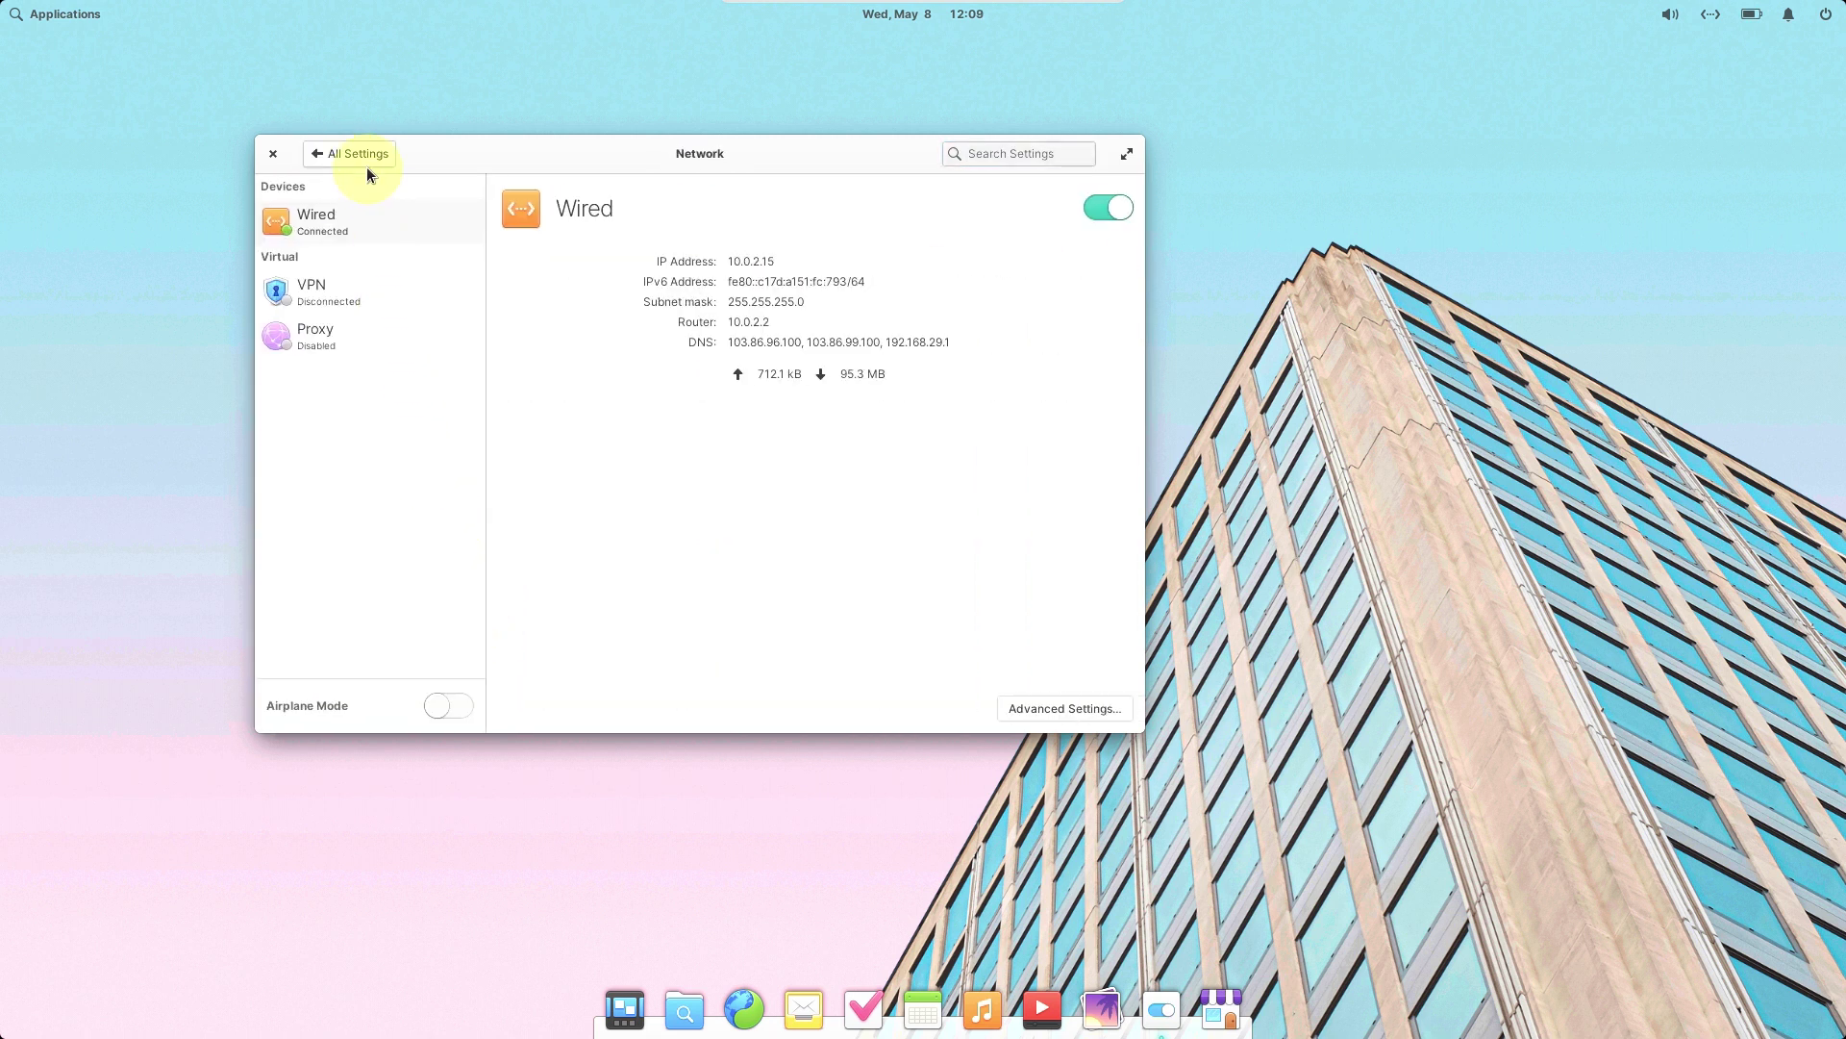
{"action": "left_click", "coordinate": [366, 164]}
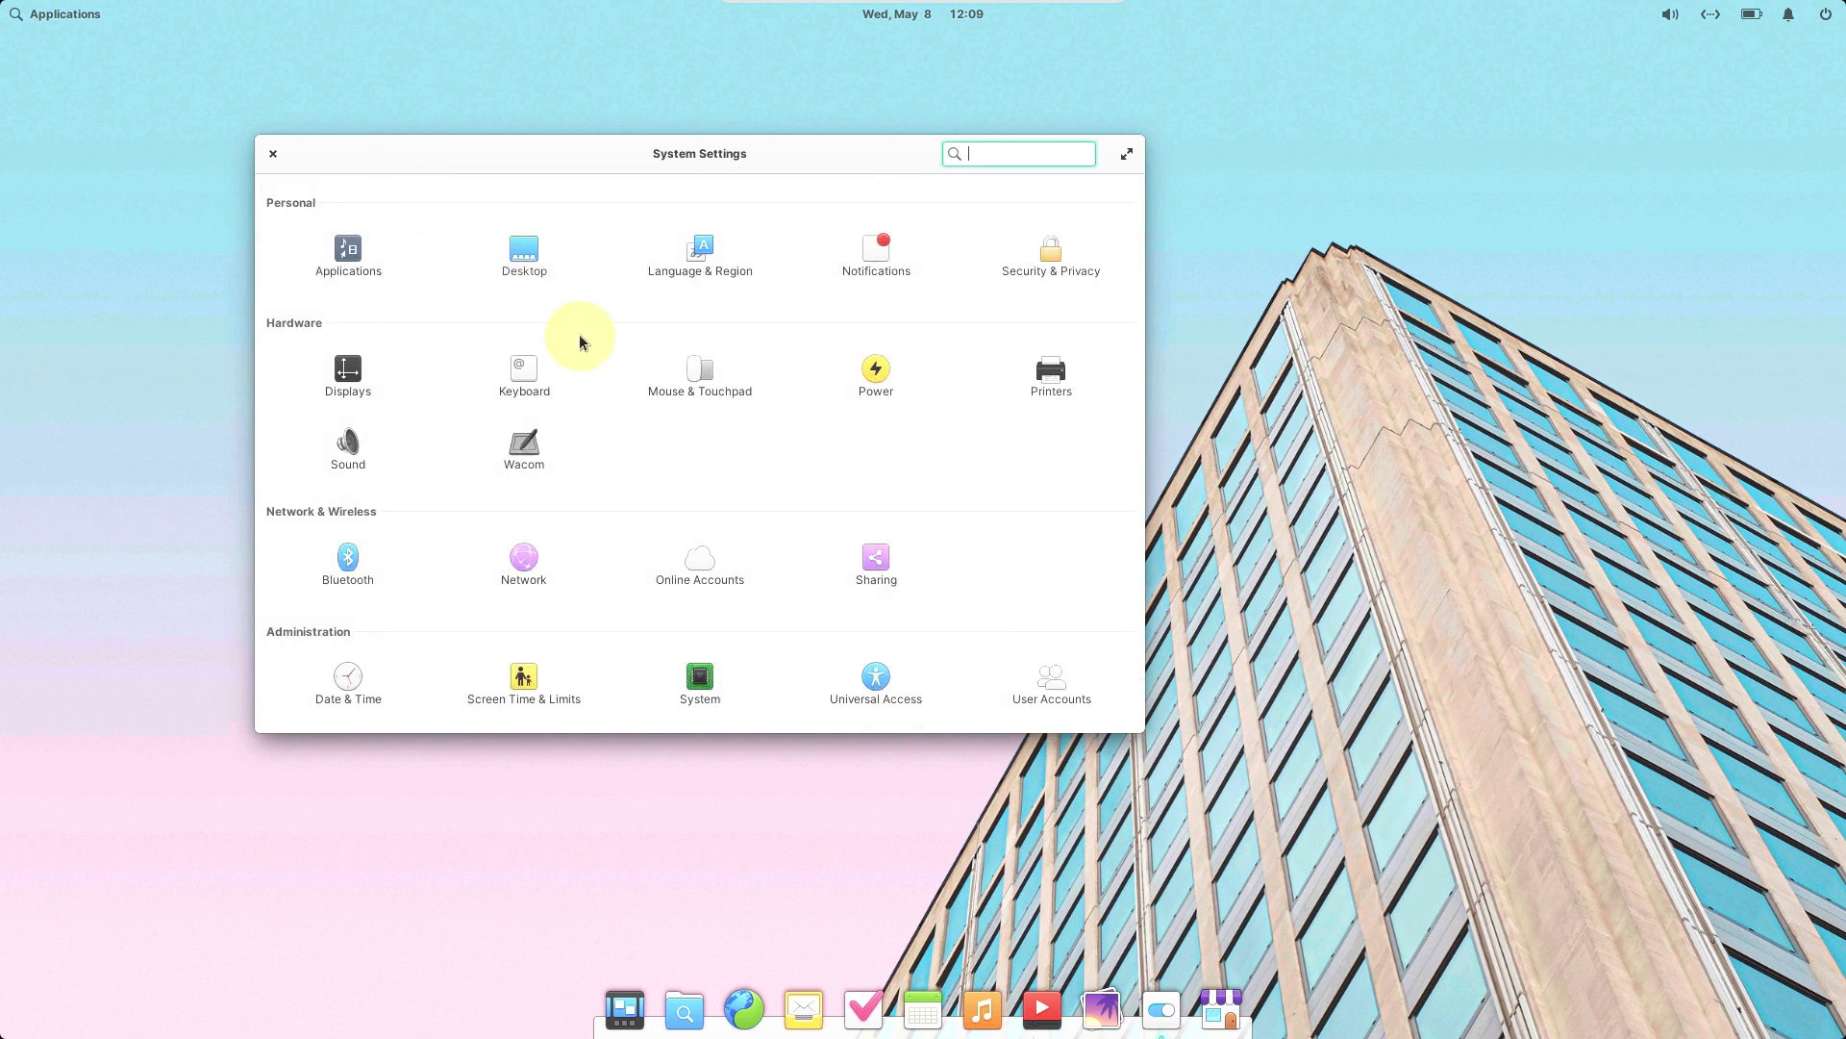
{"action": "left_click", "coordinate": [707, 550]}
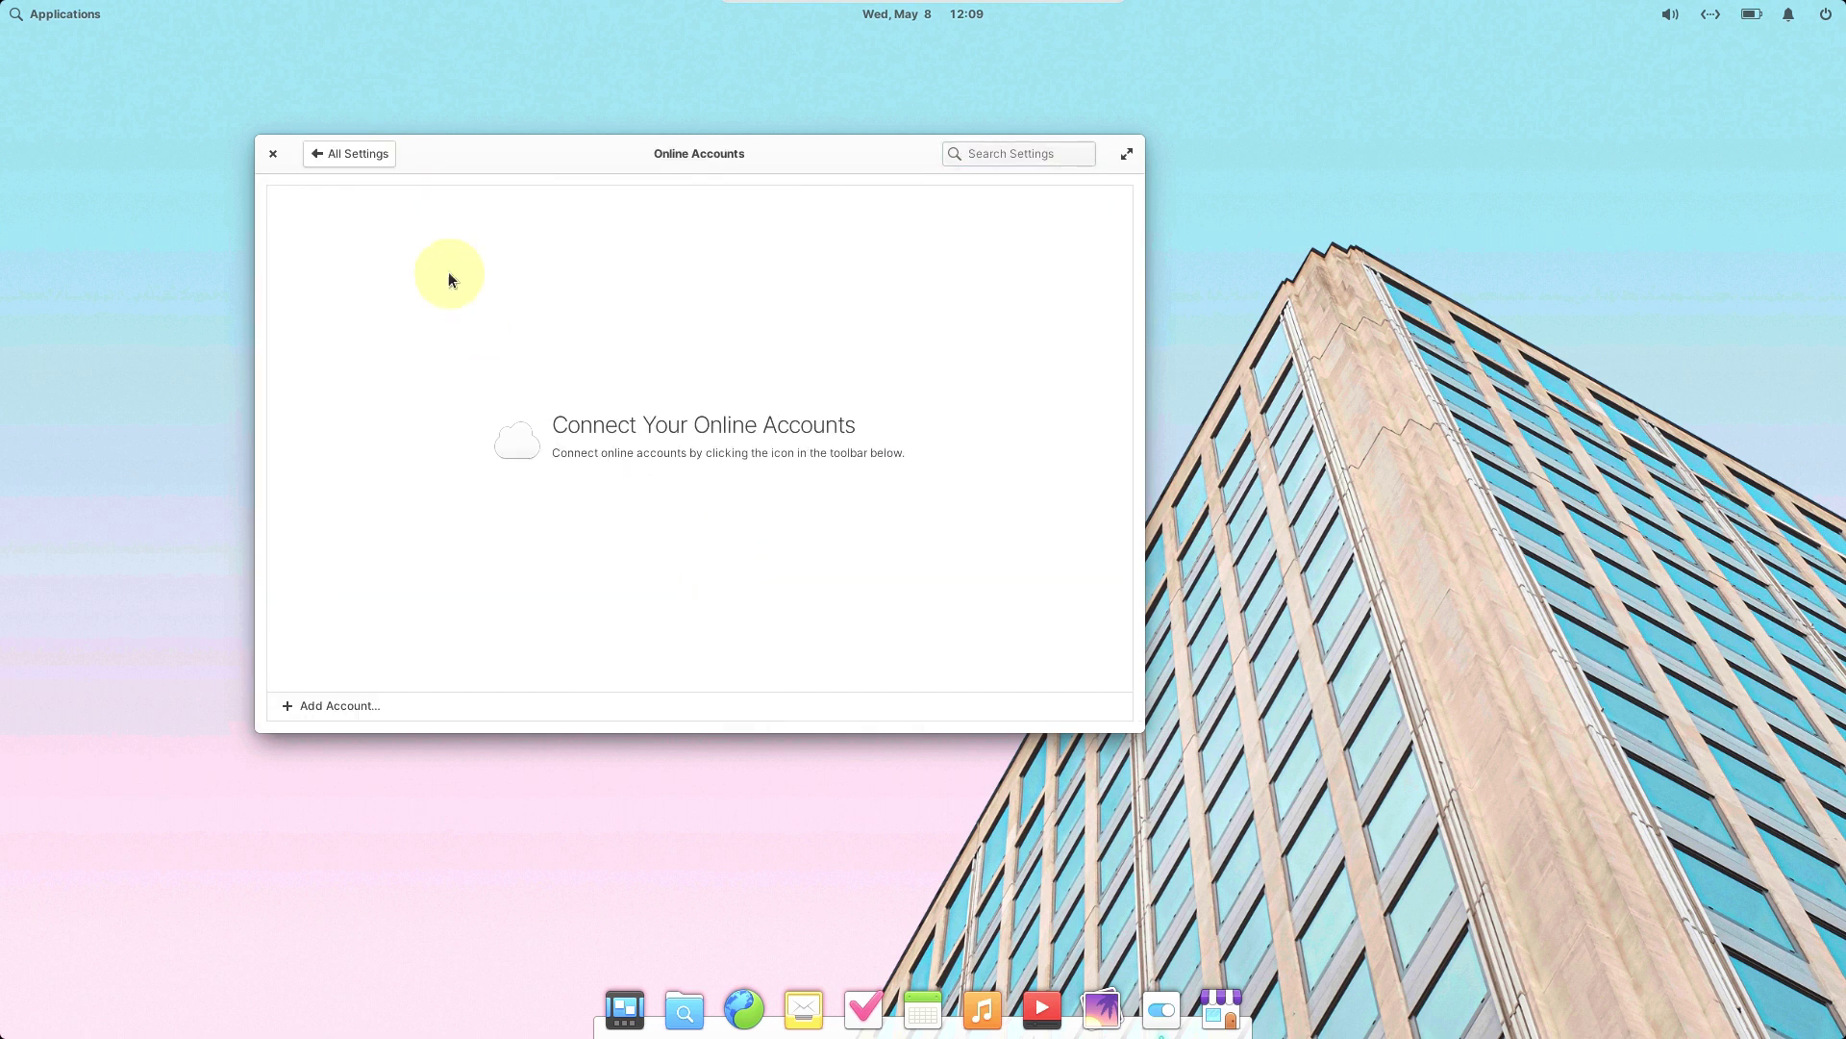
{"action": "left_click", "coordinate": [351, 165]}
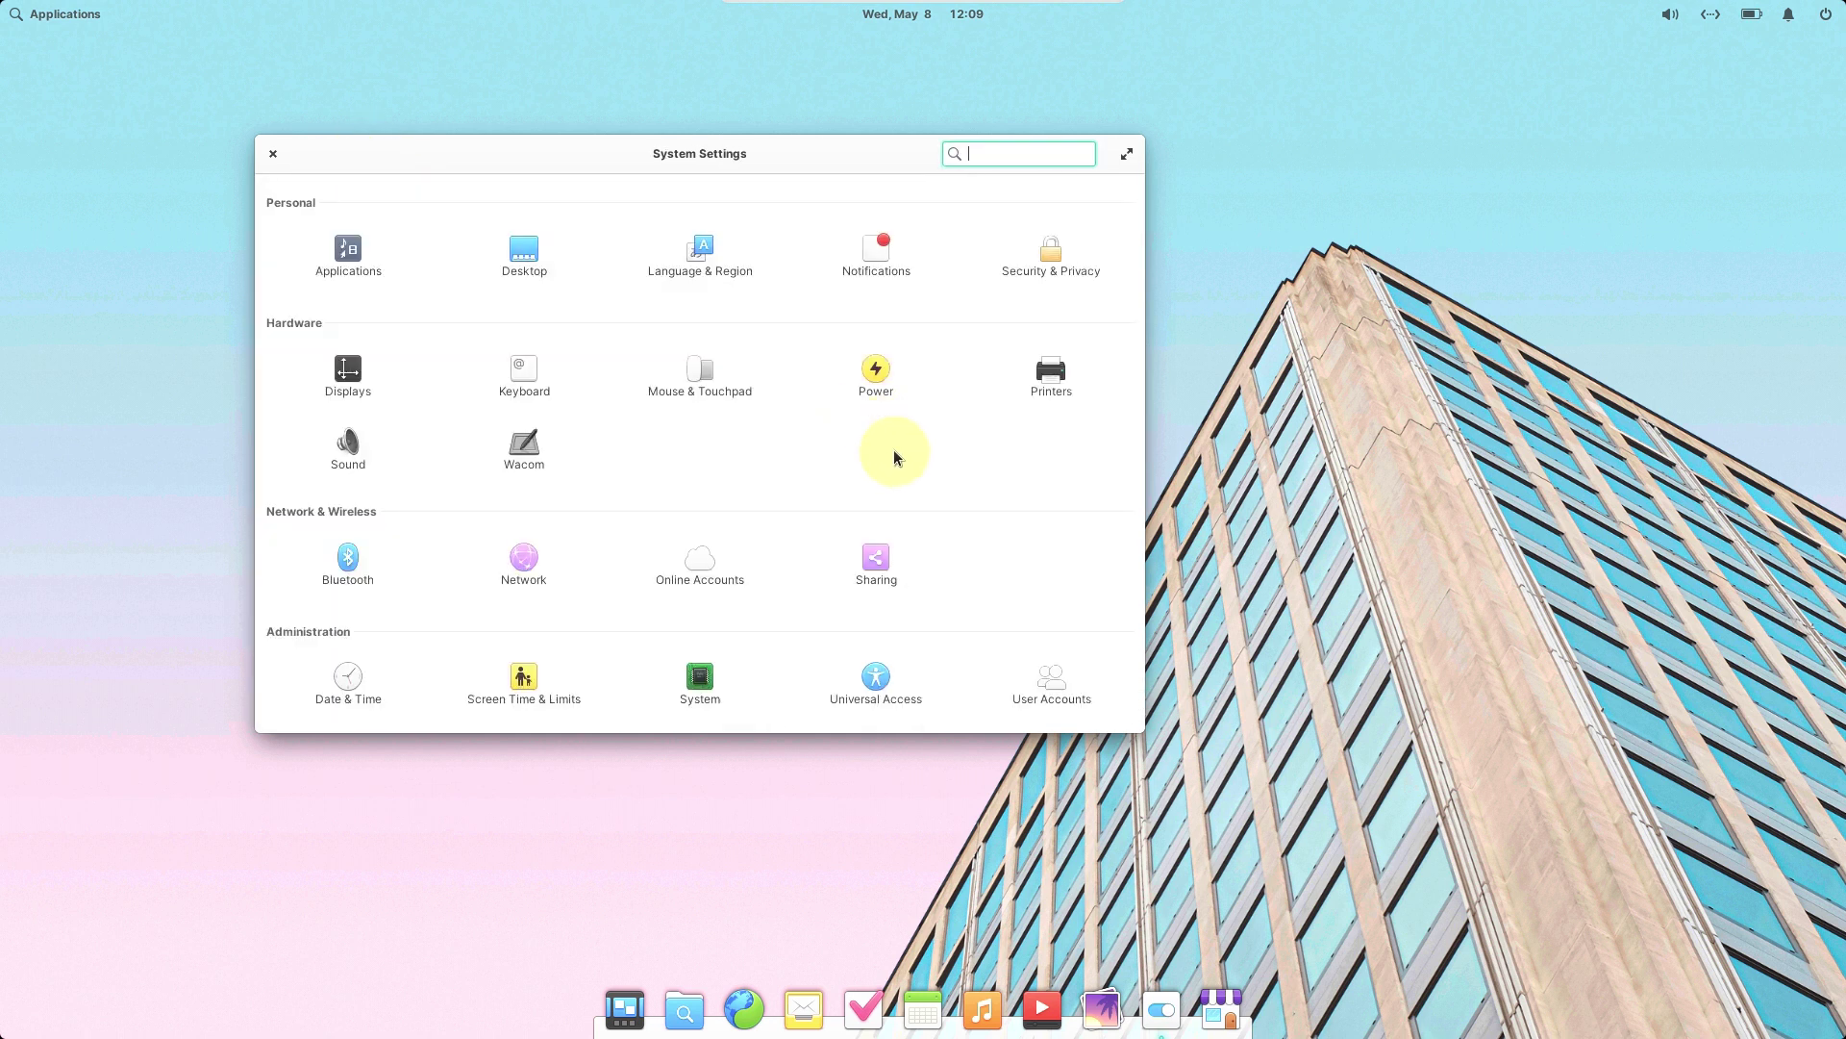
{"action": "left_click", "coordinate": [877, 594]}
{"action": "left_click", "coordinate": [351, 154]}
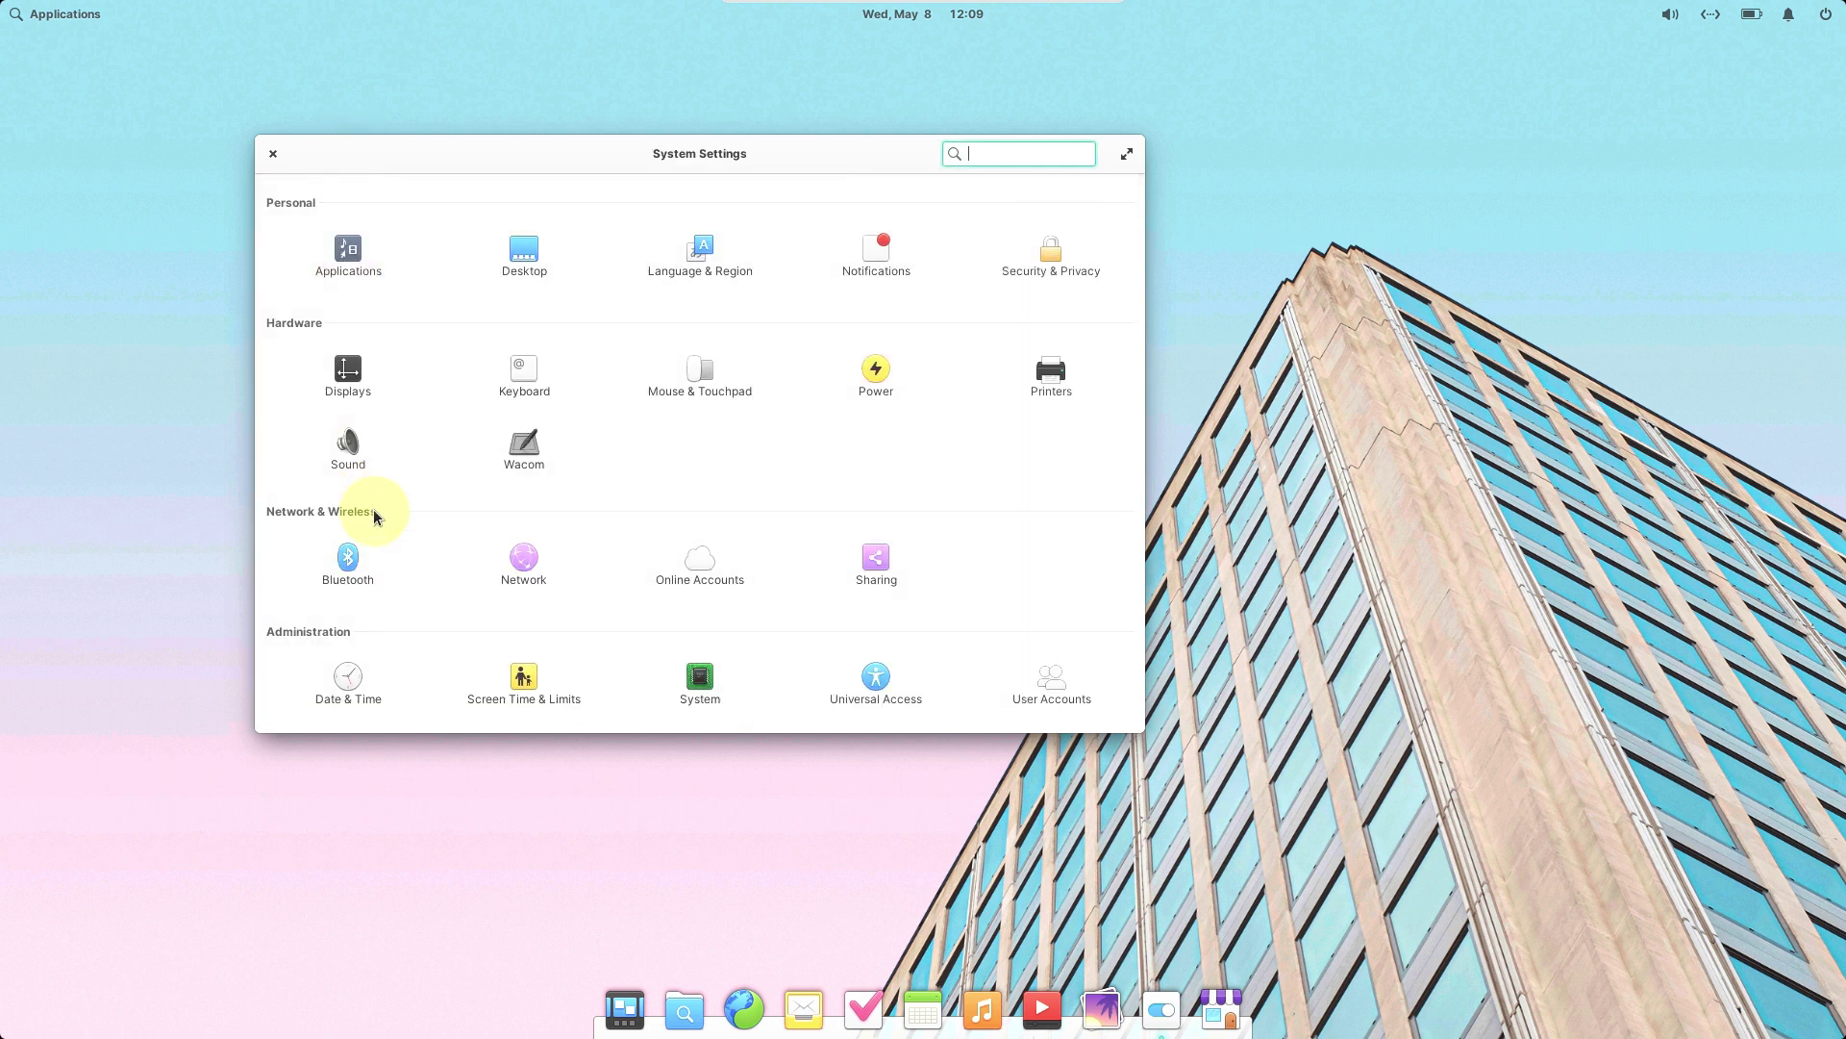
View the Date & Time, Screen Time & Limits and System administration settings and return to all settings
{"action": "left_click", "coordinate": [364, 680]}
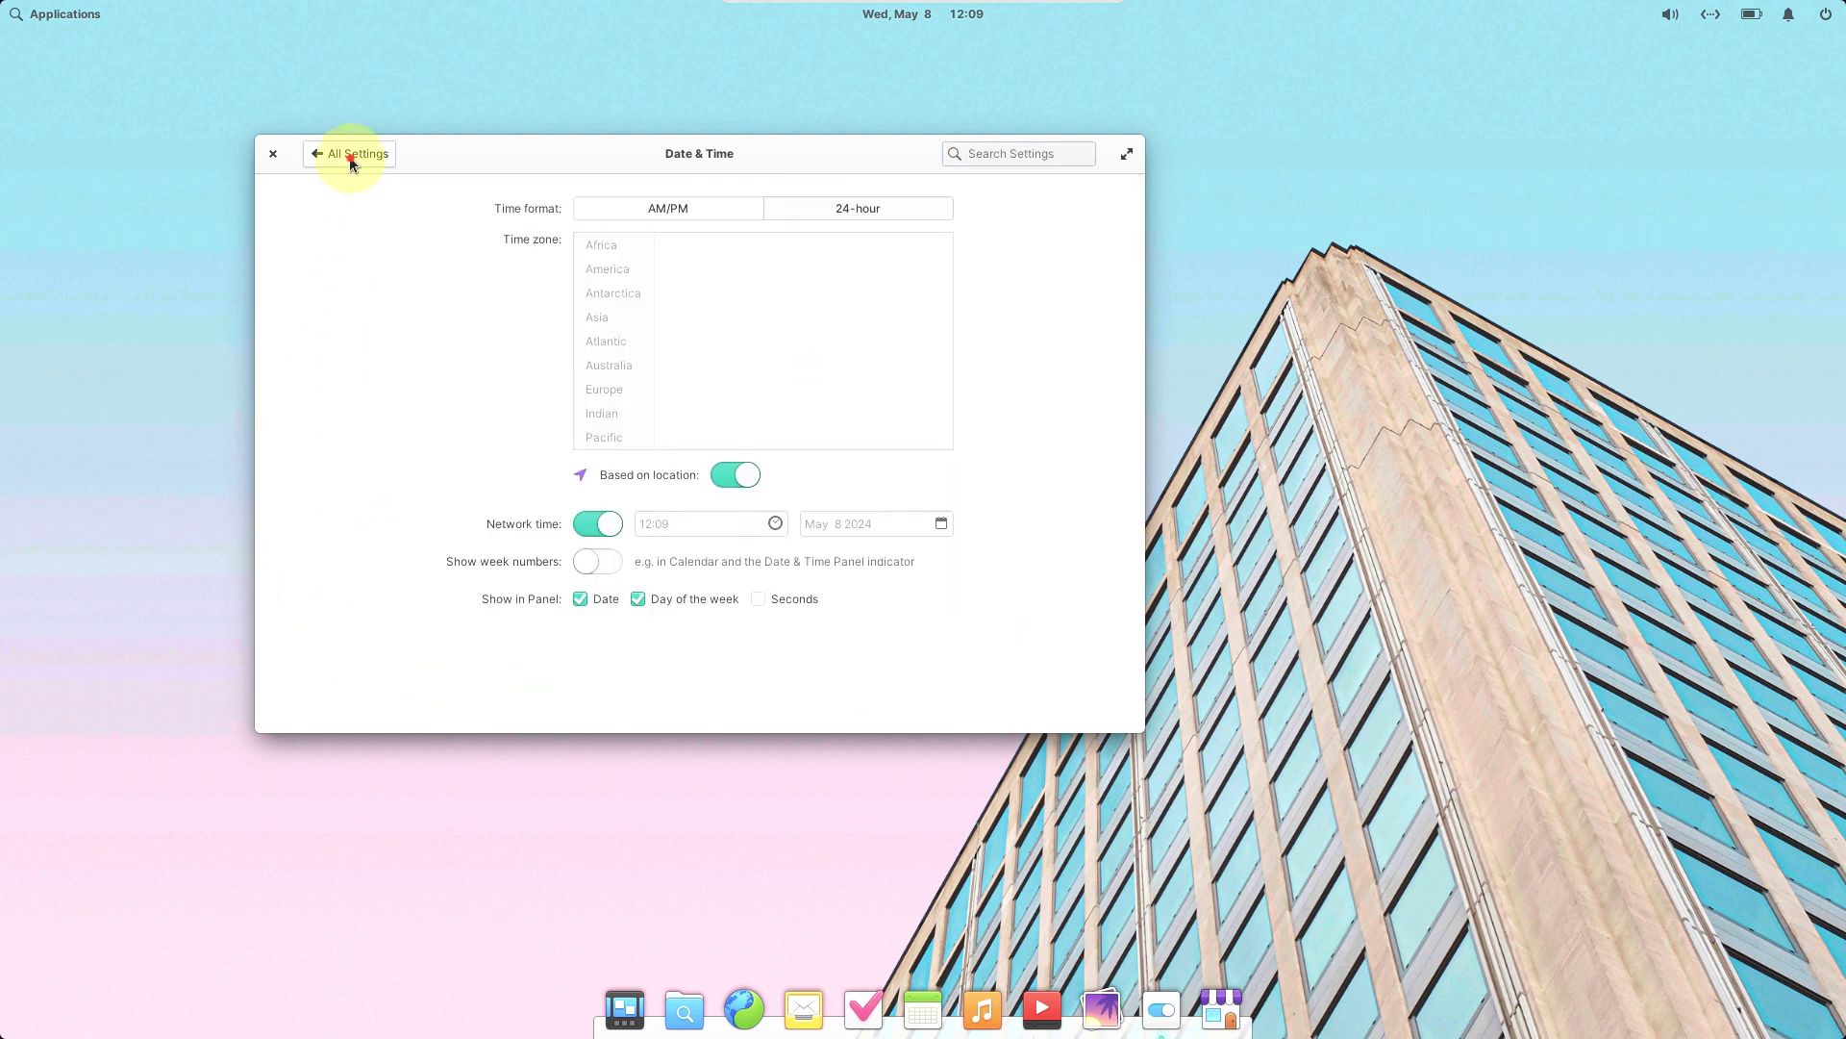
{"action": "left_click", "coordinate": [349, 156]}
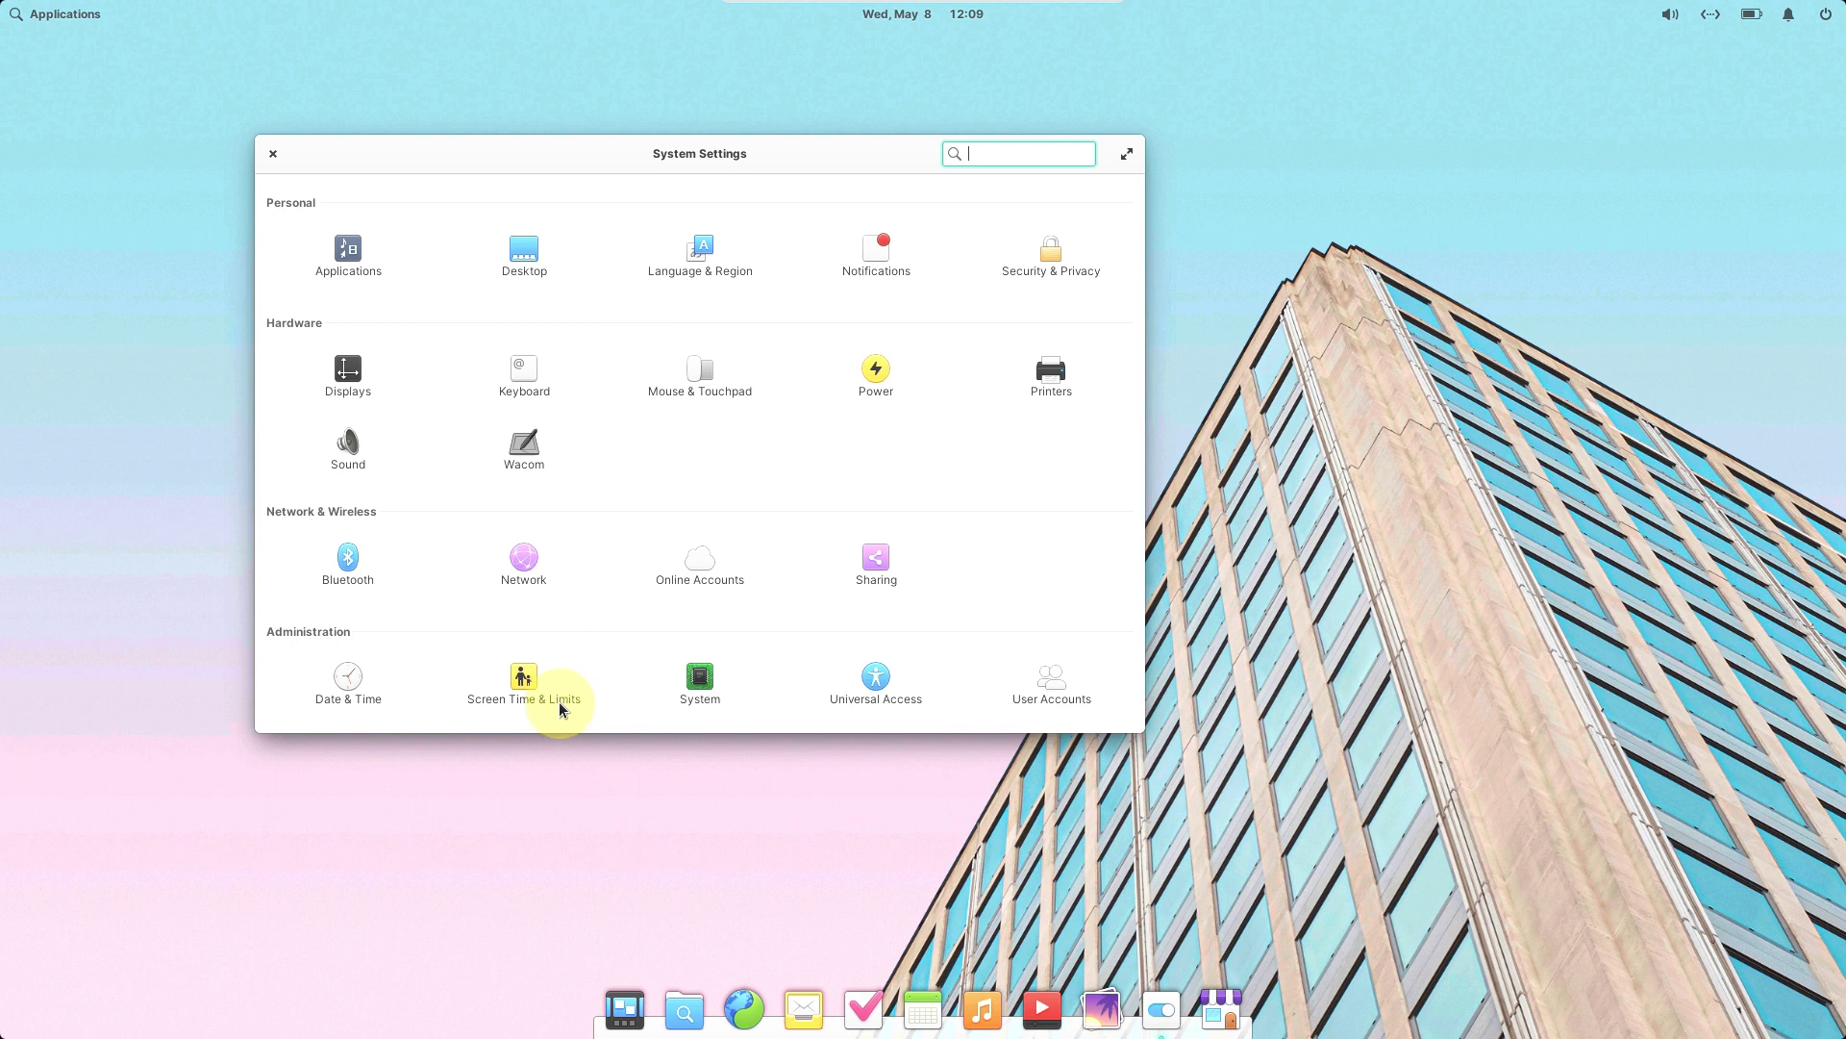
{"action": "left_click", "coordinate": [524, 680]}
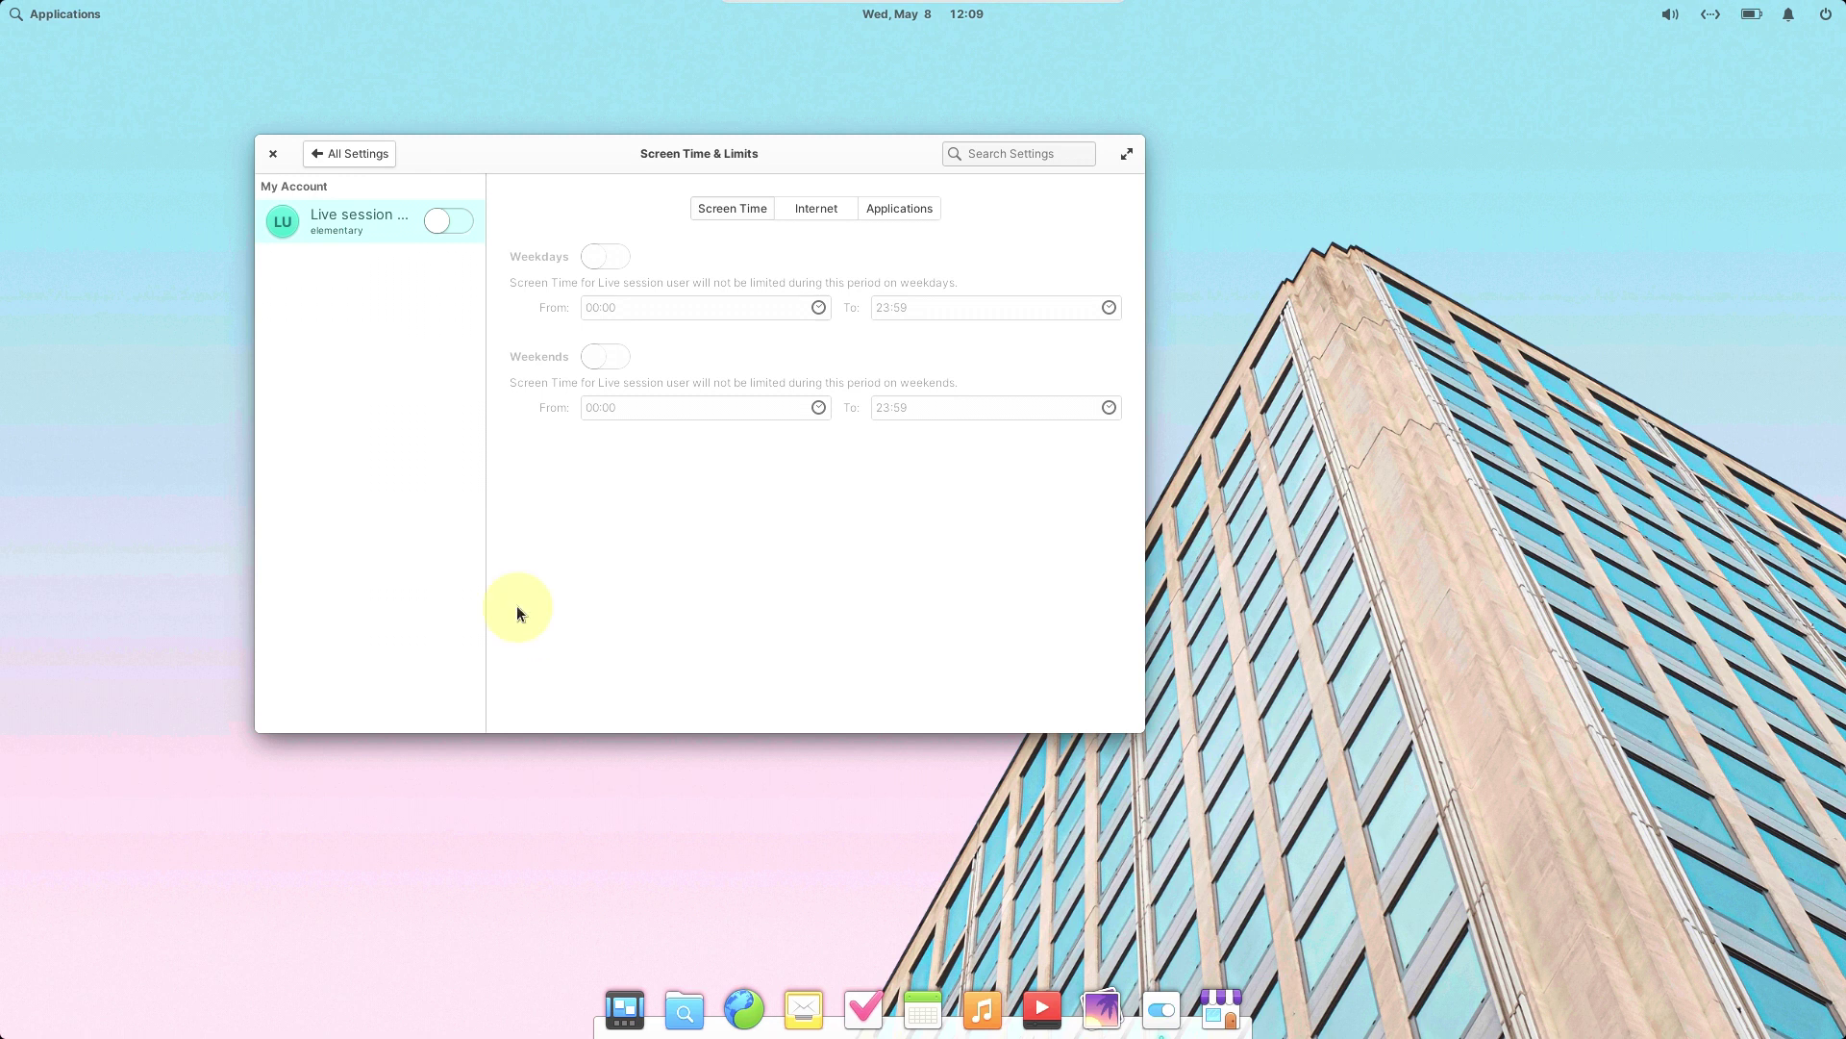
{"action": "left_click", "coordinate": [383, 152]}
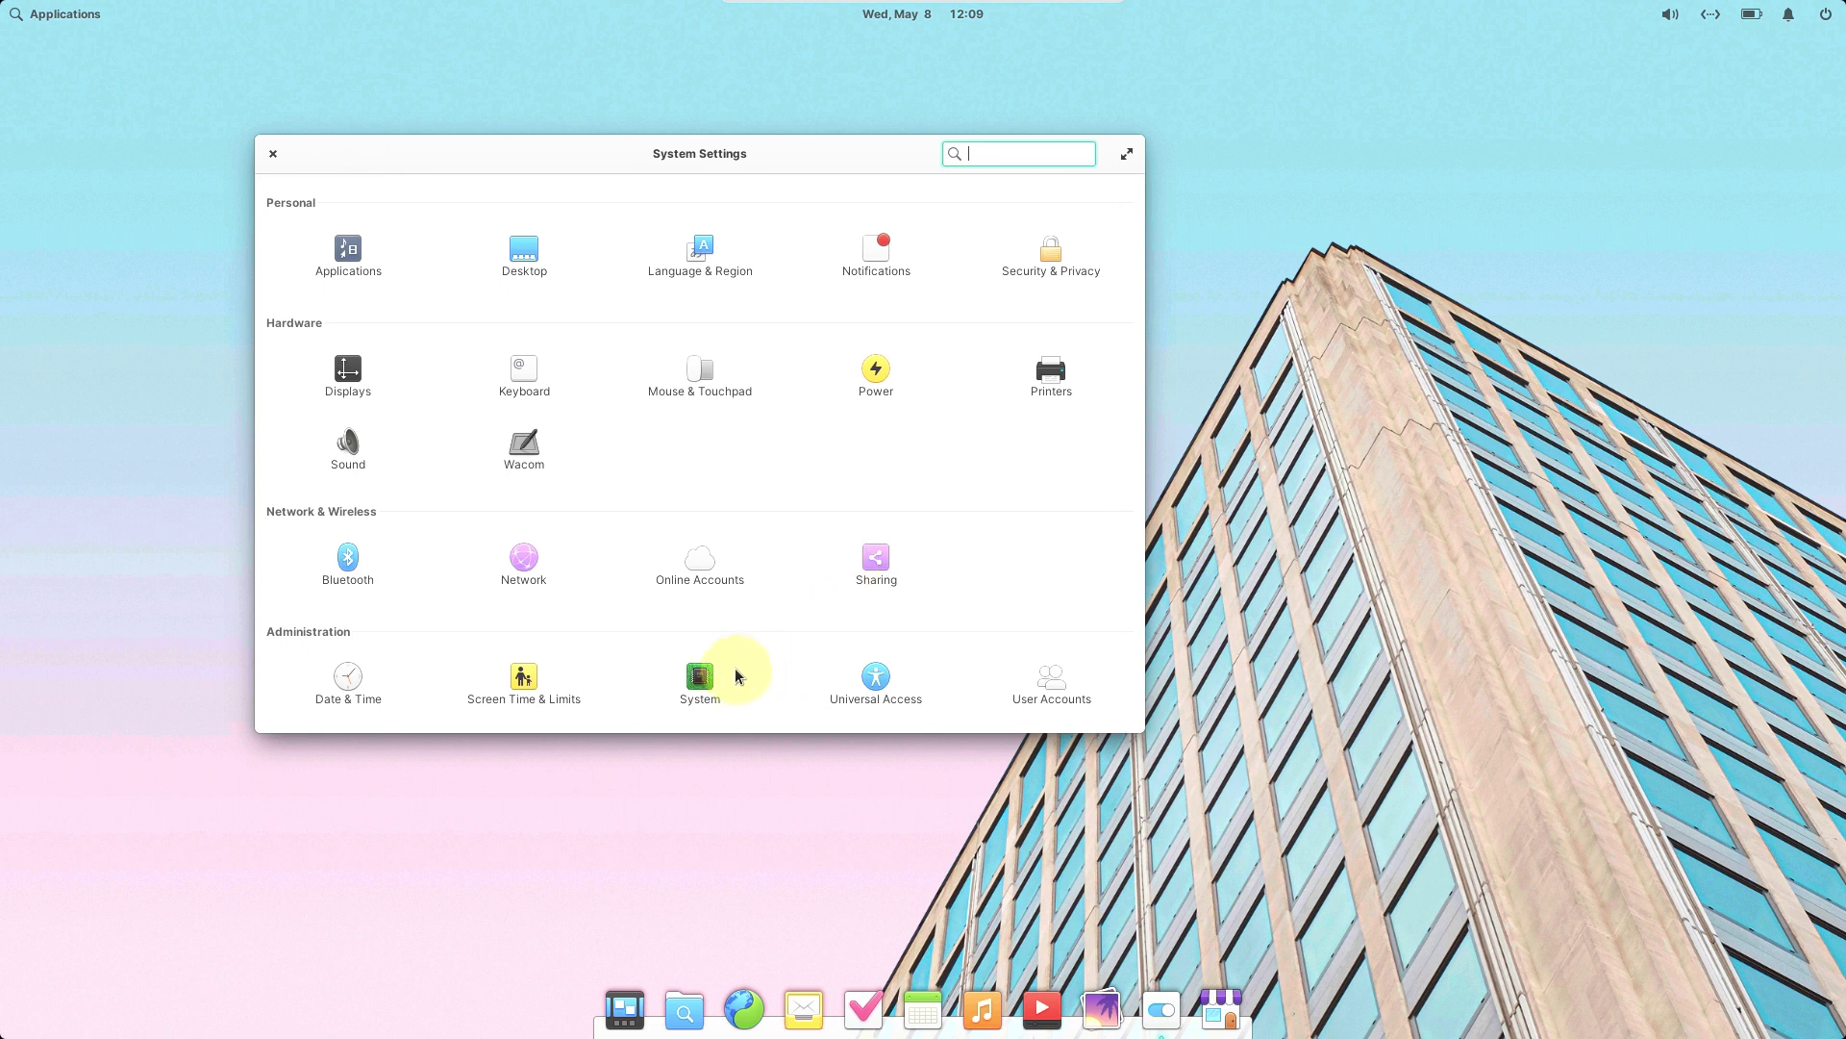
{"action": "left_click", "coordinate": [705, 678]}
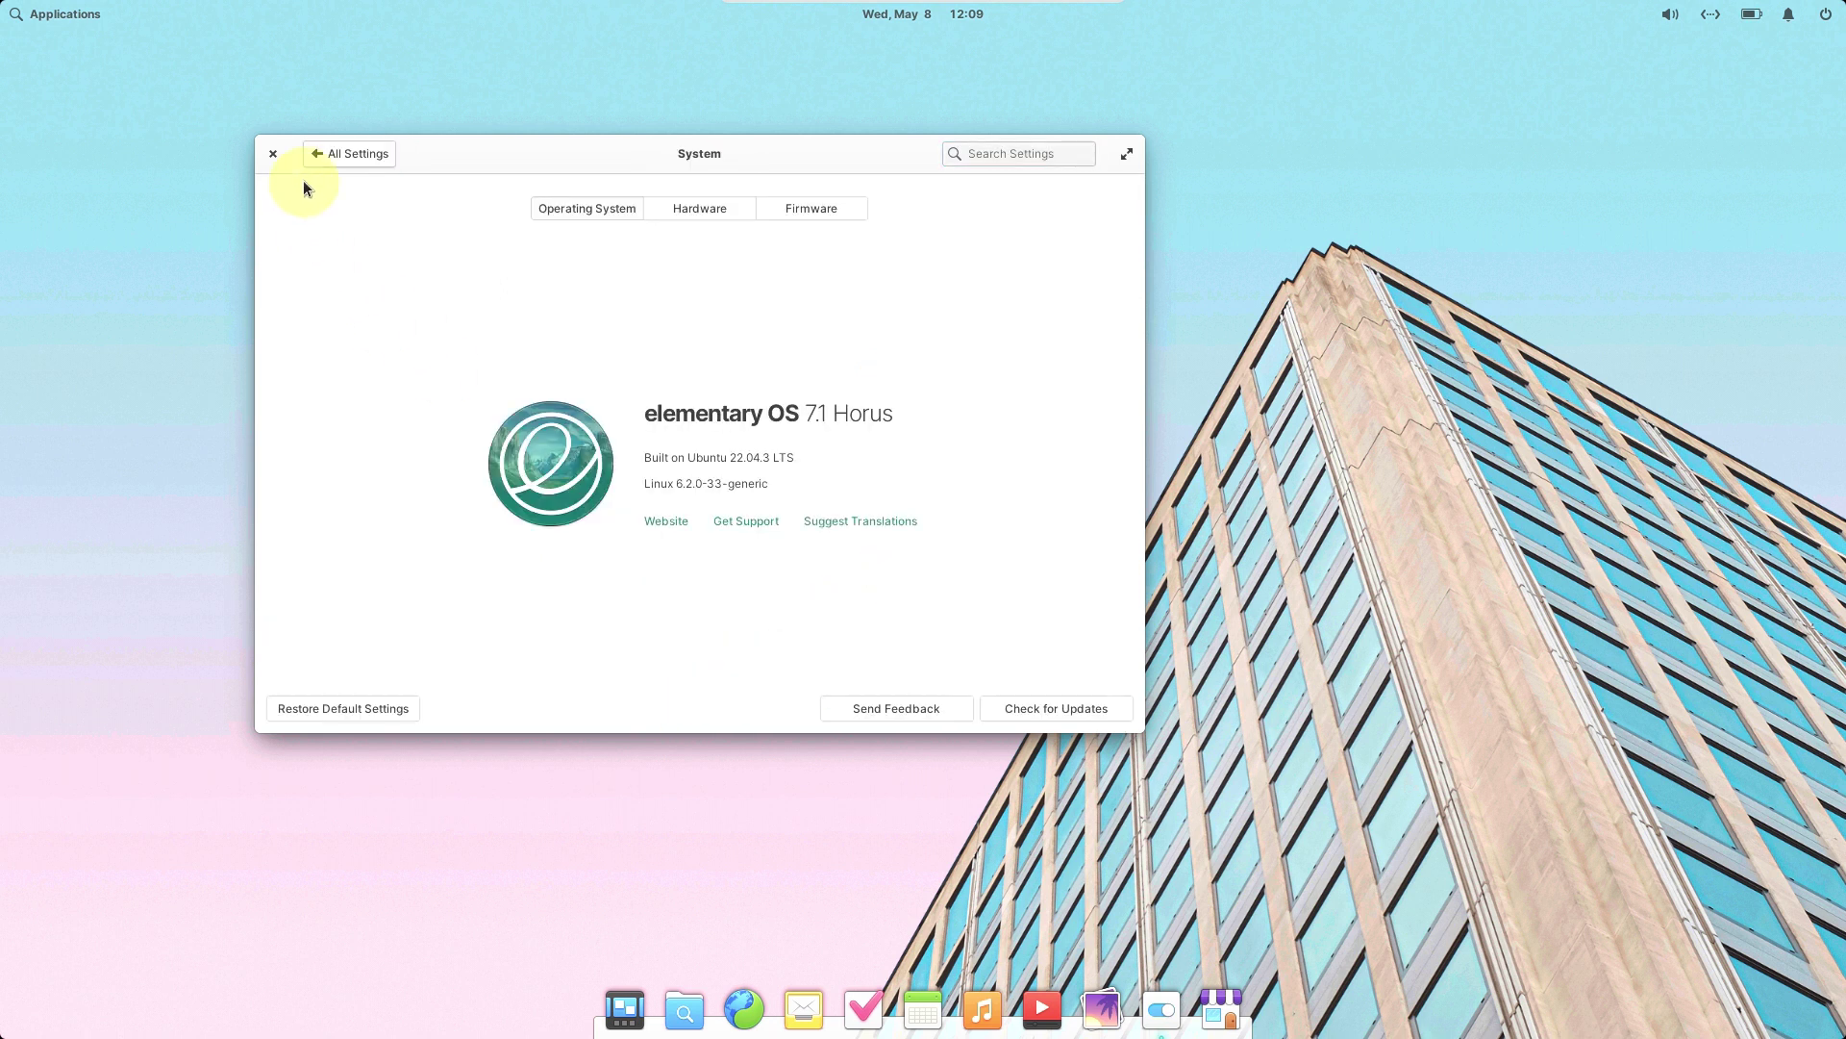
{"action": "left_click", "coordinate": [336, 162]}
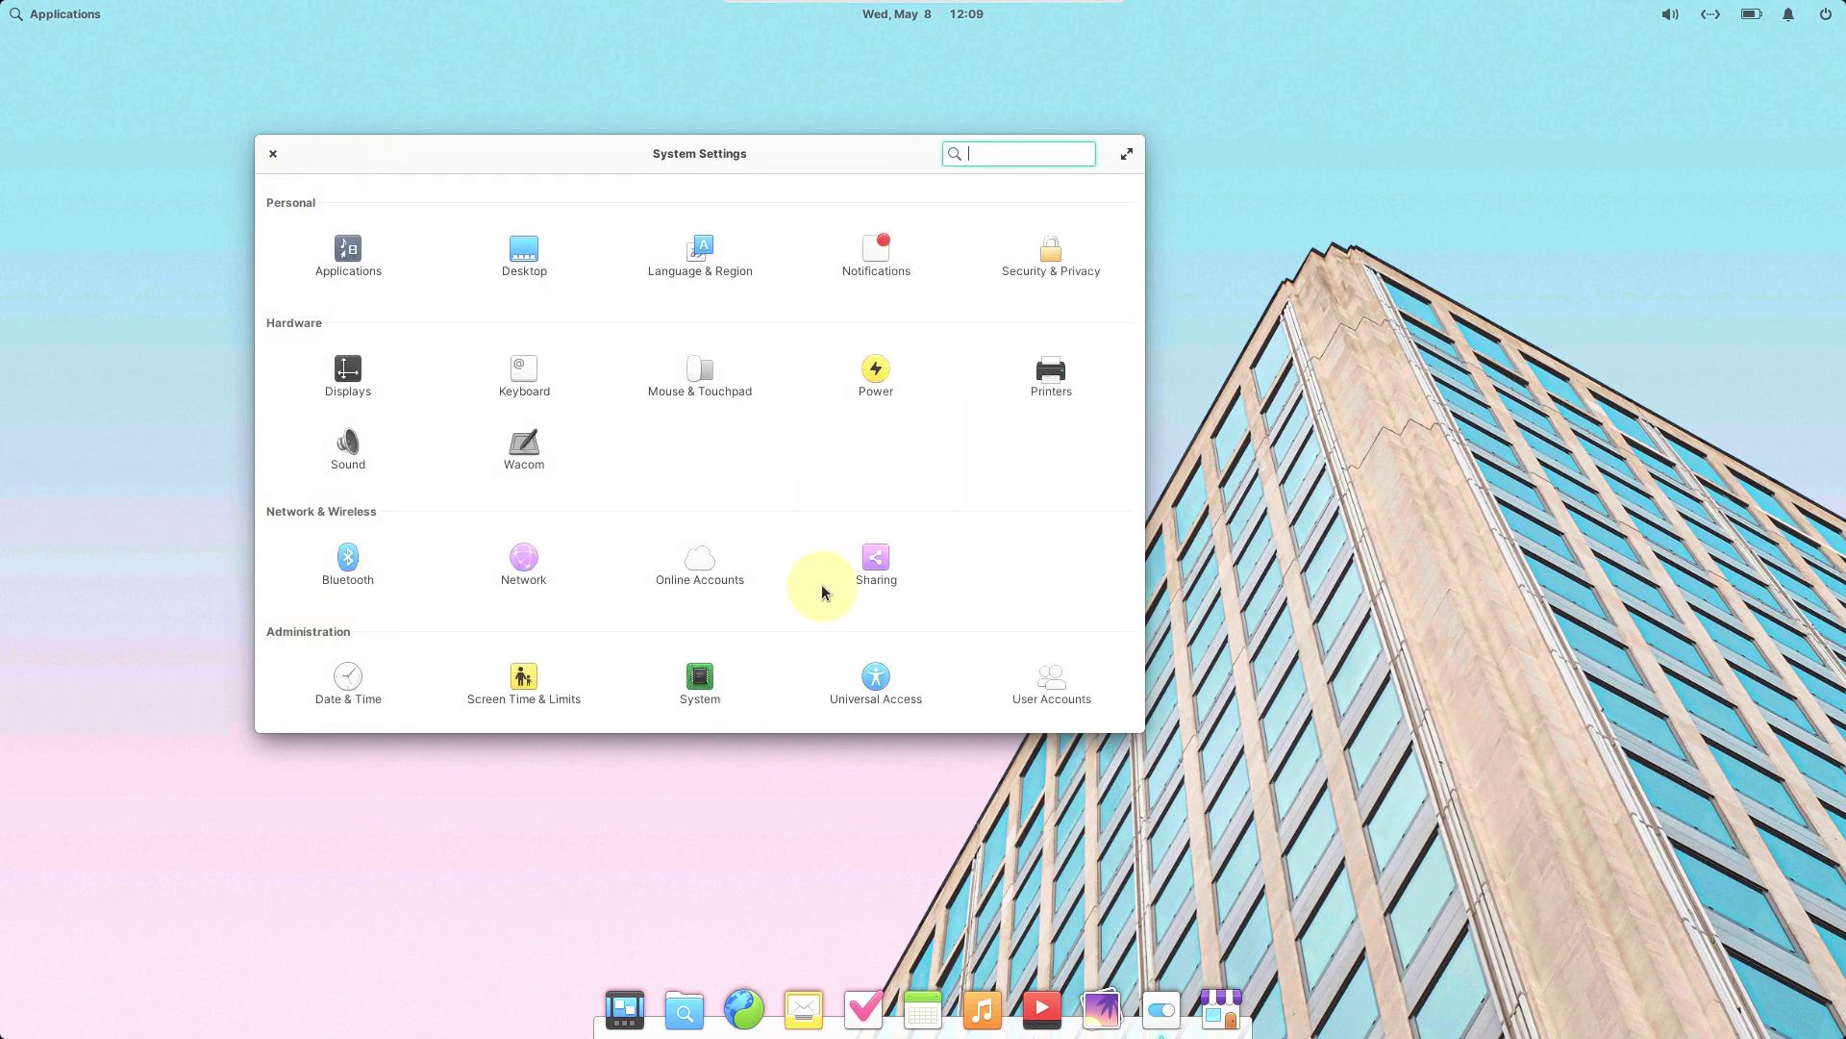
View the Universal Access and User Accounts settings and close the System Settings window
{"action": "left_click", "coordinate": [864, 669]}
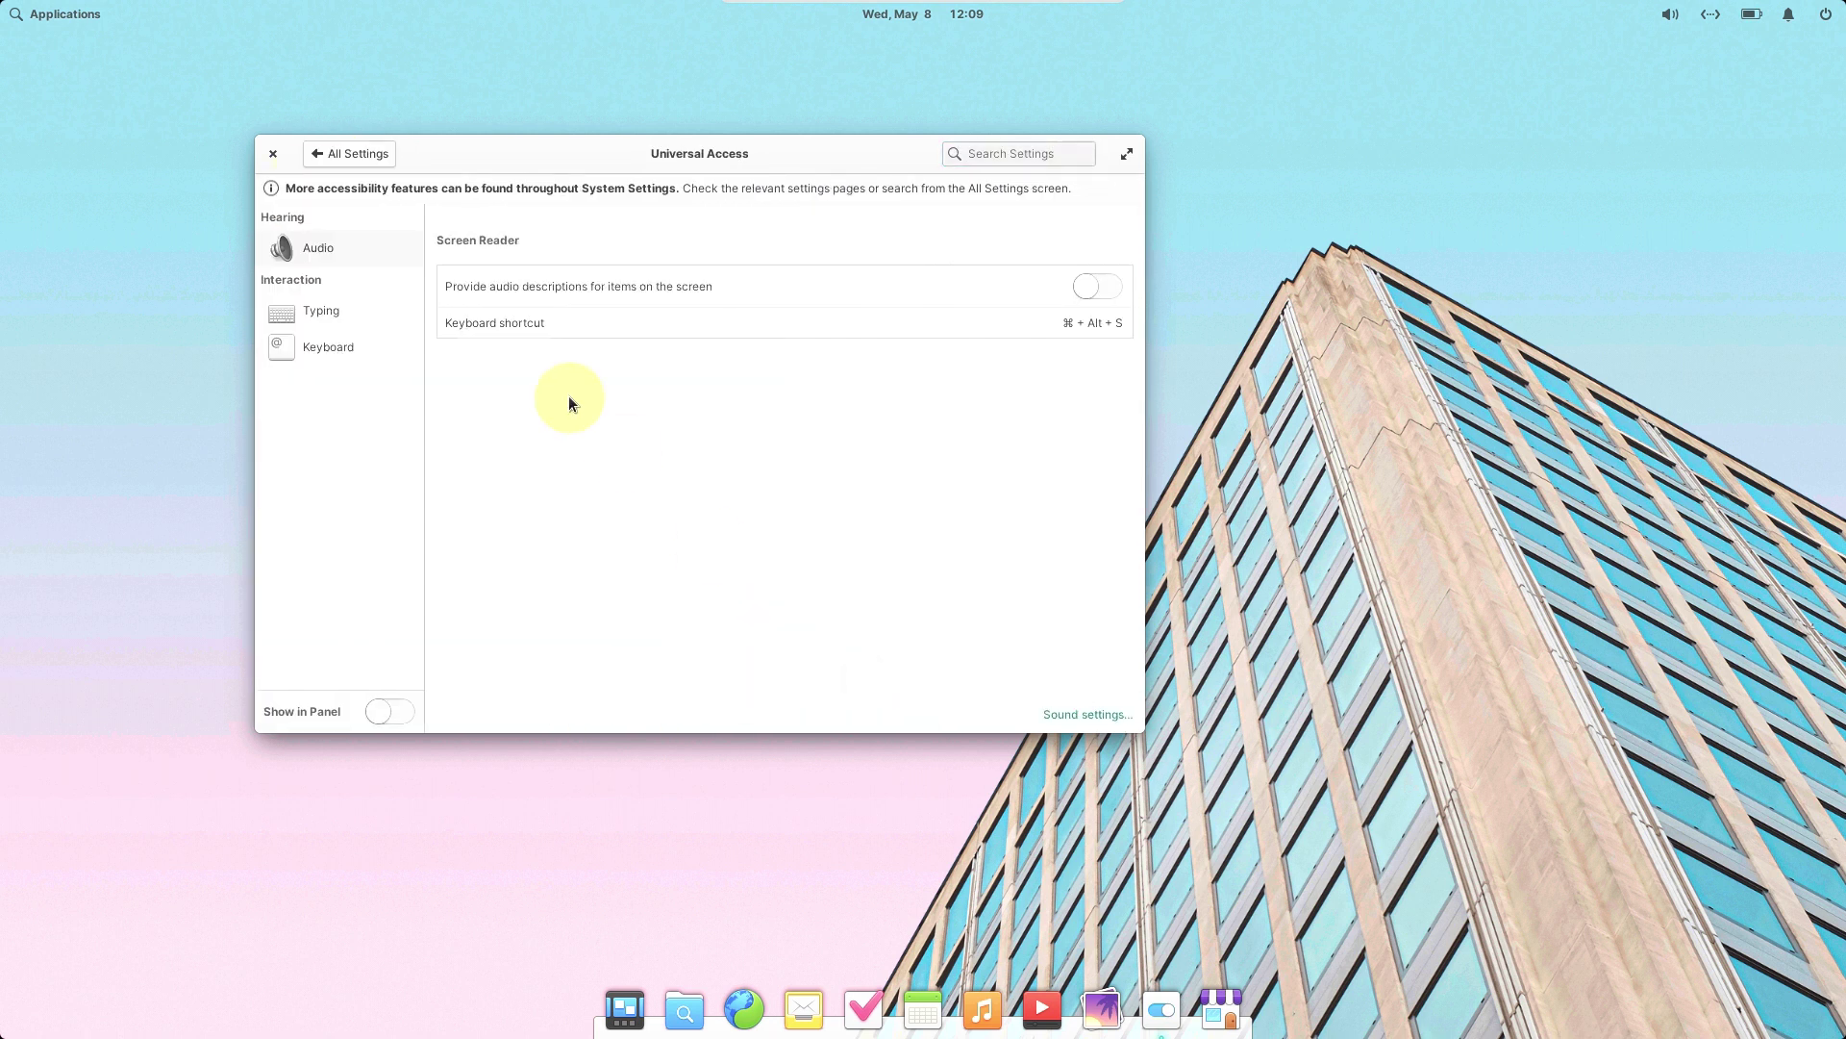
{"action": "left_click", "coordinate": [354, 159]}
{"action": "left_click", "coordinate": [1058, 671]}
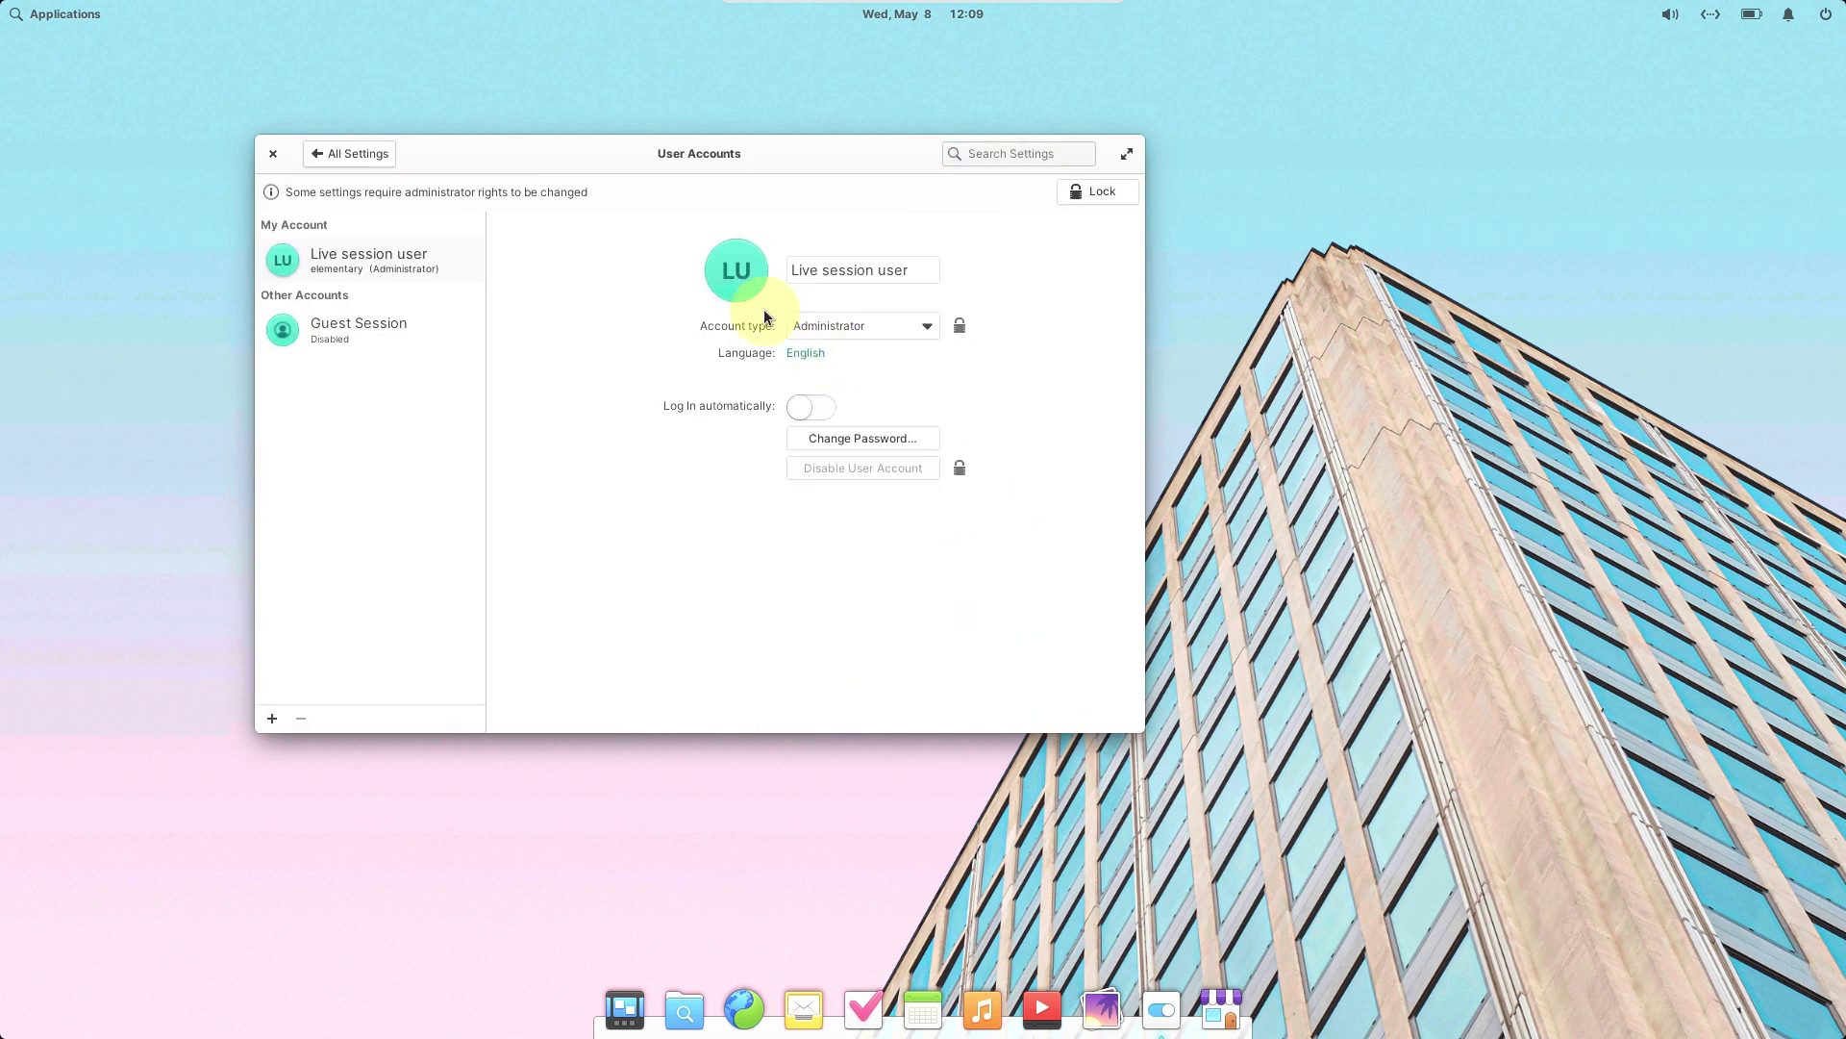
{"action": "left_click", "coordinate": [273, 153]}
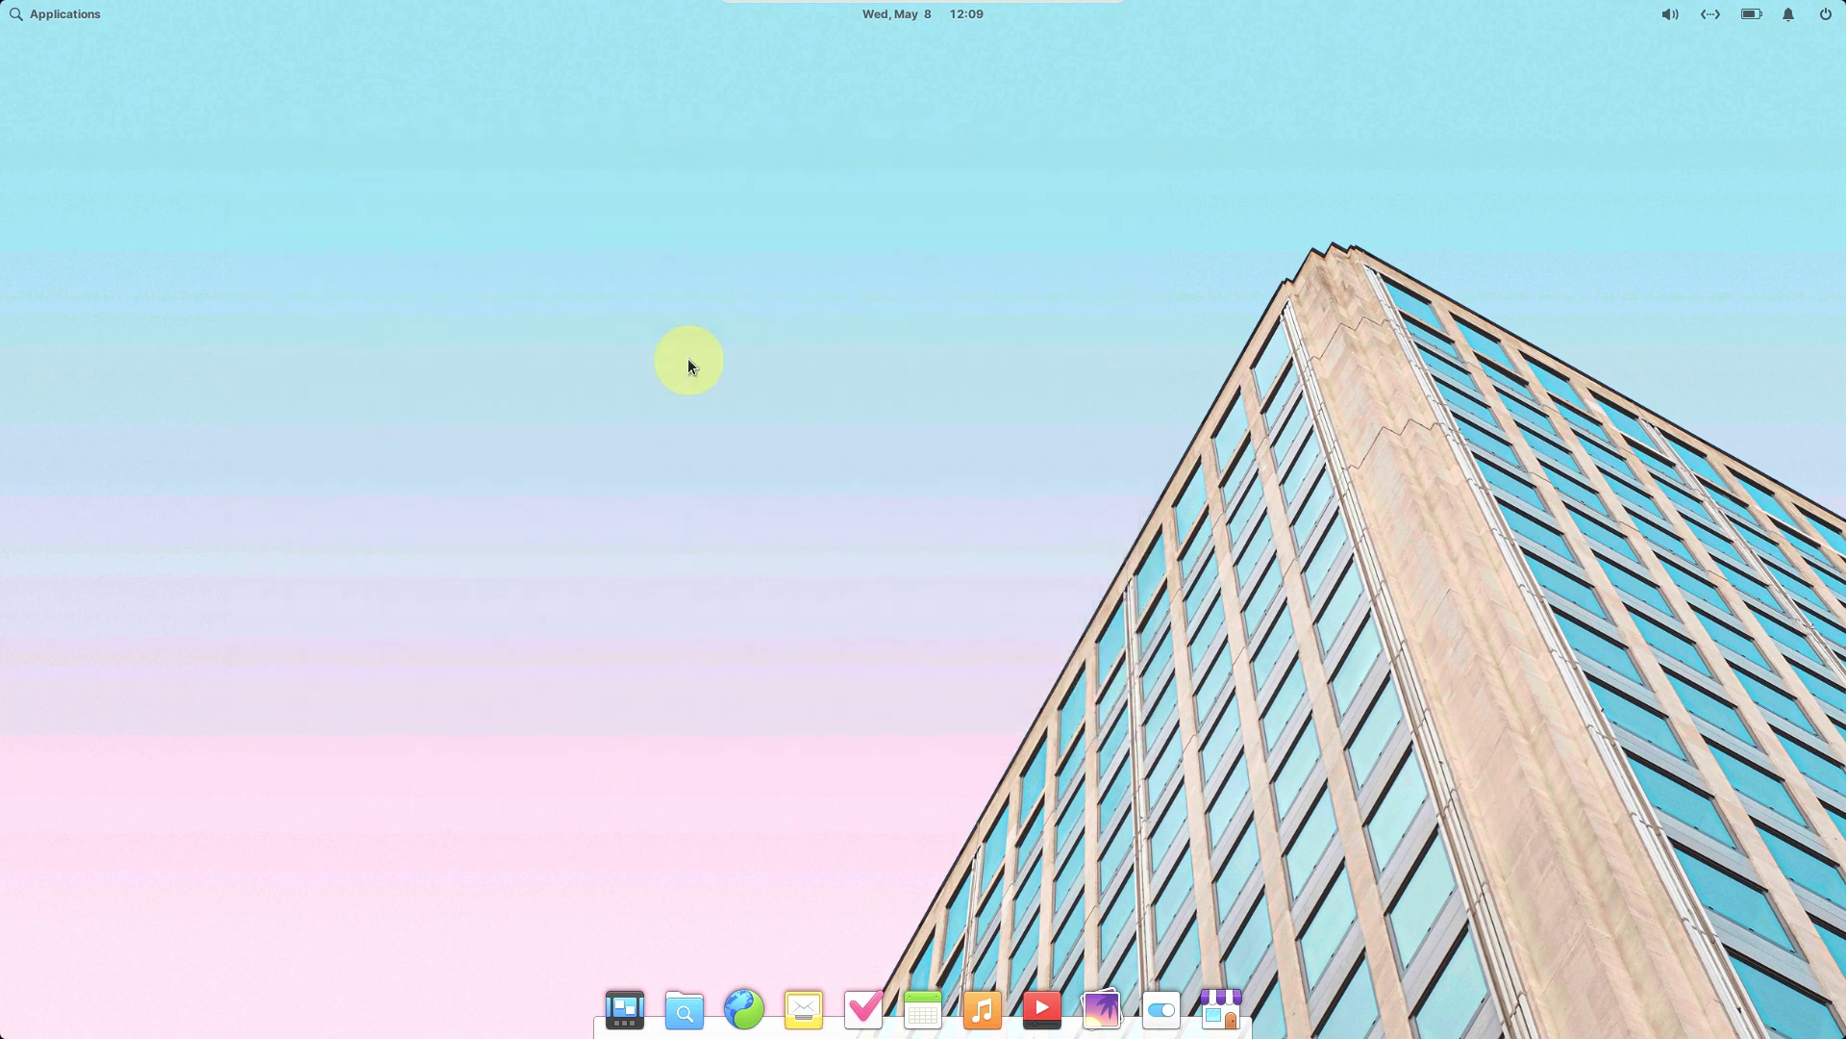
Open AppCenter in a maximized window and browse the apps in the Accessories and System categories
{"action": "left_click", "coordinate": [1226, 1000]}
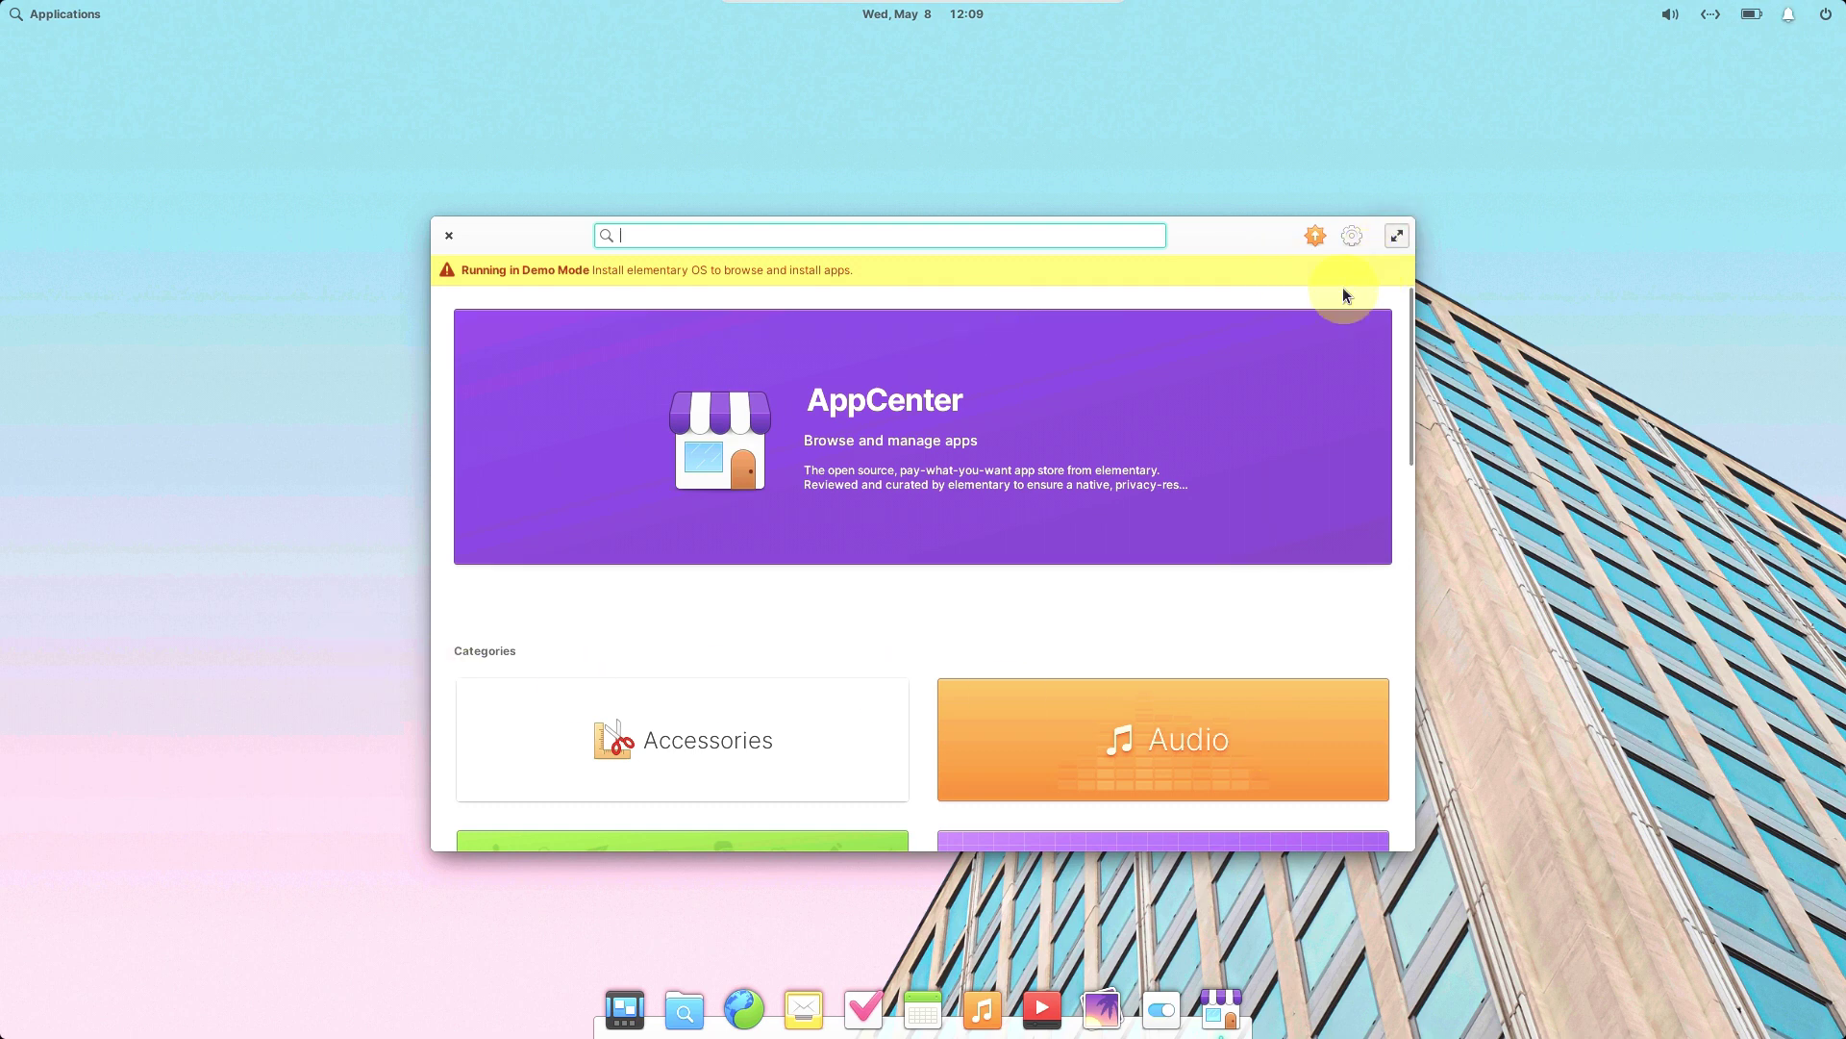
{"action": "left_click", "coordinate": [1396, 236]}
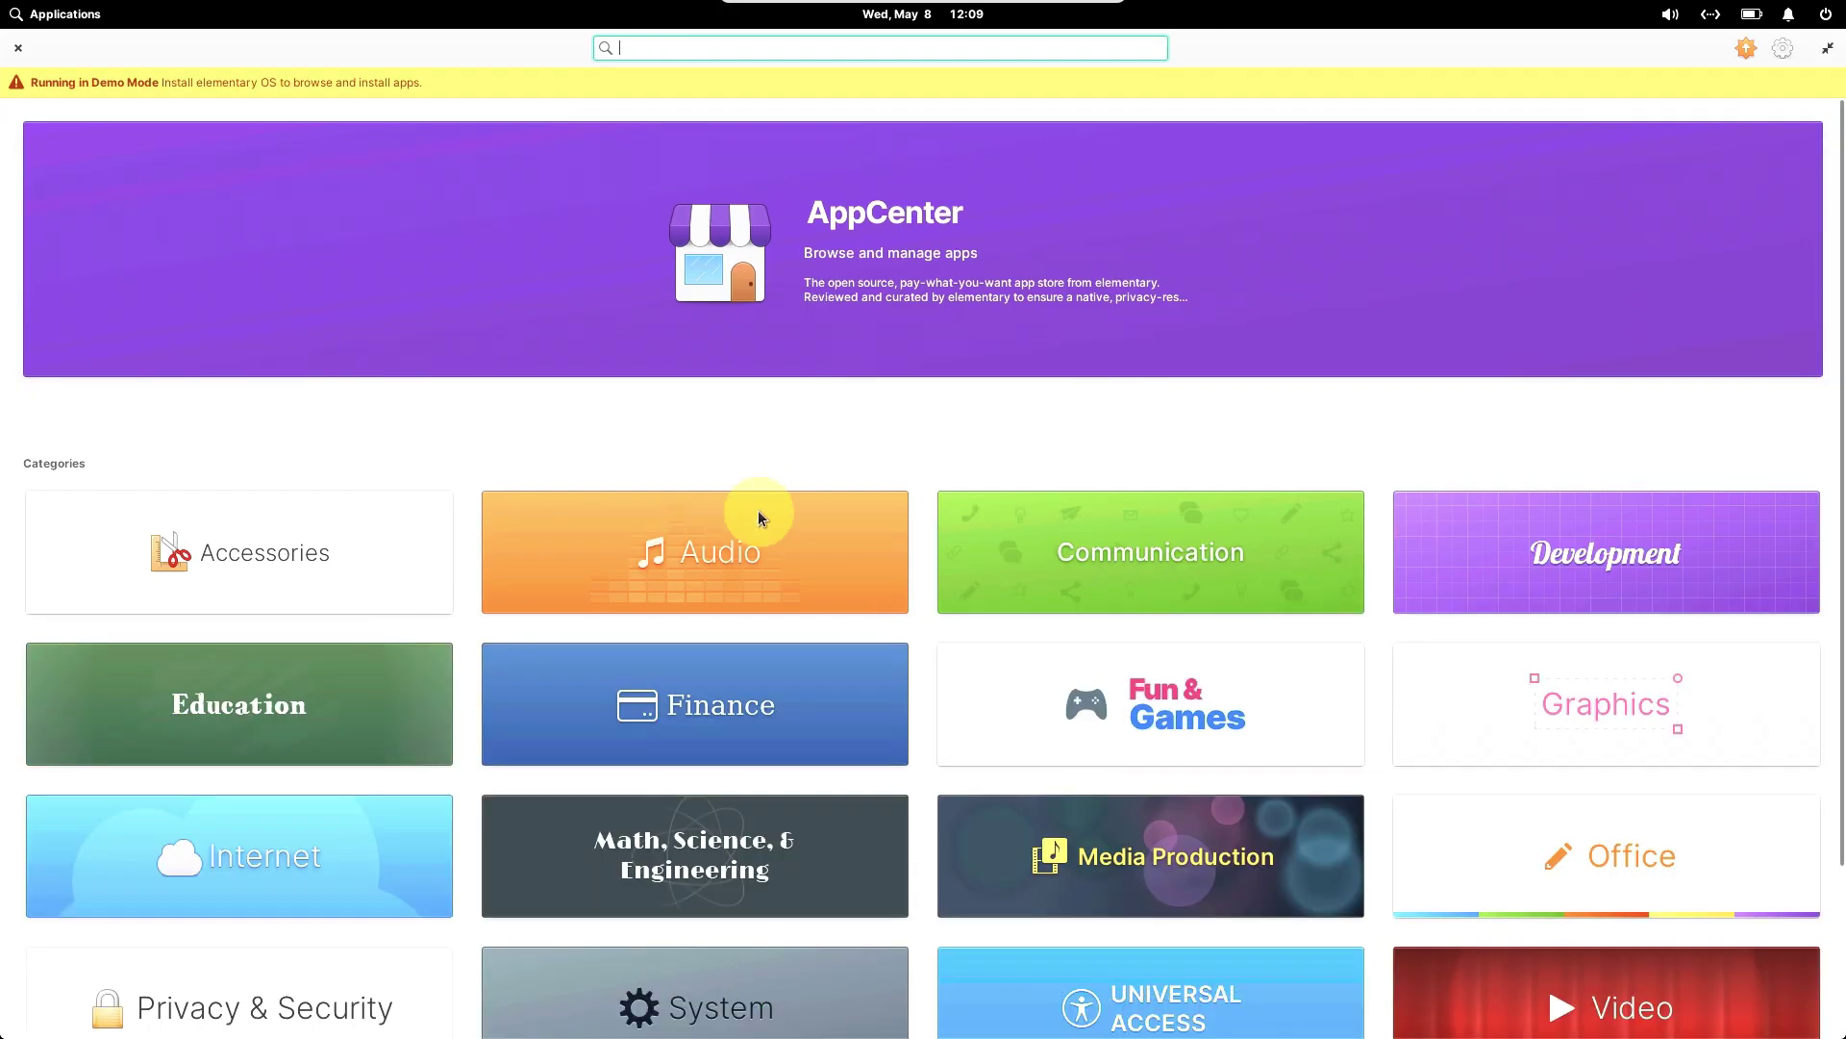
{"action": "left_click", "coordinate": [320, 561]}
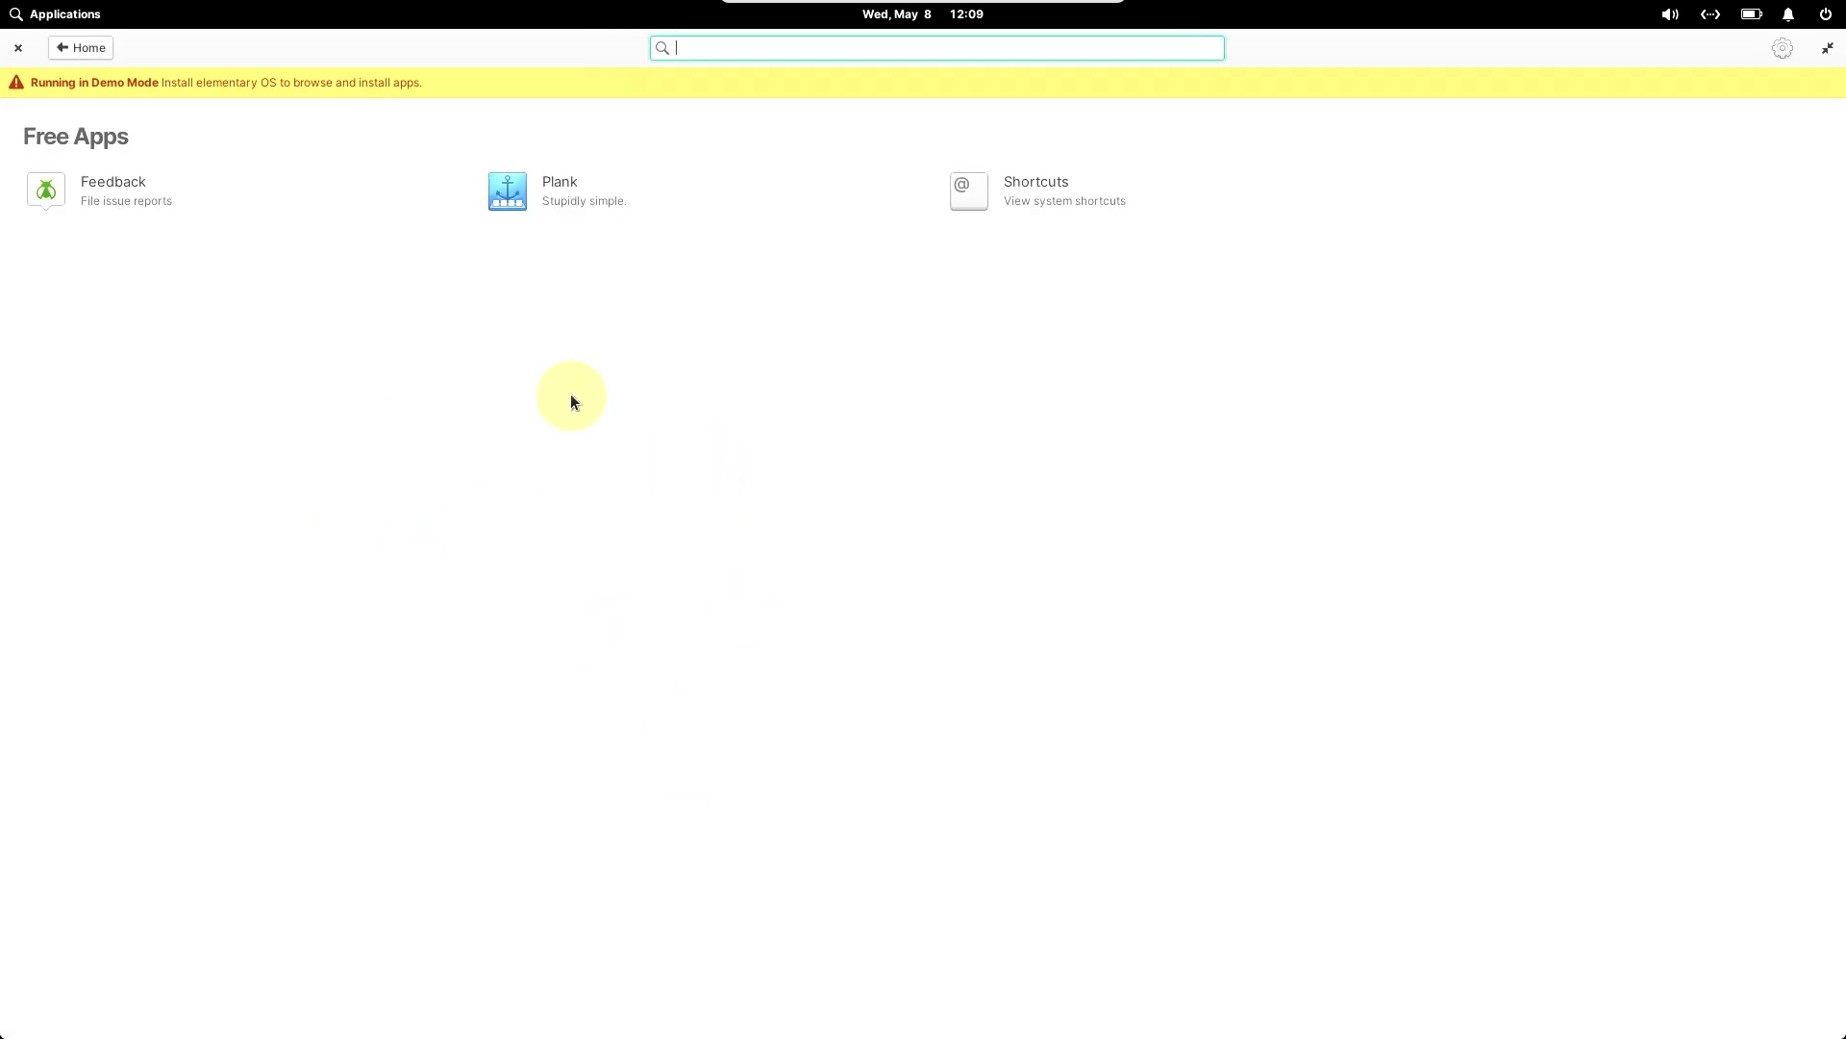
{"action": "left_click", "coordinate": [88, 48]}
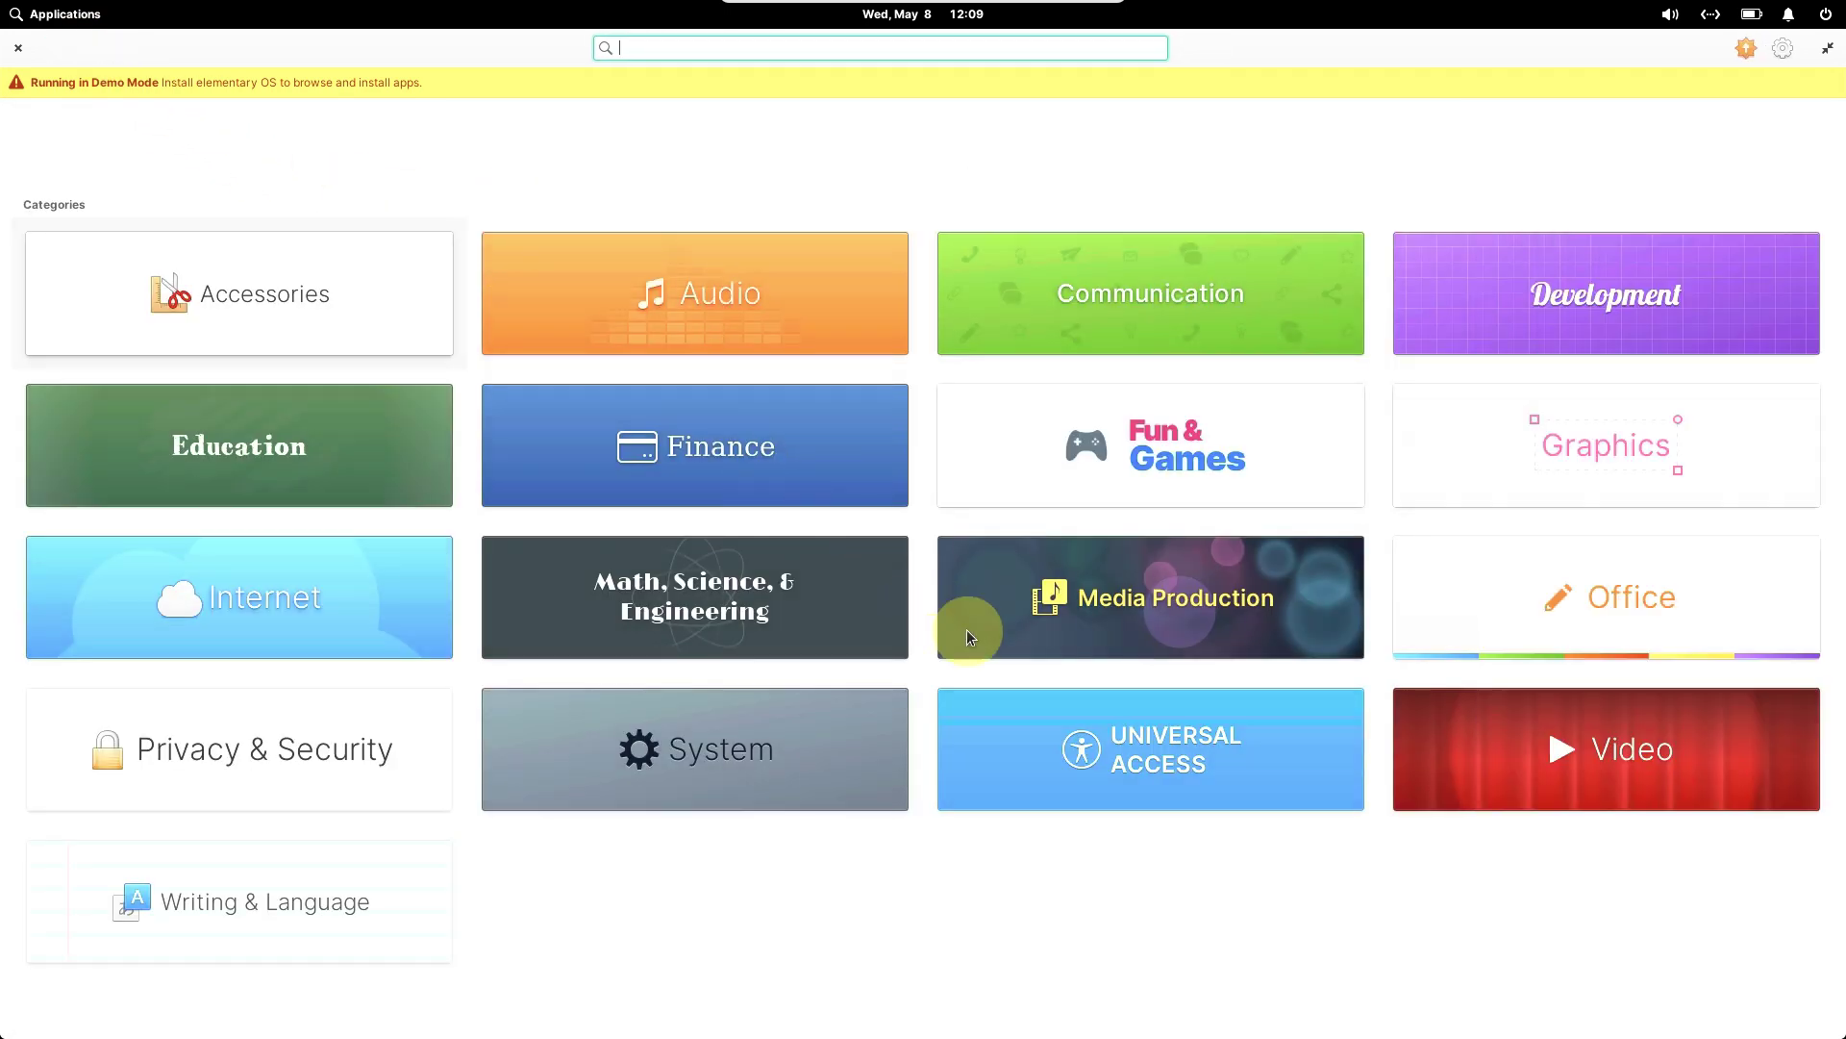
{"action": "left_click", "coordinate": [870, 791]}
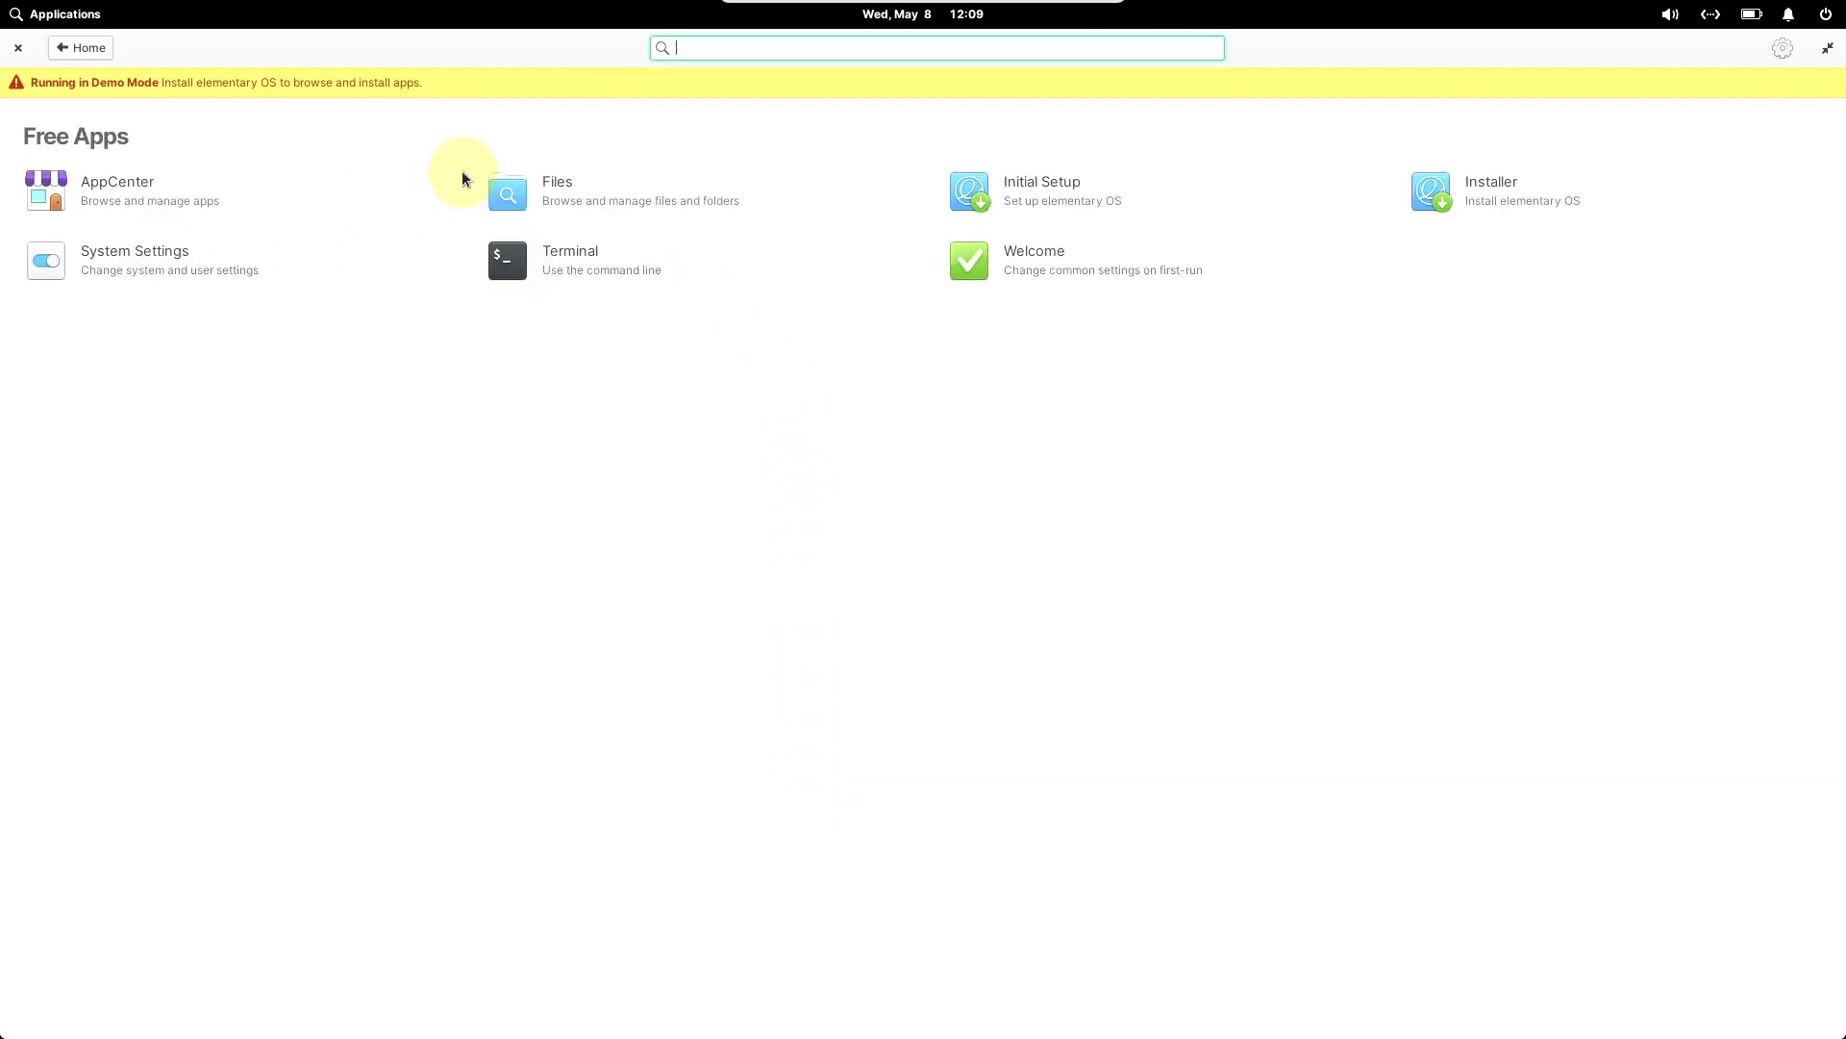
Close AppCenter, open Files in a maximized window and go to the root of the file system
{"action": "left_click", "coordinate": [19, 47]}
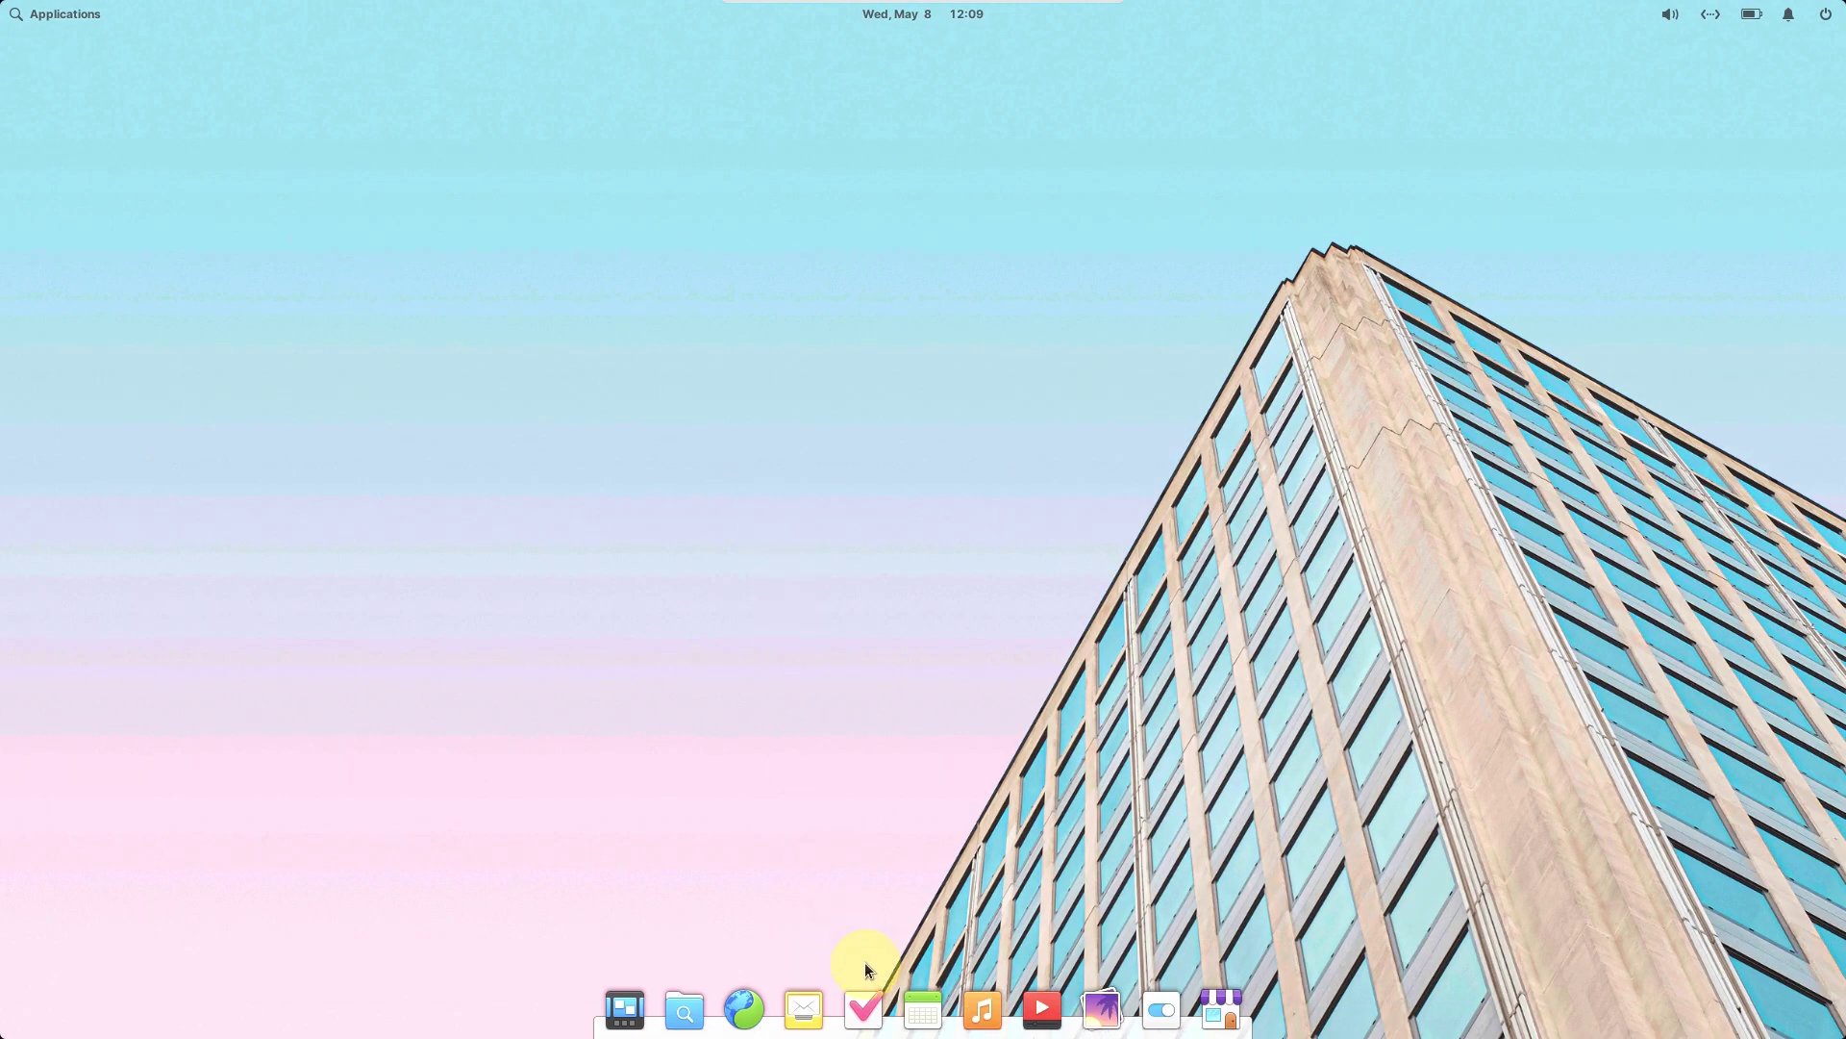
{"action": "left_click", "coordinate": [684, 1006]}
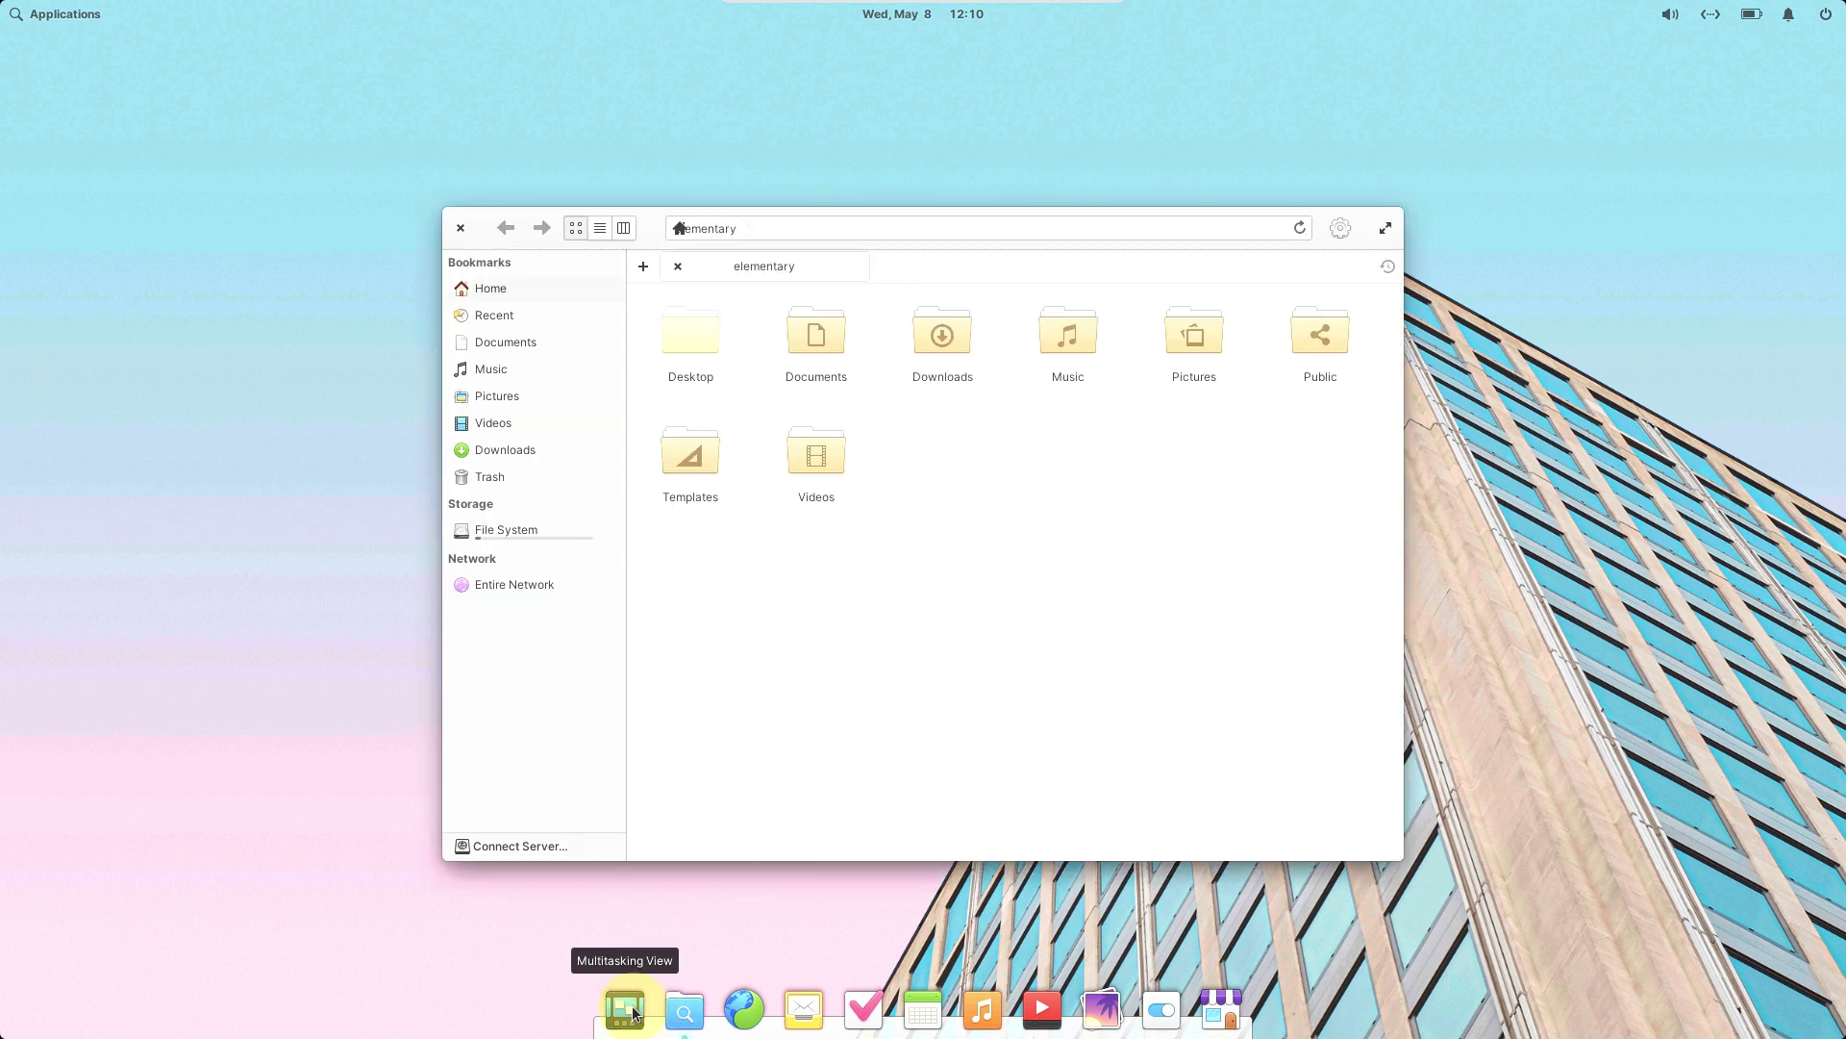
{"action": "left_click", "coordinate": [1386, 229]}
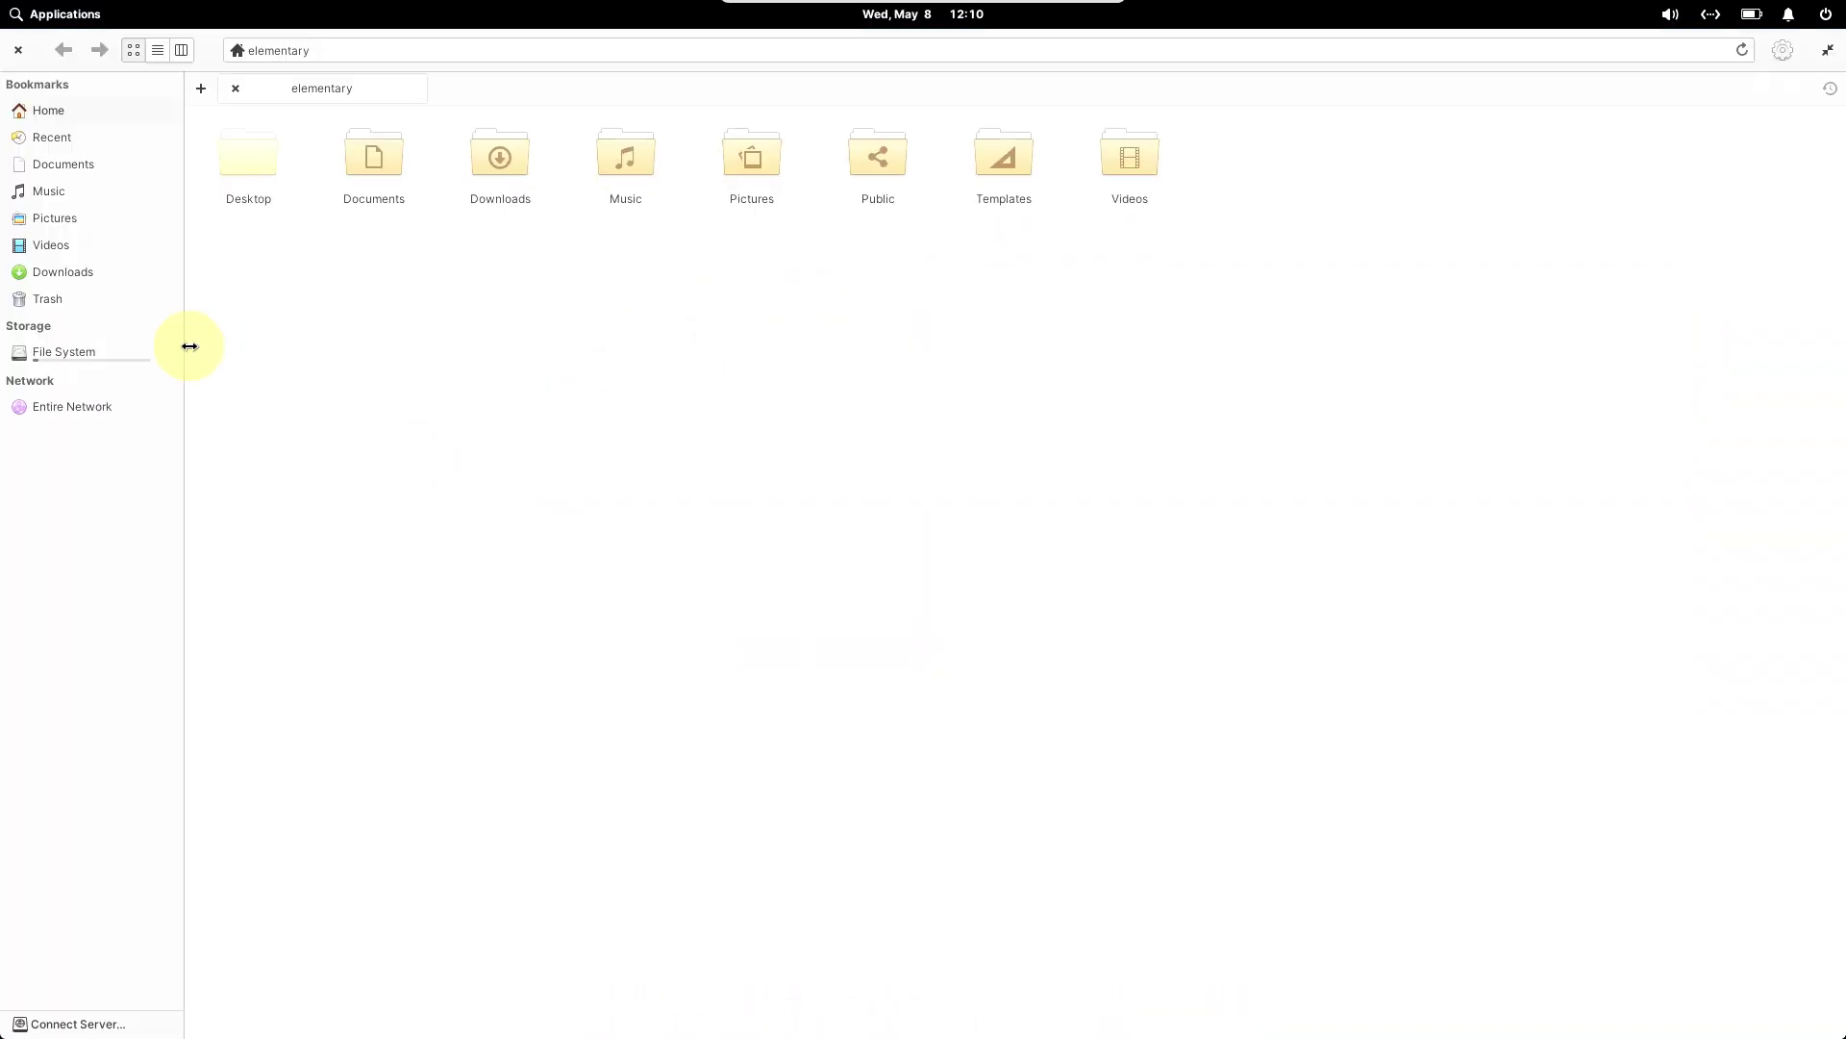
{"action": "left_click", "coordinate": [149, 353]}
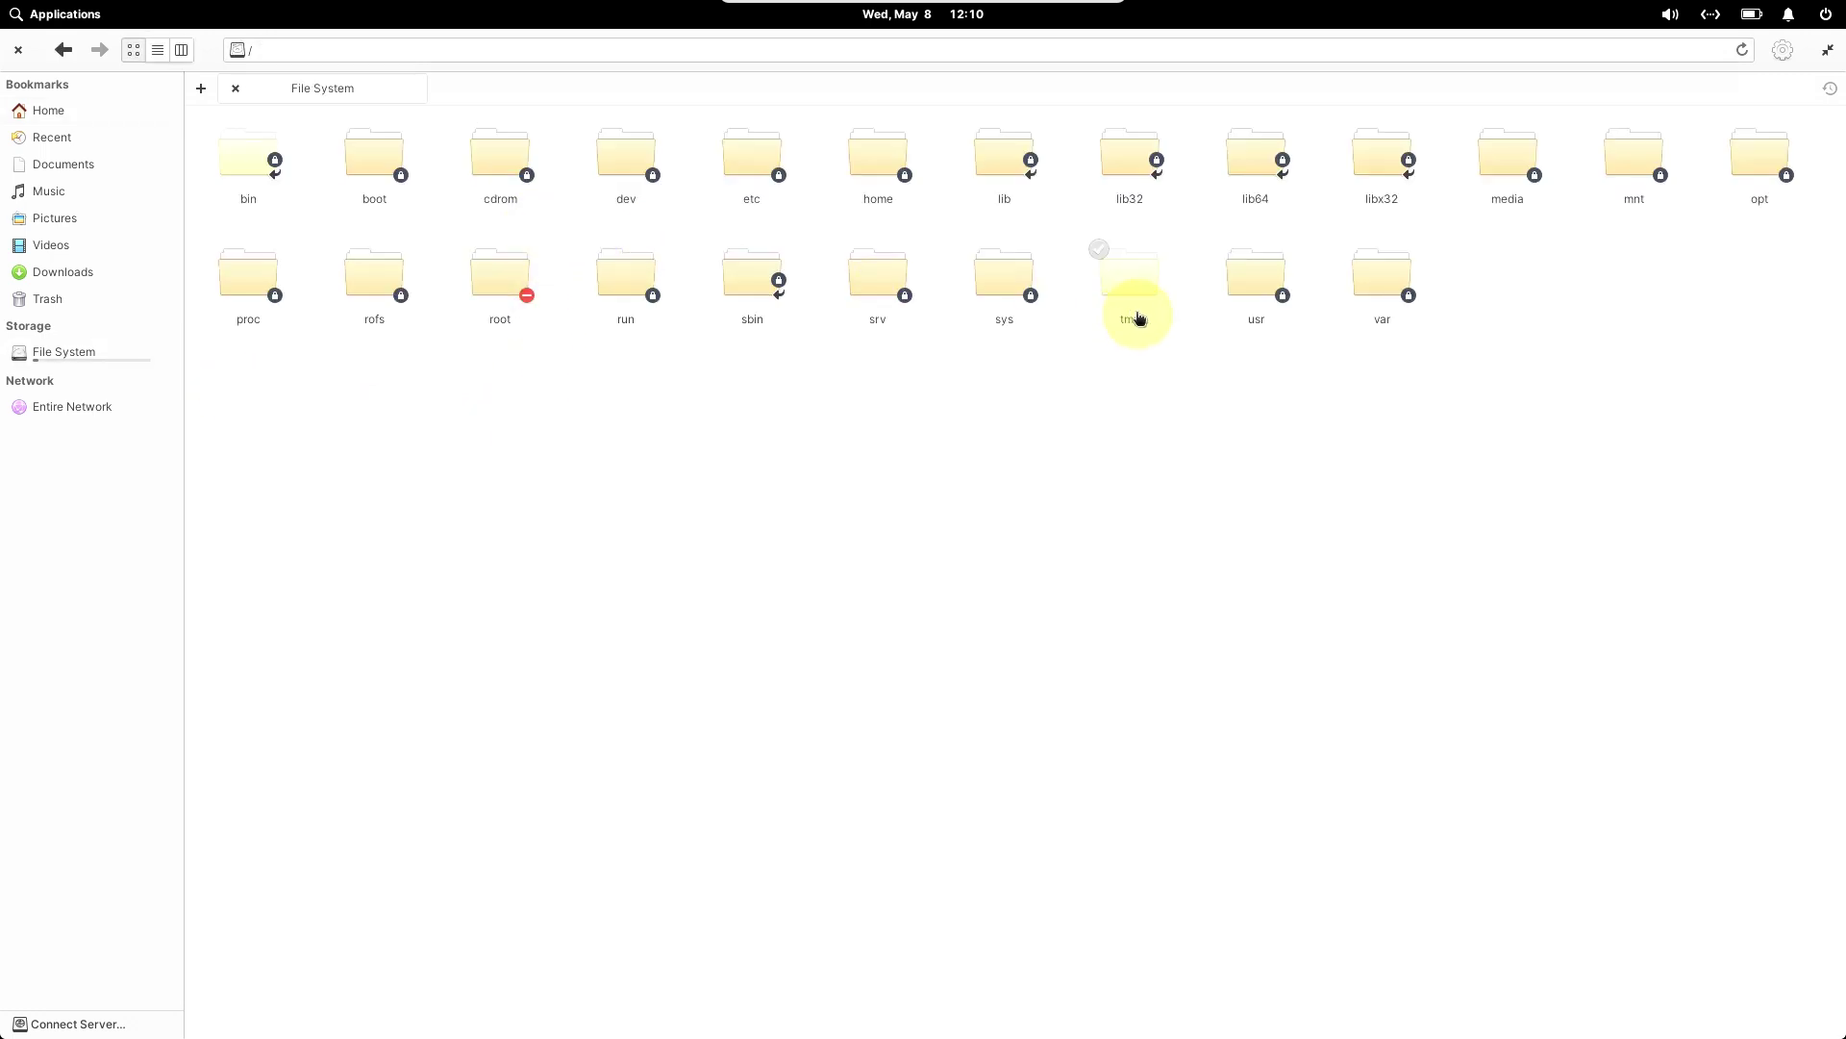
View the contents of the sys and lib folders and return to the file system root
{"action": "left_click", "coordinate": [977, 313]}
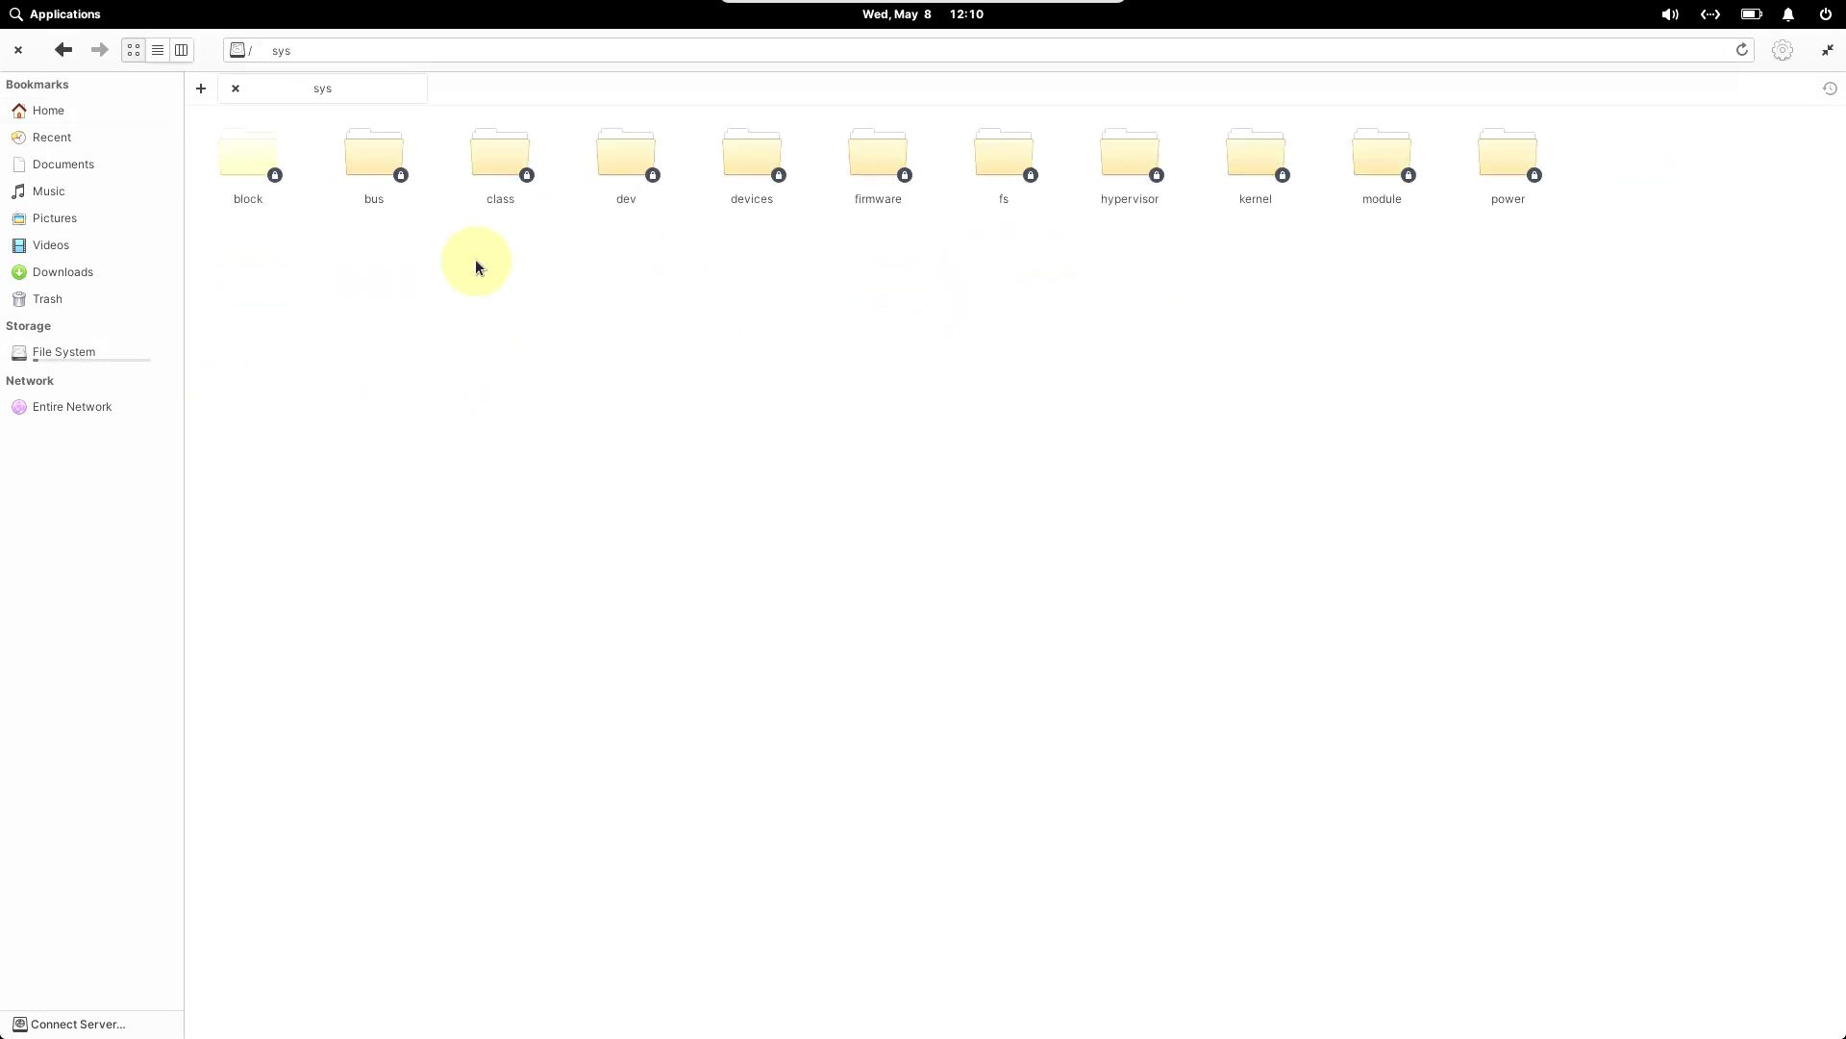
{"action": "left_click", "coordinate": [63, 49]}
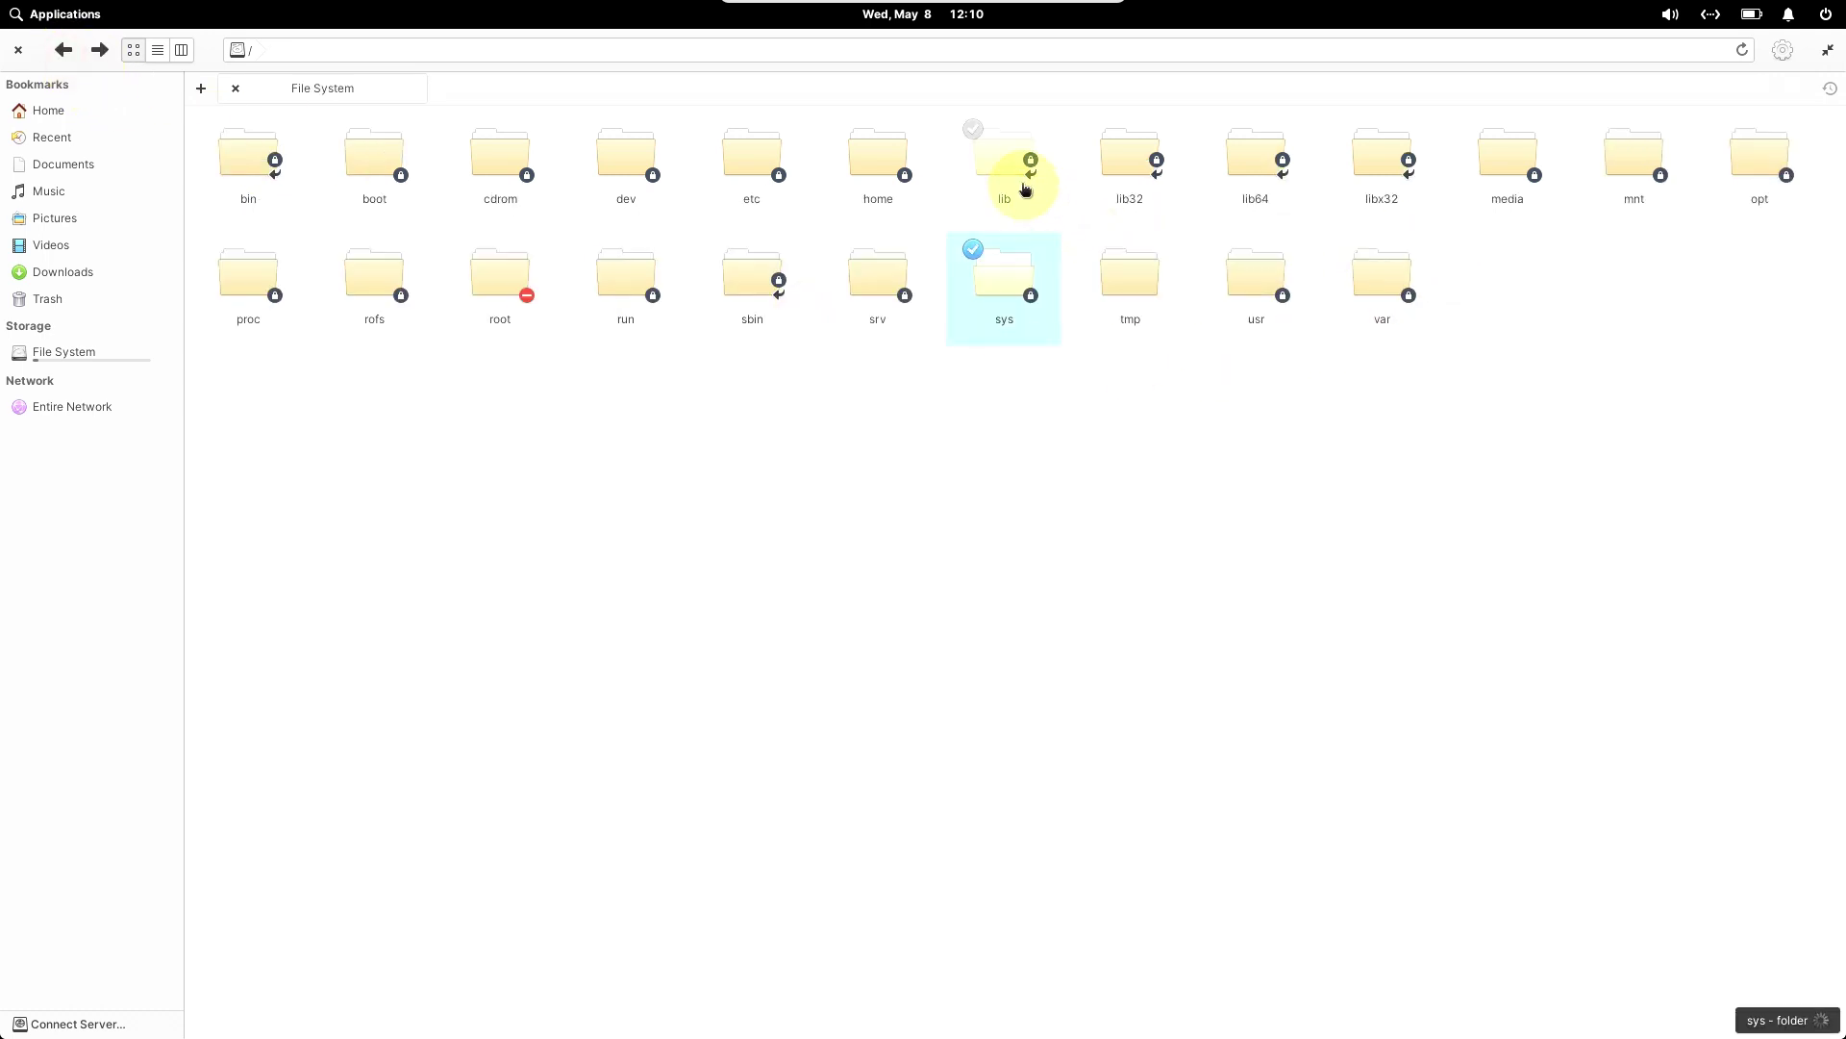
{"action": "left_click", "coordinate": [1019, 178]}
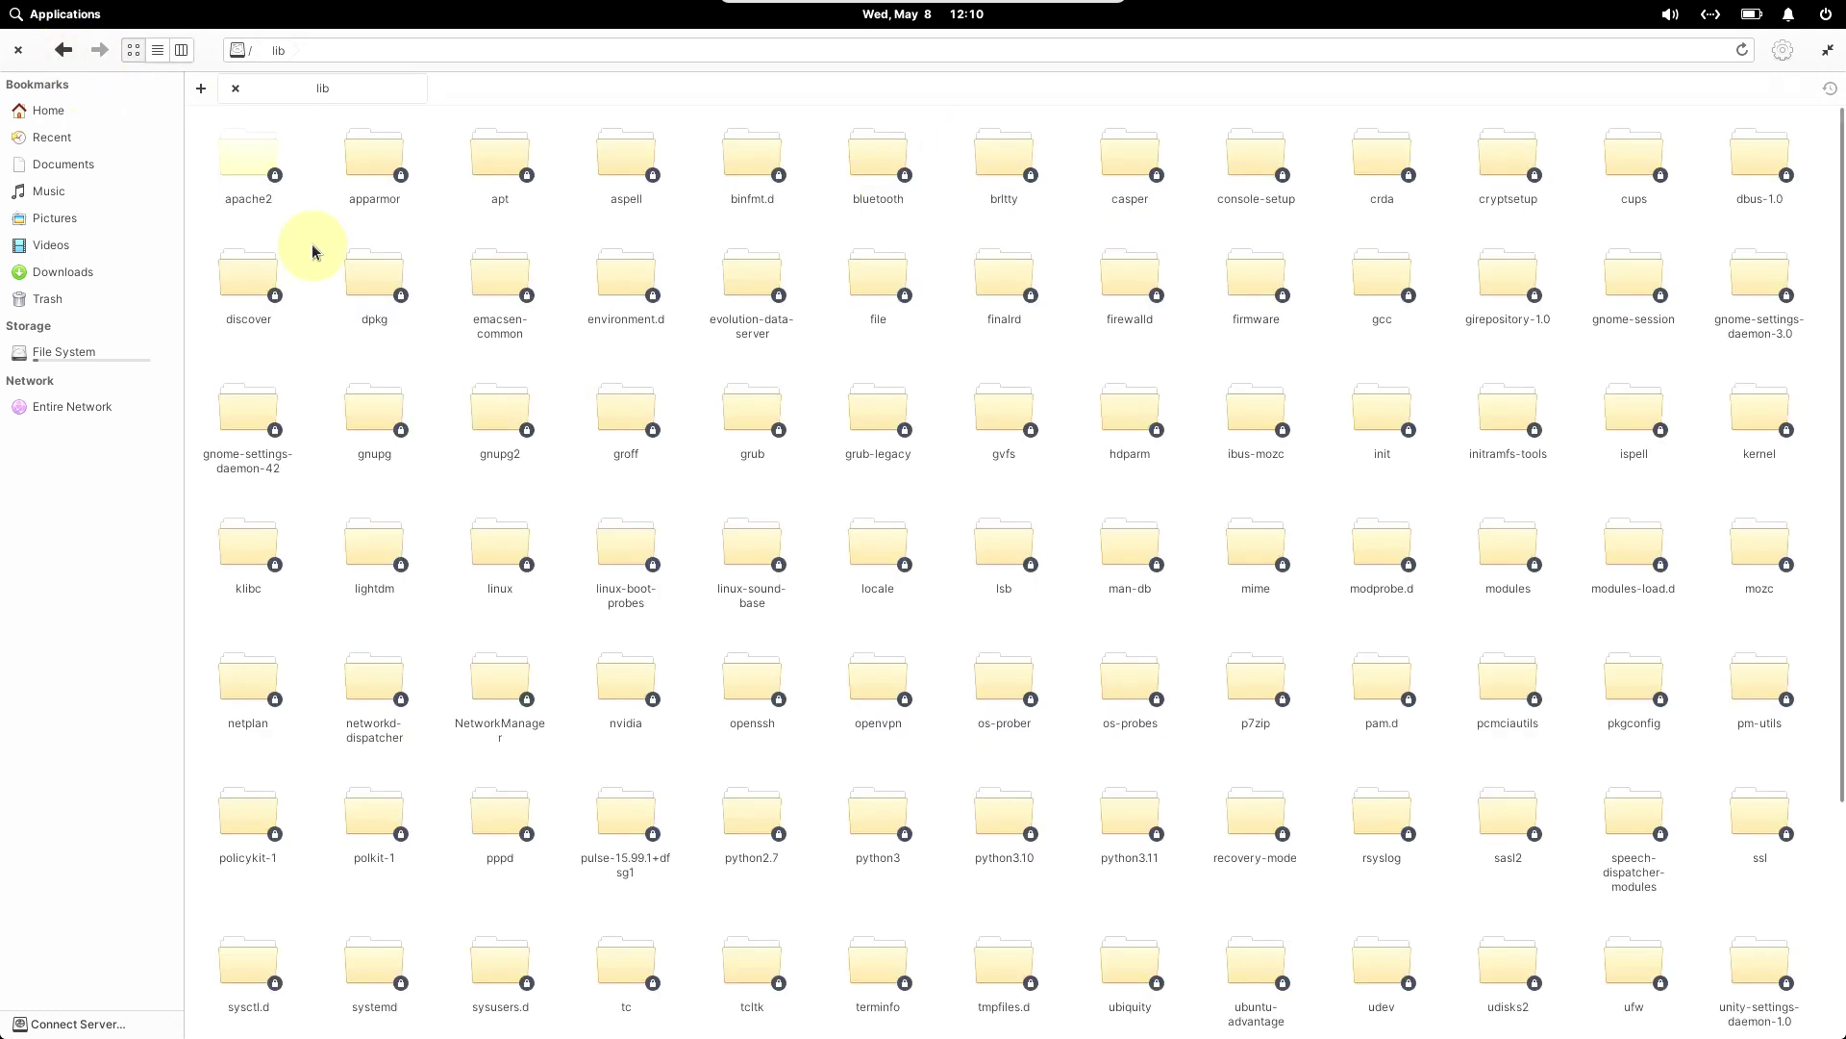
{"action": "left_click", "coordinate": [63, 49]}
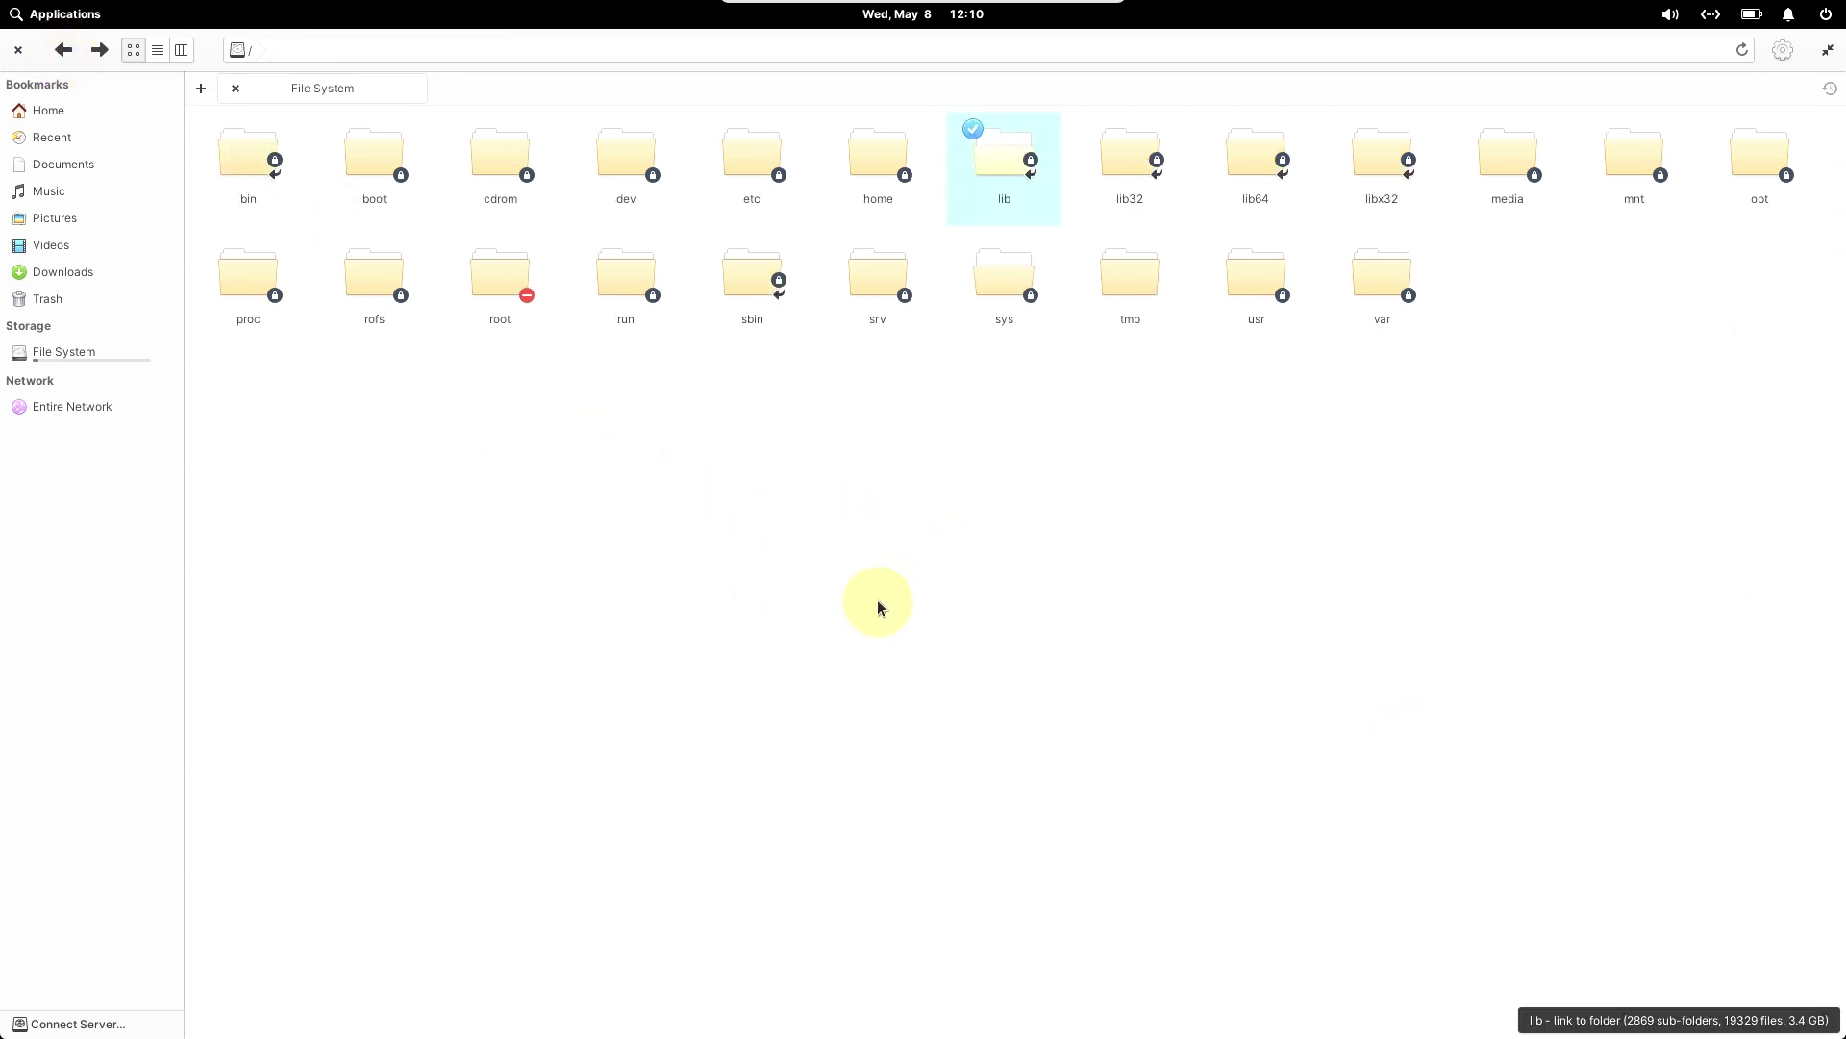
Look into the lib32, lib64 and libx32 folders in the file system root
{"action": "left_click", "coordinate": [1134, 192]}
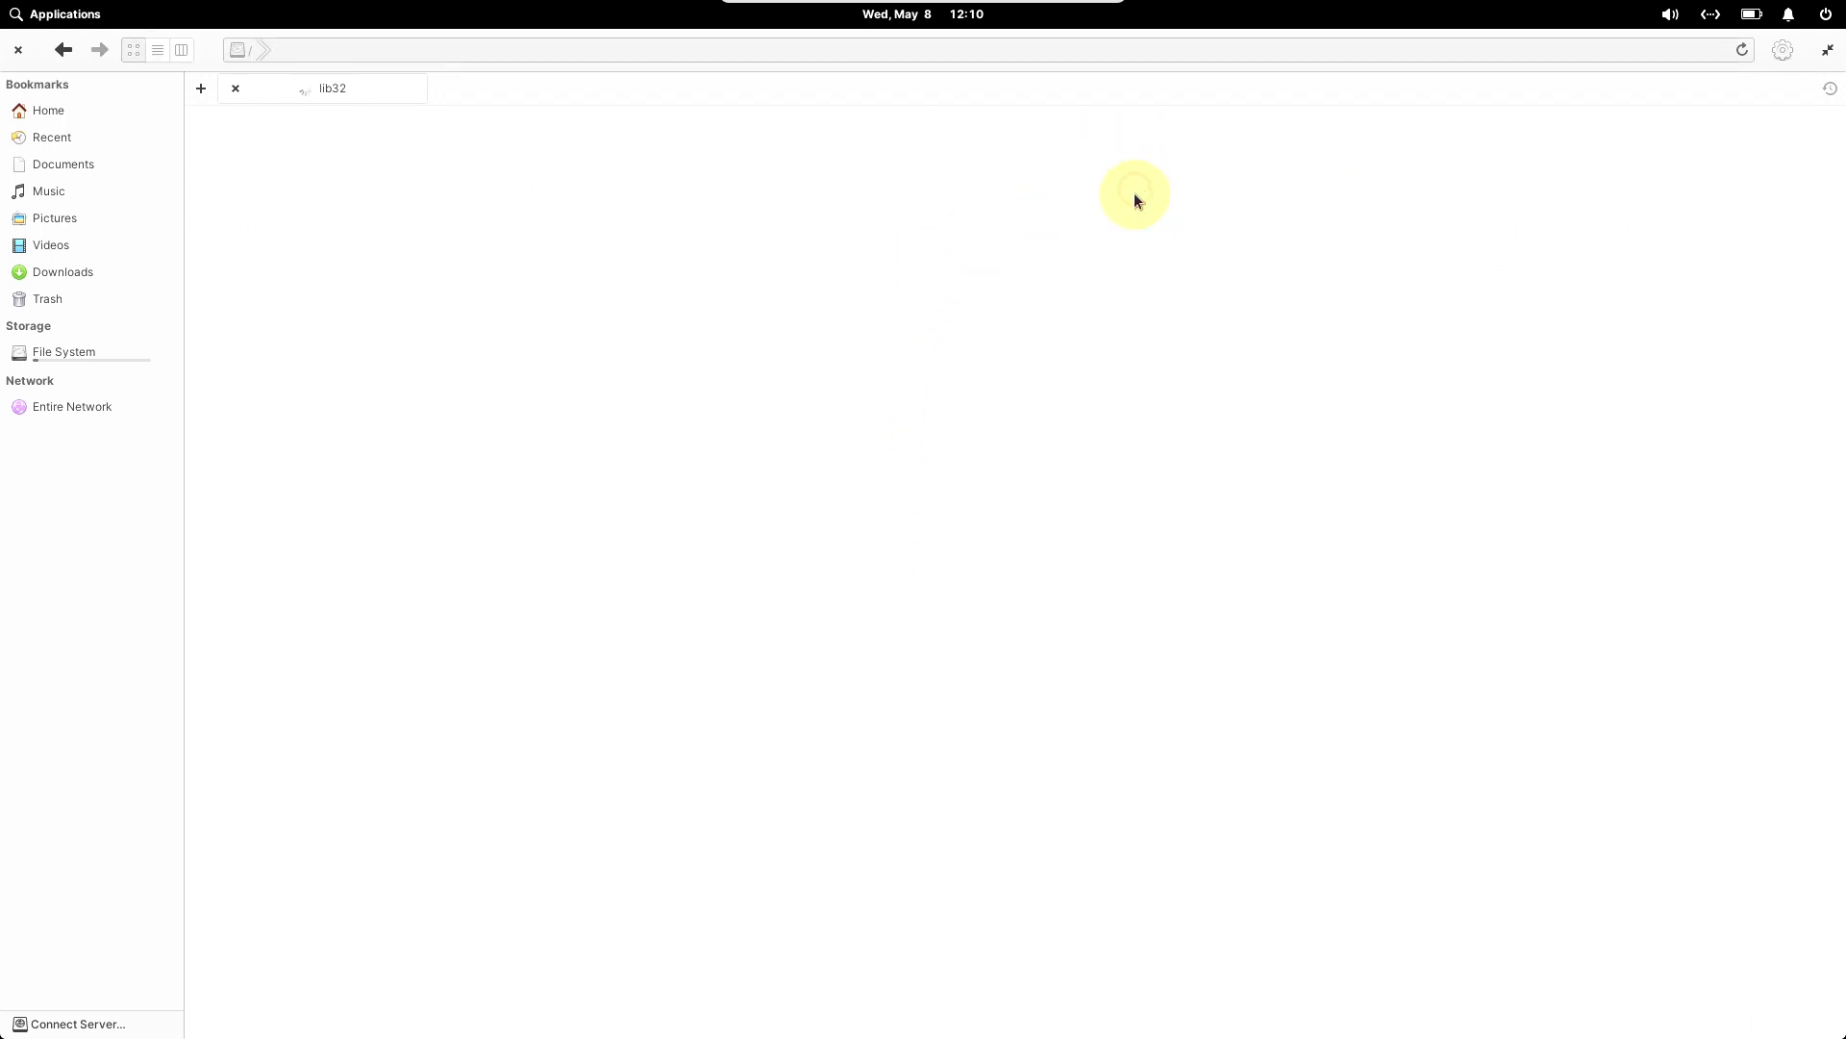
{"action": "left_click", "coordinate": [63, 49]}
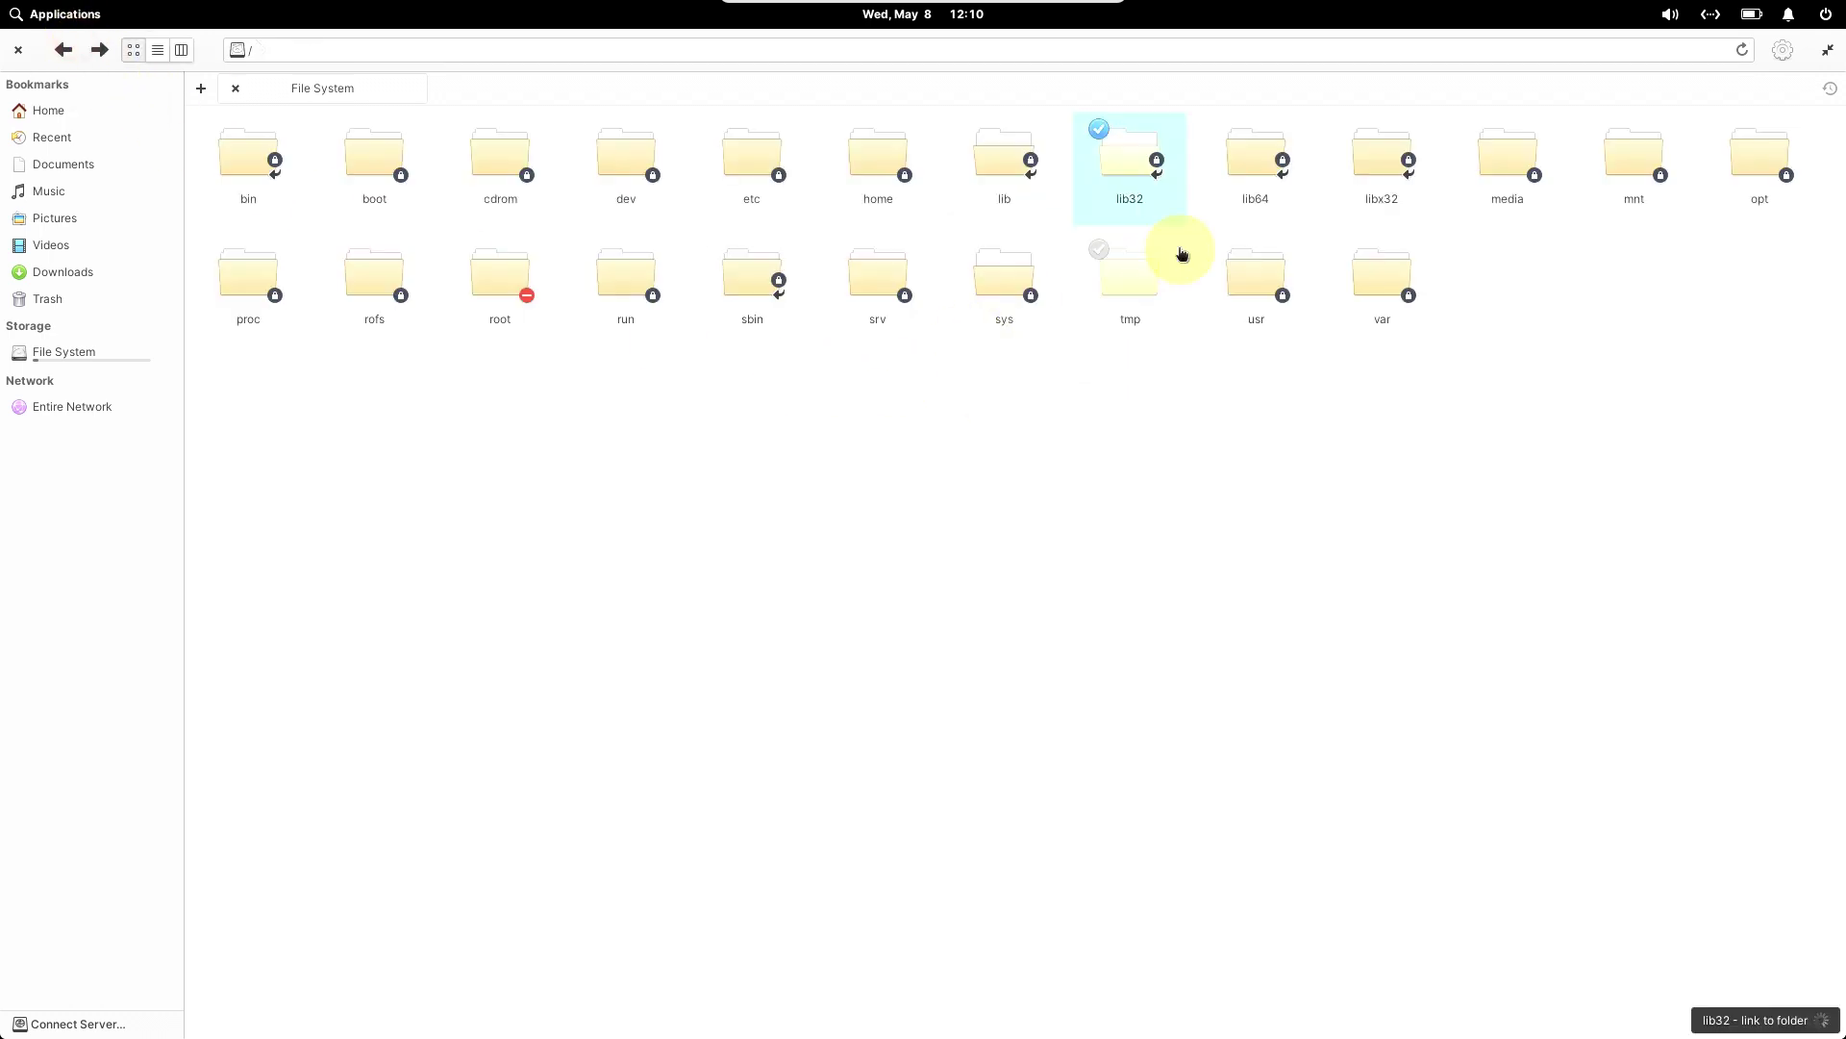
{"action": "left_click", "coordinate": [1253, 188]}
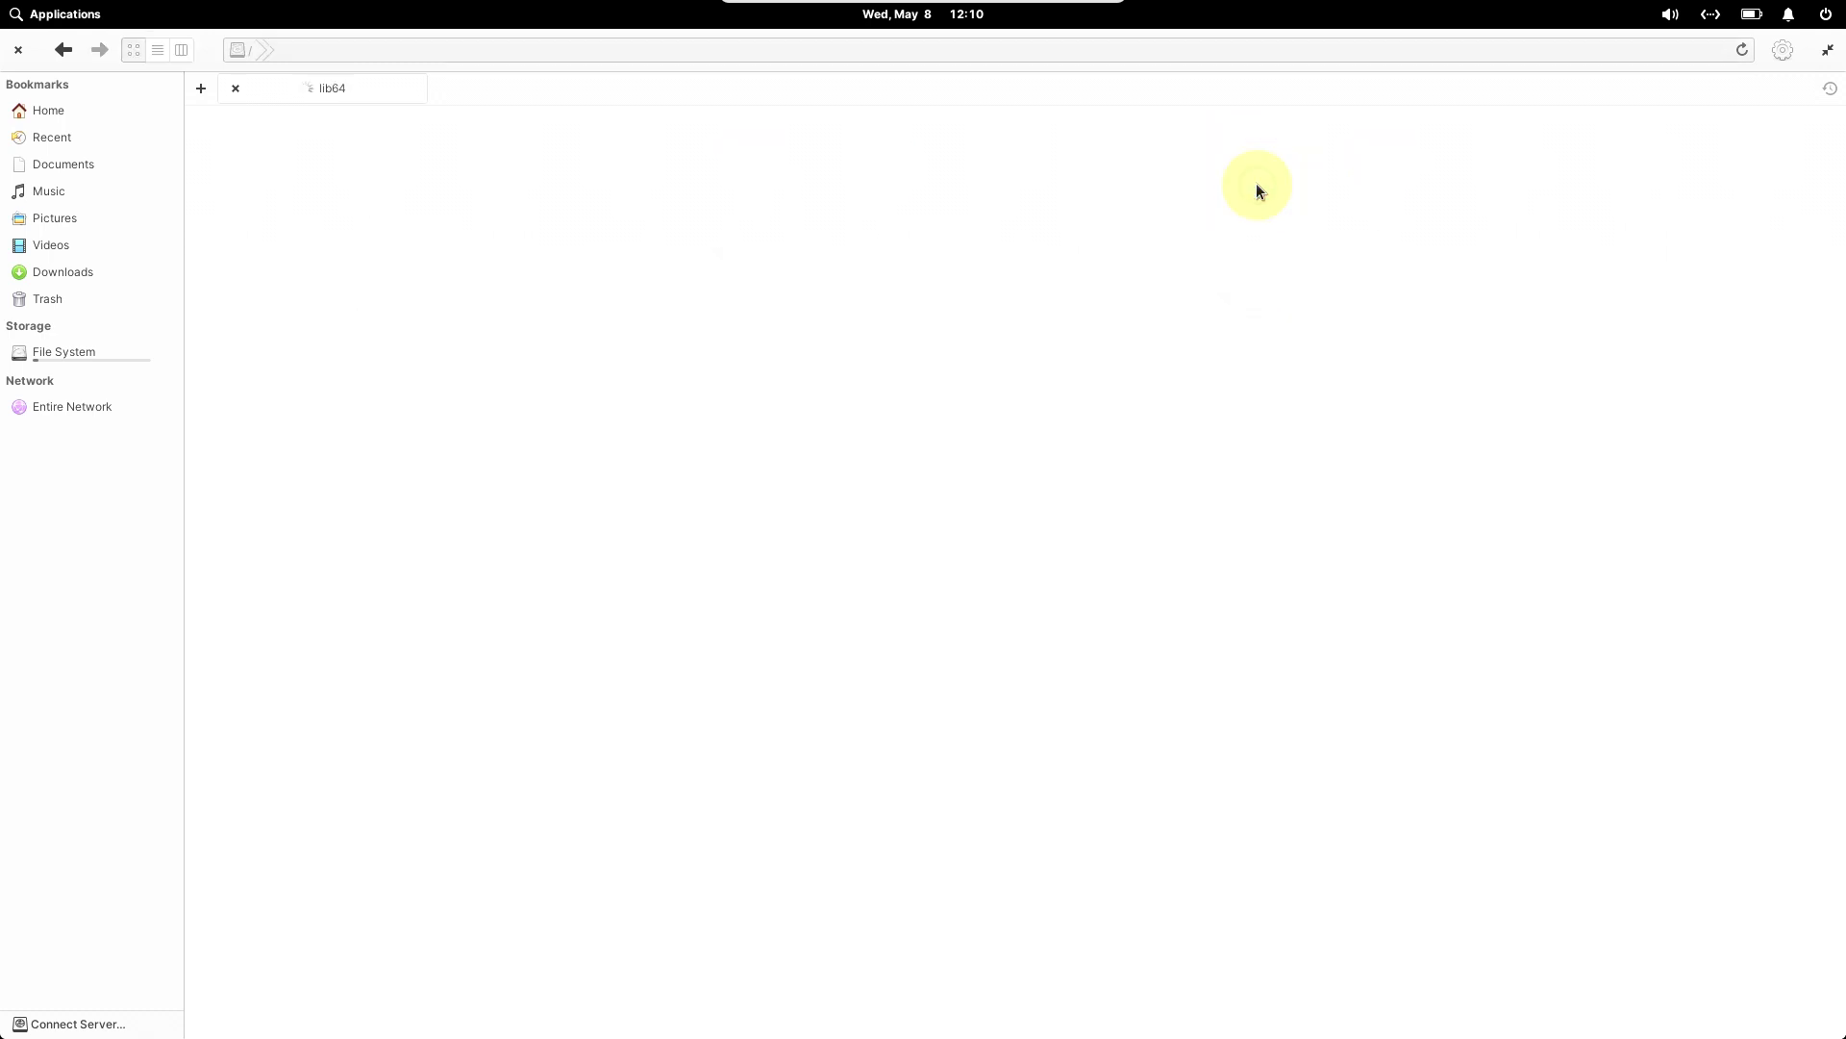
{"action": "left_click", "coordinate": [64, 54]}
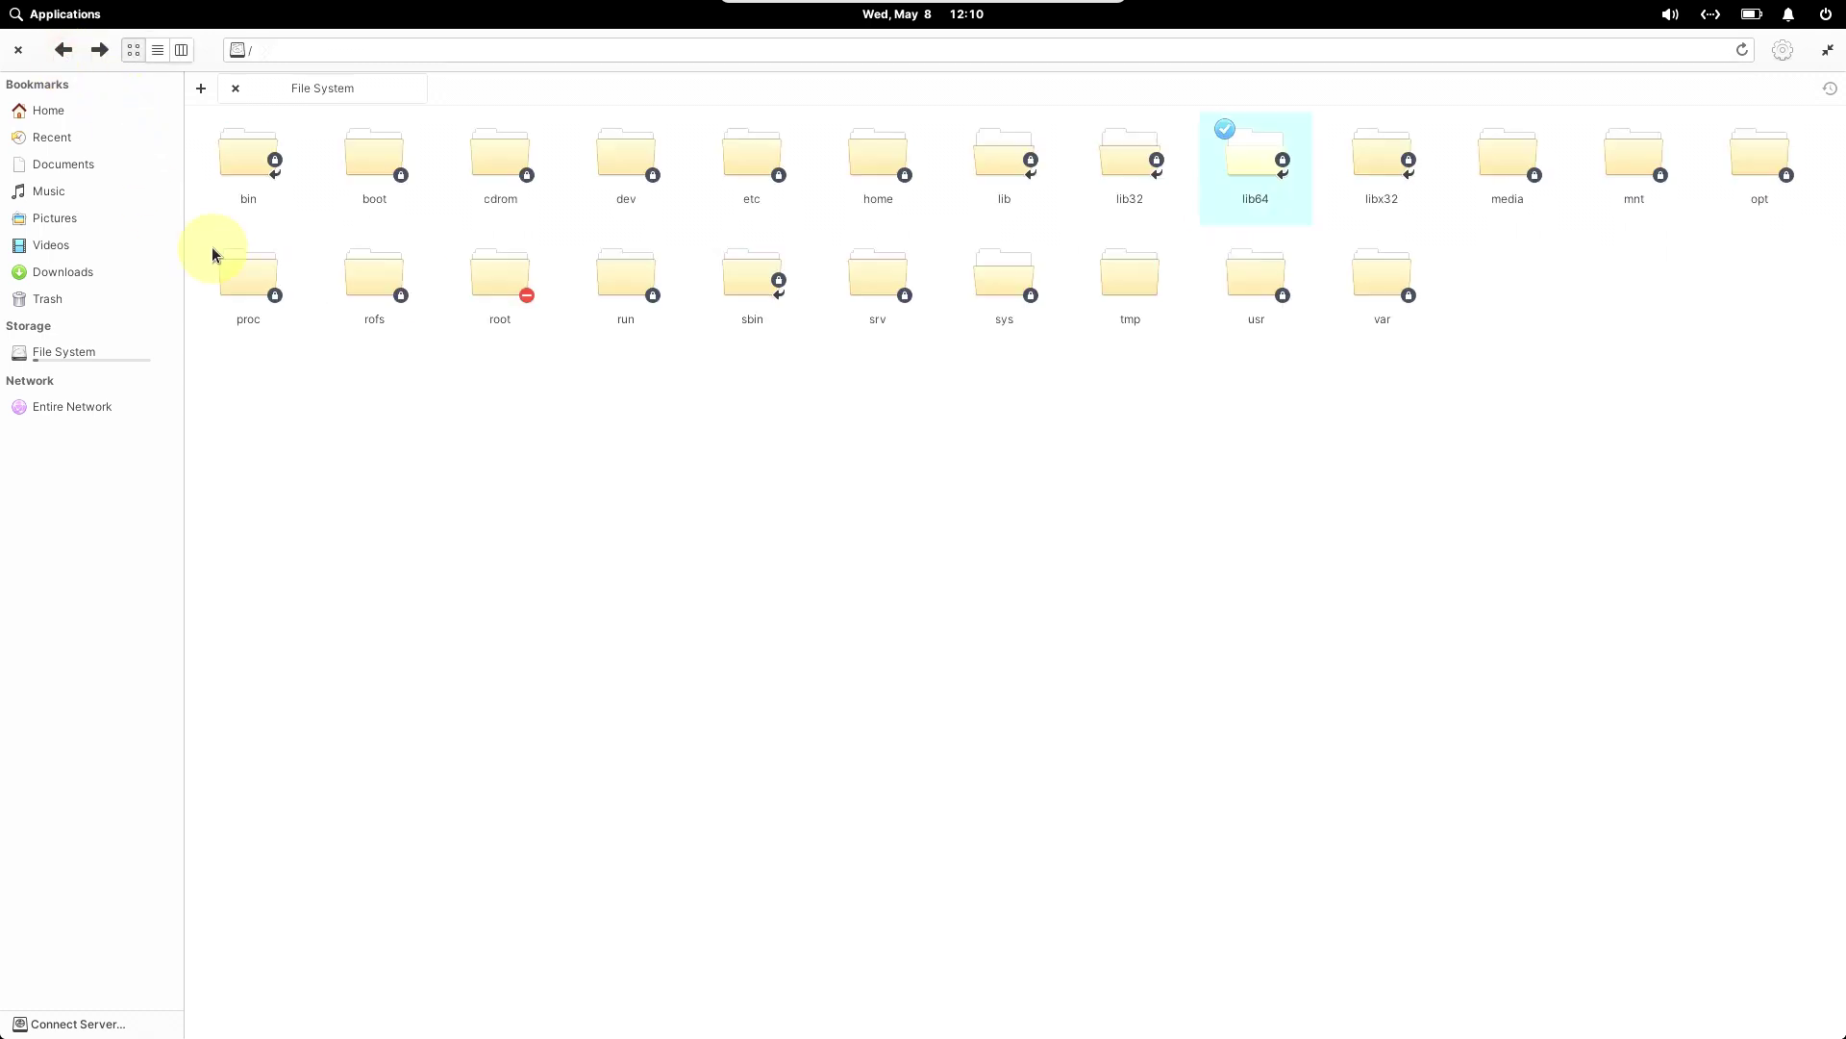
{"action": "left_click", "coordinate": [1372, 207]}
{"action": "double_click", "coordinate": [1380, 195]}
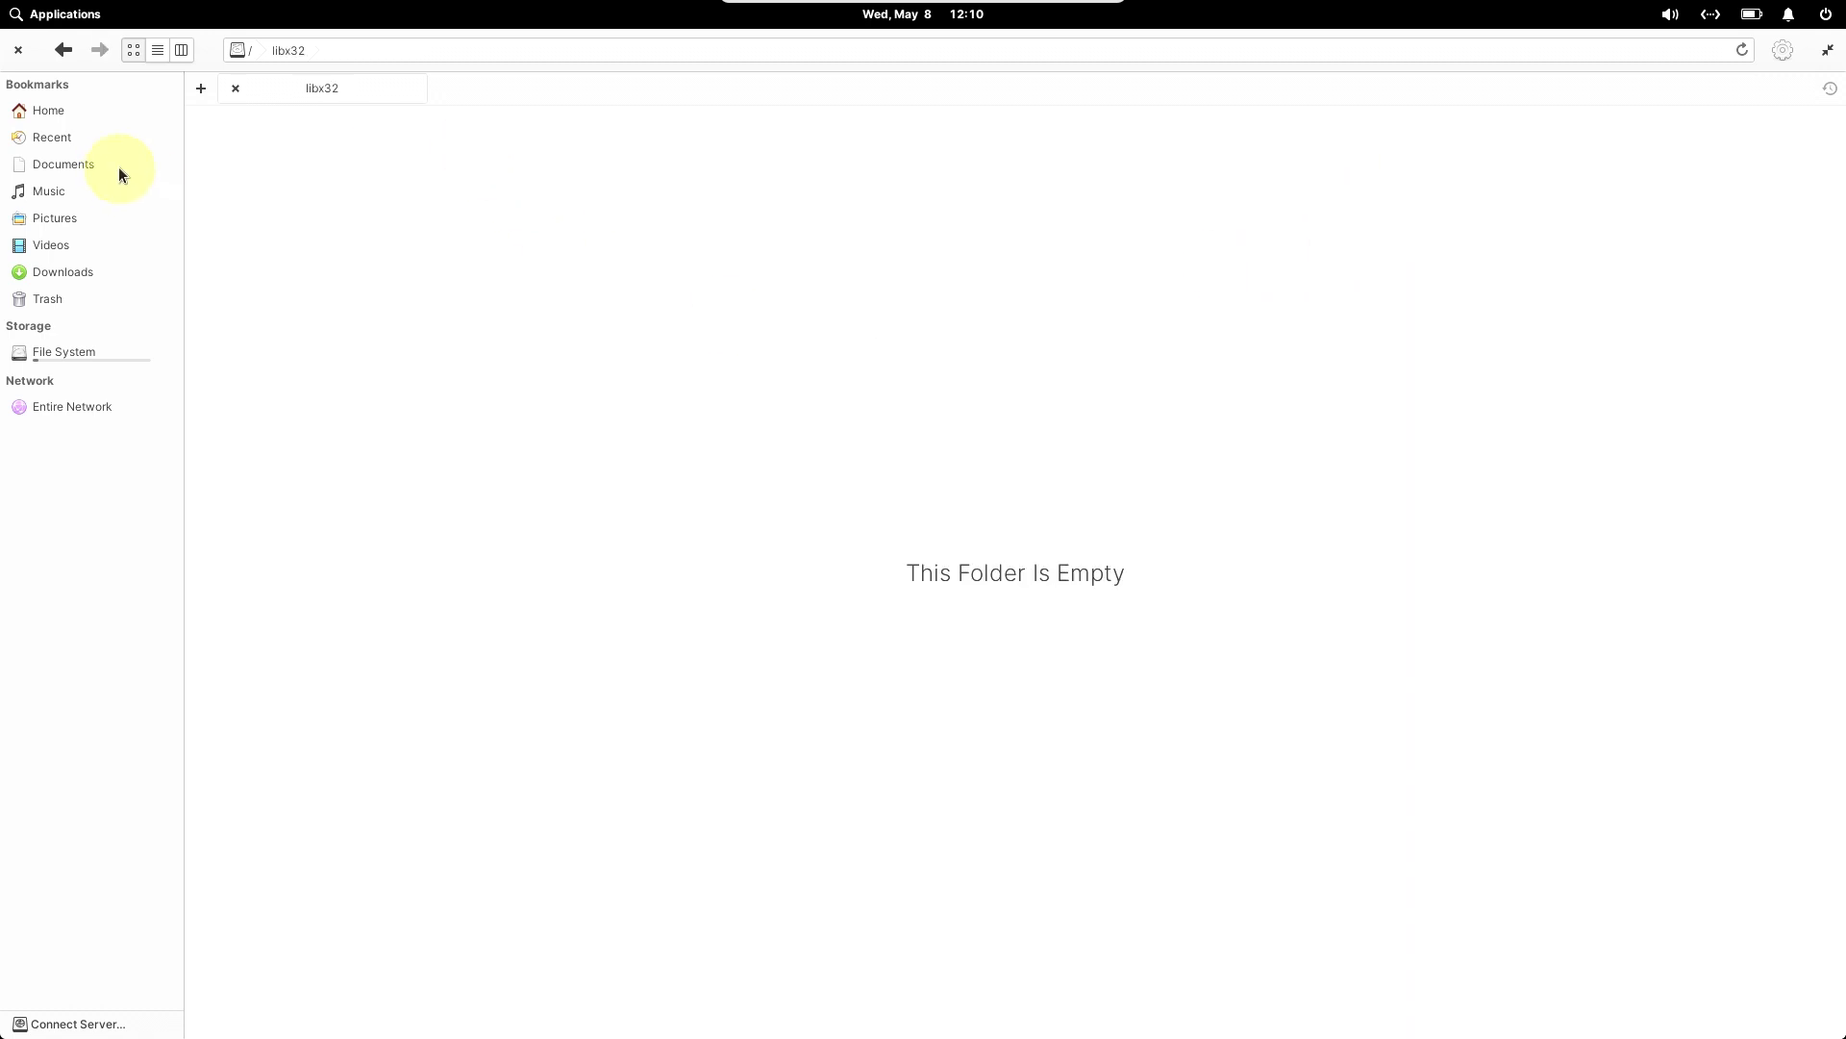
View the display options of Files and close its window
{"action": "left_click", "coordinate": [1793, 53]}
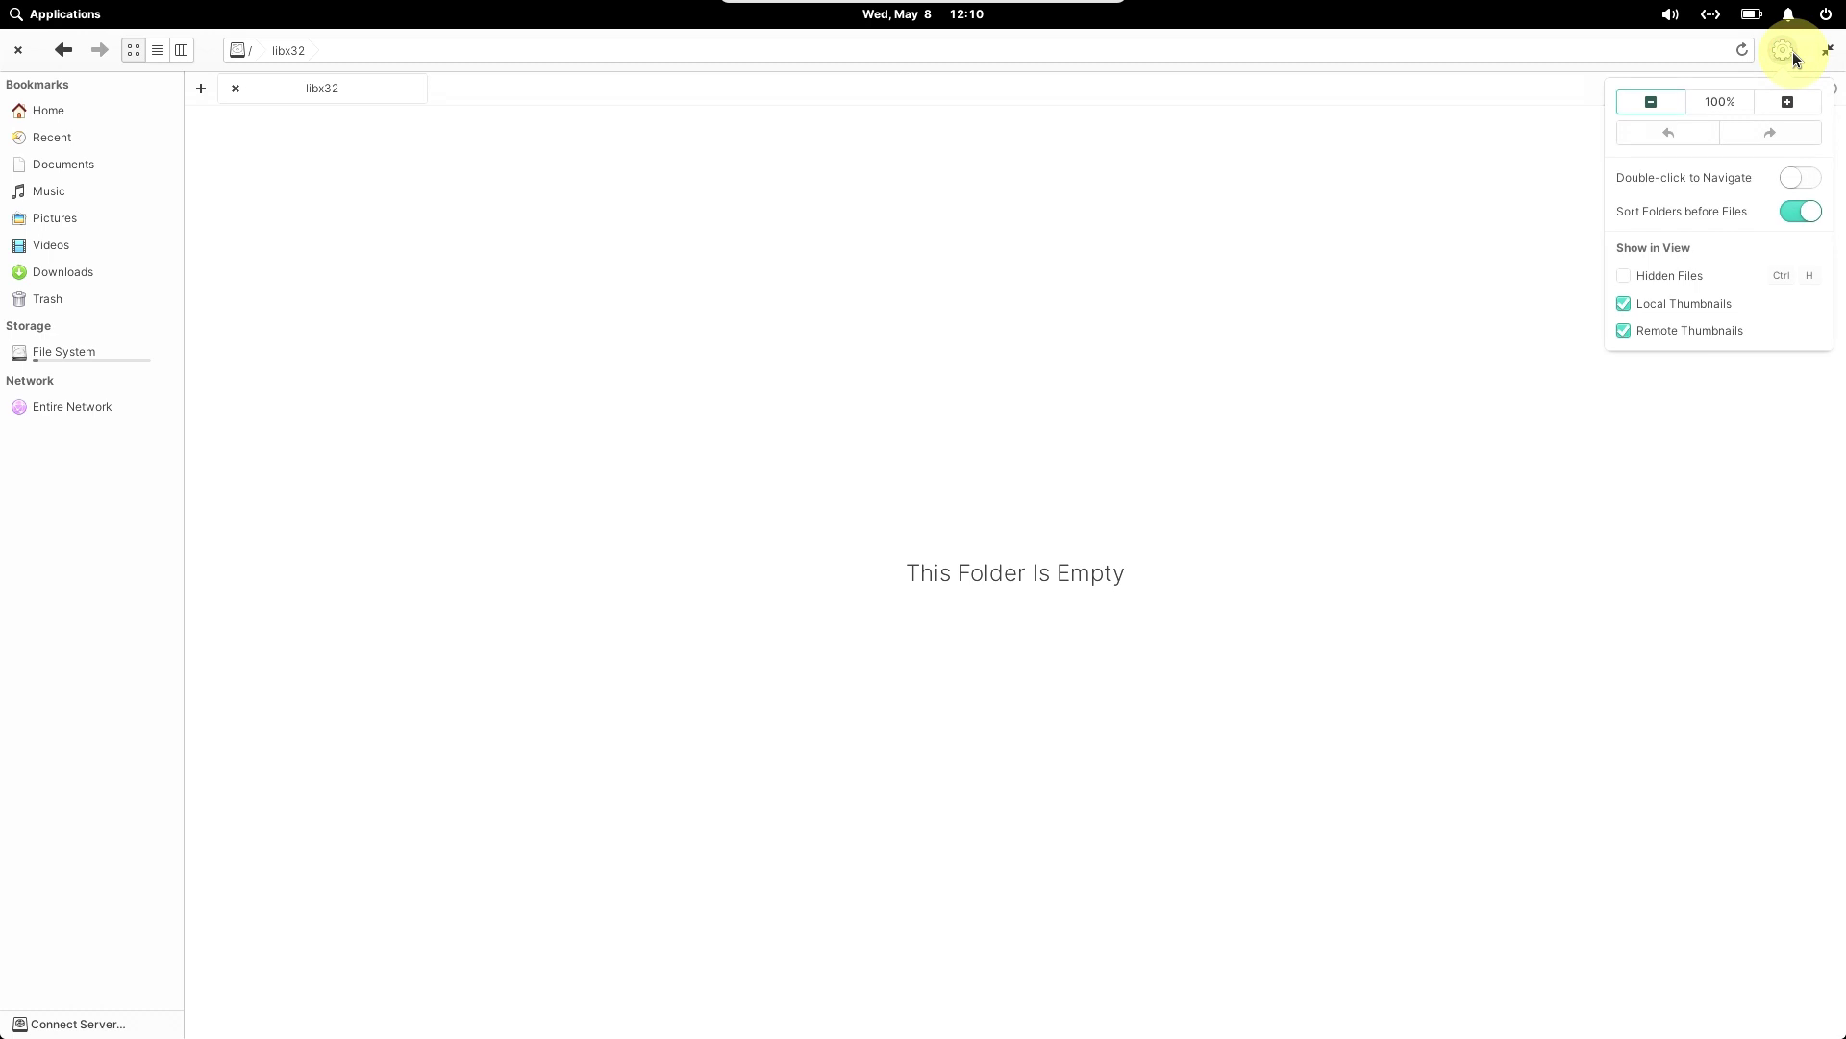
{"action": "left_click", "coordinate": [1430, 449]}
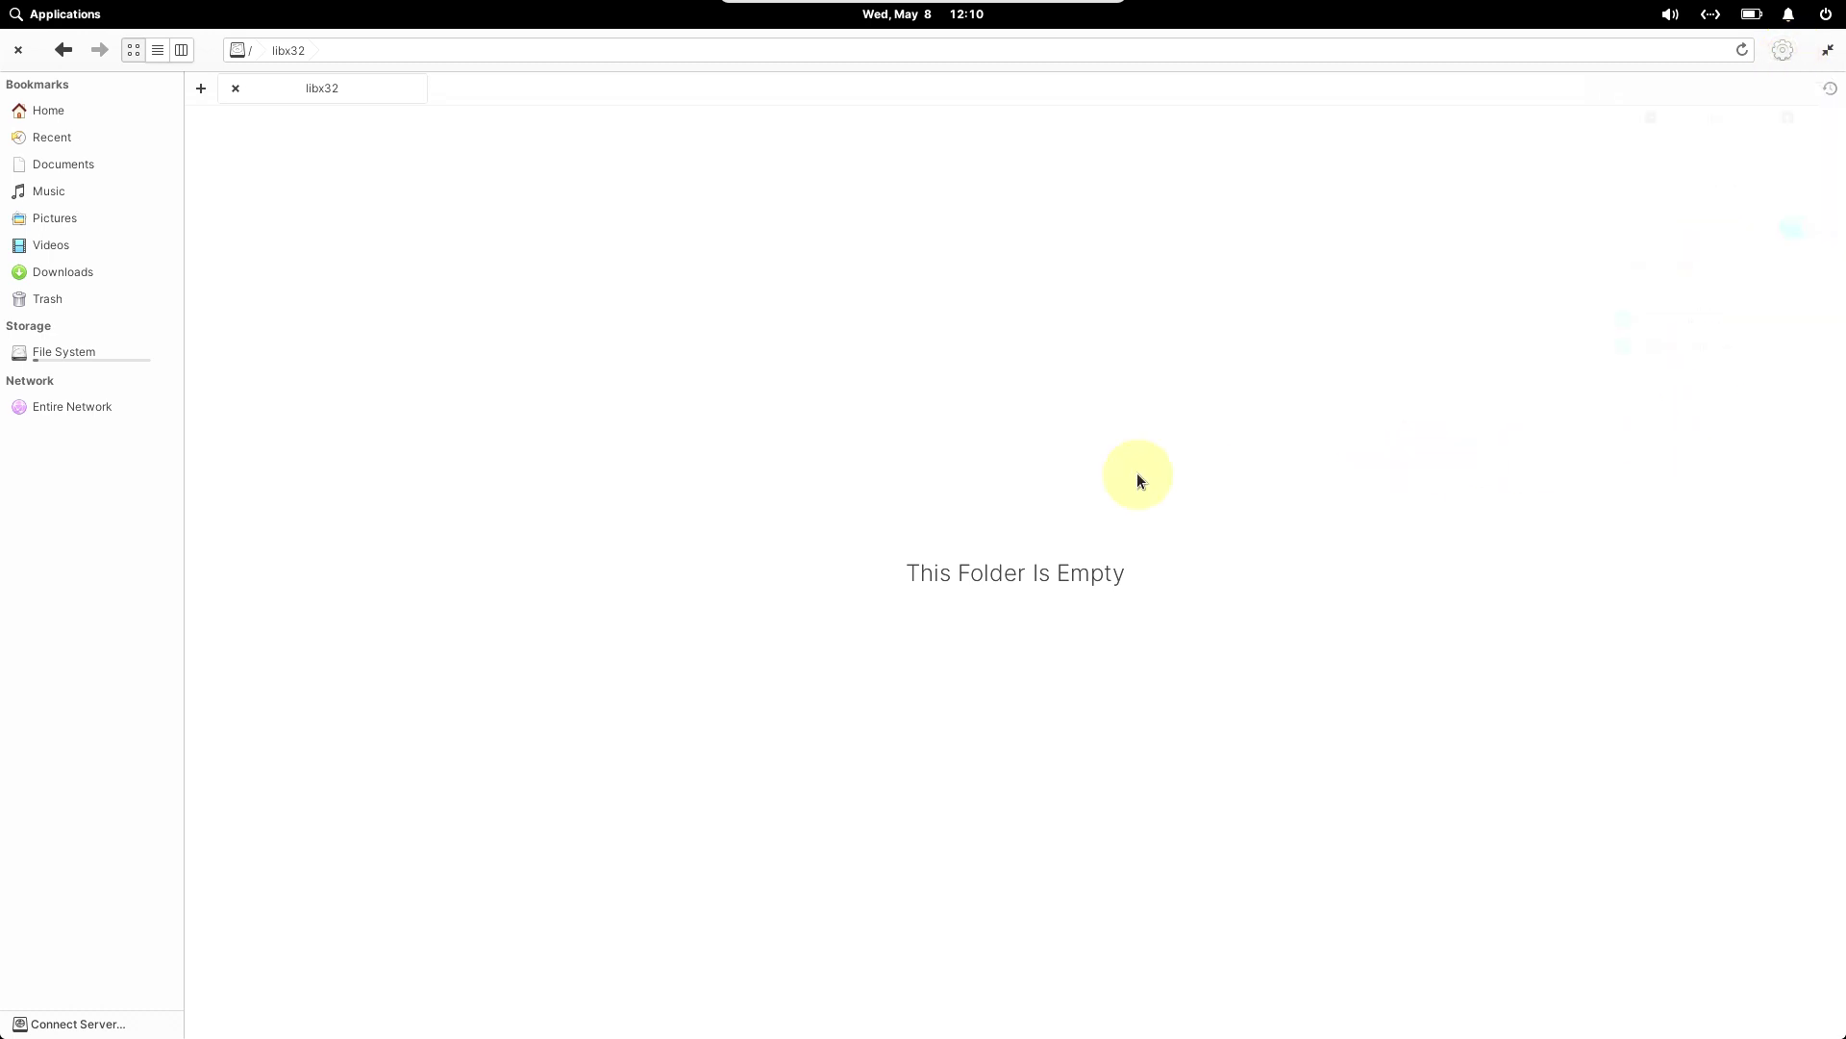
{"action": "left_click", "coordinate": [16, 50]}
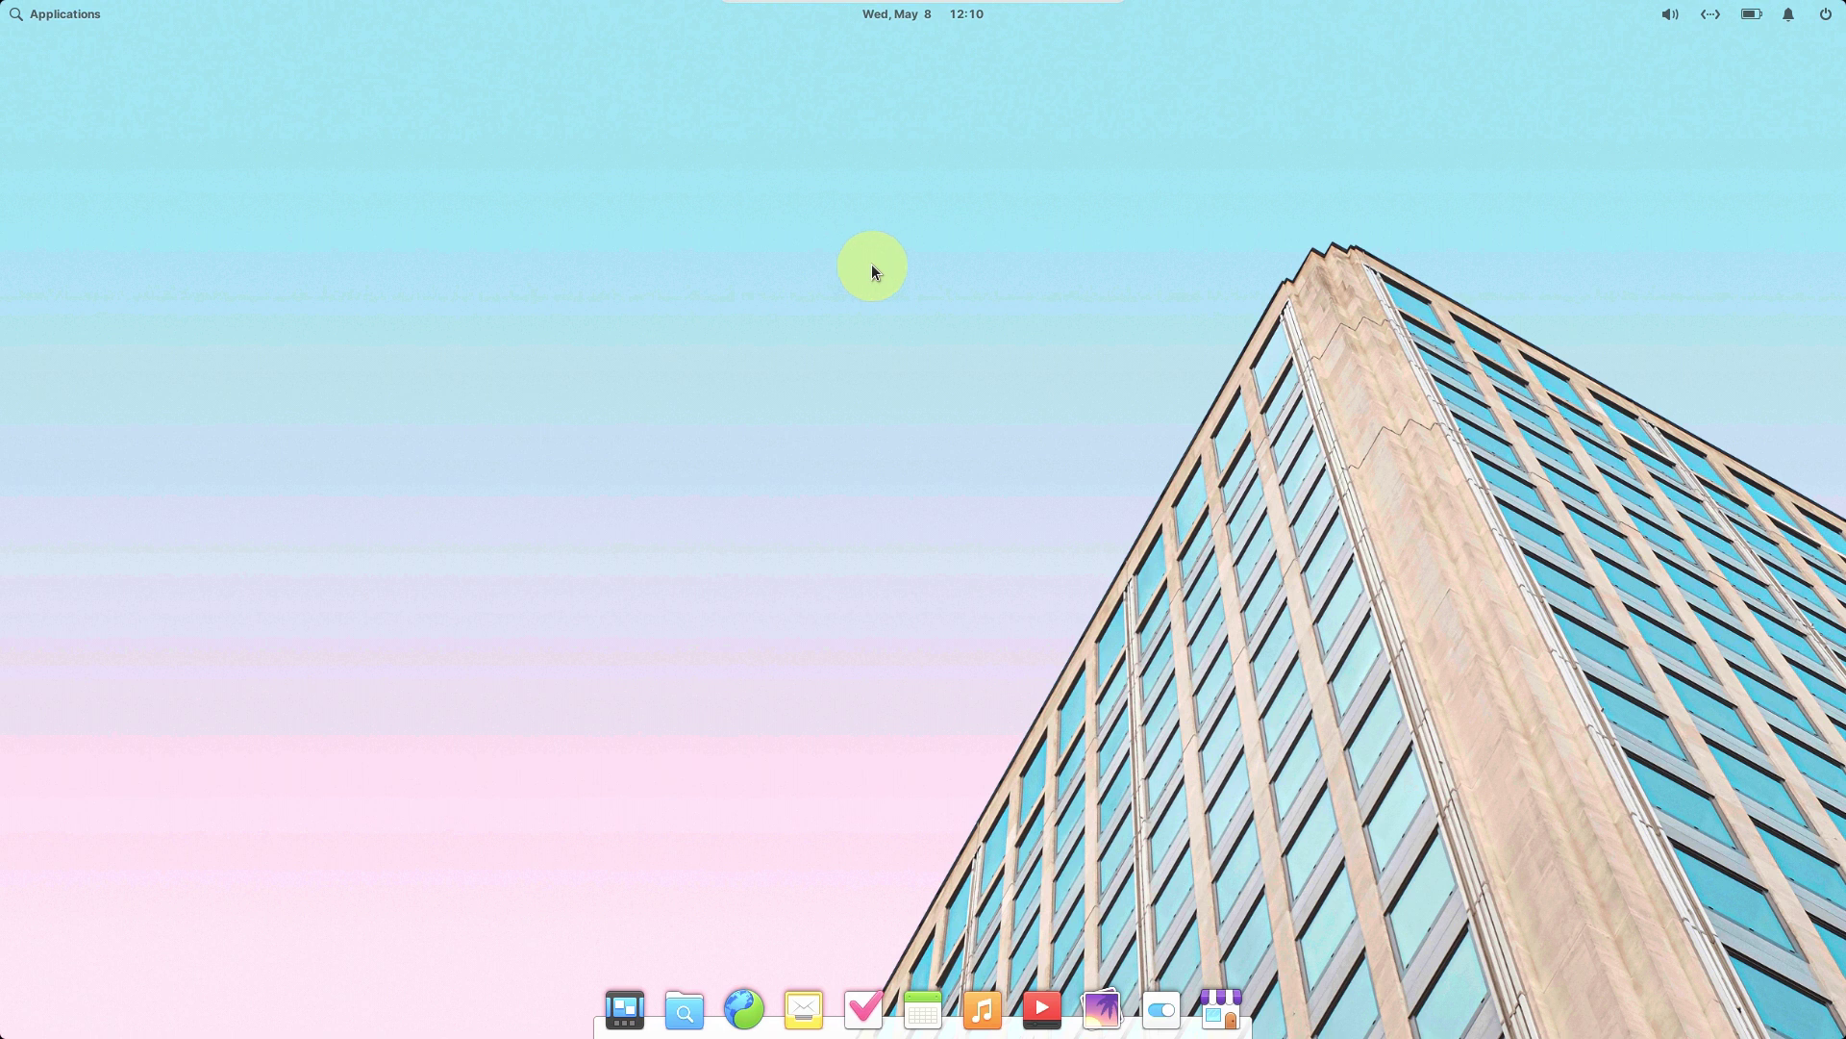
Check the session and battery indicators, view the Power settings and close the settings window
{"action": "left_click", "coordinate": [1833, 20]}
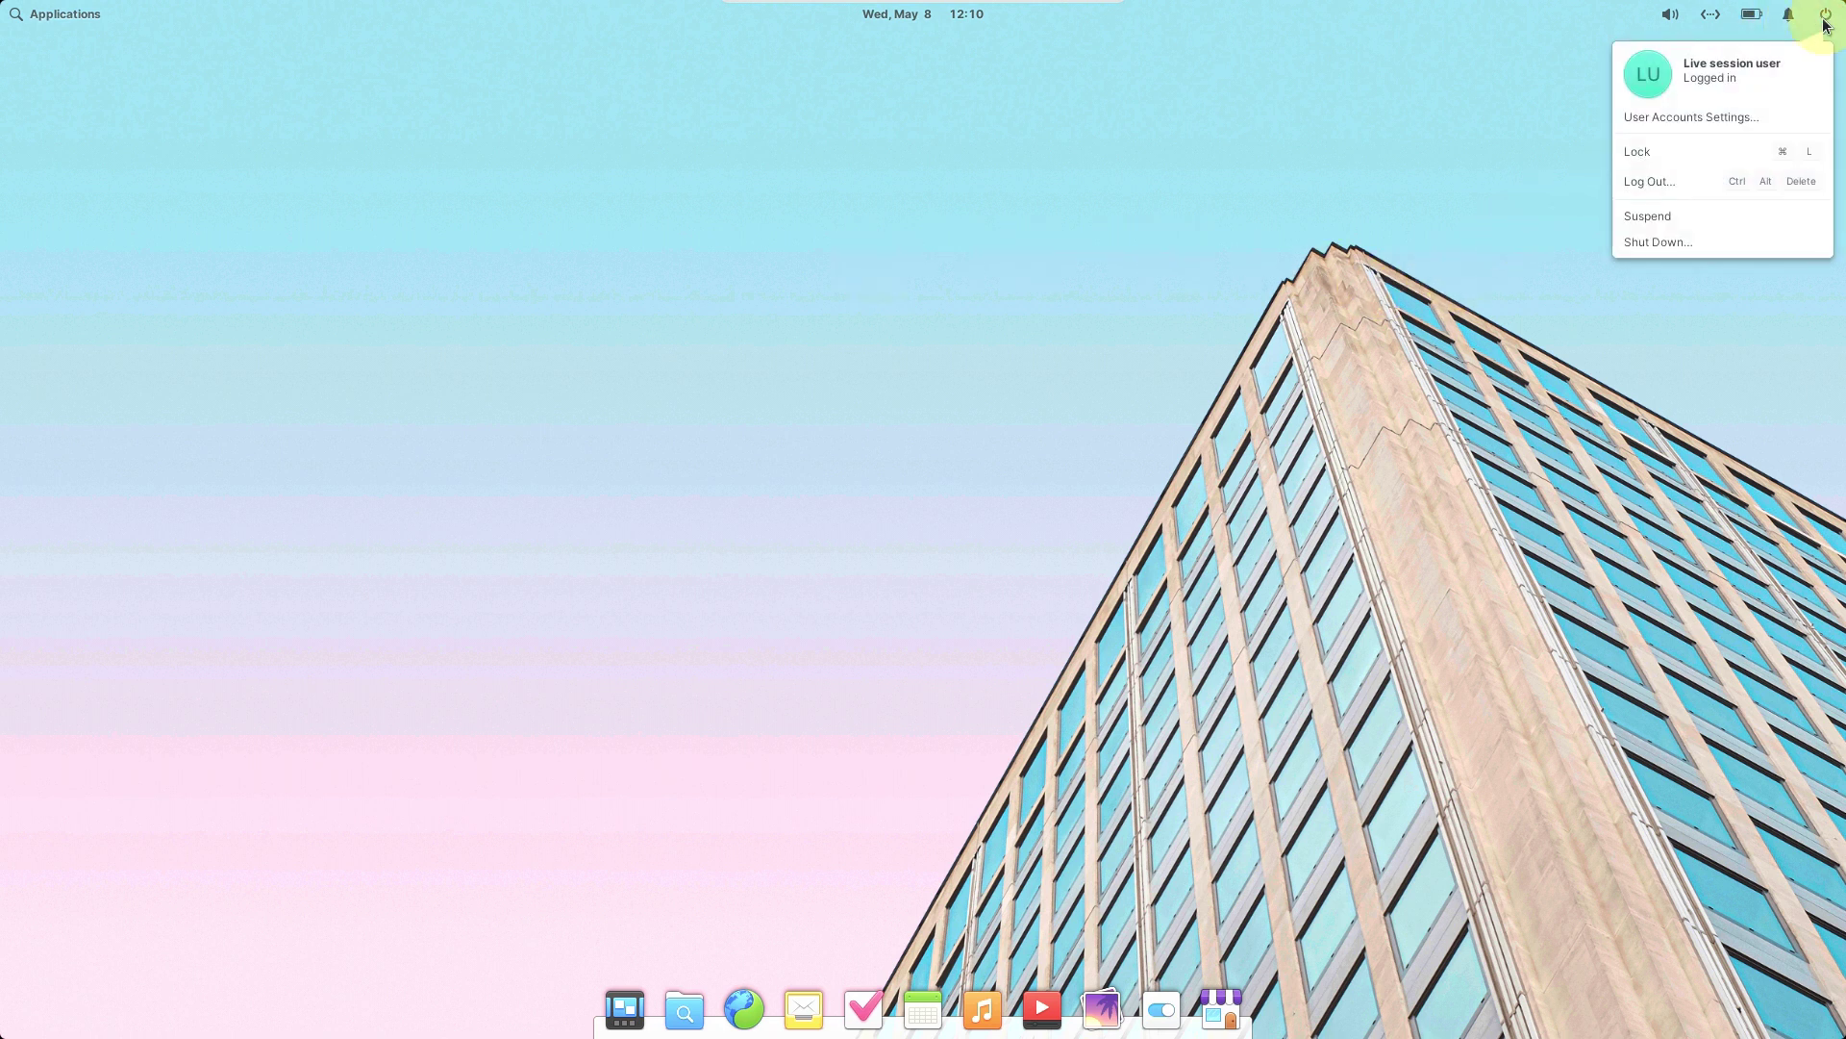
{"action": "mouse_move", "coordinate": [1791, 25]}
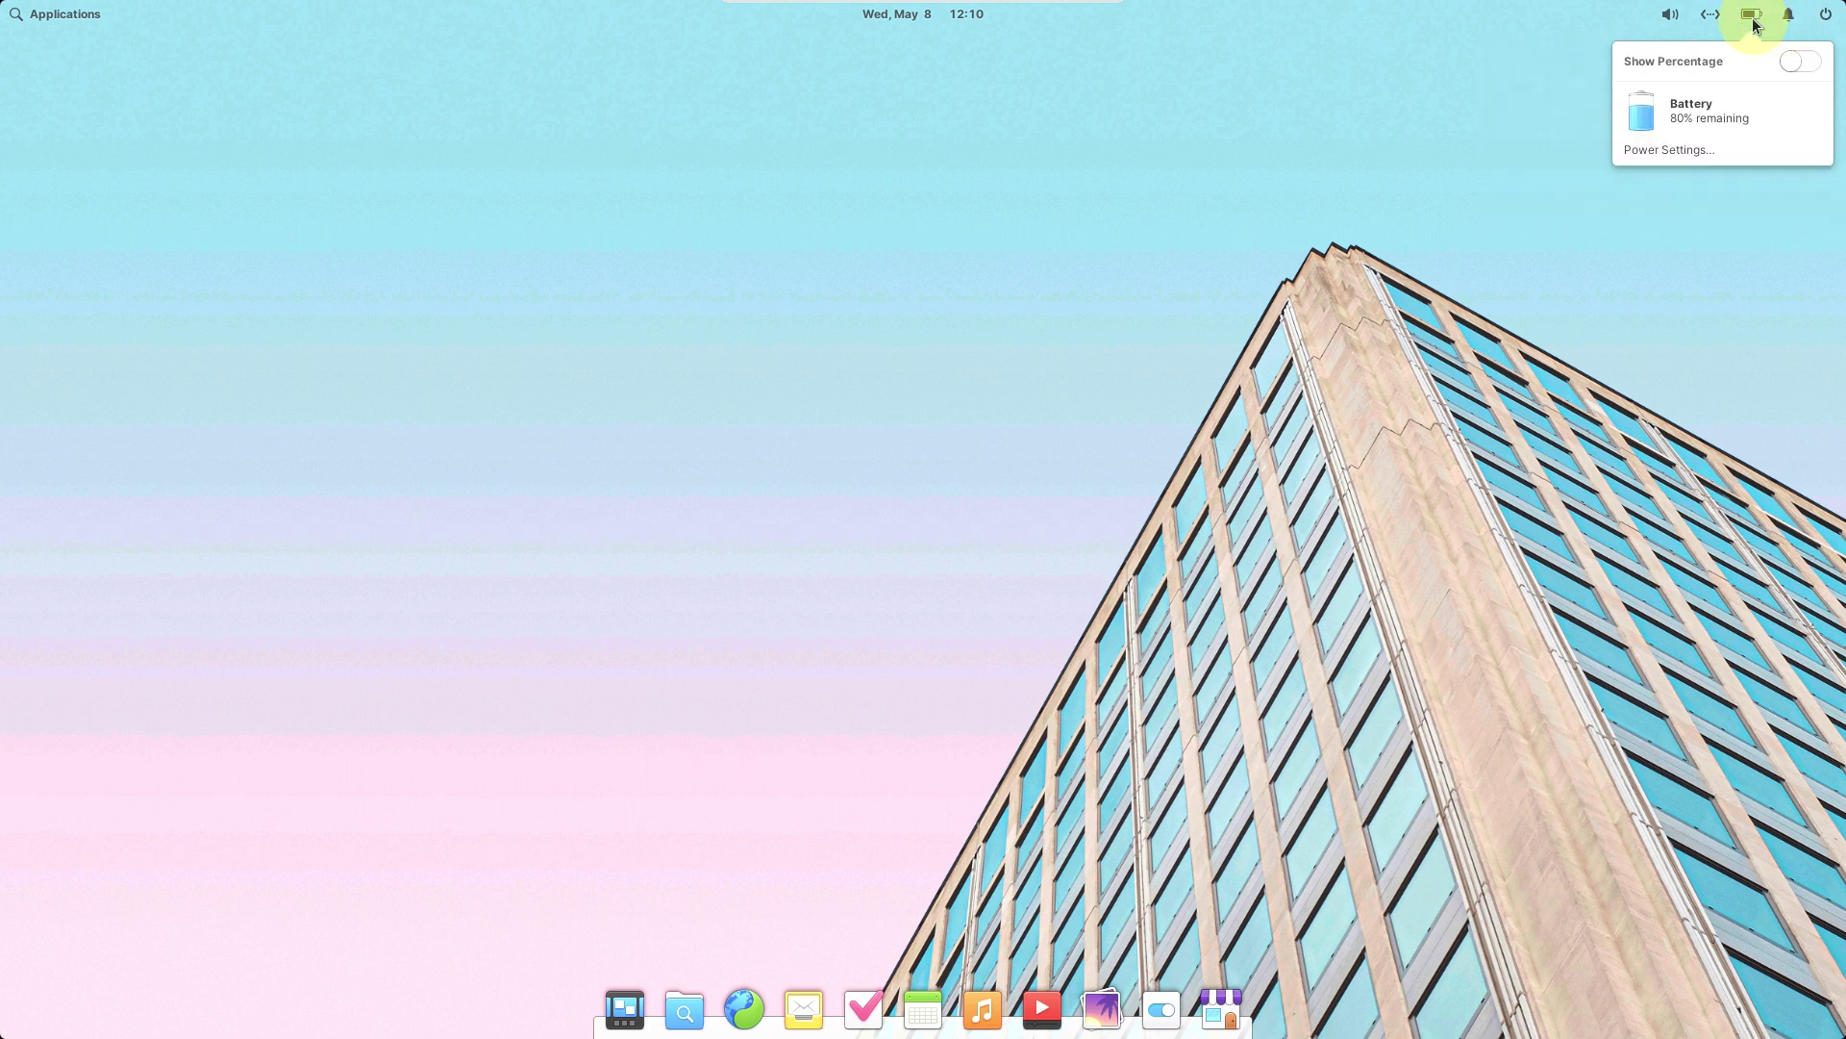
{"action": "mouse_move", "coordinate": [1662, 23]}
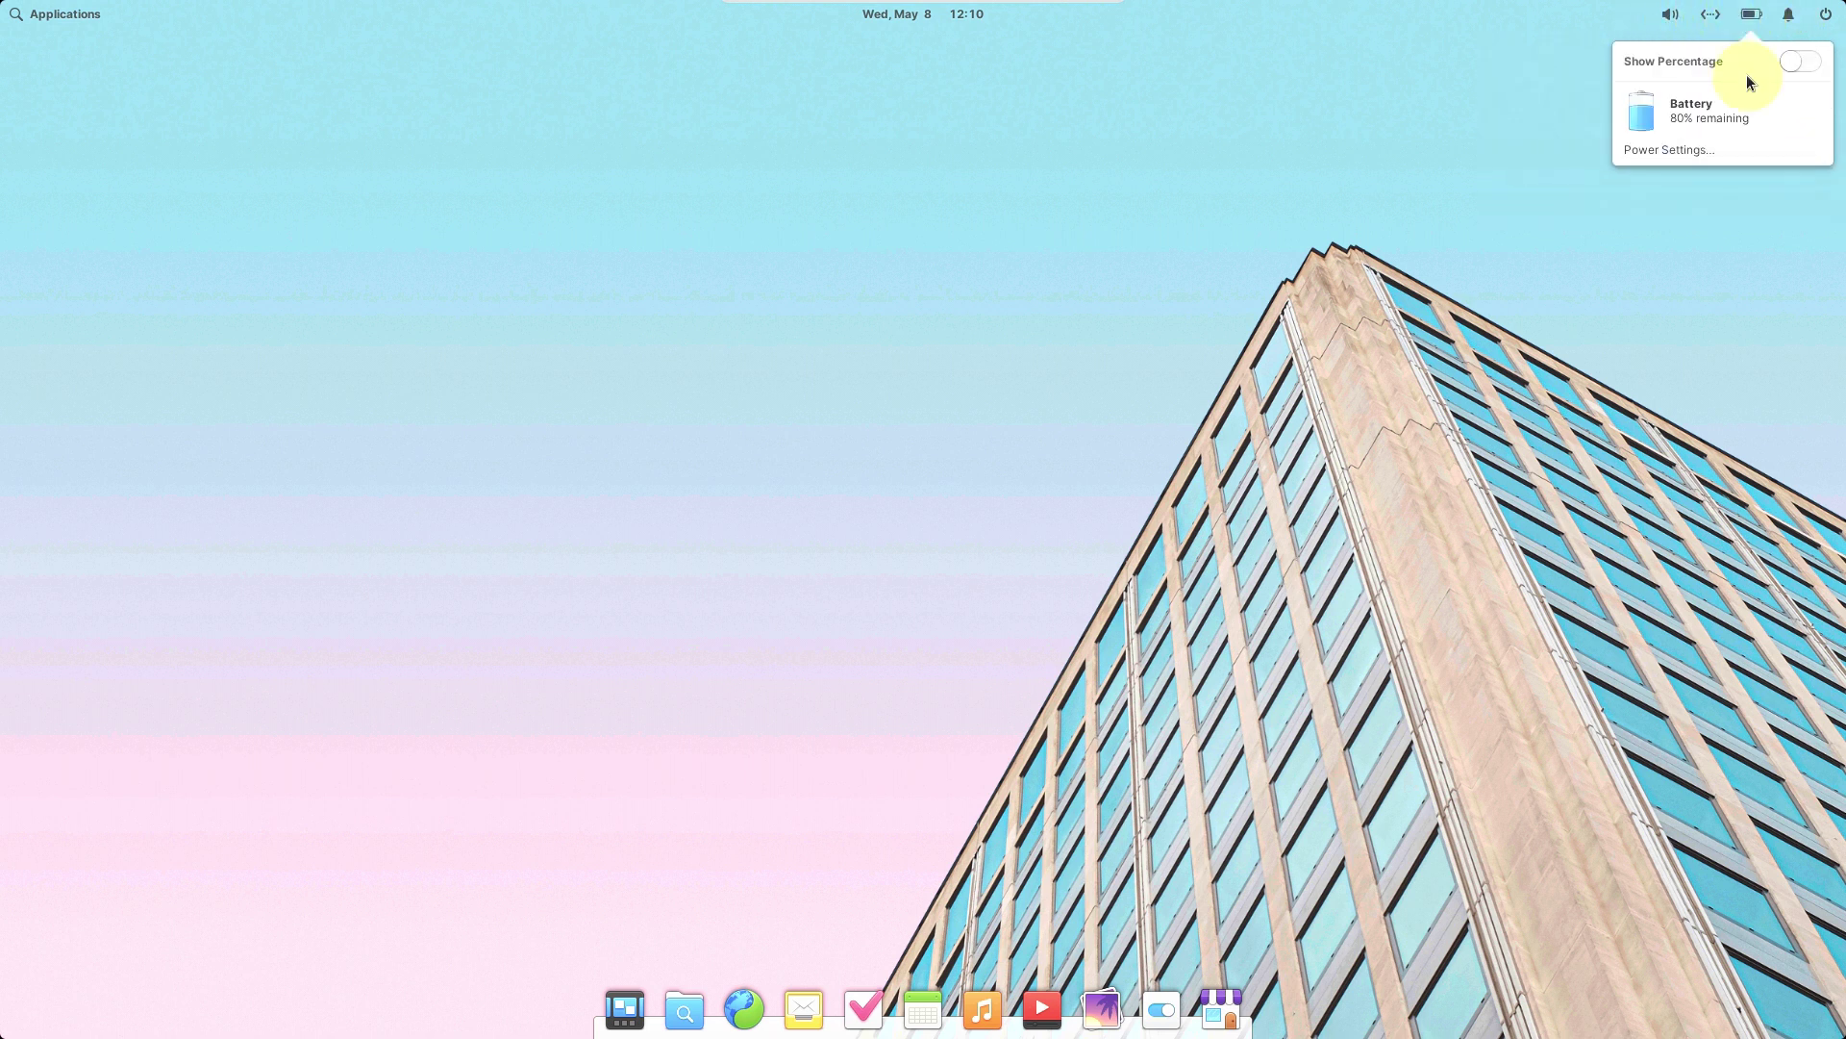
{"action": "left_click", "coordinate": [1666, 205]}
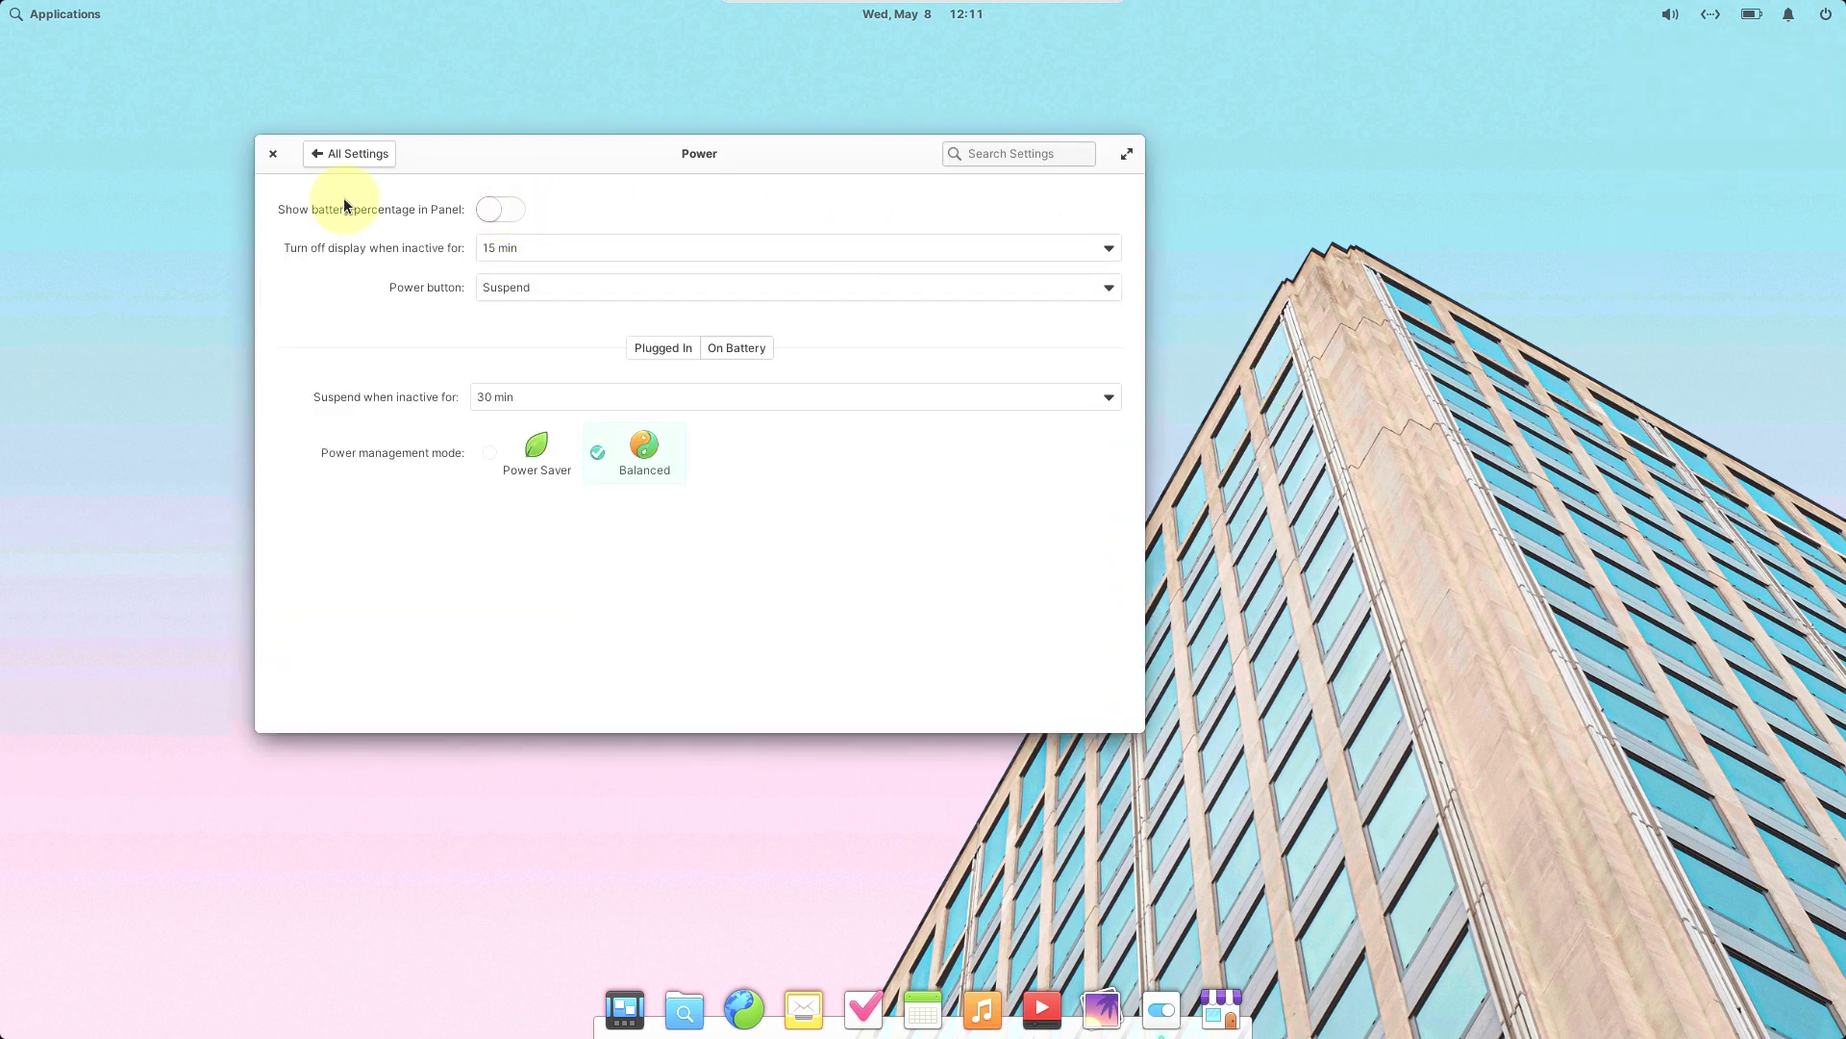
{"action": "left_click", "coordinate": [273, 155]}
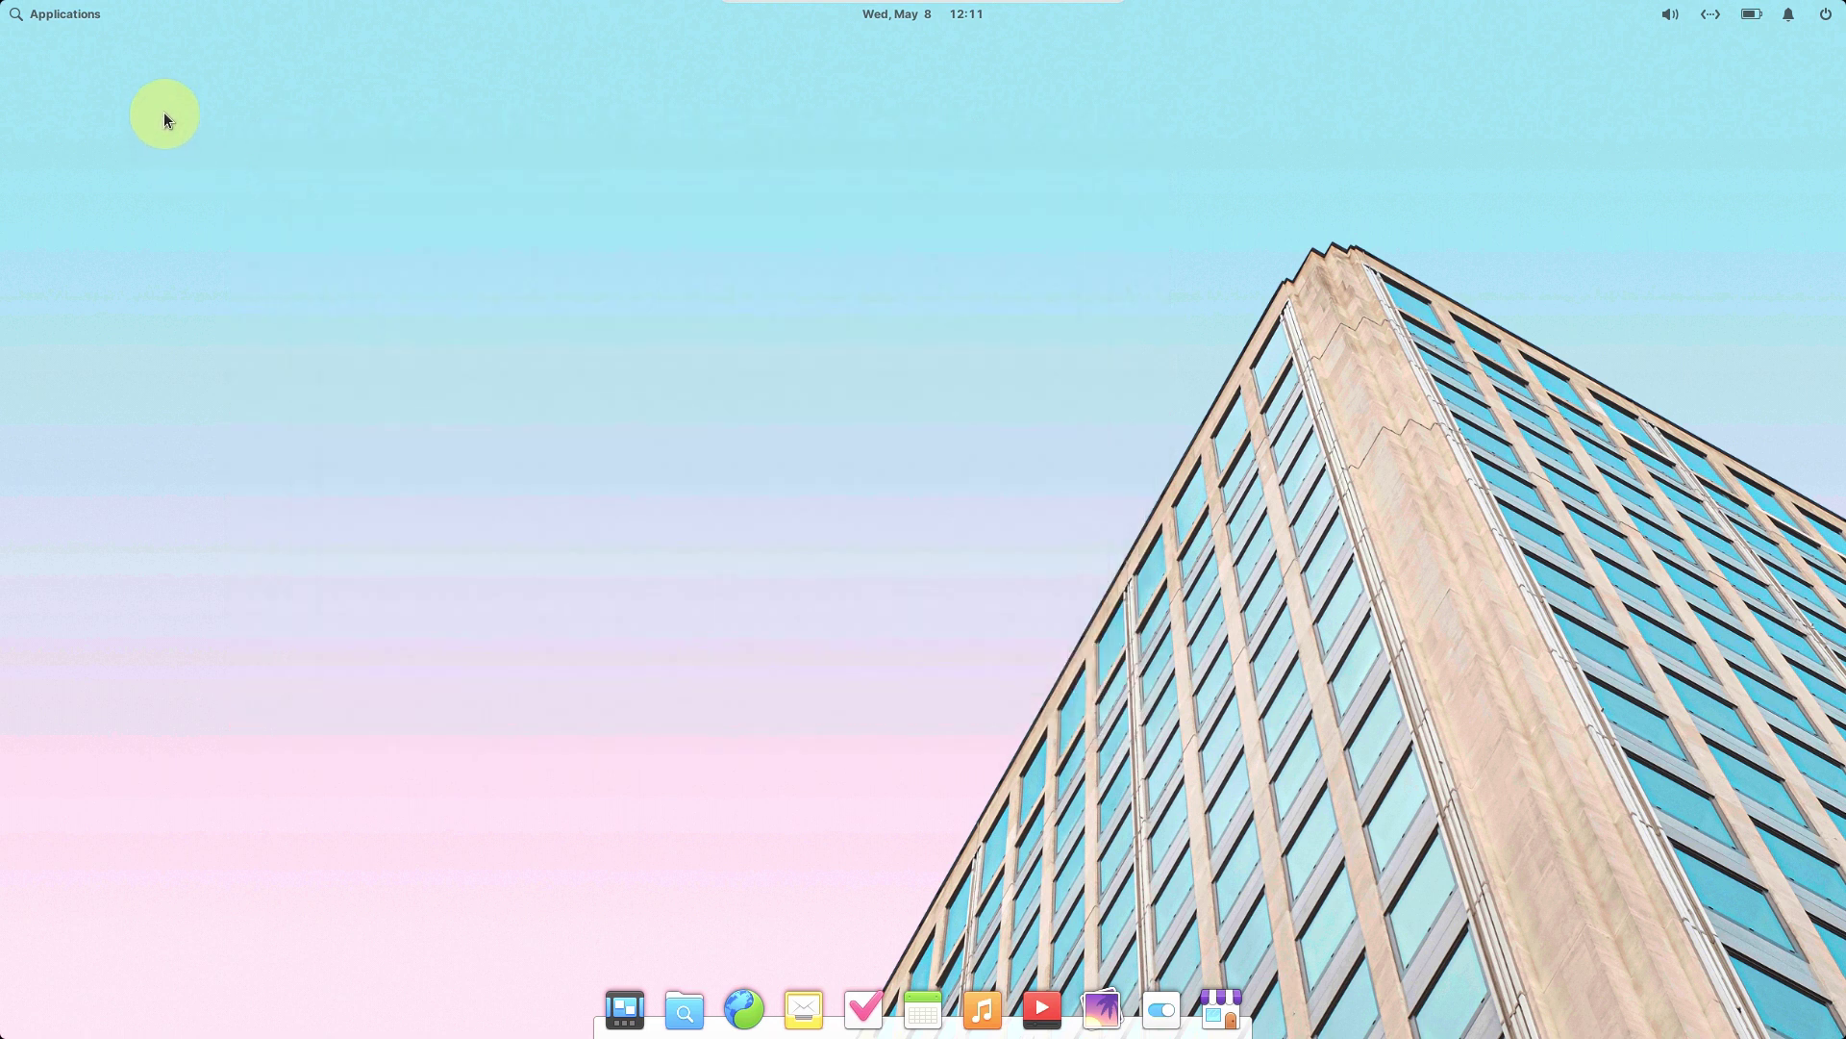
Launch Install elementary OS and confirm logging out of the live session
{"action": "left_click", "coordinate": [58, 14]}
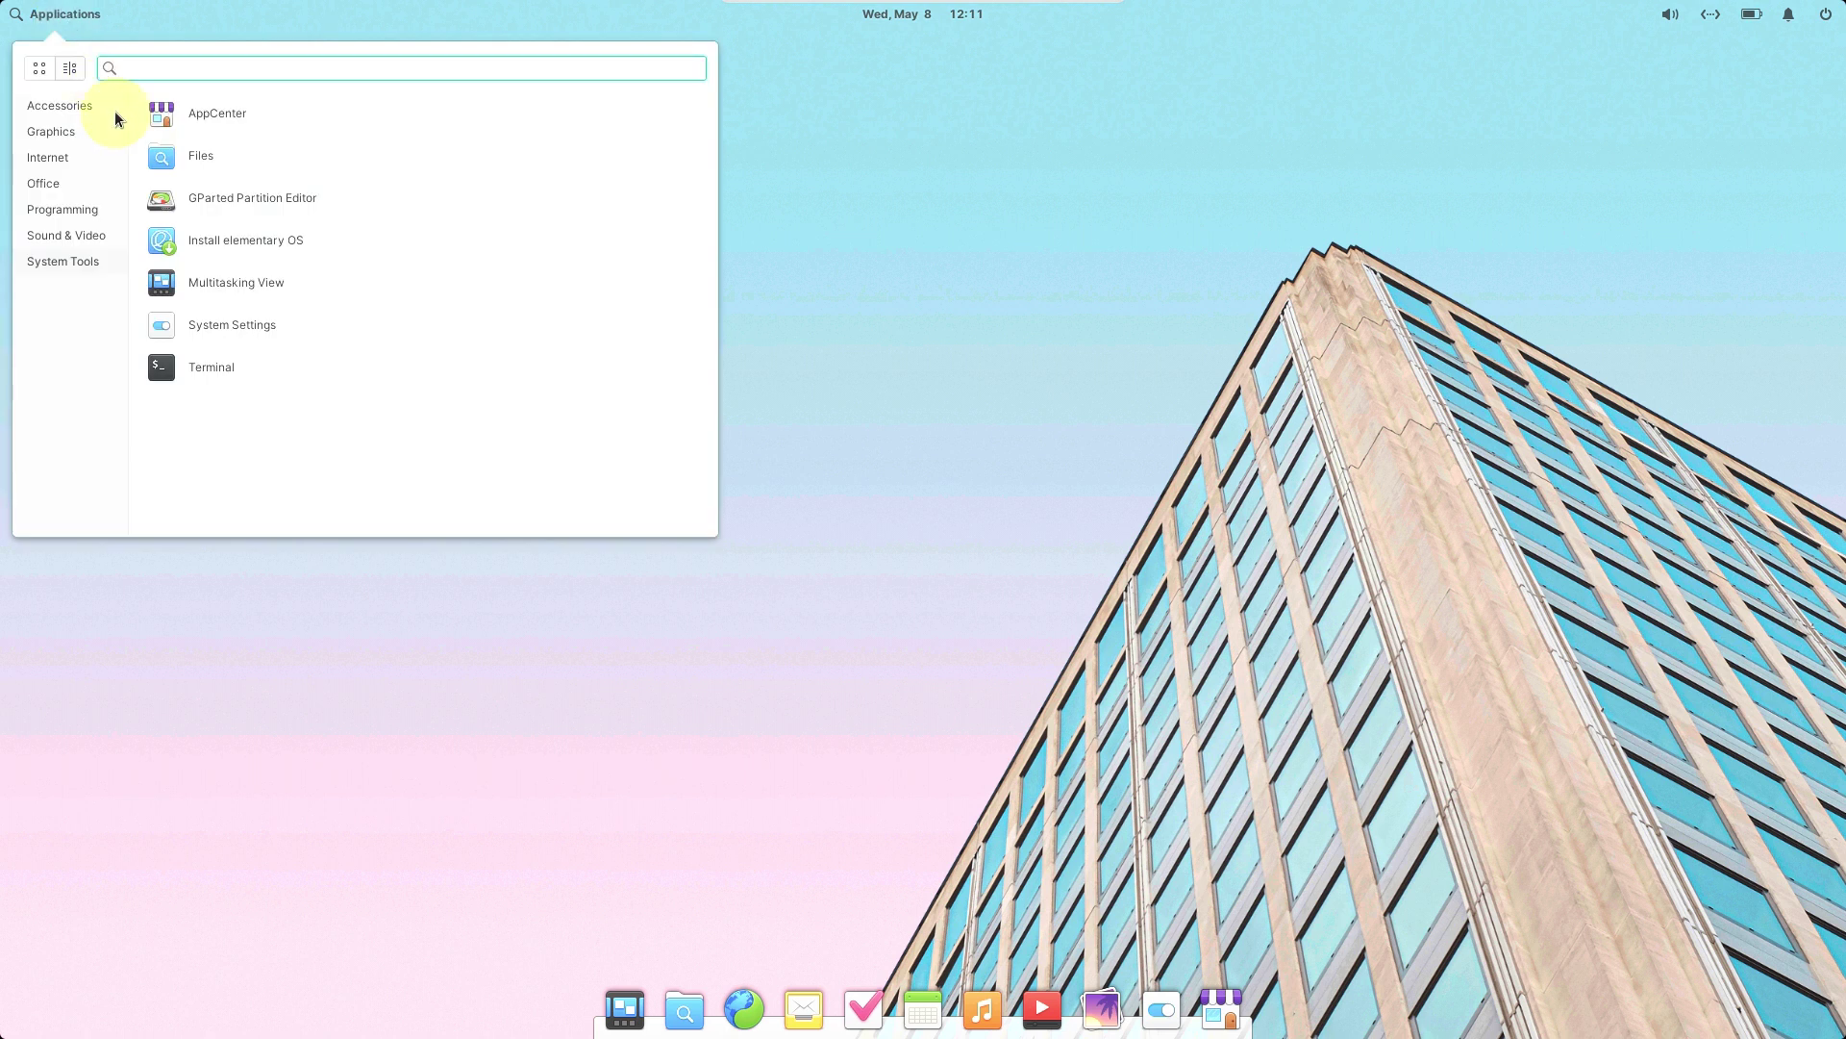
{"action": "left_click", "coordinate": [240, 237]}
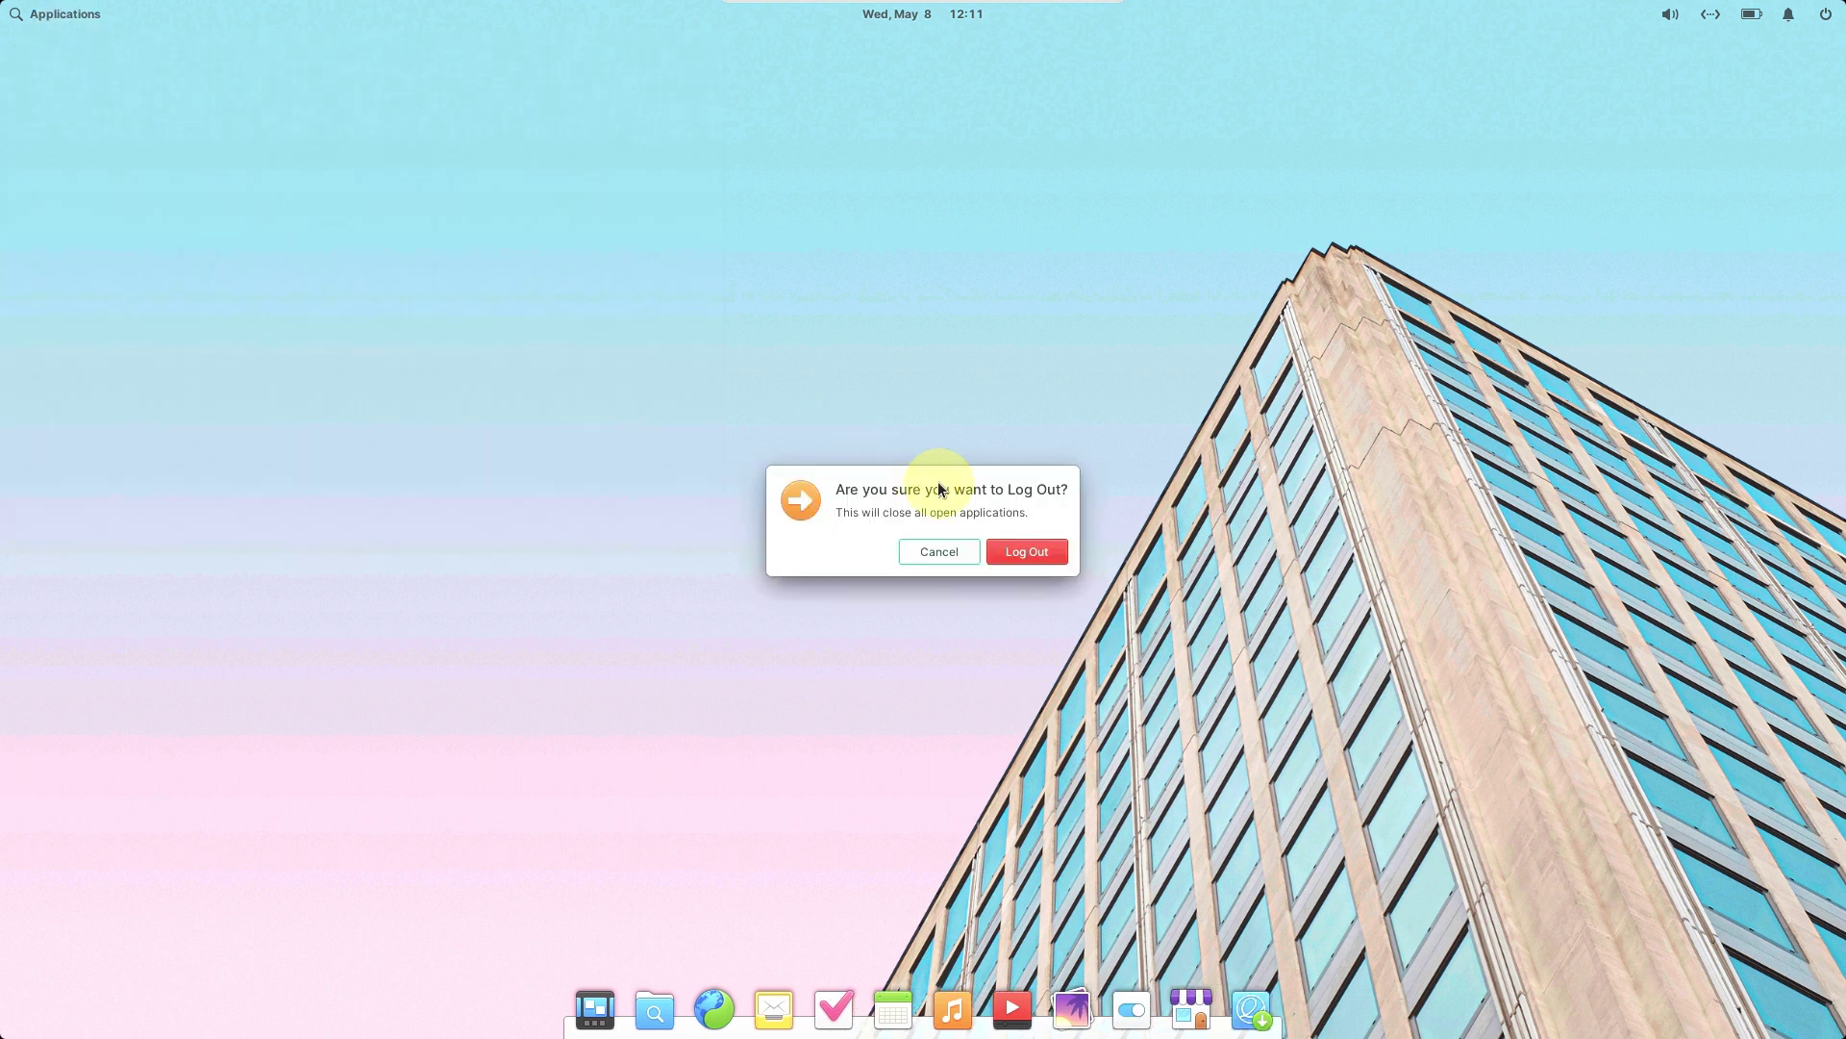
{"action": "left_click", "coordinate": [949, 546]}
{"action": "left_click", "coordinate": [1255, 1005]}
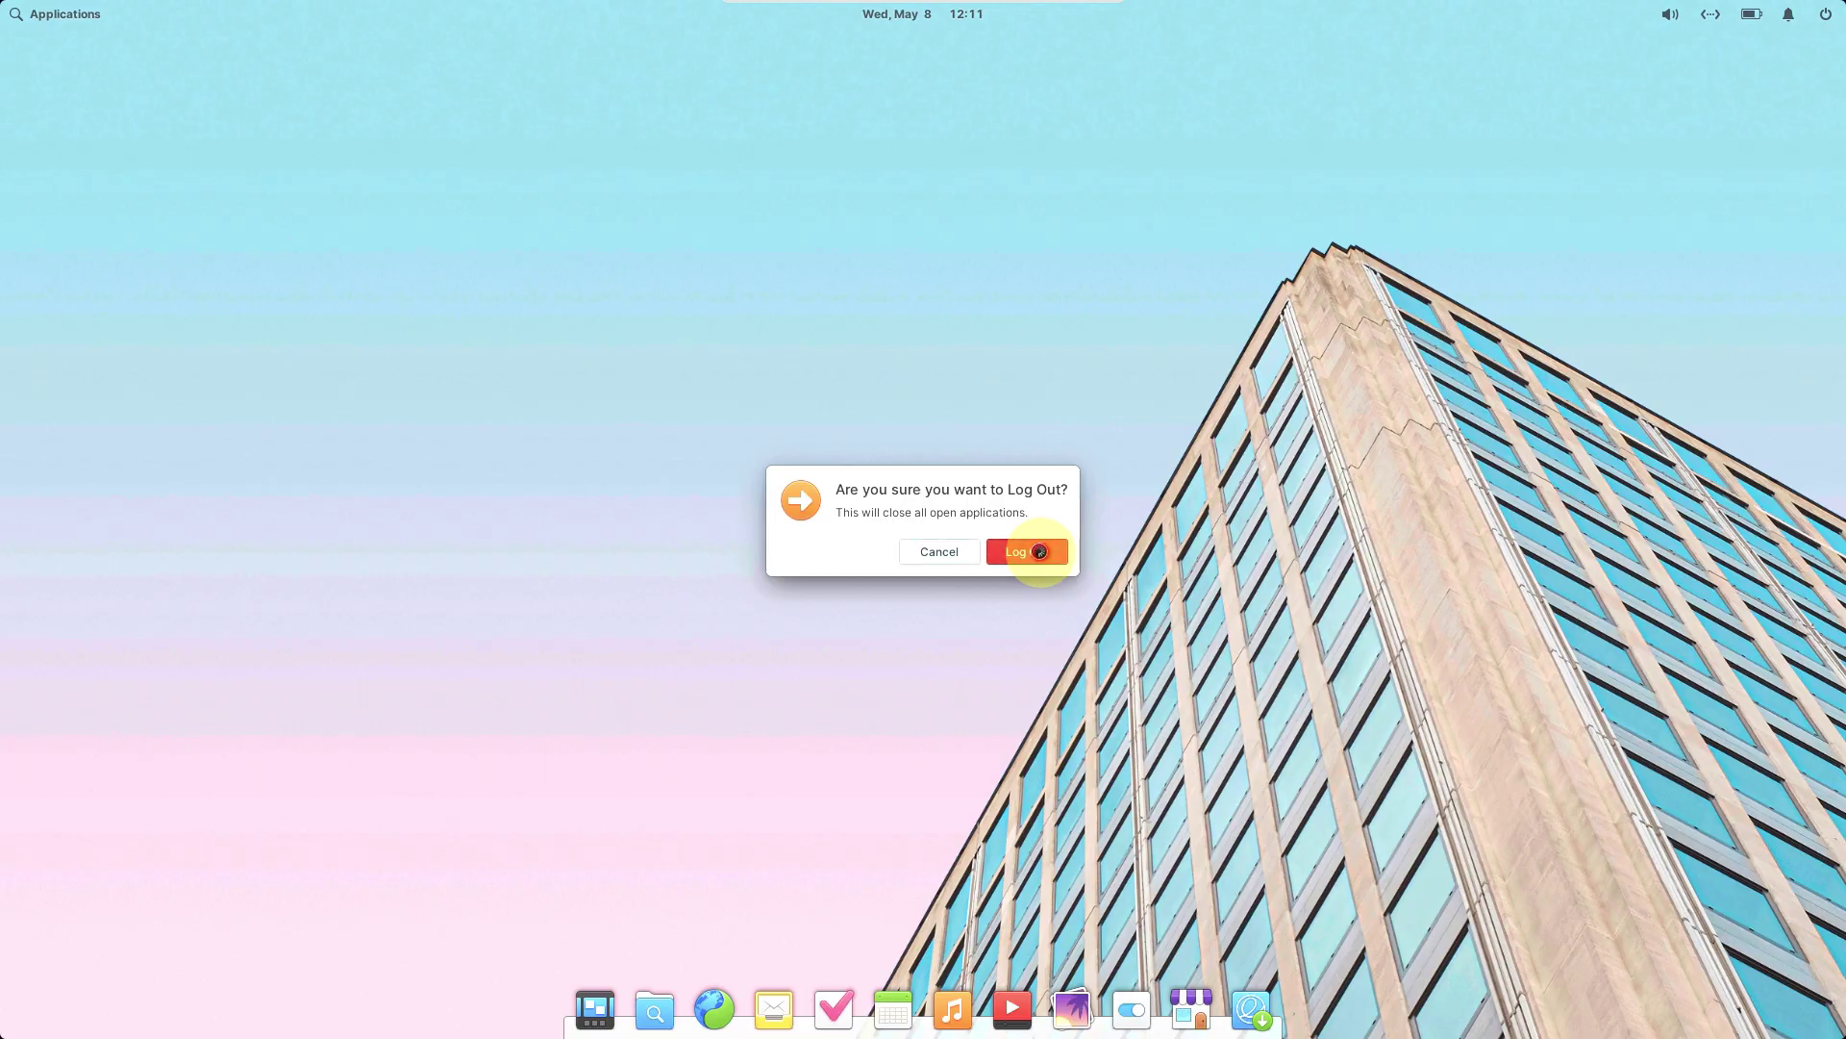
{"action": "left_click", "coordinate": [1040, 551]}
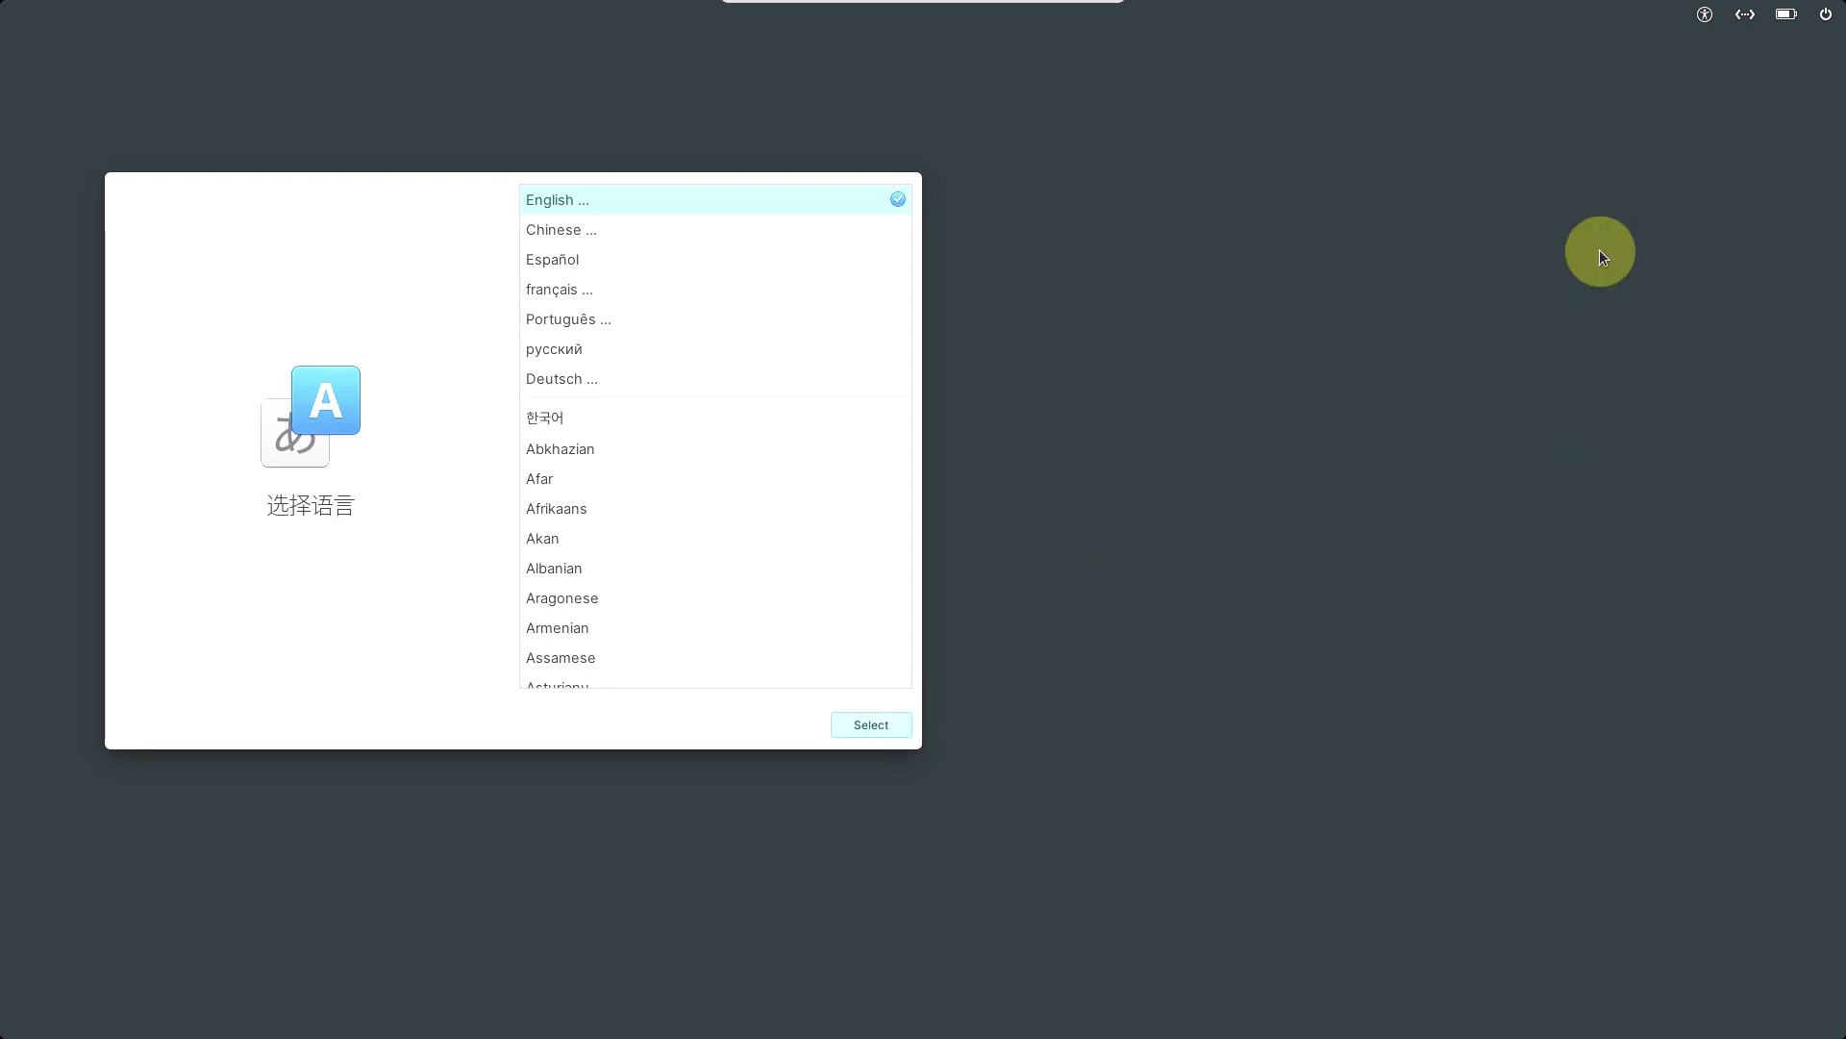
Inspect the accessibility, network and shutdown options available on the installer screen
{"action": "left_click", "coordinate": [1704, 17]}
{"action": "left_click", "coordinate": [1701, 315]}
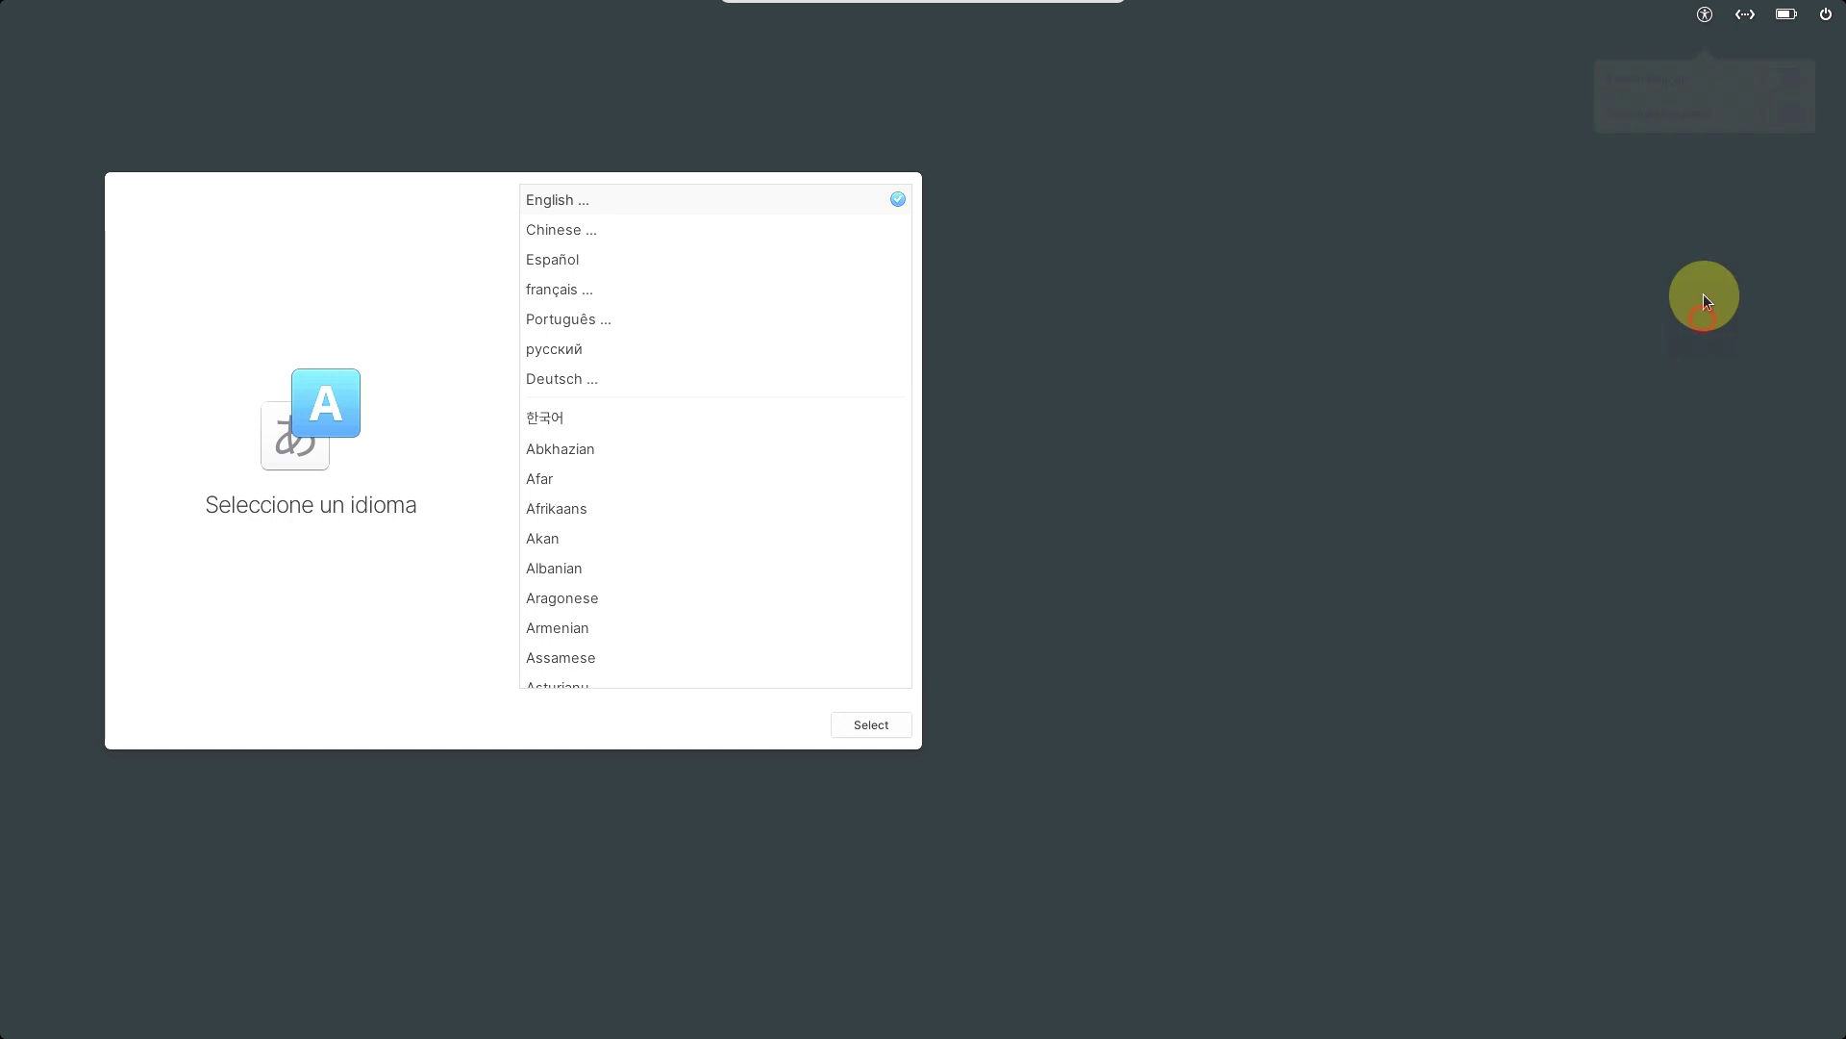
{"action": "left_click", "coordinate": [1762, 23]}
{"action": "mouse_move", "coordinate": [1820, 20]}
{"action": "left_click", "coordinate": [1409, 357]}
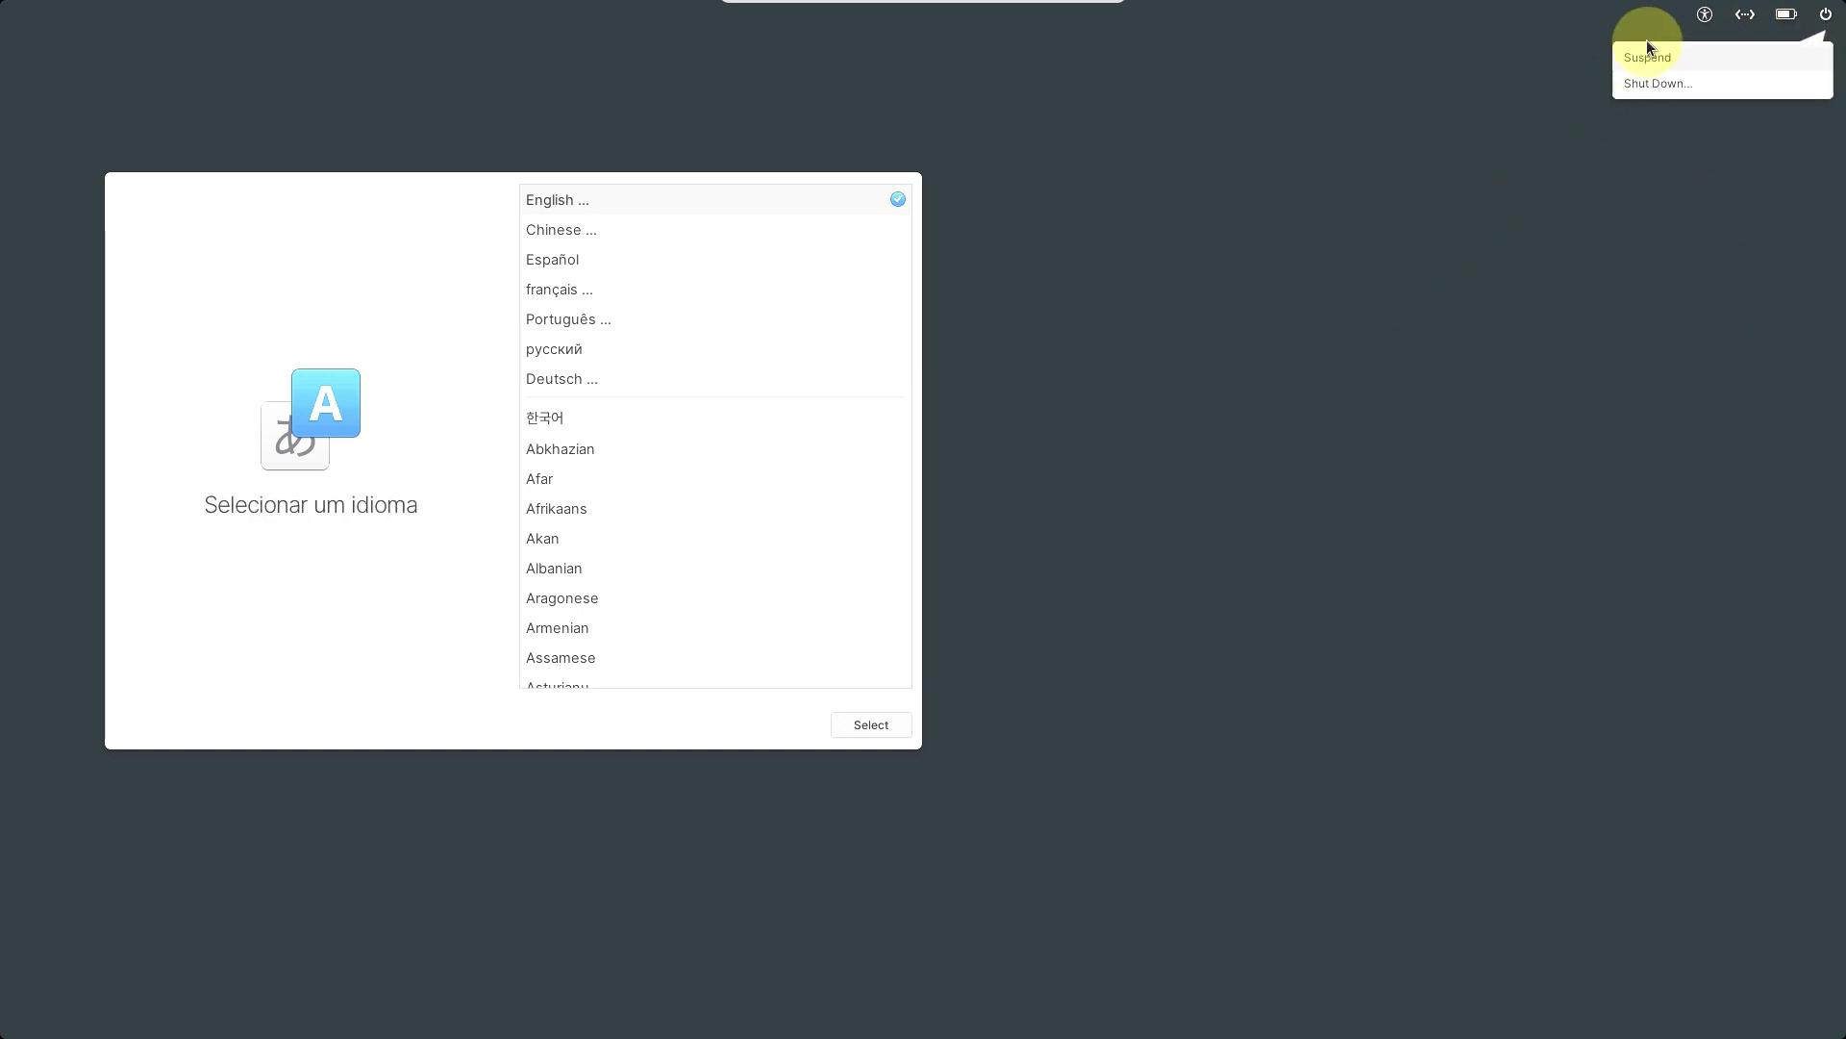
{"action": "left_click", "coordinate": [1706, 16]}
{"action": "left_click", "coordinate": [1474, 427]}
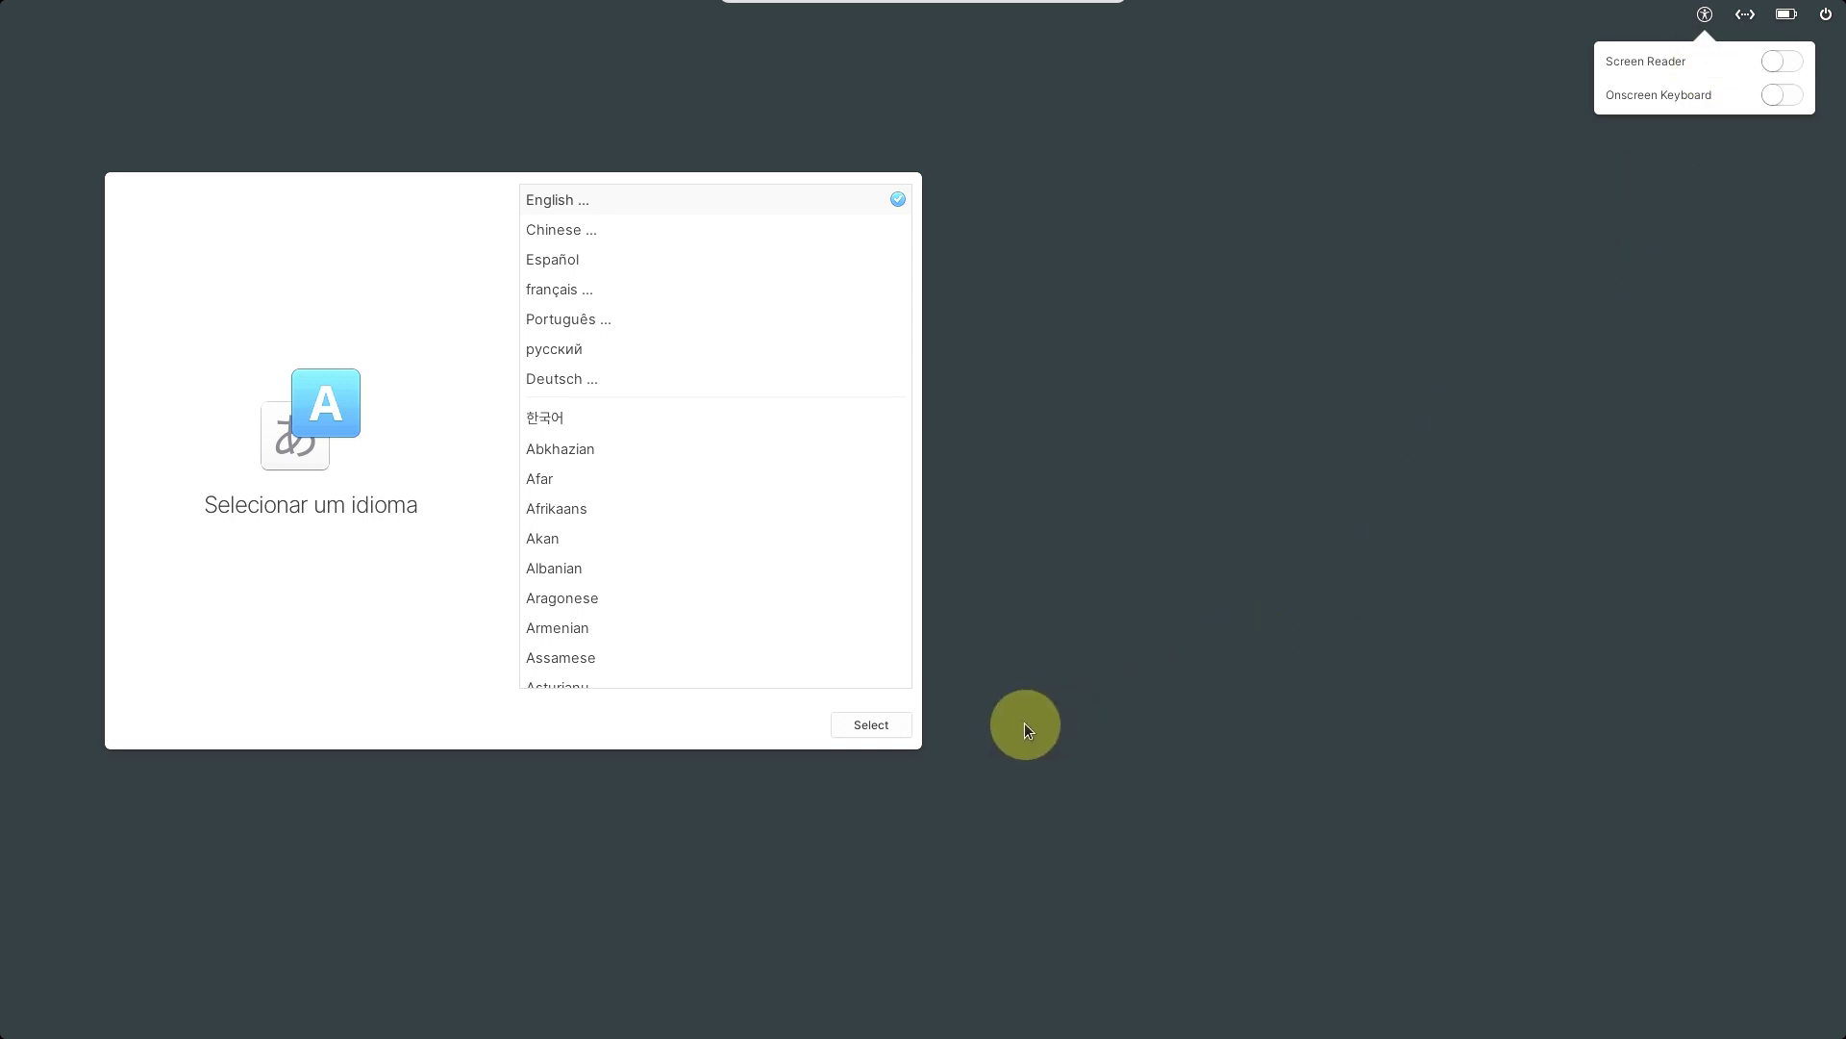
Select English (United States) as the installer language and the default English (US) keyboard layout
{"action": "left_click", "coordinate": [908, 725]}
{"action": "left_click", "coordinate": [904, 724]}
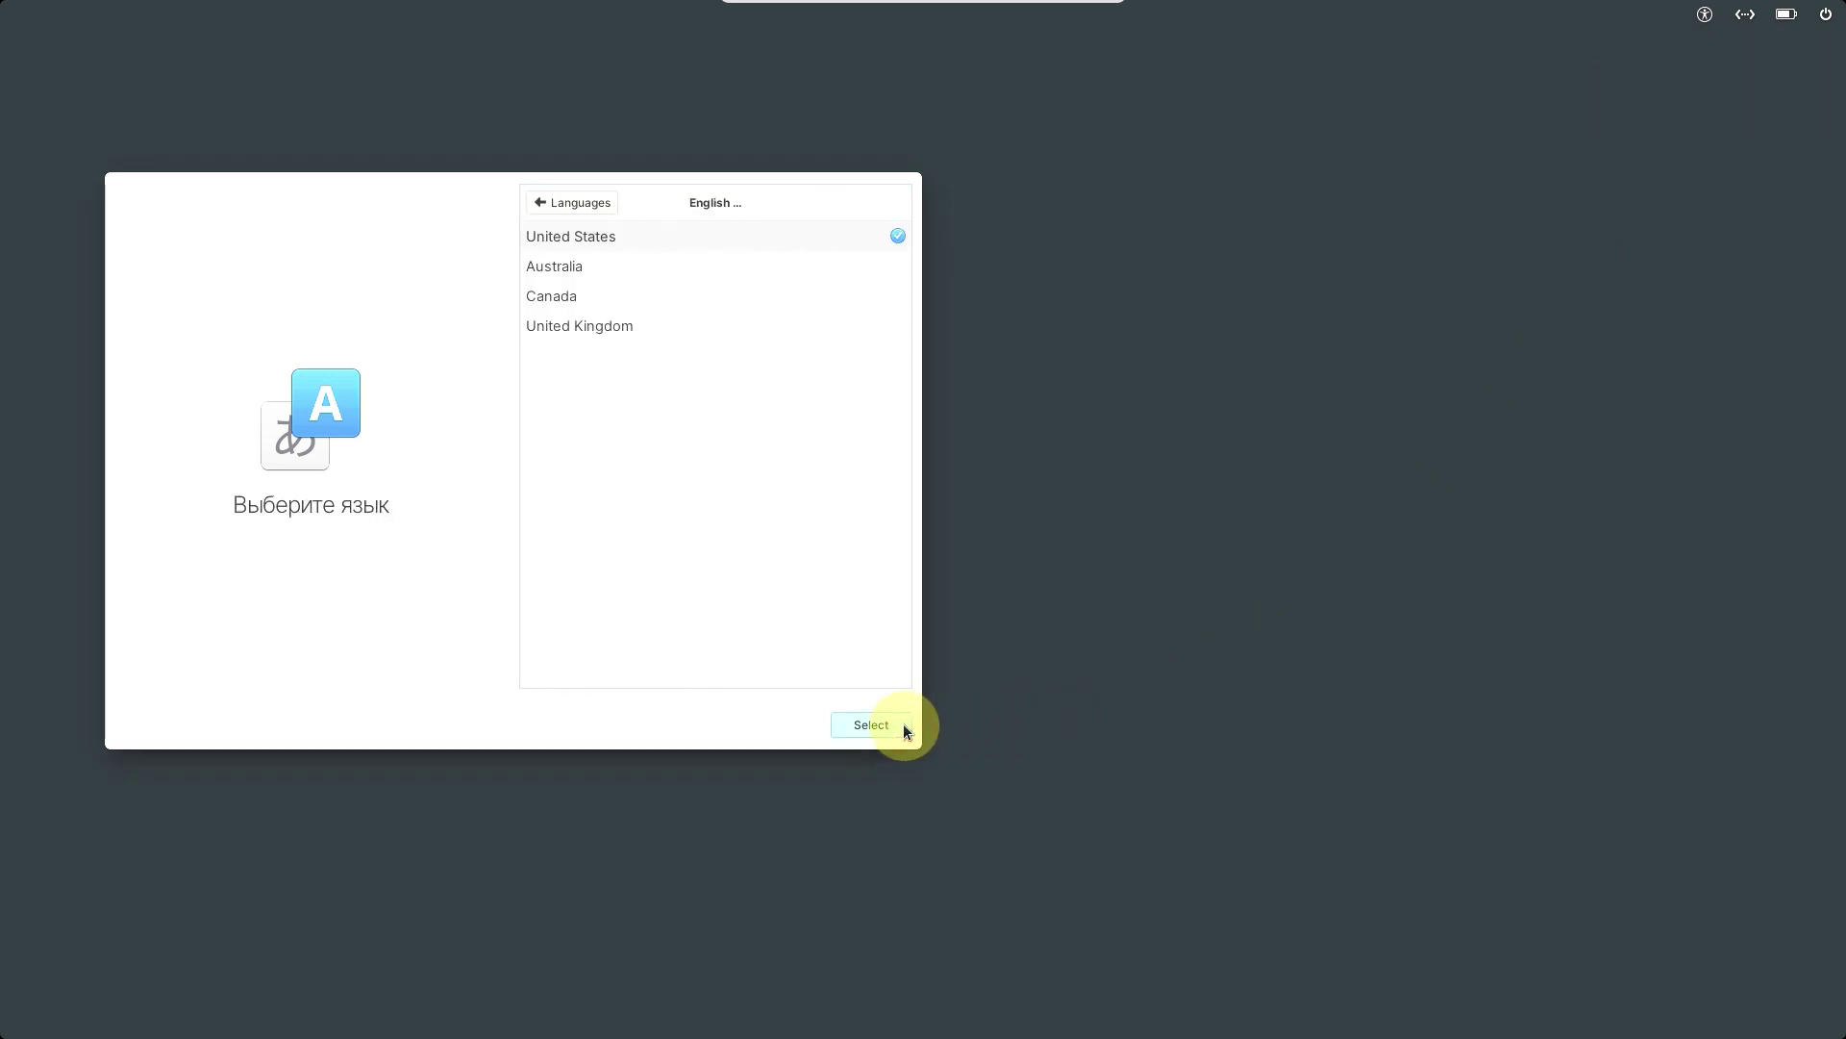
{"action": "left_click", "coordinate": [904, 725]}
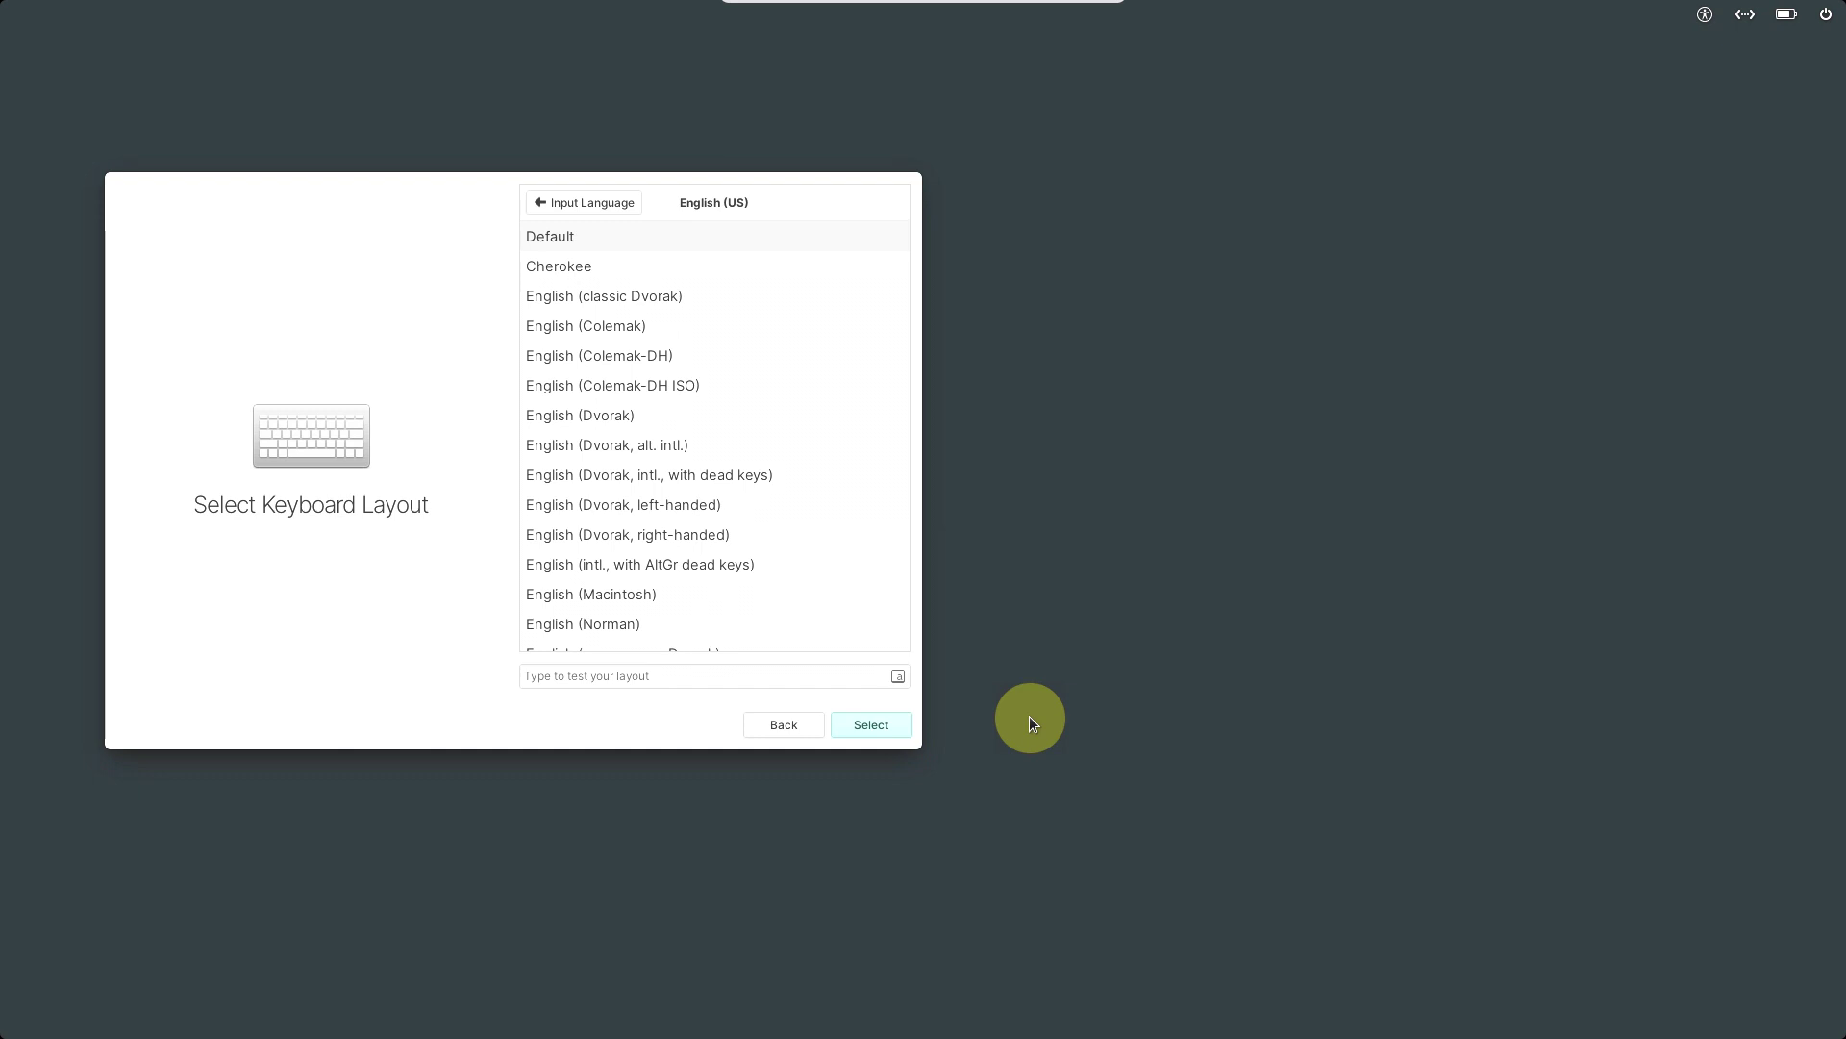
{"action": "left_click", "coordinate": [879, 725]}
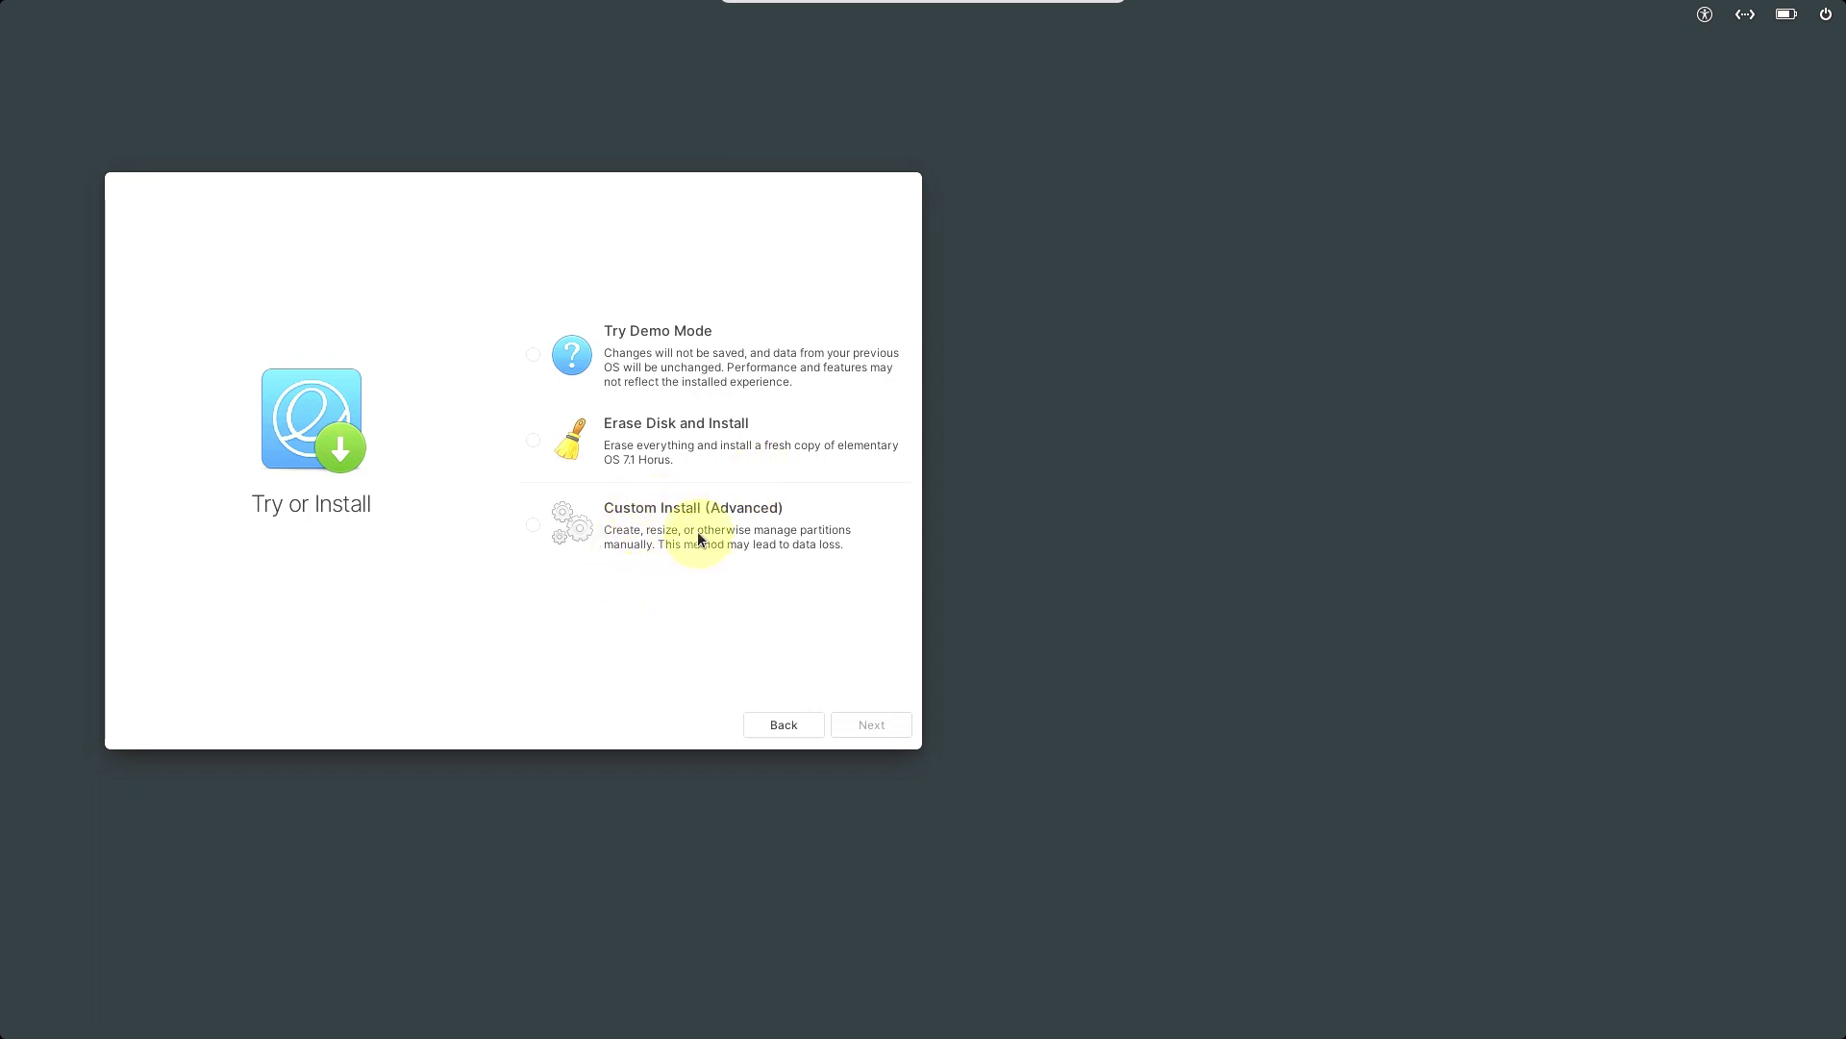
Try the Custom Install (Advanced) option as far as the pre-installation check and cancel the installation
{"action": "left_click", "coordinate": [697, 449]}
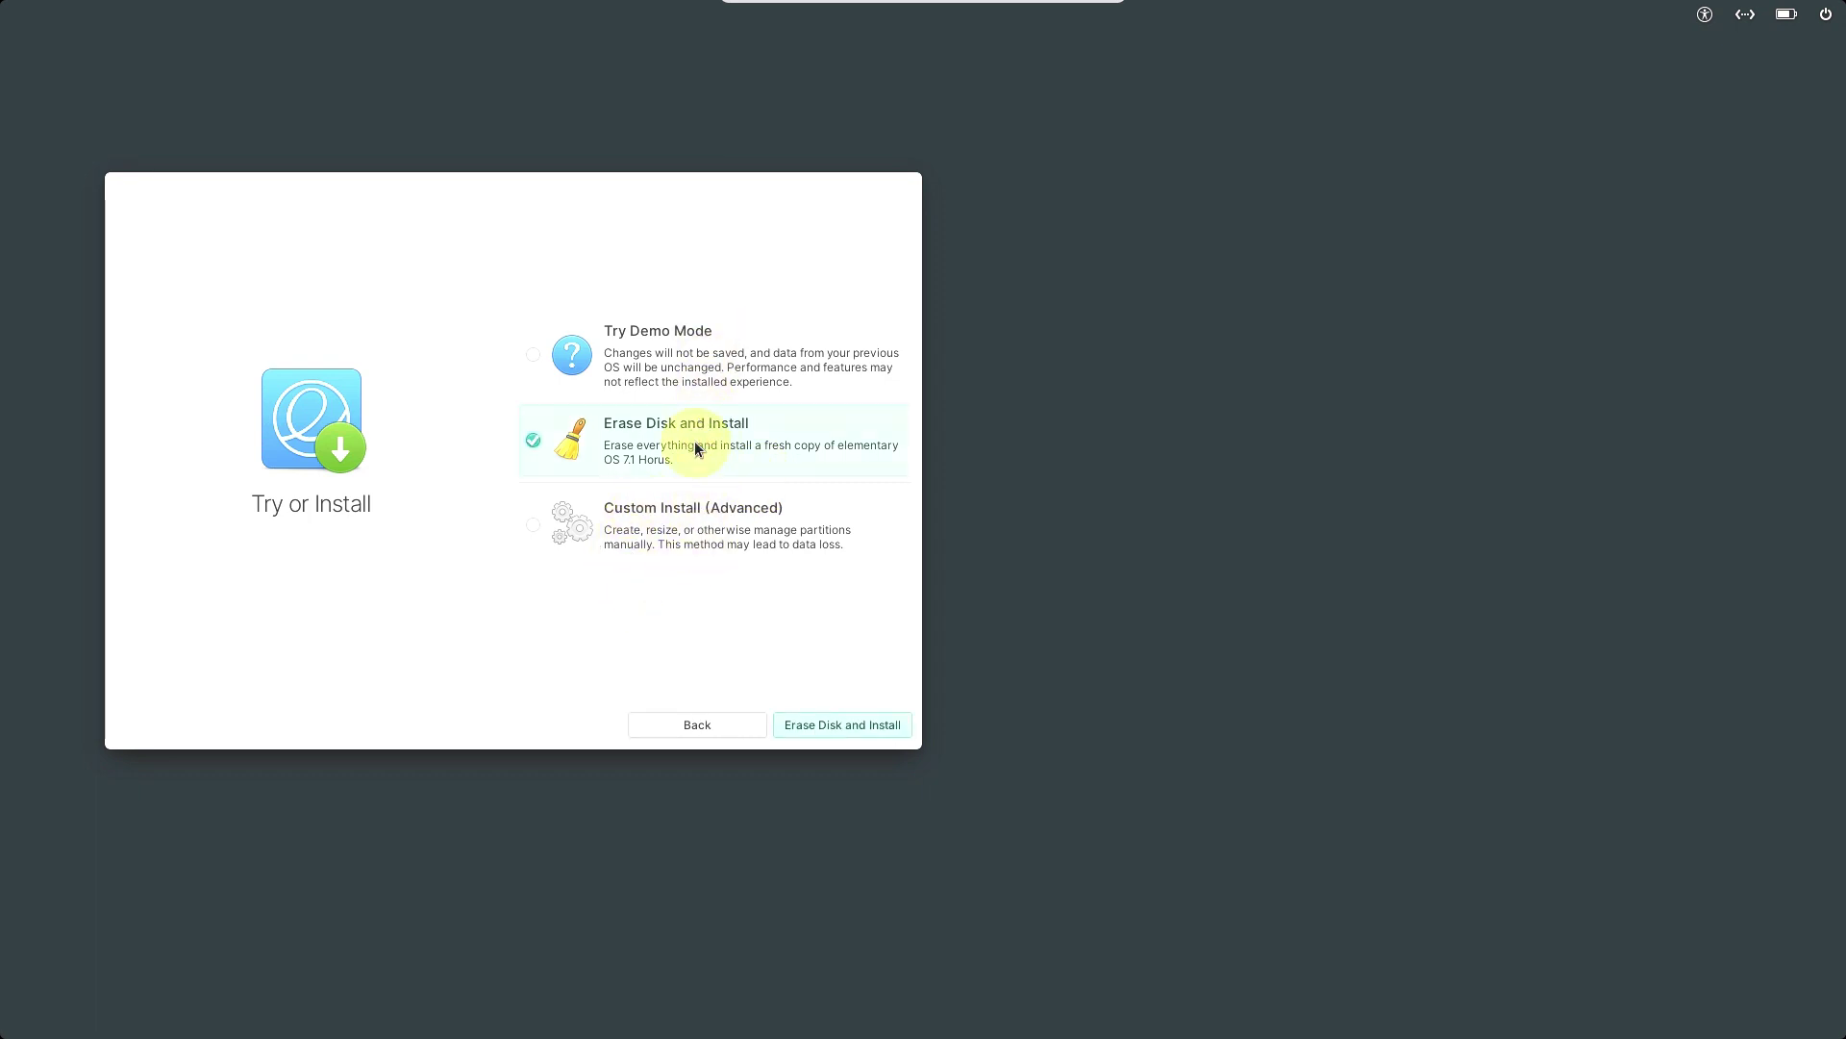
{"action": "left_click", "coordinate": [701, 523]}
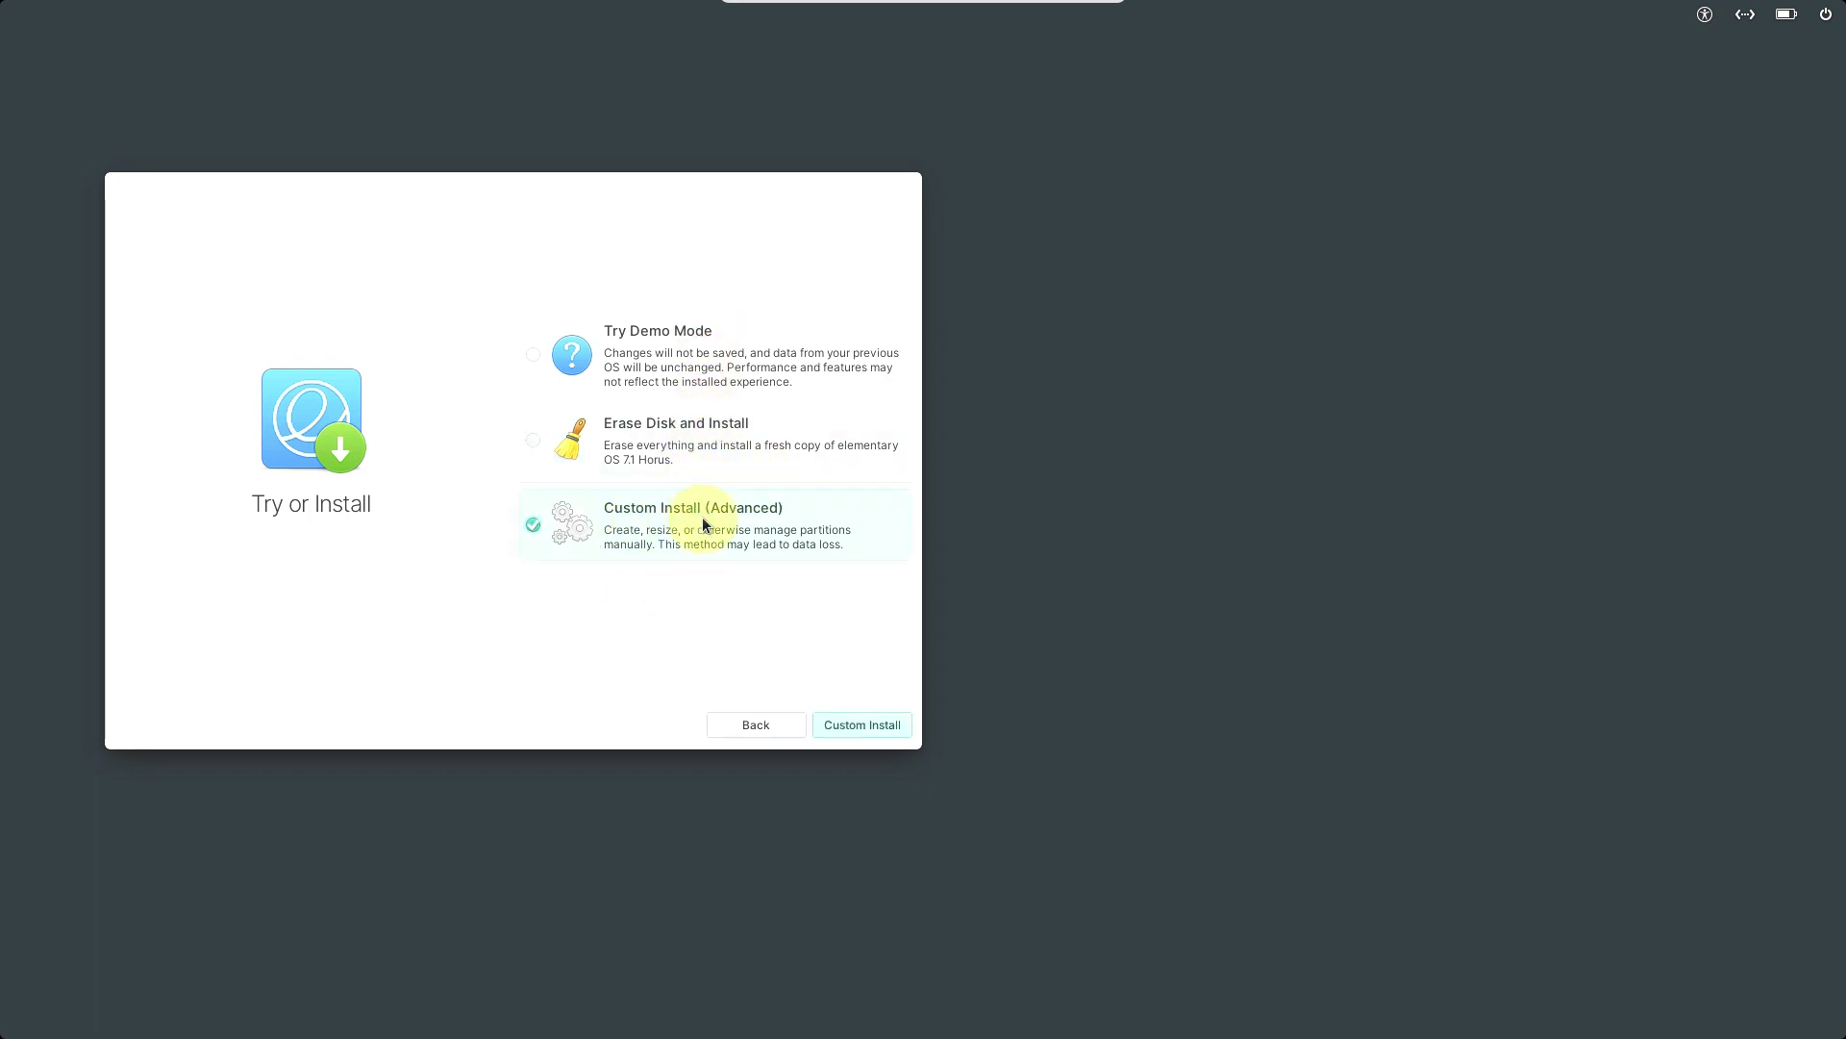
{"action": "left_click", "coordinate": [851, 725]}
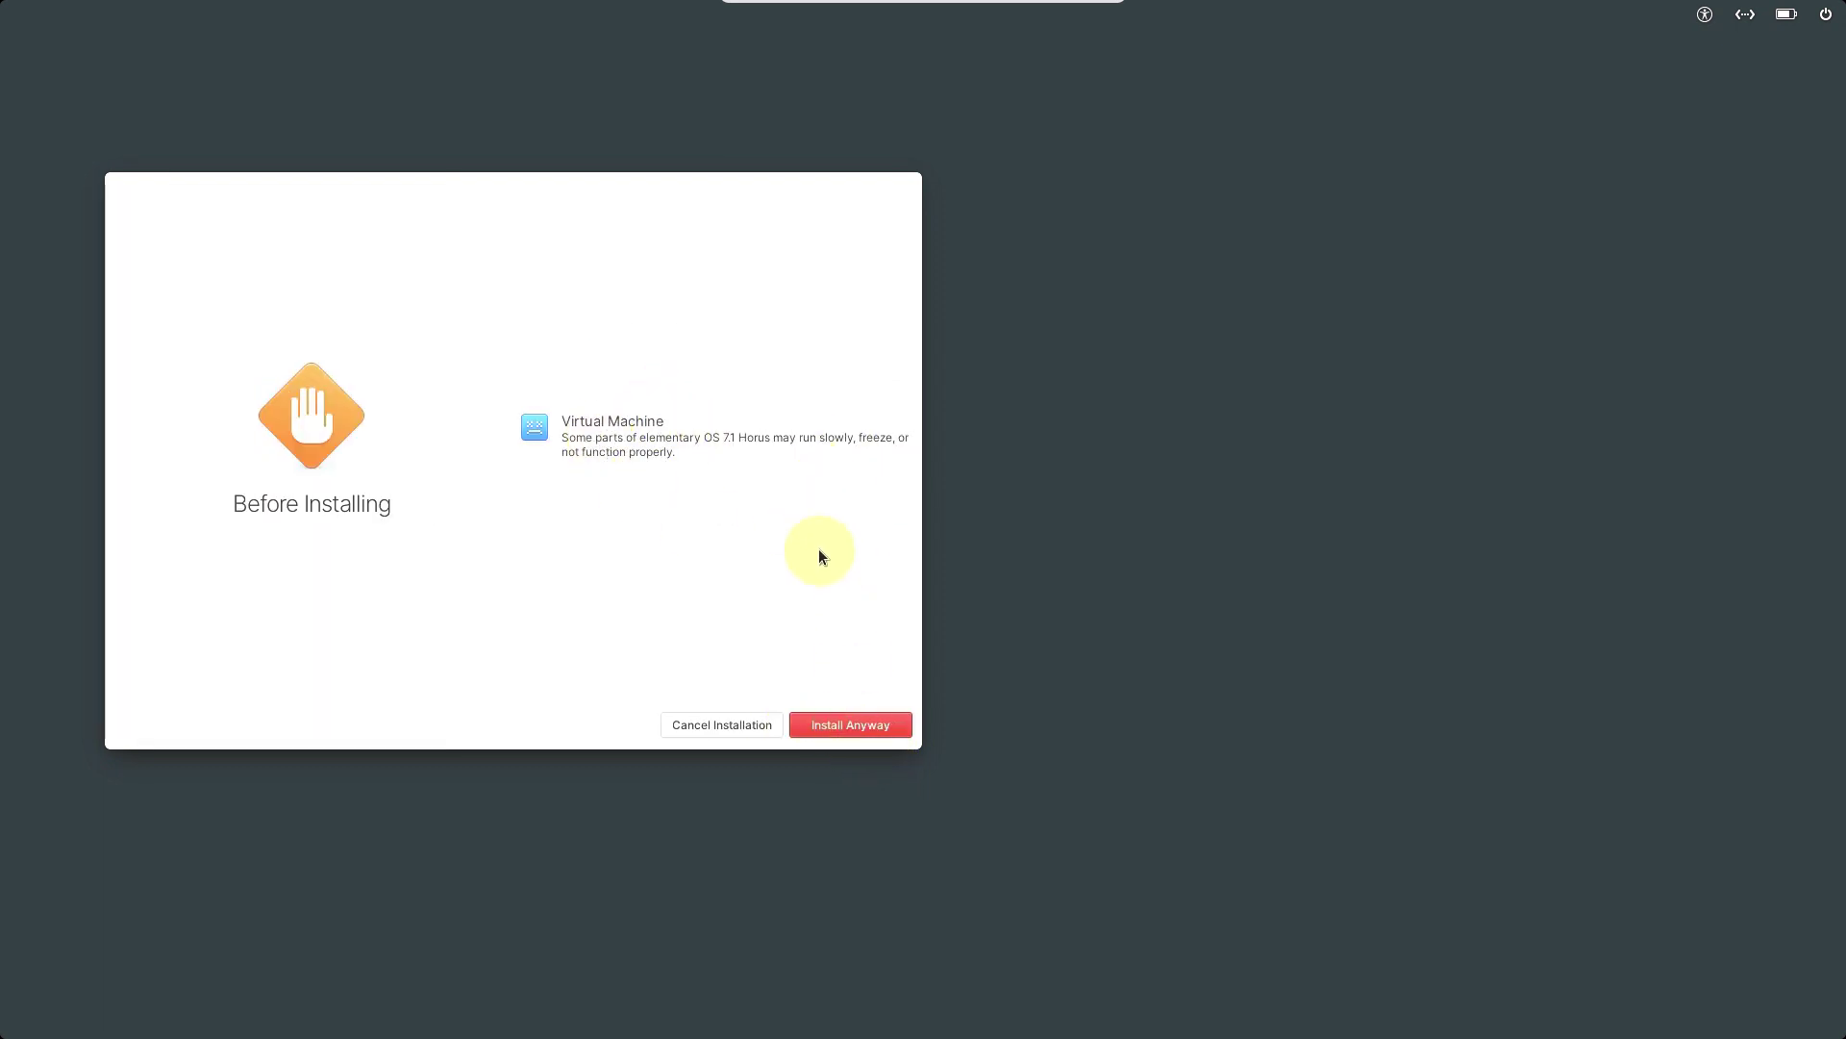
{"action": "left_click", "coordinate": [724, 721]}
Choose Try Demo Mode and continue to the live desktop
{"action": "left_click", "coordinate": [664, 348]}
{"action": "left_click", "coordinate": [887, 724]}
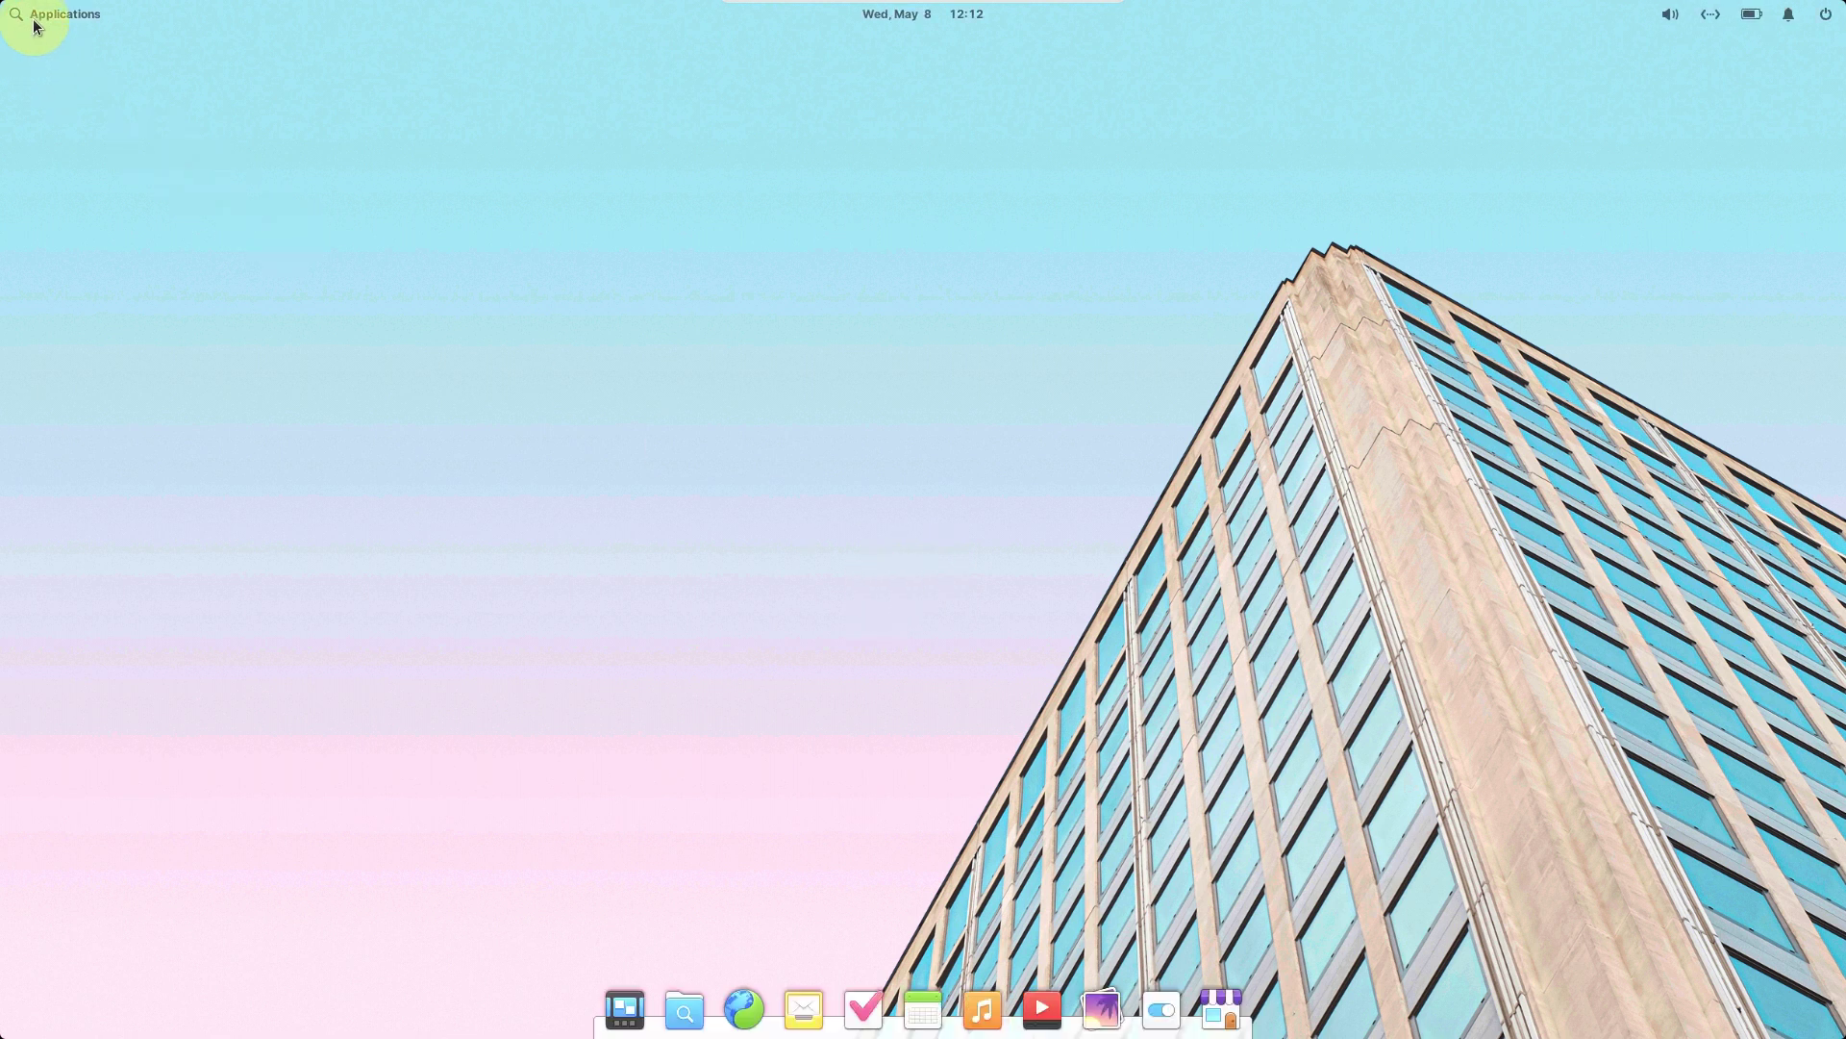
Launch Photos and Document Viewer from the Graphics category of the applications
{"action": "left_click", "coordinate": [34, 26]}
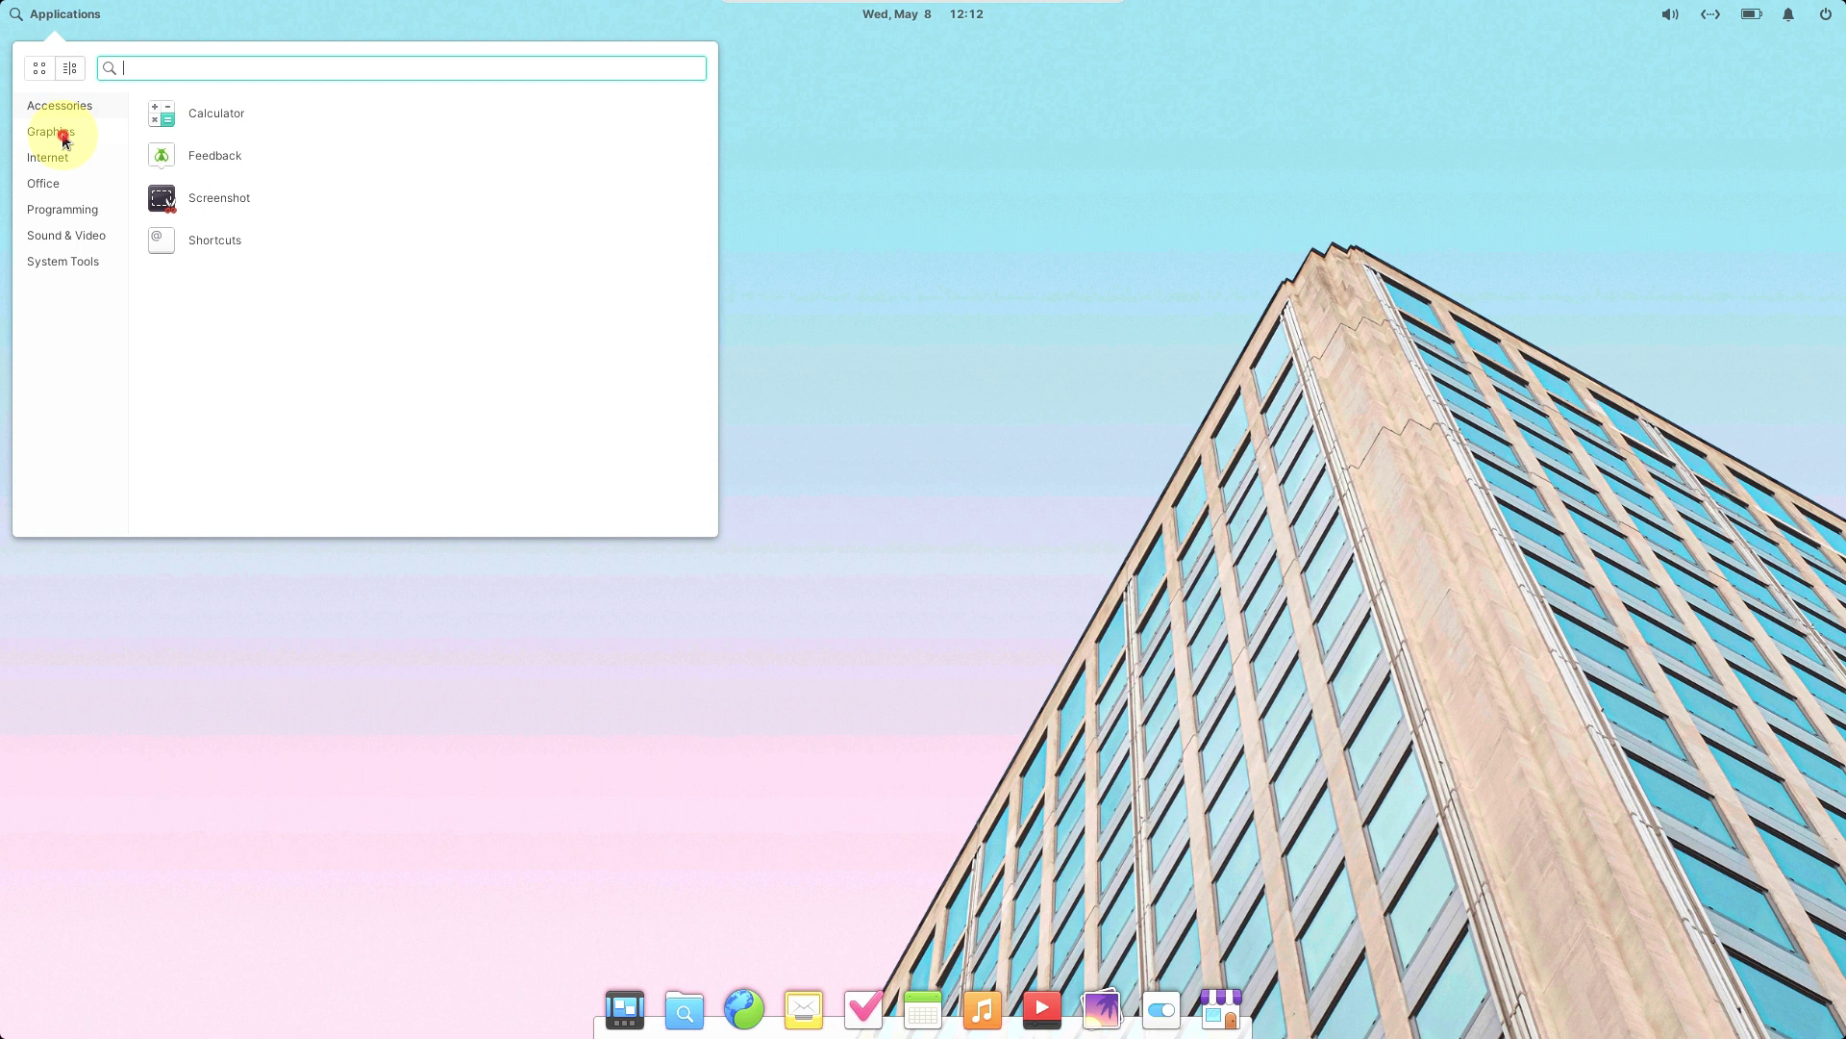
{"action": "left_click", "coordinate": [65, 139]}
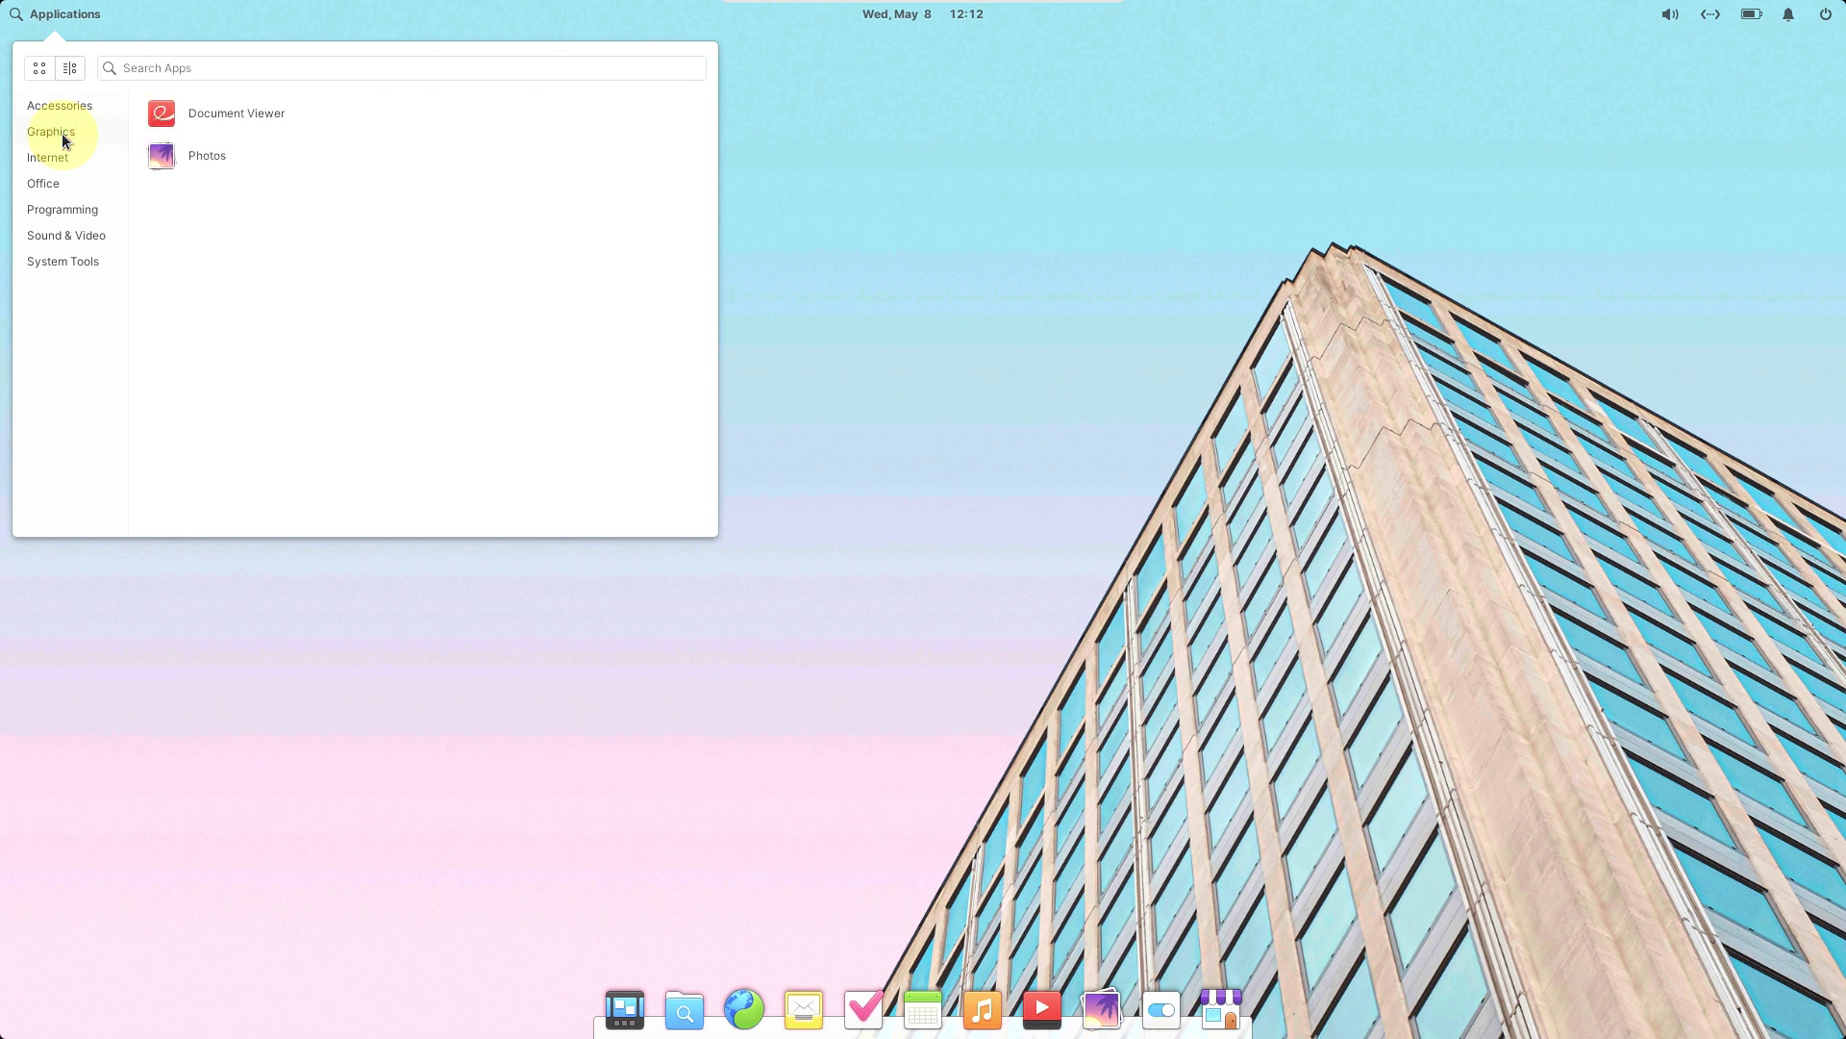
{"action": "left_click", "coordinate": [320, 146]}
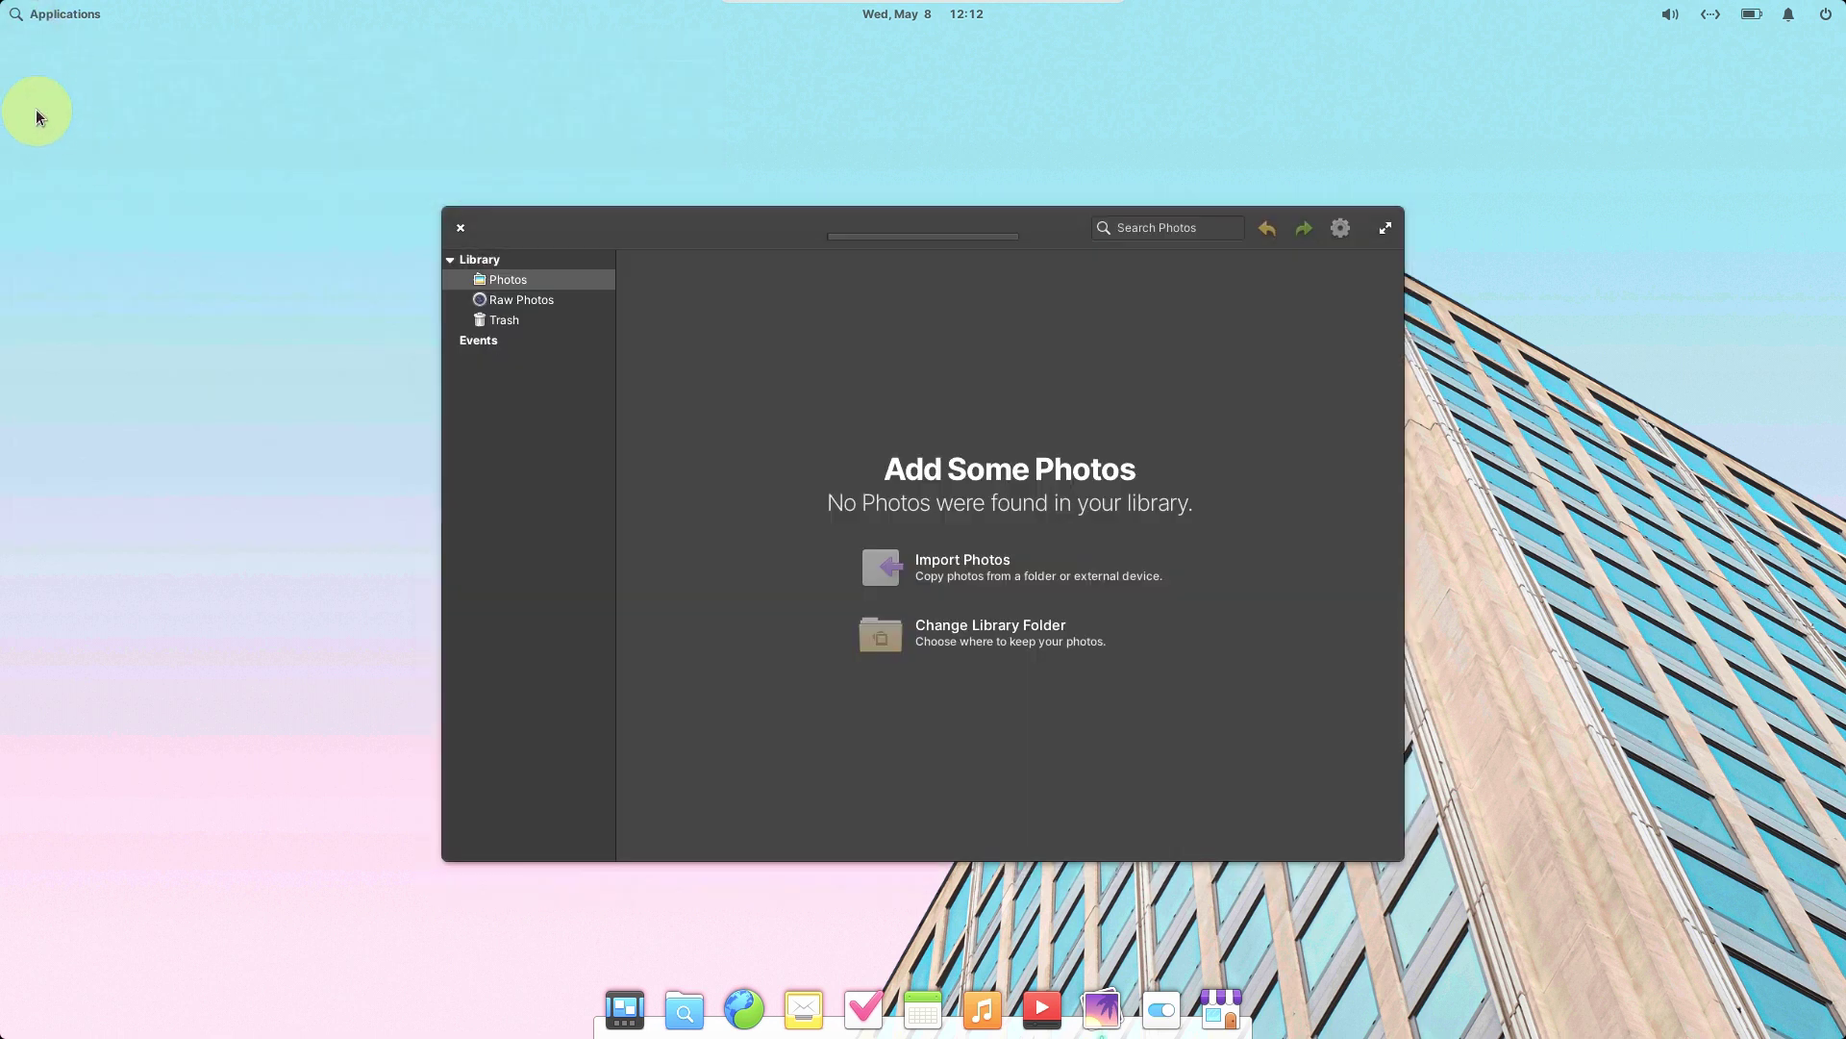
{"action": "key", "text": "super"}
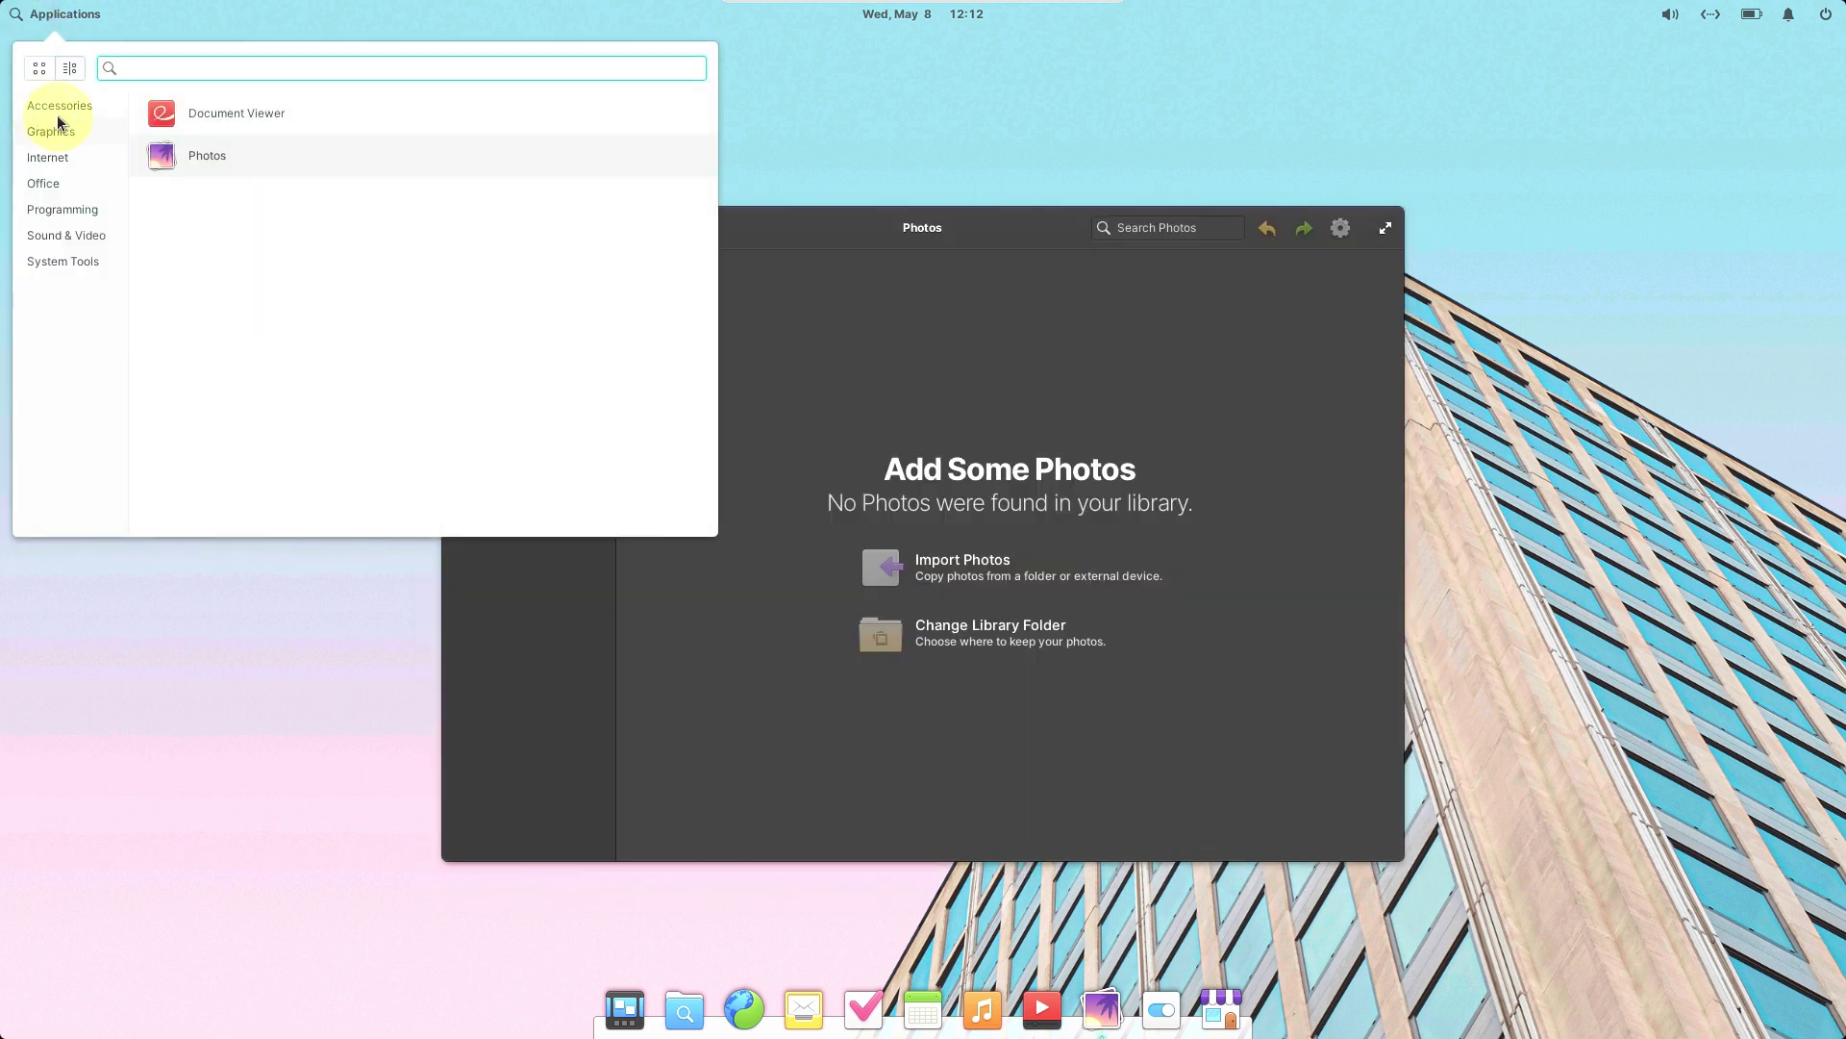
{"action": "left_click", "coordinate": [246, 123]}
Launch Mail from the Internet category of the applications
{"action": "key", "text": "super"}
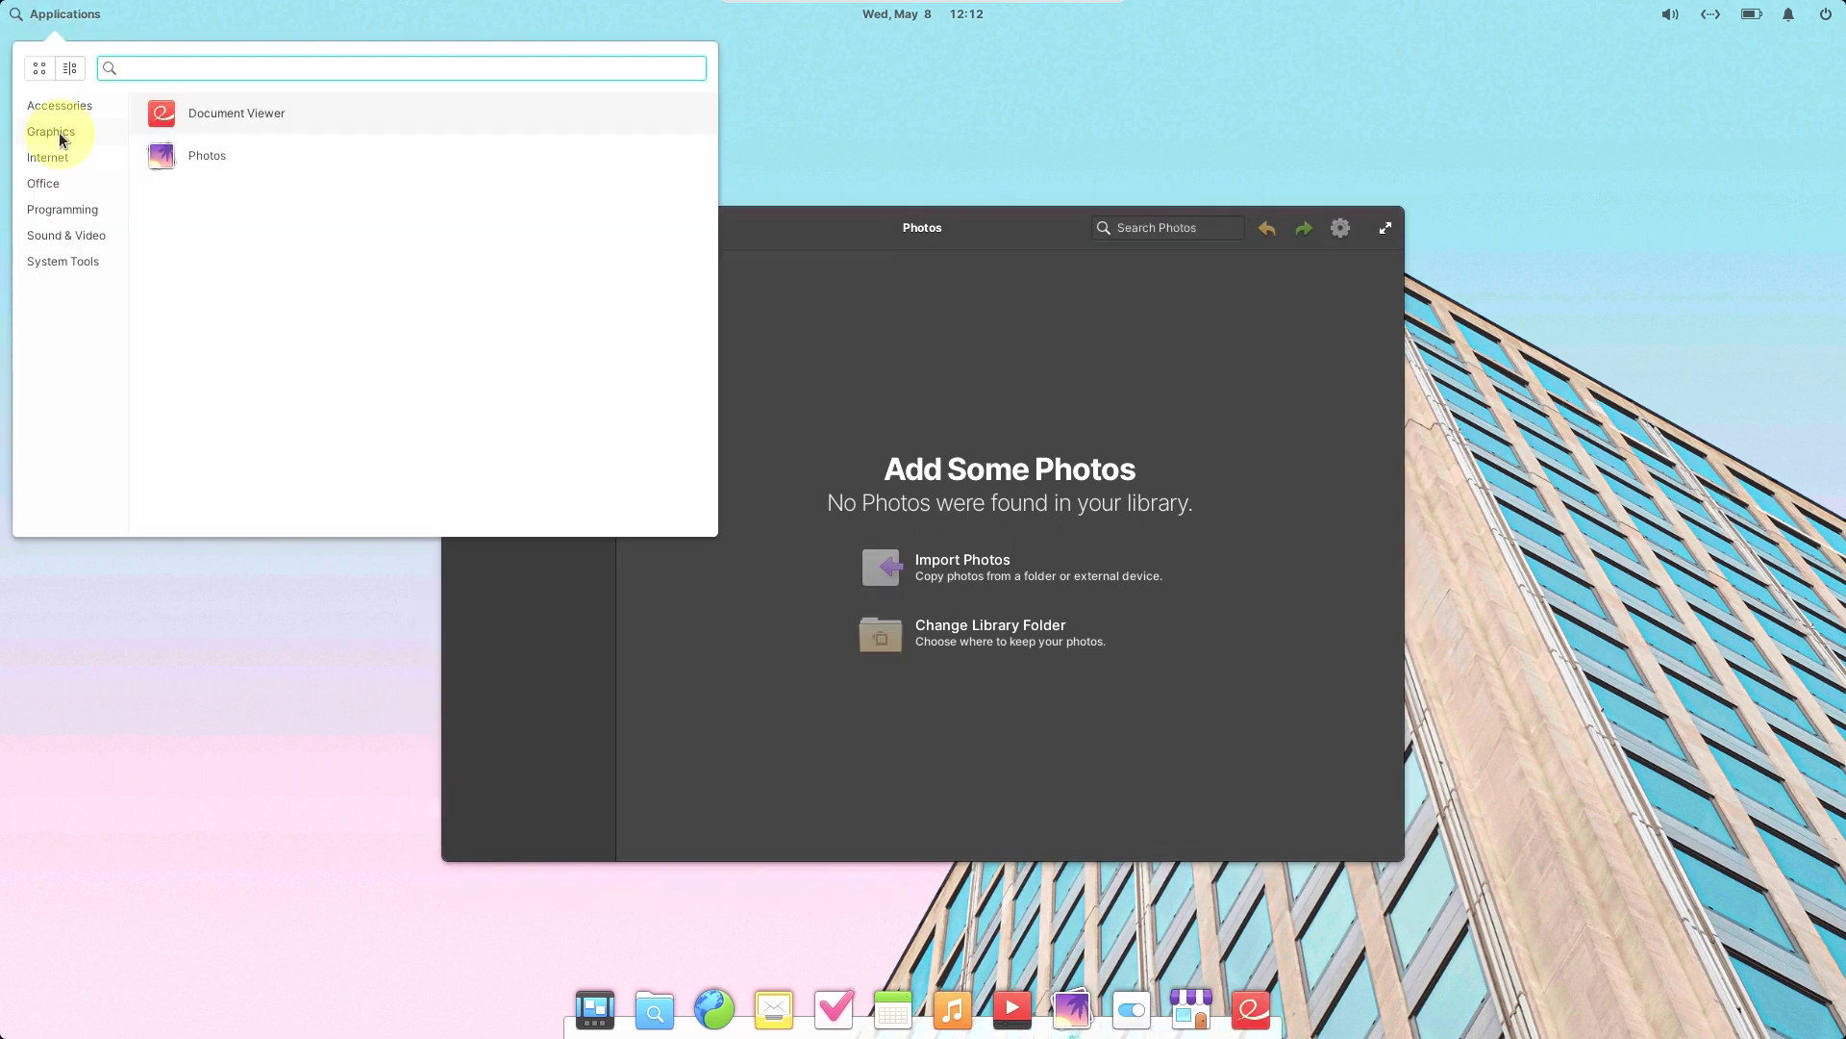
{"action": "left_click", "coordinate": [69, 168]}
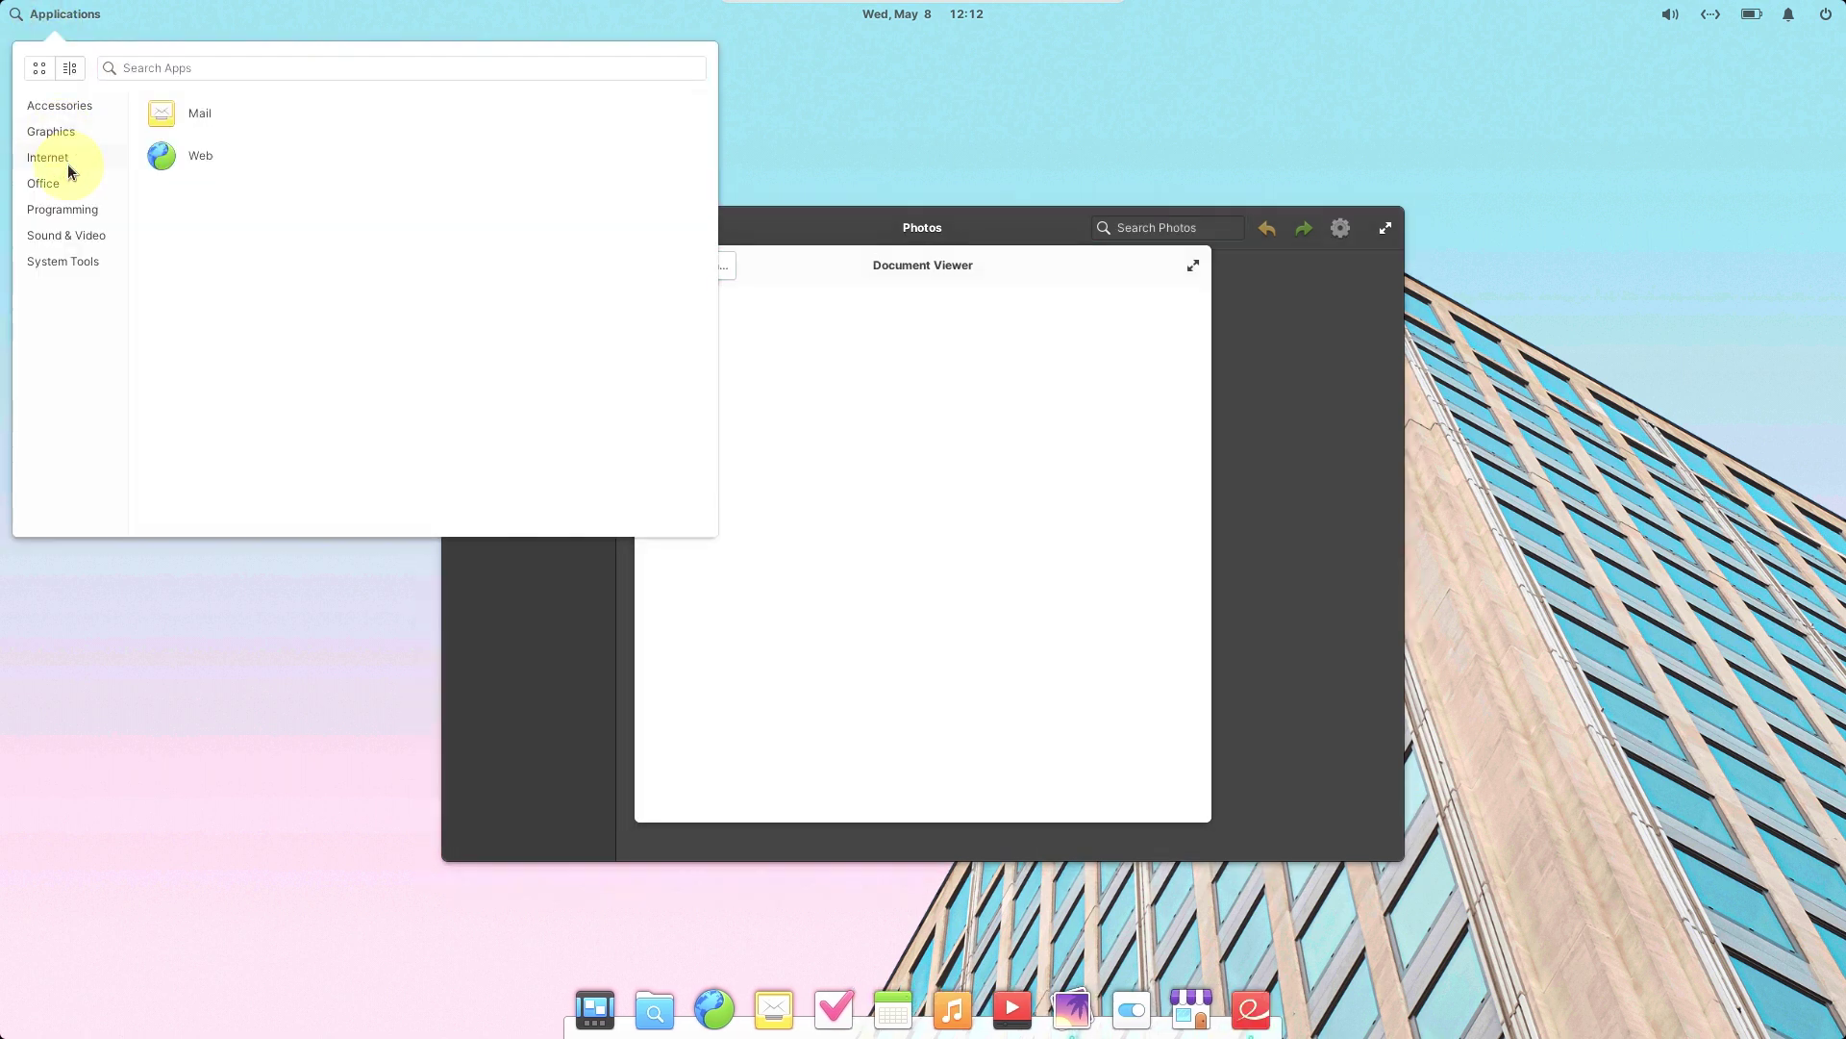
{"action": "left_click", "coordinate": [207, 130]}
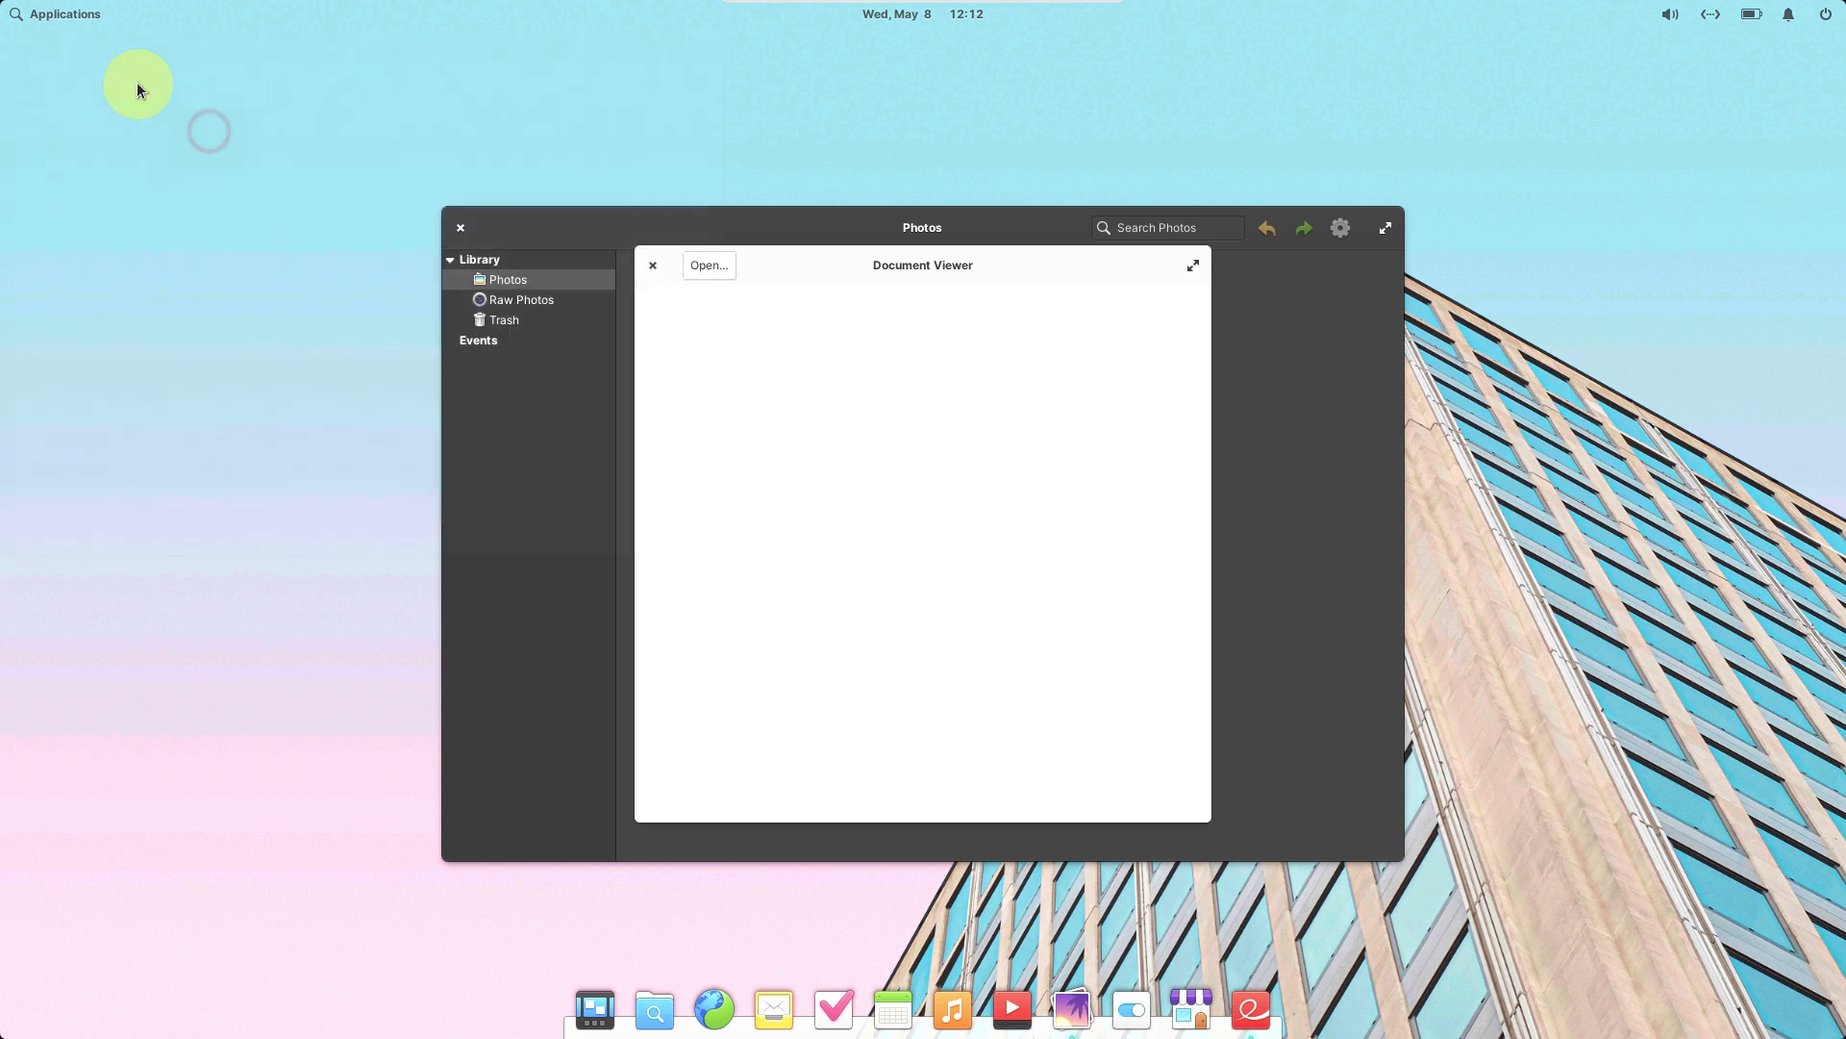
Launch Document Viewer and Tasks from the Office category of the applications
{"action": "key", "text": "super"}
{"action": "left_click", "coordinate": [66, 186]}
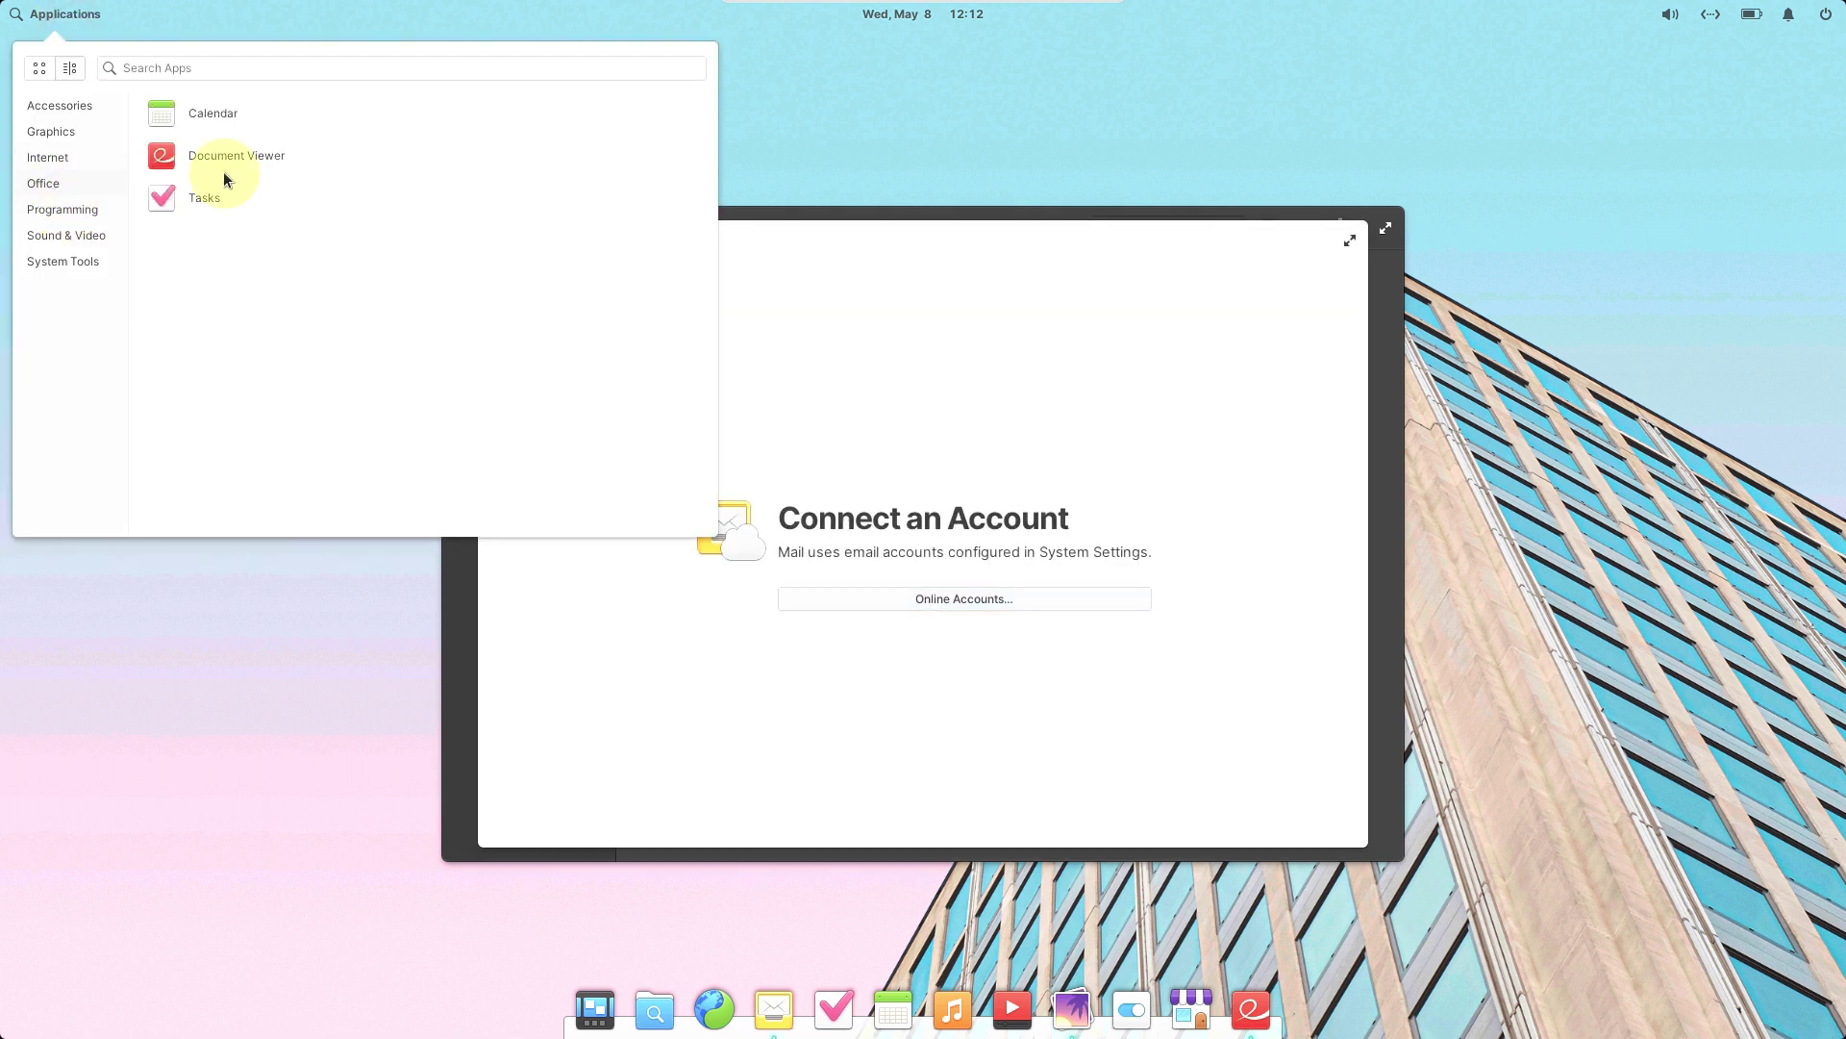
{"action": "left_click", "coordinate": [278, 154]}
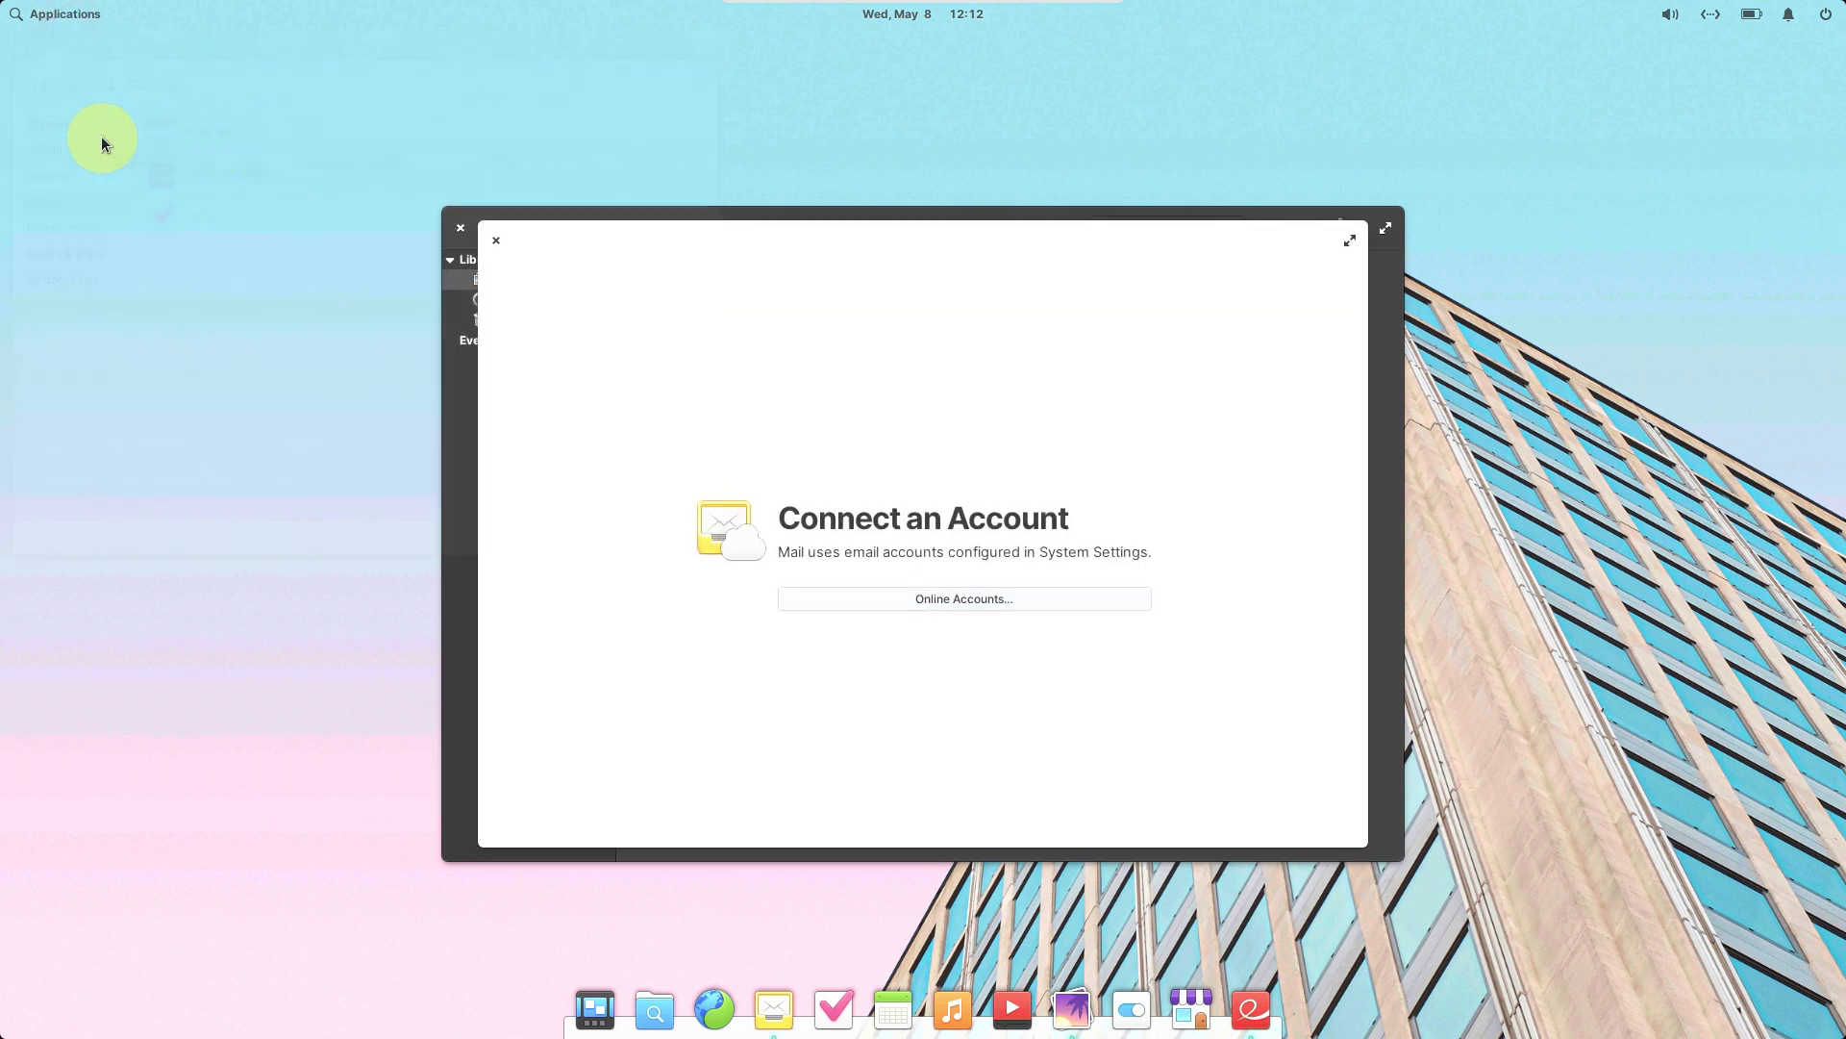
{"action": "left_click", "coordinate": [21, 13]}
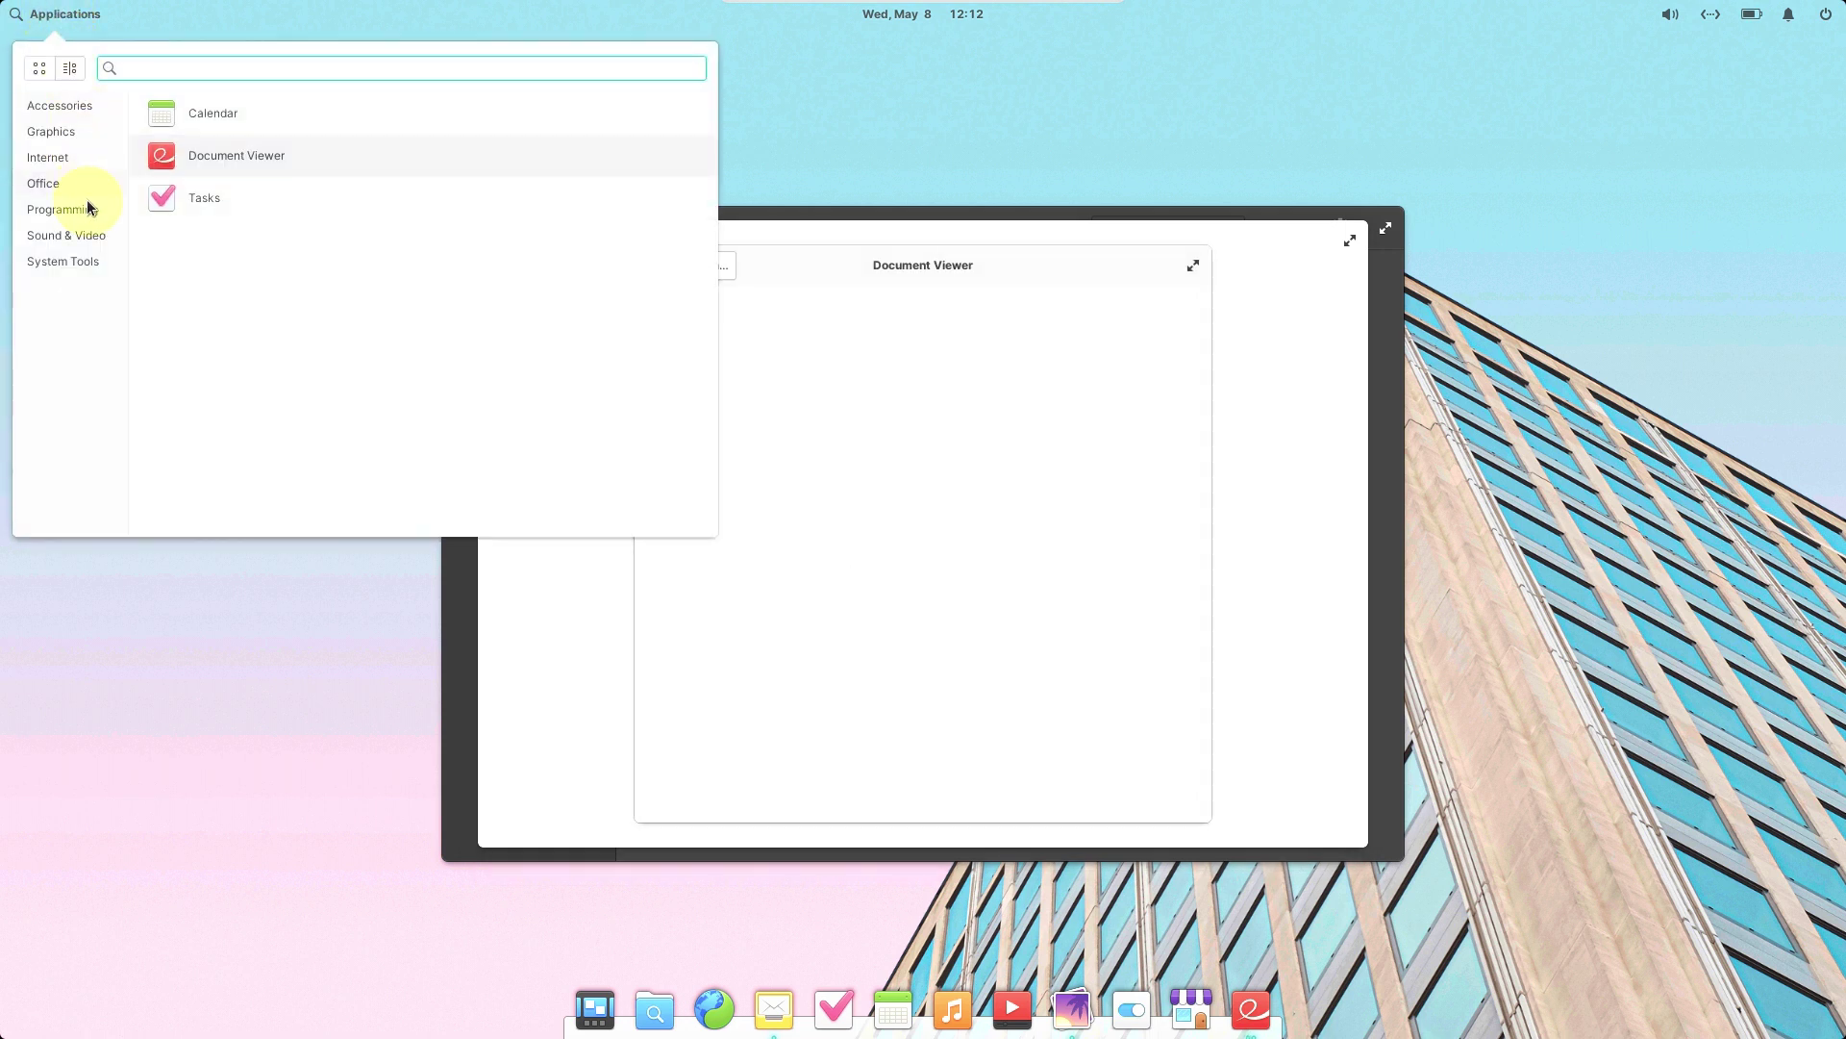
{"action": "left_click", "coordinate": [227, 195]}
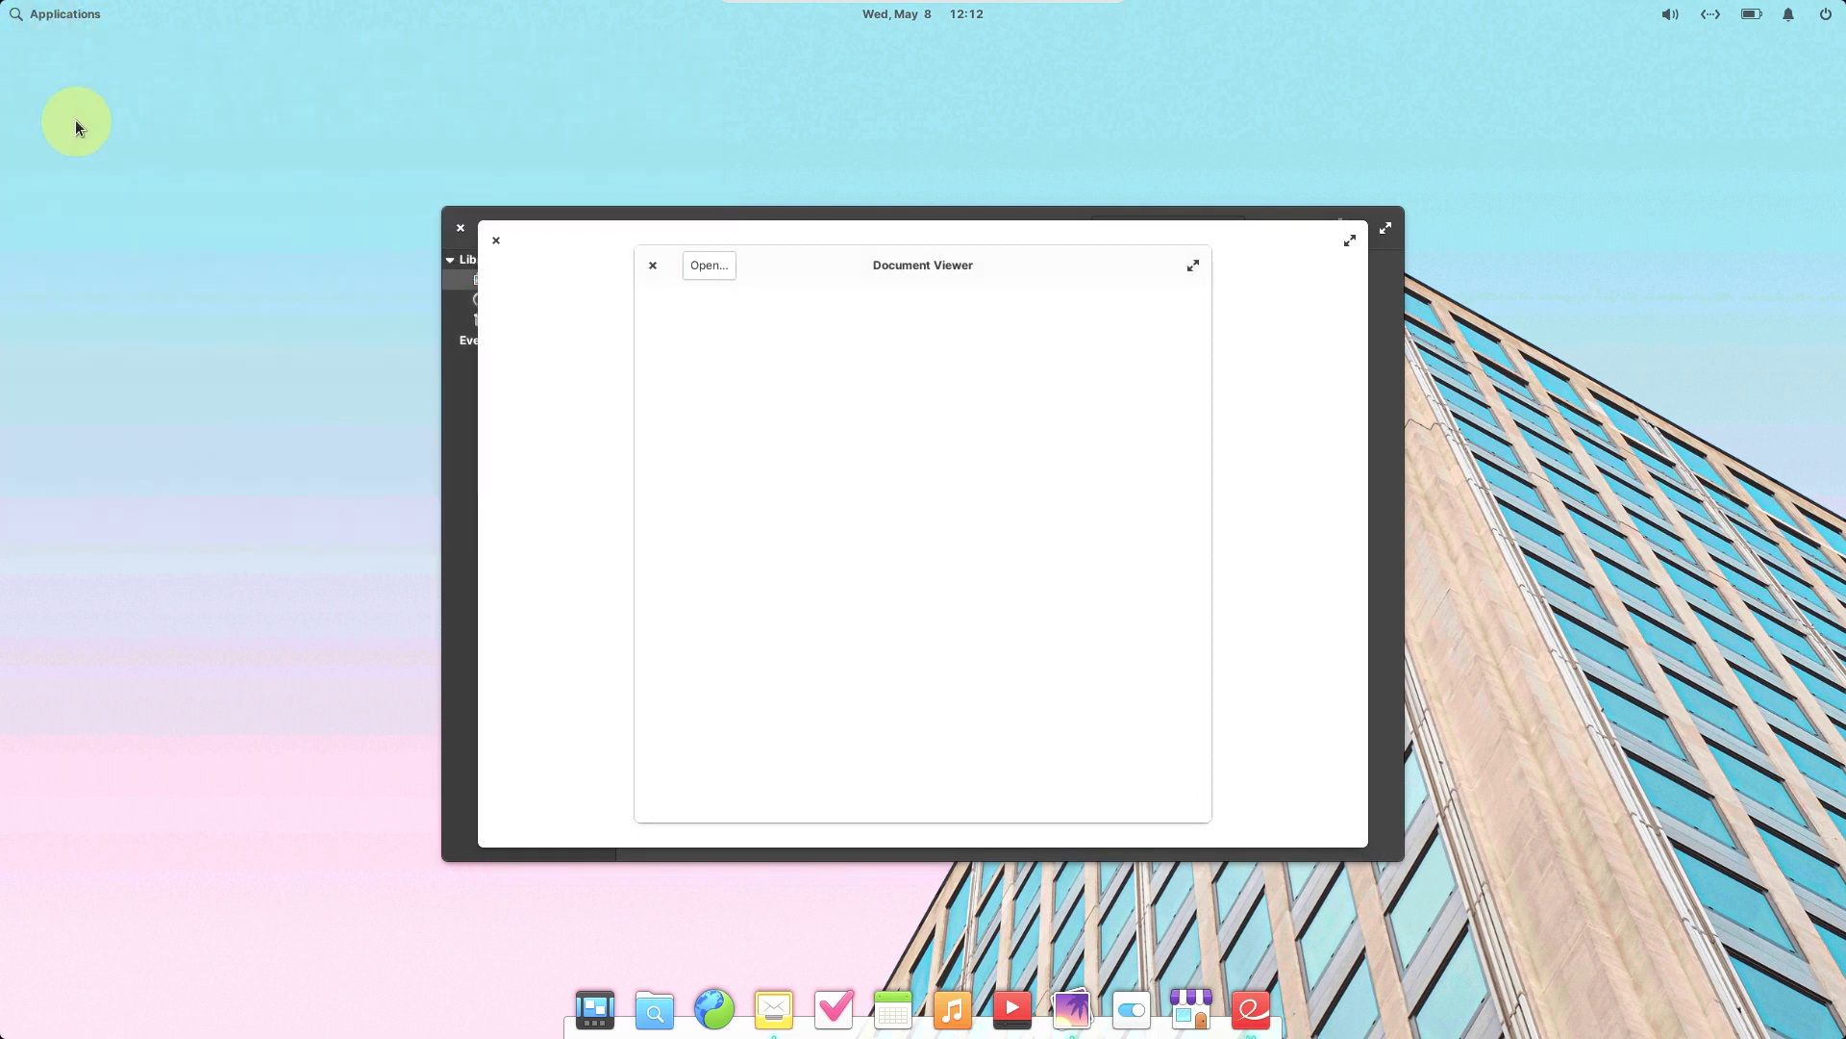
Launch Code from the Programming category of the applications
{"action": "key", "text": "super"}
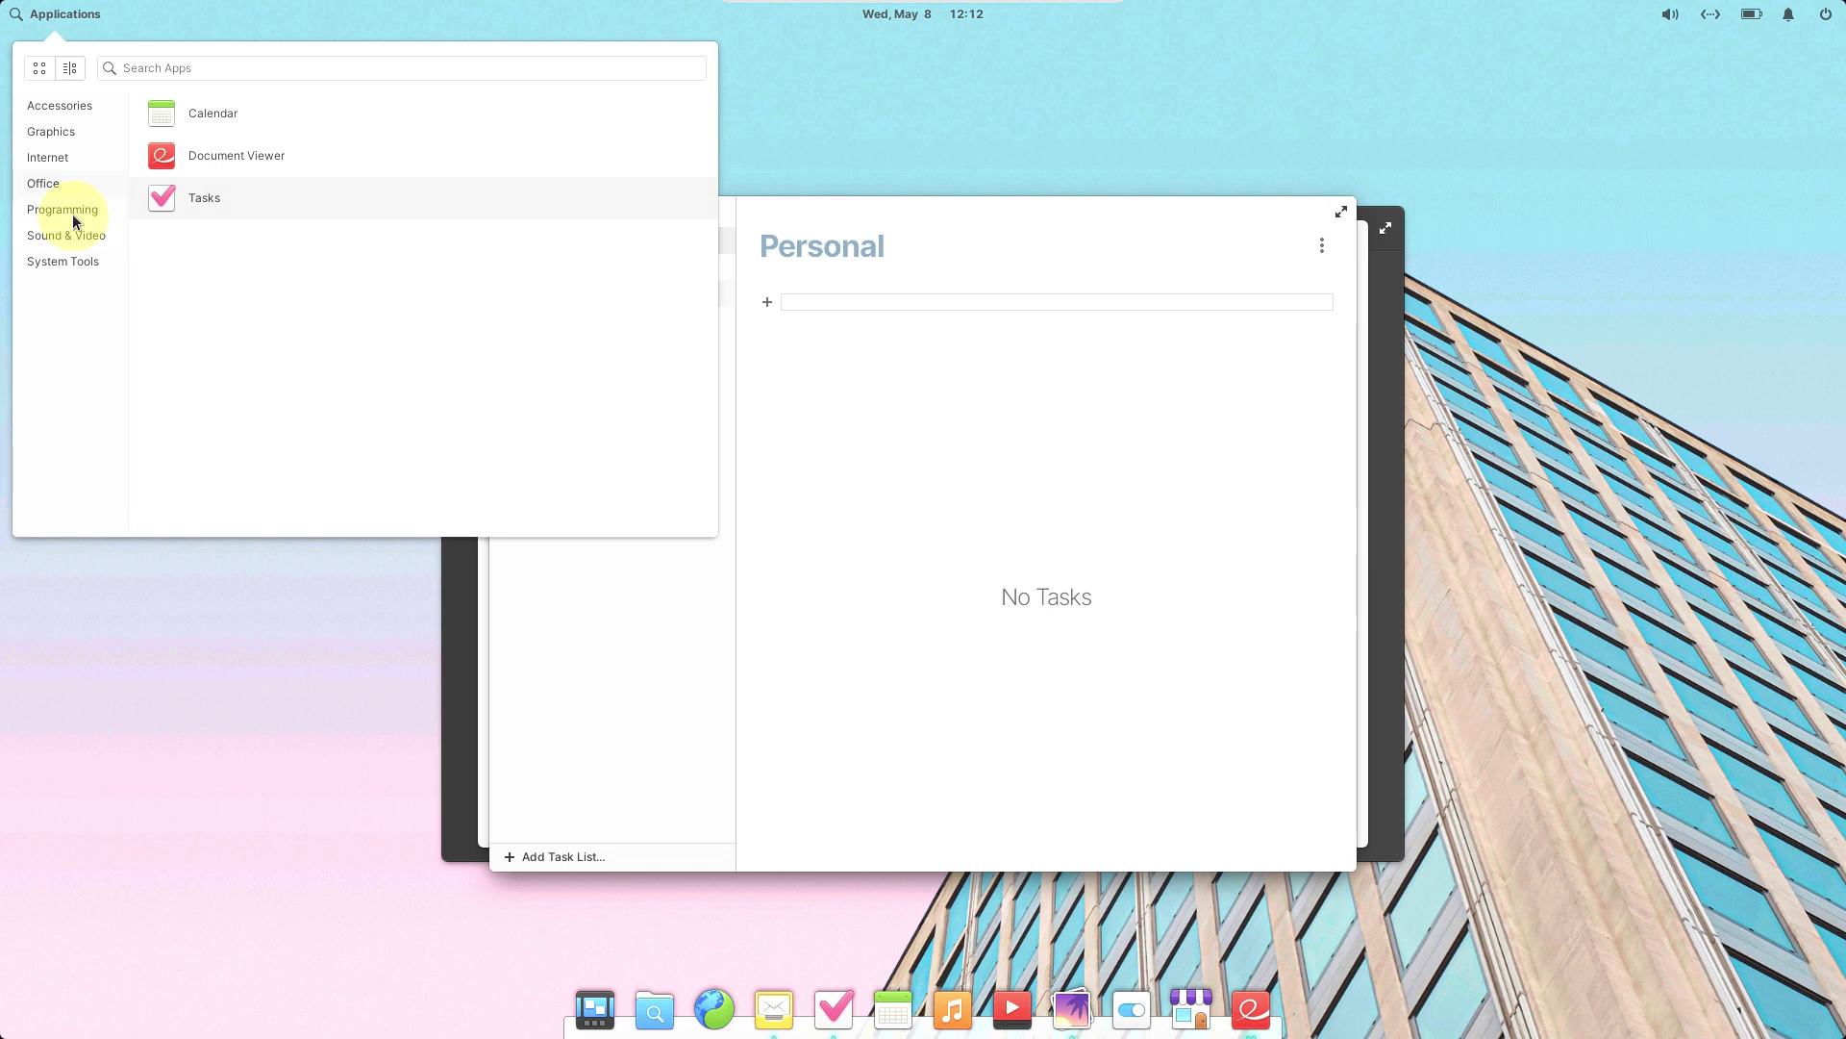
{"action": "left_click", "coordinate": [73, 221]}
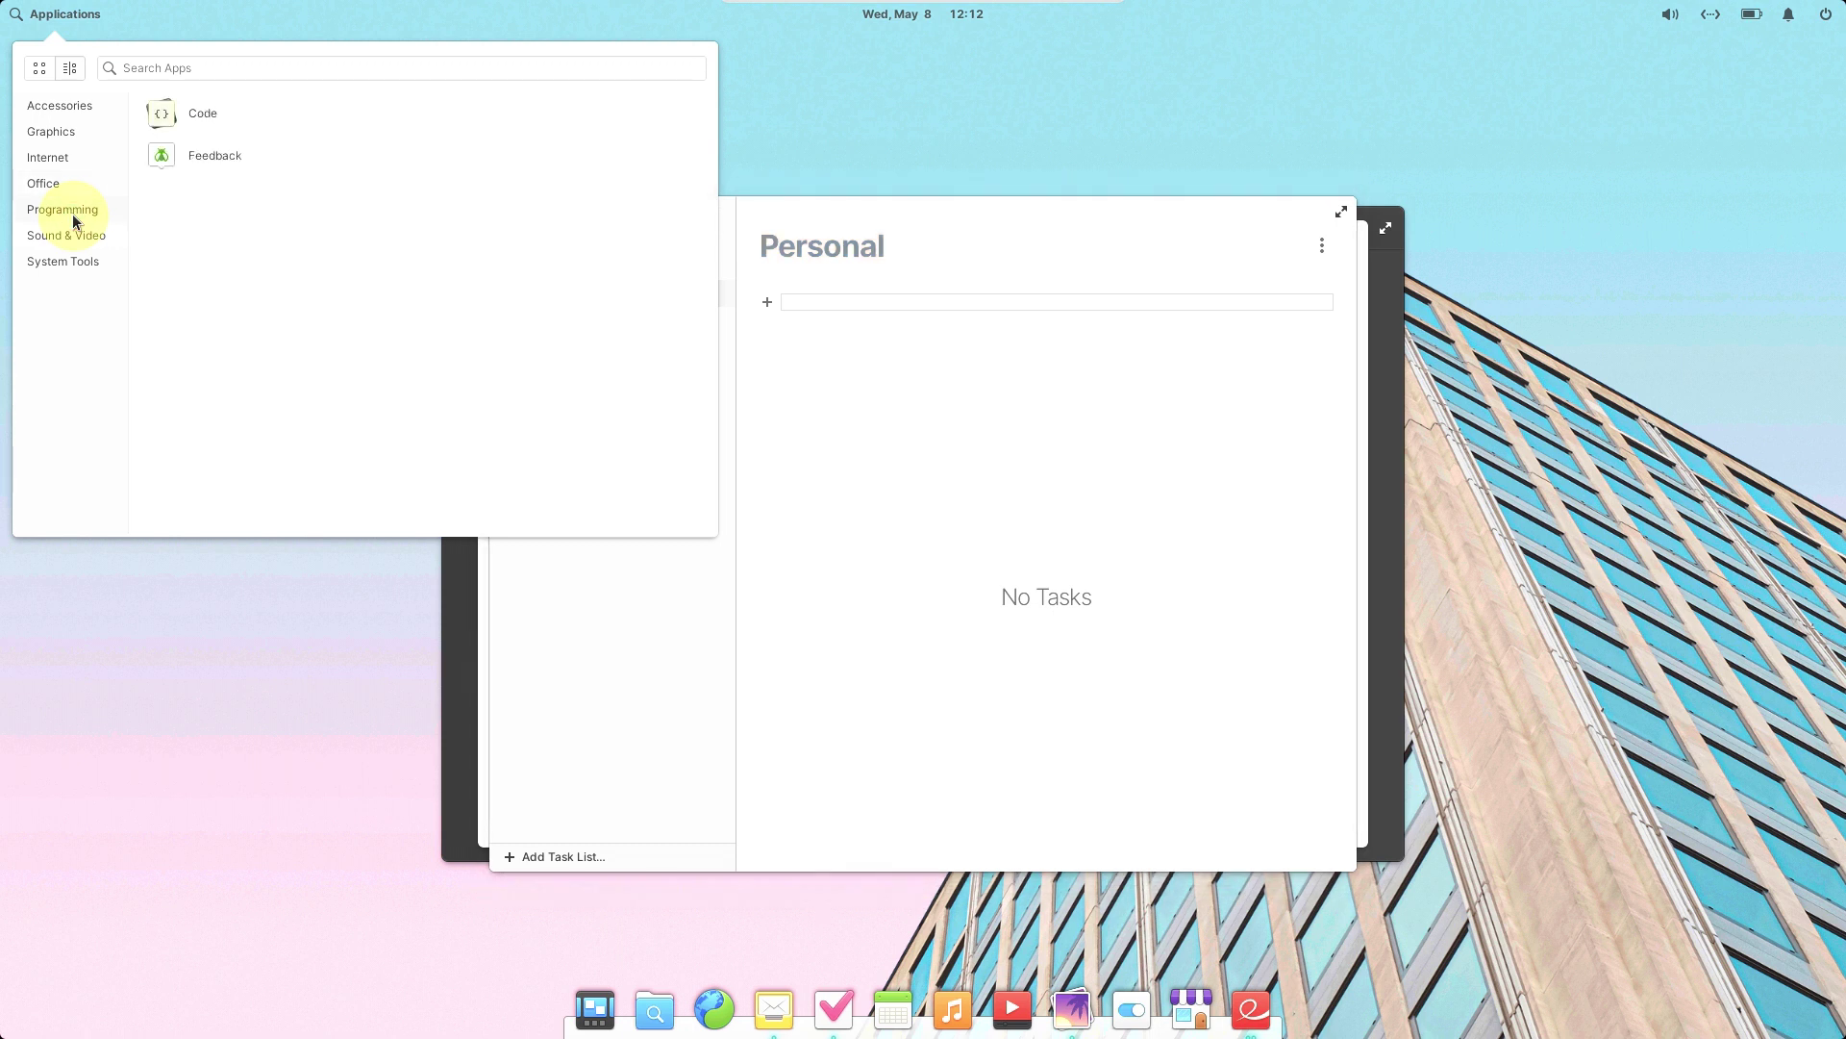
{"action": "left_click", "coordinate": [255, 126]}
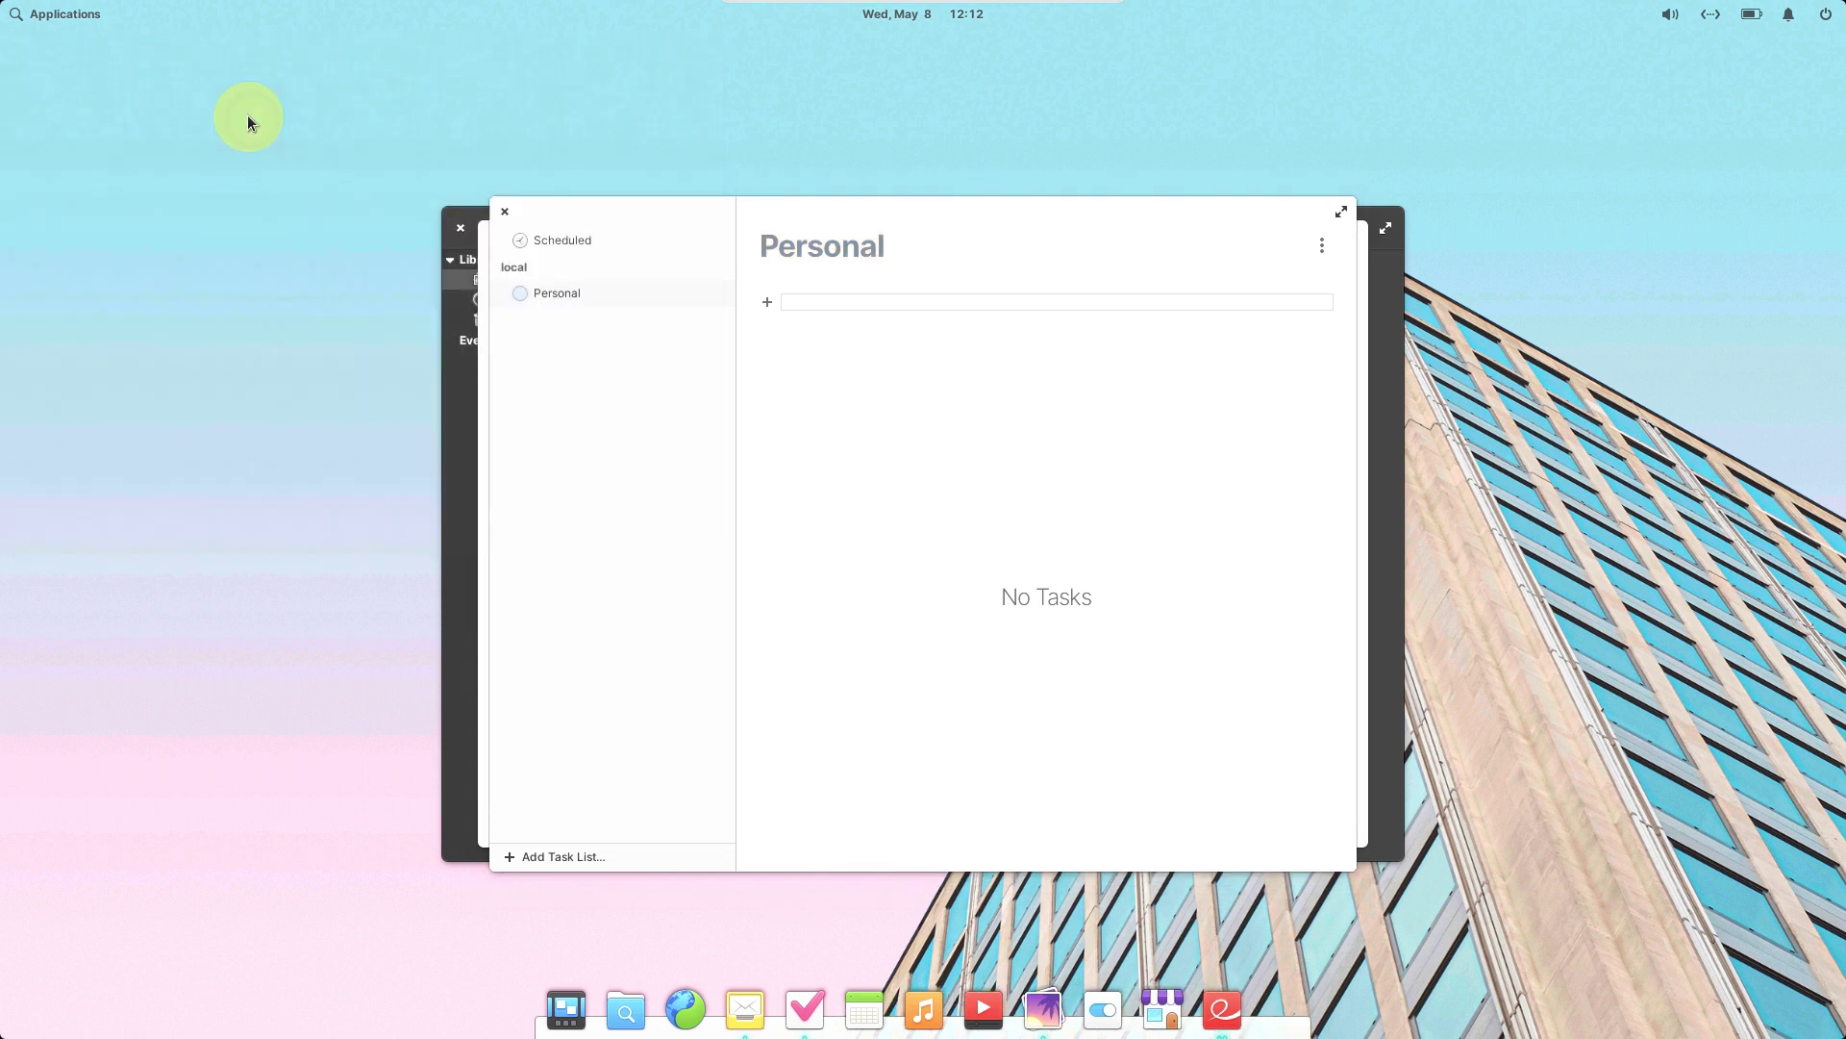
Launch Videos, Music and Camera from the Sound & Video category of the applications
{"action": "left_click", "coordinate": [36, 26]}
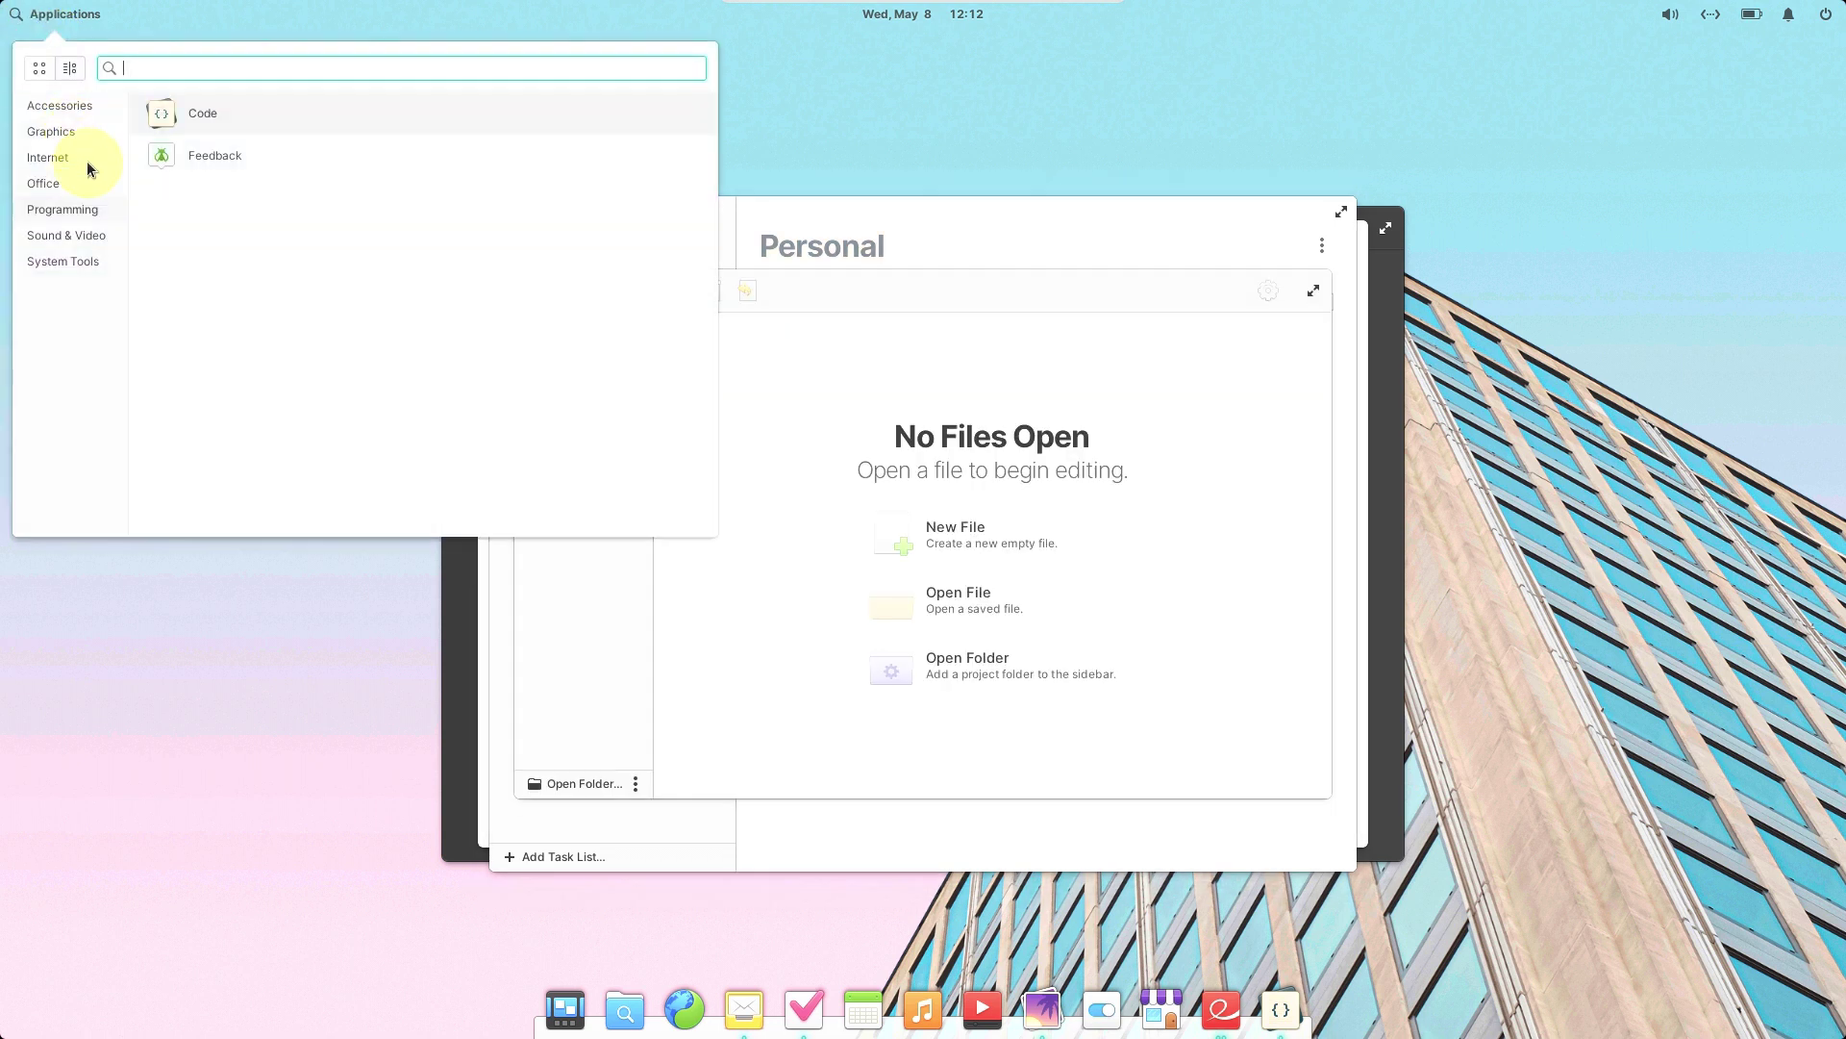
{"action": "left_click", "coordinate": [59, 234]}
{"action": "left_click", "coordinate": [227, 197]}
{"action": "left_click", "coordinate": [42, 20]}
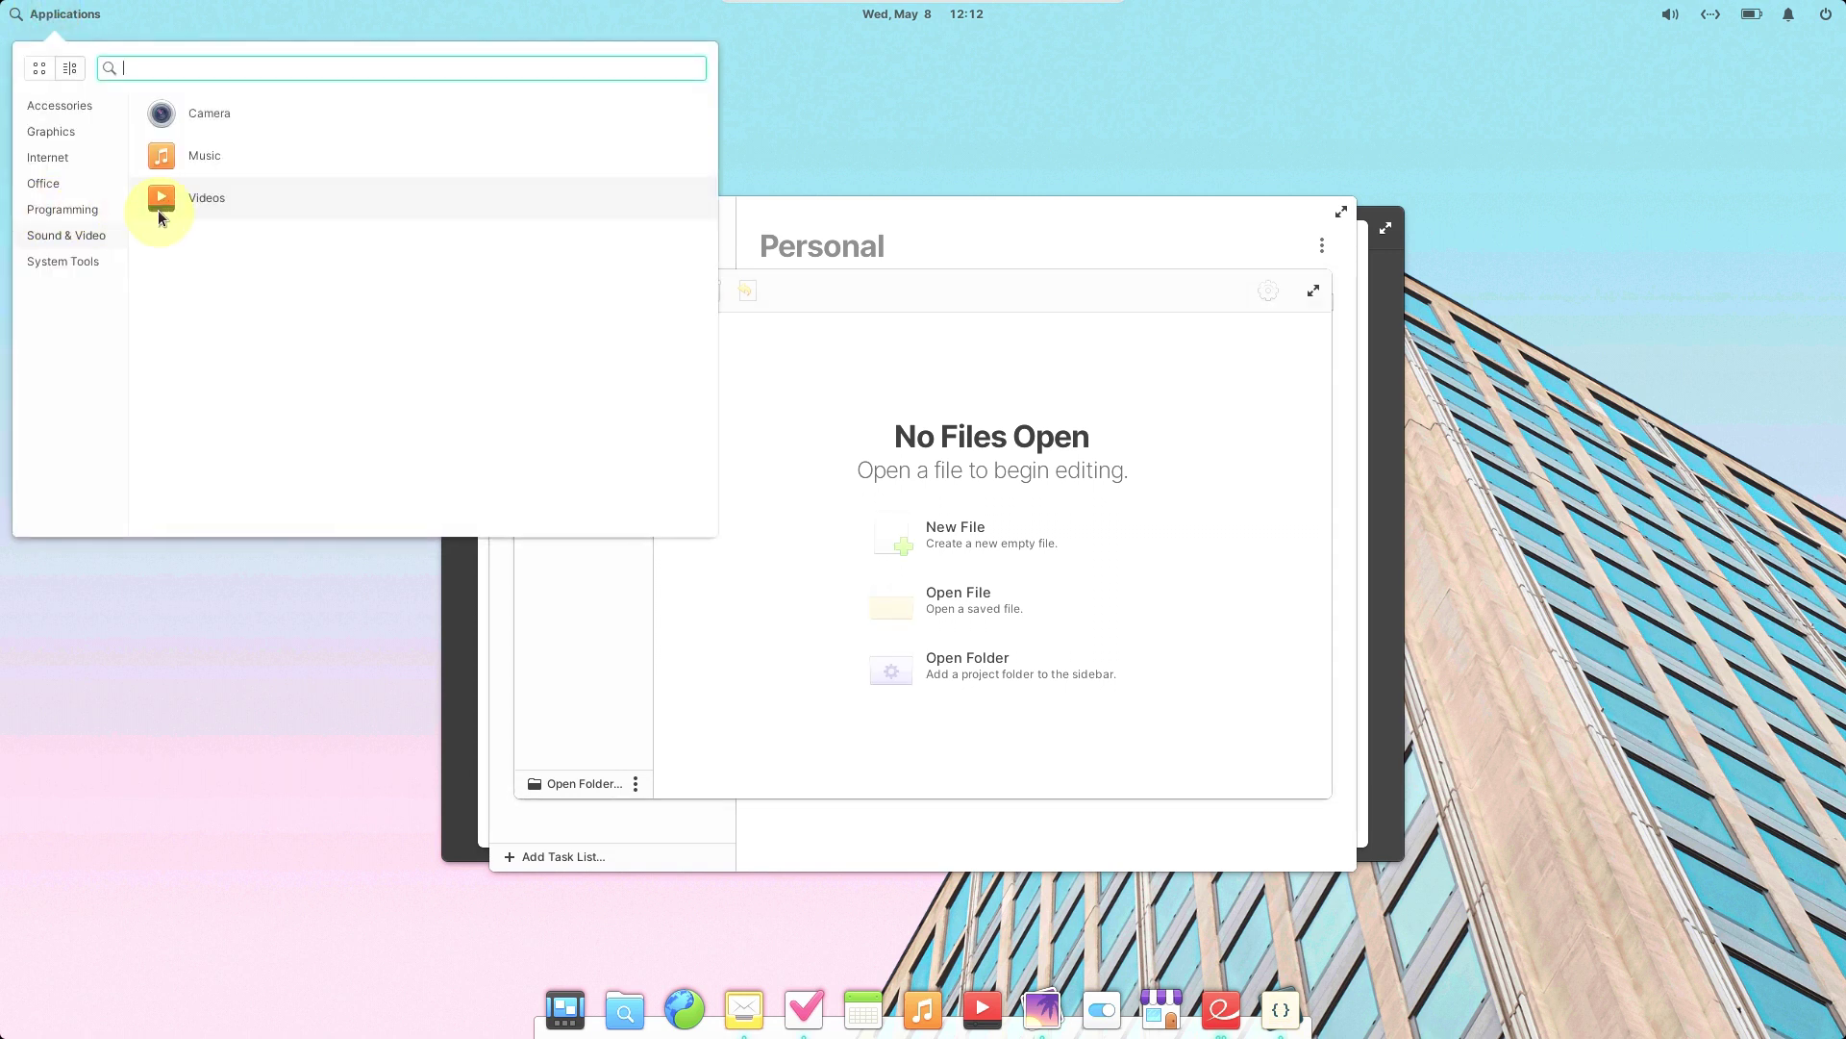
{"action": "left_click", "coordinate": [73, 17]}
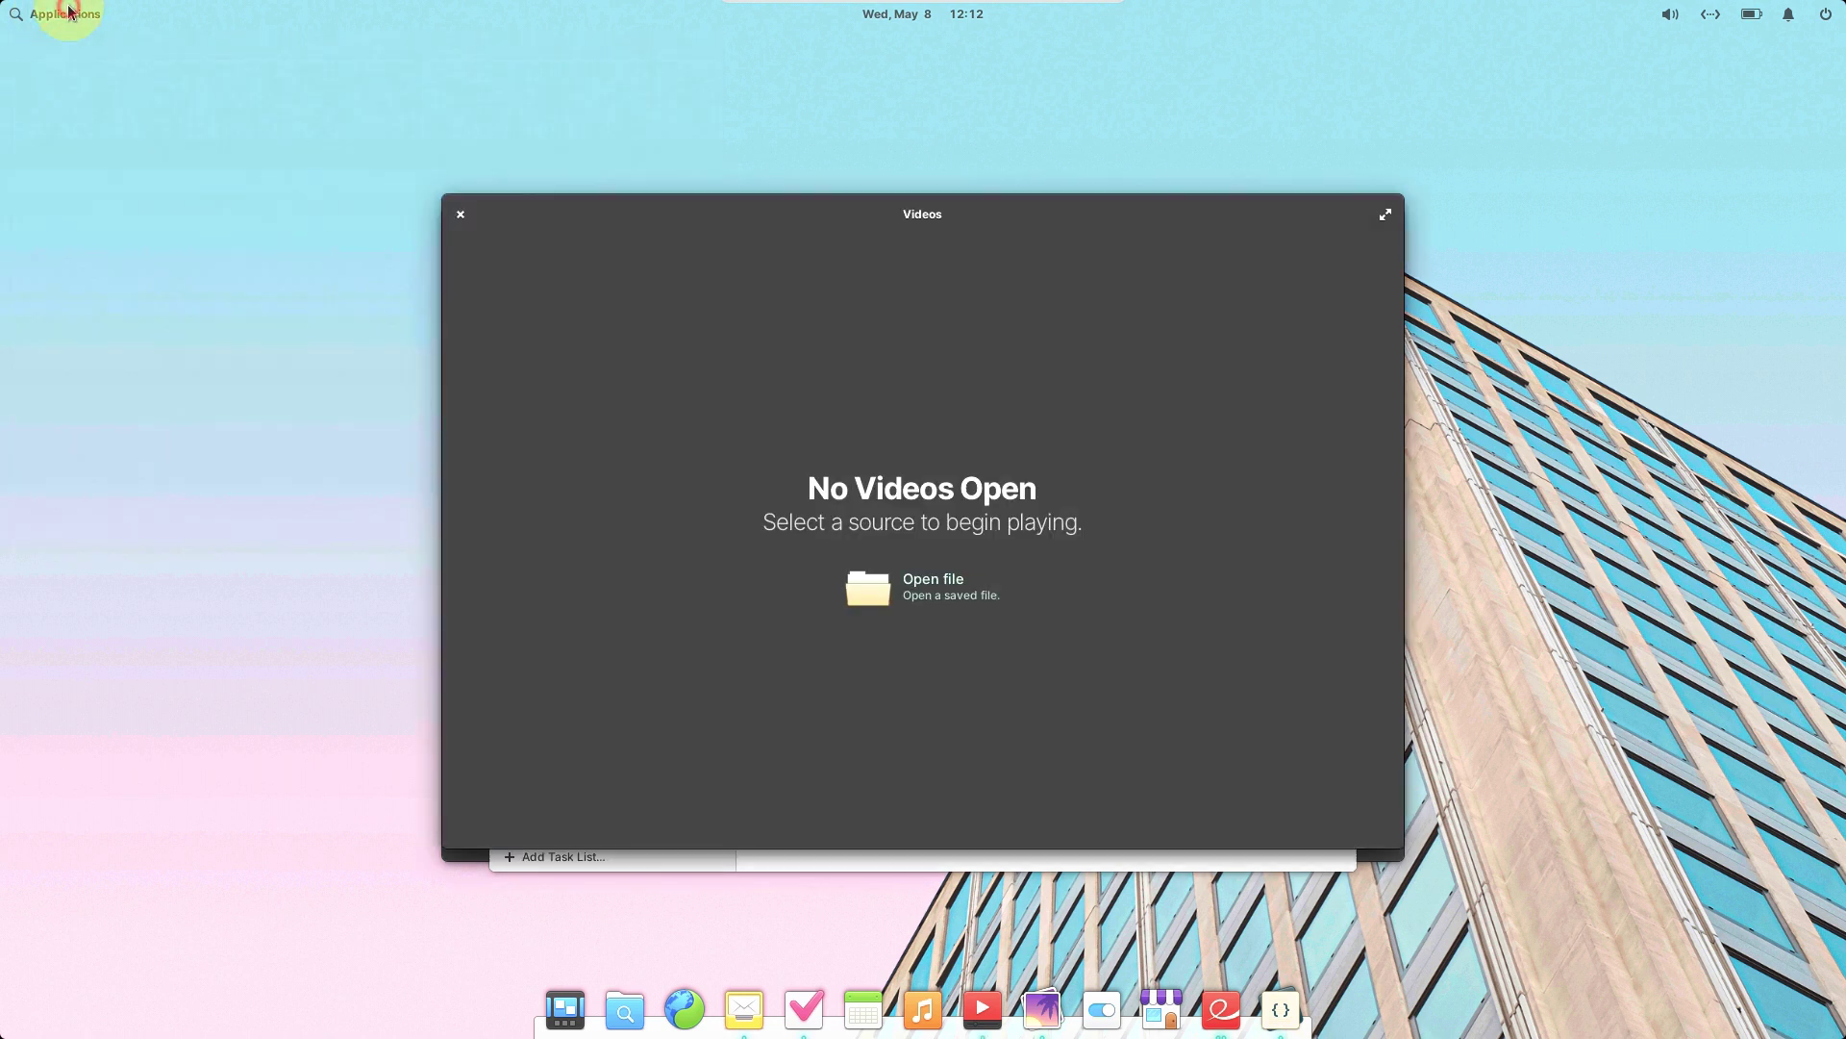
{"action": "key", "text": "super"}
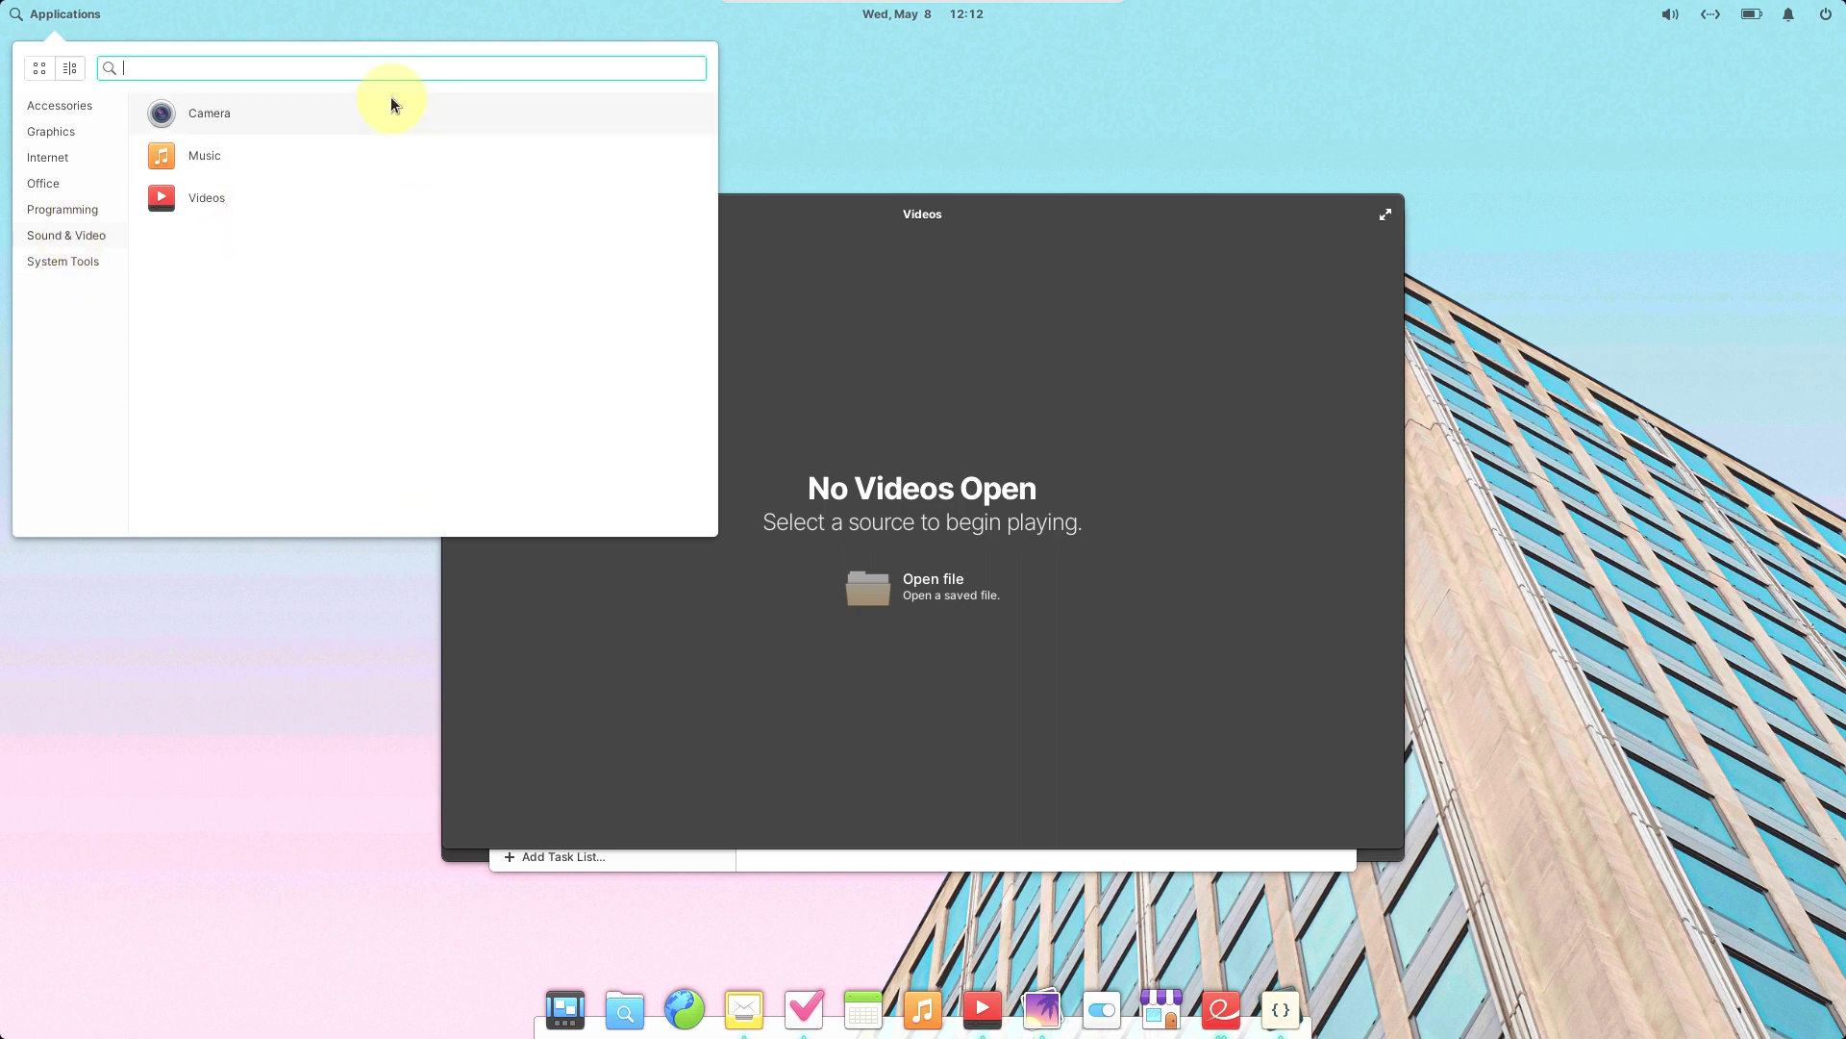
{"action": "left_click", "coordinate": [392, 108]}
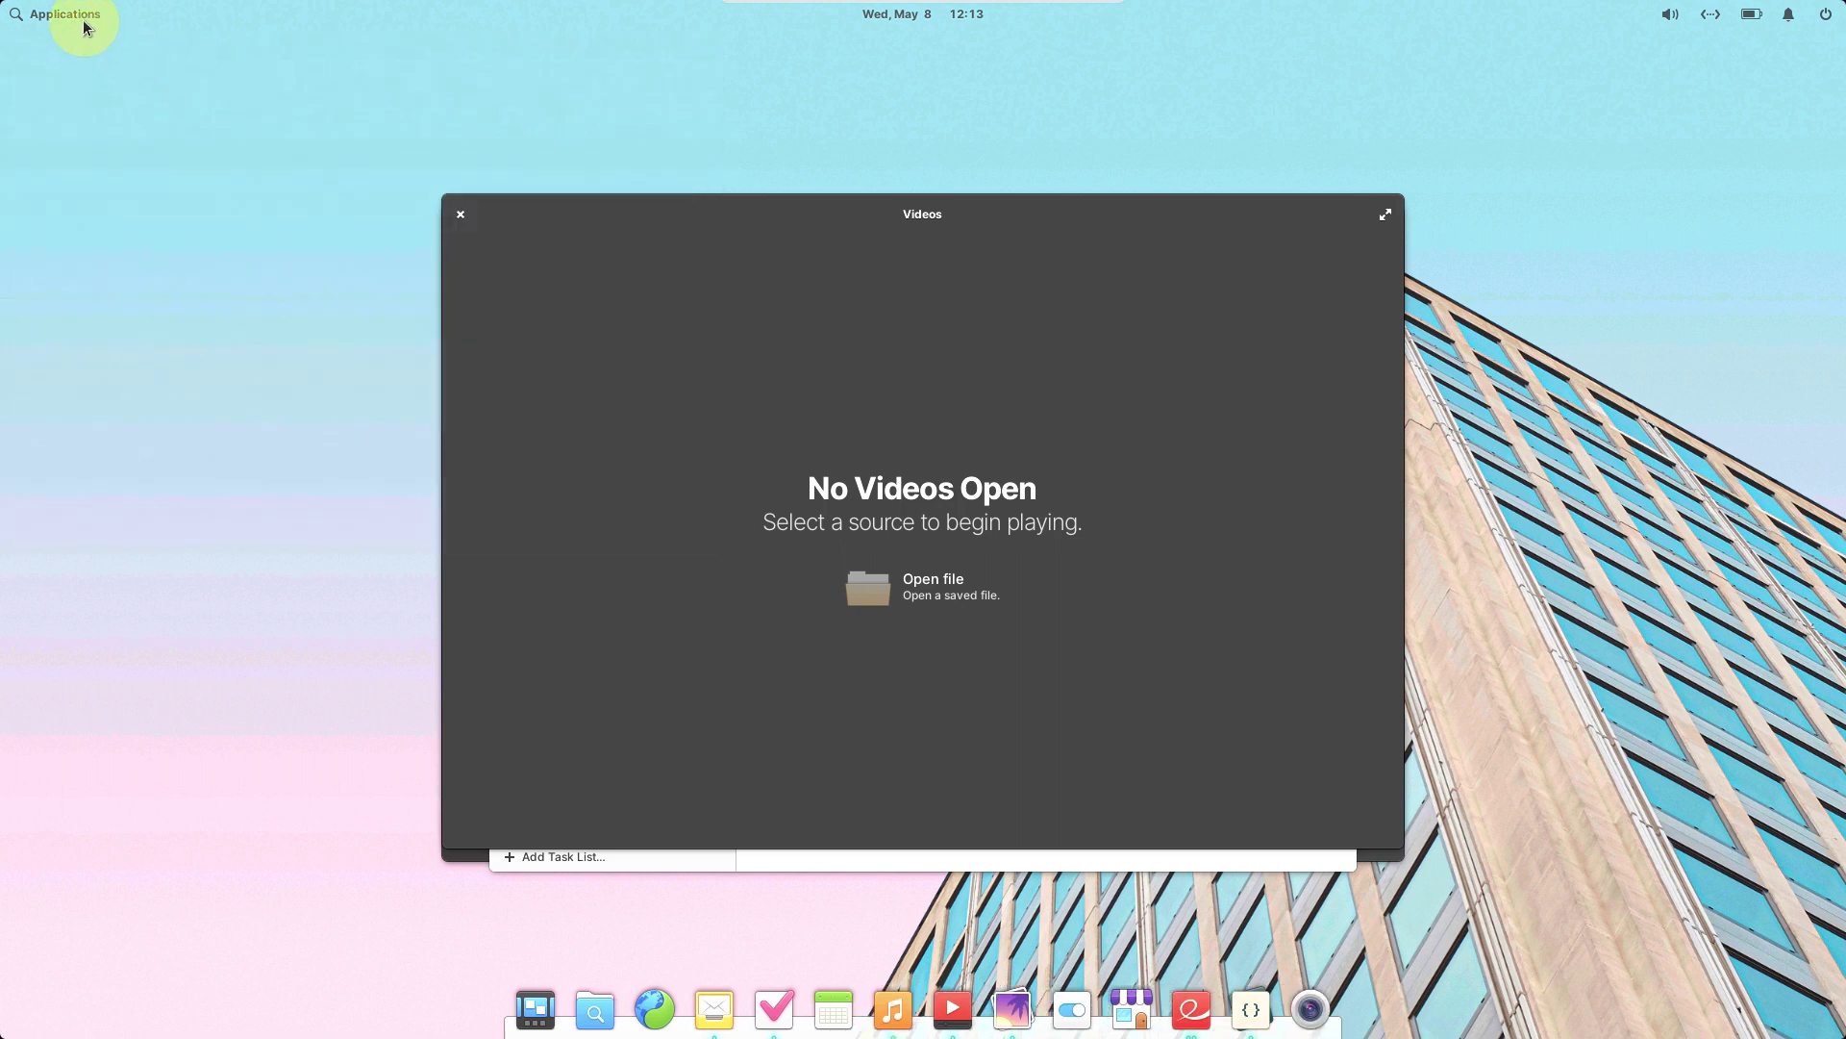
Launch GParted Partition Editor from System Tools, and open System Settings briefly before closing it
{"action": "left_click", "coordinate": [85, 26]}
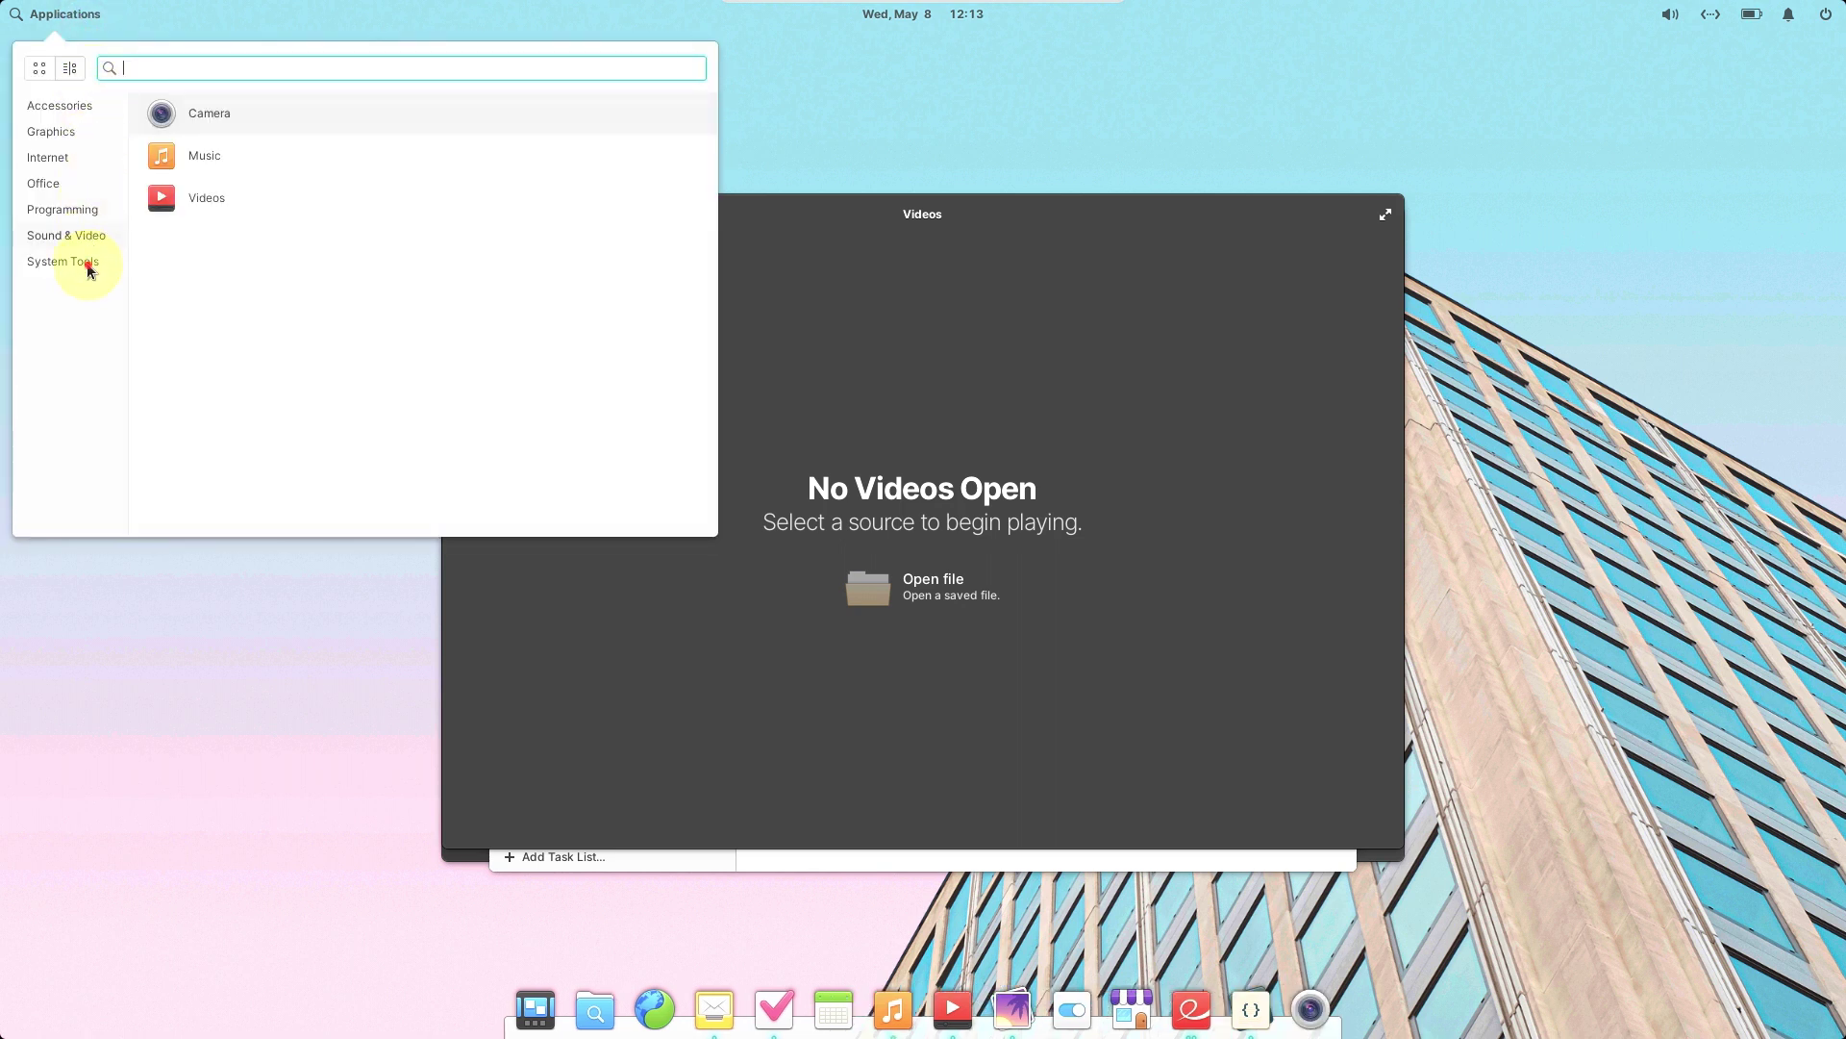
{"action": "left_click", "coordinate": [64, 262]}
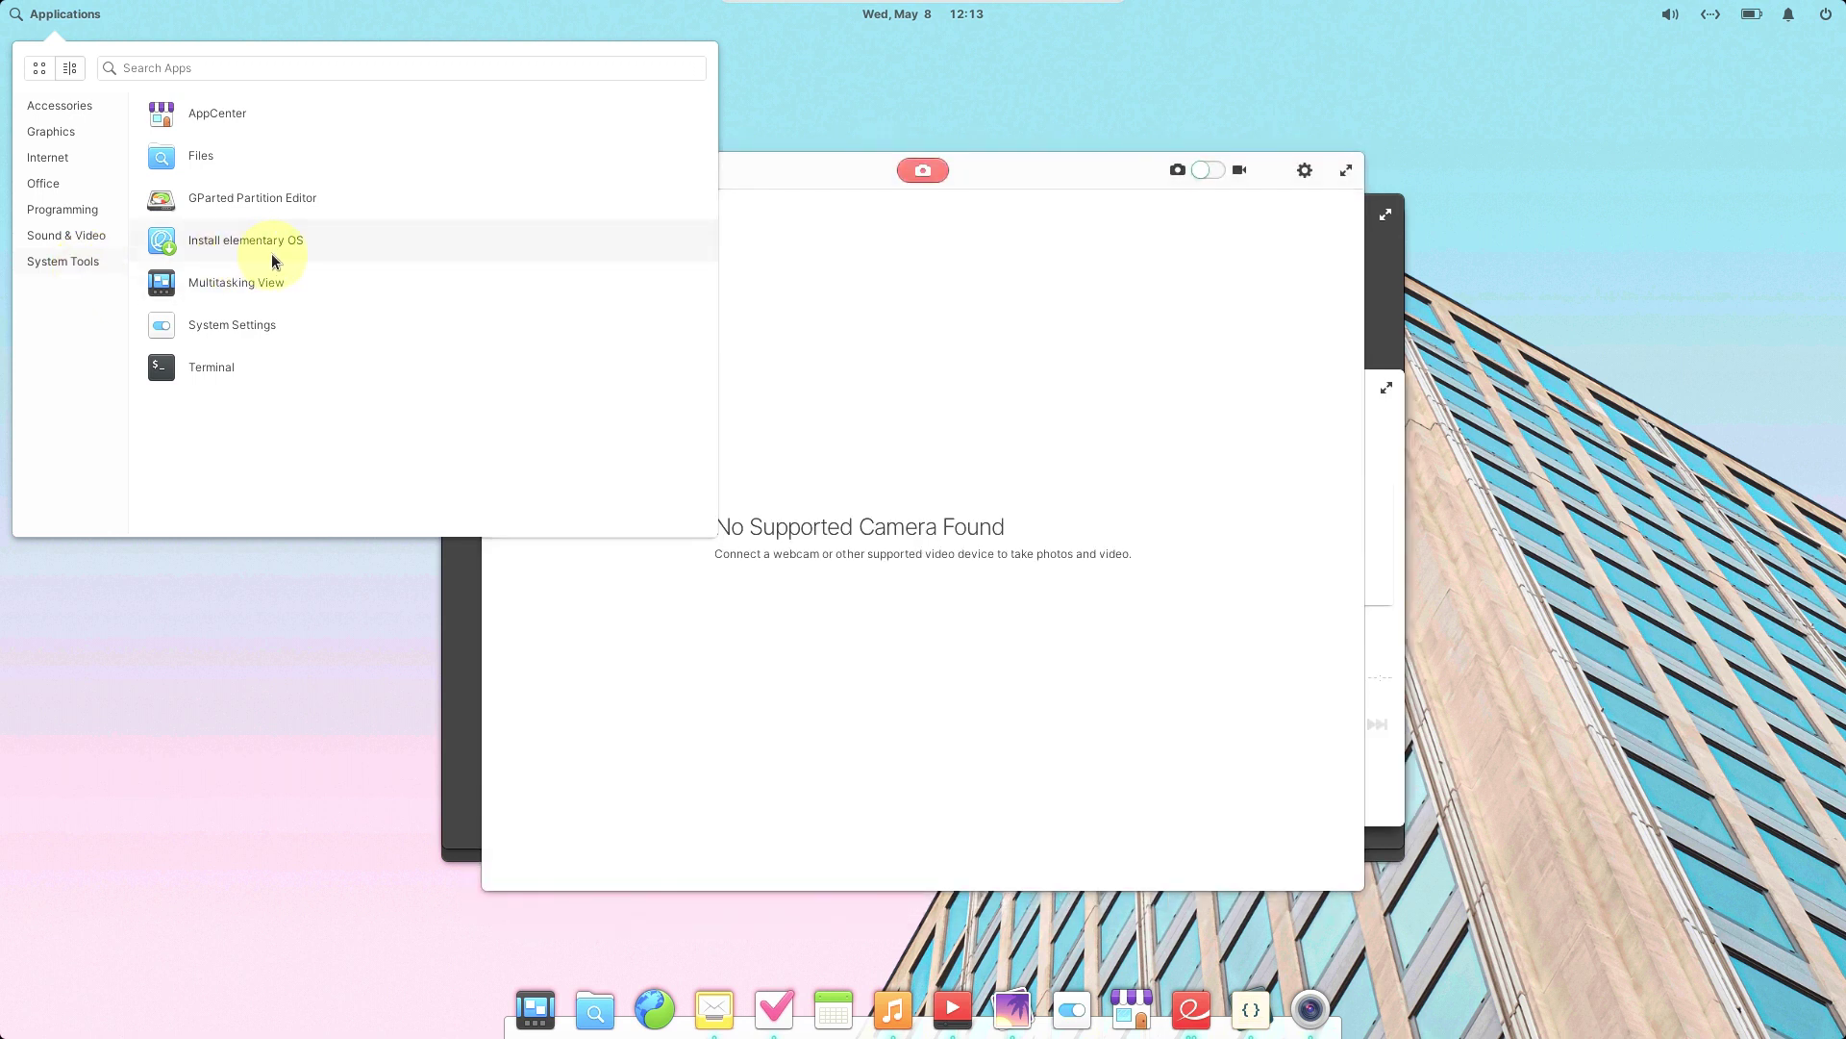
{"action": "left_click", "coordinate": [278, 199]}
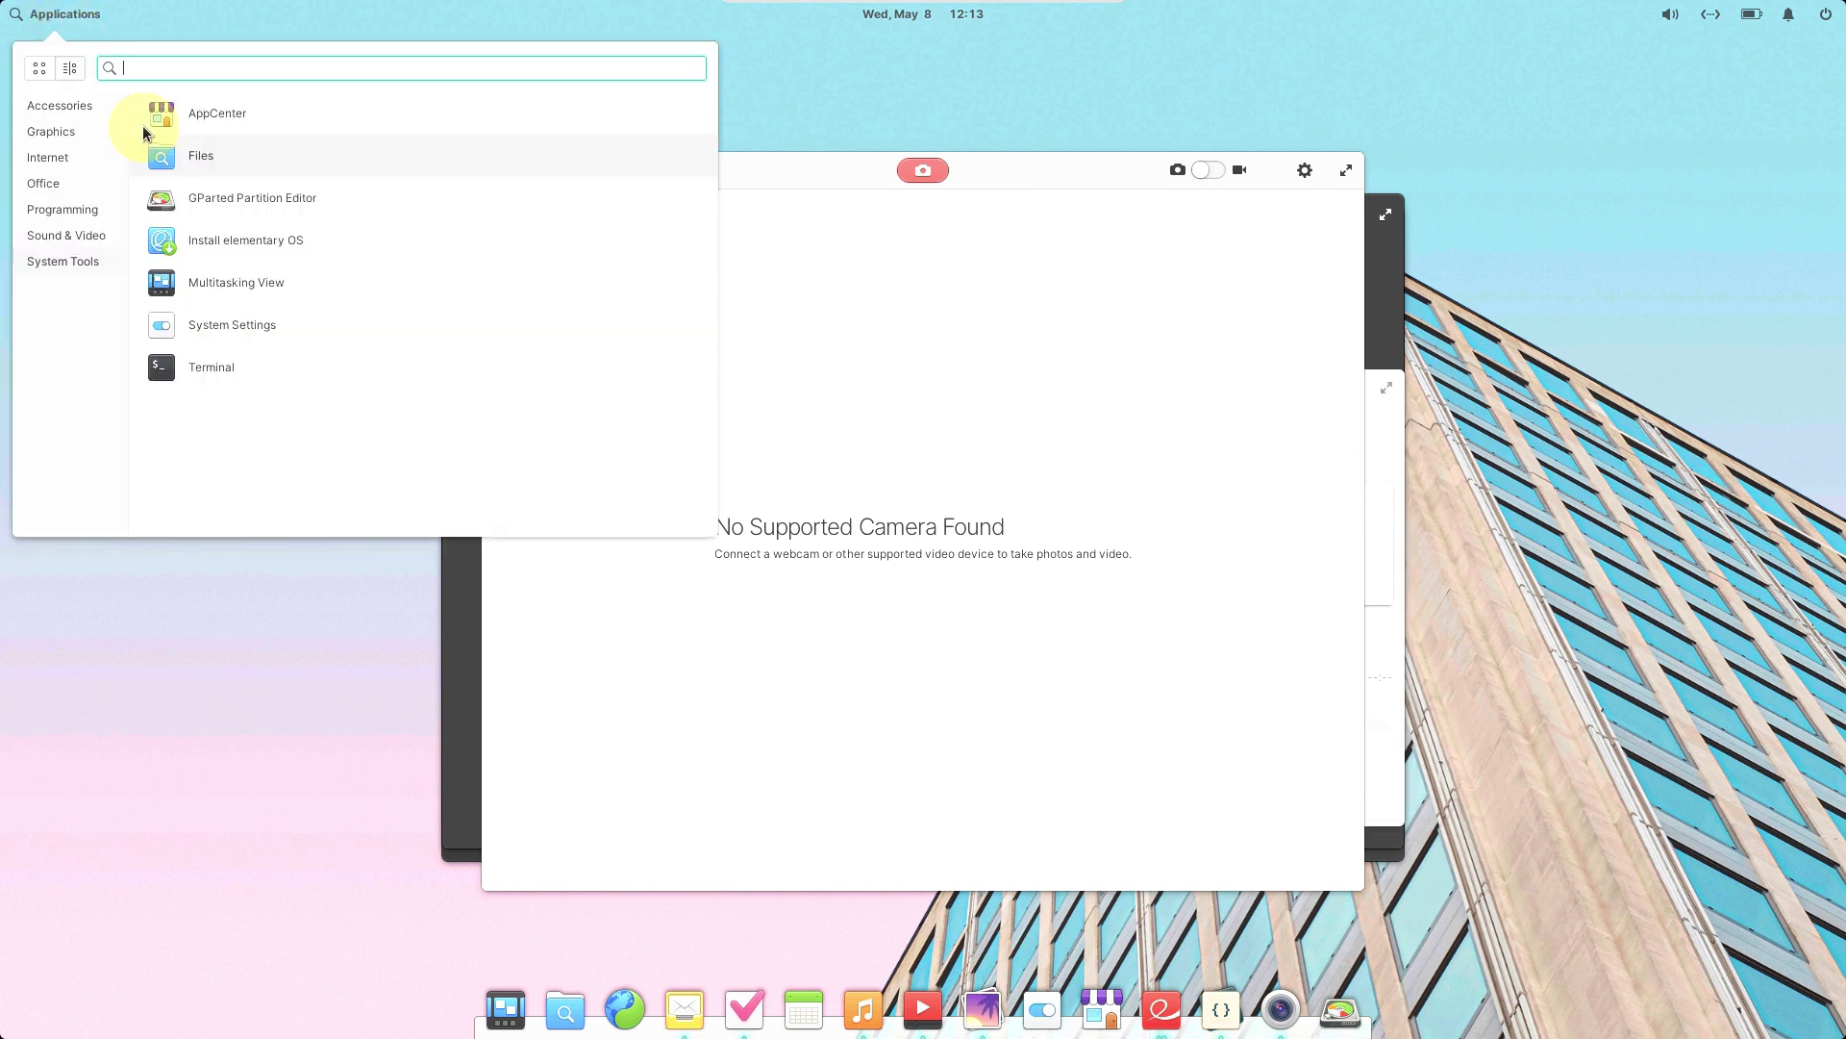
{"action": "left_click", "coordinate": [256, 329]}
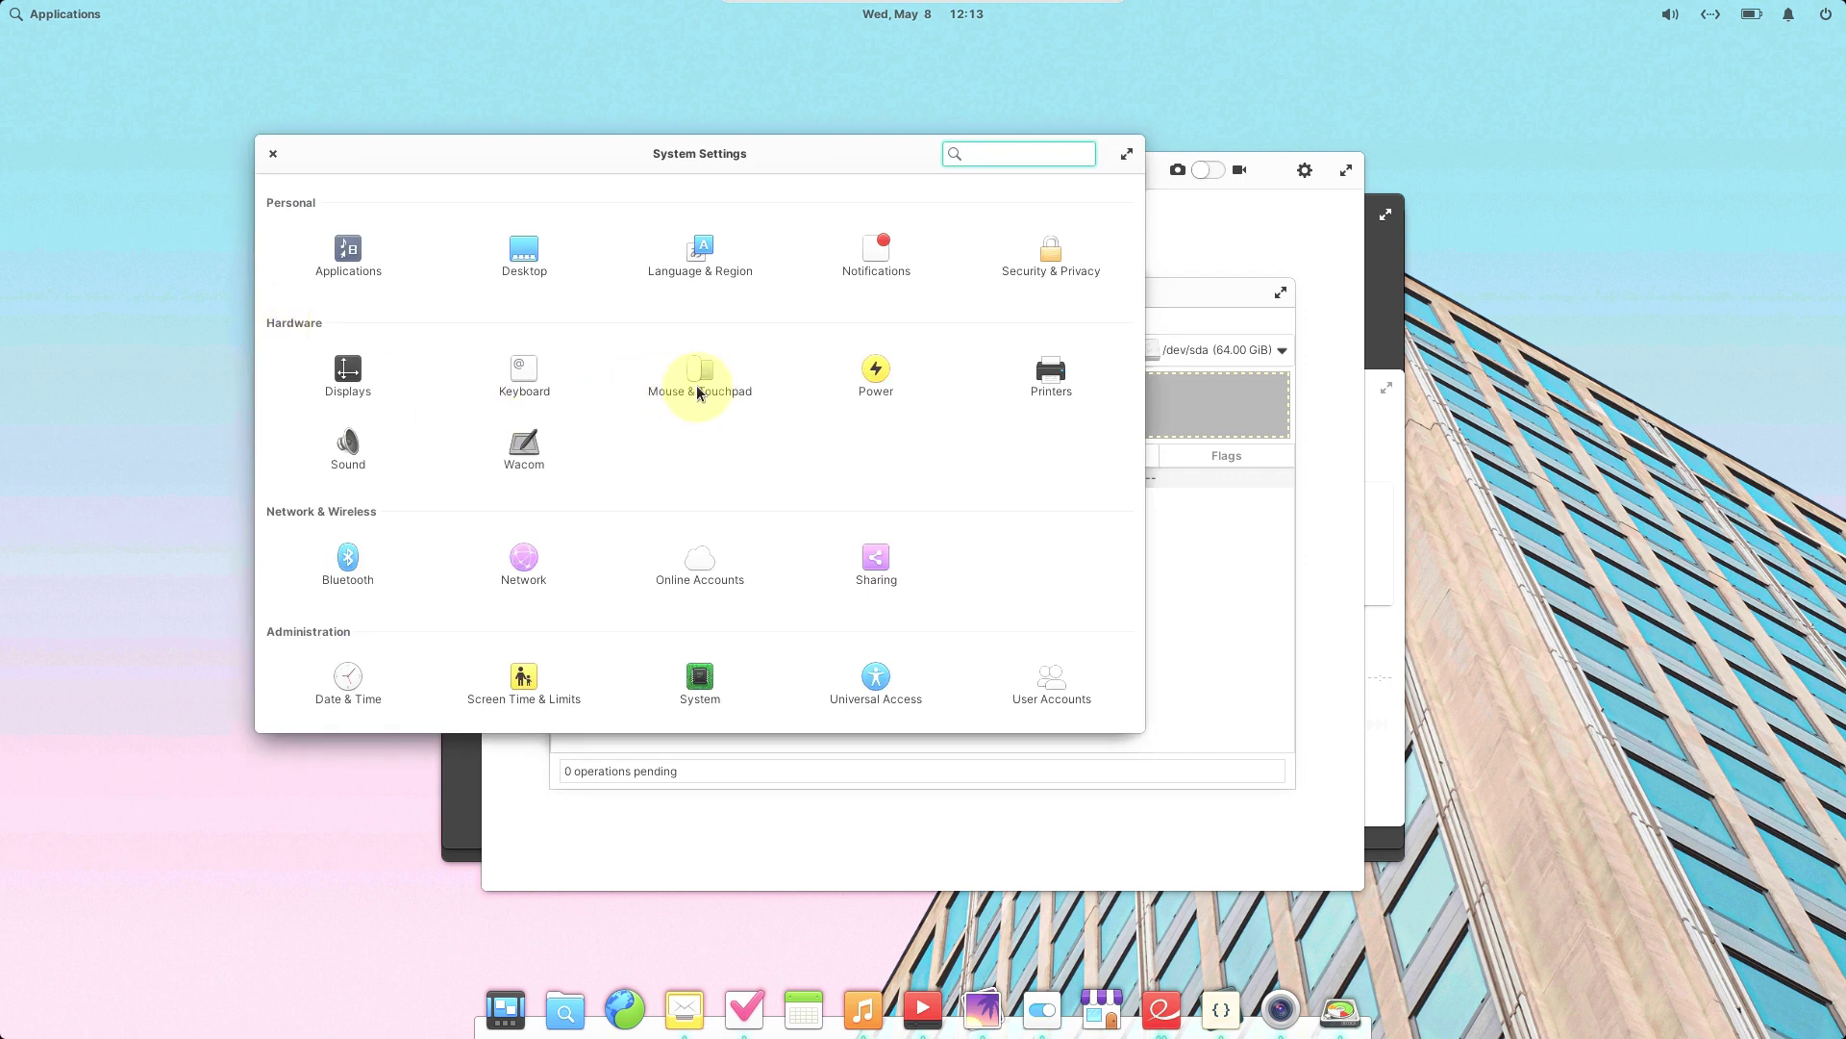
{"action": "left_click", "coordinate": [273, 154]}
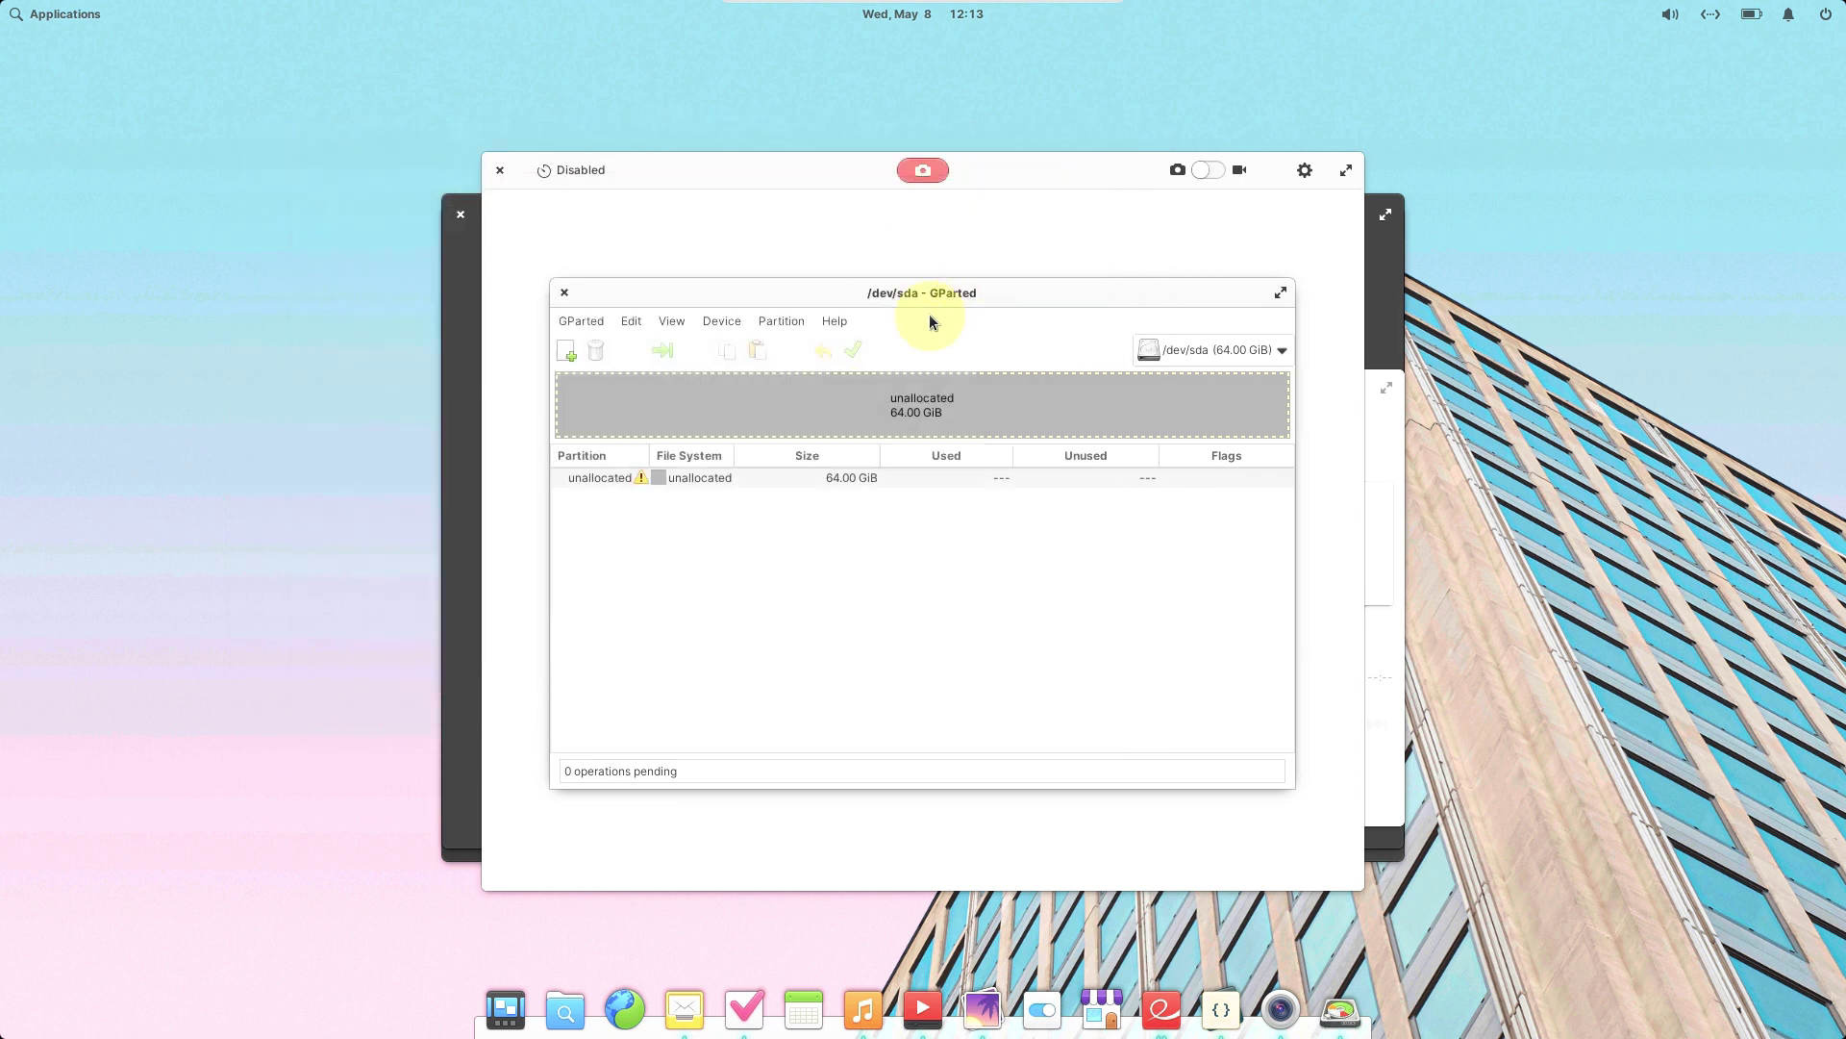
View GParted's version information and close the partition editor
{"action": "left_click", "coordinate": [831, 320]}
{"action": "left_click", "coordinate": [860, 398]}
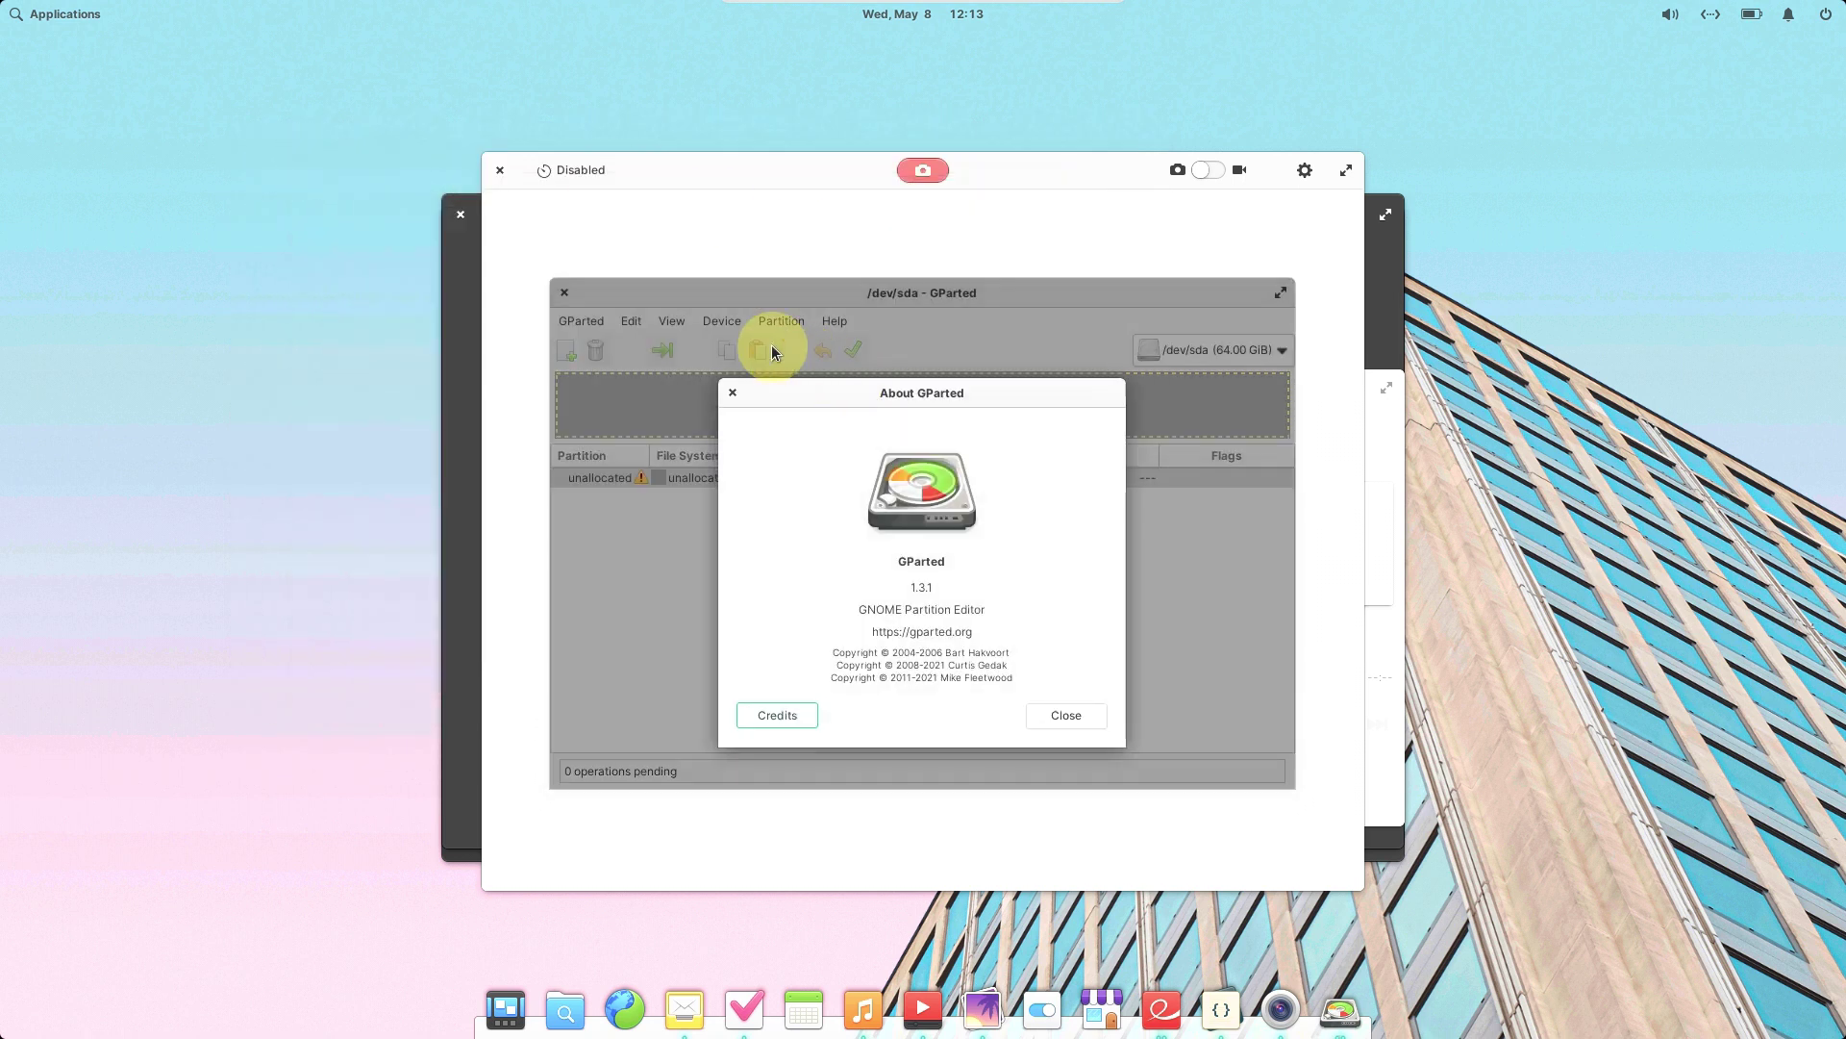
{"action": "left_click", "coordinate": [732, 394]}
{"action": "left_click", "coordinate": [566, 294]}
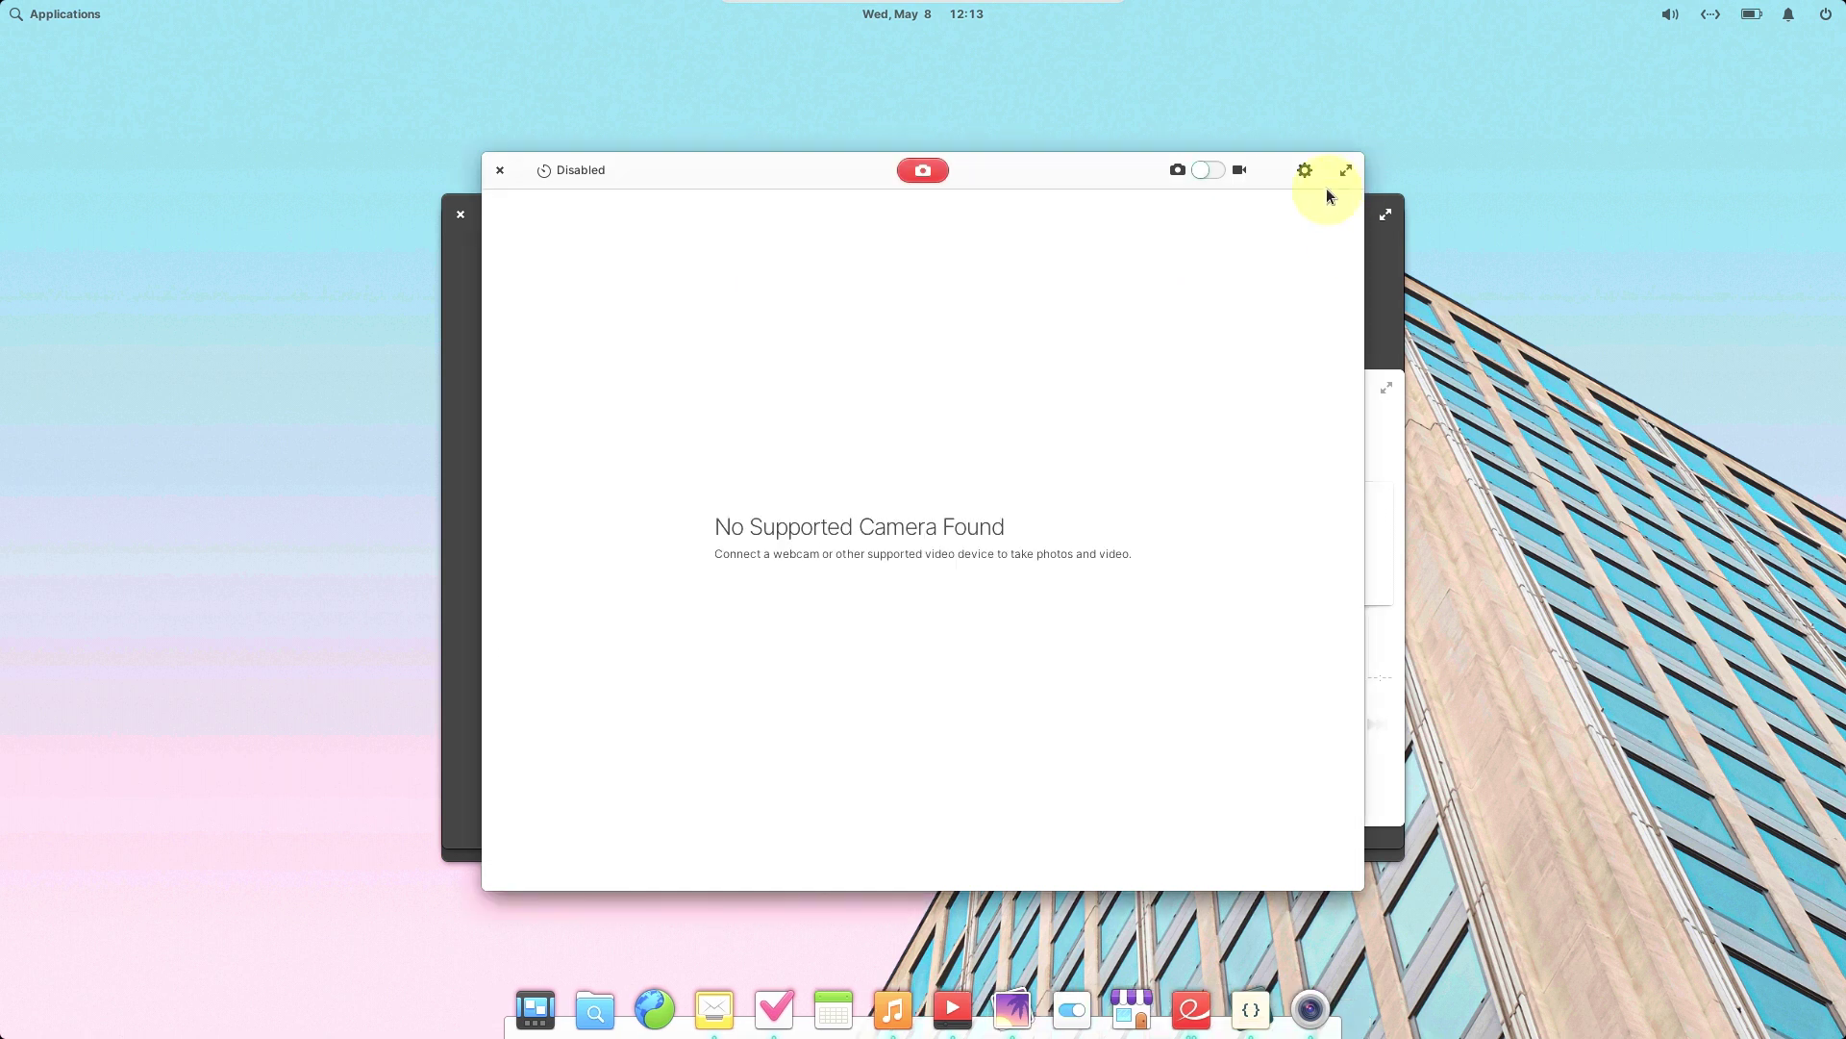
Look at Camera's brightness, contrast and mirror settings, and close the Camera, Music and Videos windows
{"action": "left_click", "coordinate": [1305, 170]}
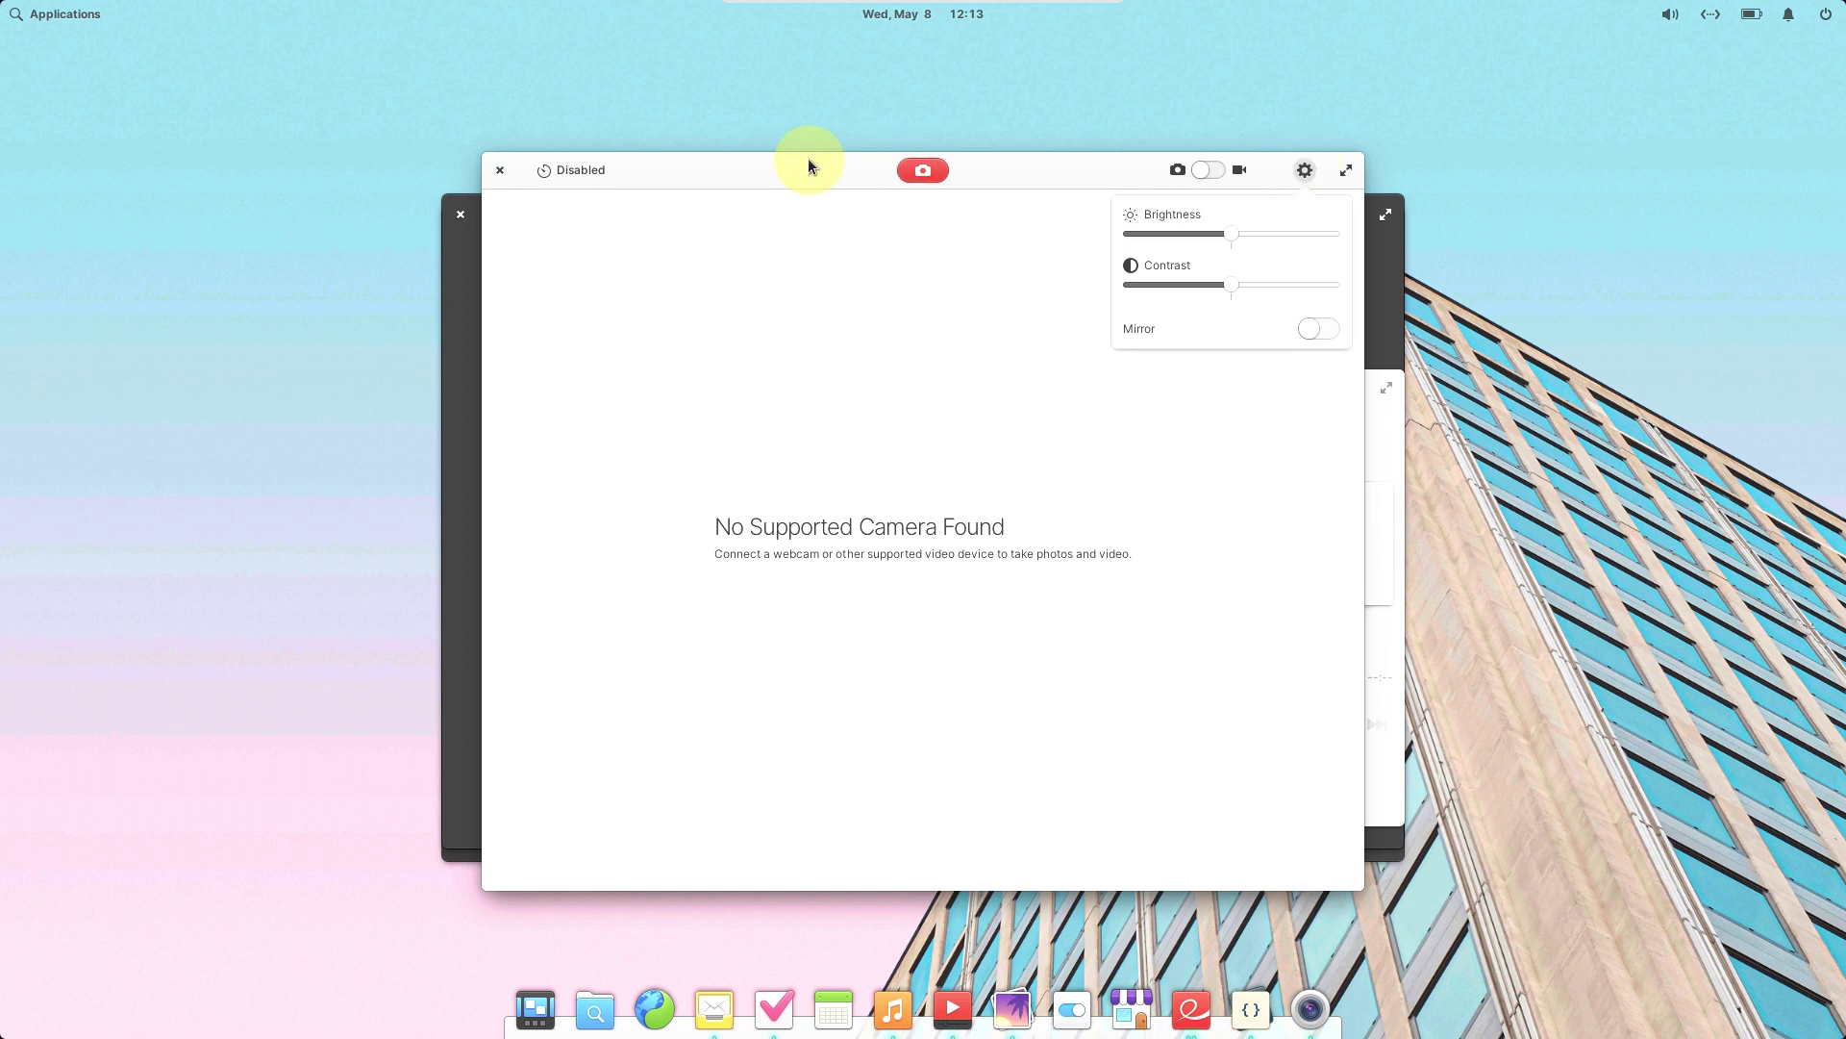
{"action": "left_click", "coordinate": [495, 177]}
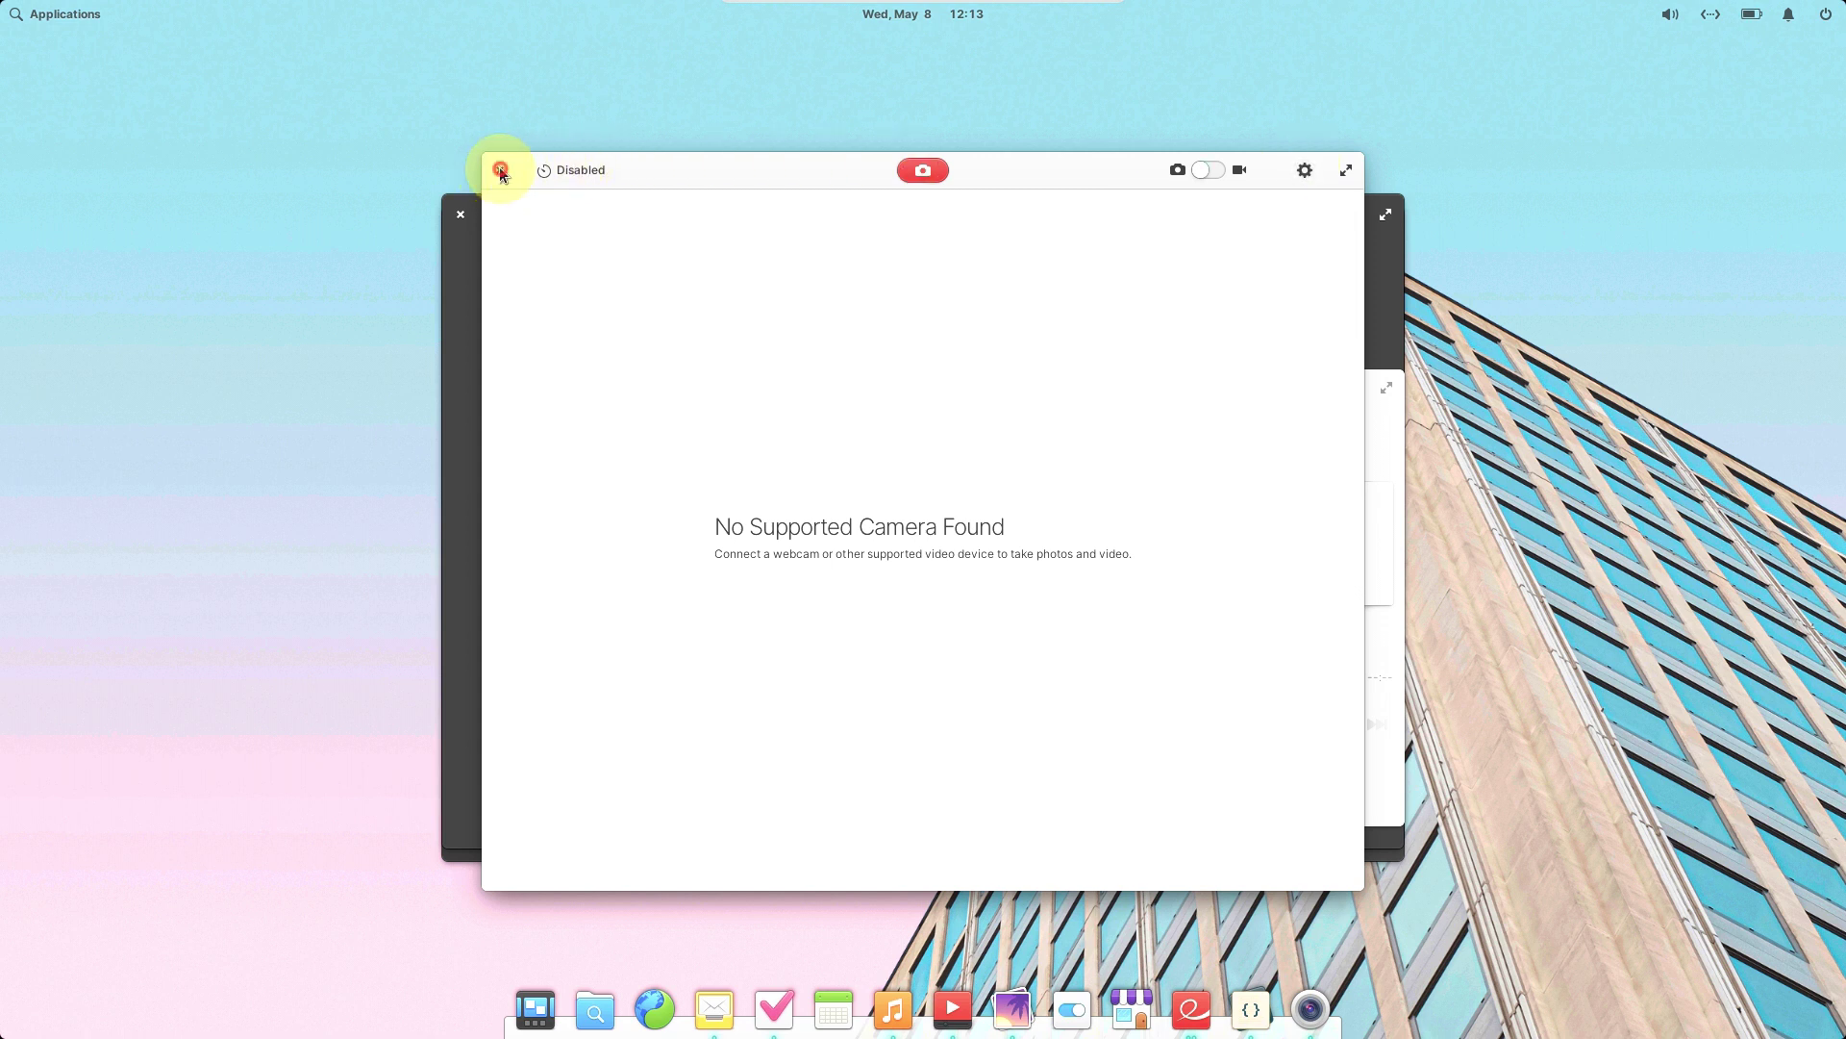
{"action": "left_click", "coordinate": [497, 174]}
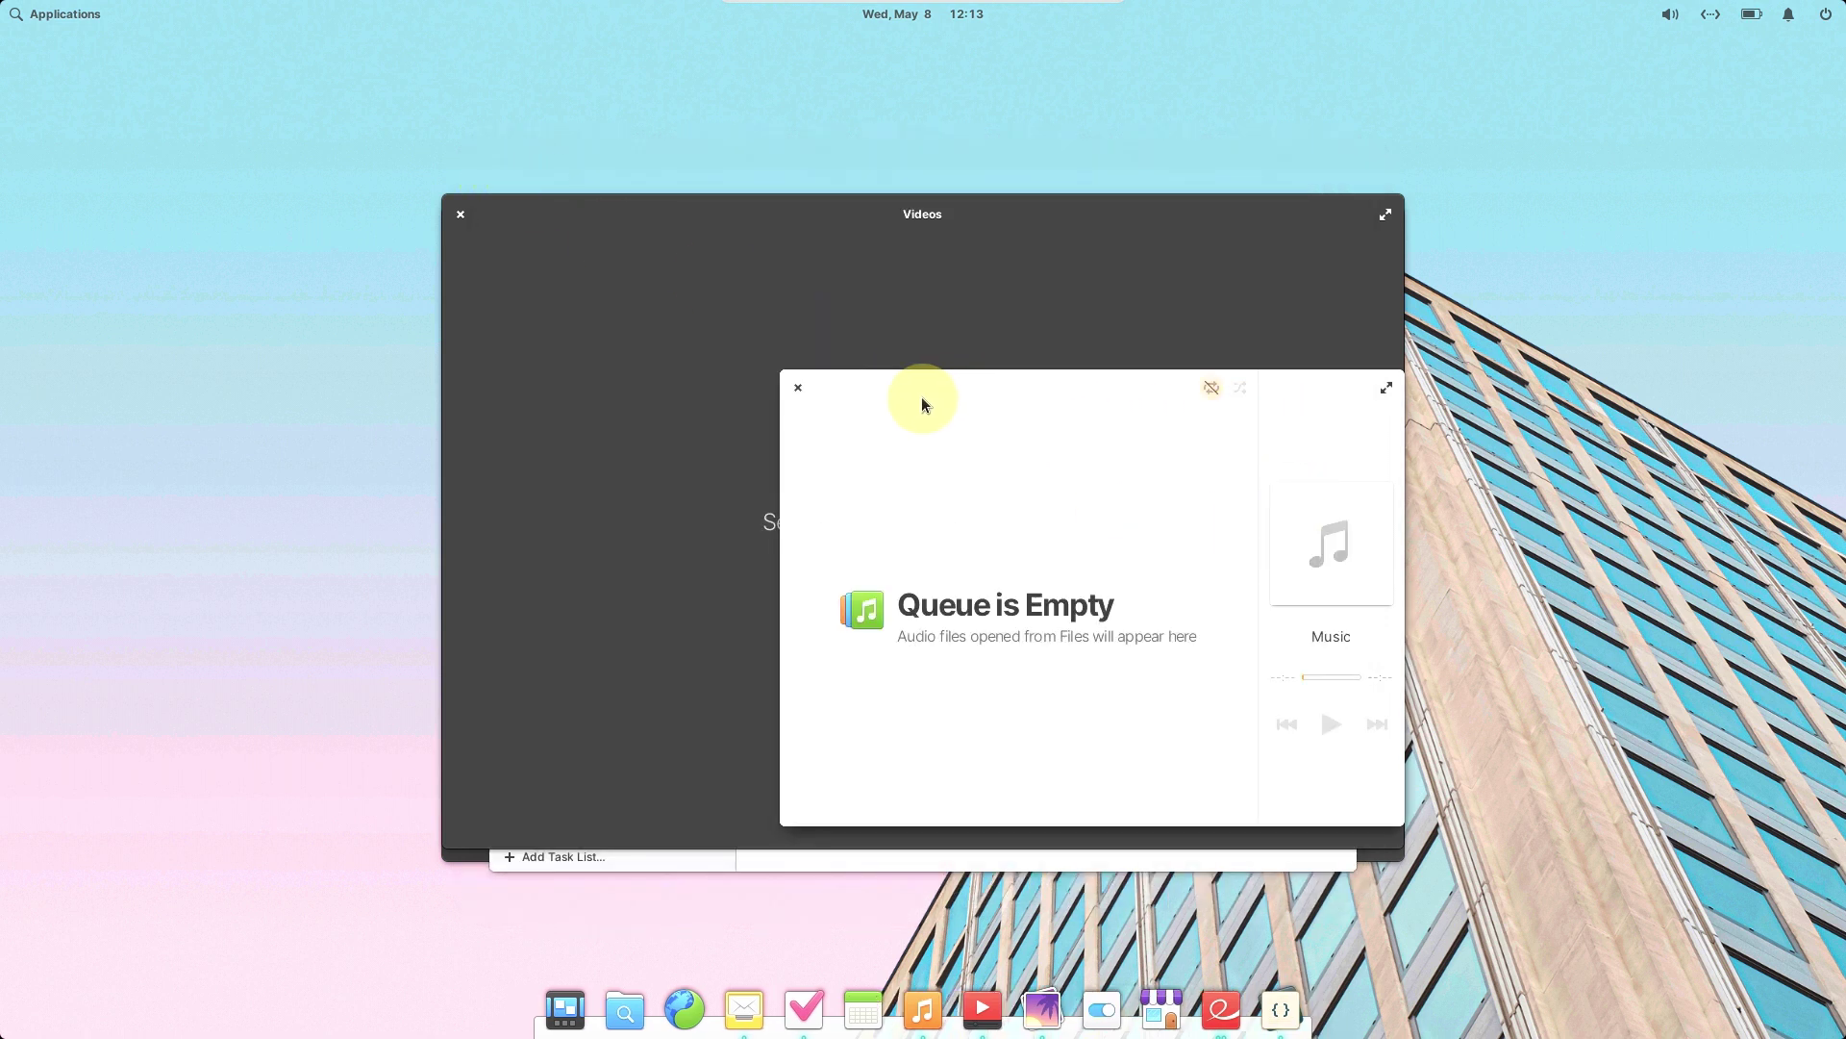
{"action": "left_click", "coordinate": [798, 388]}
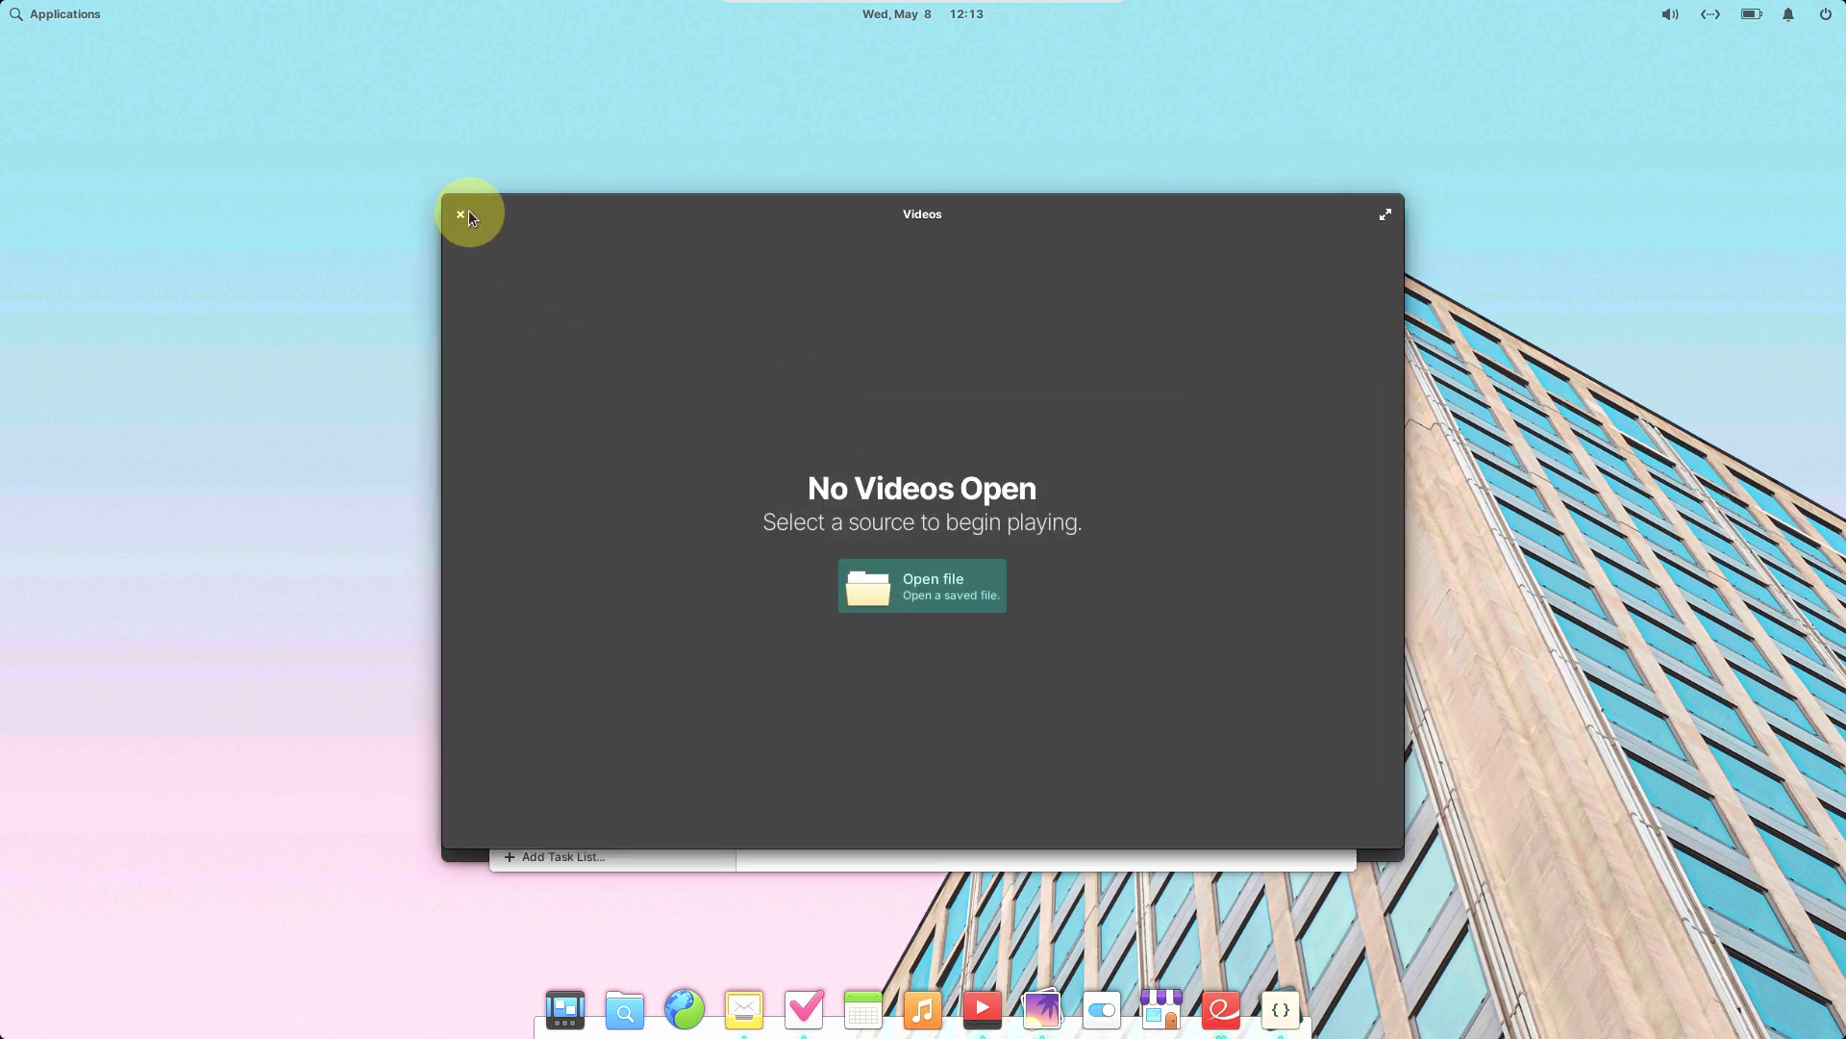
{"action": "left_click", "coordinate": [467, 212]}
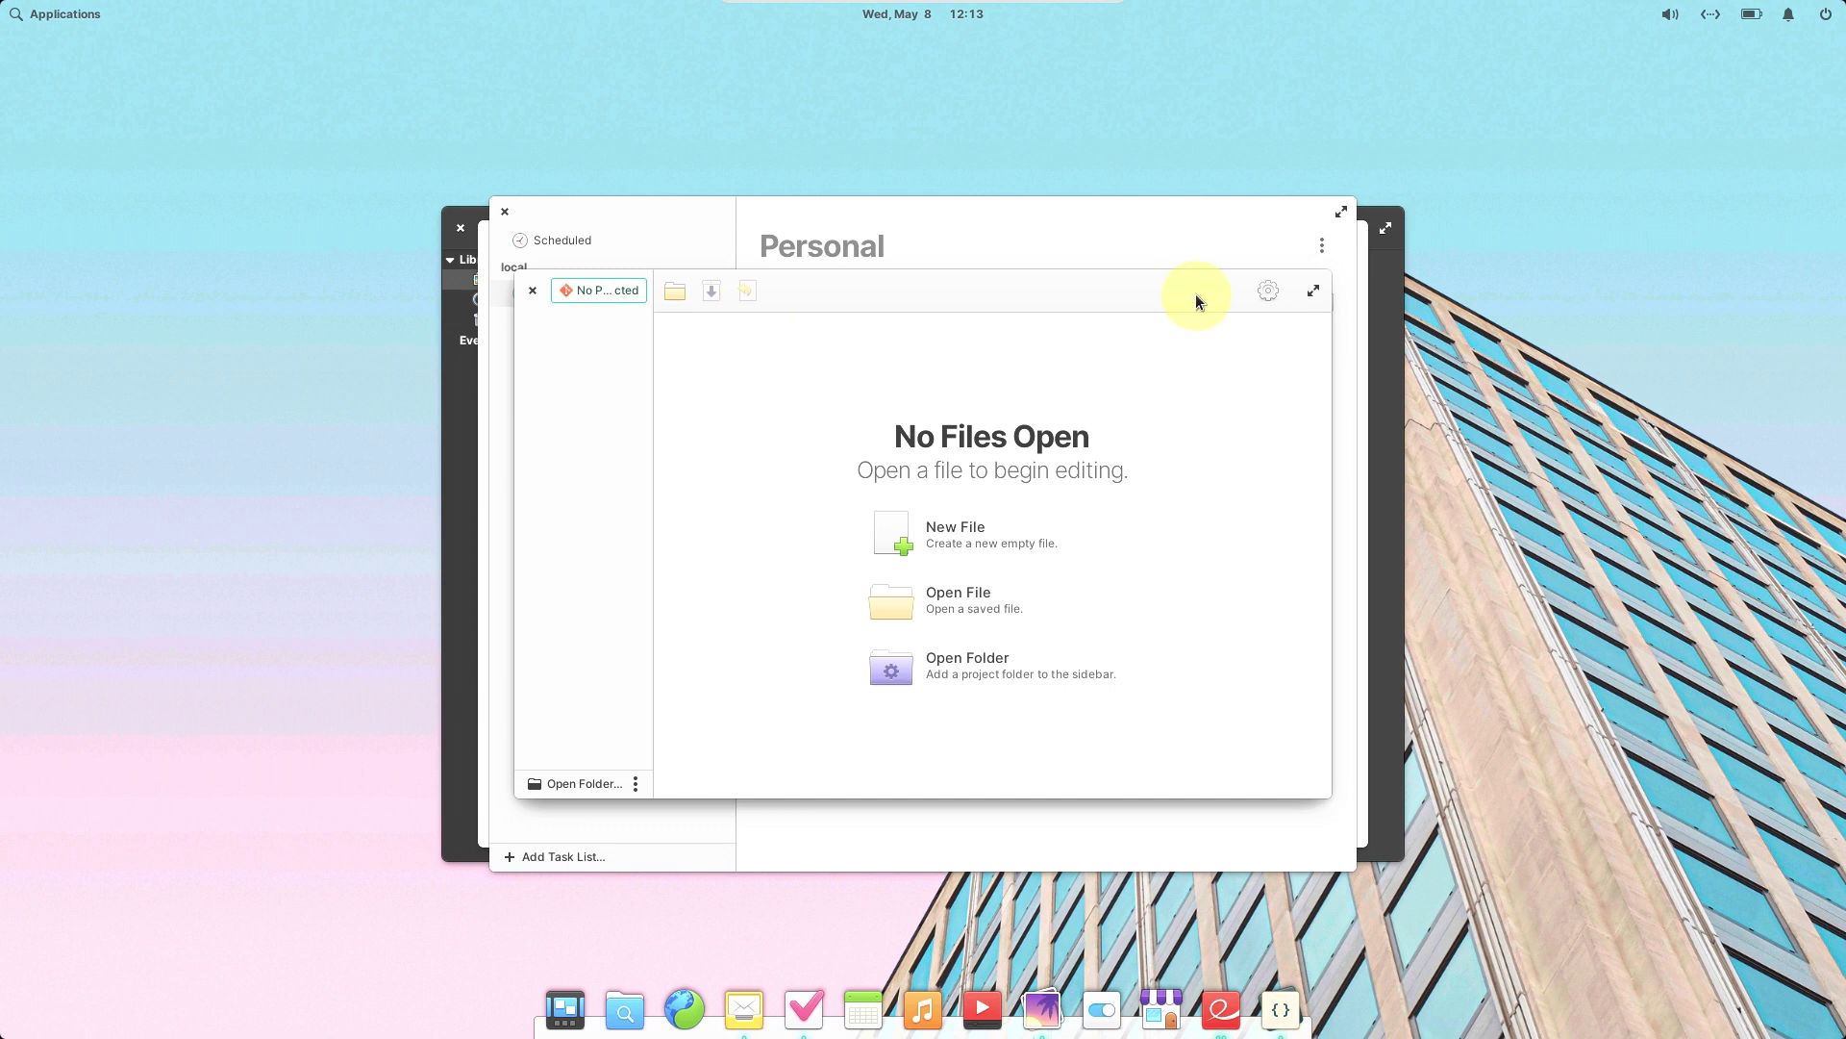
Inspect Code's settings and its project folder options, and close Code
{"action": "left_click", "coordinate": [1268, 292]}
{"action": "left_click", "coordinate": [1029, 298]}
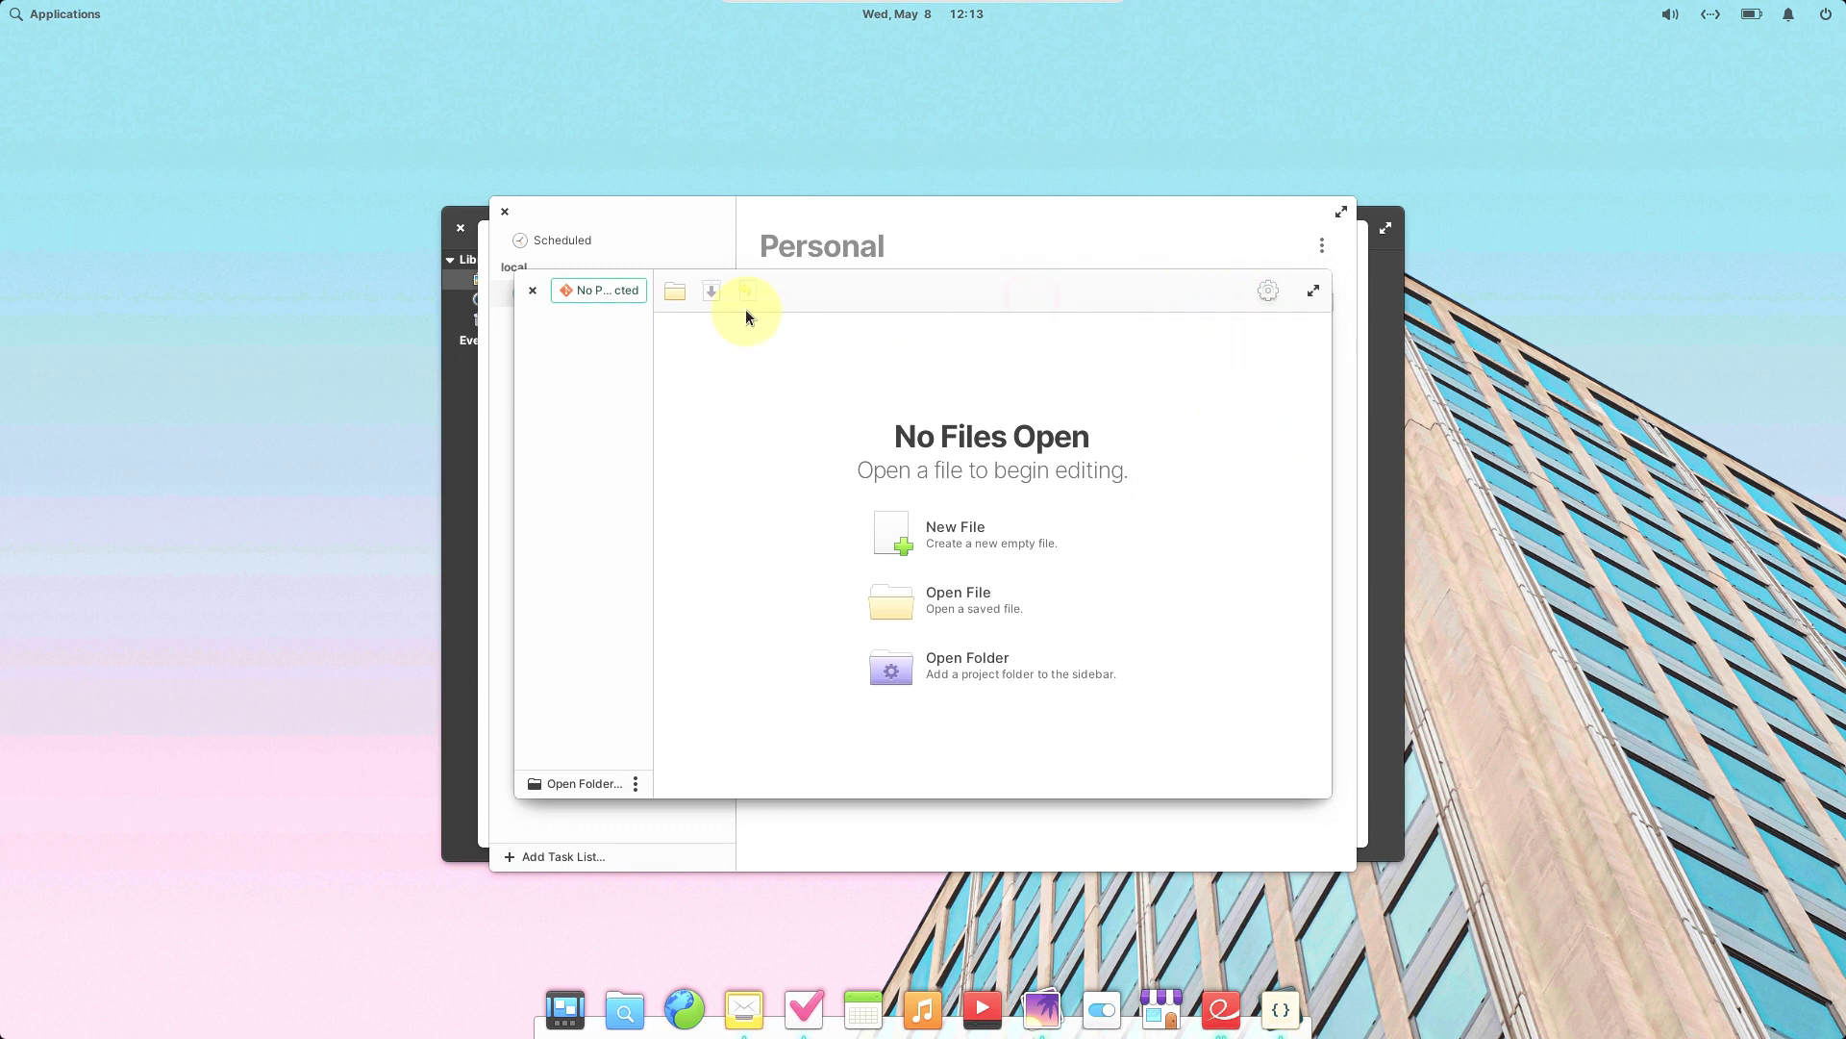
{"action": "left_click", "coordinate": [635, 783]}
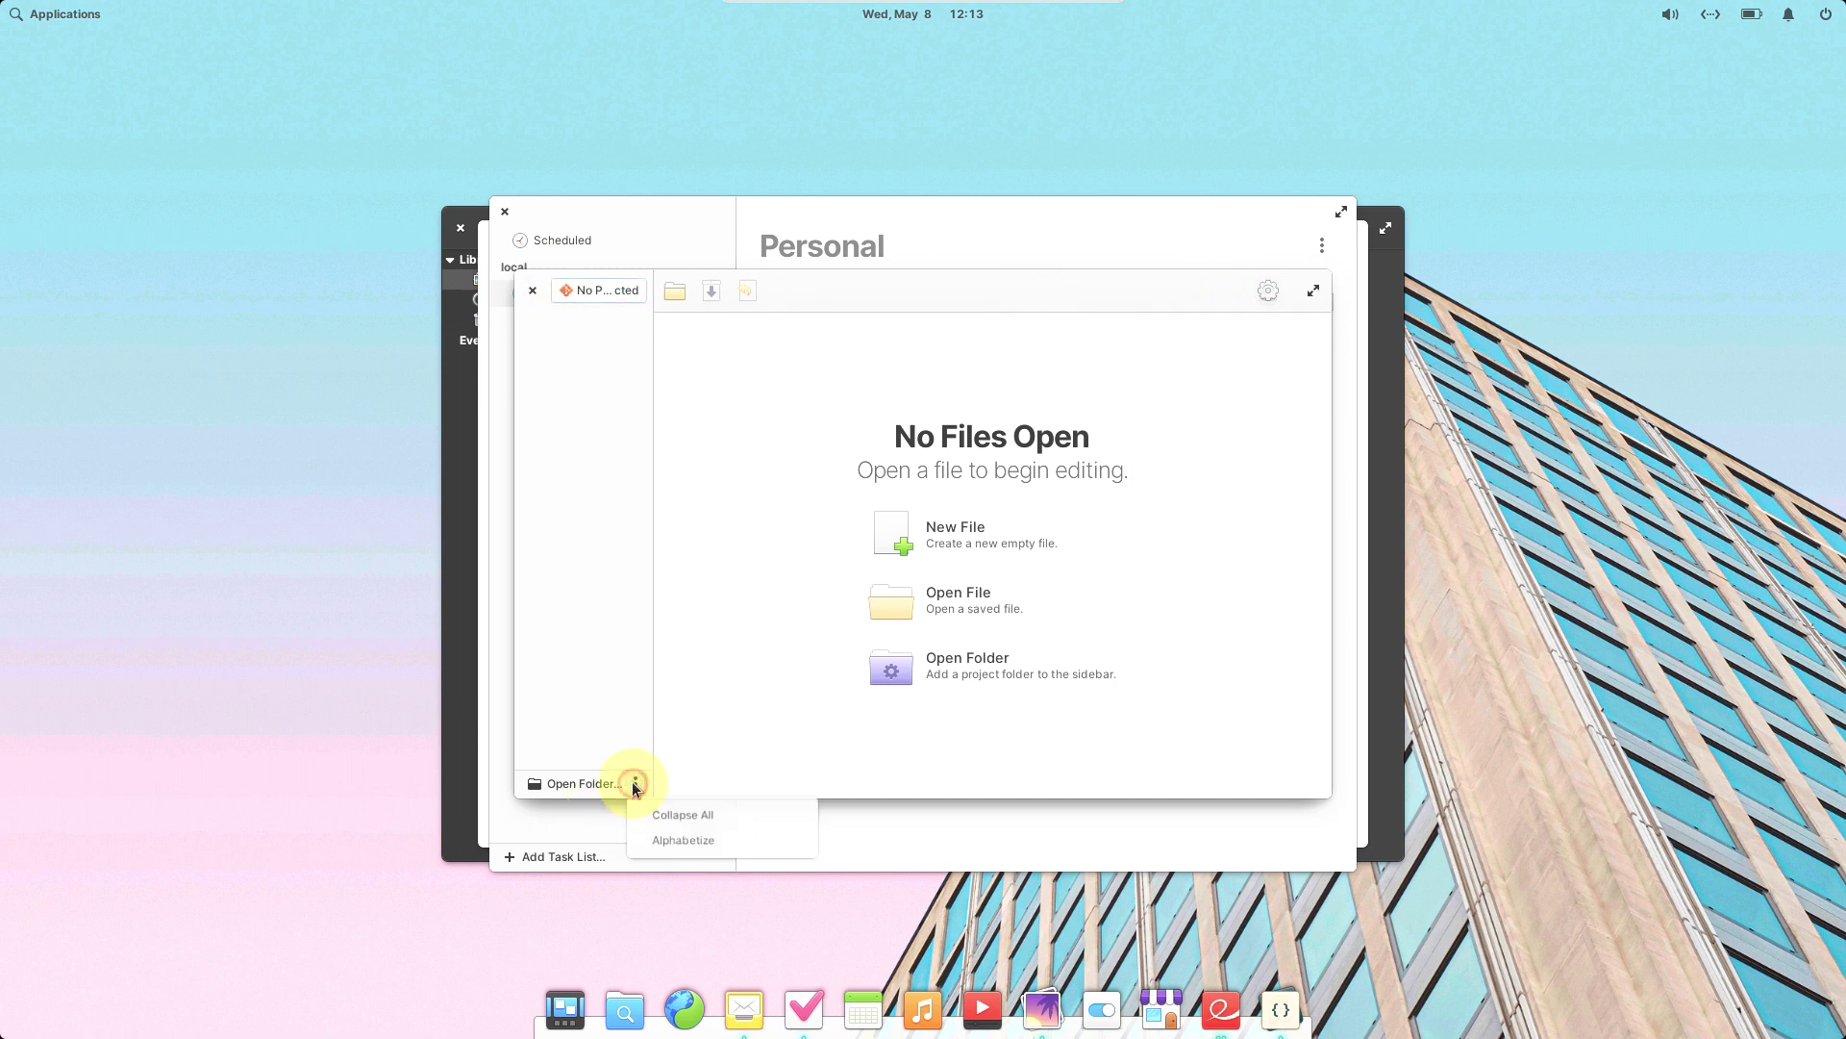
{"action": "left_click", "coordinate": [634, 721]}
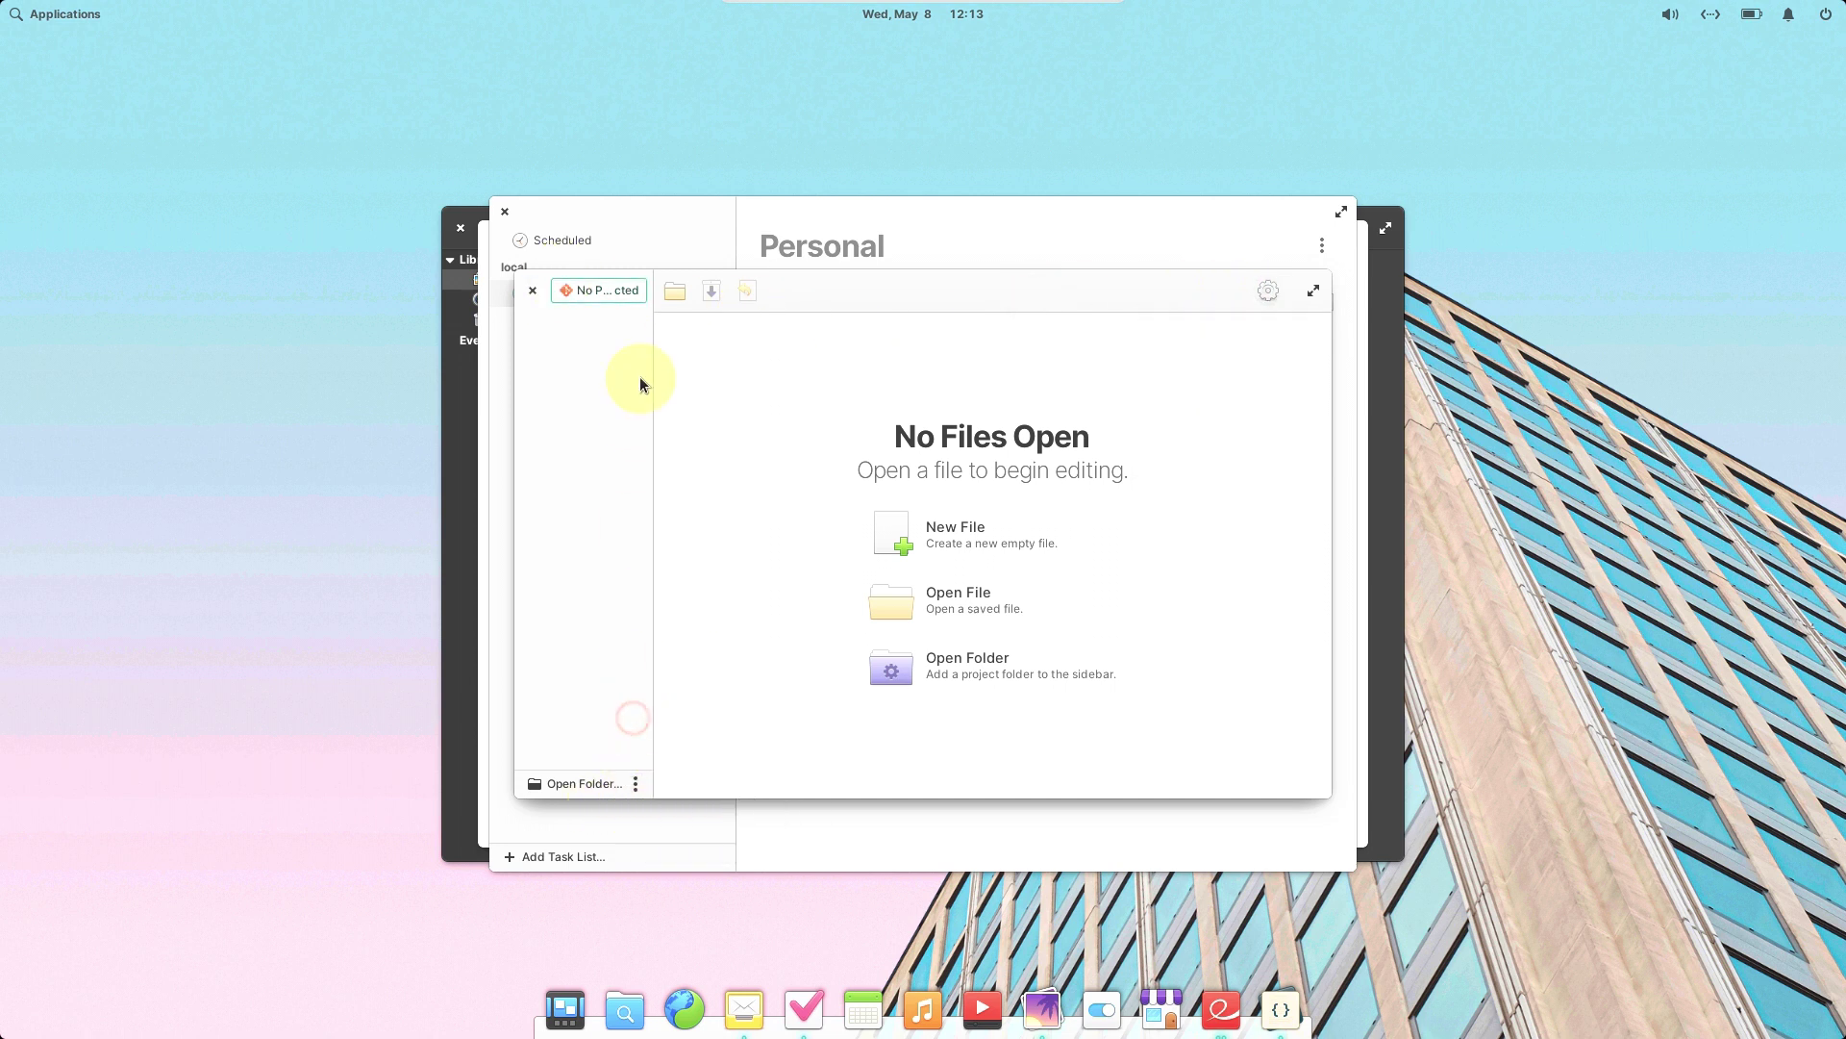
{"action": "left_click", "coordinate": [532, 290]}
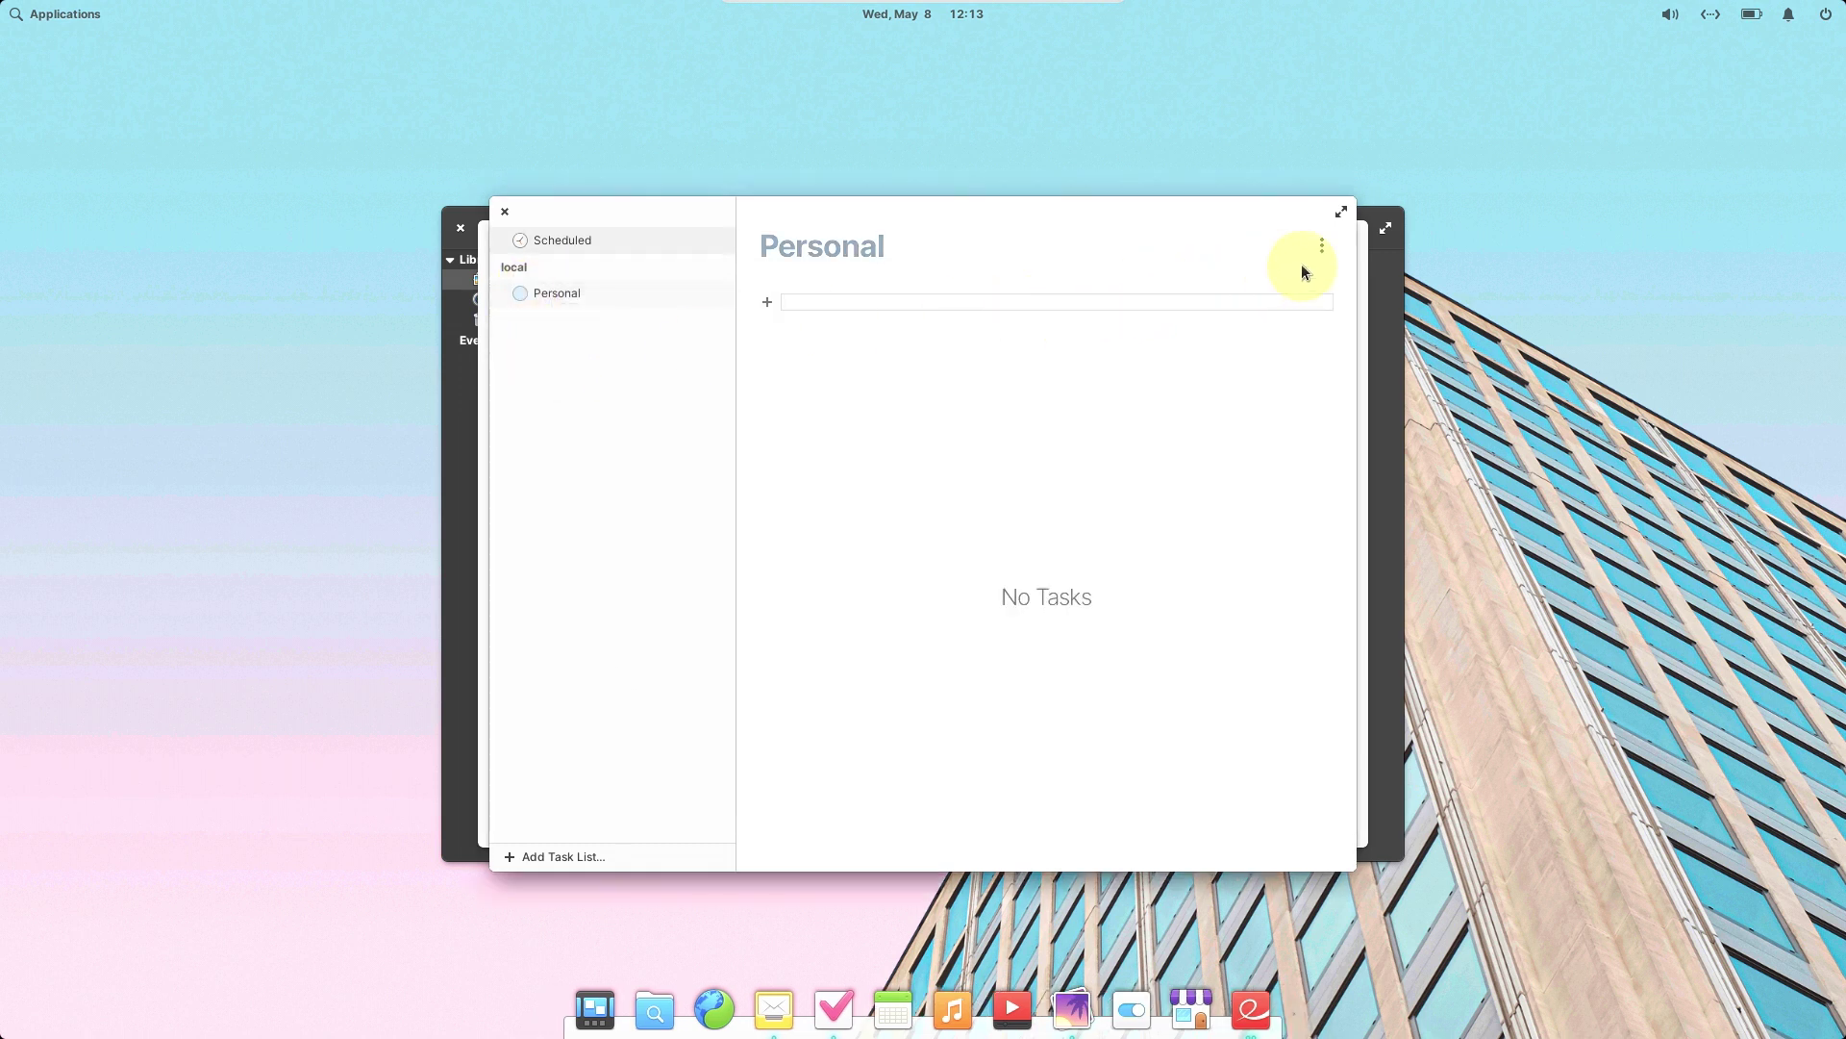
View the Personal task list's colour and completed-task options, and close the Tasks, Mail and Document Viewer windows
{"action": "left_click", "coordinate": [1323, 245]}
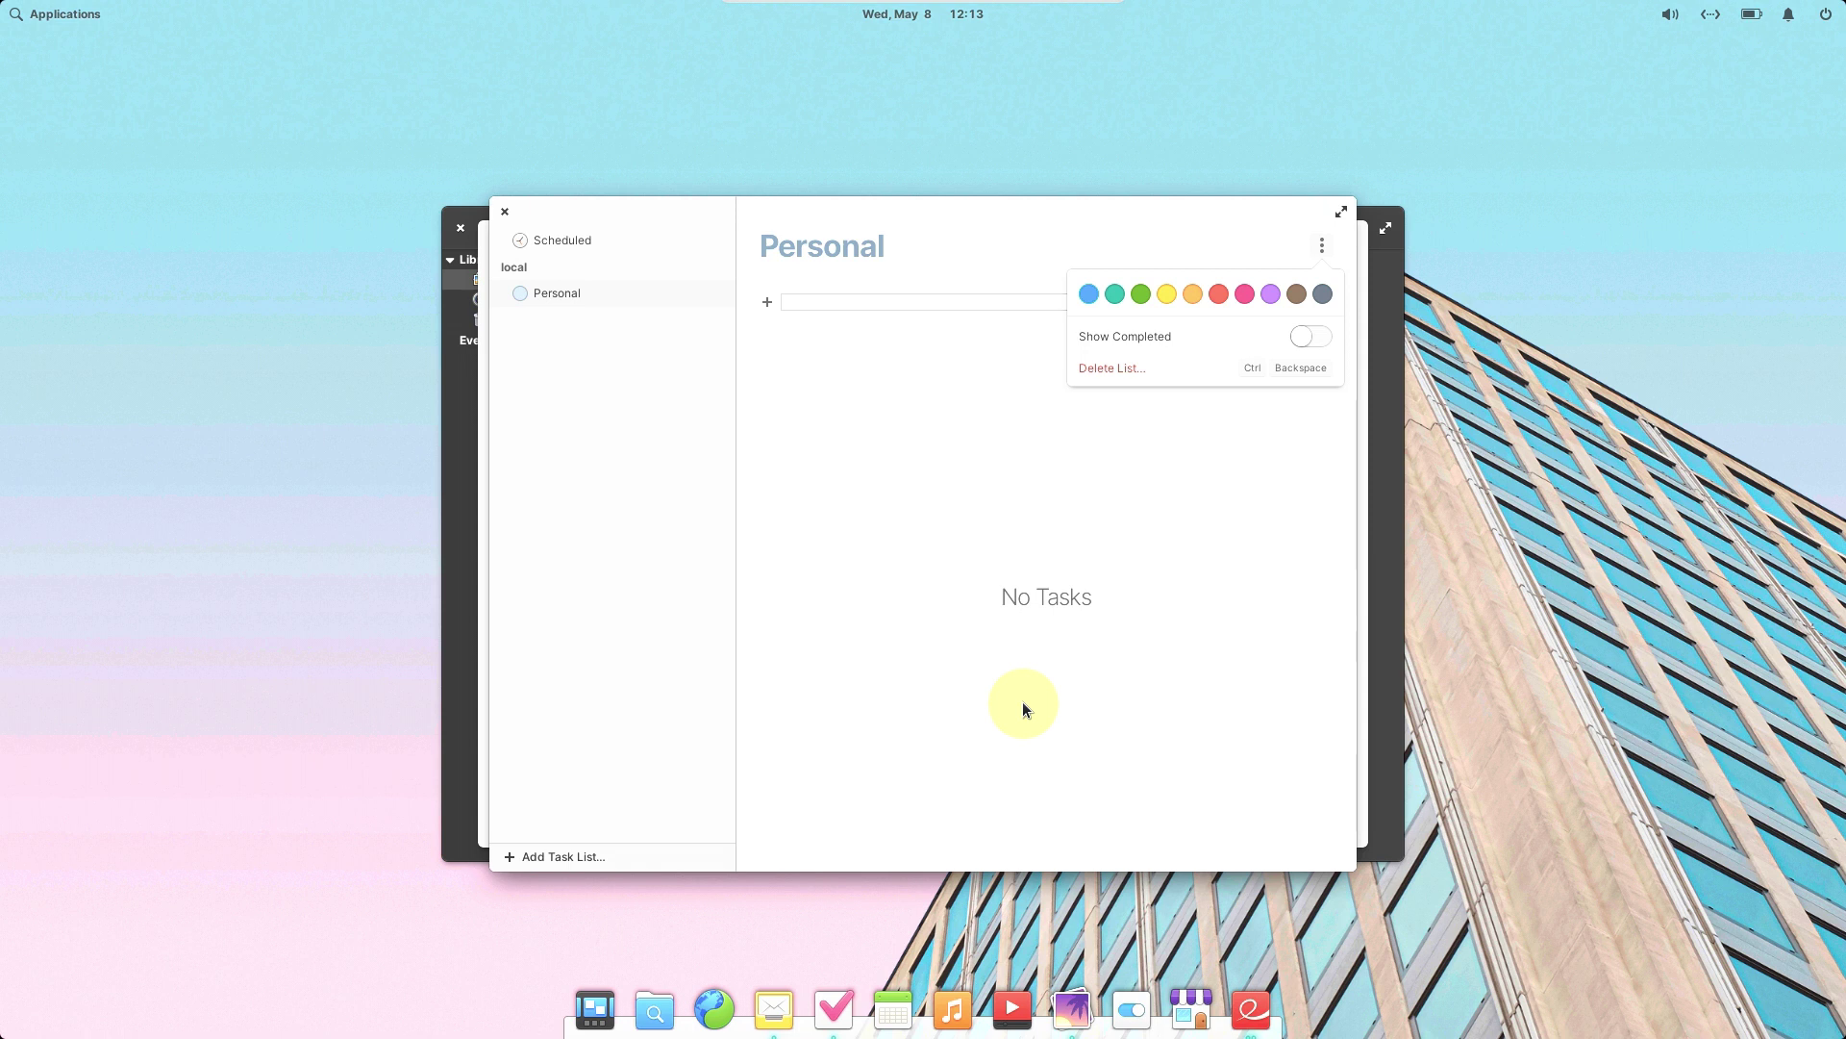
{"action": "left_click", "coordinate": [898, 569]}
{"action": "left_click", "coordinate": [504, 212]}
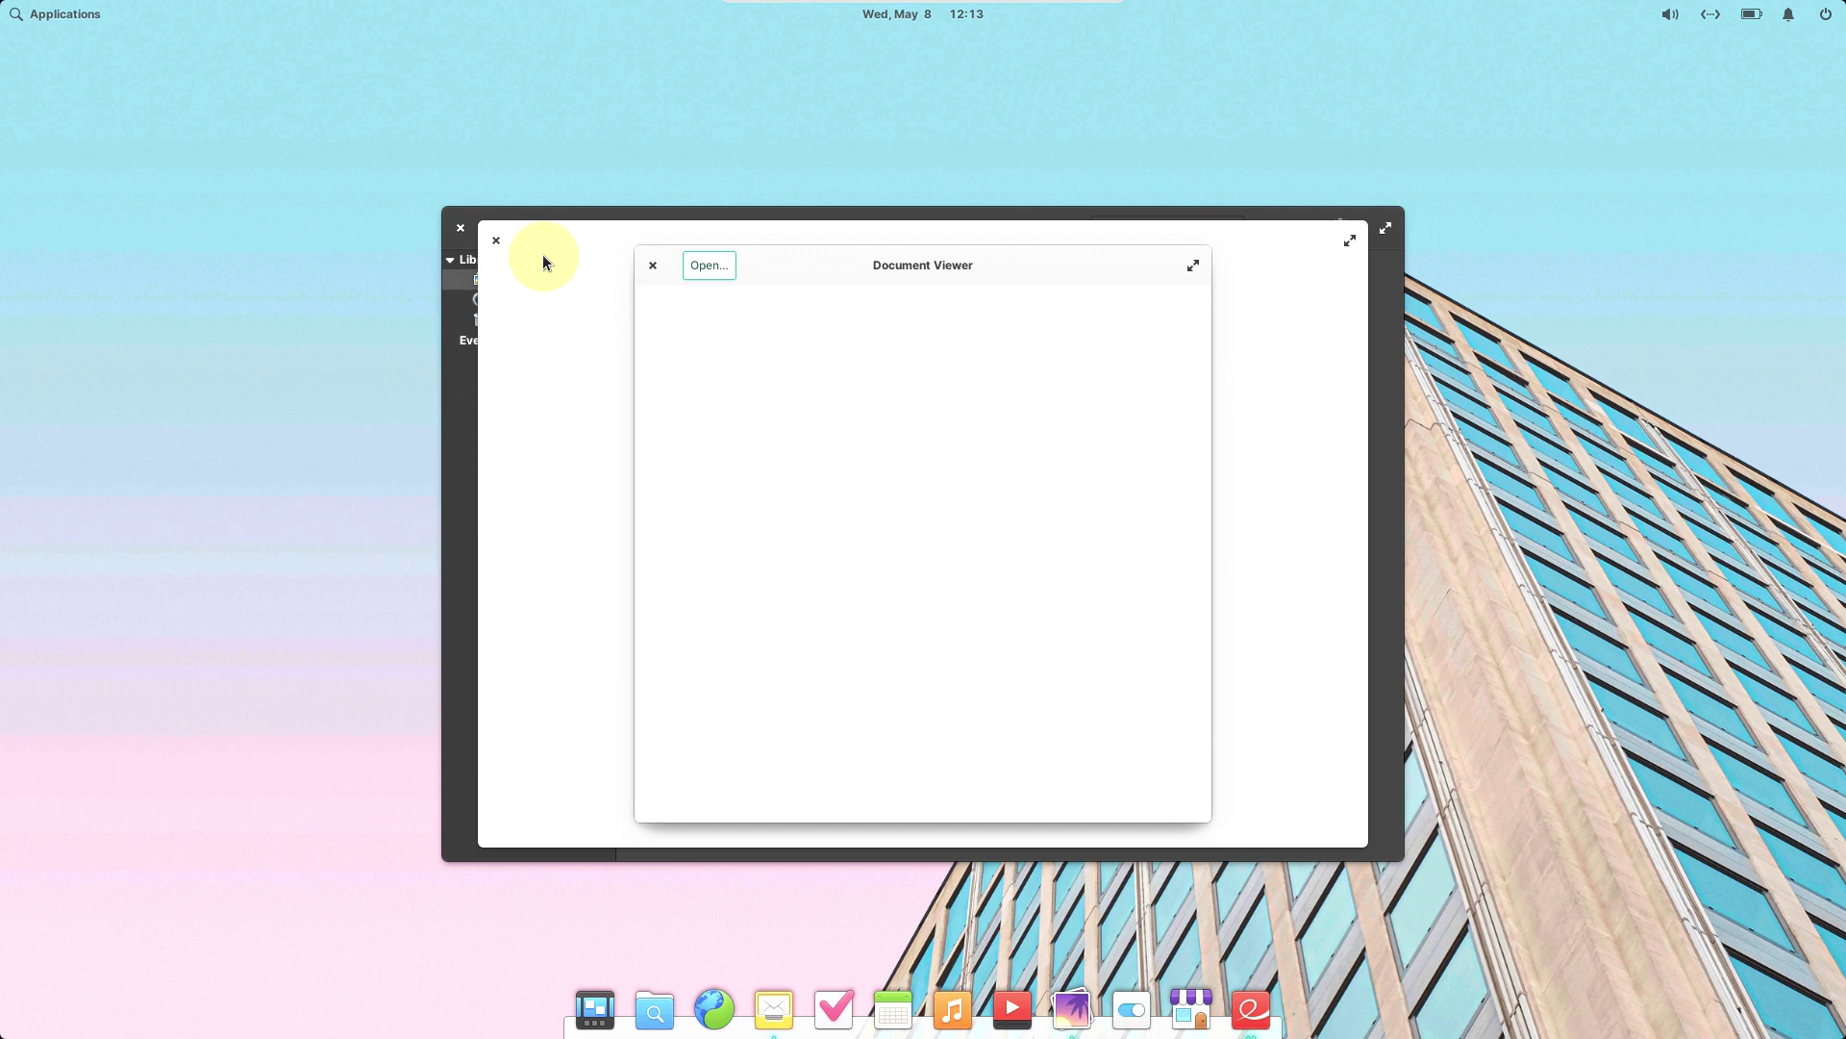
{"action": "left_click", "coordinate": [651, 269]}
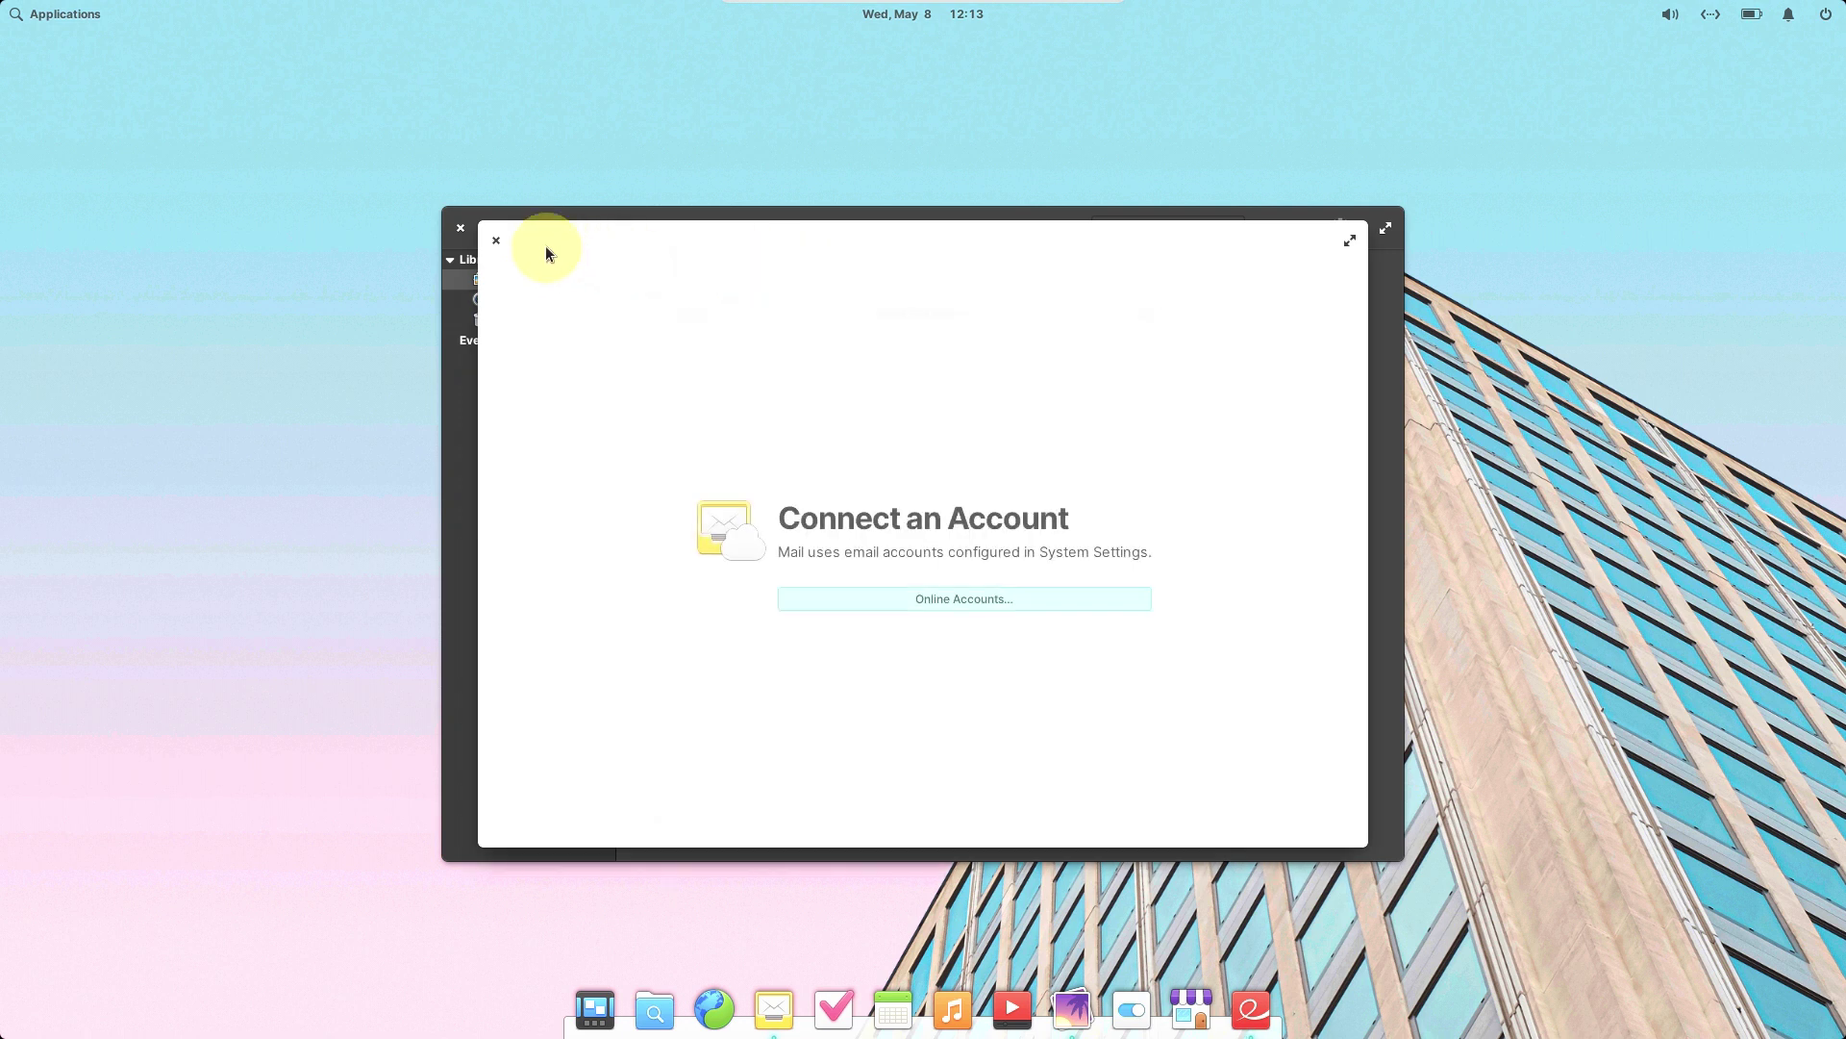
{"action": "left_click", "coordinate": [498, 242]}
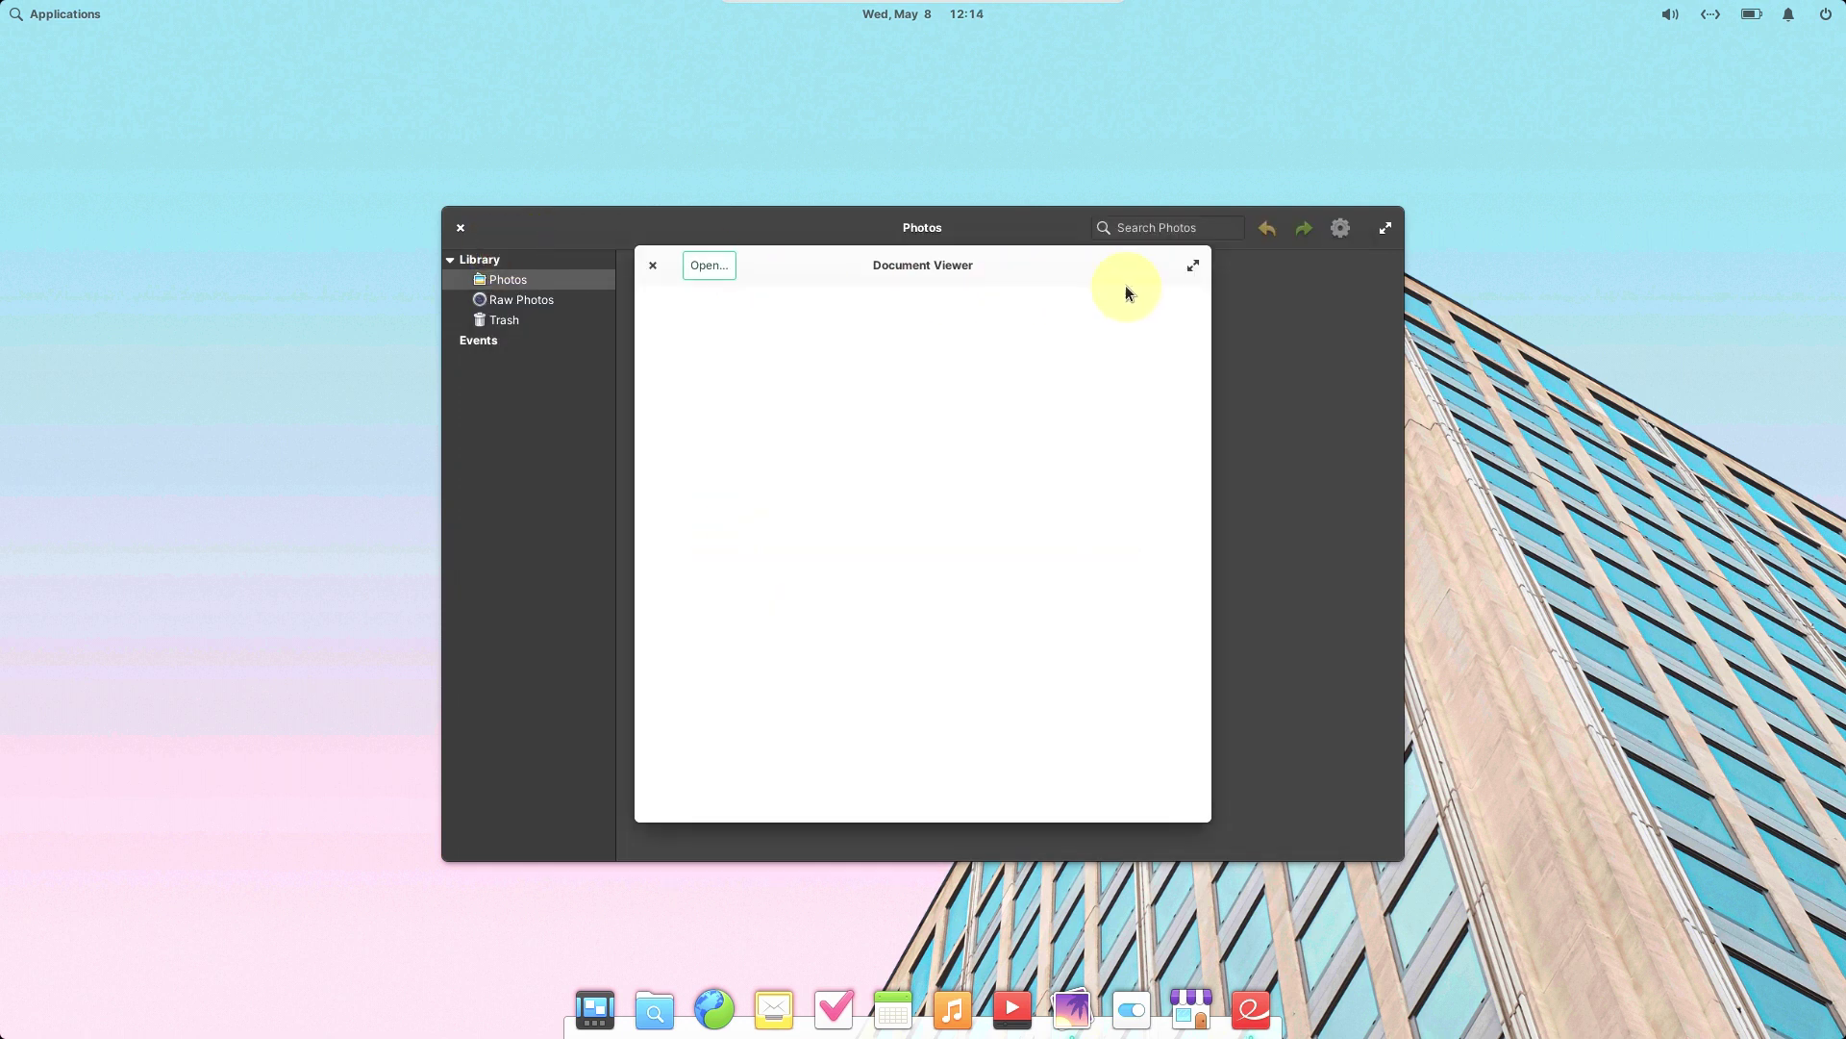
{"action": "left_click", "coordinate": [653, 264]}
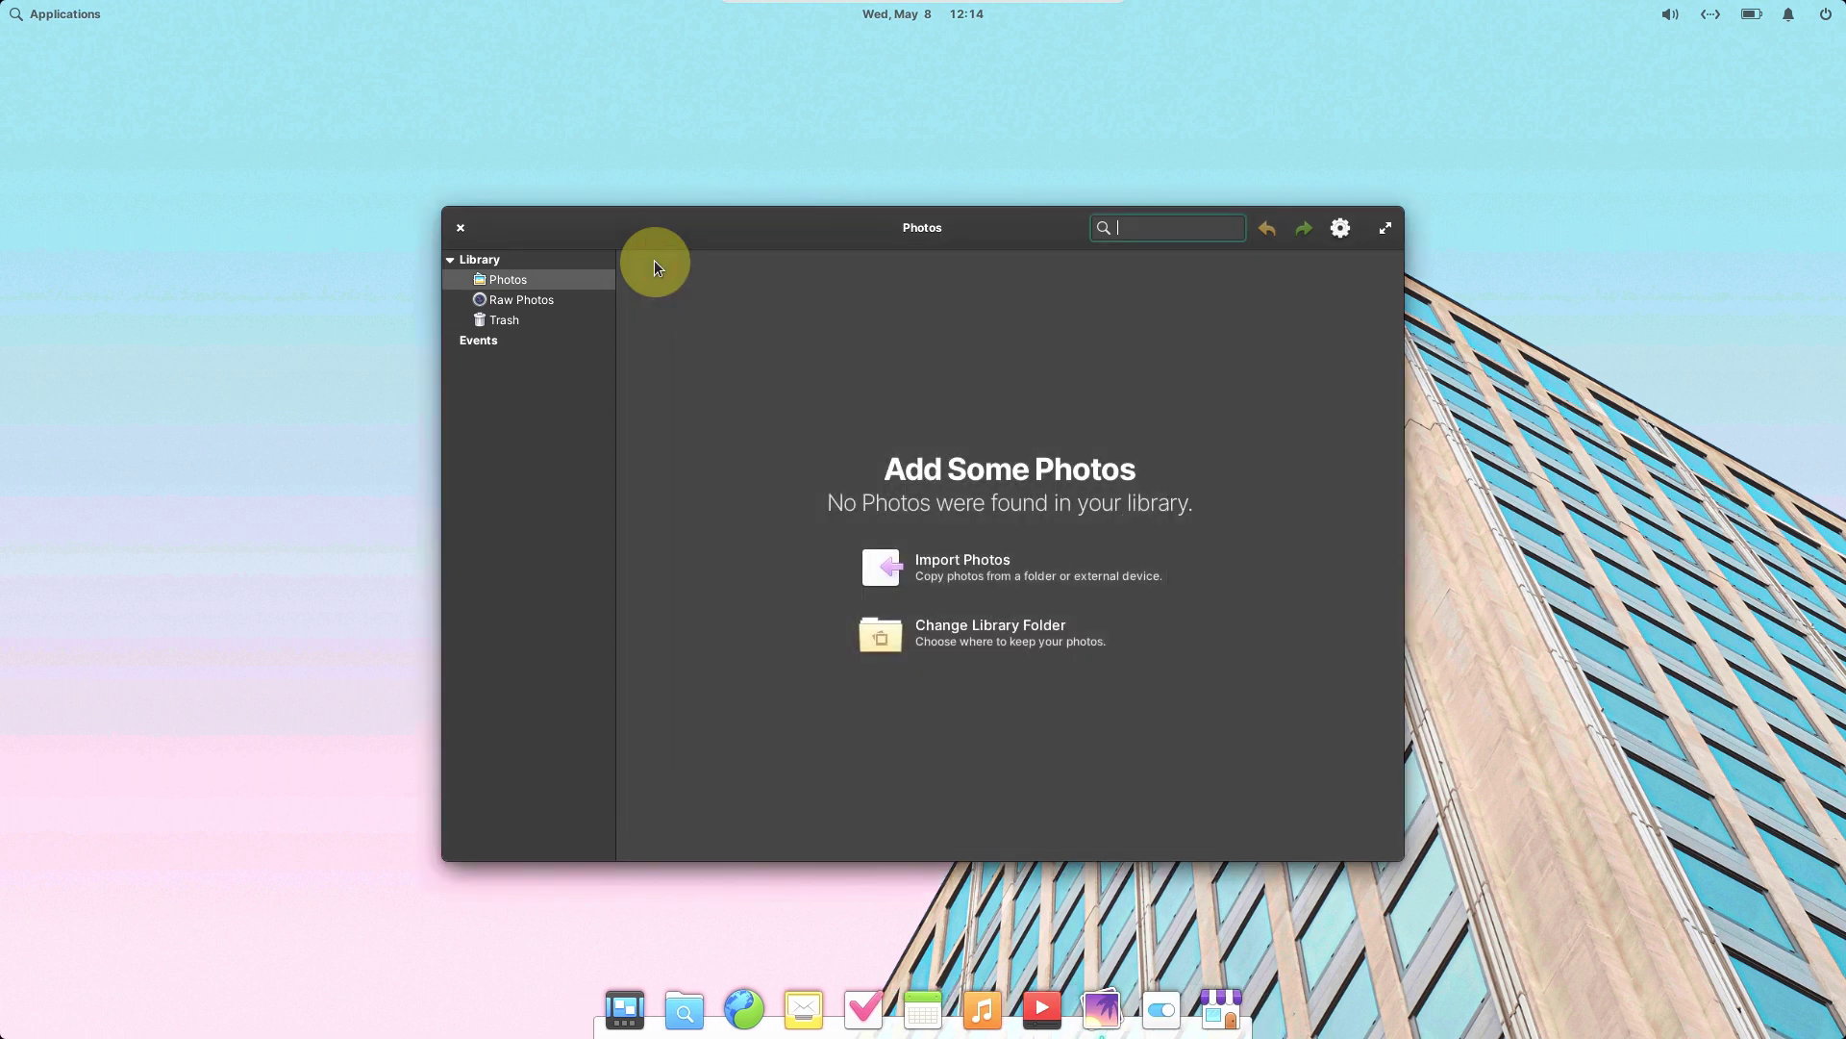
Look at the settings options in Photos and close its window
{"action": "left_click", "coordinate": [1336, 240]}
{"action": "left_click", "coordinate": [1293, 475]}
{"action": "left_click", "coordinate": [463, 229]}
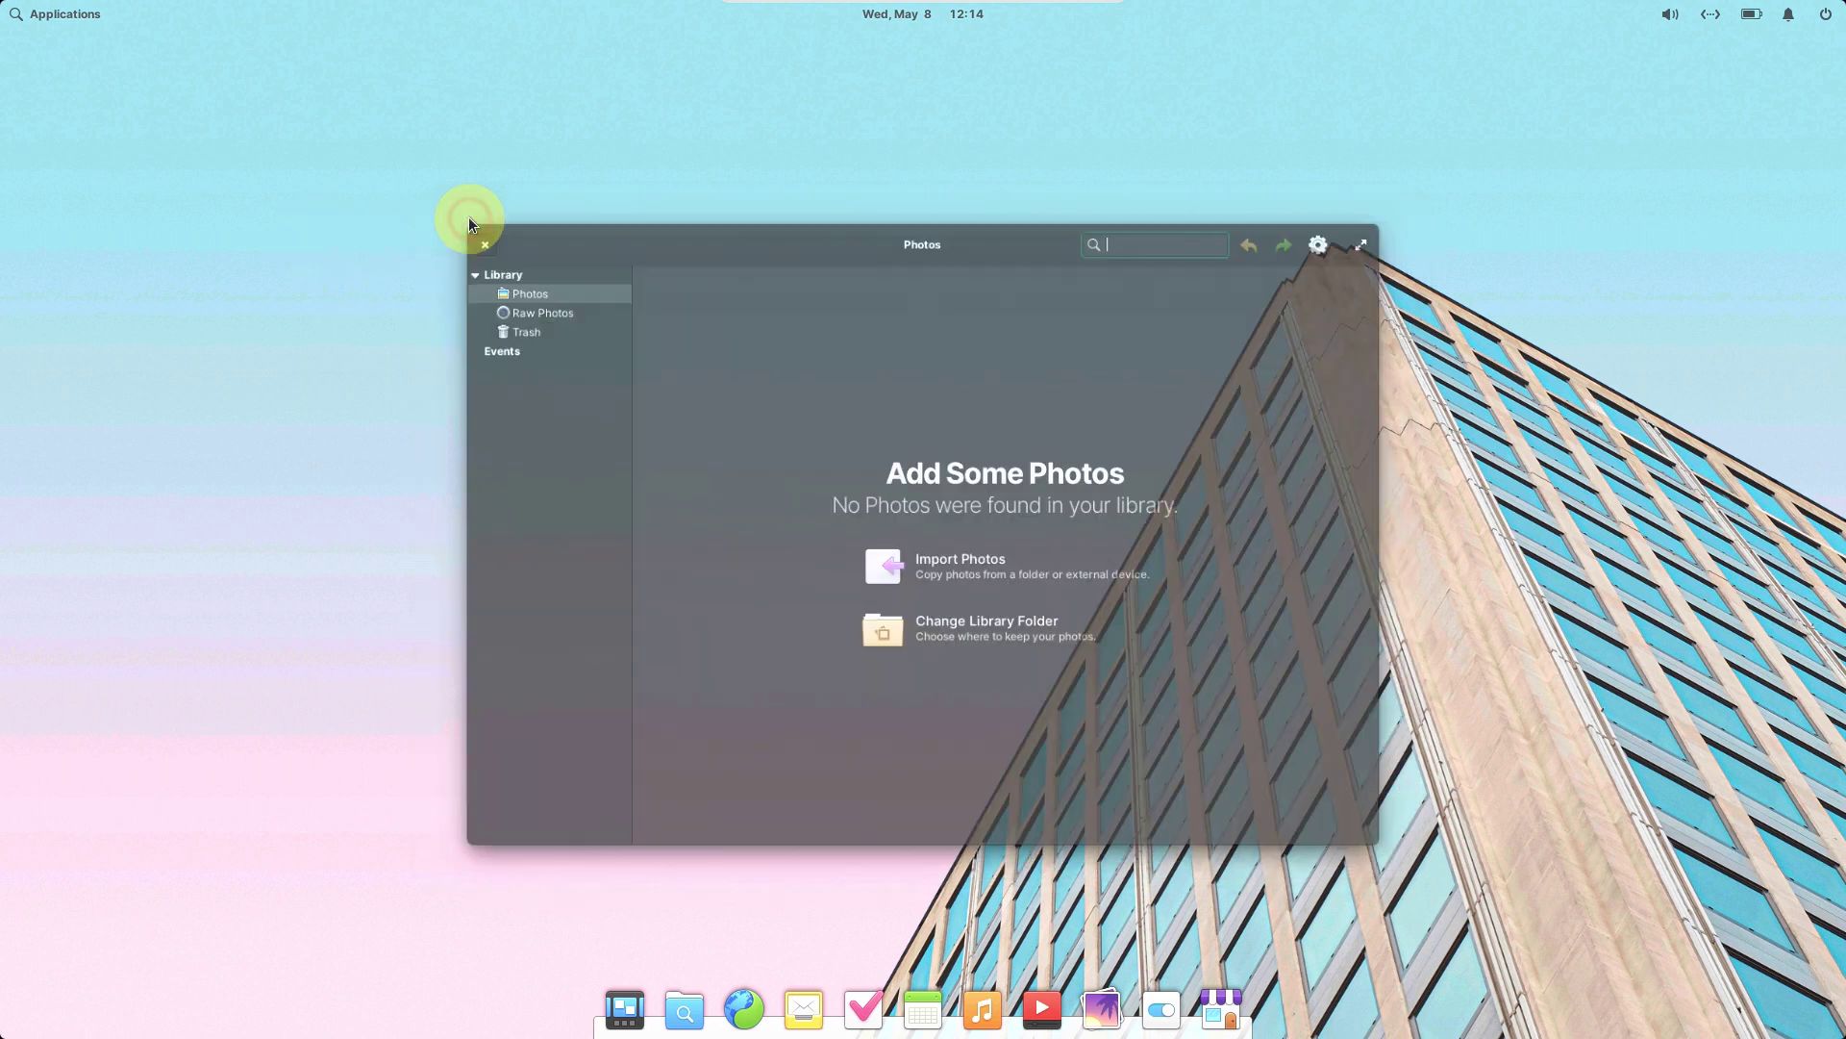
Log out of the live session and confirm closing all open applications
{"action": "left_click", "coordinate": [1825, 26]}
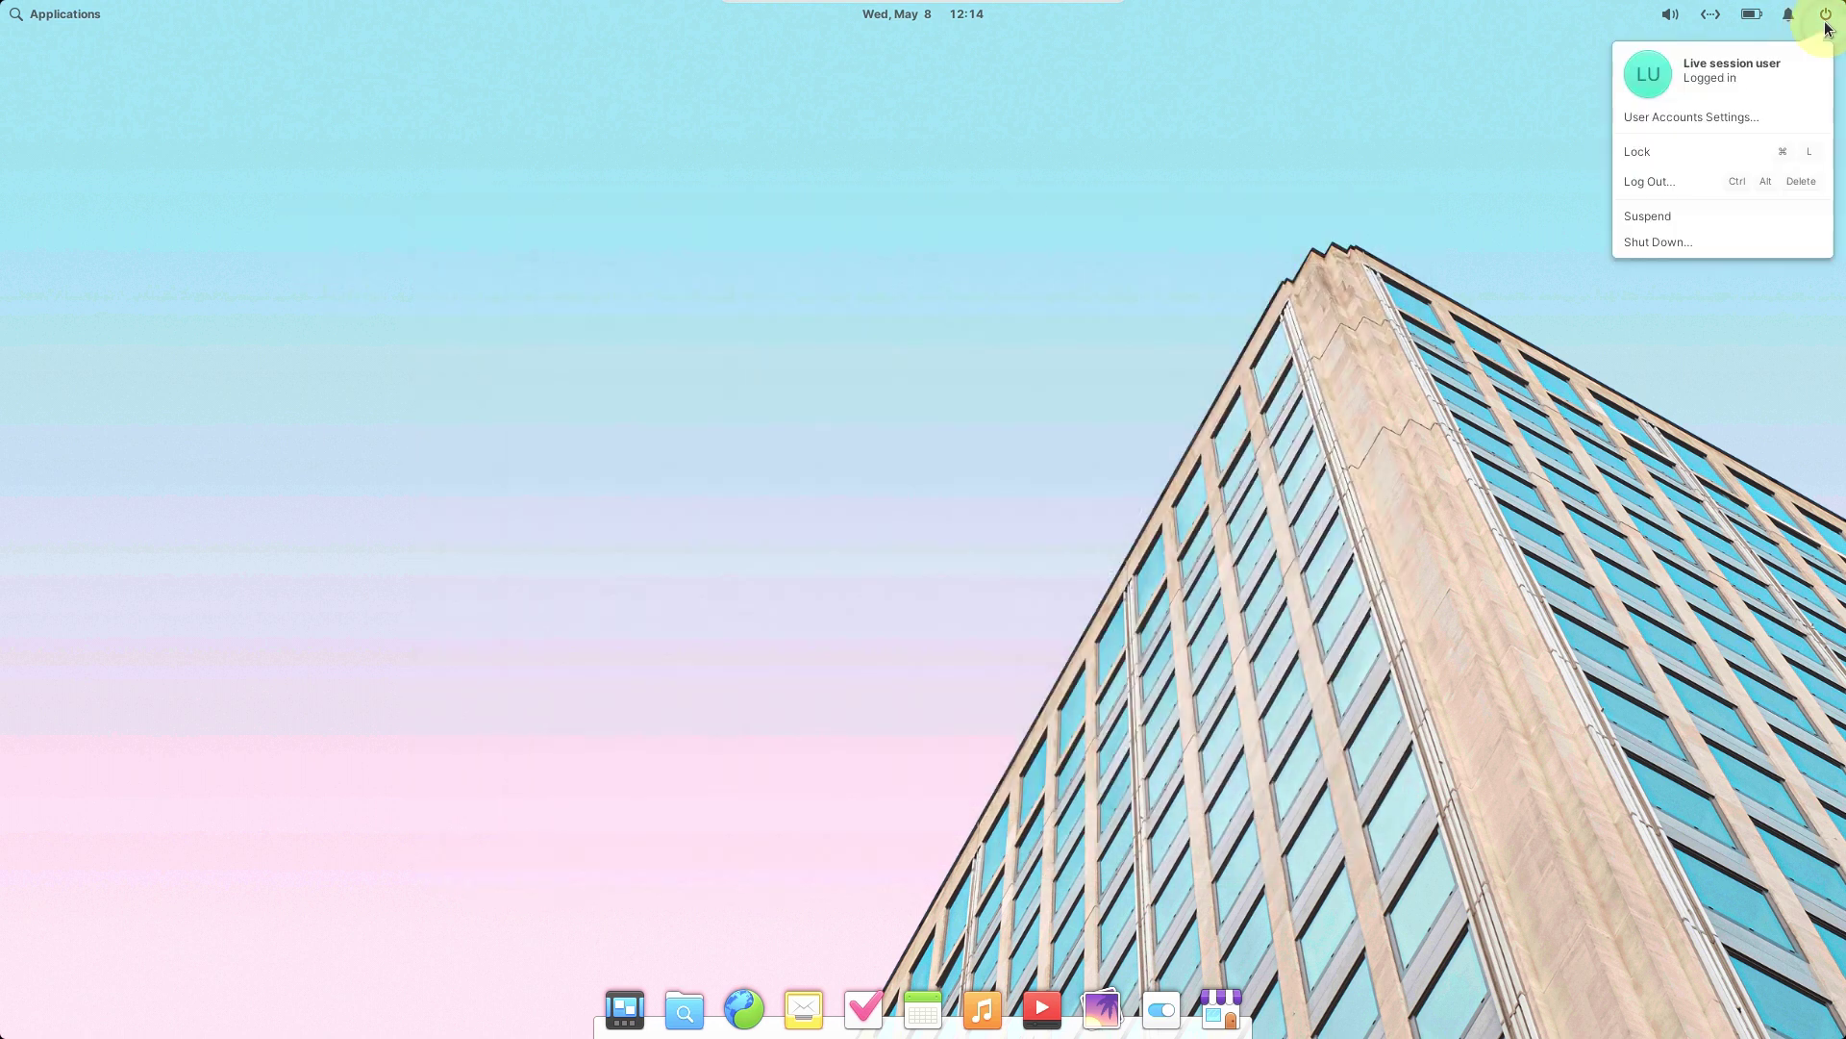
{"action": "left_click", "coordinate": [1682, 191]}
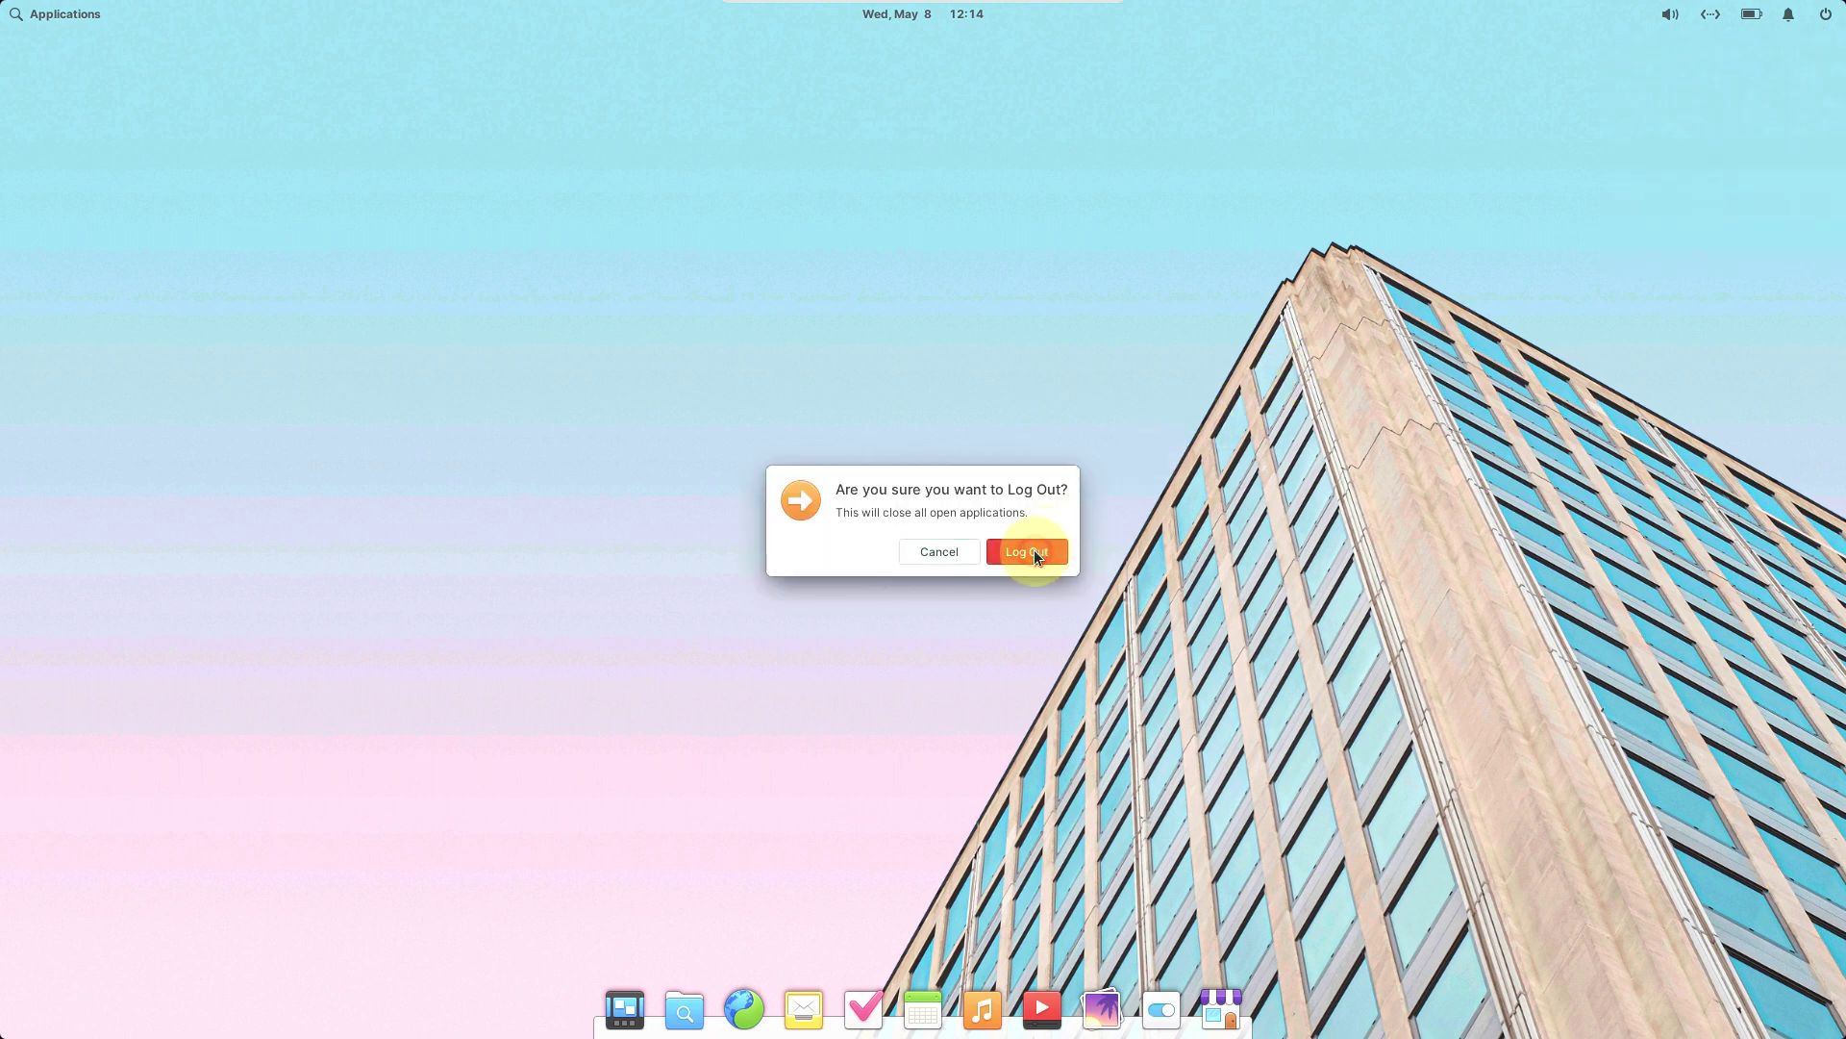
{"action": "left_click", "coordinate": [1035, 550]}
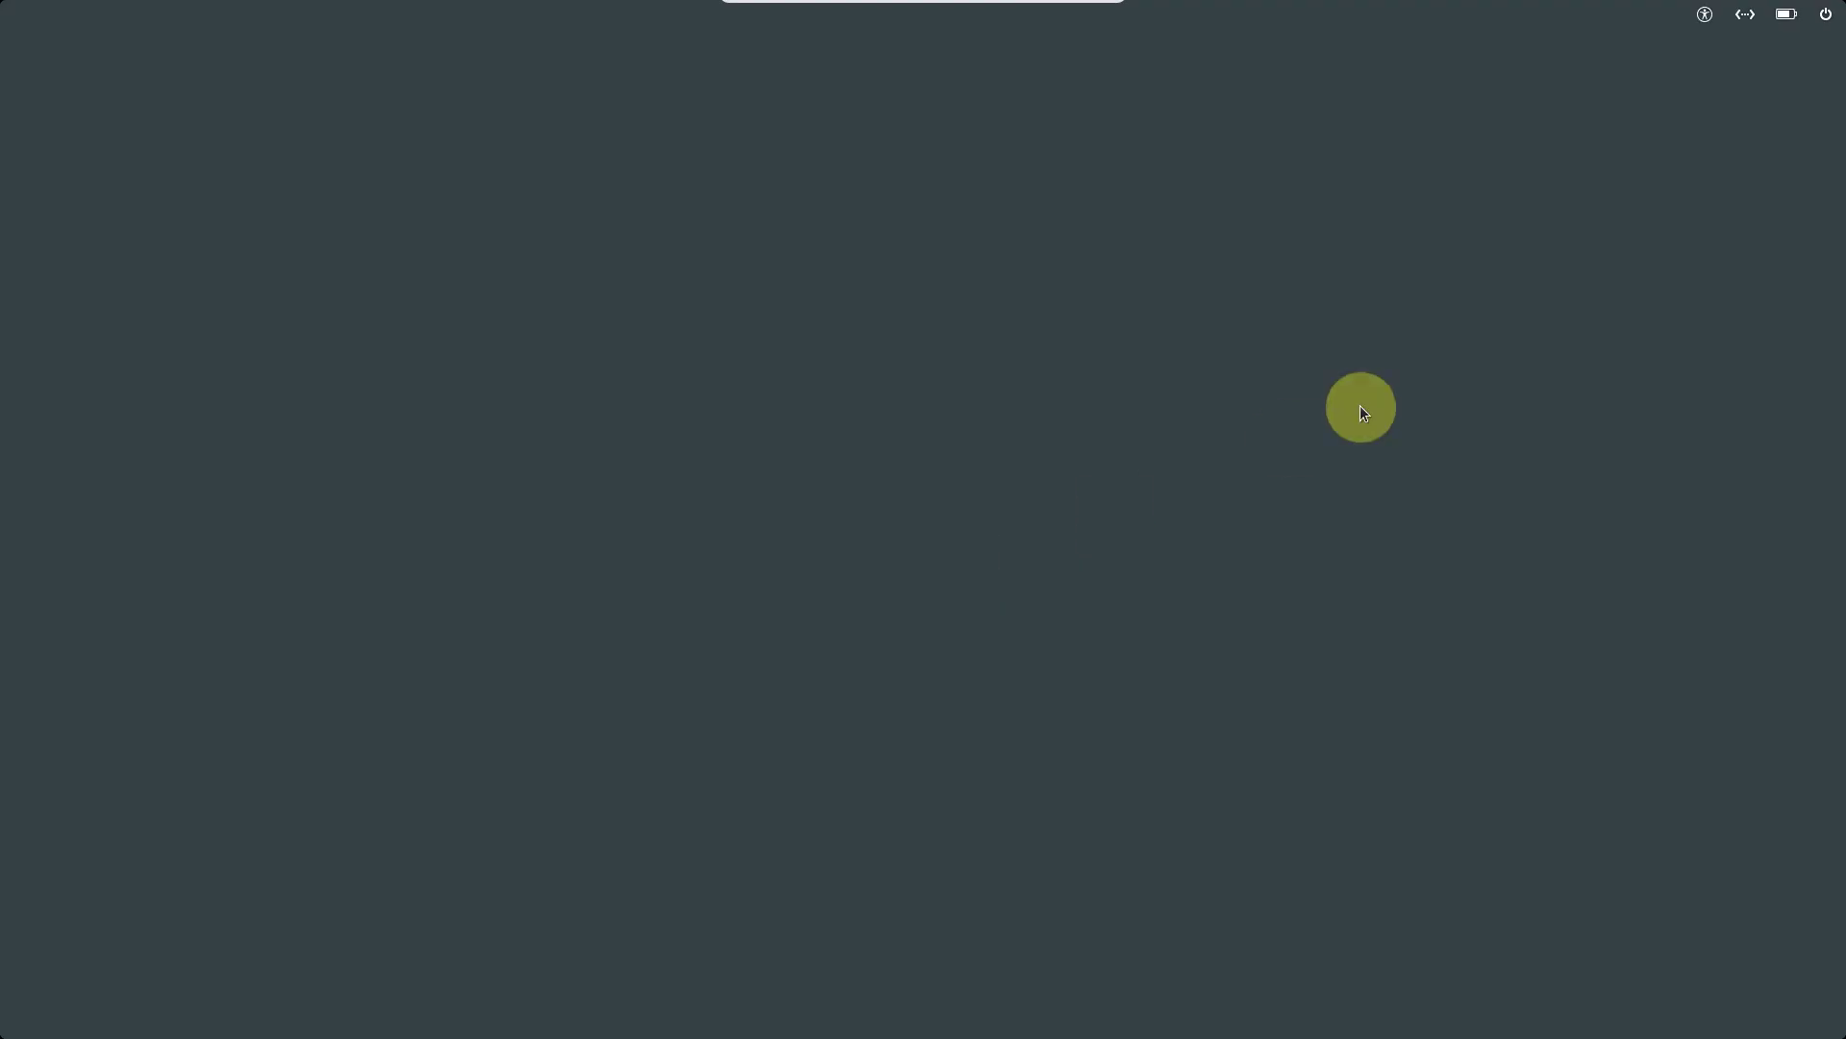
Shut down the device from the installer's language selection screen
{"action": "left_click", "coordinate": [1826, 15]}
{"action": "left_click", "coordinate": [1775, 83]}
{"action": "left_click", "coordinate": [1080, 550]}
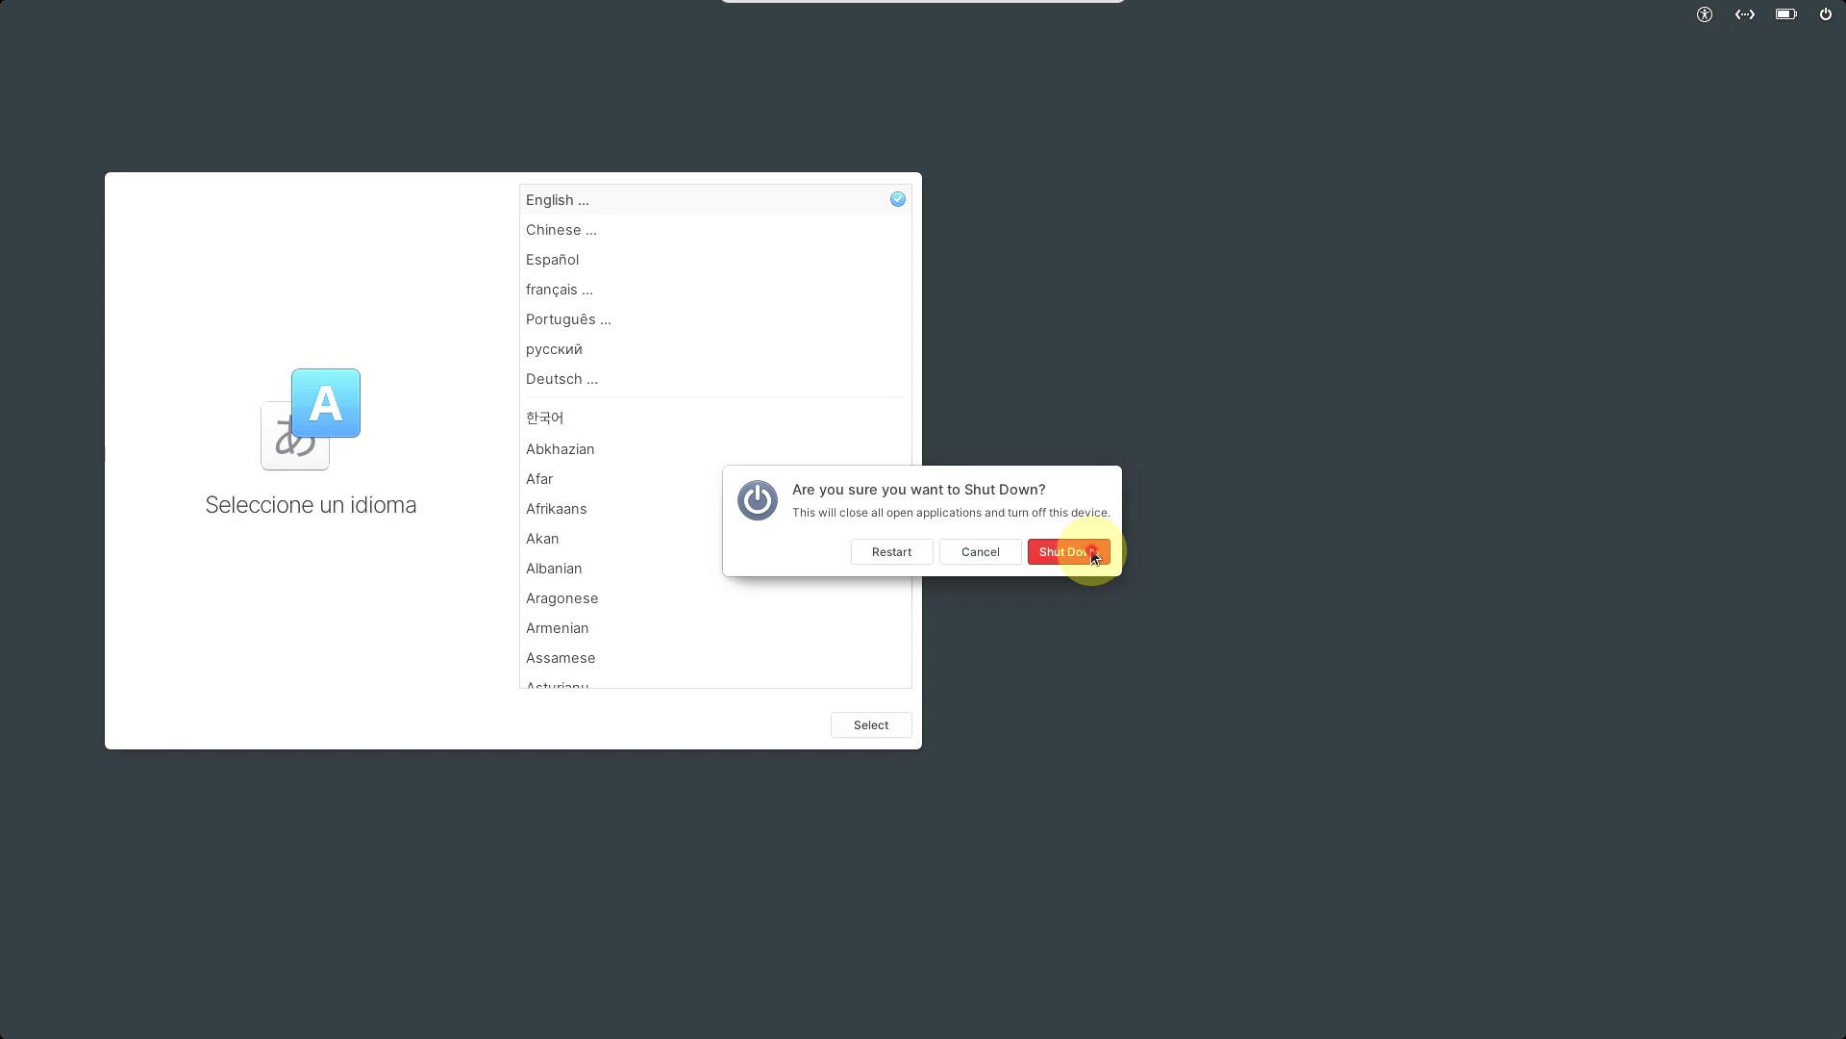